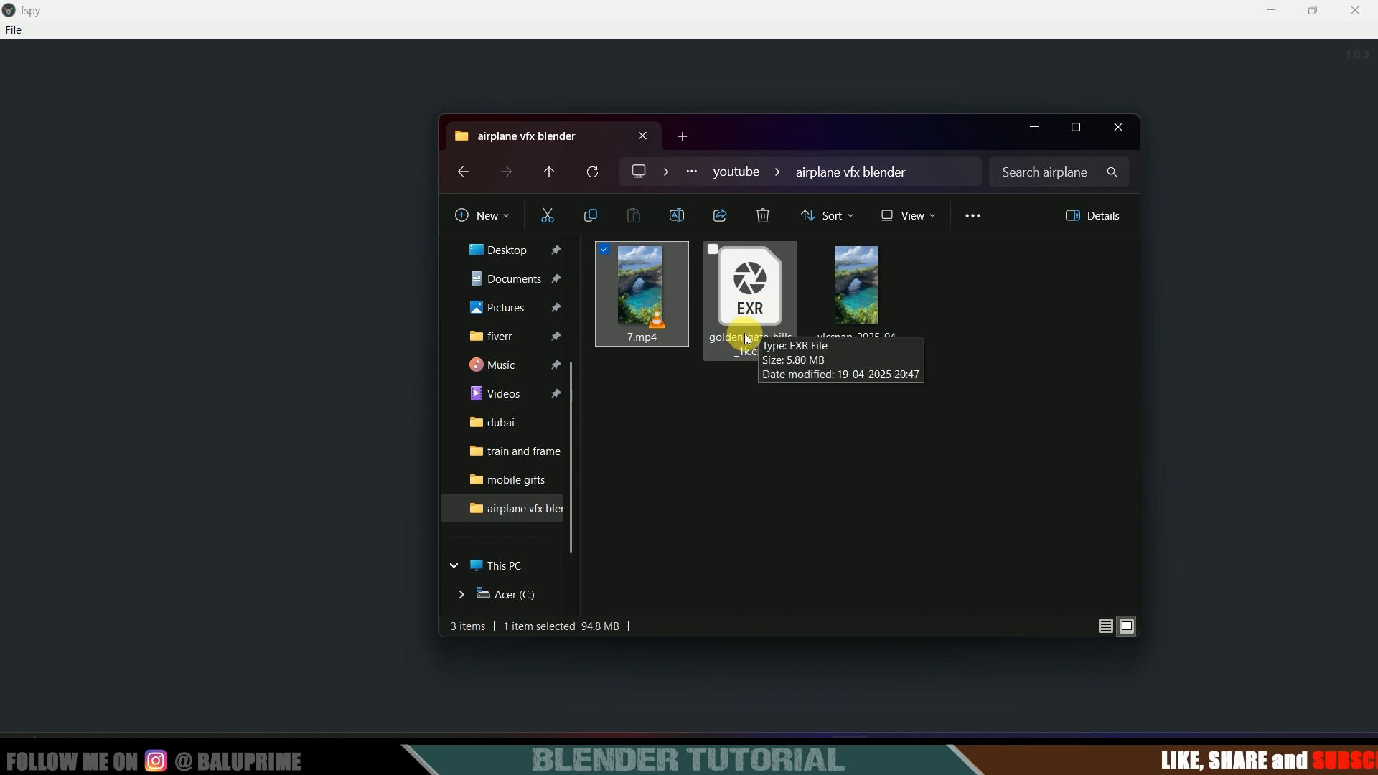
click(758, 324)
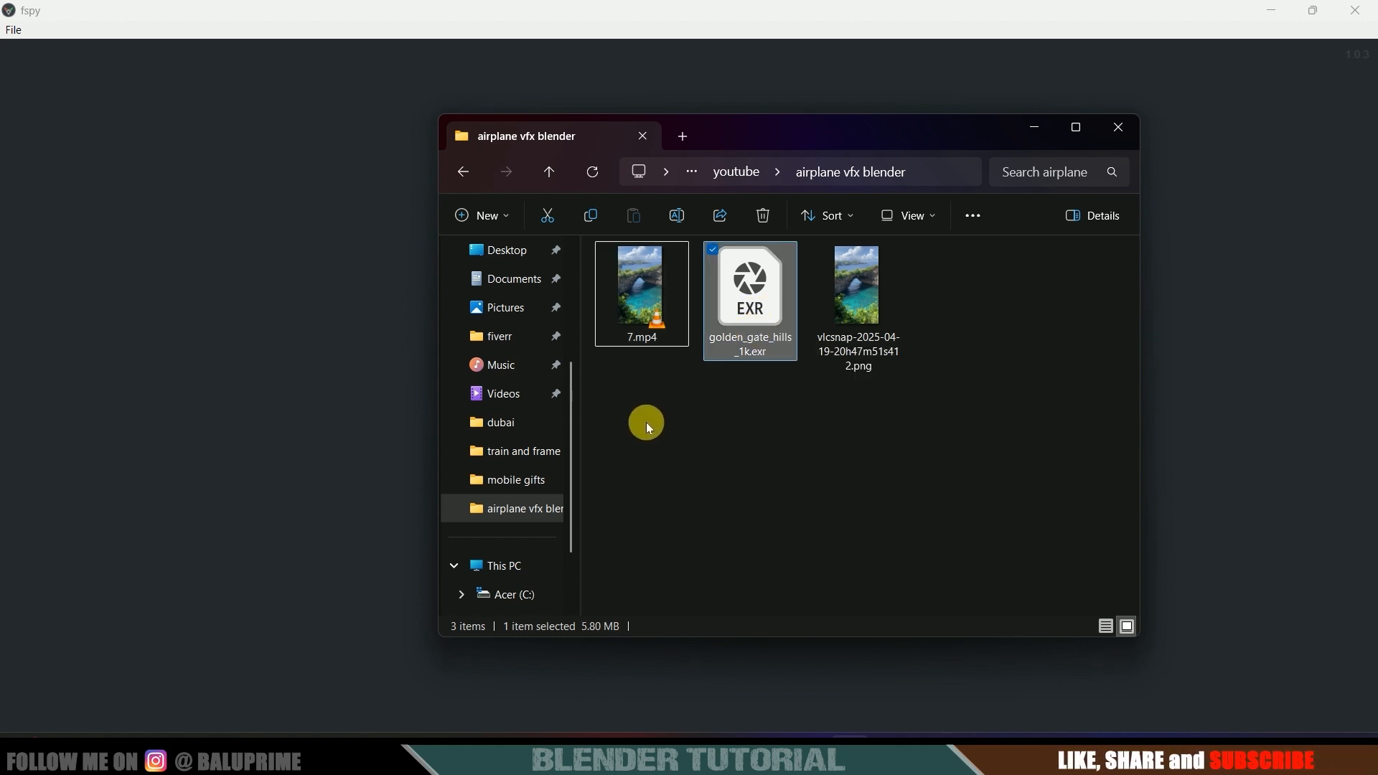
drag(646, 422, 761, 301)
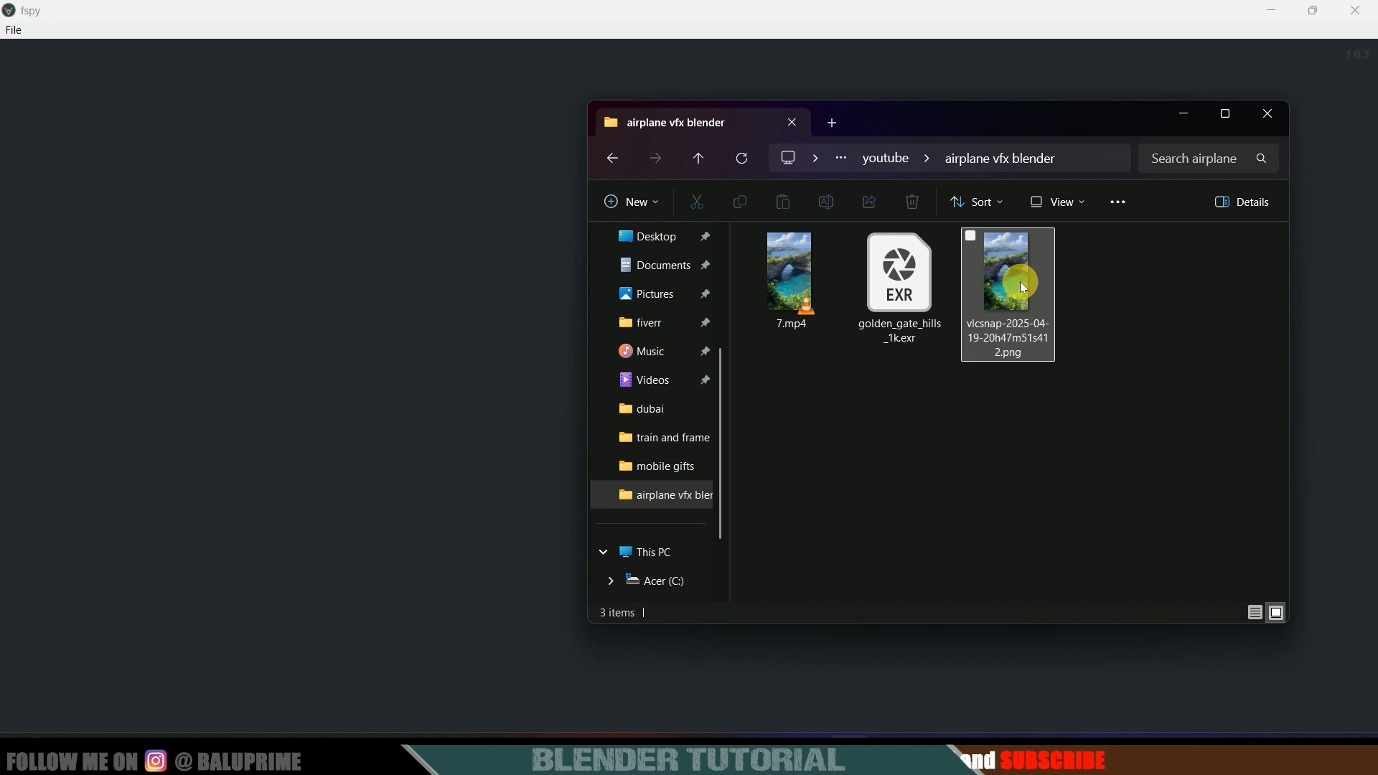
drag(1010, 281, 355, 407)
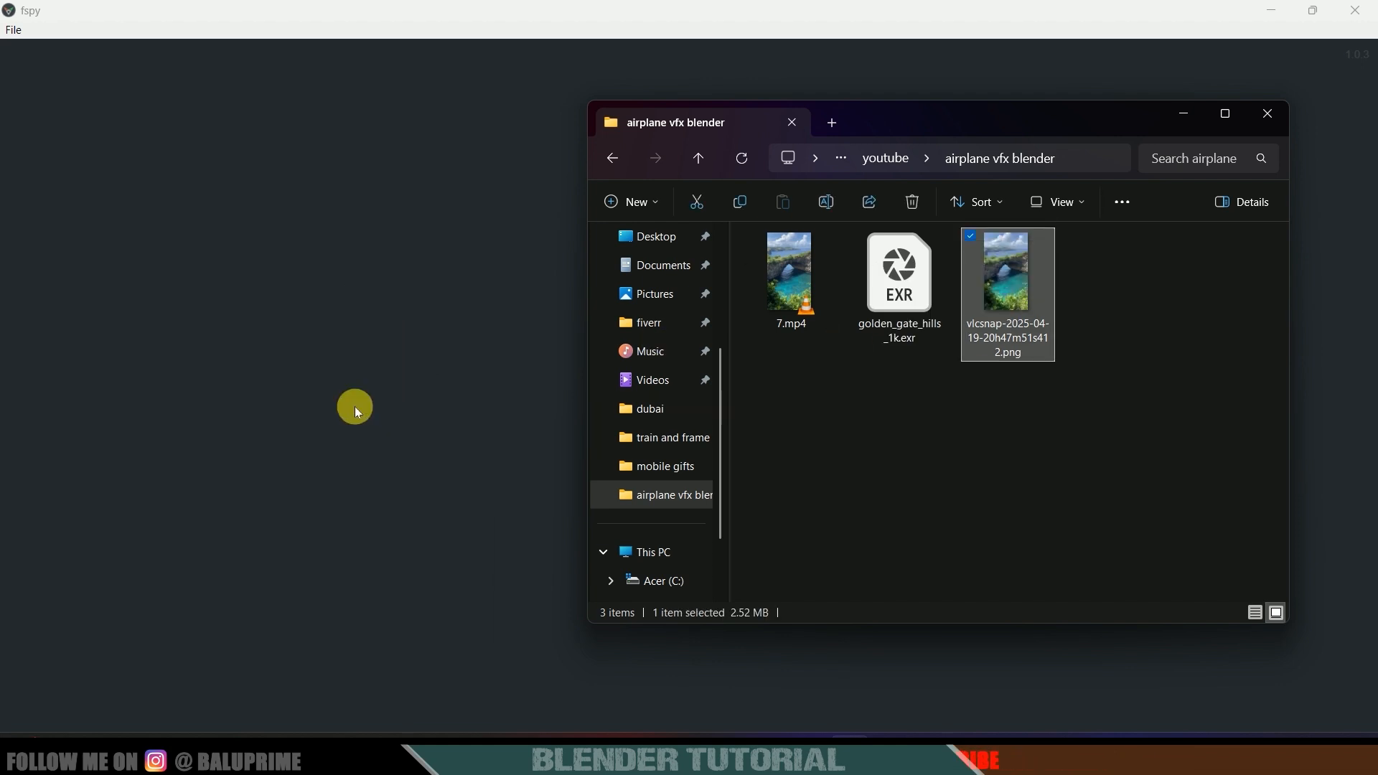
click(1184, 116)
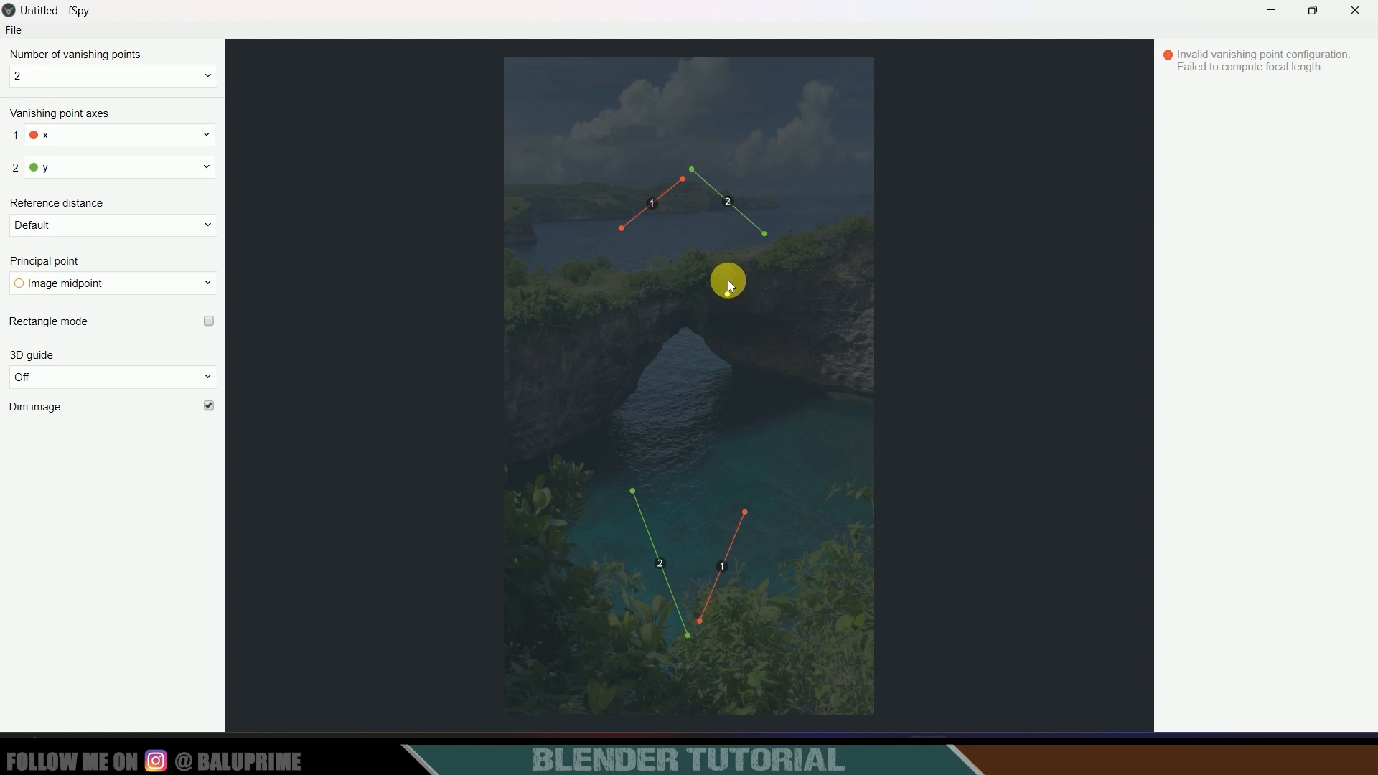
Align the two x-axis vanishing lines with the top edge and the waterline of the cliff's left half
drag(621, 230, 509, 339)
drag(683, 179, 695, 293)
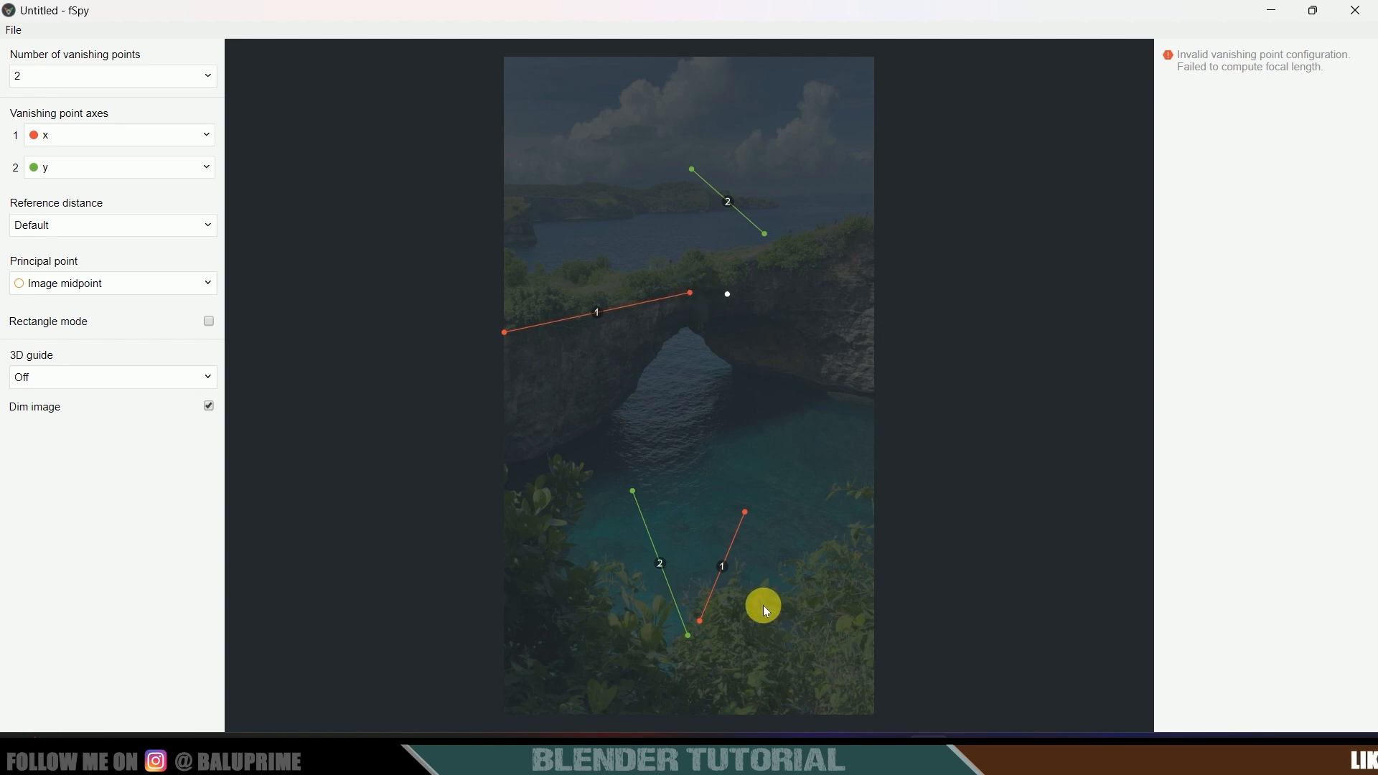
drag(703, 622, 506, 466)
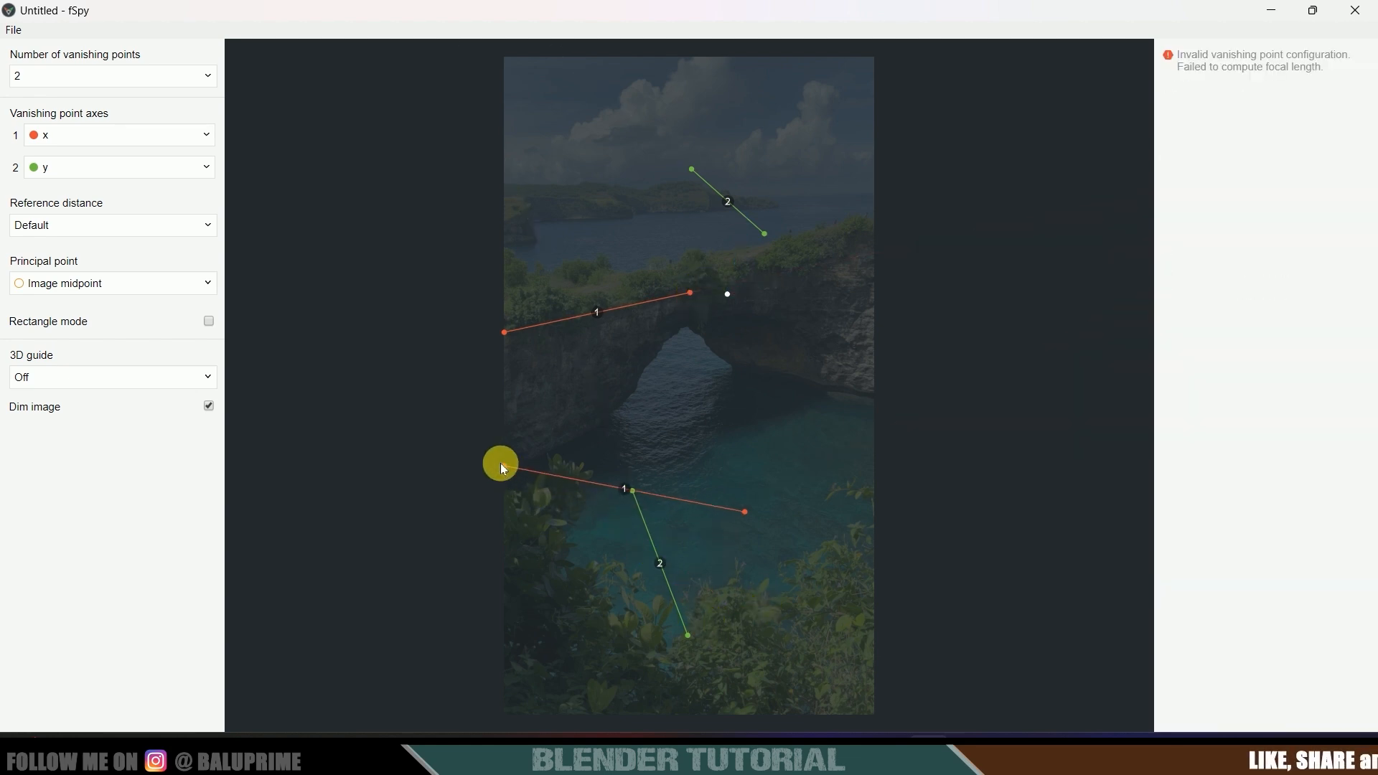
drag(745, 512, 740, 375)
Align the two y-axis vanishing lines with the top edge and the waterline of the cliff's right half
drag(685, 638, 896, 402)
drag(636, 488, 742, 375)
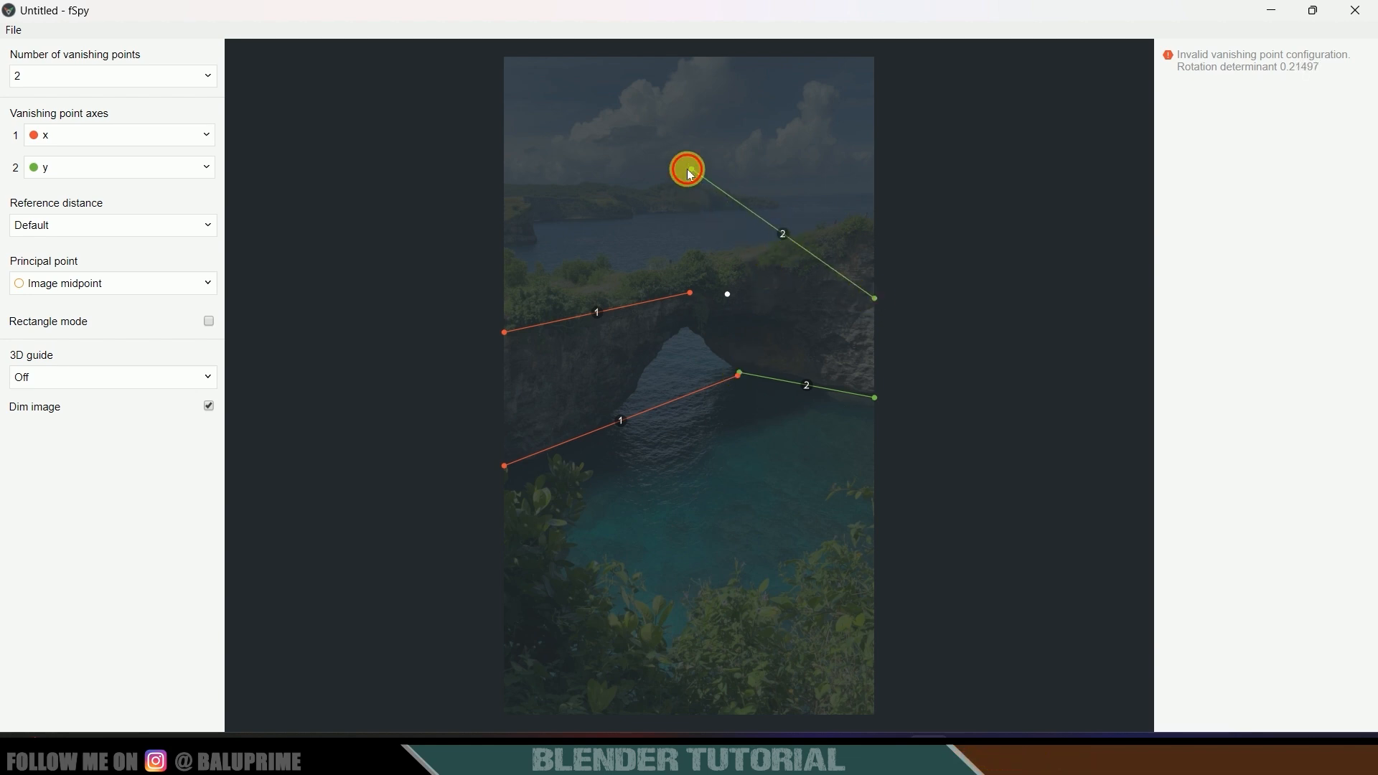
drag(691, 172, 732, 429)
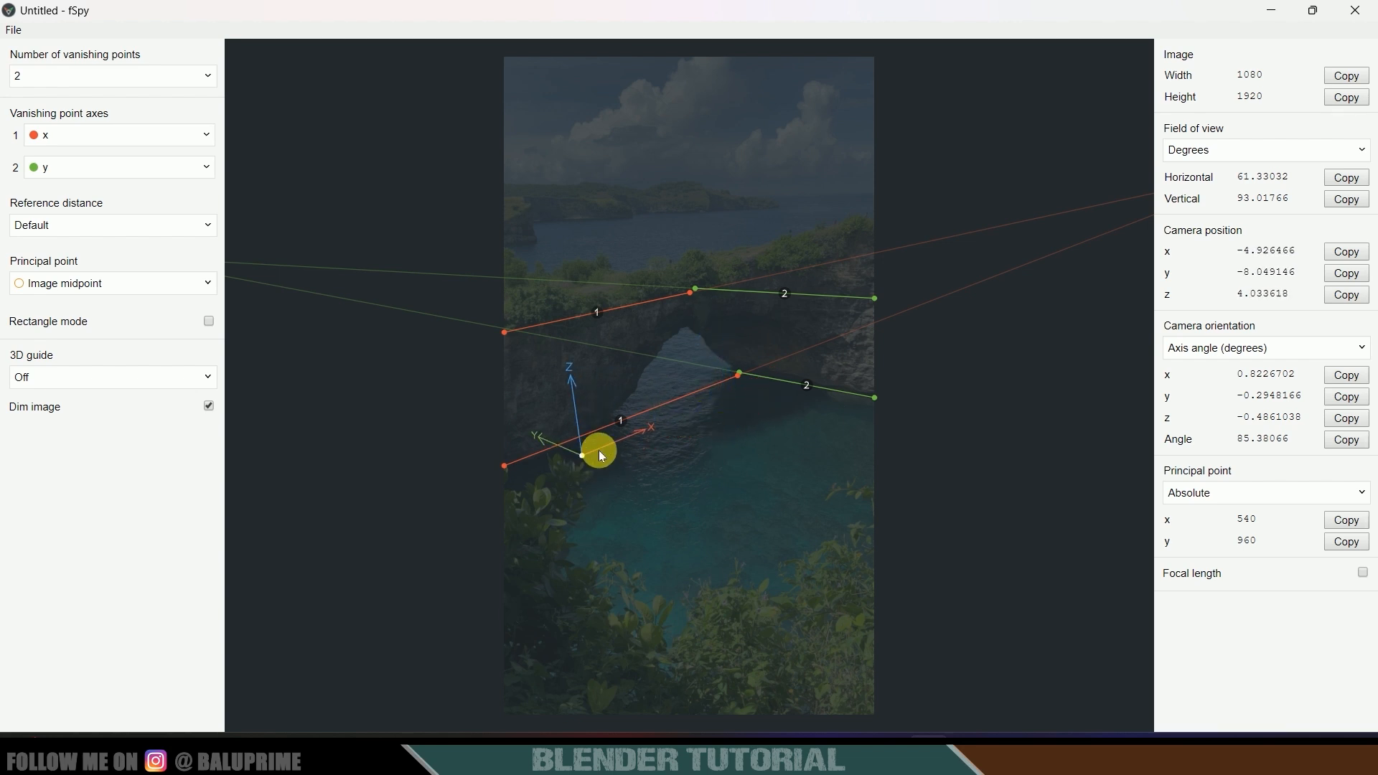
Place the axes' origin on the water inside the arch opening and set the 3D guide to xy grid floor
drag(823, 407, 689, 395)
click(130, 379)
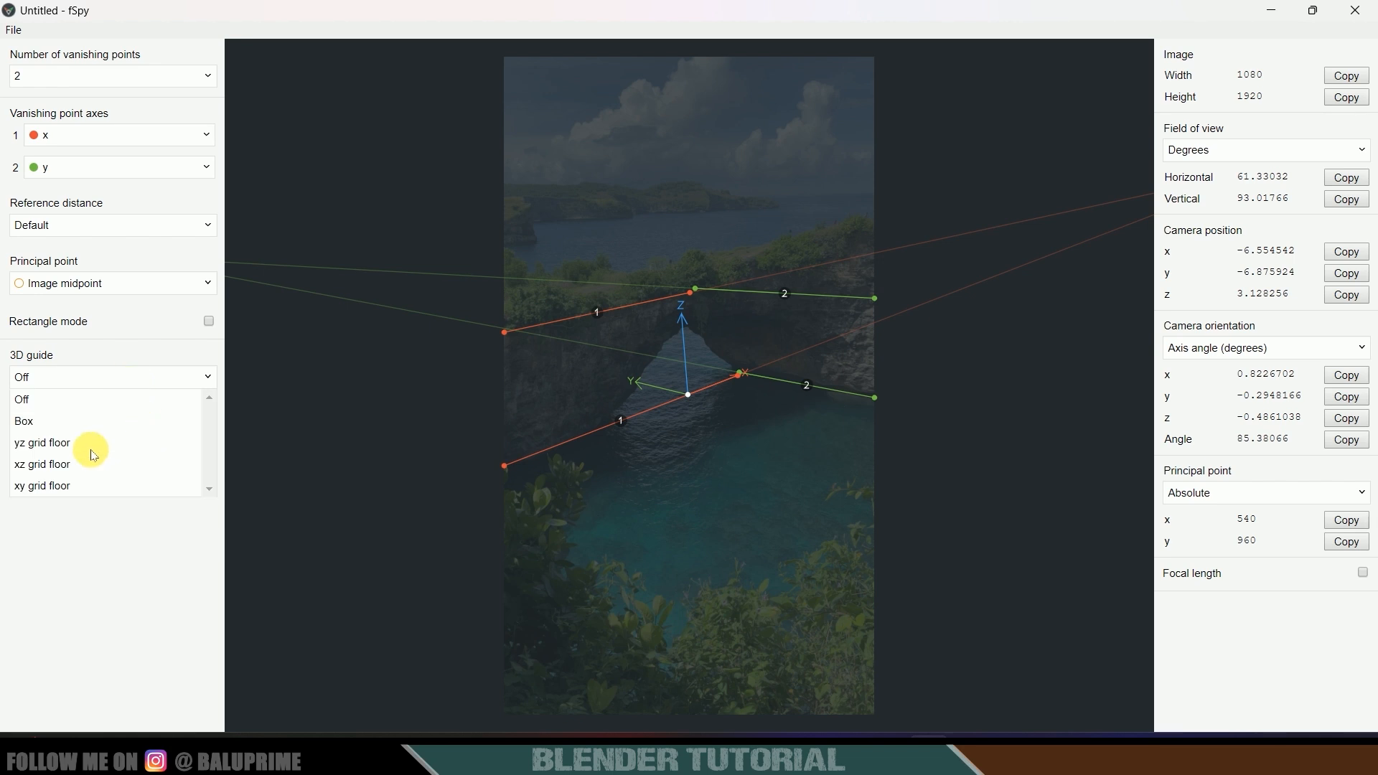
click(49, 487)
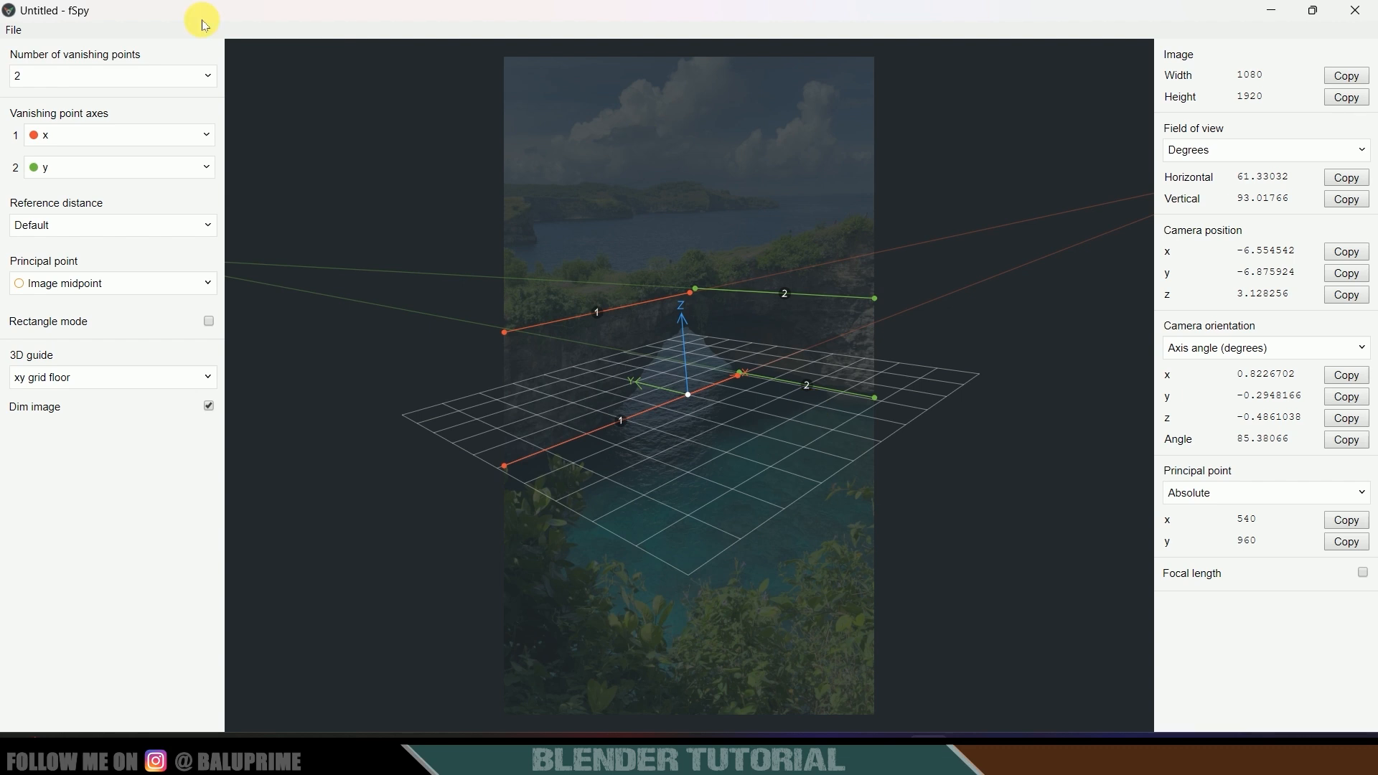
Save the camera-match project as 7777.fspy in the airplane vfx blender folder
click(14, 31)
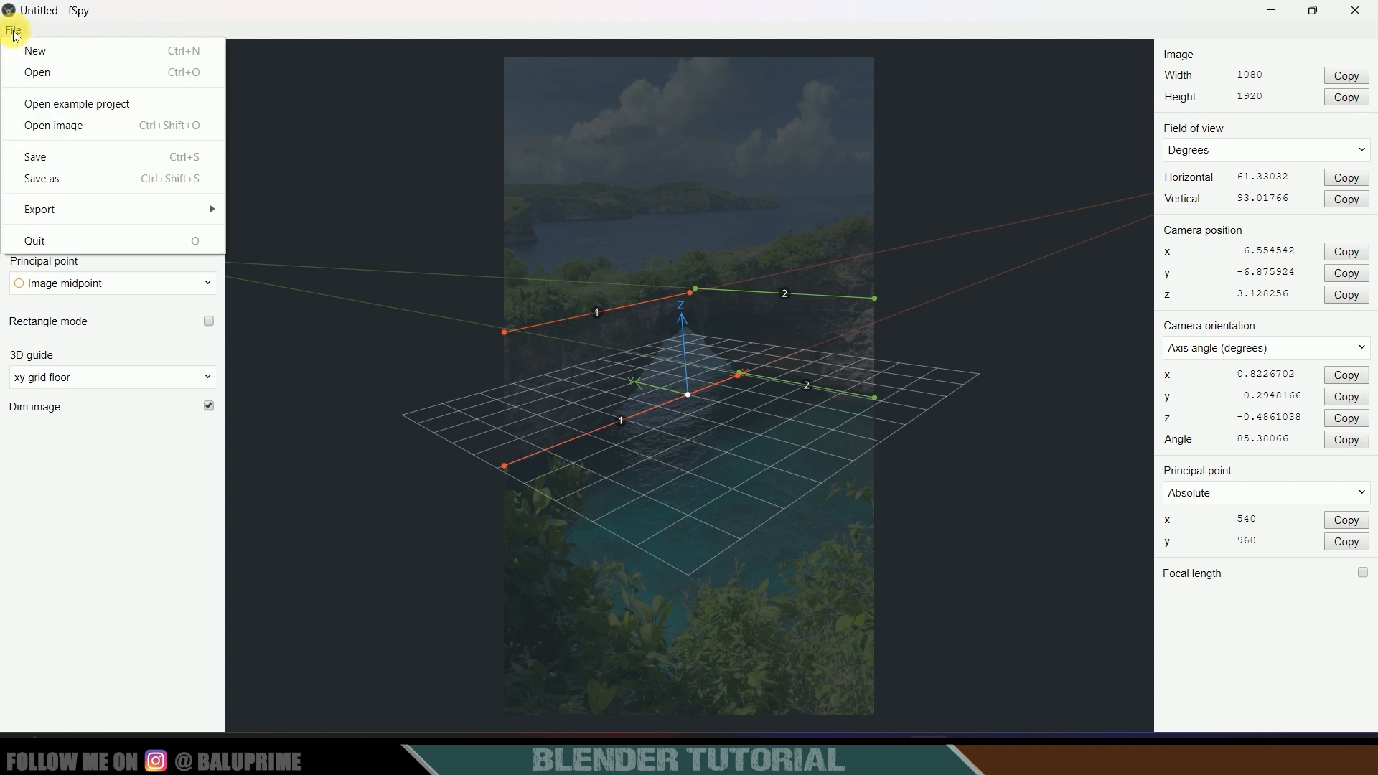
click(84, 154)
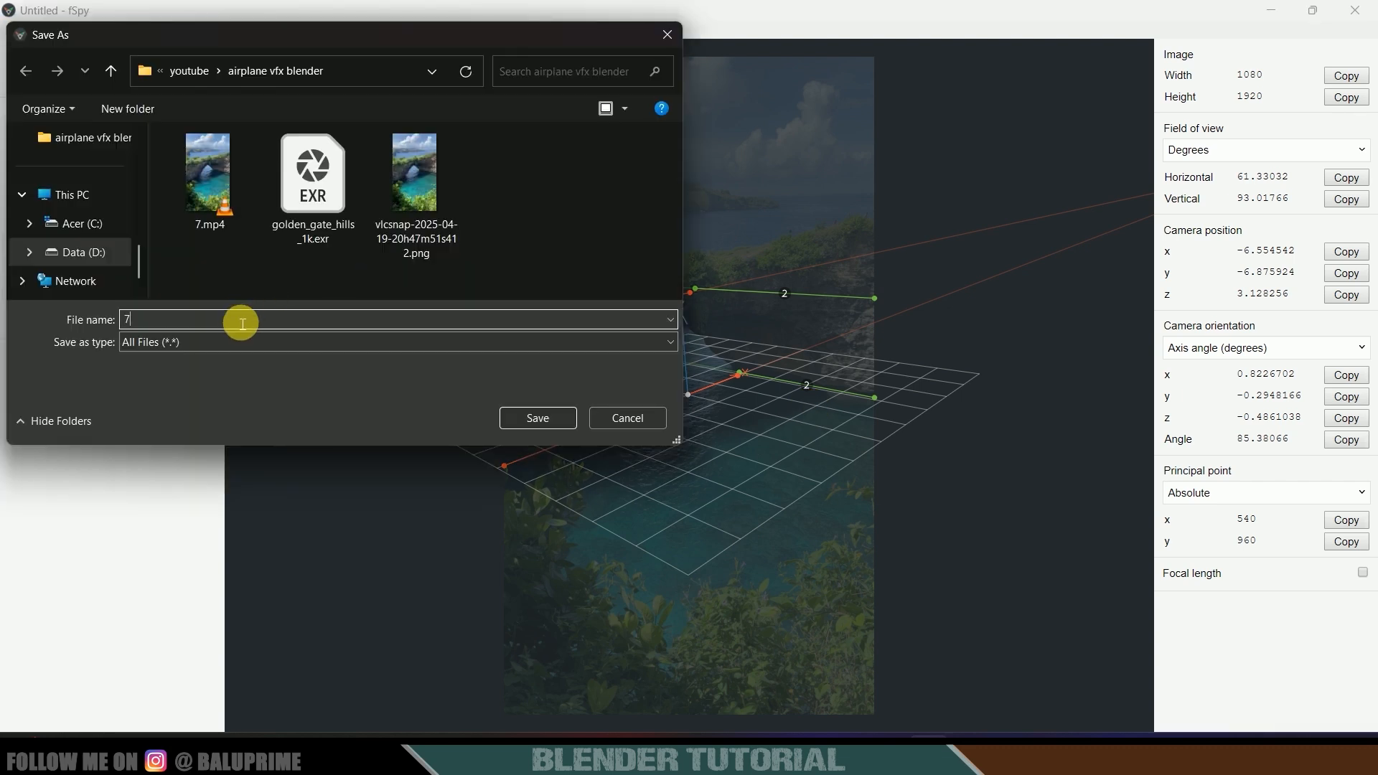
click(532, 420)
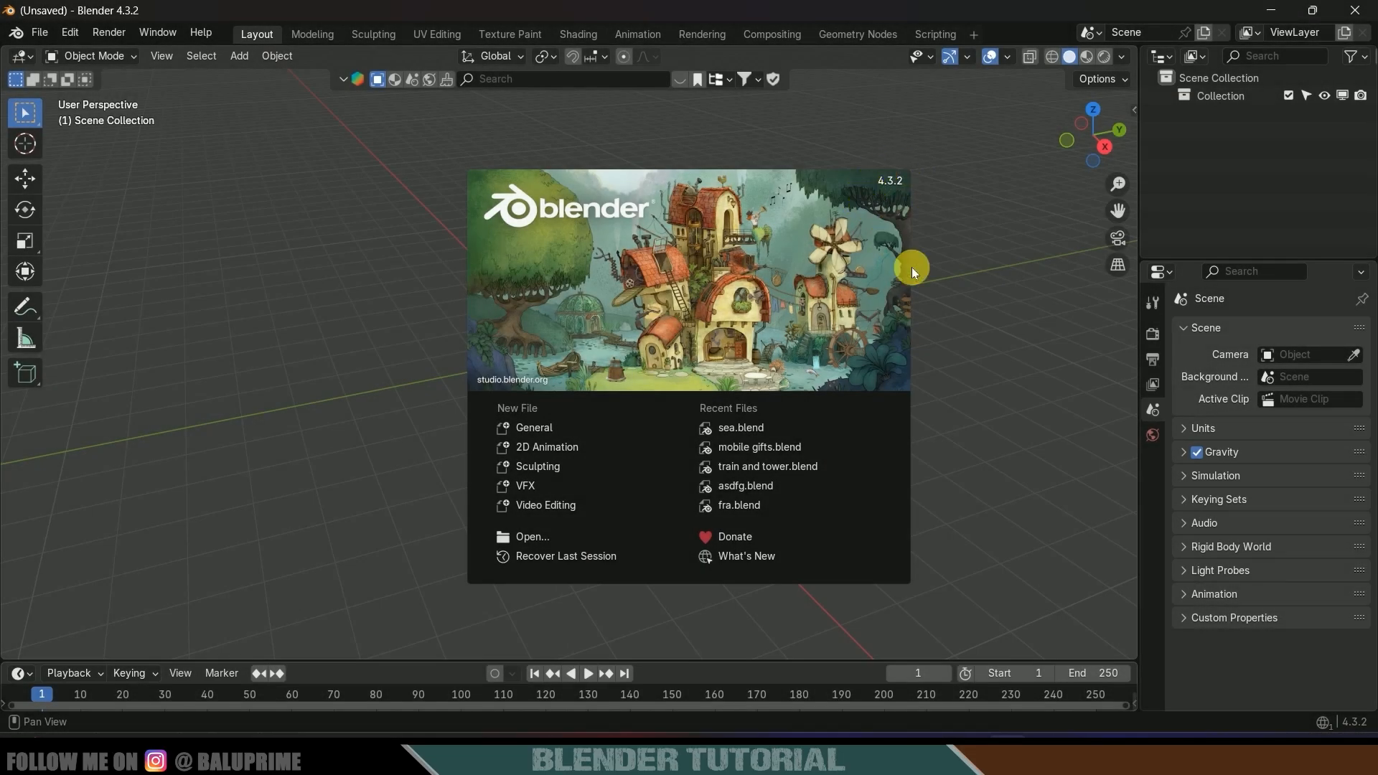
Switch to Blender and import the fSpy project file 7777.fspy into the empty scene
click(911, 267)
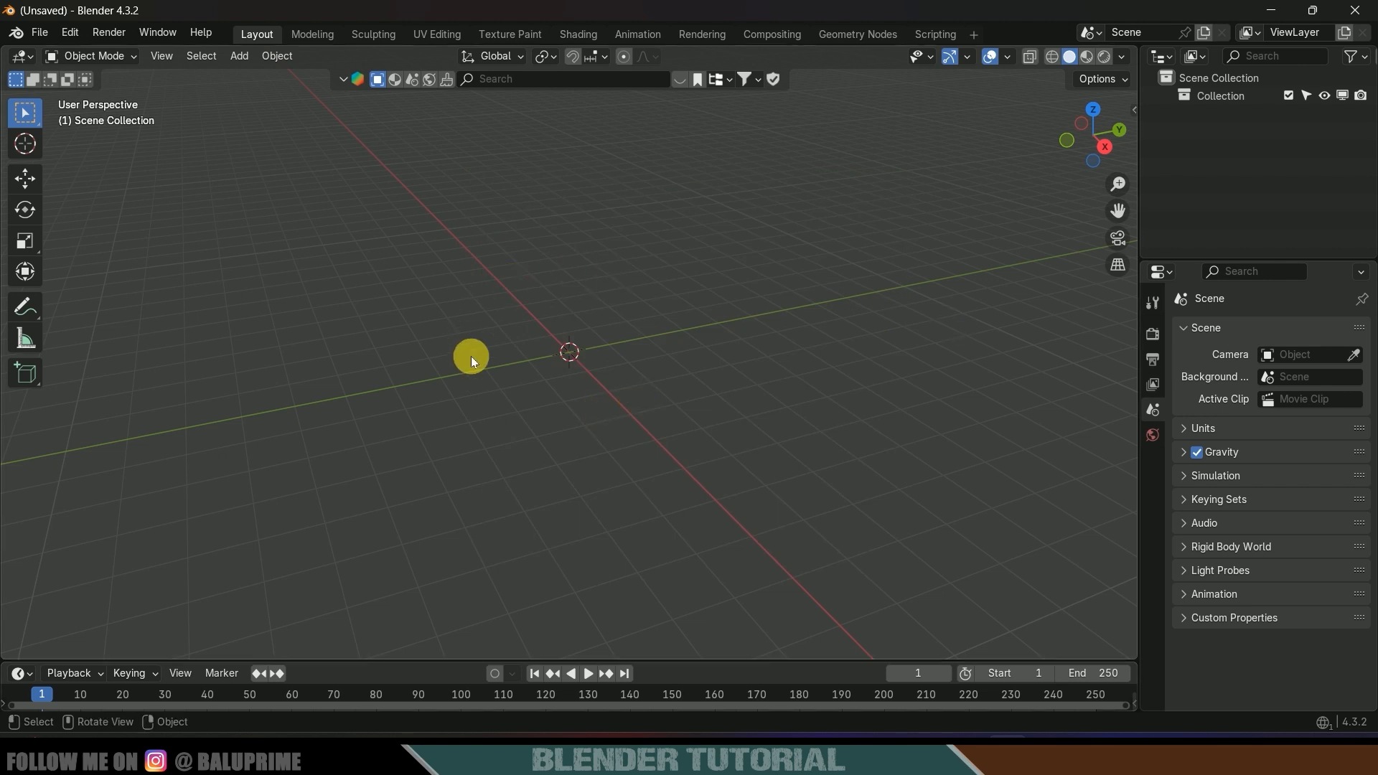
click(41, 33)
mouse_move(68, 285)
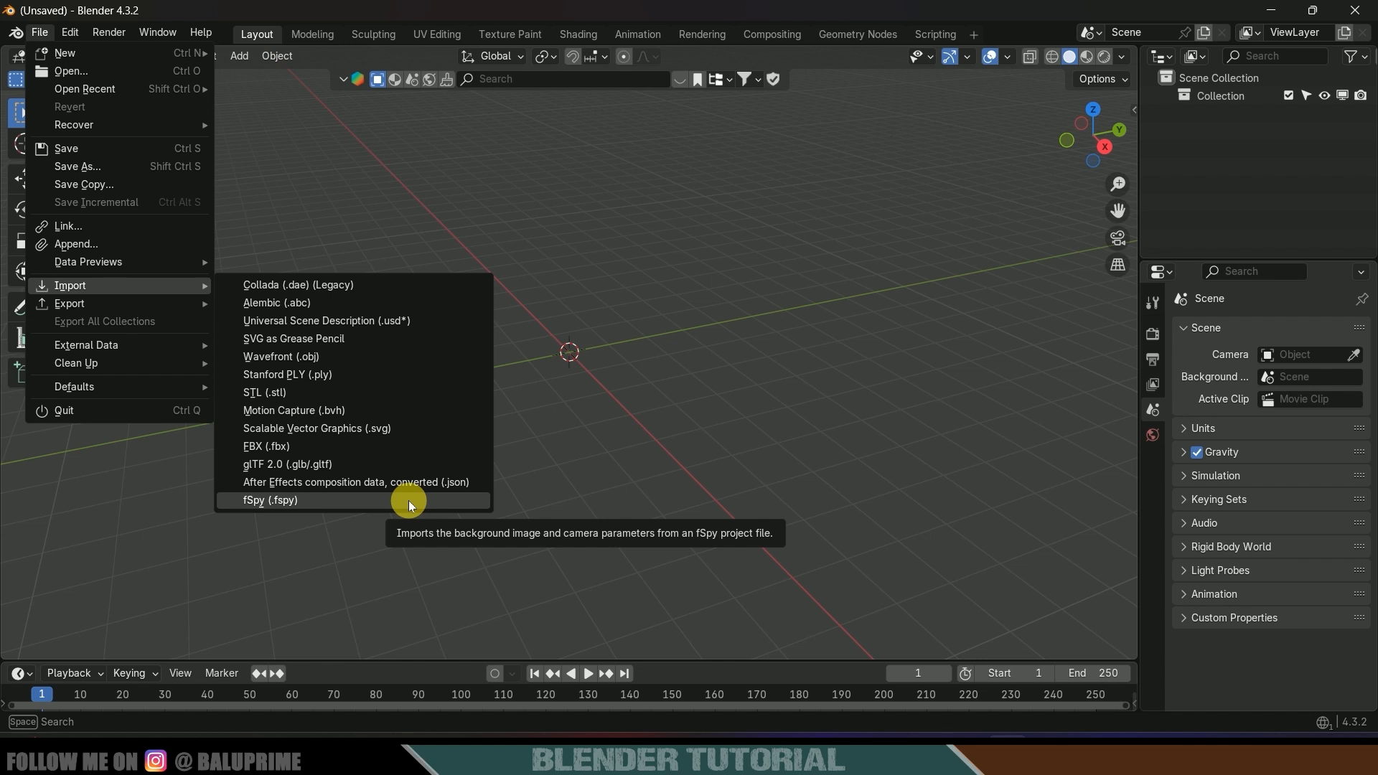
click(303, 498)
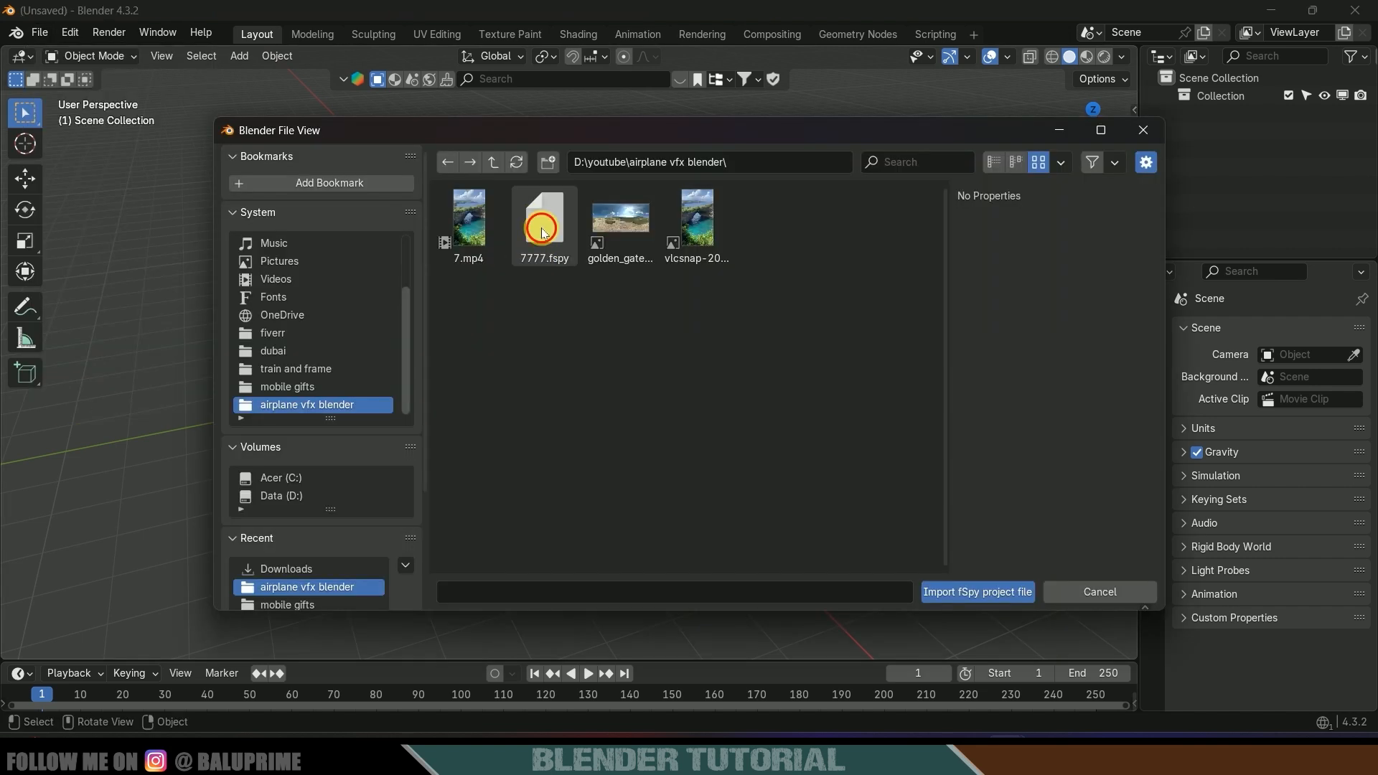
click(939, 584)
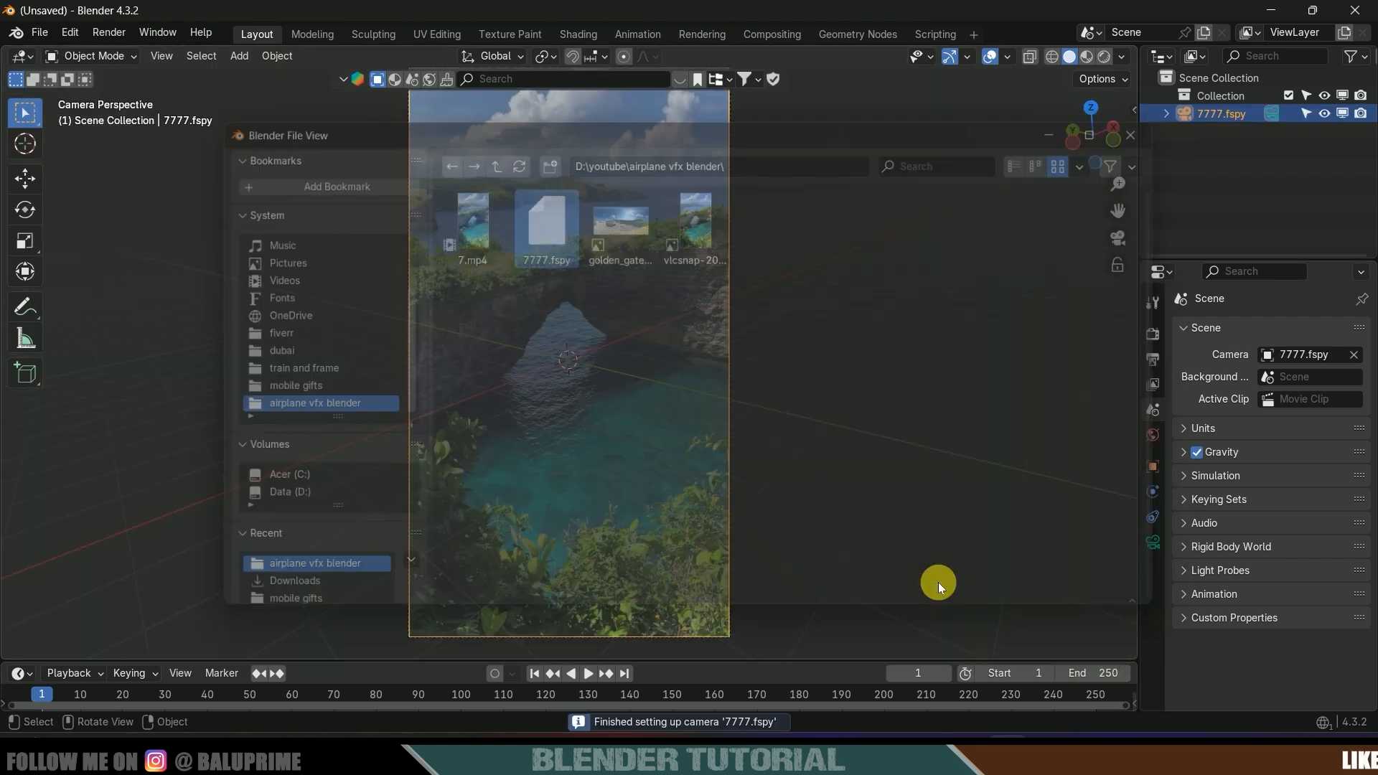
scroll(715, 472, down, 1)
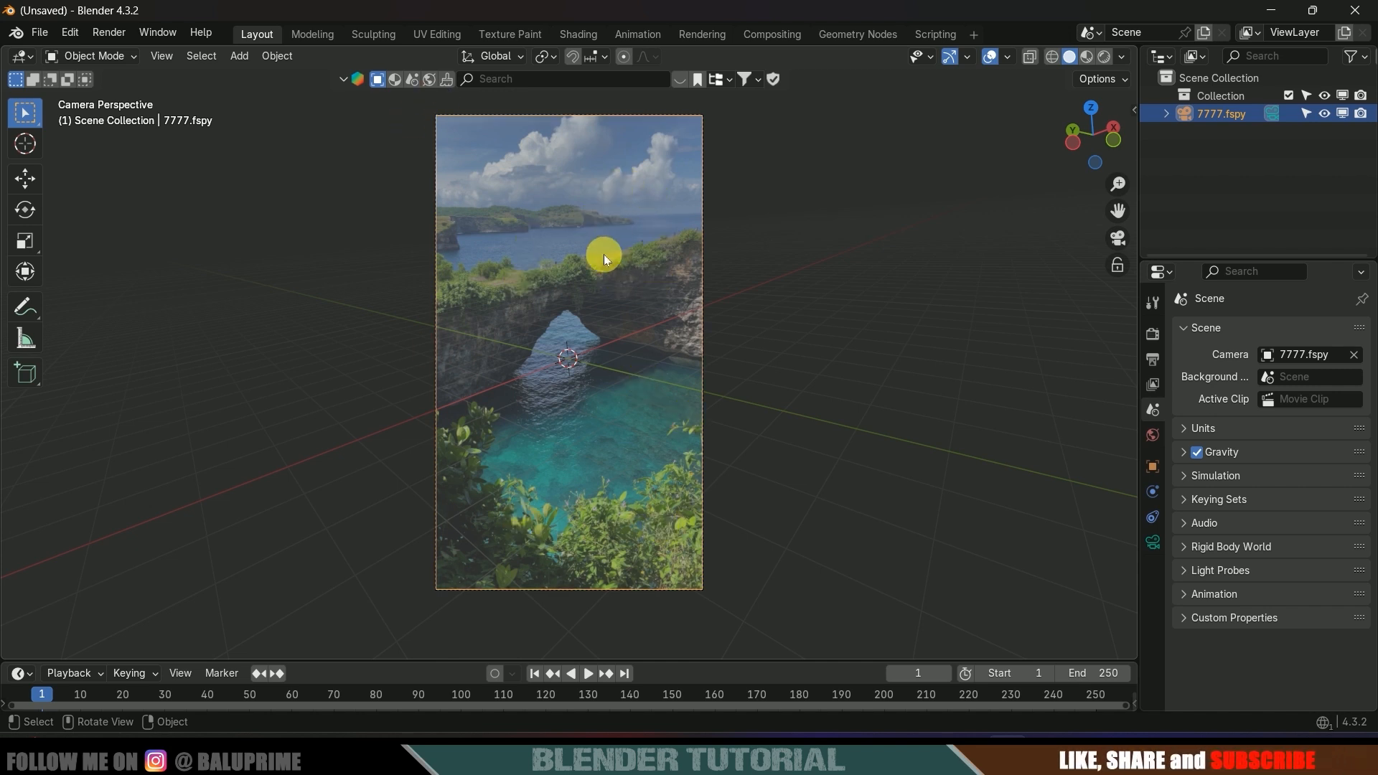
Change the source of the imported camera's background image to Movie Clip
click(1153, 542)
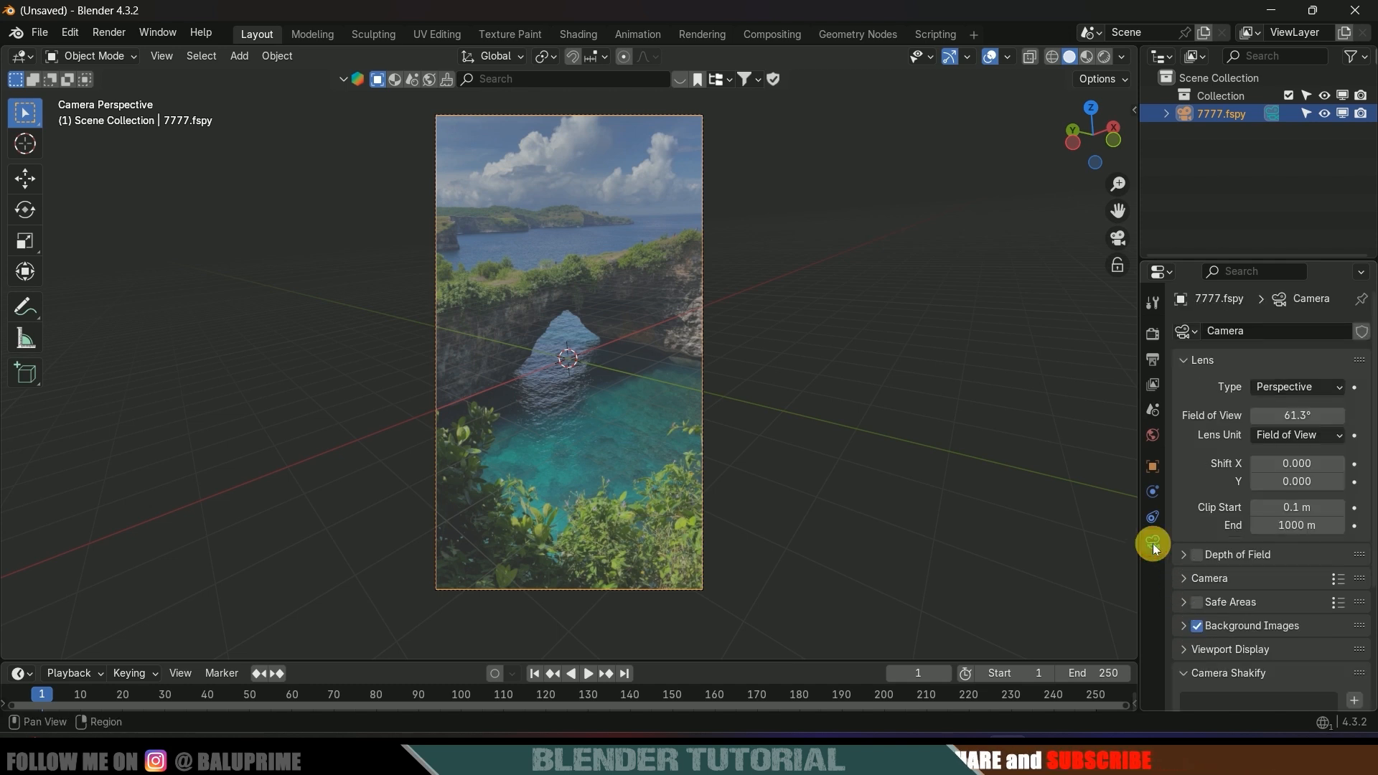
click(700, 332)
scroll(1247, 576, down, 3)
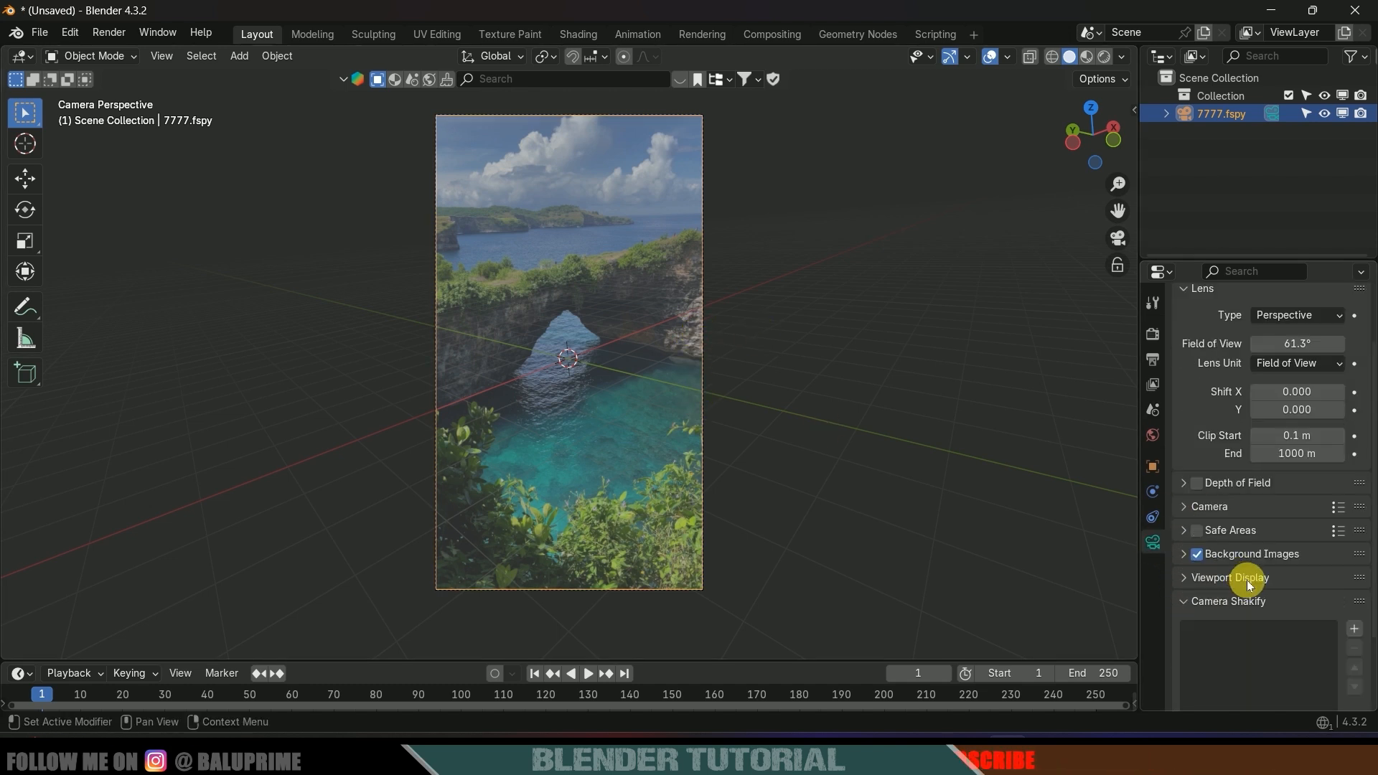
click(1183, 553)
scroll(1298, 557, down, 3)
click(1330, 527)
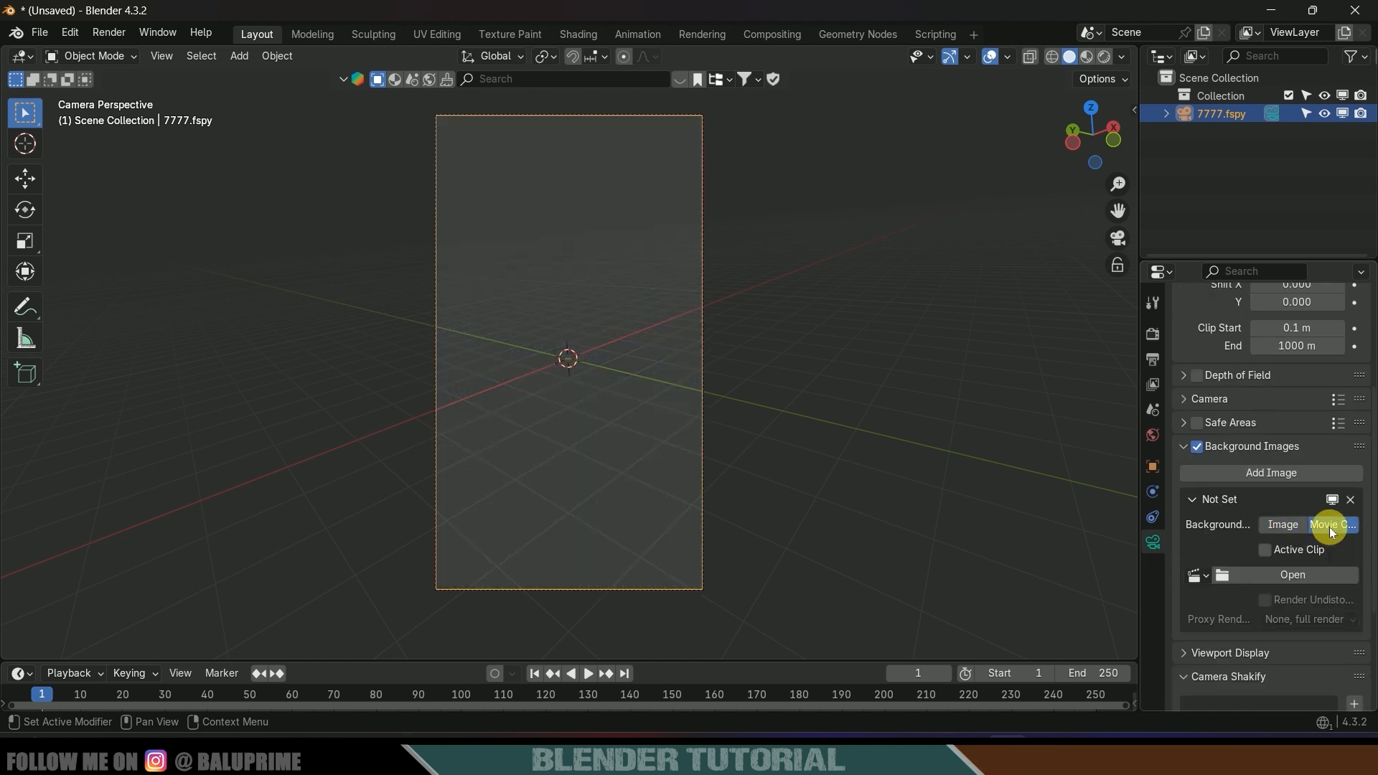
Open 7.mp4 as the camera's background clip and set its opacity to 1.000
scroll(1330, 527, down, 1)
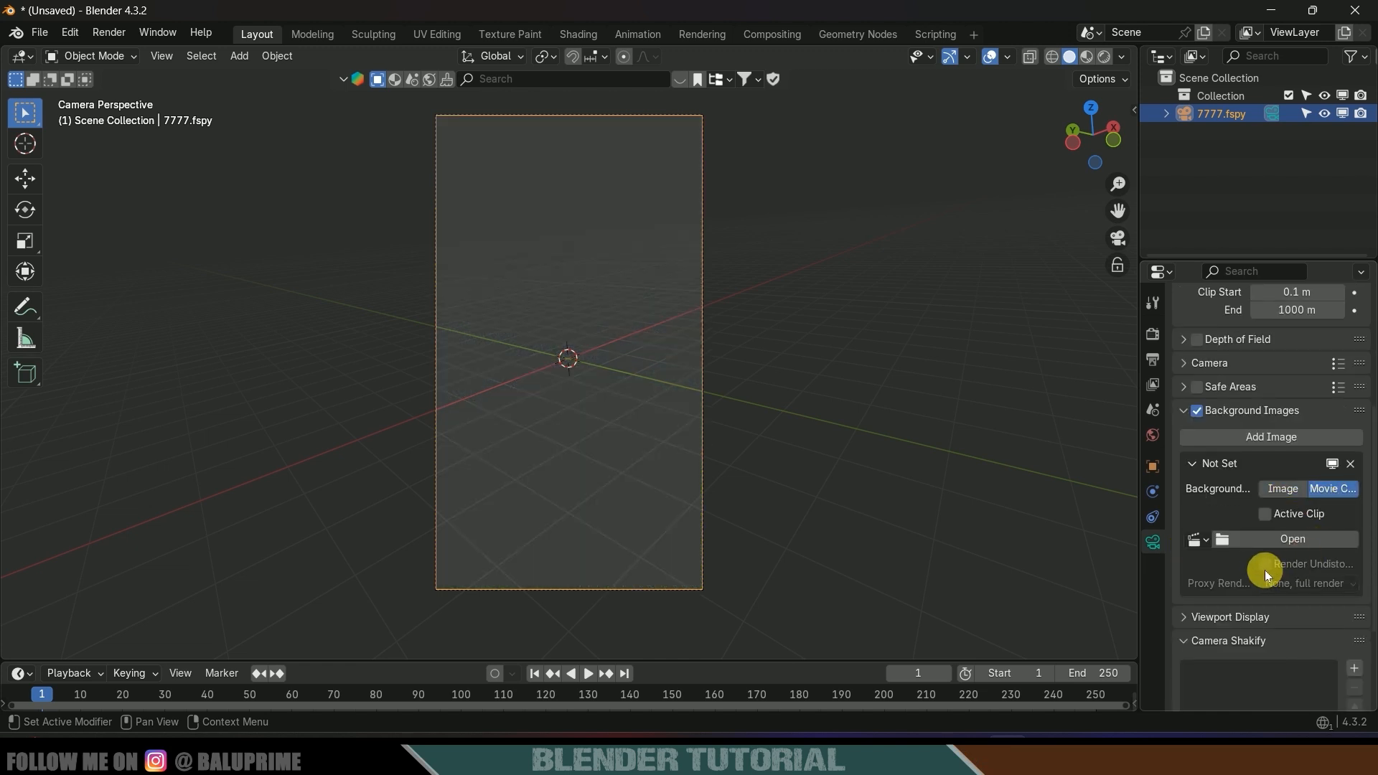
click(1287, 540)
click(465, 228)
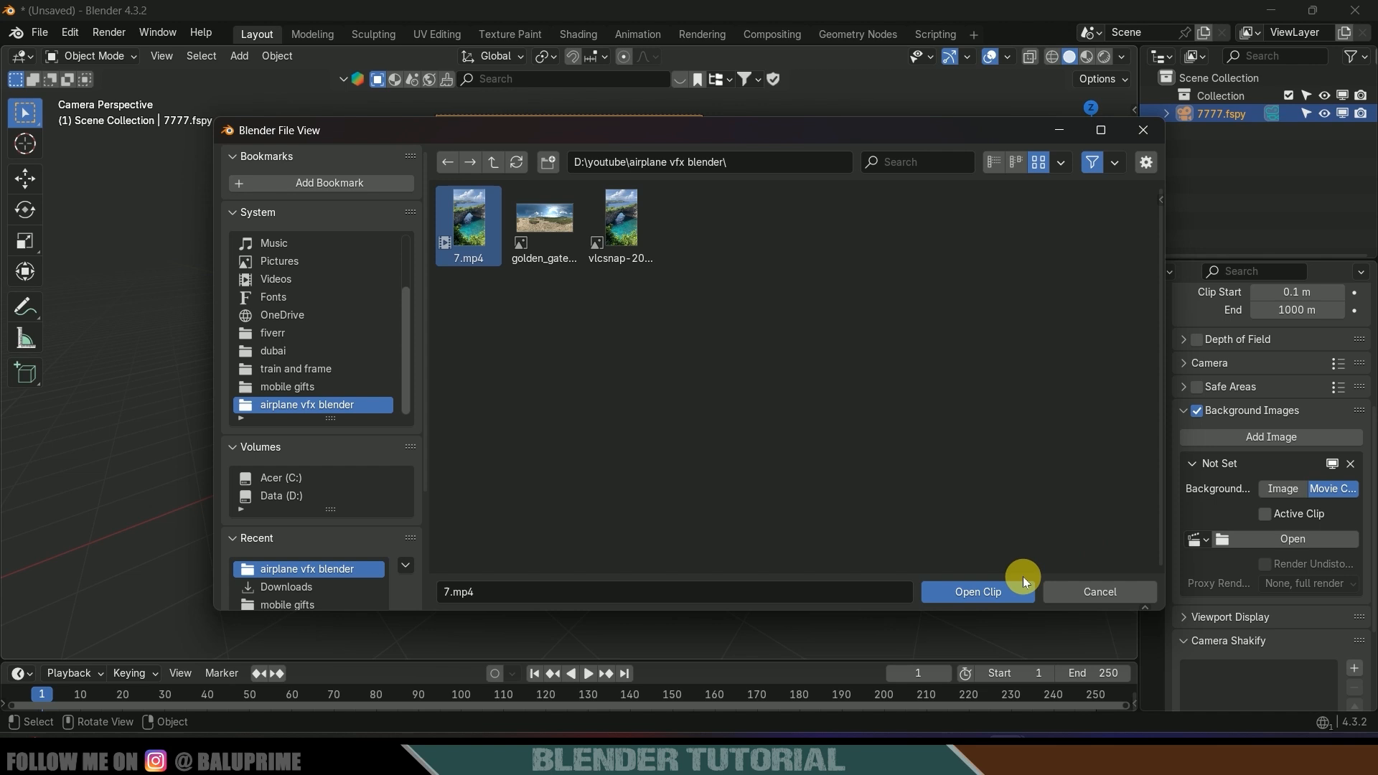
click(995, 588)
scroll(1187, 613, down, 3)
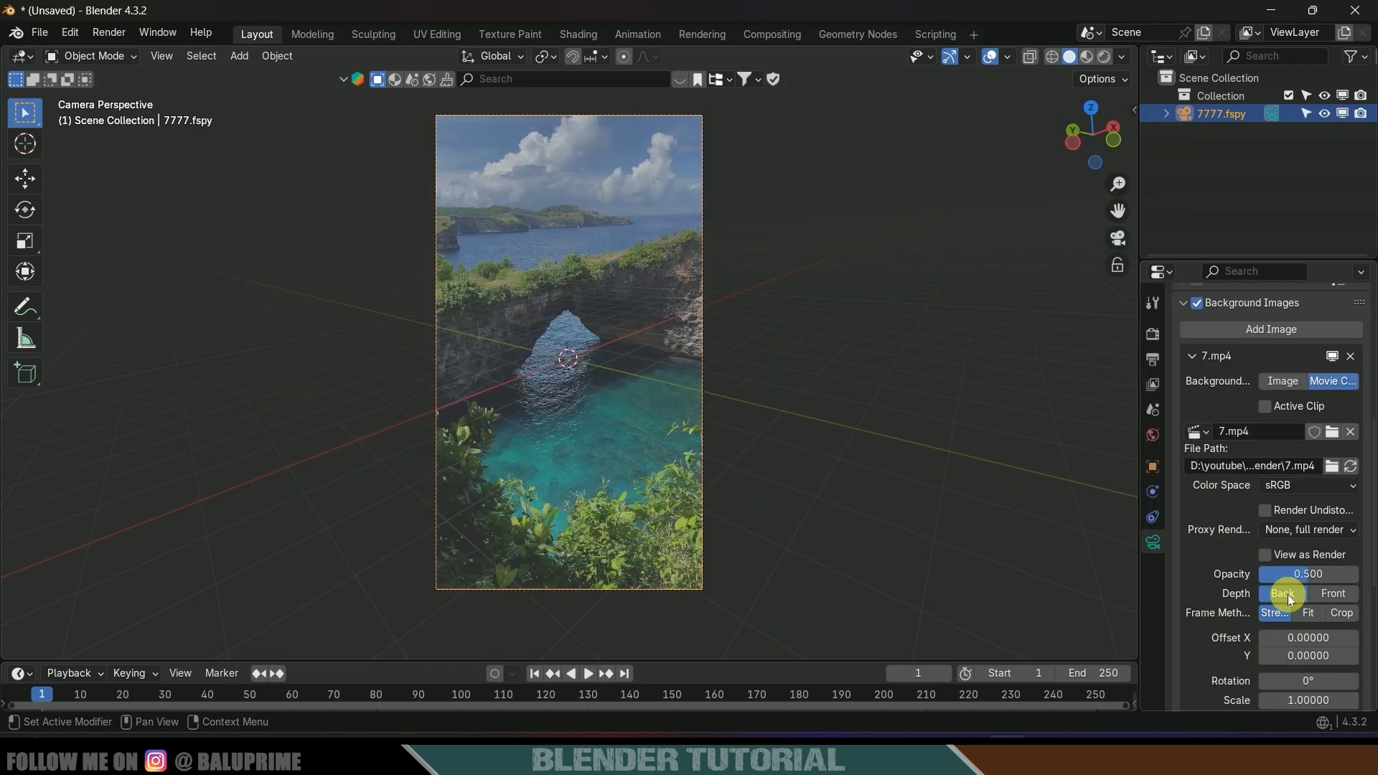
drag(1290, 573, 1349, 555)
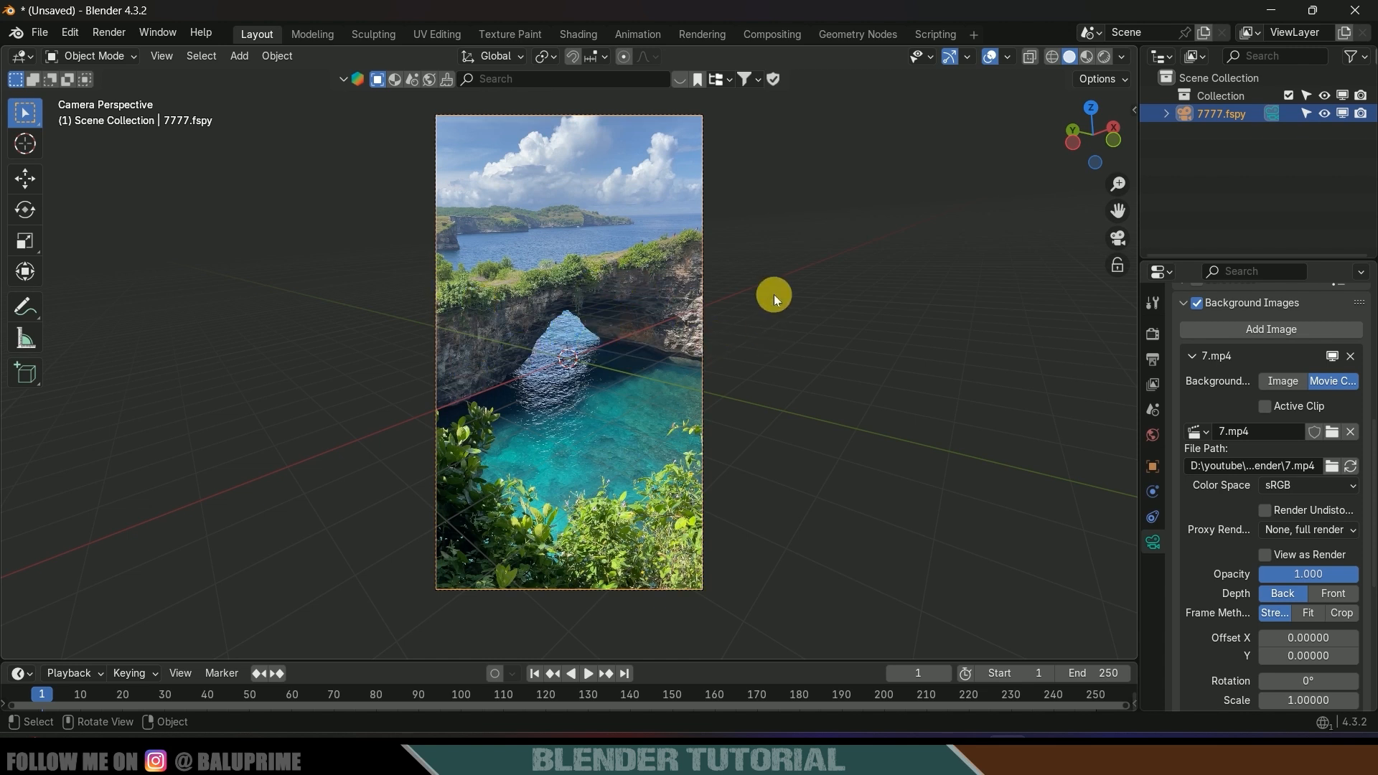
Add a plane mesh and rotate it 90° about the X axis
key(shift+a)
mouse_move(721, 312)
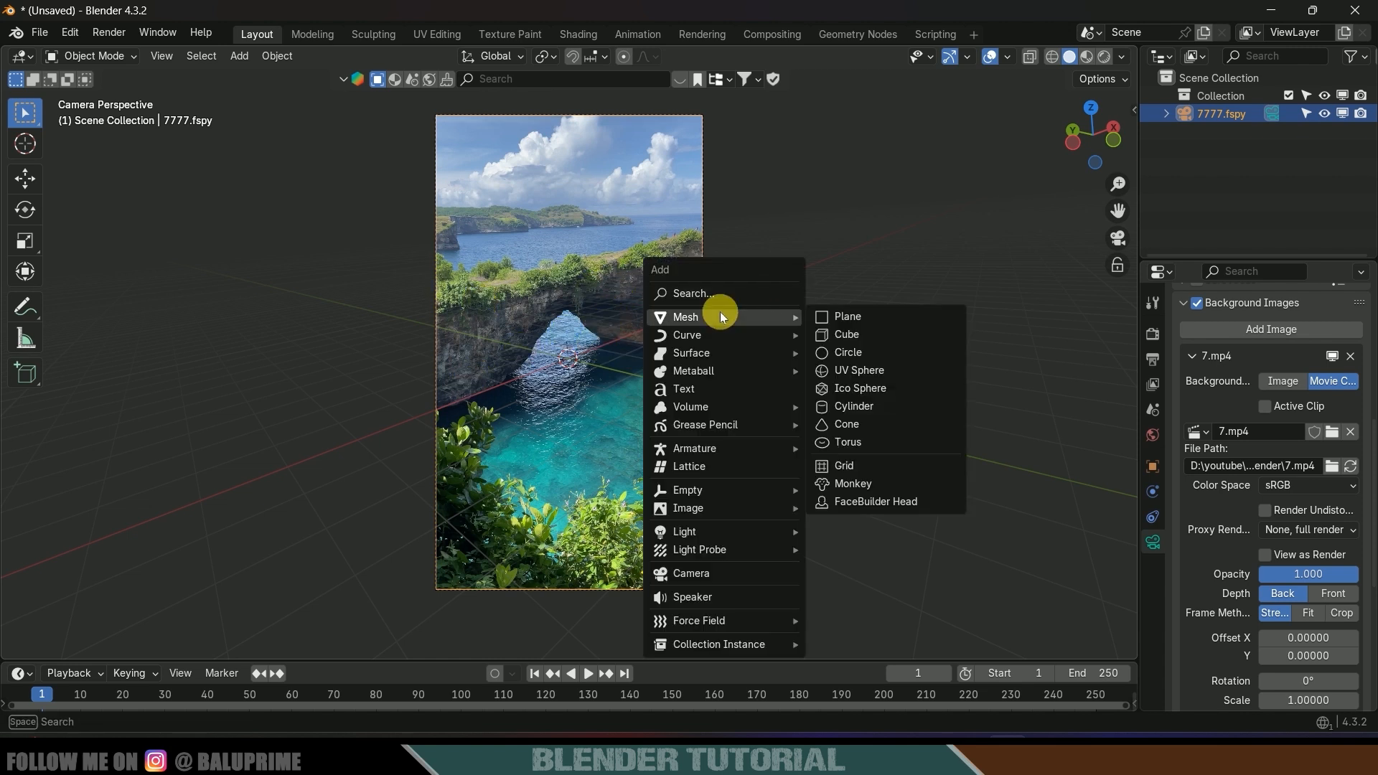
click(827, 311)
scroll(647, 385, up, 5)
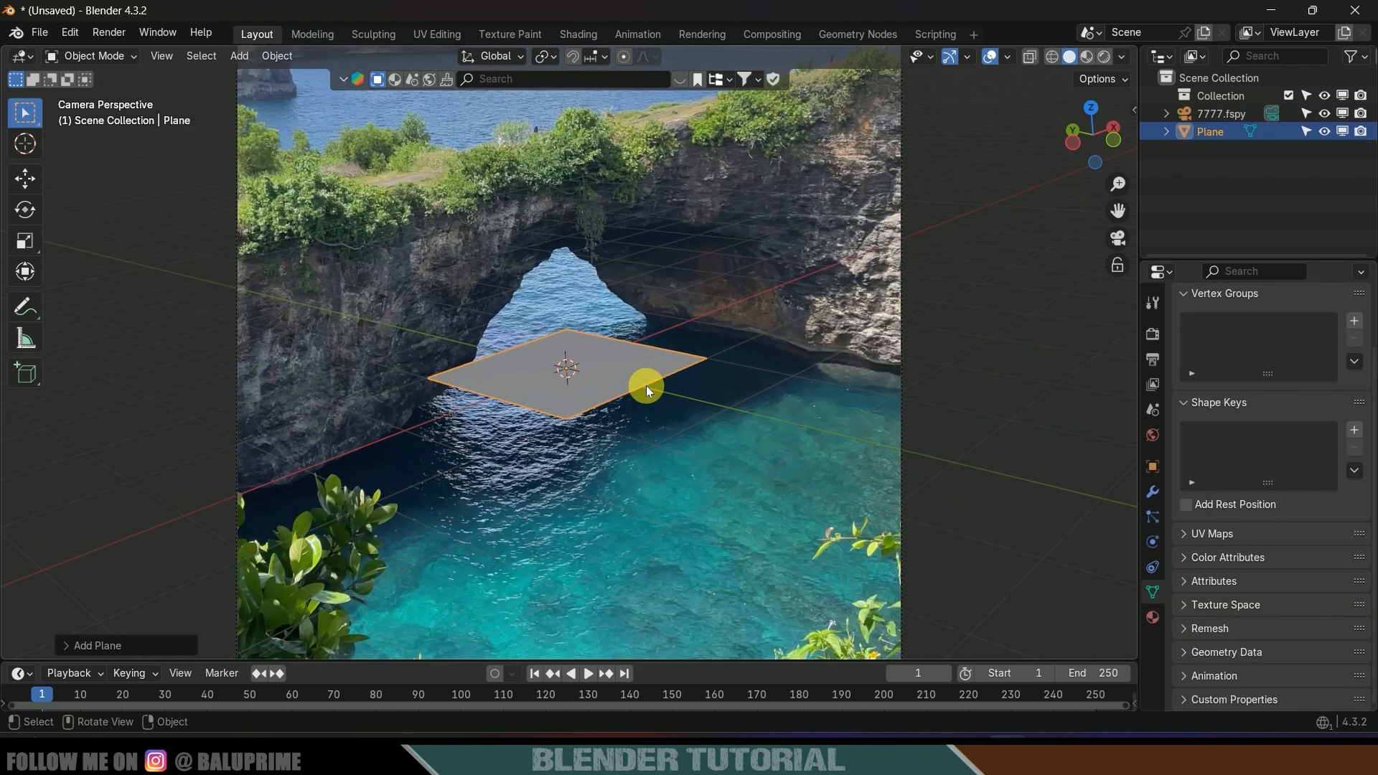
key(r)
key(x)
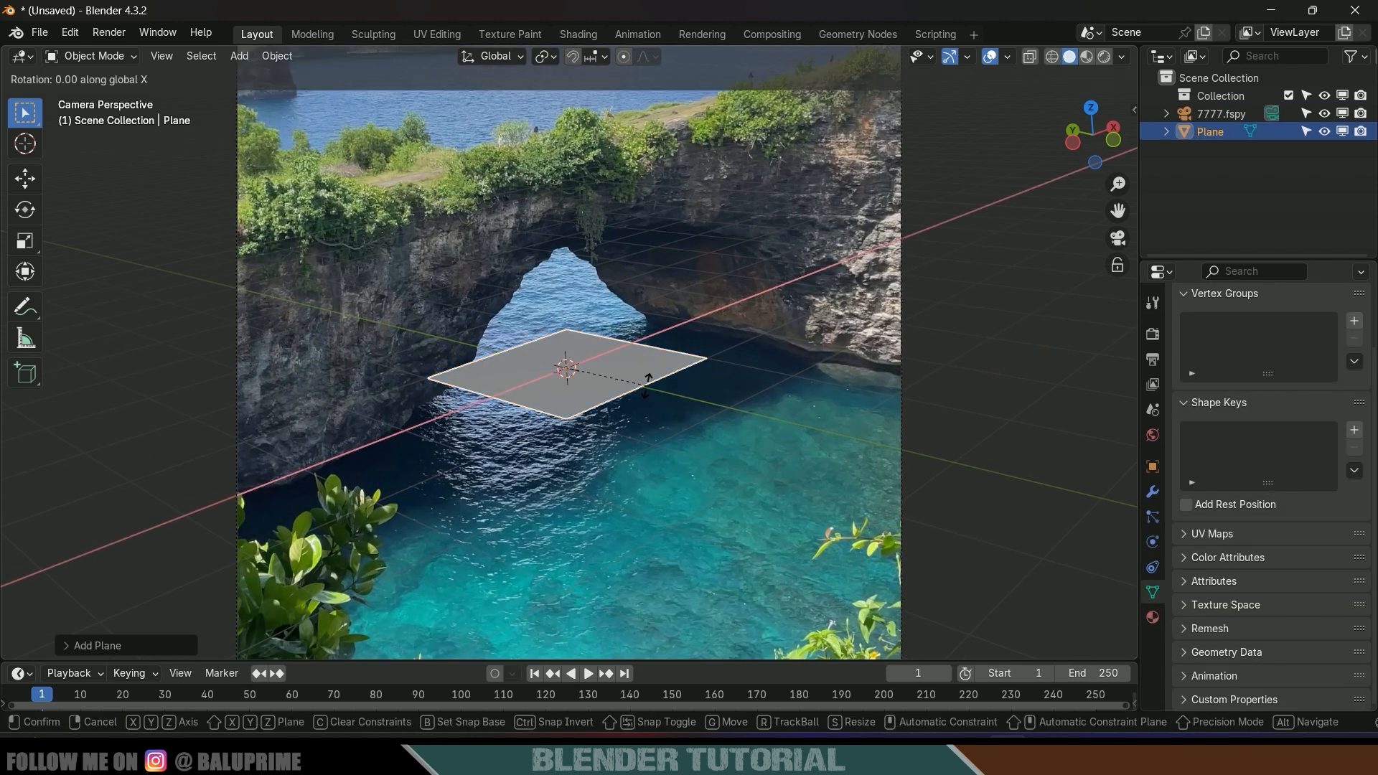
key(9)
key(0)
key(Return)
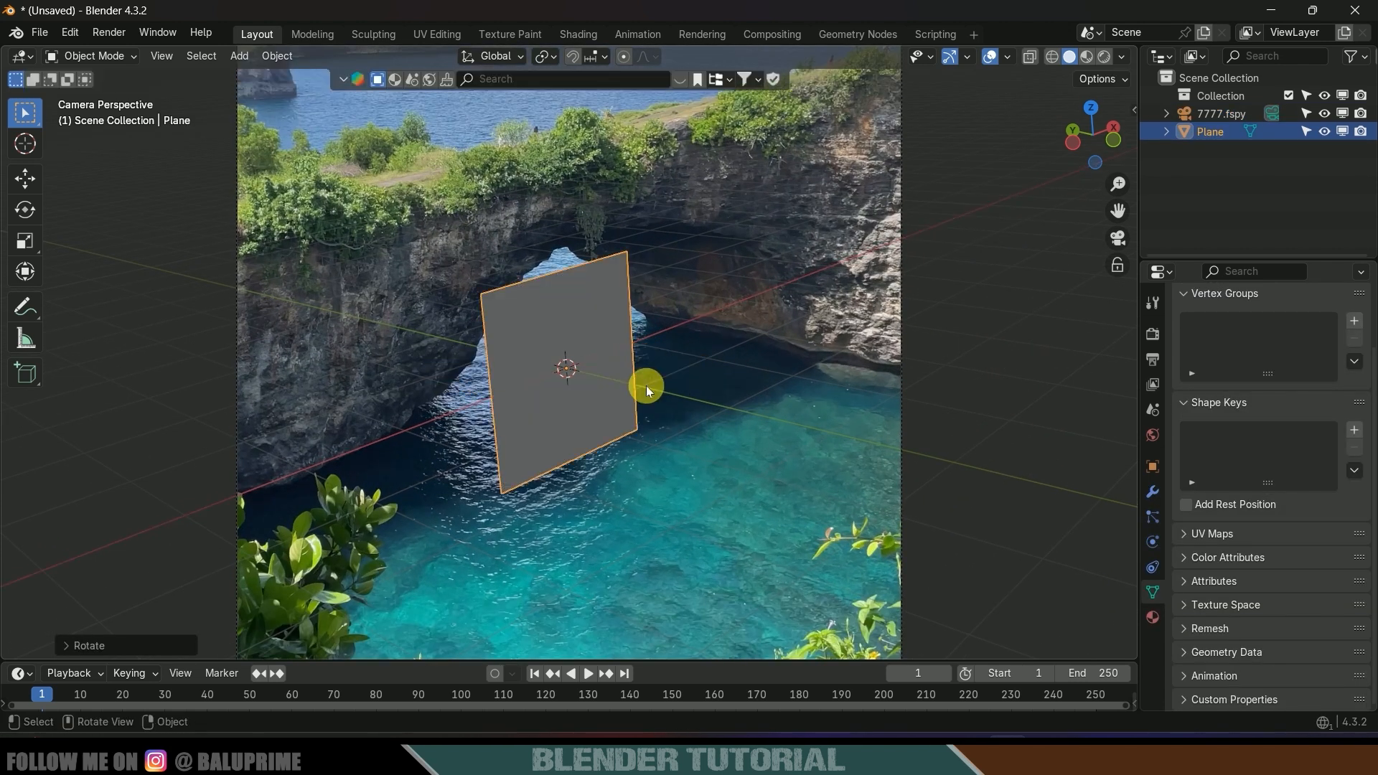
Move the upright plane onto the cliff face left of the arch opening, with its bottom edge near the waterline
click(24, 178)
drag(575, 384, 376, 307)
drag(473, 318, 415, 344)
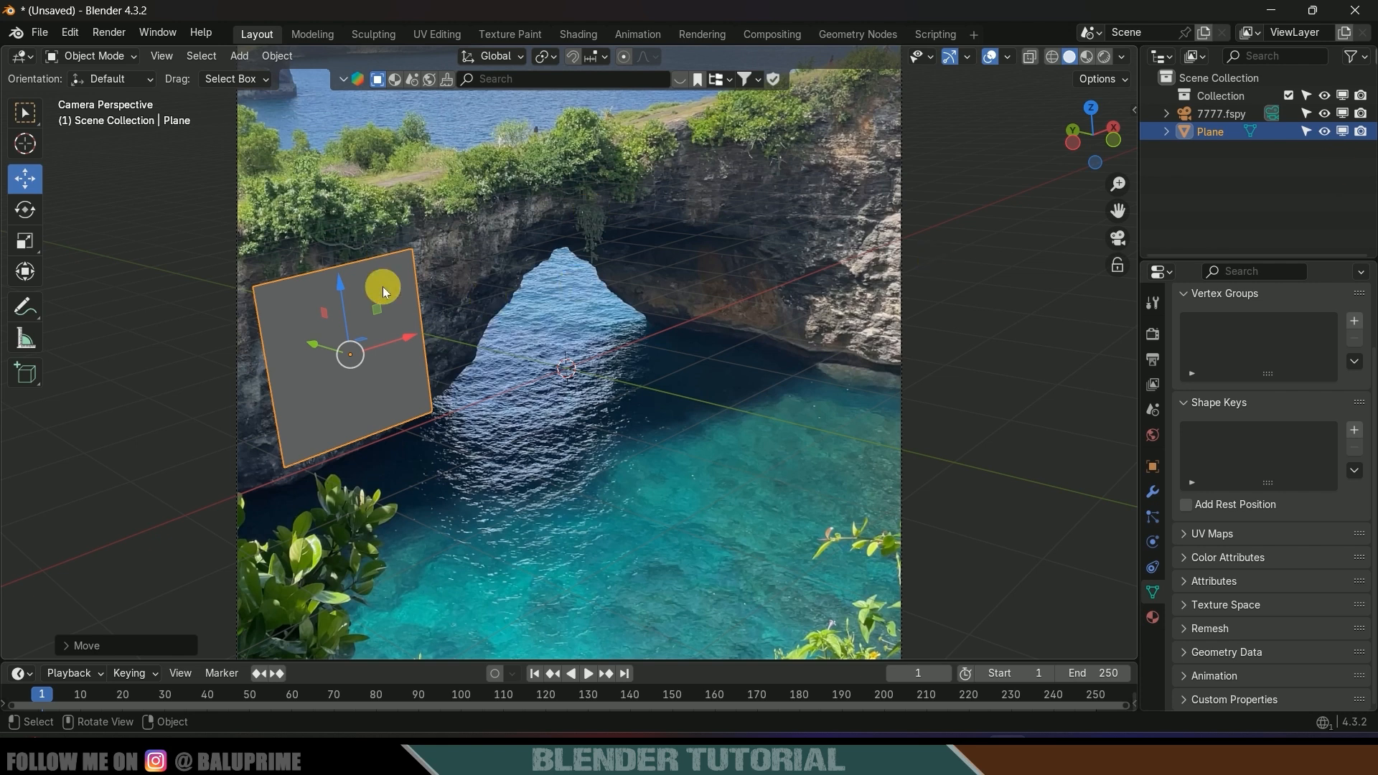
In Edit Mode, raise the plane's top edge to the cliff top and stretch its right edge along X past the arch opening
click(107, 58)
click(108, 95)
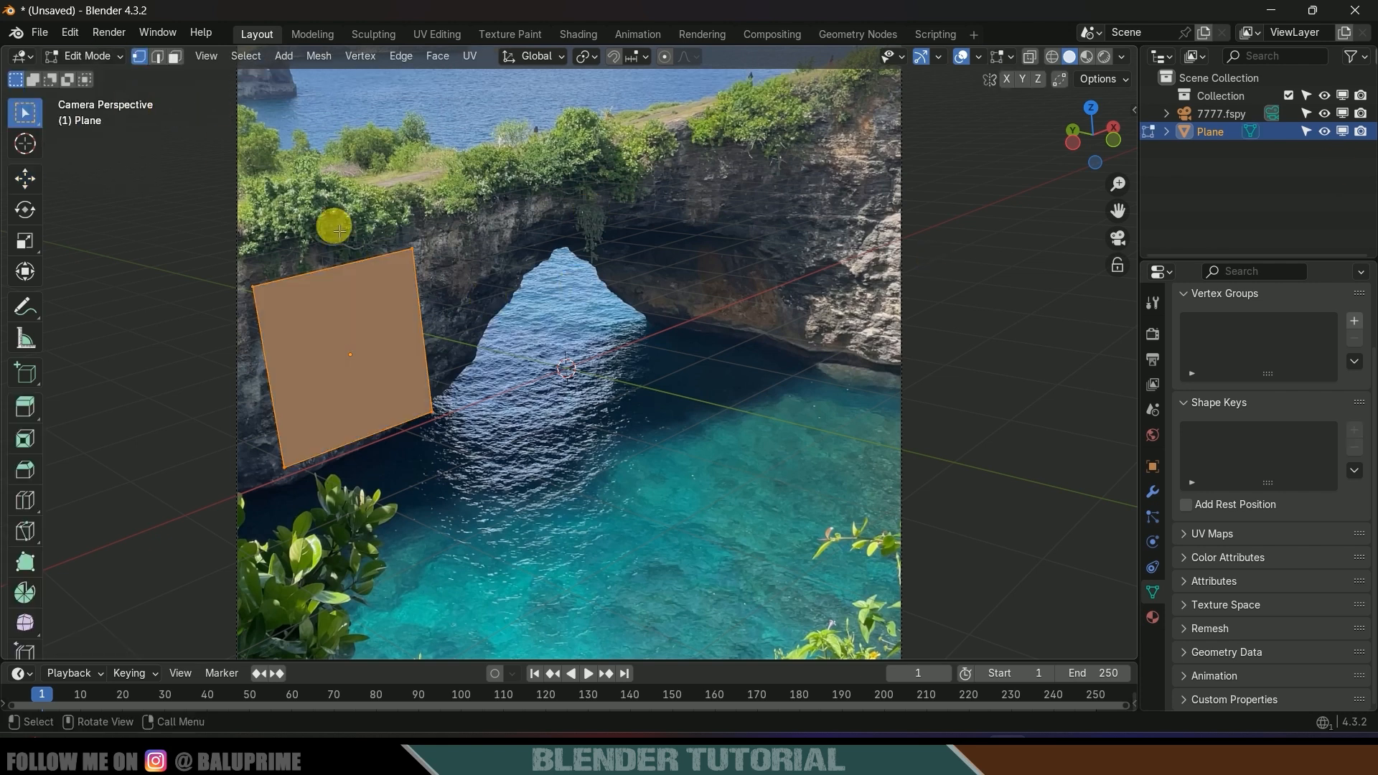
click(157, 56)
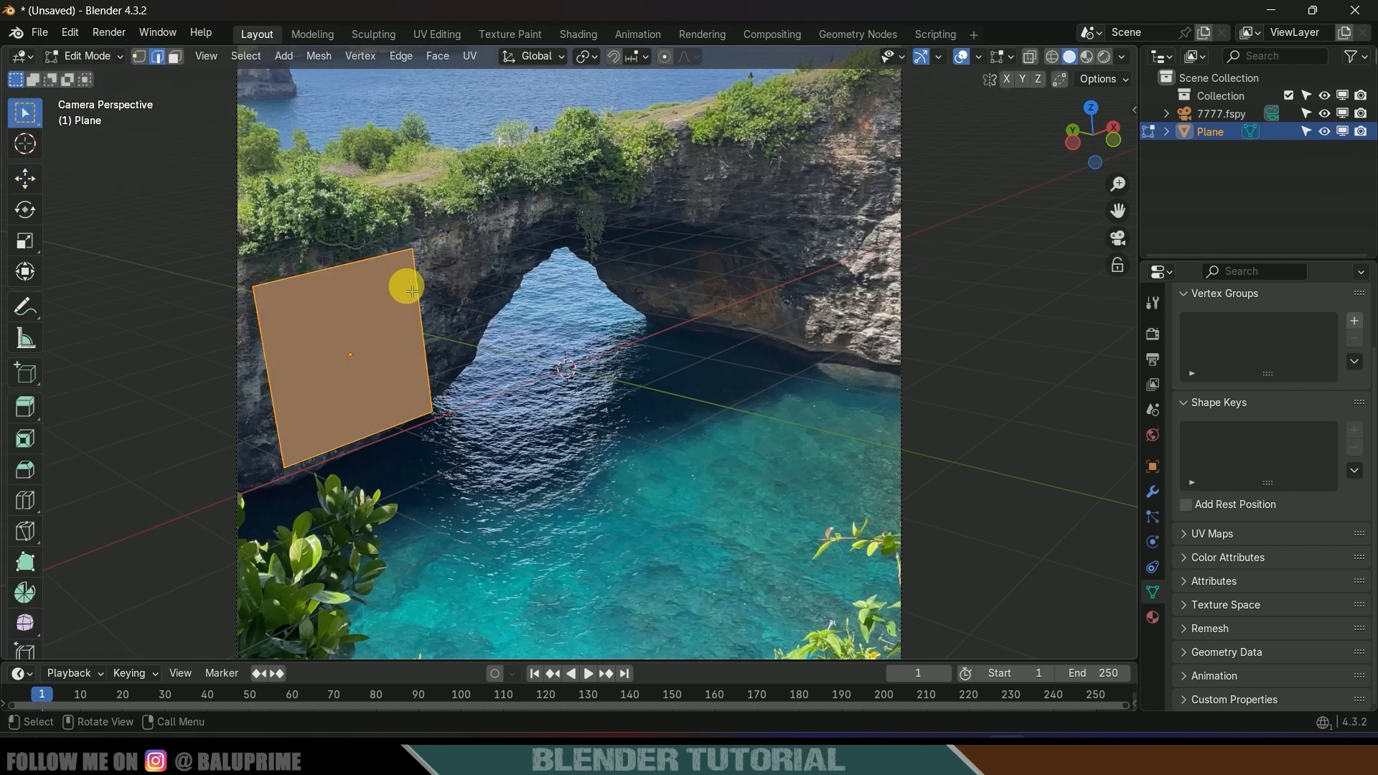
click(338, 266)
click(25, 179)
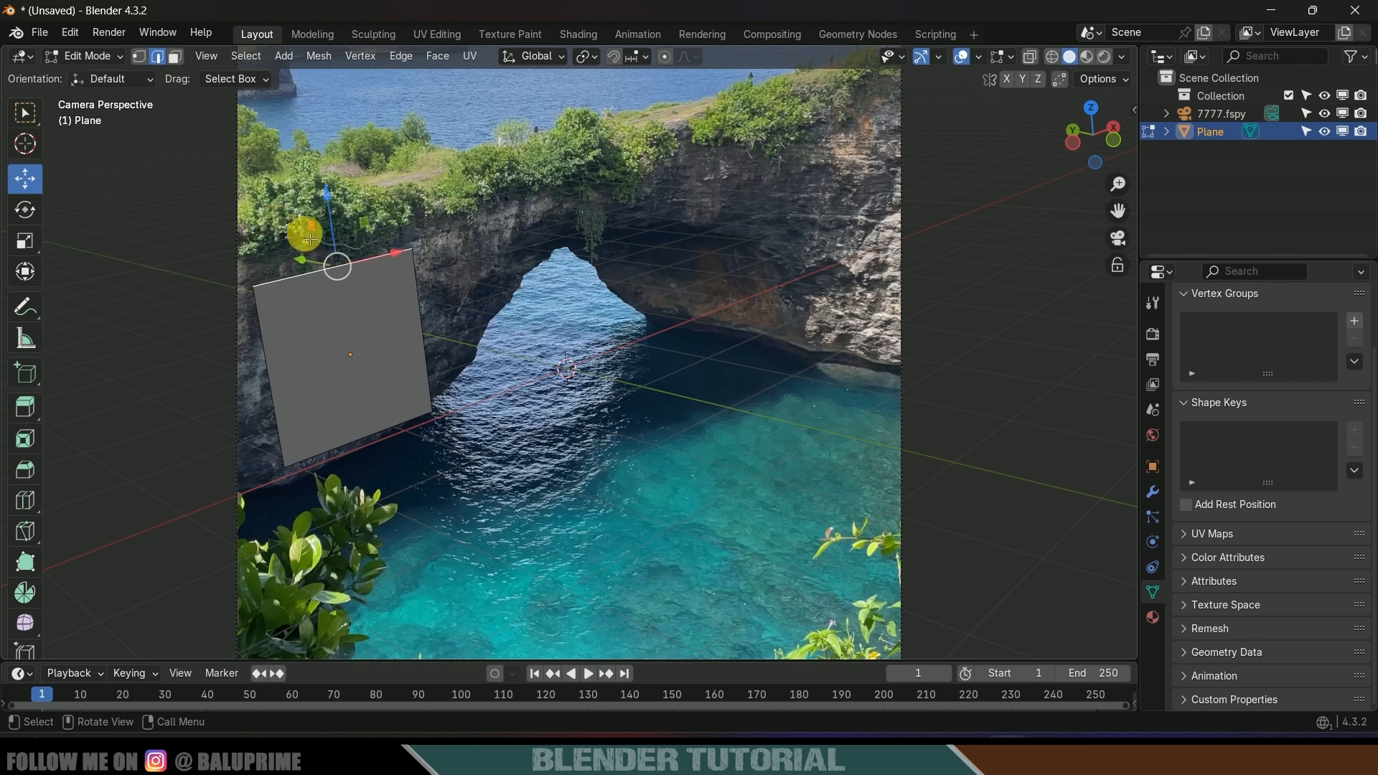
drag(338, 185, 330, 153)
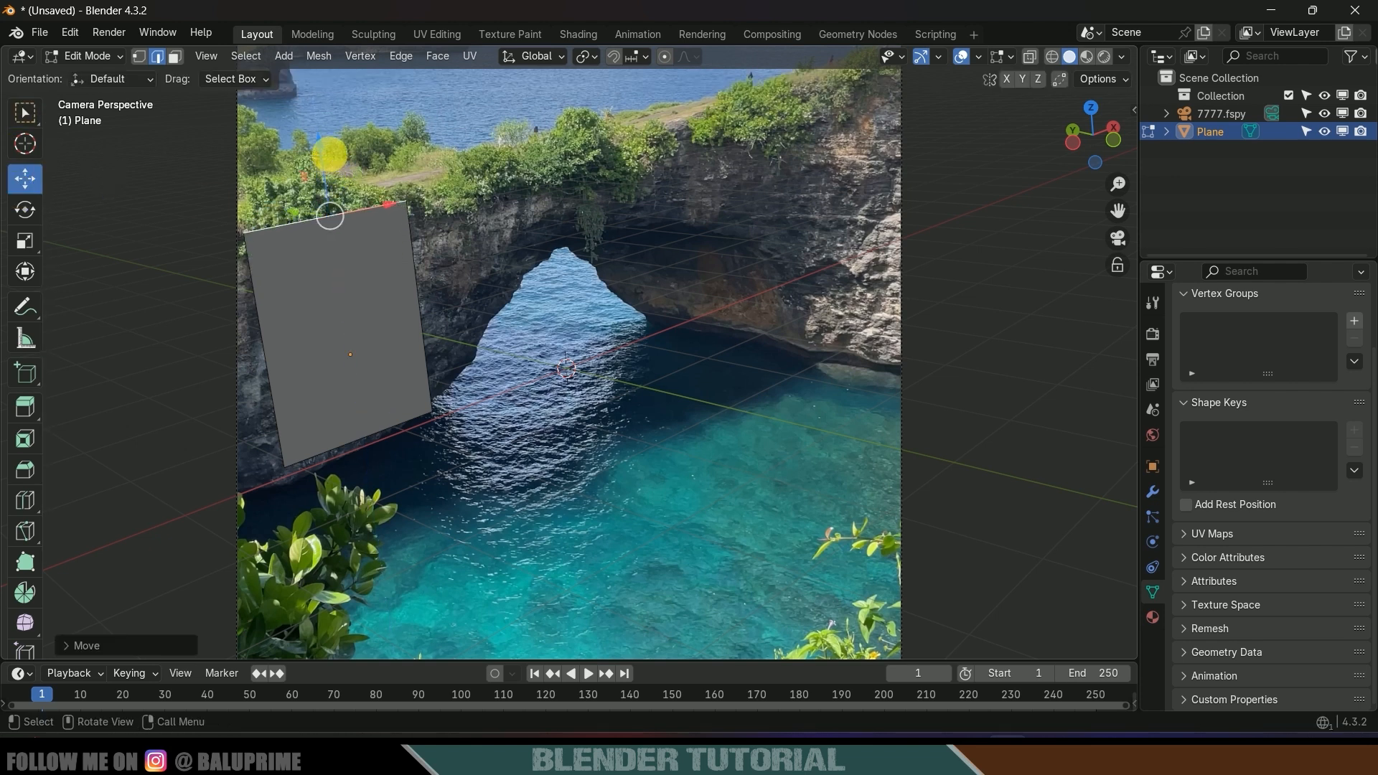
click(416, 290)
drag(463, 296, 713, 229)
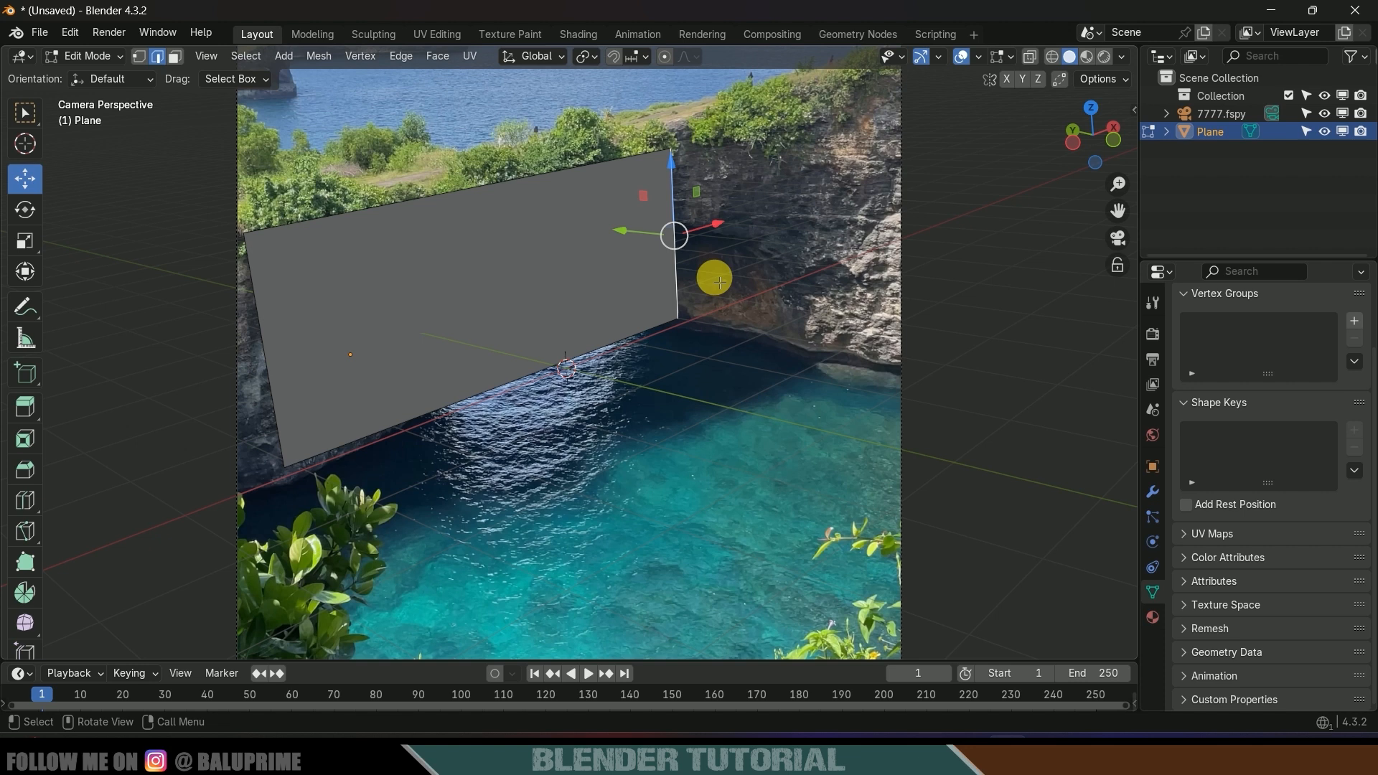
Extrude the right vertical edge along Y toward the camera, past the footage frame, to form the right cliff wall
key(e)
key(y)
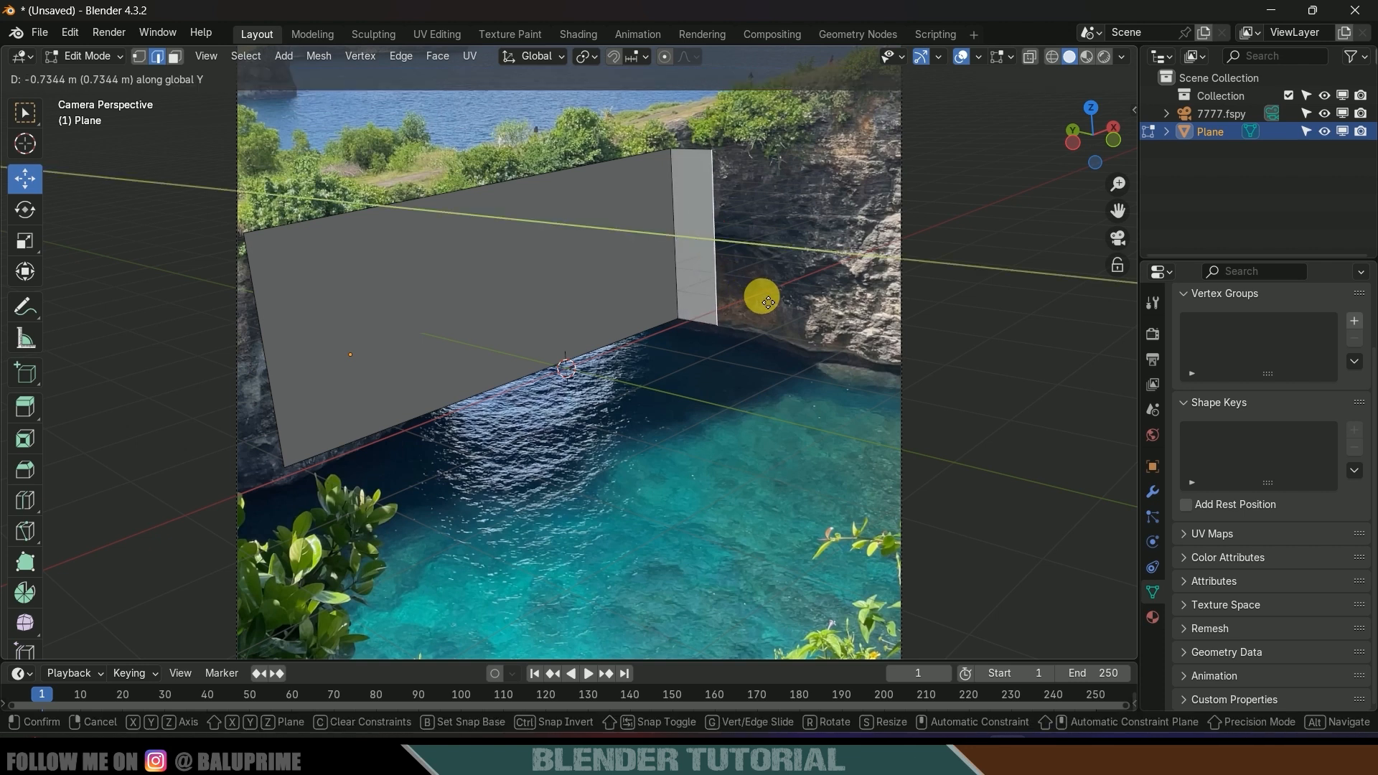
click(966, 347)
shift+middle_drag(899, 318, 804, 430)
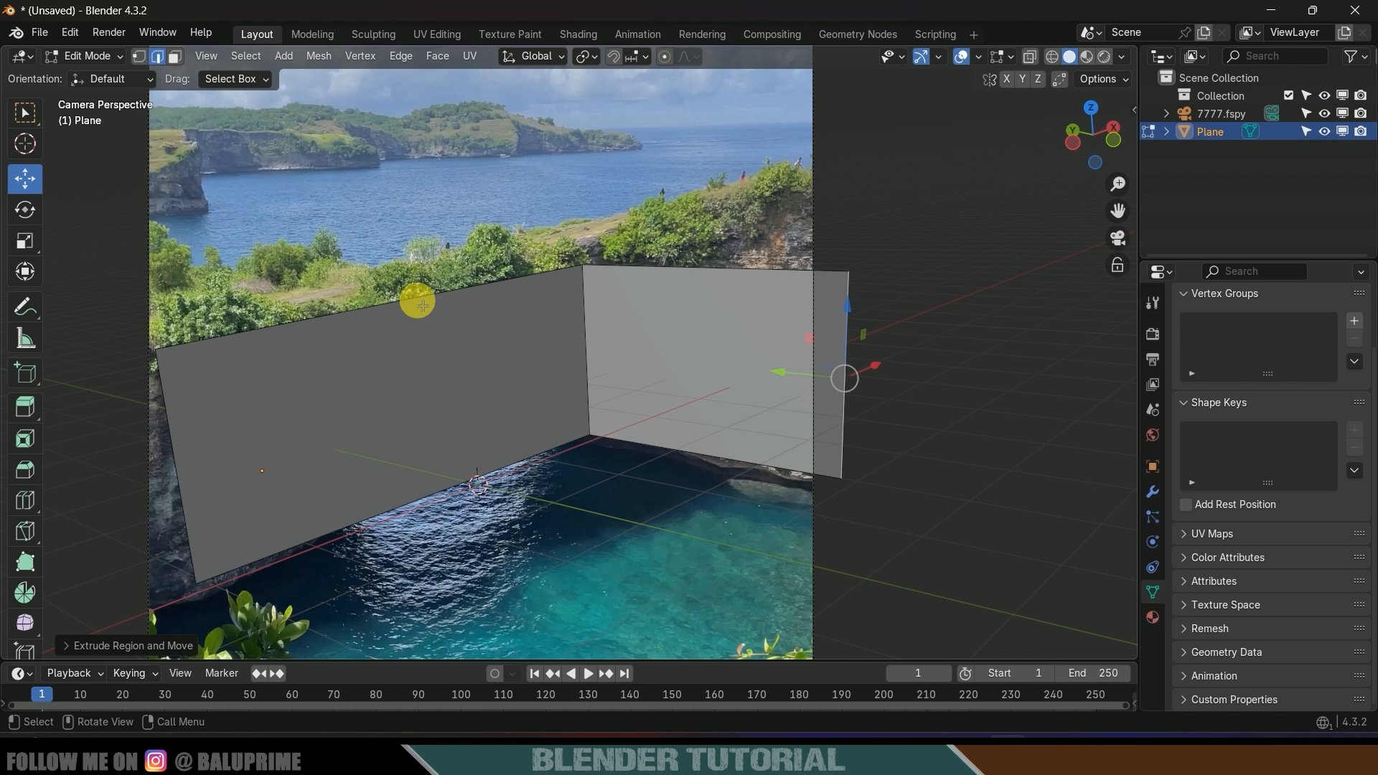
Extrude the left wall's upper edge backward along Y to the far rim of the cliff, forming the cliff top
click(415, 300)
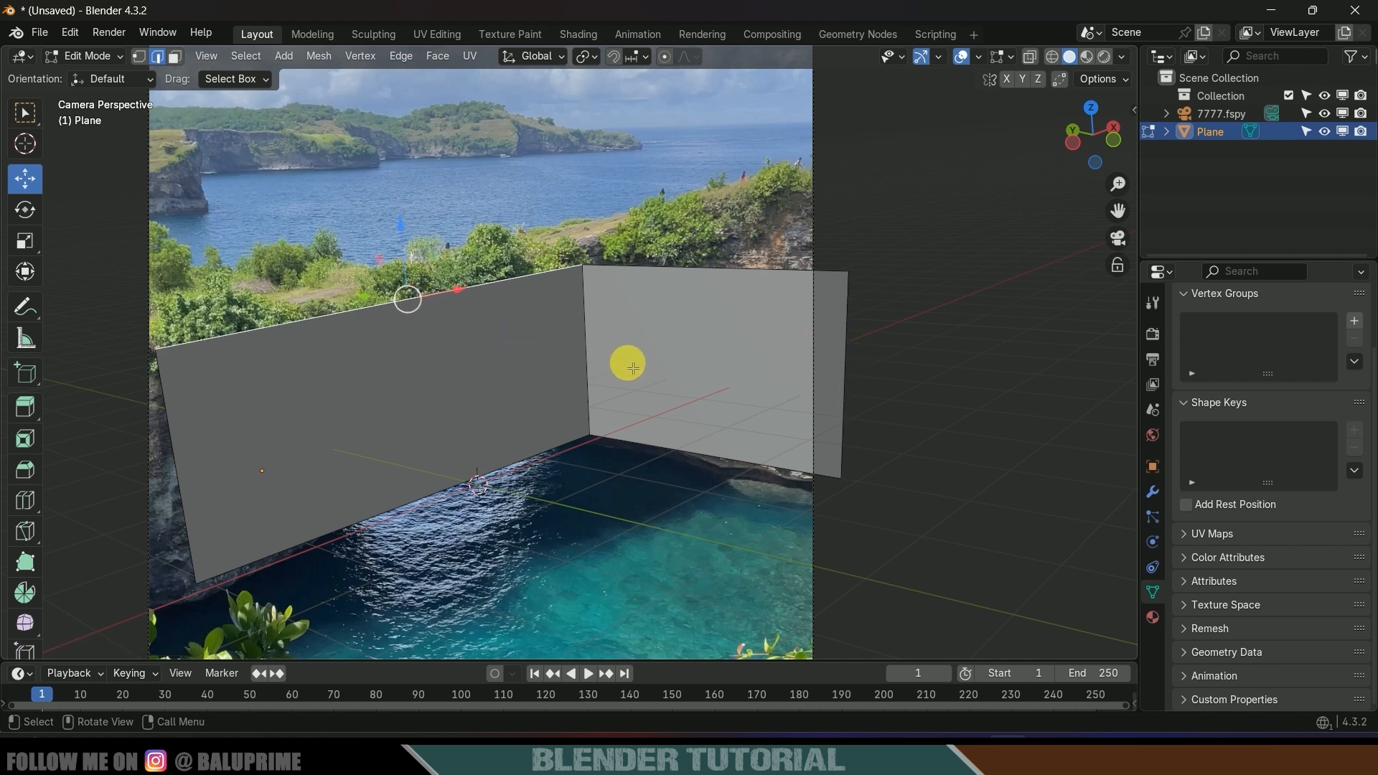
key(g)
key(x)
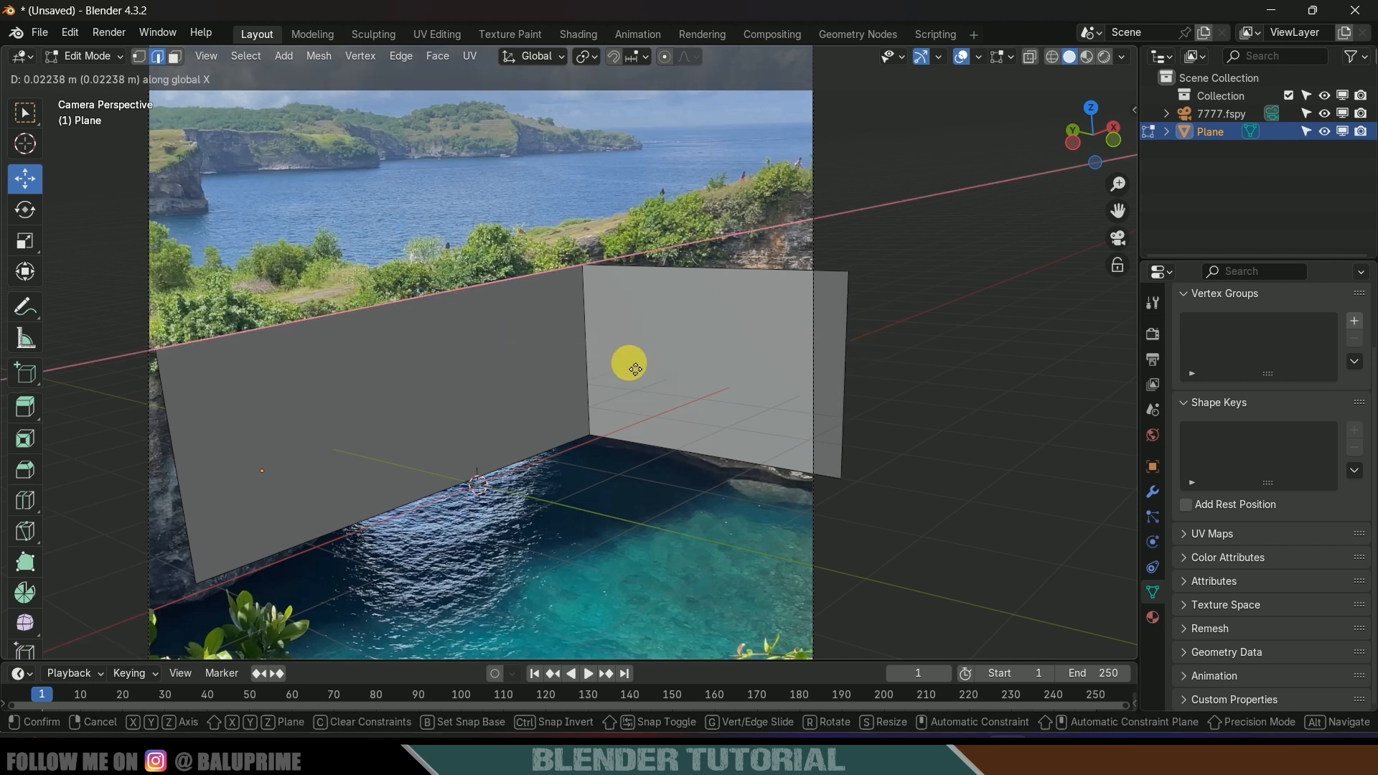
key(y)
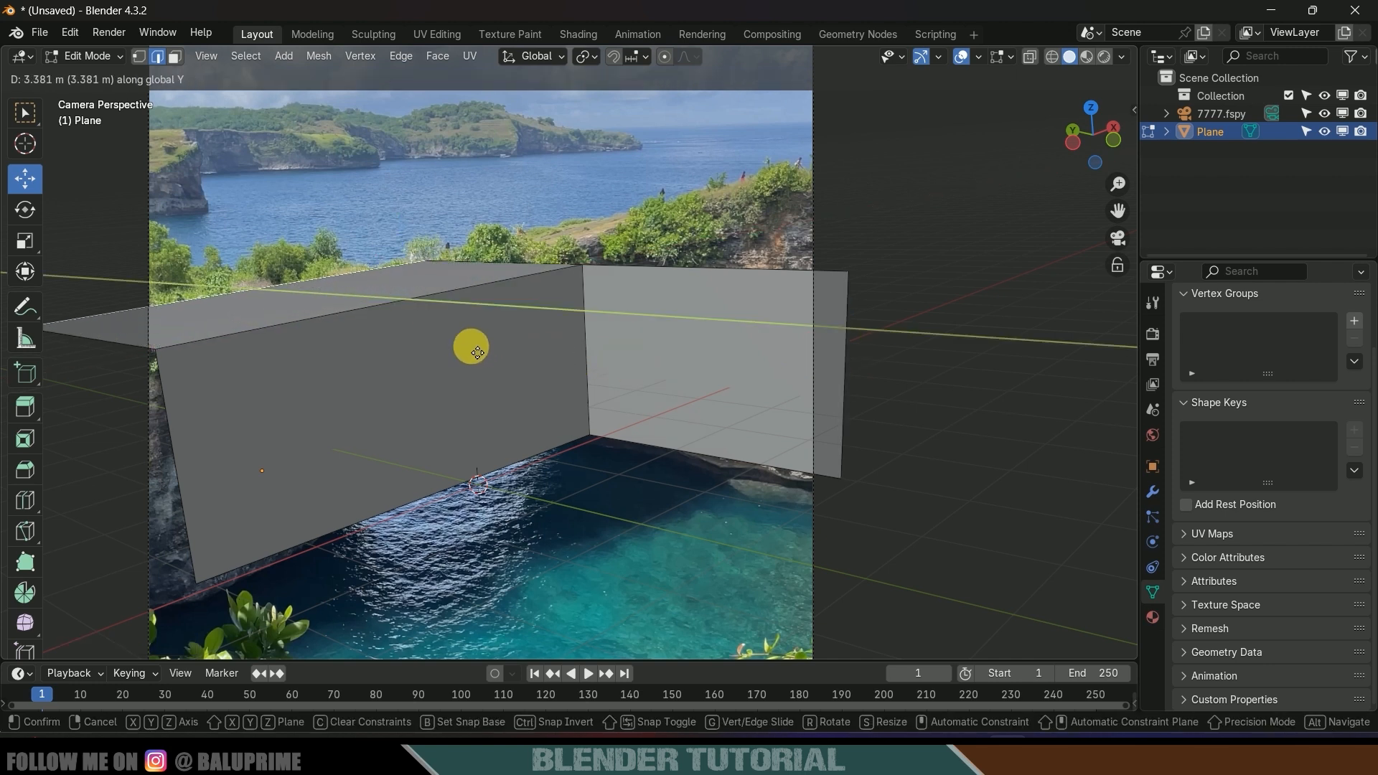
click(446, 346)
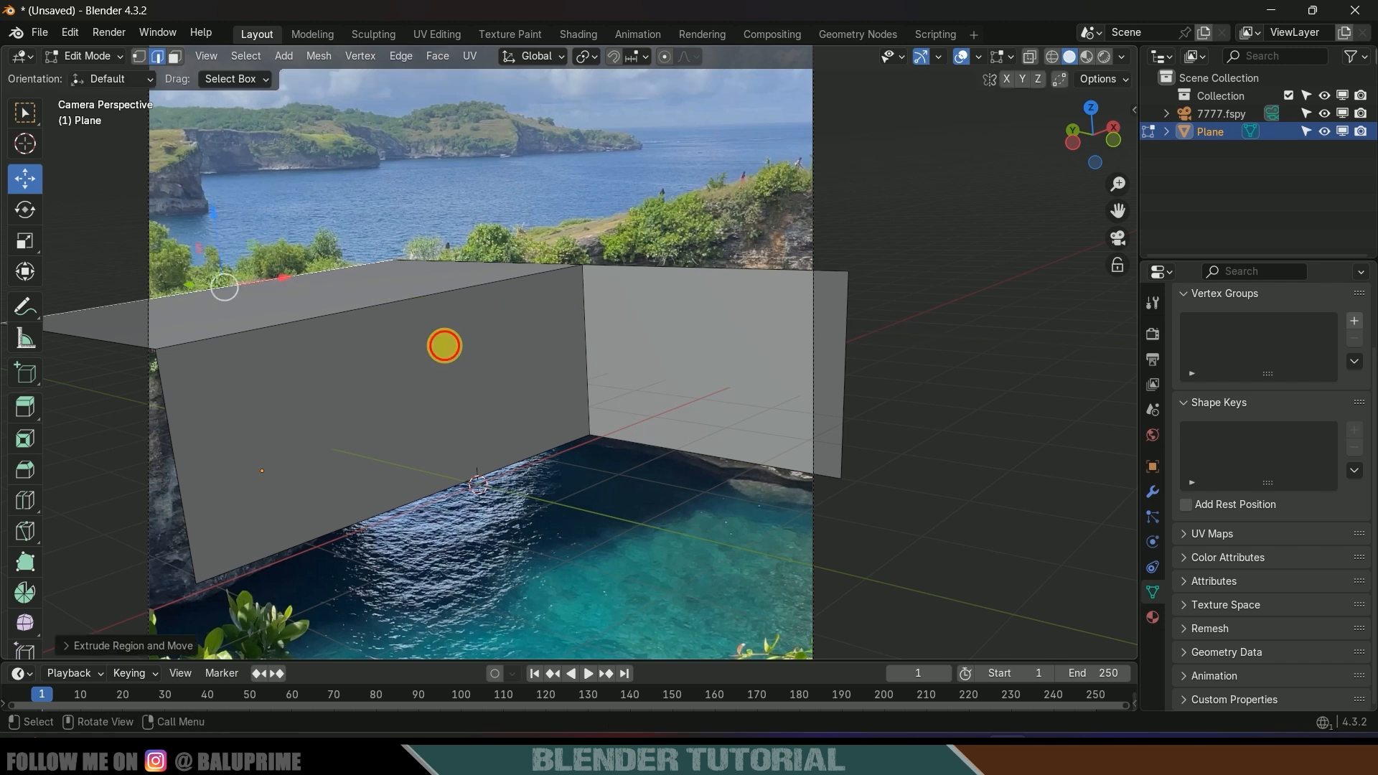
Extrude the cliff top's end edge along X, then extrude the right wall's upper edge back to cover the cliff there
click(460, 267)
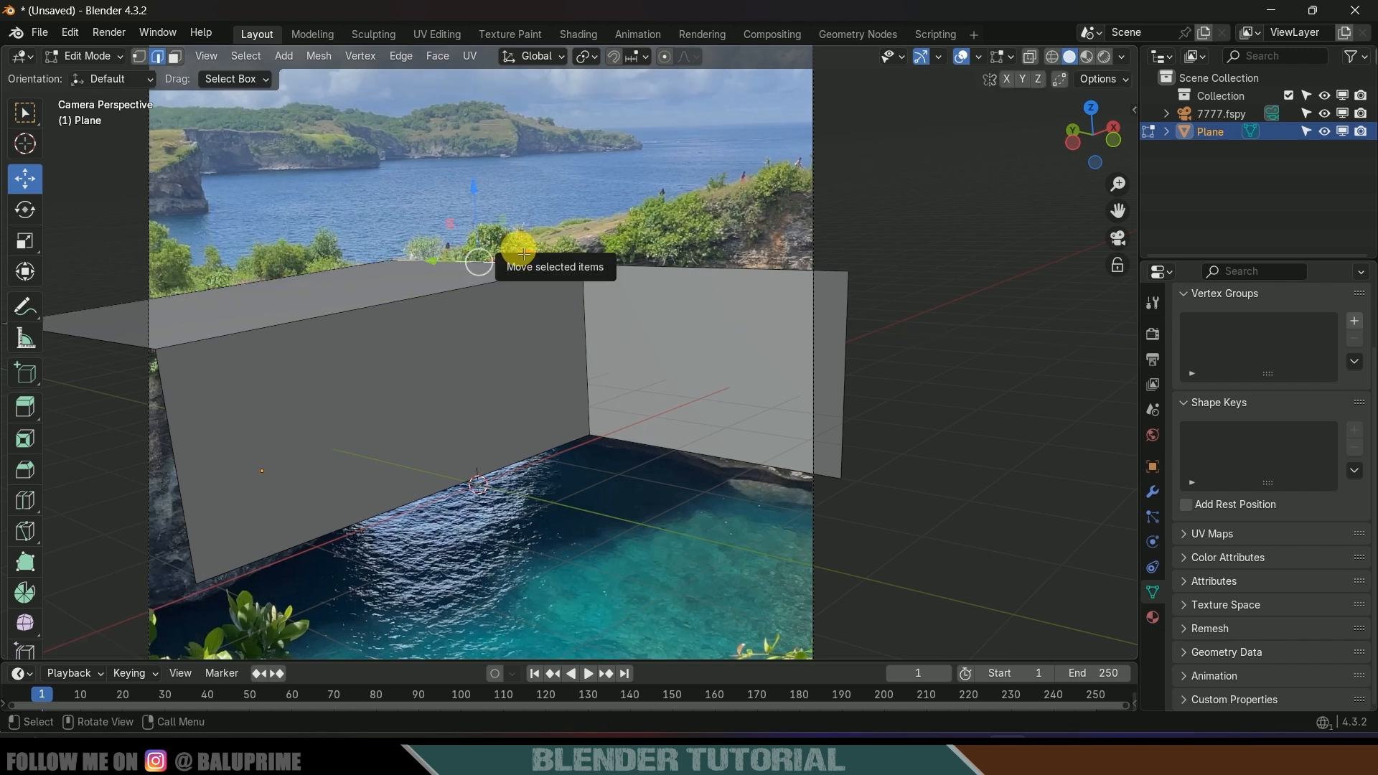
key(g)
key(x)
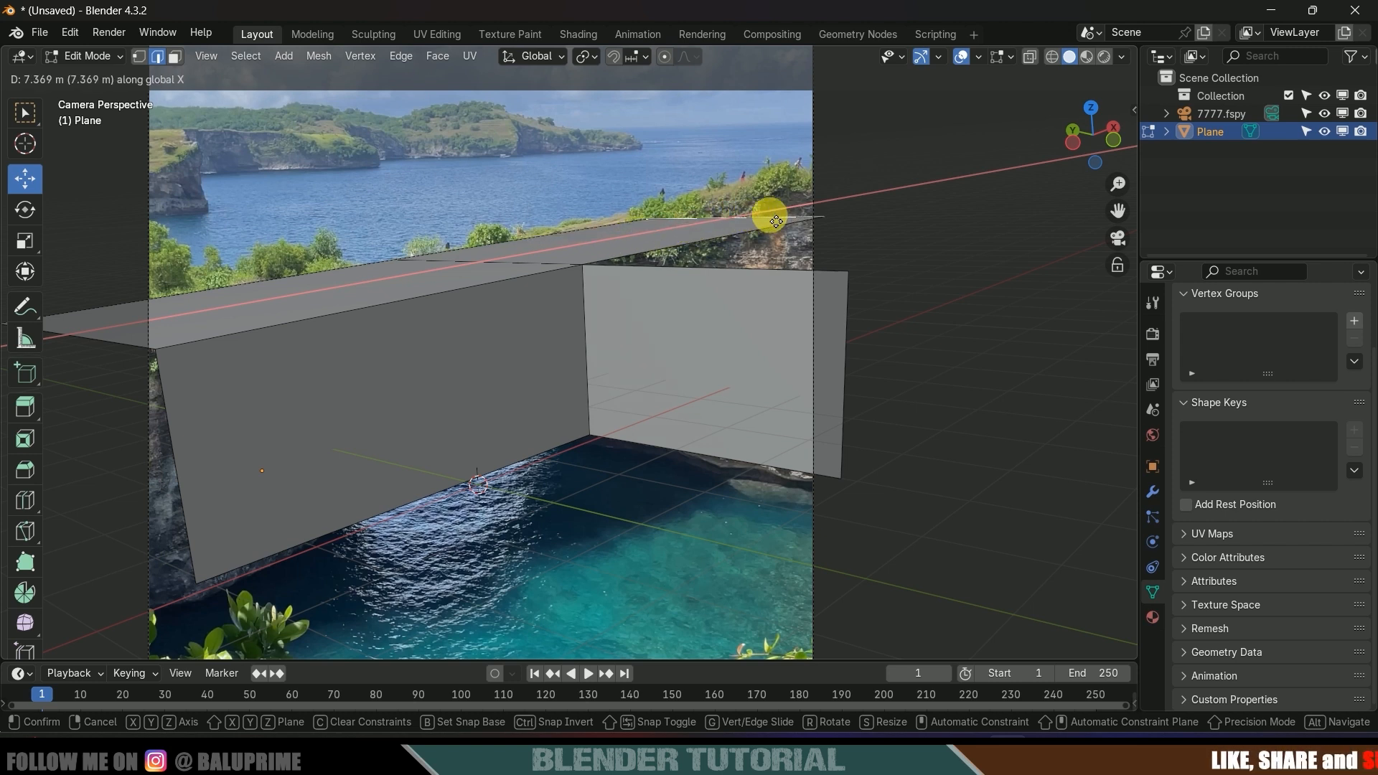
click(799, 217)
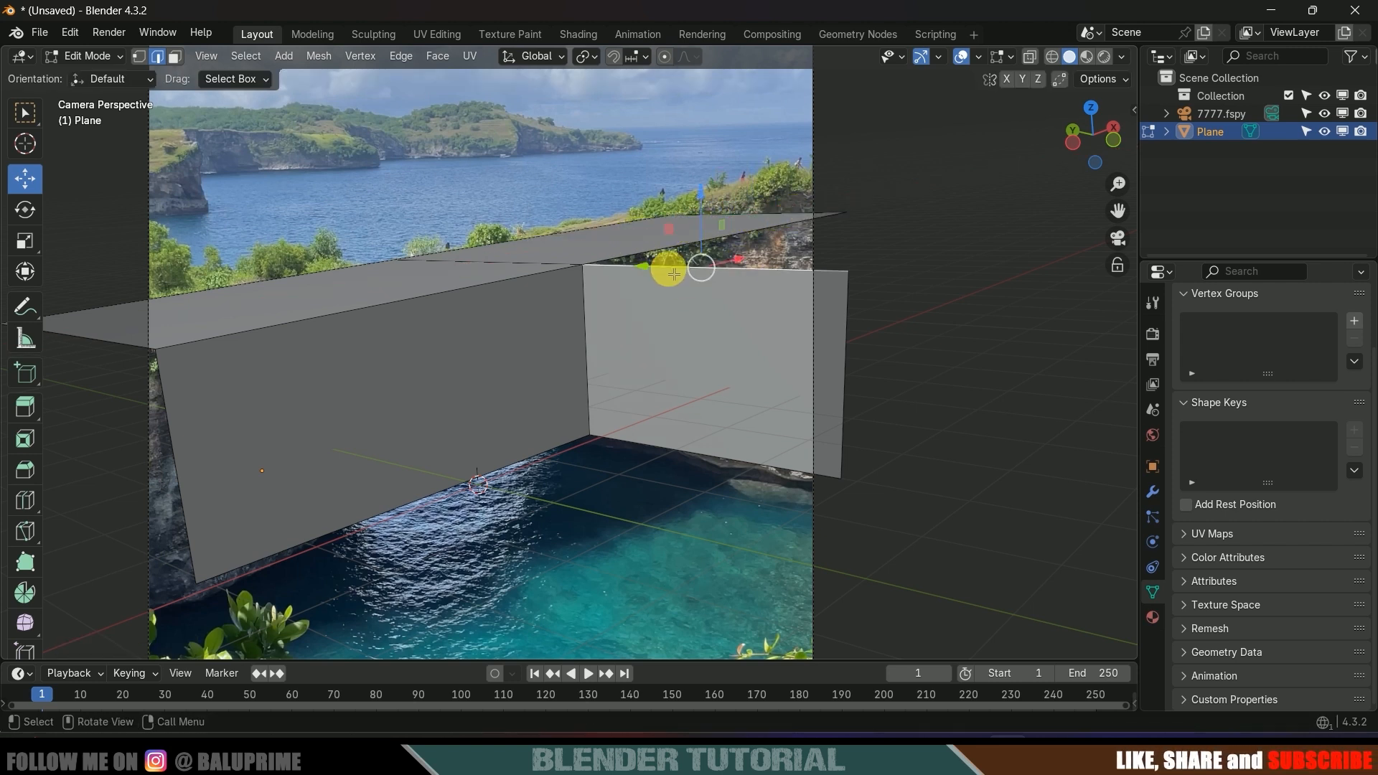
drag(717, 274, 933, 216)
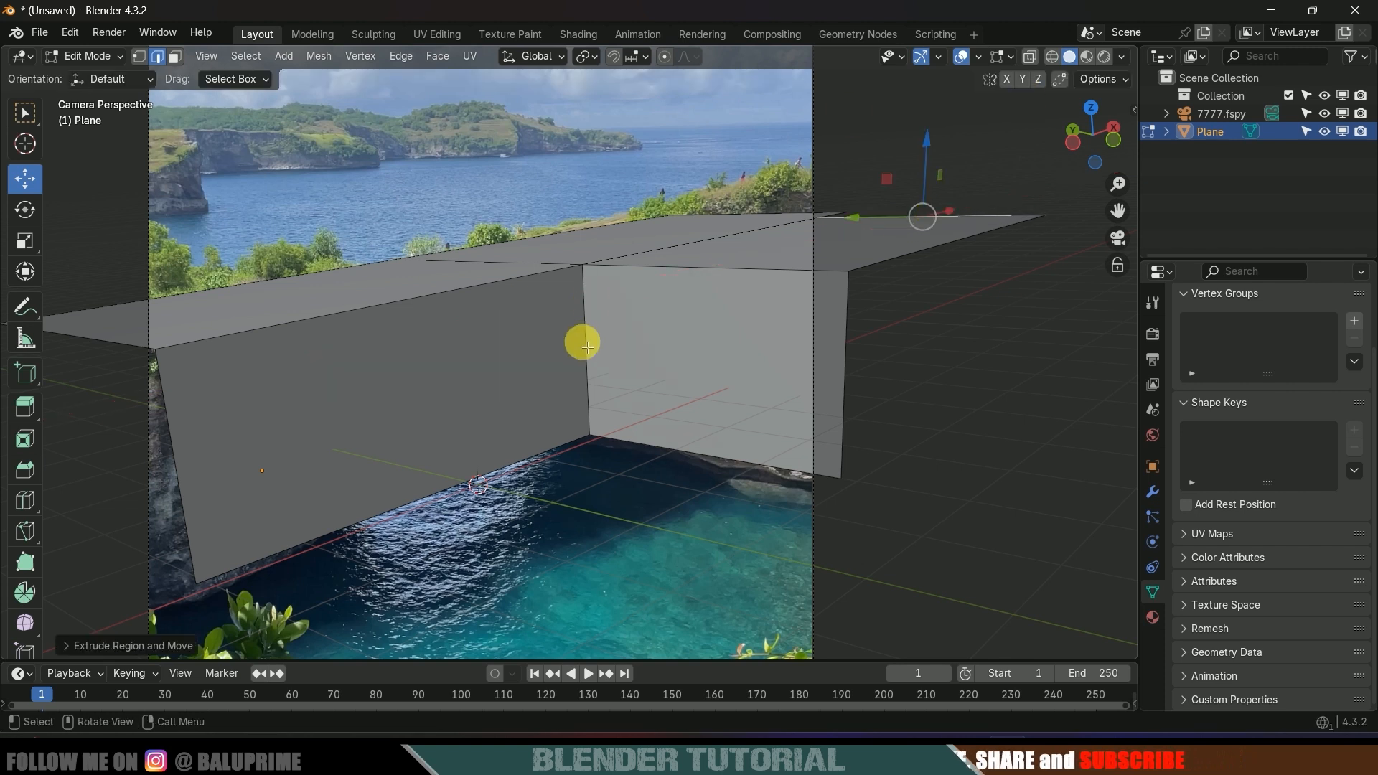
Turn on X-ray and add a vertical loop cut to the left wall, slid into line with the arch's peak
click(1031, 56)
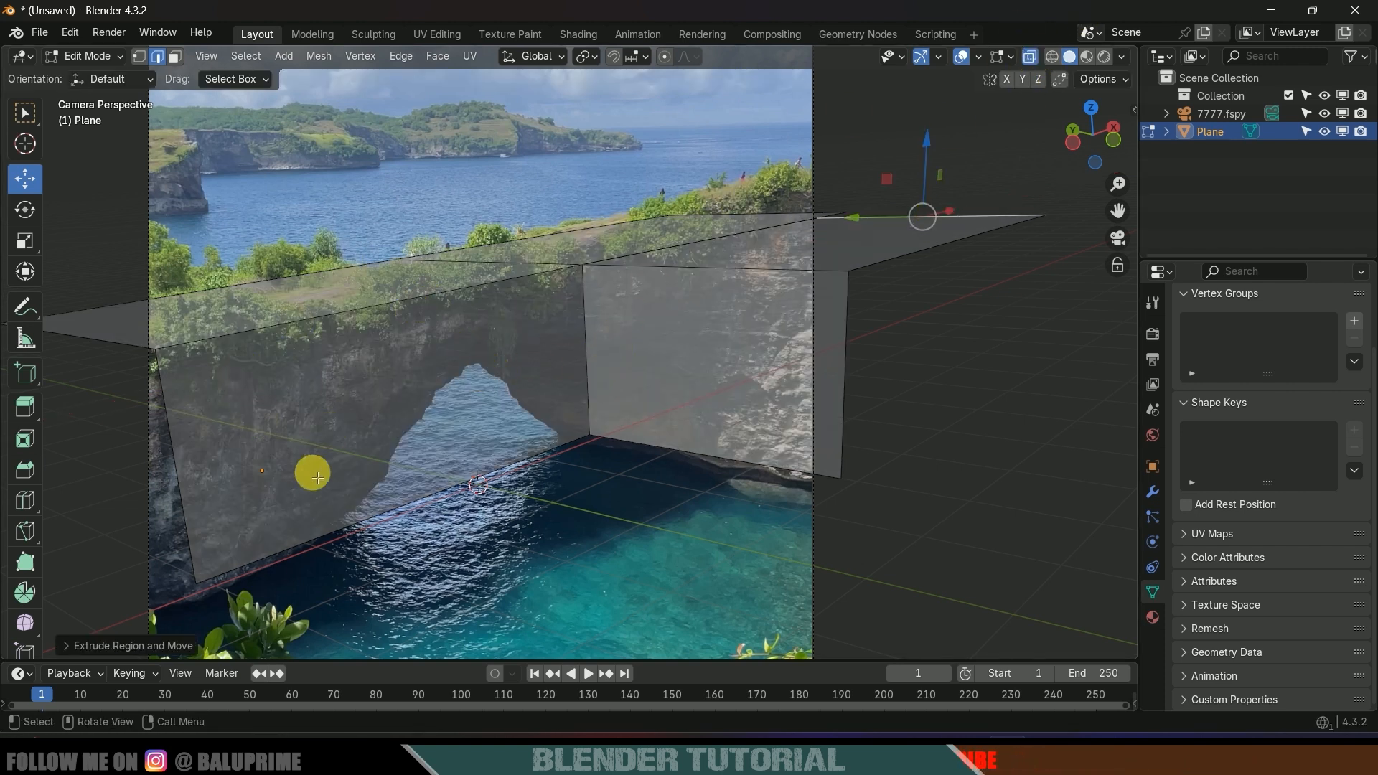
key(ctrl+r)
click(395, 331)
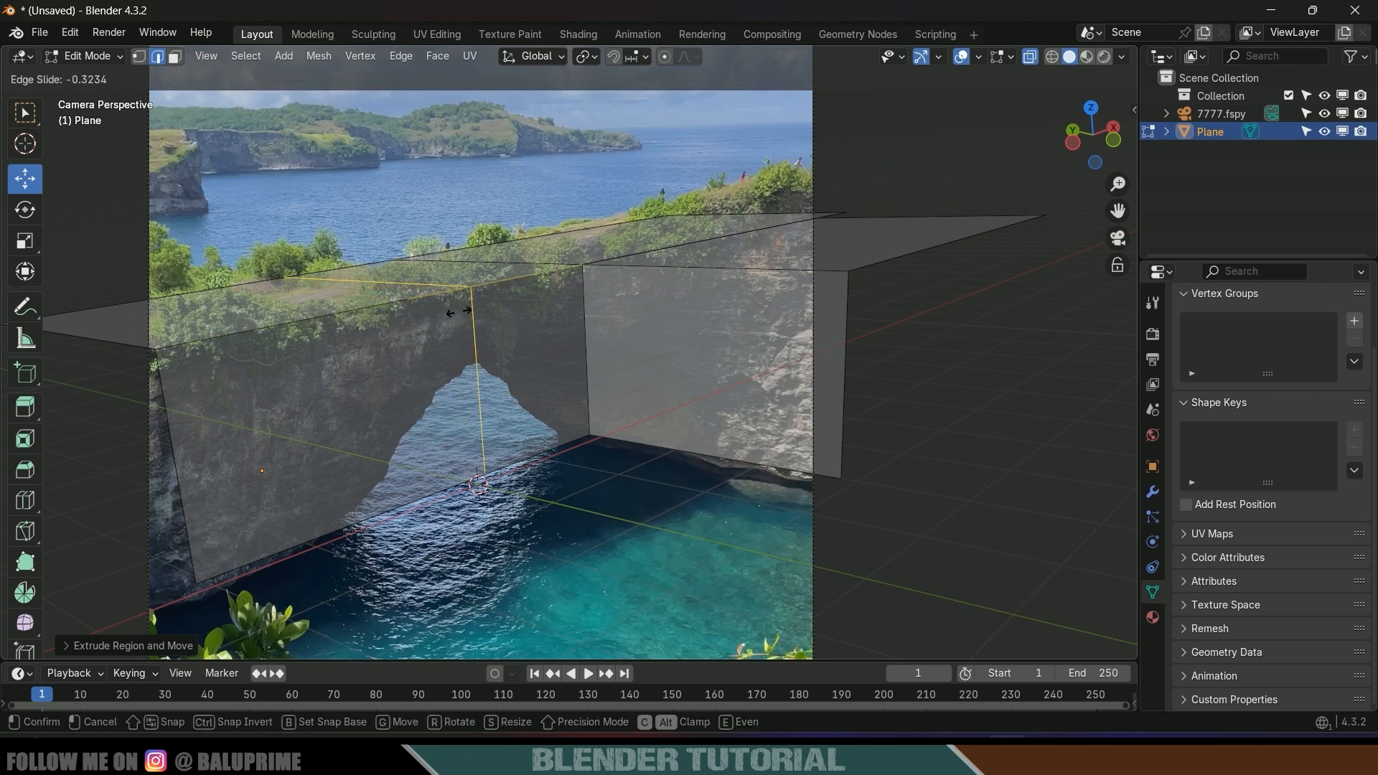
click(458, 311)
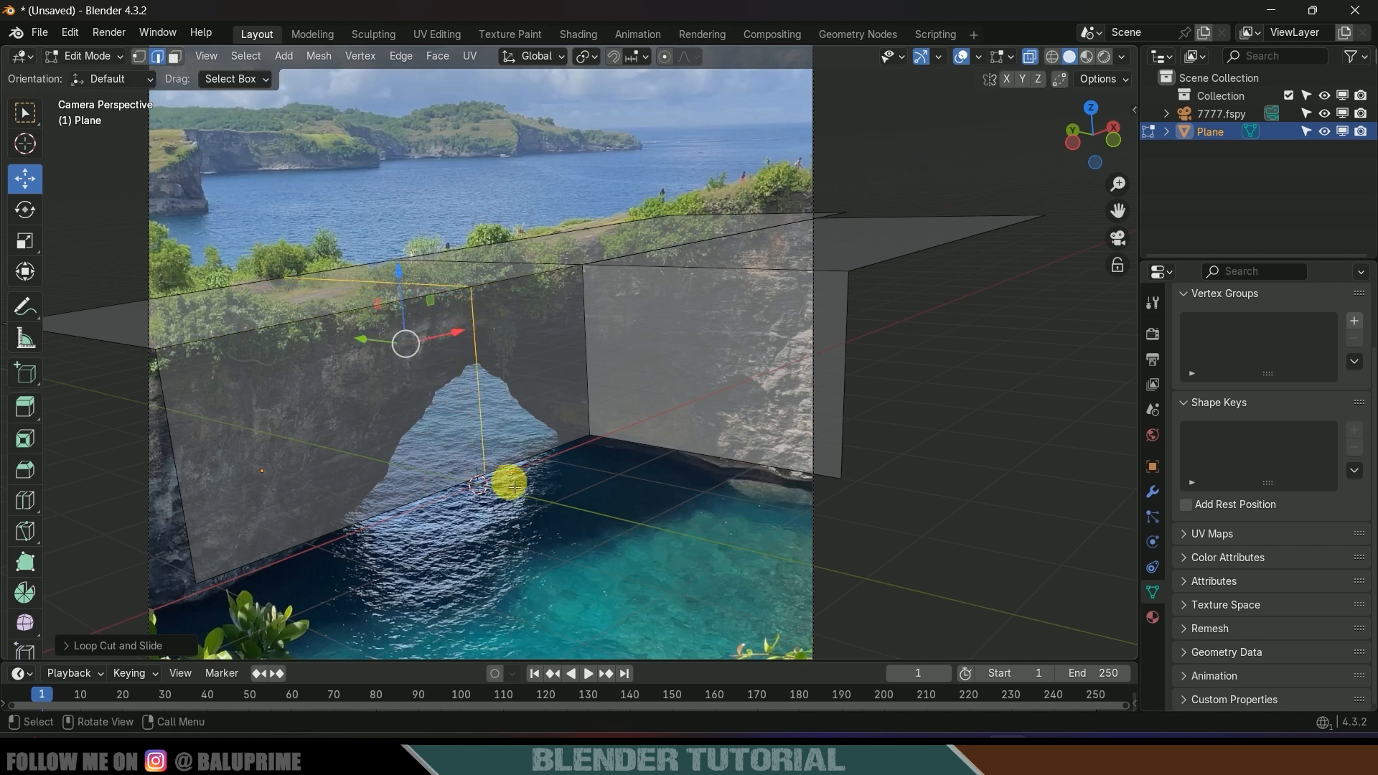
In vertex select mode, raise the loop cut's bottom vertex along Z to the peak of the arch opening
click(140, 57)
click(479, 484)
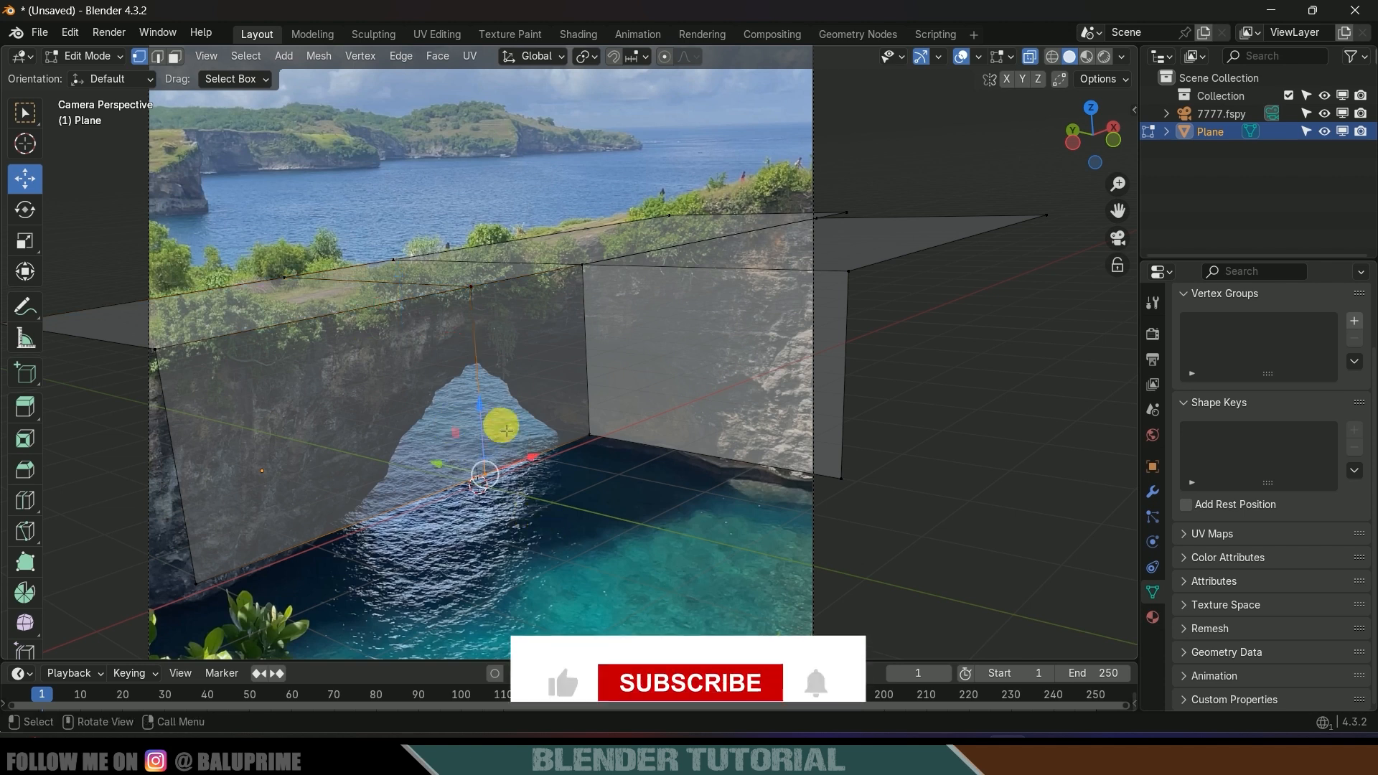
drag(479, 411, 470, 302)
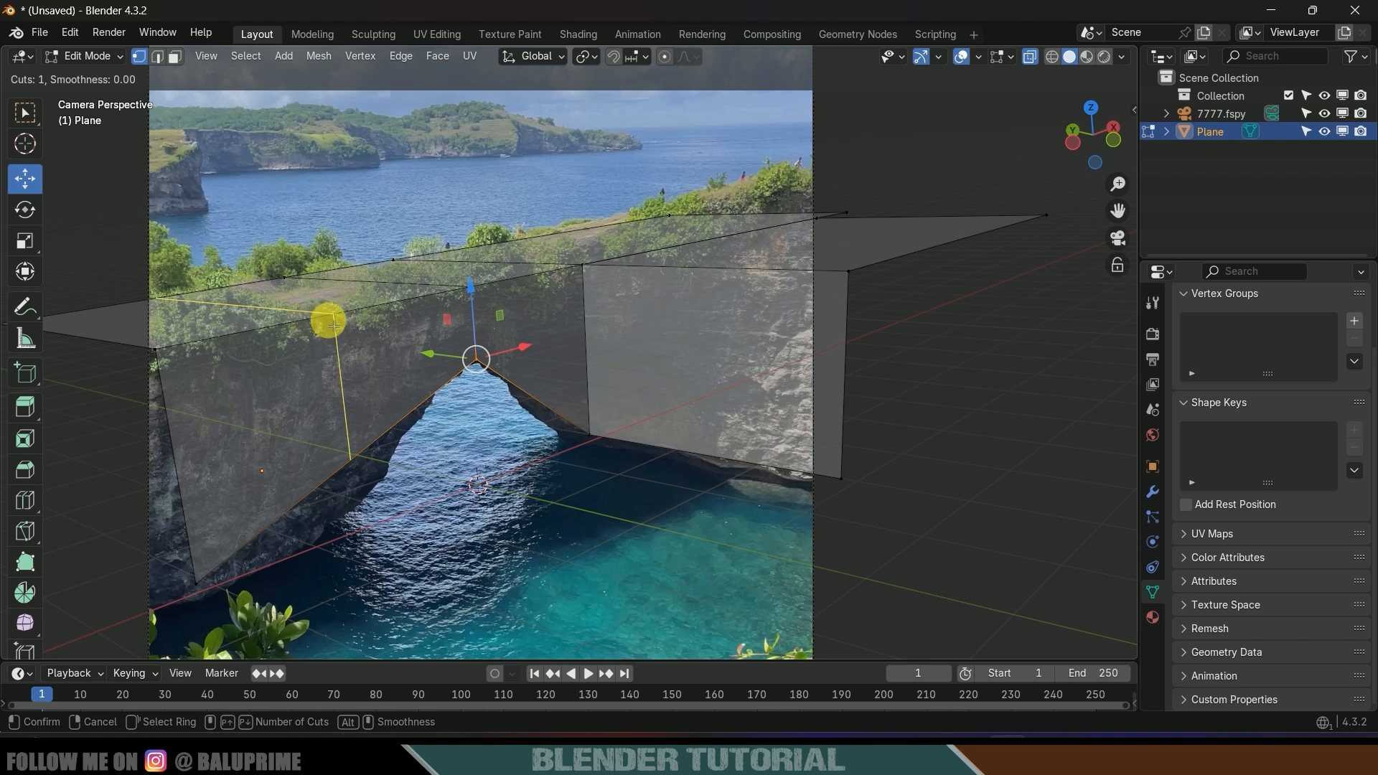
Add 13 evenly spaced vertical loop cuts between the wall's left end and the arch peak
scroll(333, 327, up, 3)
scroll(334, 327, up, 4)
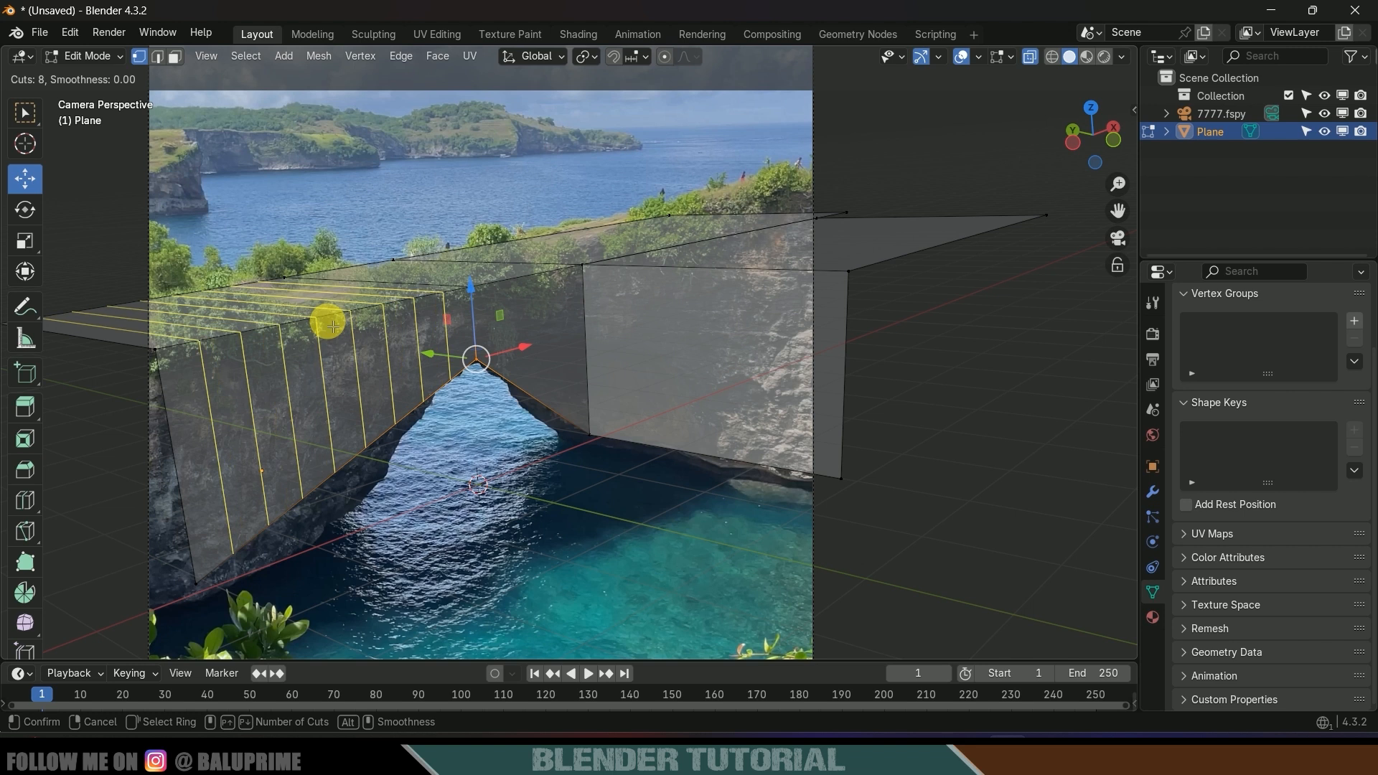
scroll(334, 326, up, 2)
click(334, 327)
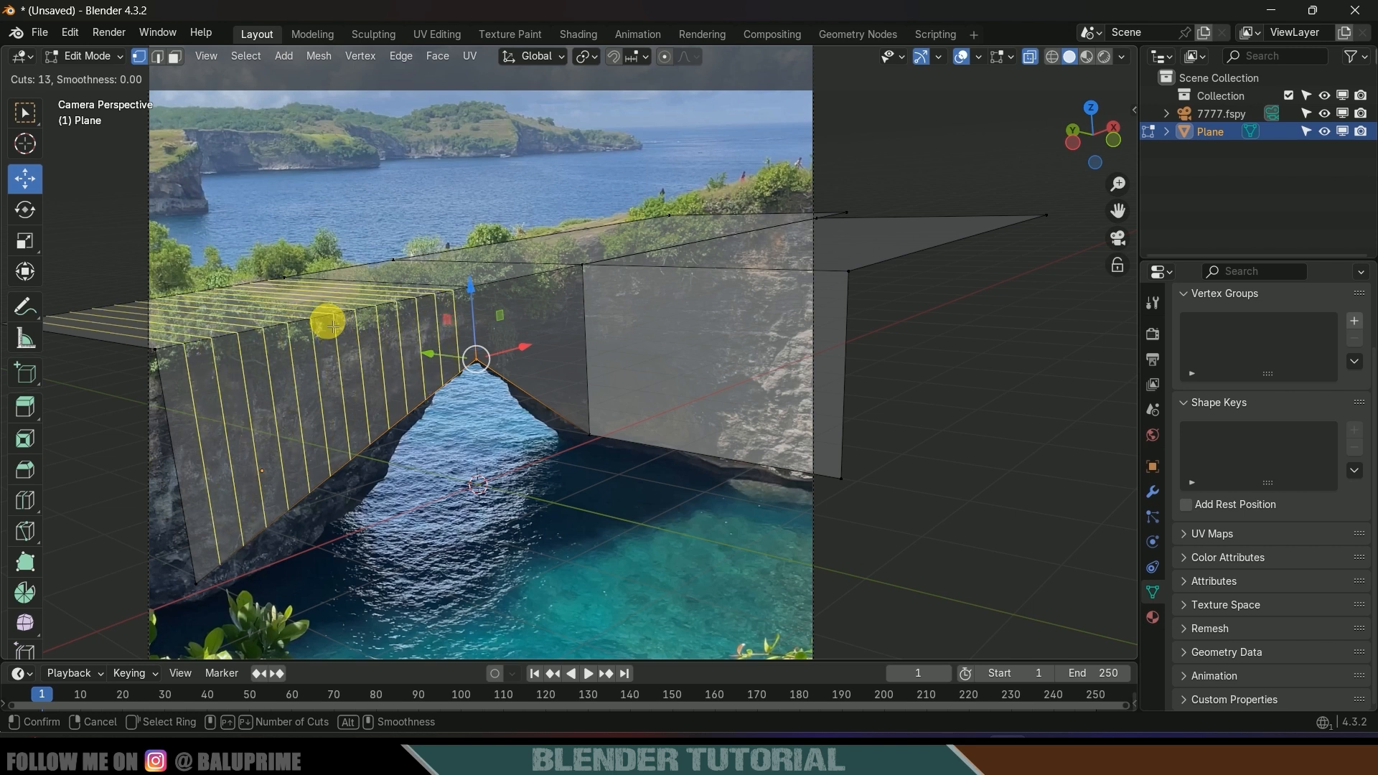
click(330, 322)
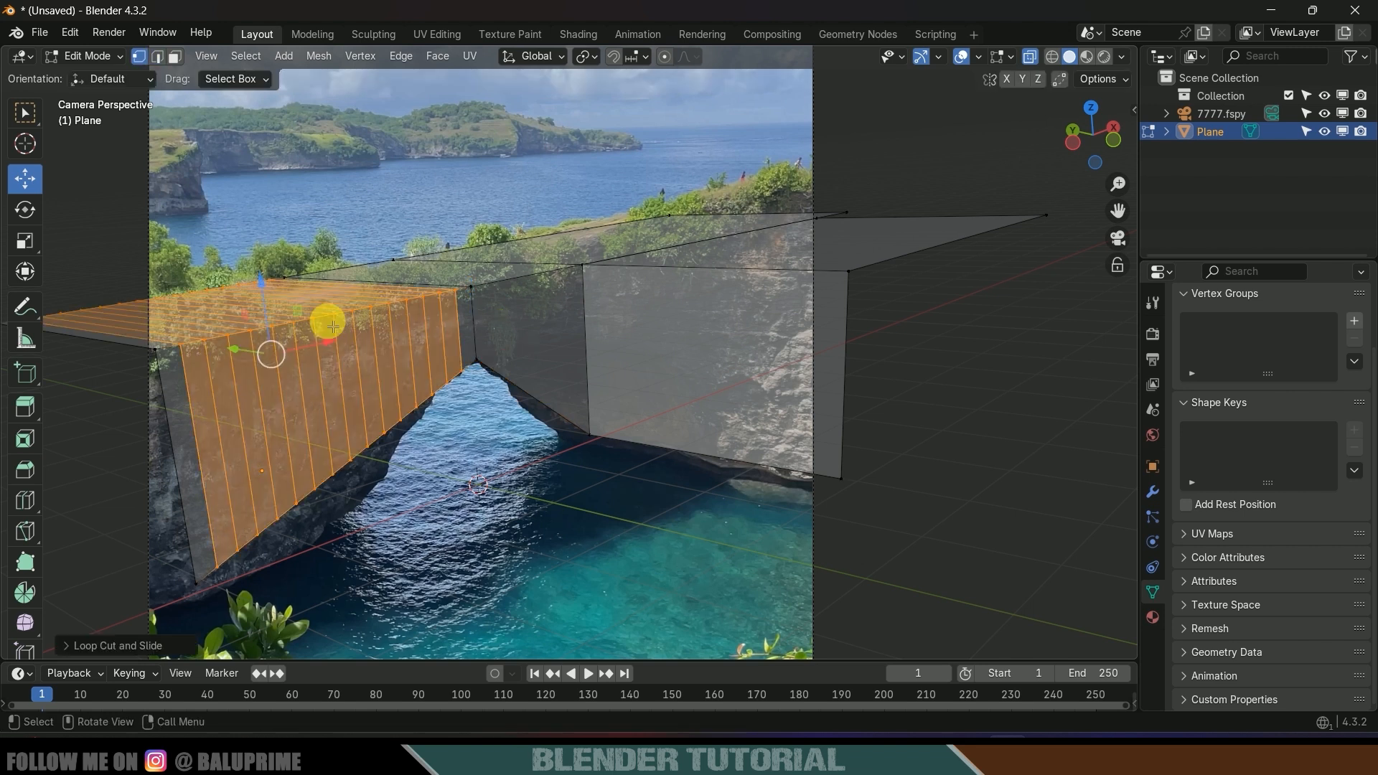
Move the bottom vertices of the left wall down to the waterline and onto the rock's edge beside the arch opening
scroll(387, 480, up, 3)
shift+middle_drag(400, 484, 653, 310)
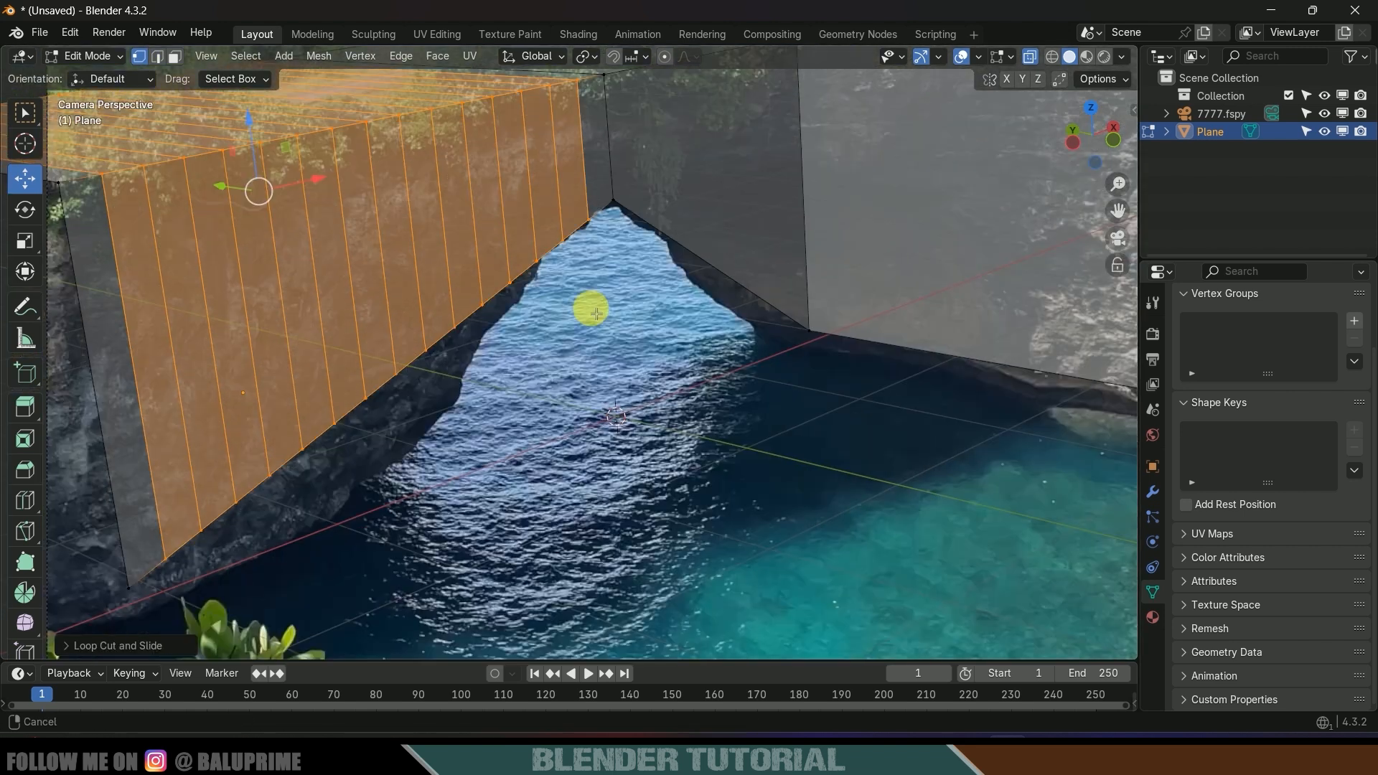
scroll(402, 461, up, 3)
drag(228, 438, 277, 527)
drag(258, 413, 265, 459)
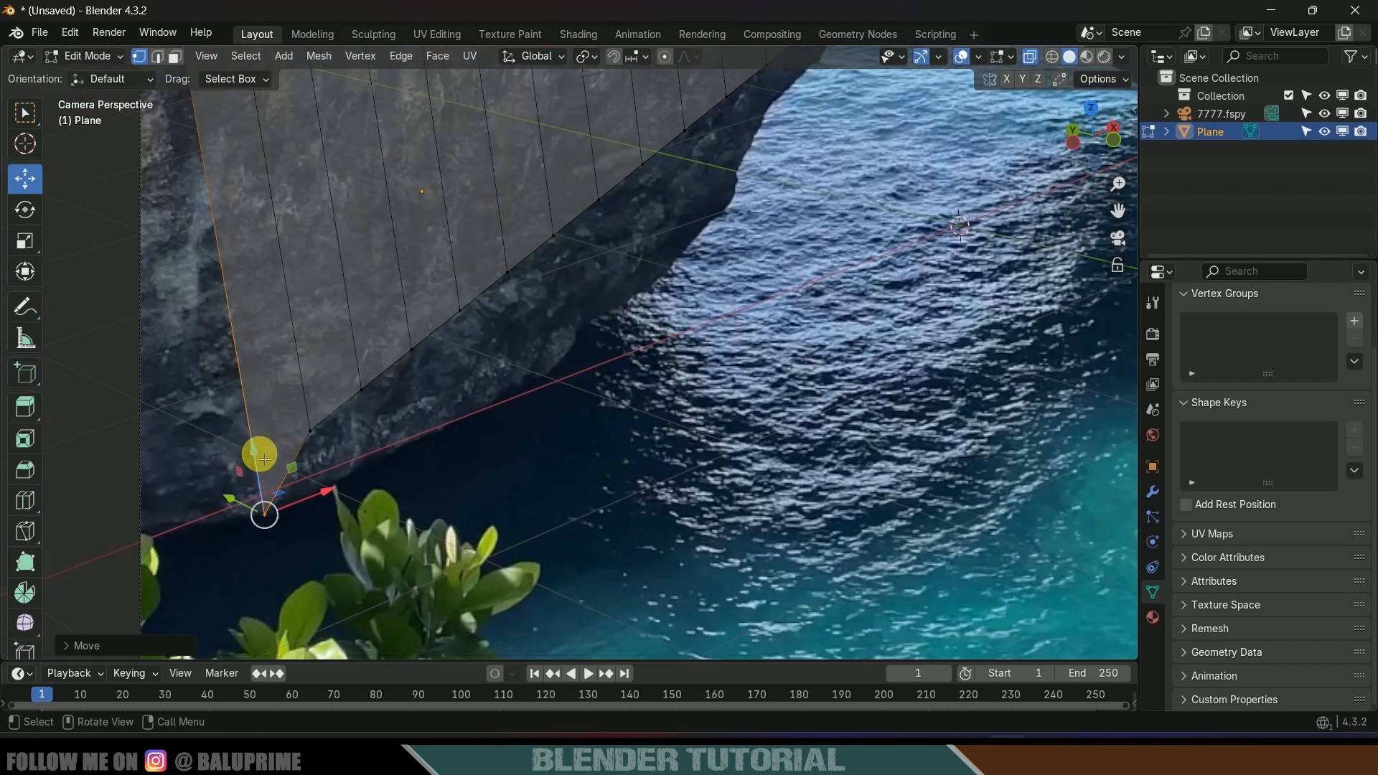
drag(291, 407, 372, 507)
drag(311, 430, 344, 474)
drag(578, 176, 619, 226)
Add more vertical loop cuts along the arch's left side and move their bottom vertices onto the rock outline
shift+middle_drag(717, 215, 481, 394)
key(ctrl+r)
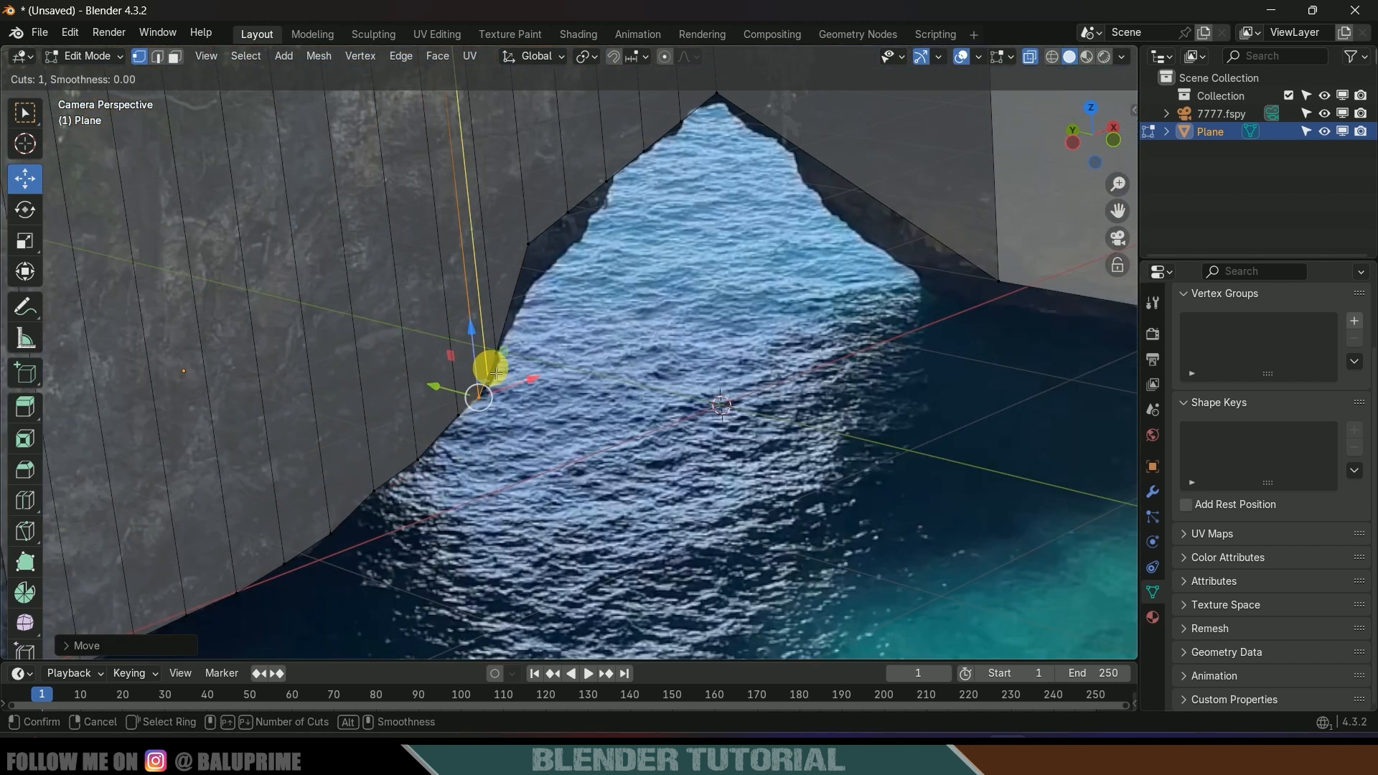
click(492, 370)
shift+middle_drag(531, 287, 496, 383)
drag(511, 359, 497, 373)
drag(532, 306, 545, 333)
key(ctrl+r)
shift+middle_drag(495, 316, 464, 399)
drag(454, 409, 459, 425)
key(ctrl+r)
click(526, 353)
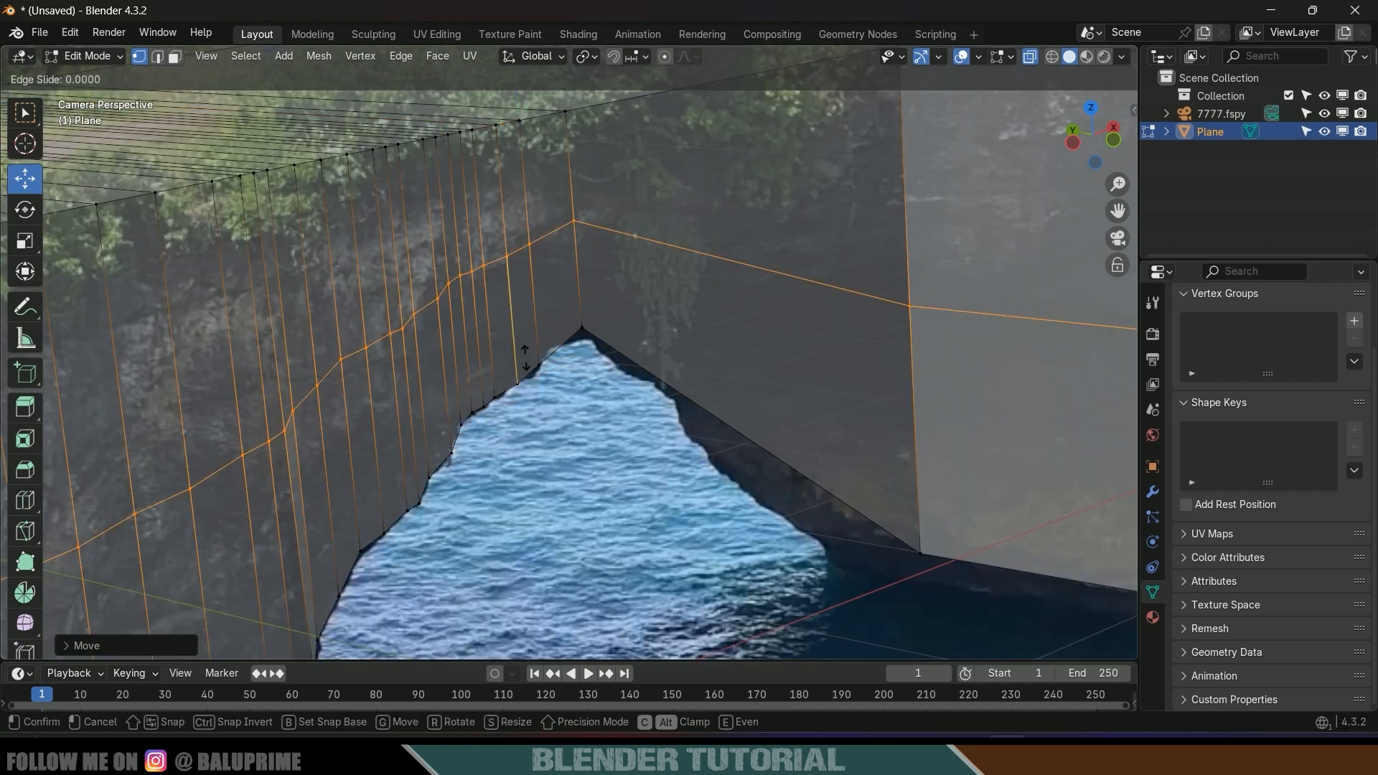
key(ctrl+z)
Refine the outline near the arch peak with extra loop cuts and vertex moves, then return to Object Mode
drag(583, 329, 582, 336)
key(ctrl+r)
scroll(584, 374, up, 6)
drag(442, 315, 446, 326)
shift+middle_drag(632, 359, 672, 300)
key(ctrl+r)
key(ctrl+r)
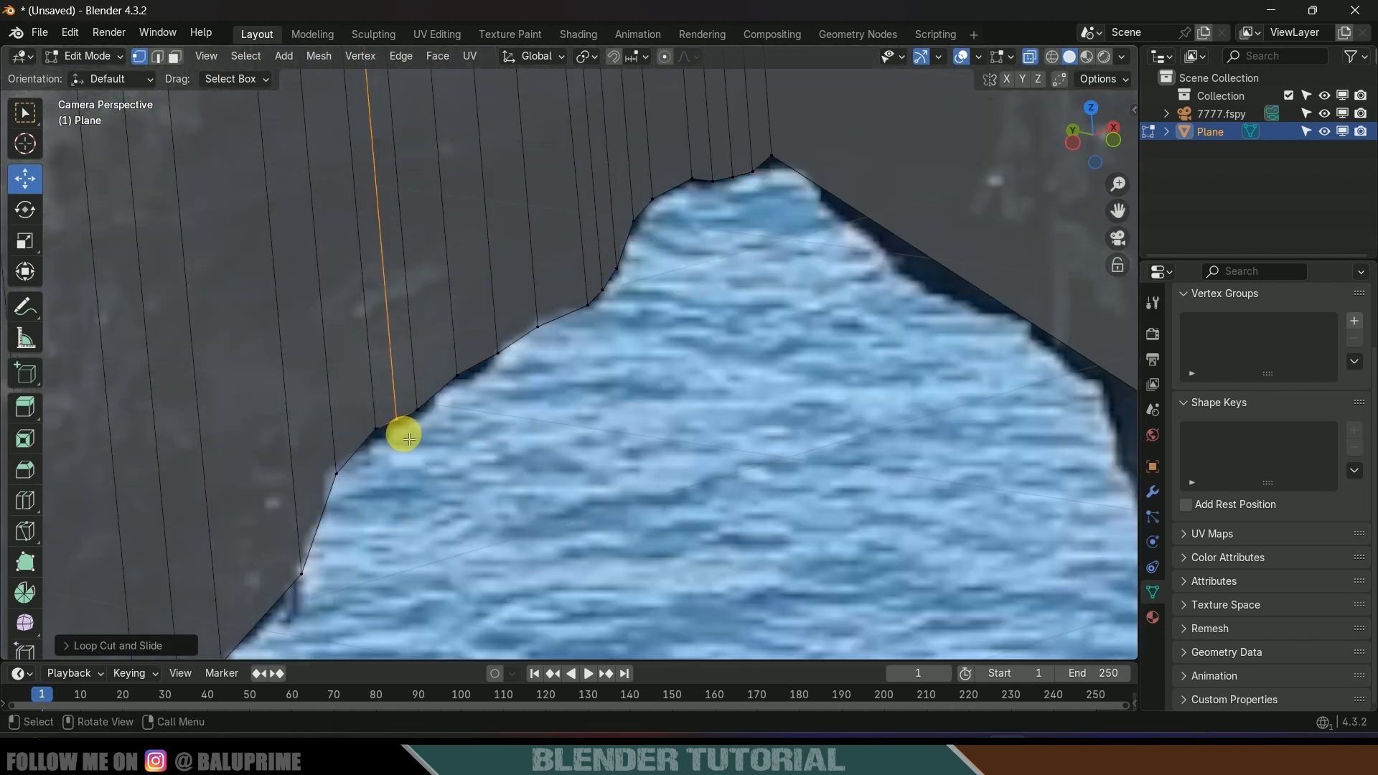
click(399, 433)
scroll(581, 471, down, 8)
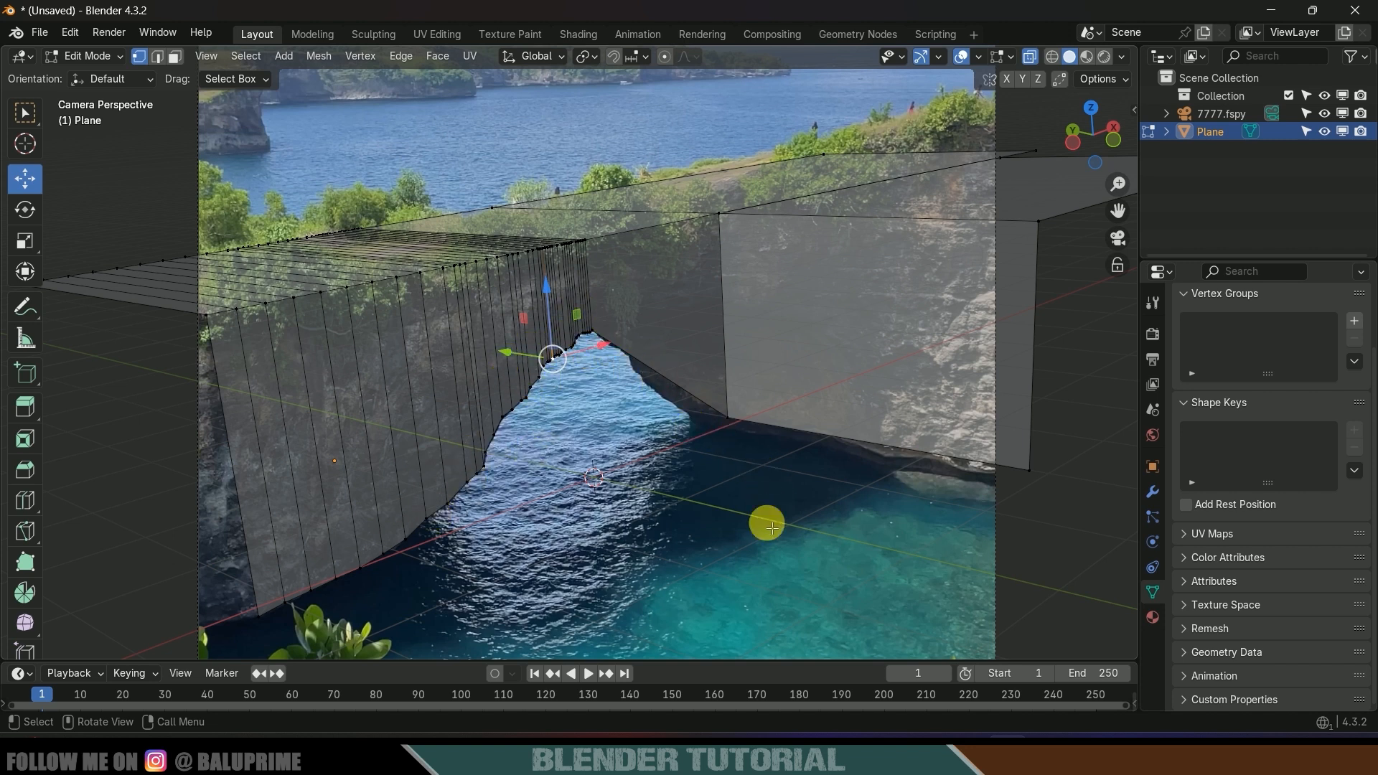
key(Tab)
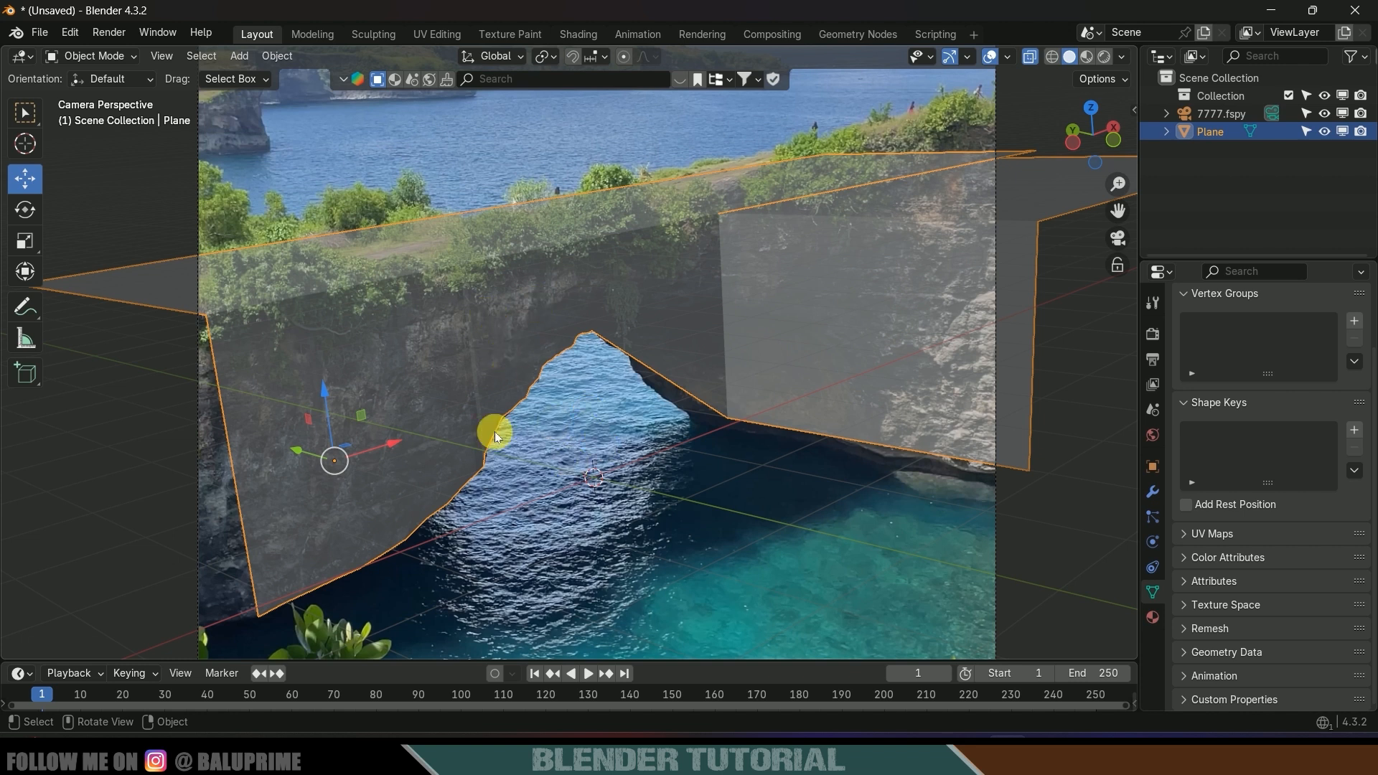
In Edit Mode, extrude the cliff top's rear edge upward along Z and fit its vertices to the bushes' silhouette
scroll(482, 416, up, 10)
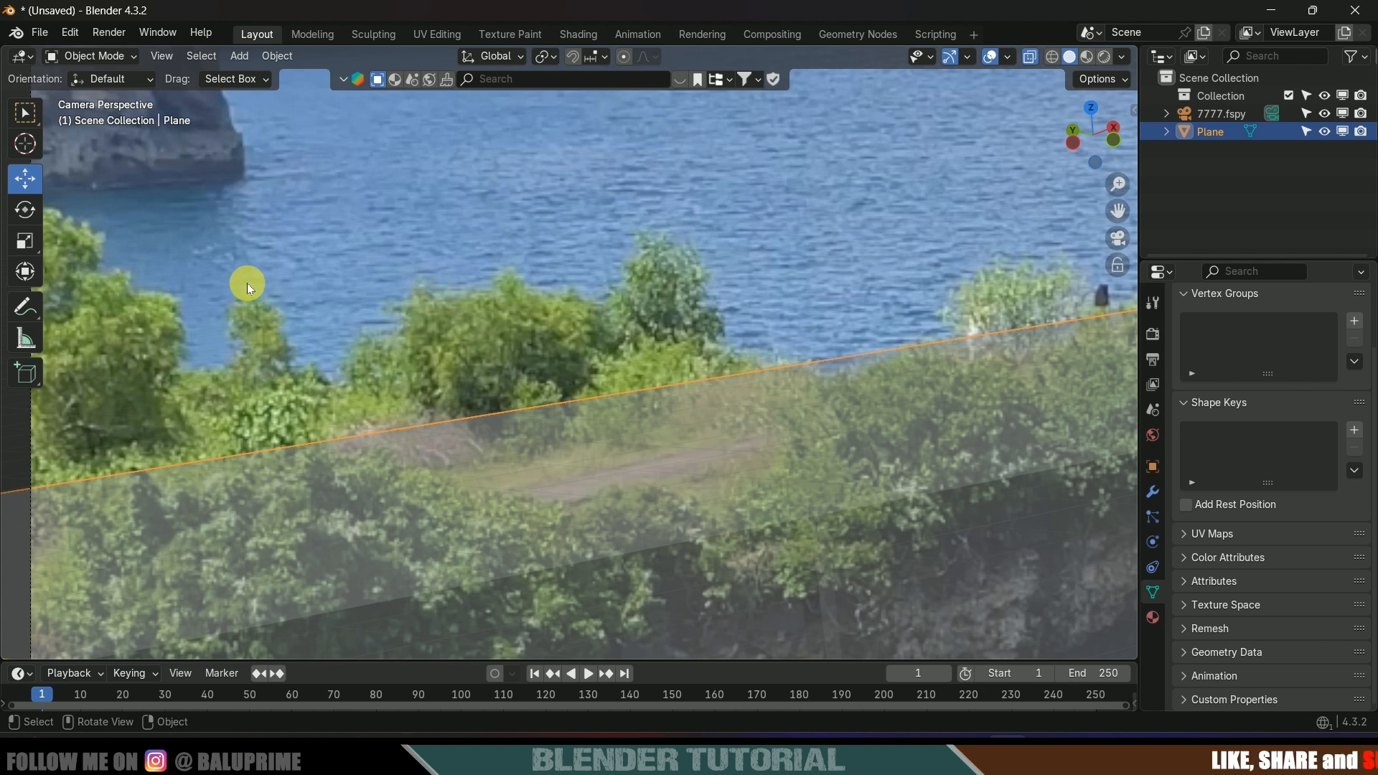
shift+middle_drag(379, 304, 683, 348)
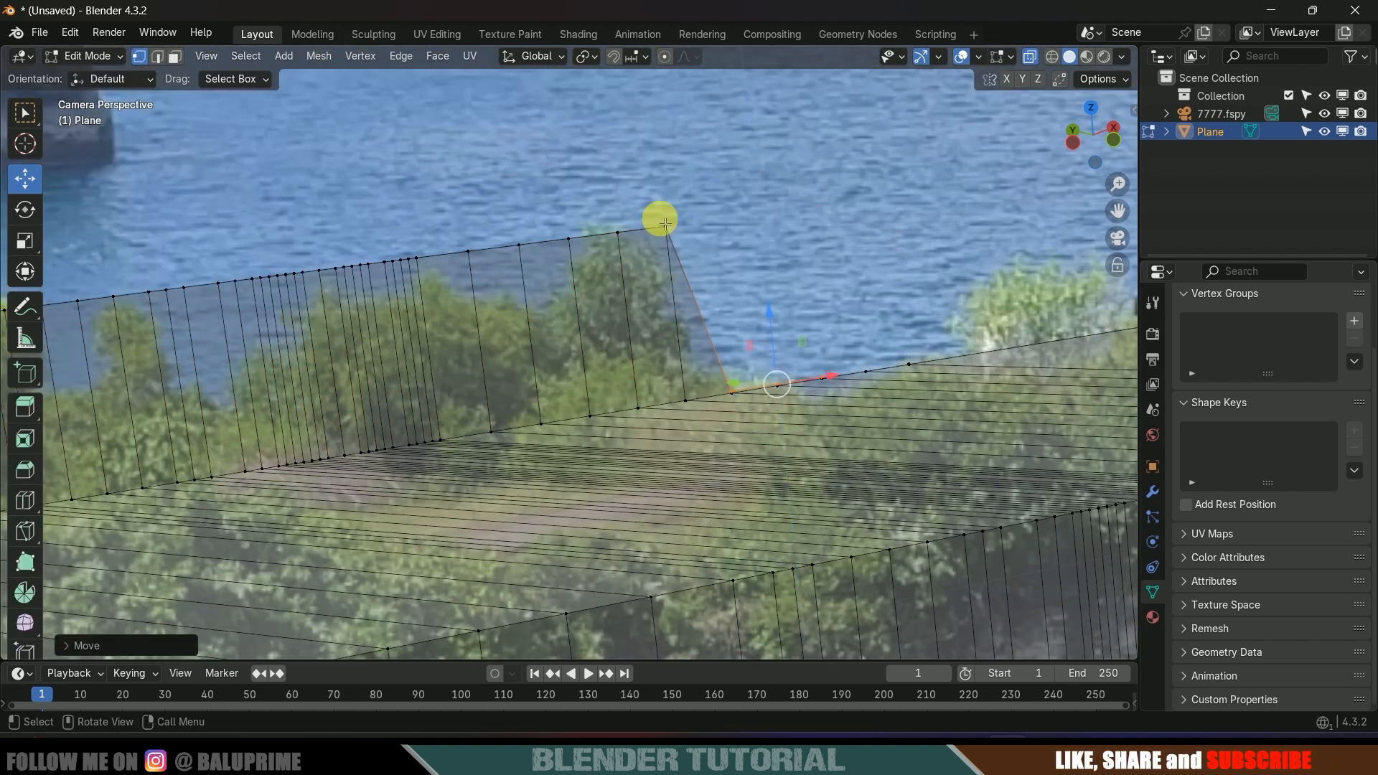
key(g)
key(z)
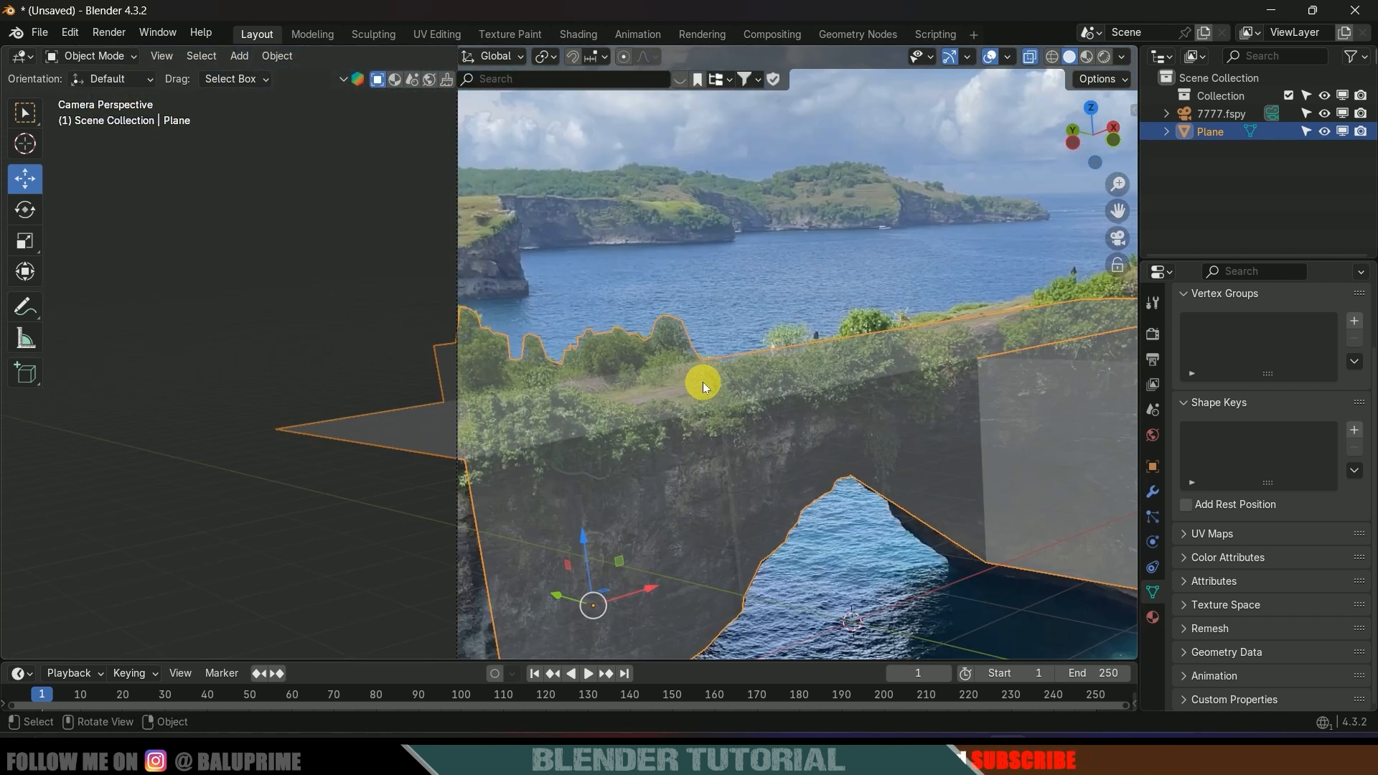
In edge select mode, shift the left ends of the cliff wall and cliff top slightly toward the arch, then leave Edit Mode
shift+middle_drag(703, 382, 567, 316)
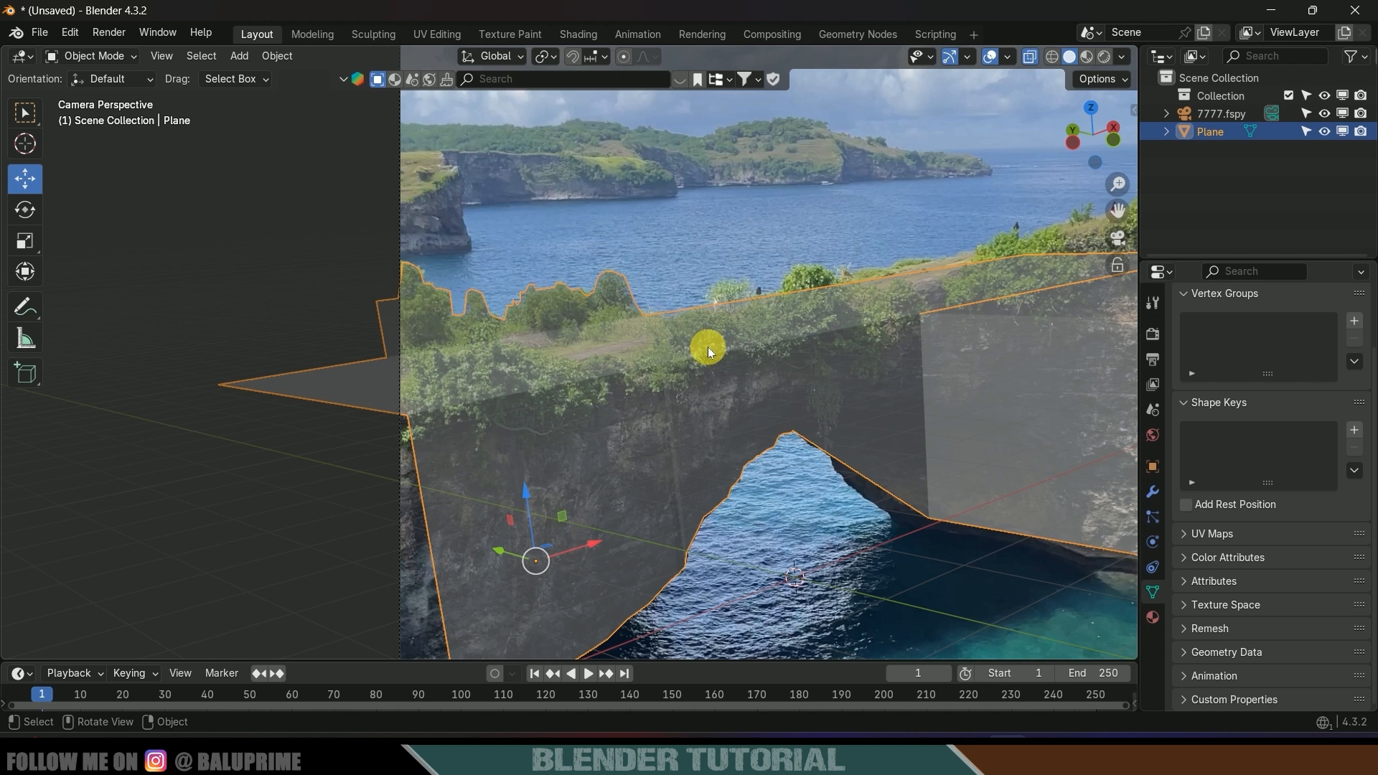
key(Home)
key(Tab)
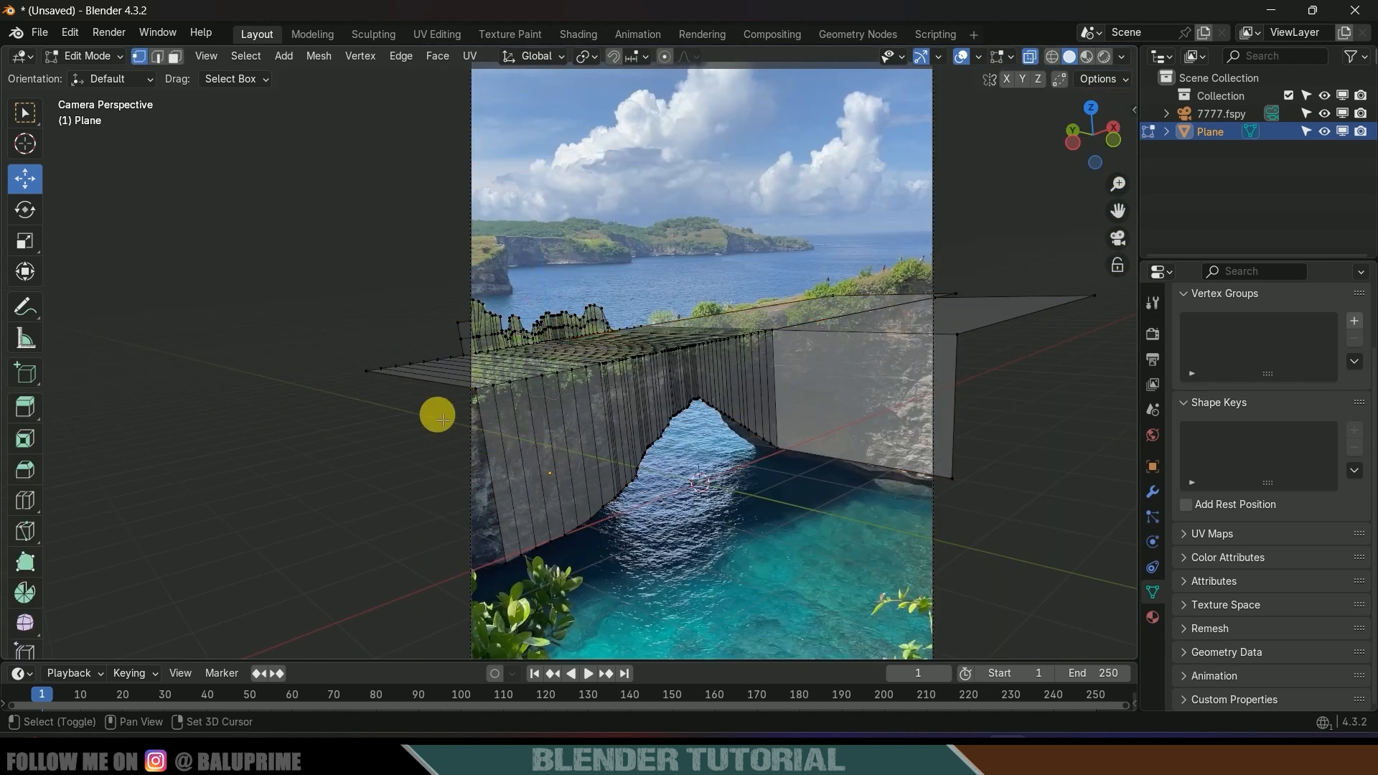
click(158, 56)
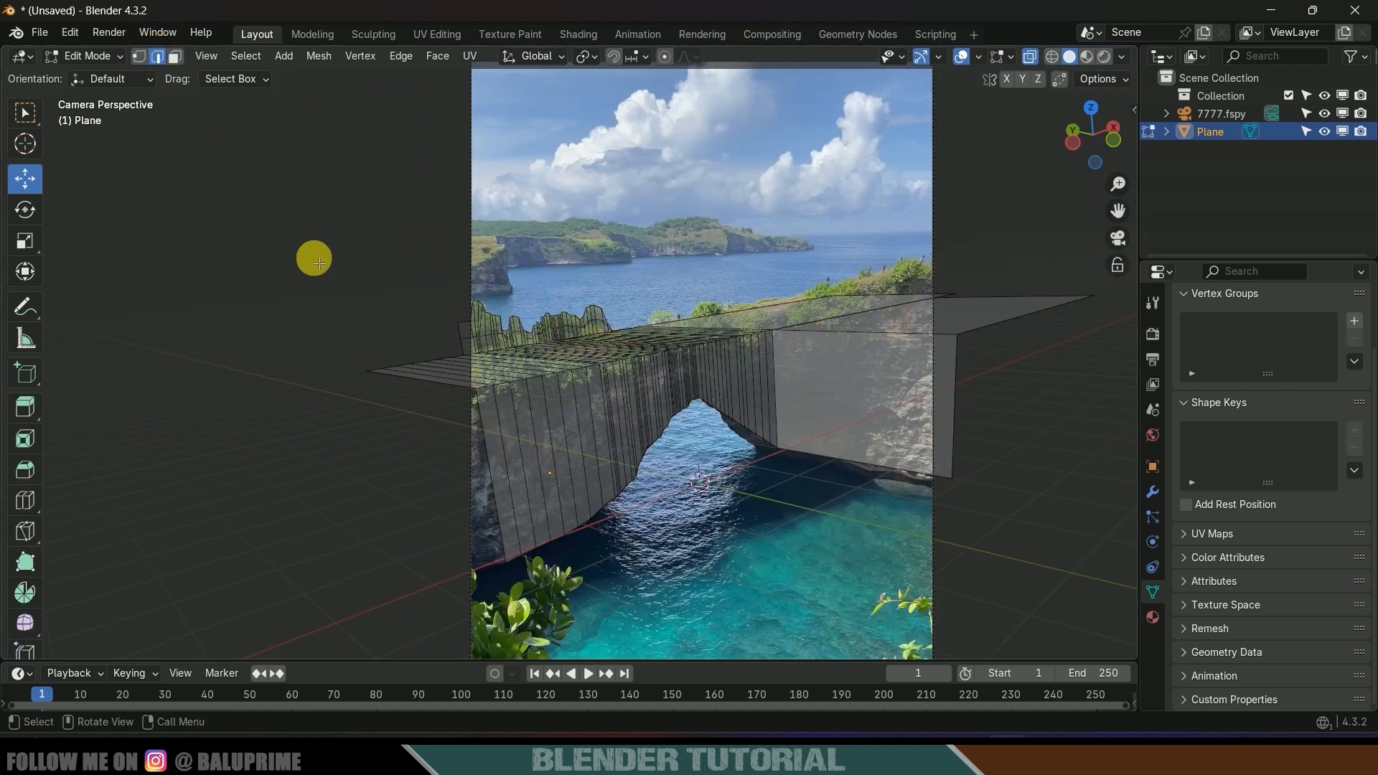
click(489, 440)
shift+click(447, 389)
mouse_move(506, 434)
mouse_down()
mouse_move(440, 443)
mouse_move(524, 441)
mouse_up()
key(Tab)
scroll(653, 433, down, 1)
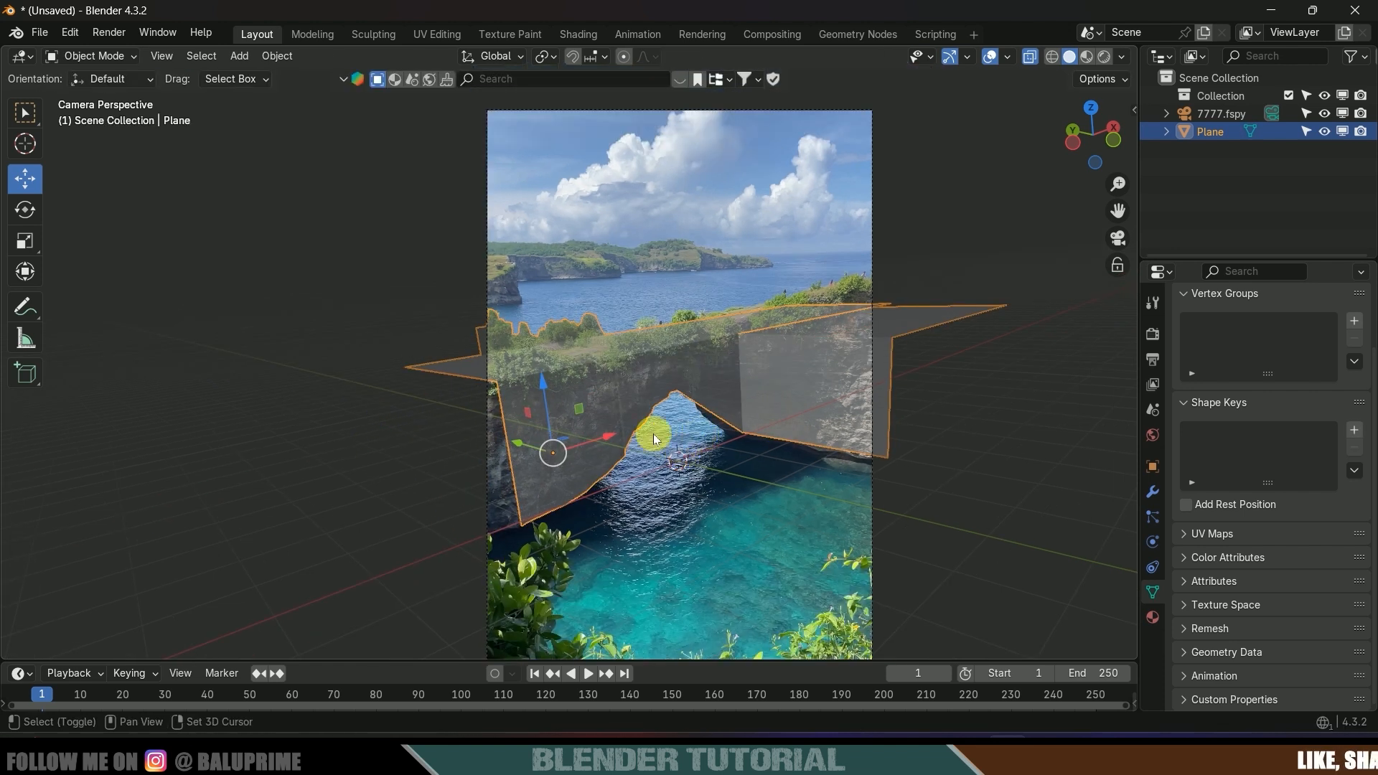
shift+middle_drag(653, 434, 558, 435)
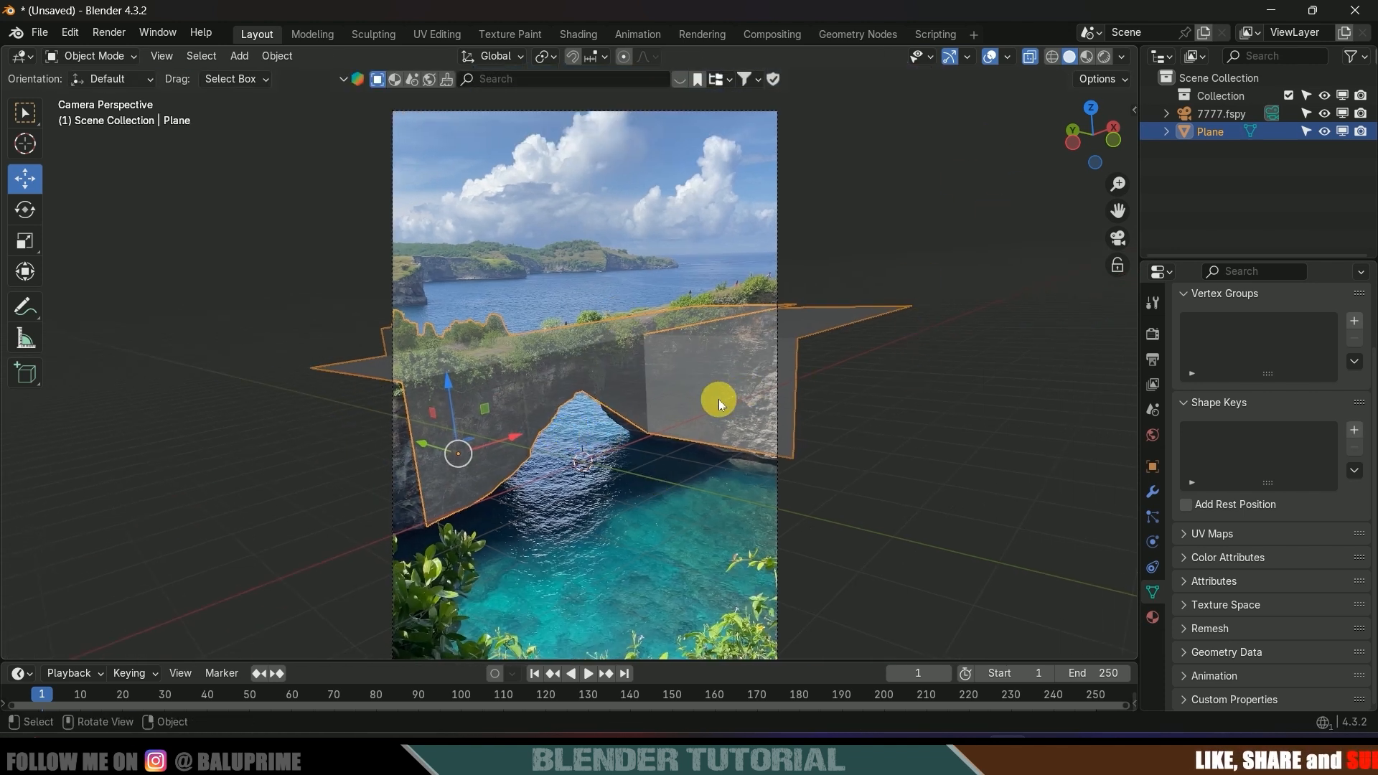
scroll(747, 465, down, 1)
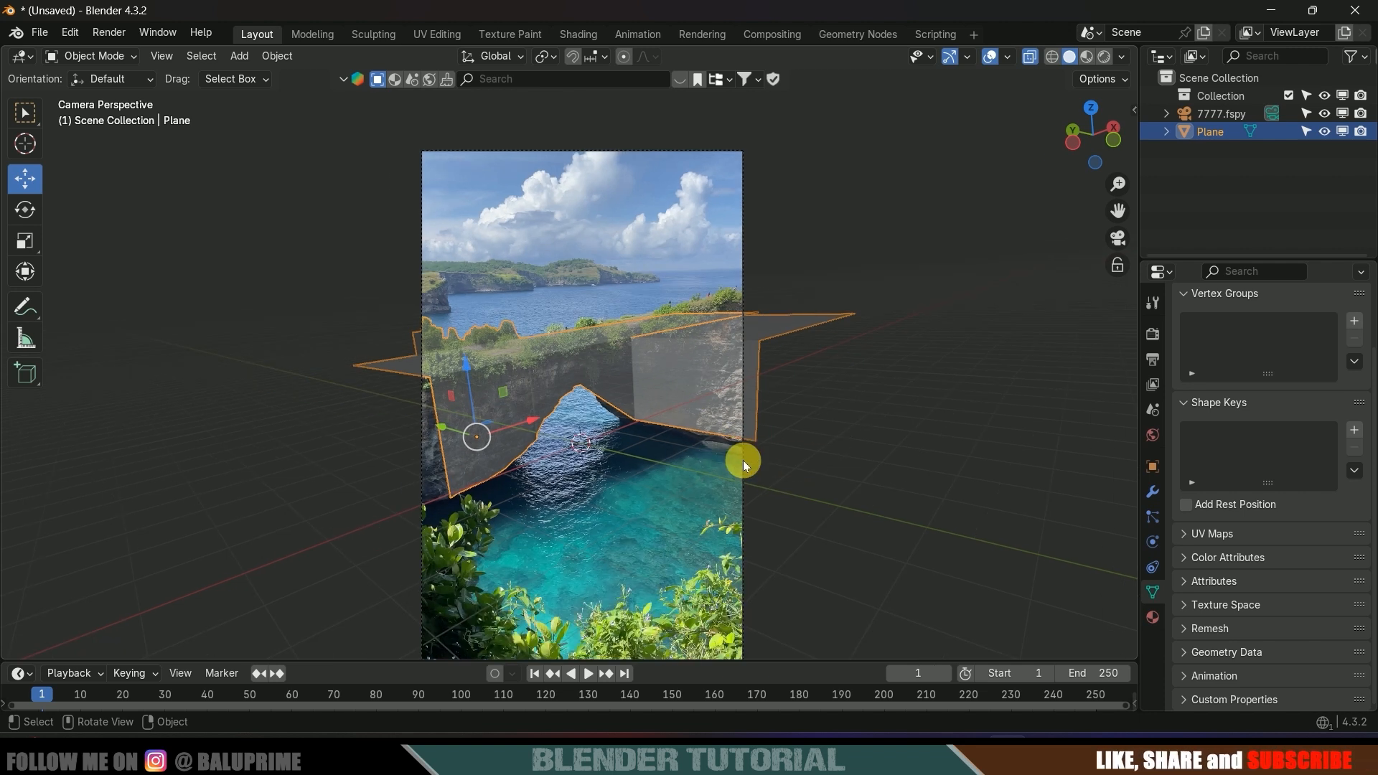
shift+middle_drag(743, 459, 825, 440)
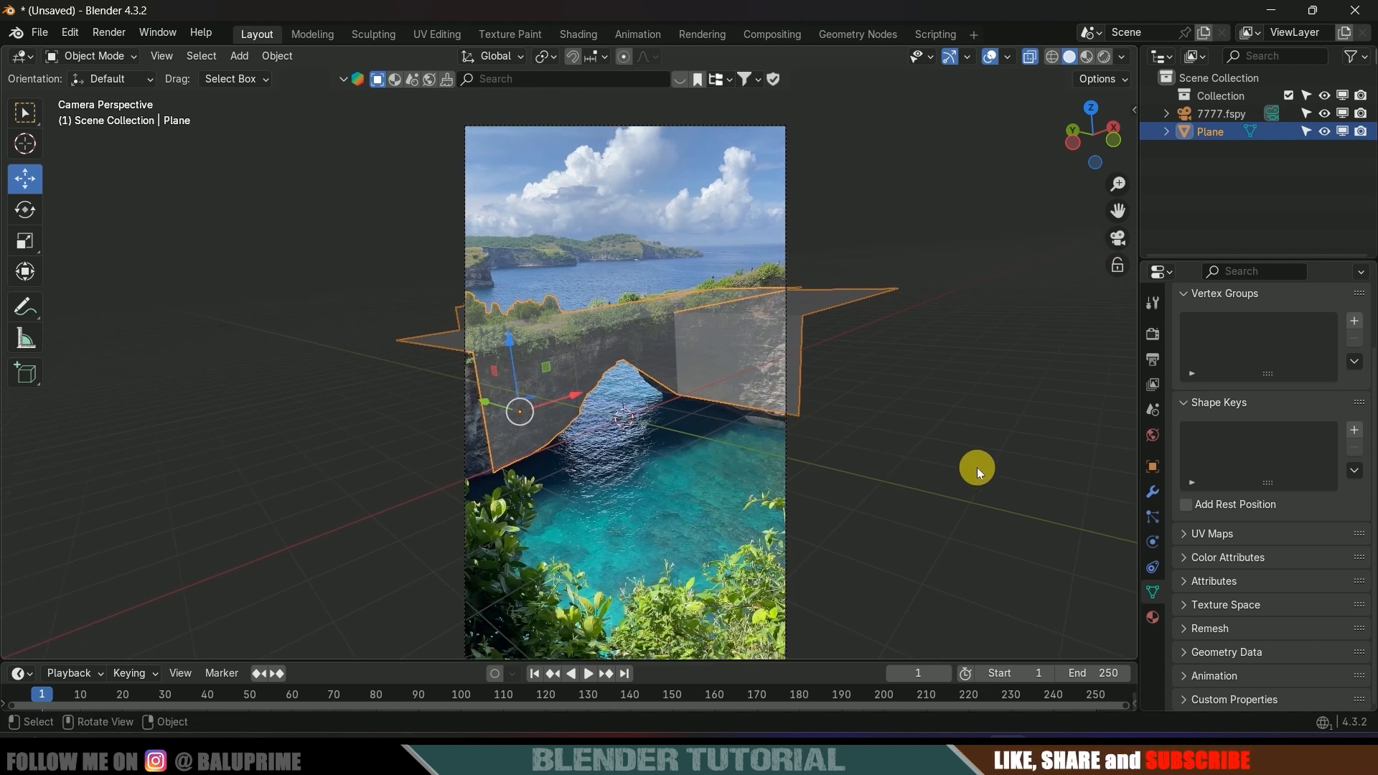
Turn off X-ray display and create a new GeoTracker for the cliff mesh and the 7777.fspy camera
key(n)
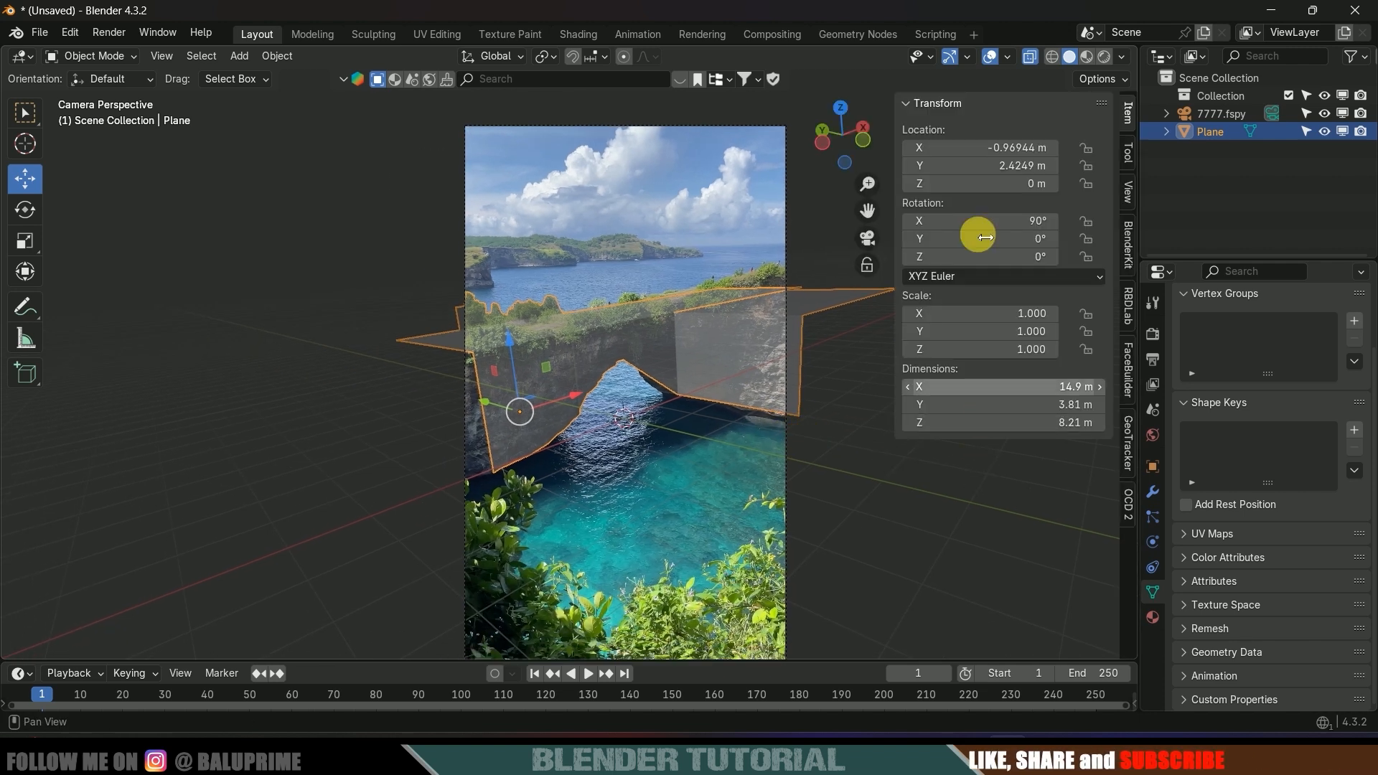
click(1029, 59)
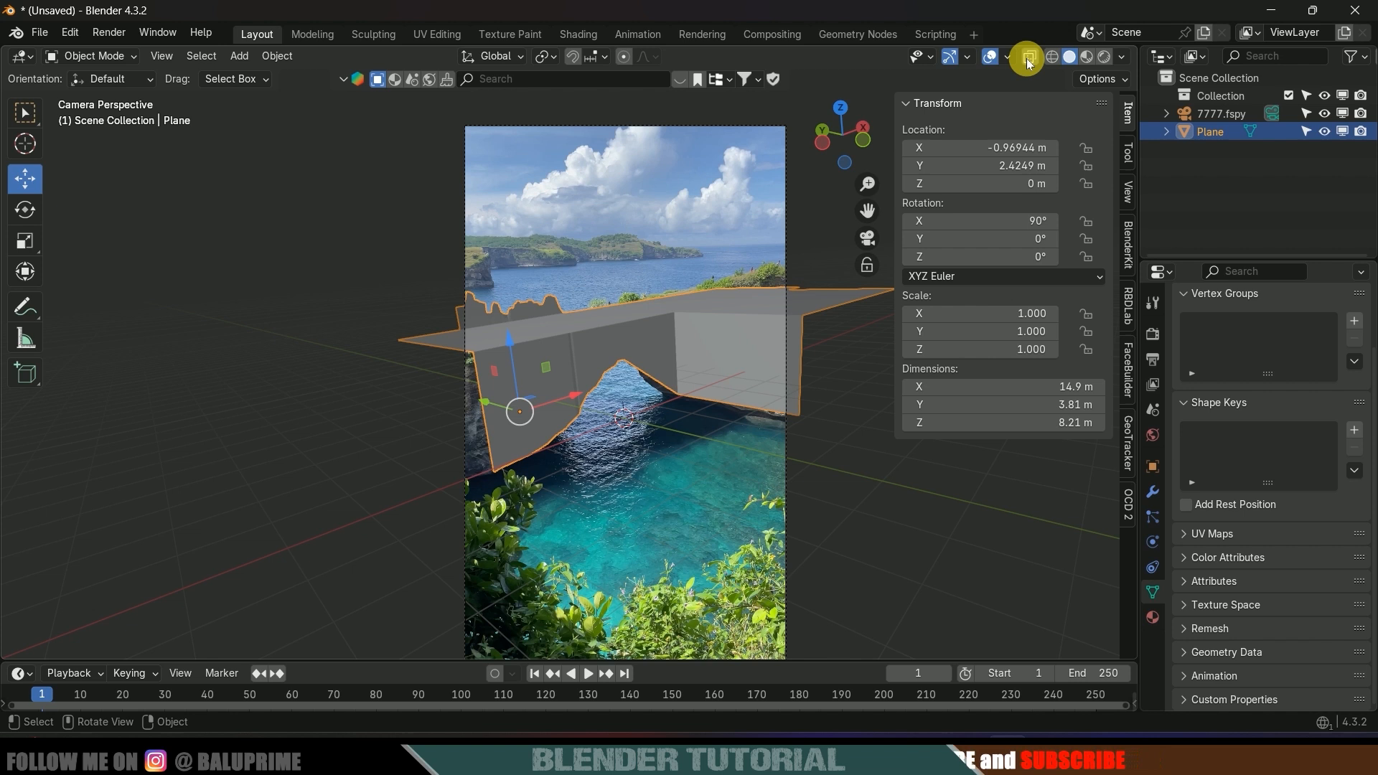
click(1128, 445)
click(984, 142)
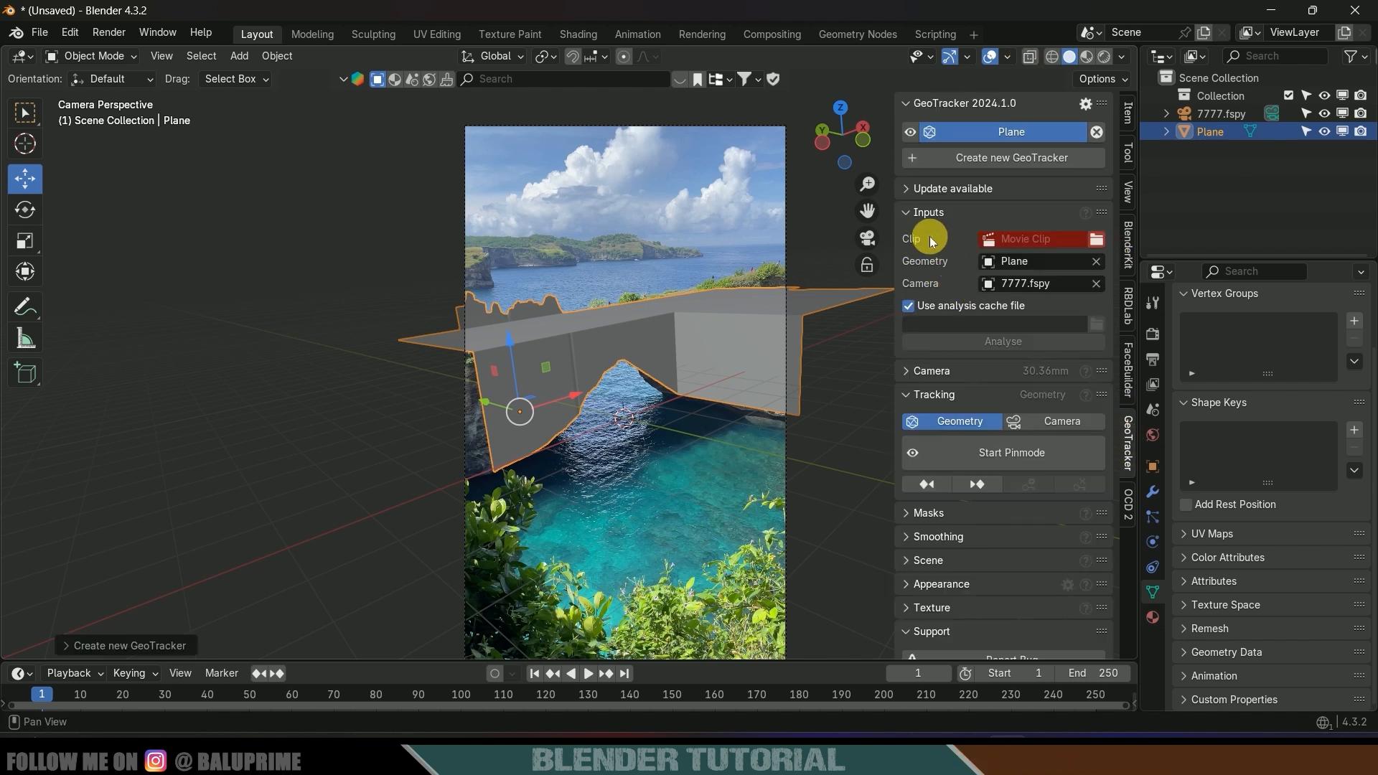
Load 7.mp4 from the airplane vfx blender folder as the GeoTracker's clip
click(1093, 242)
click(472, 222)
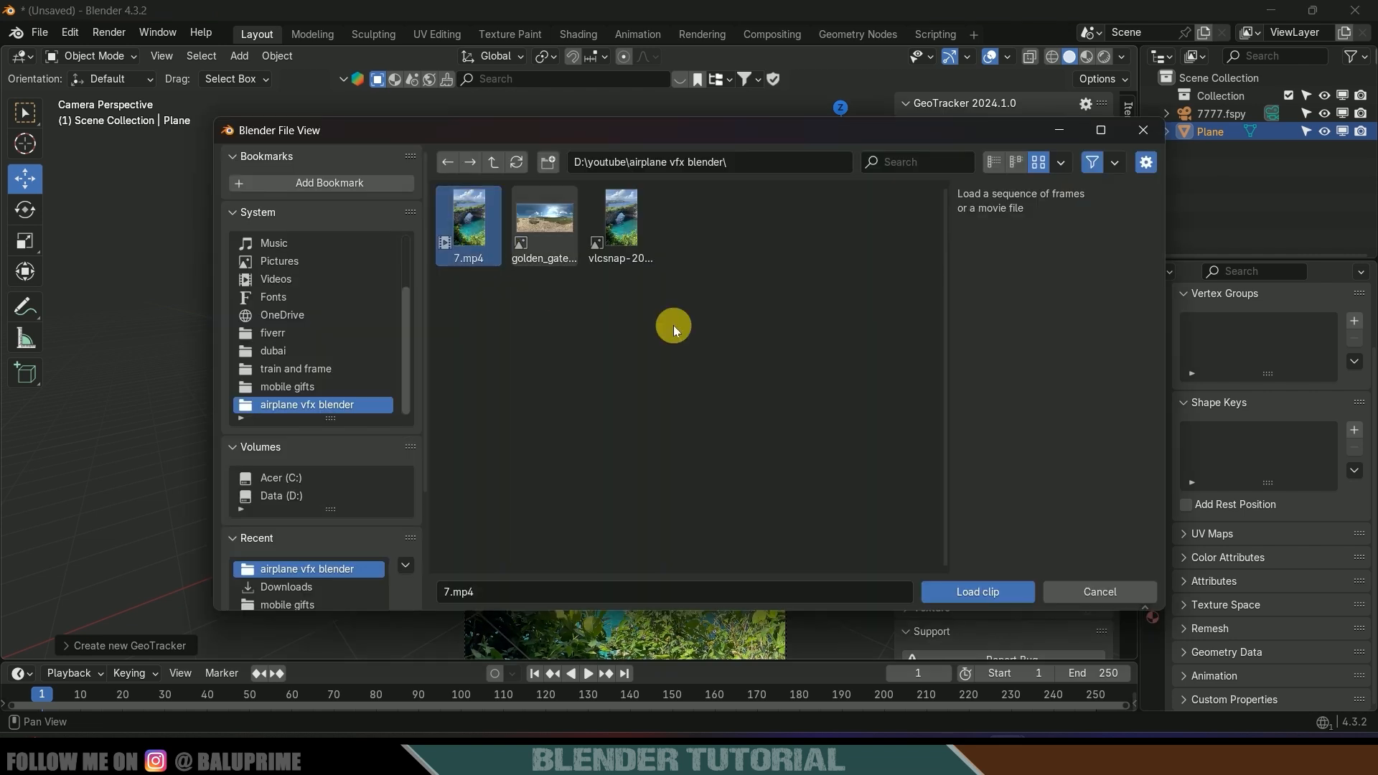
click(971, 591)
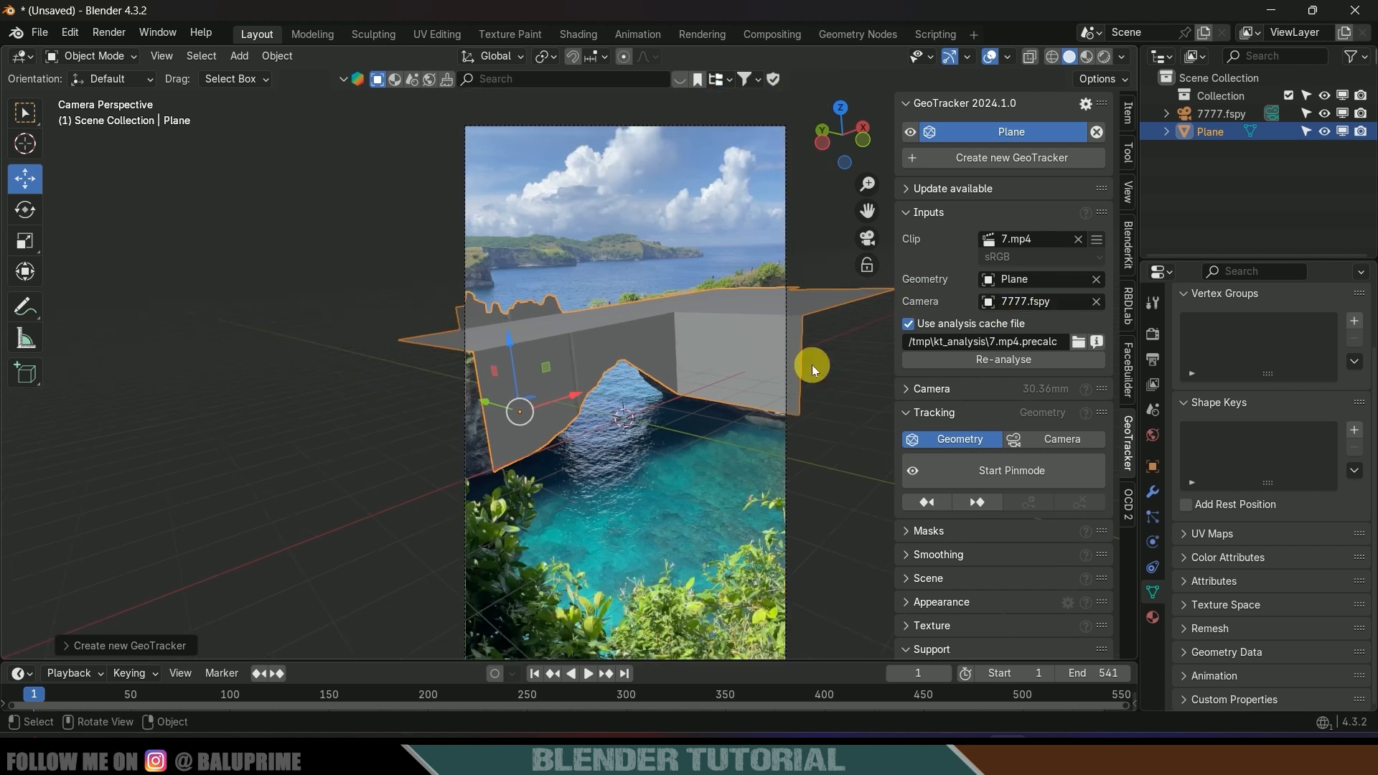
Re-analyse the clip from frame 1 to frame 300
shift+middle_drag(813, 378, 755, 355)
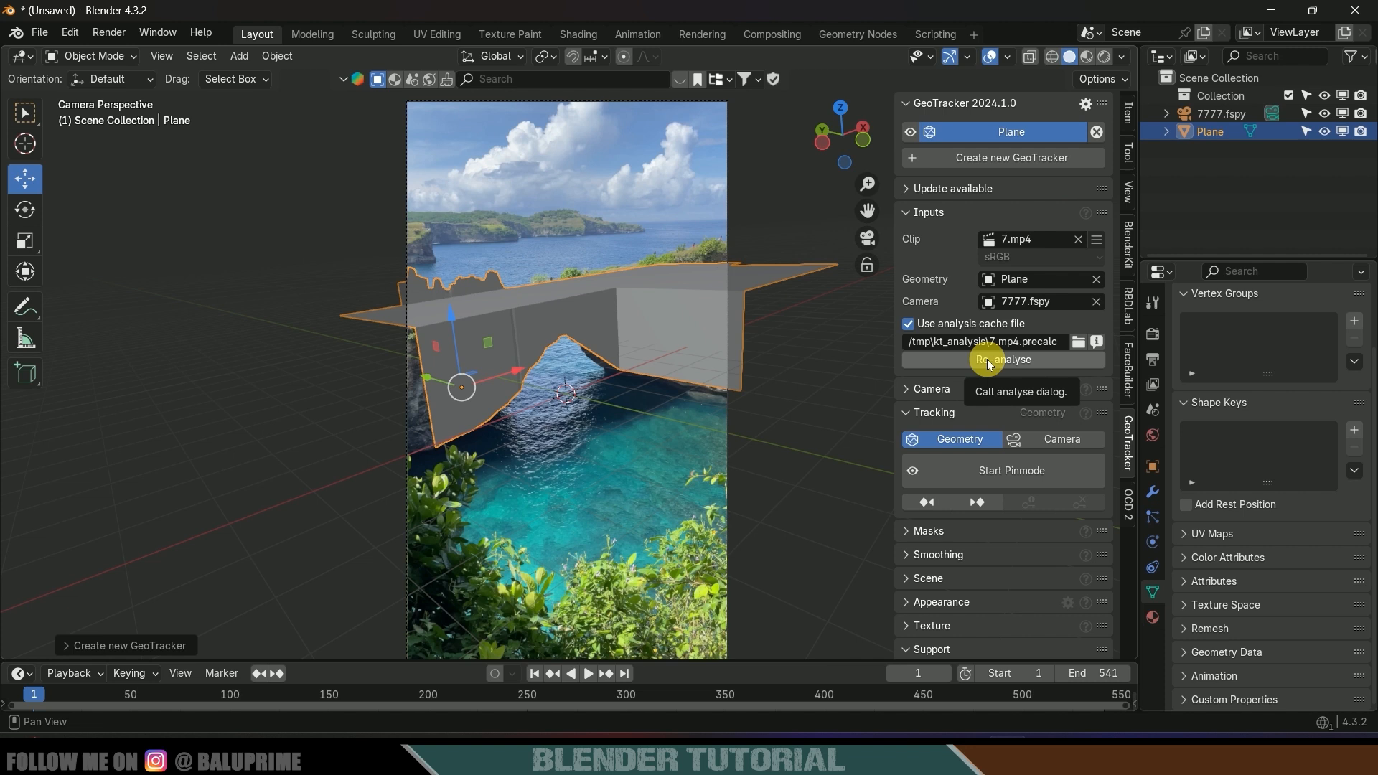
click(1019, 366)
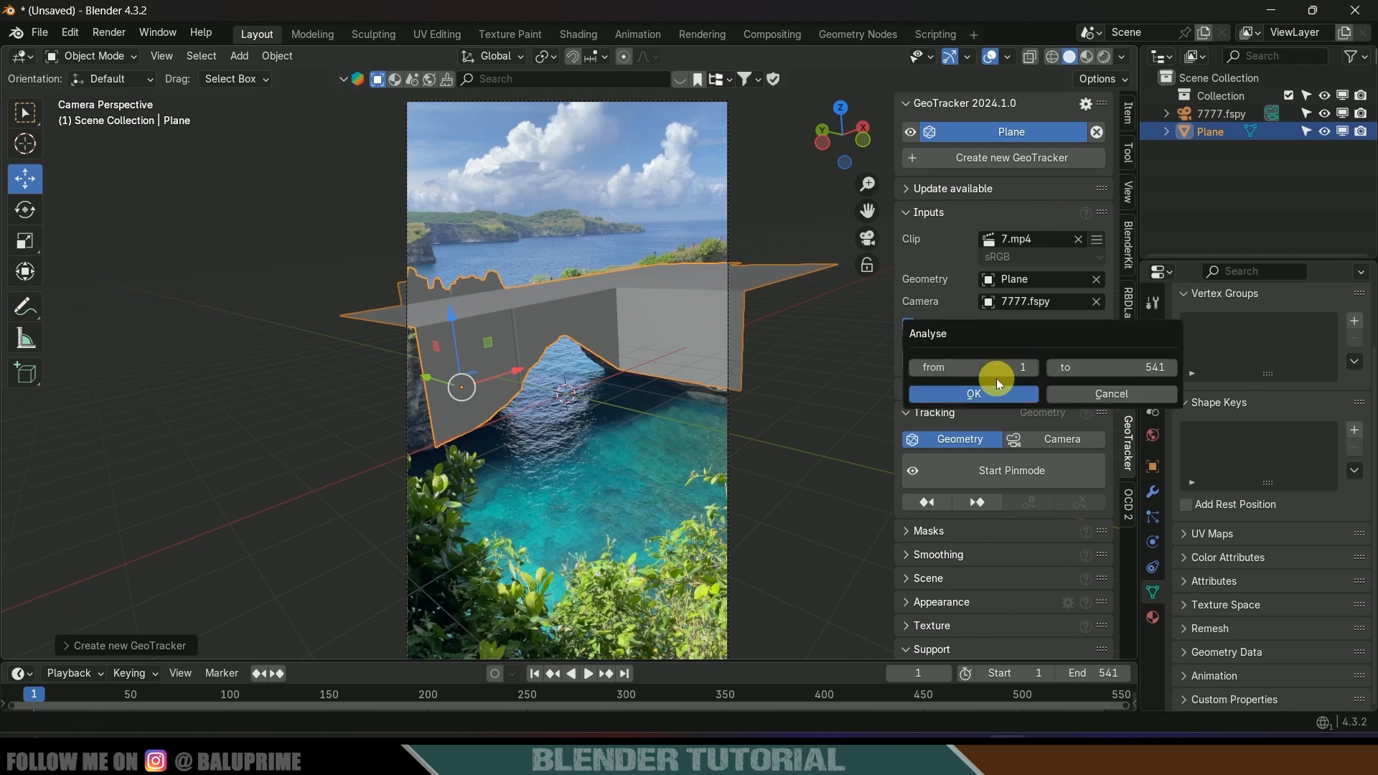
click(1125, 373)
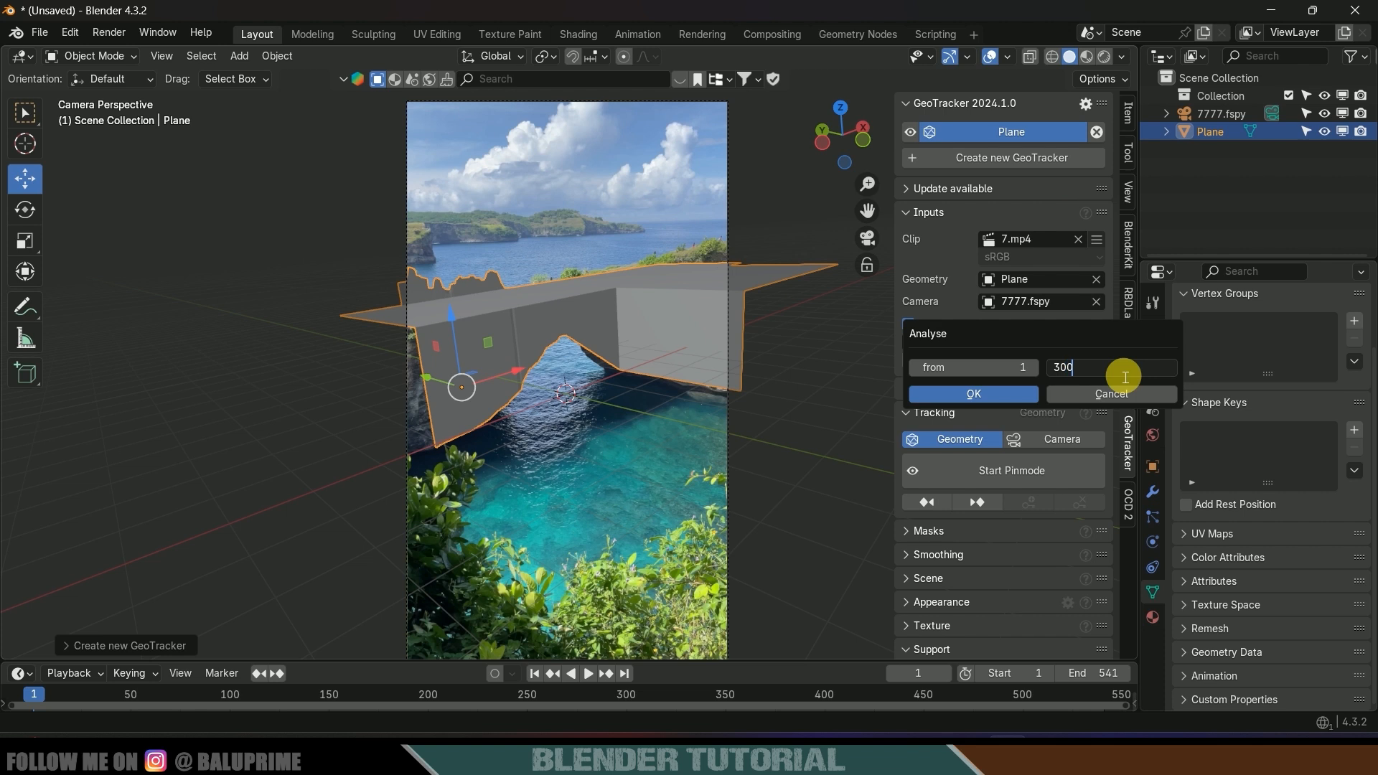
text(300)
key(Return)
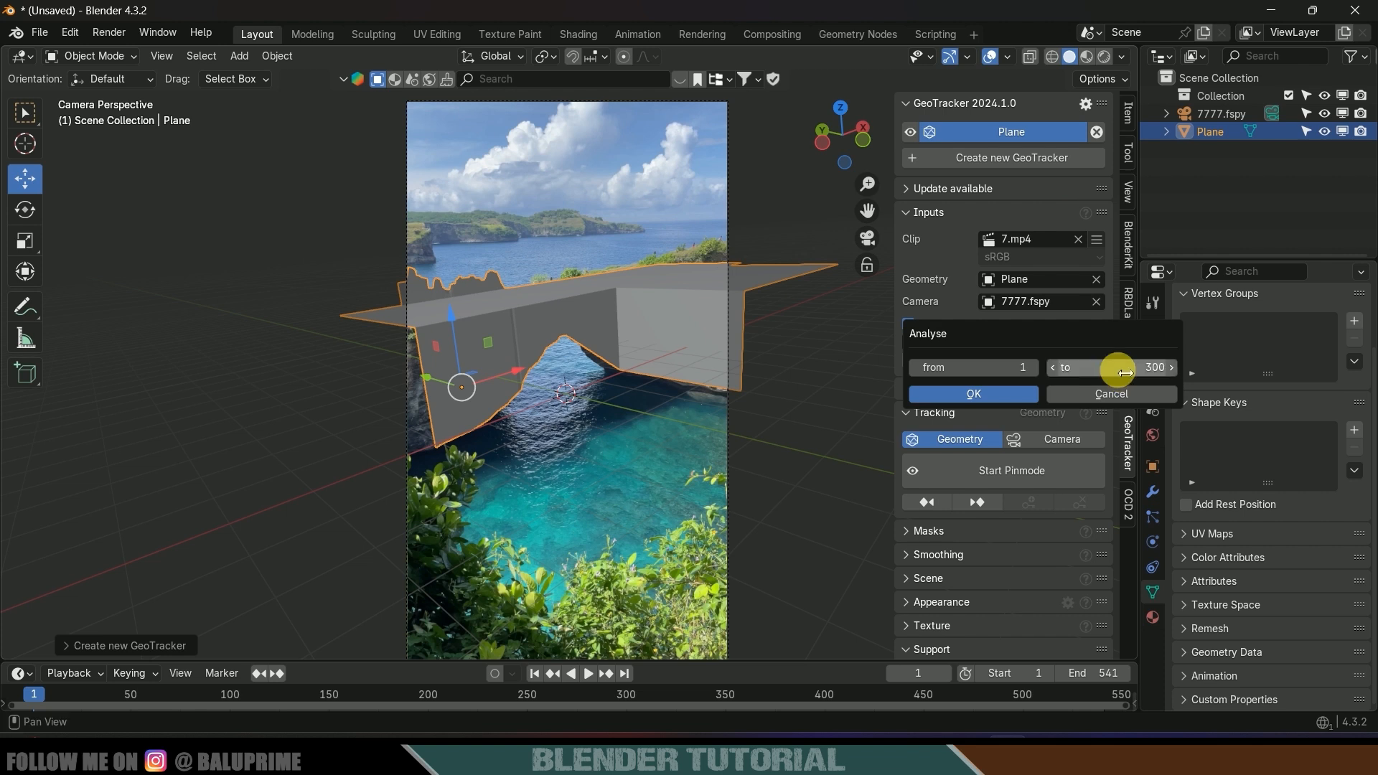
click(988, 400)
click(918, 480)
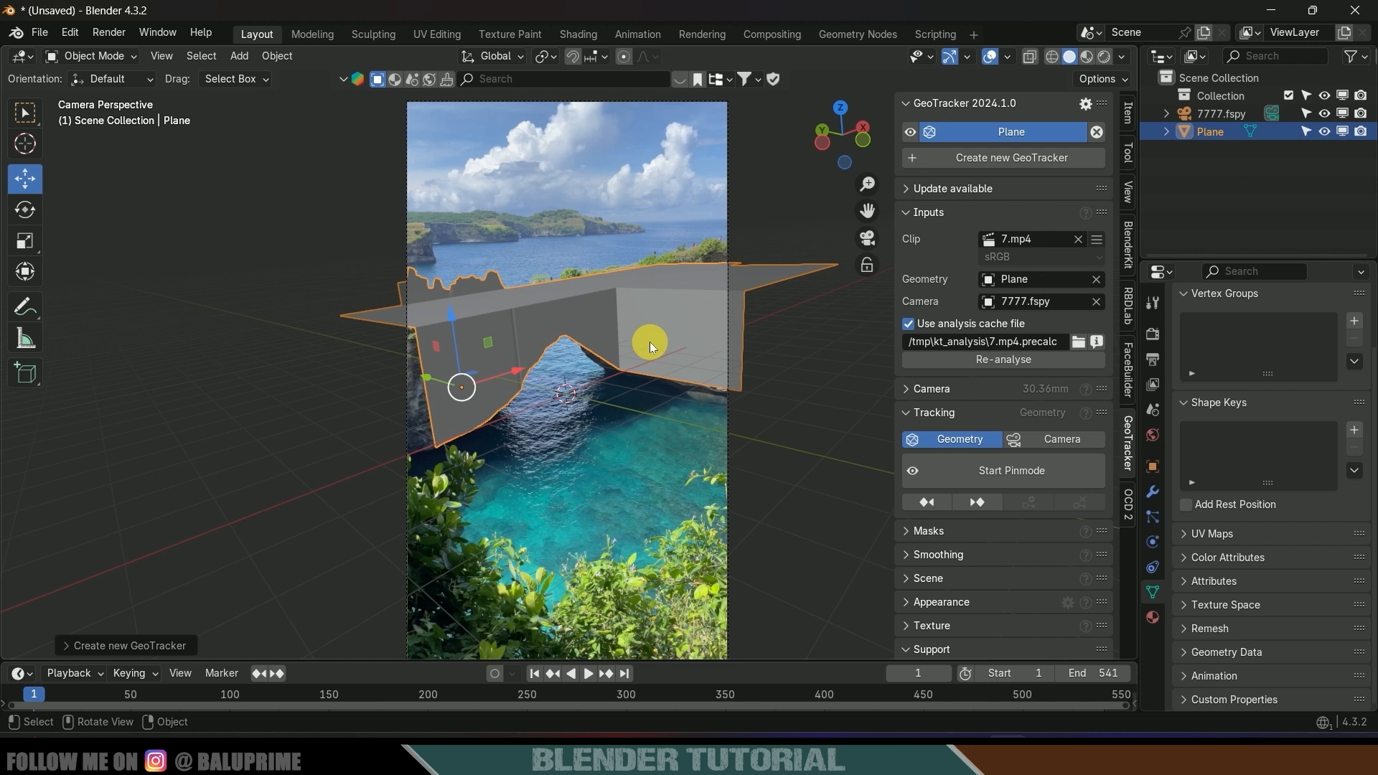
Switch GeoTracker to camera tracking, enter Pinmode and track the camera forward to the end of the analysed range
click(1067, 447)
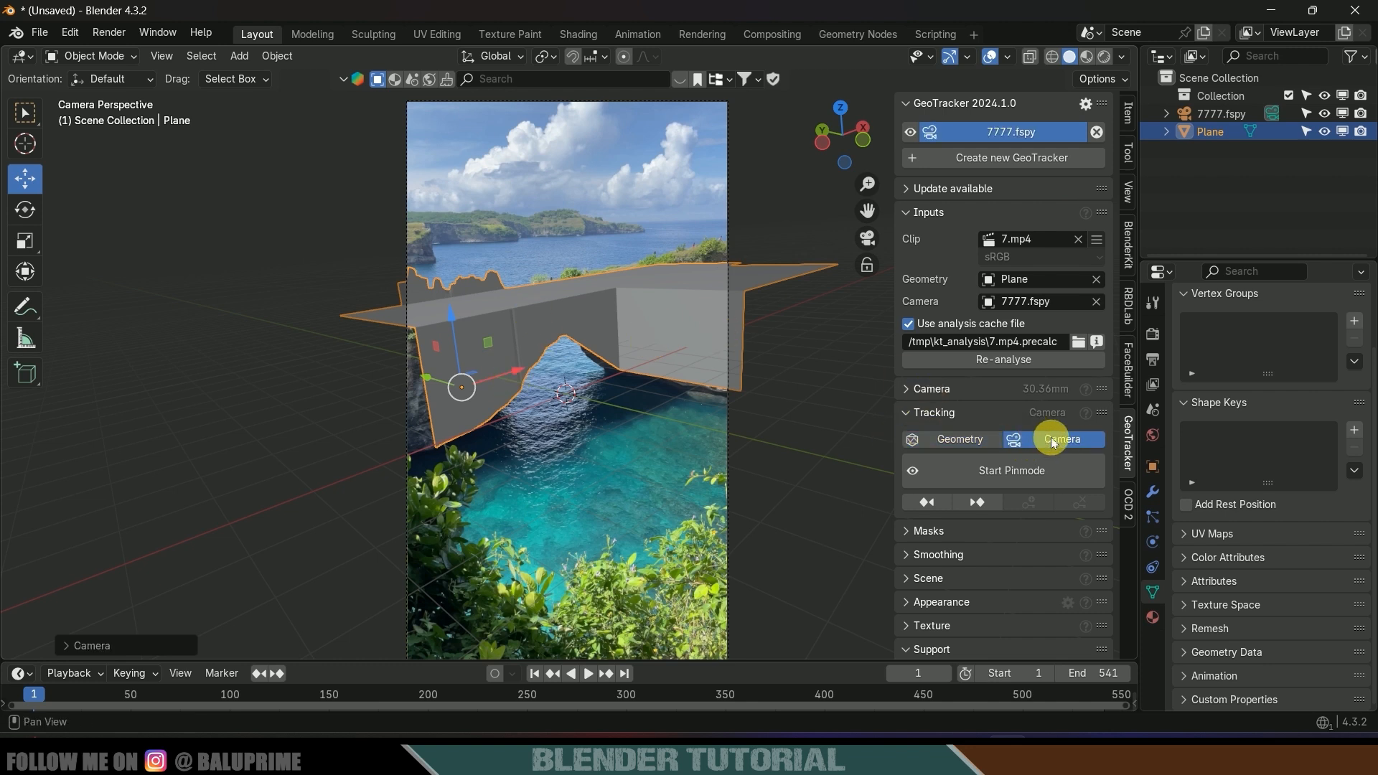
click(1004, 474)
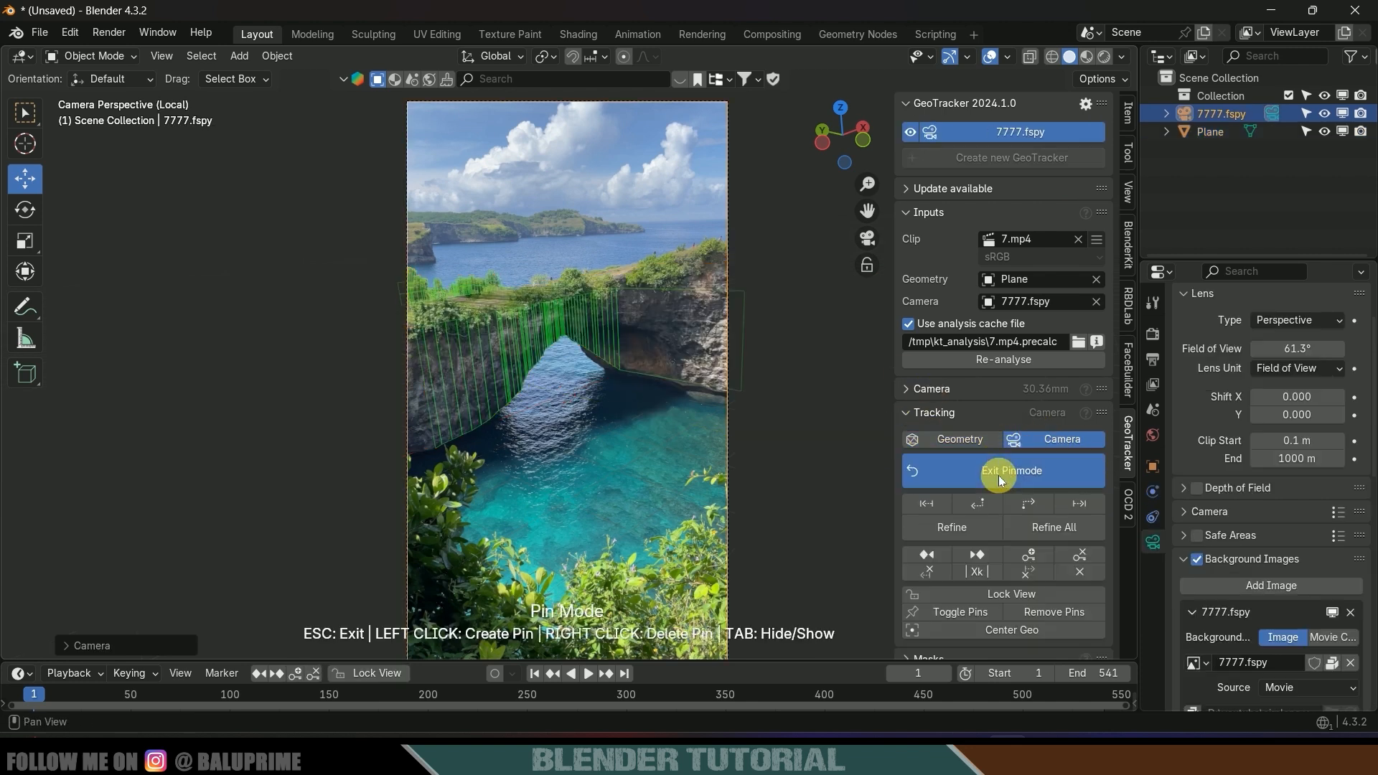
click(1029, 503)
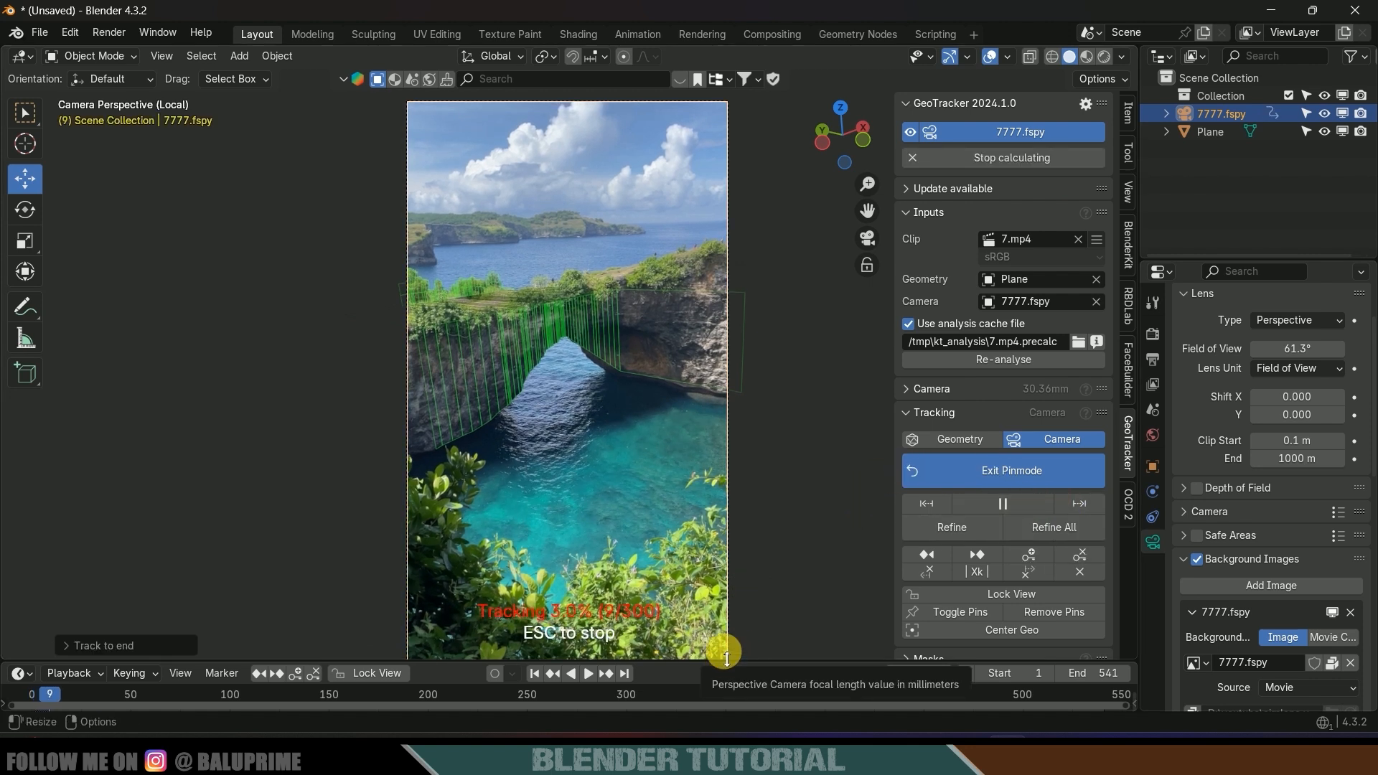
drag(723, 659, 726, 629)
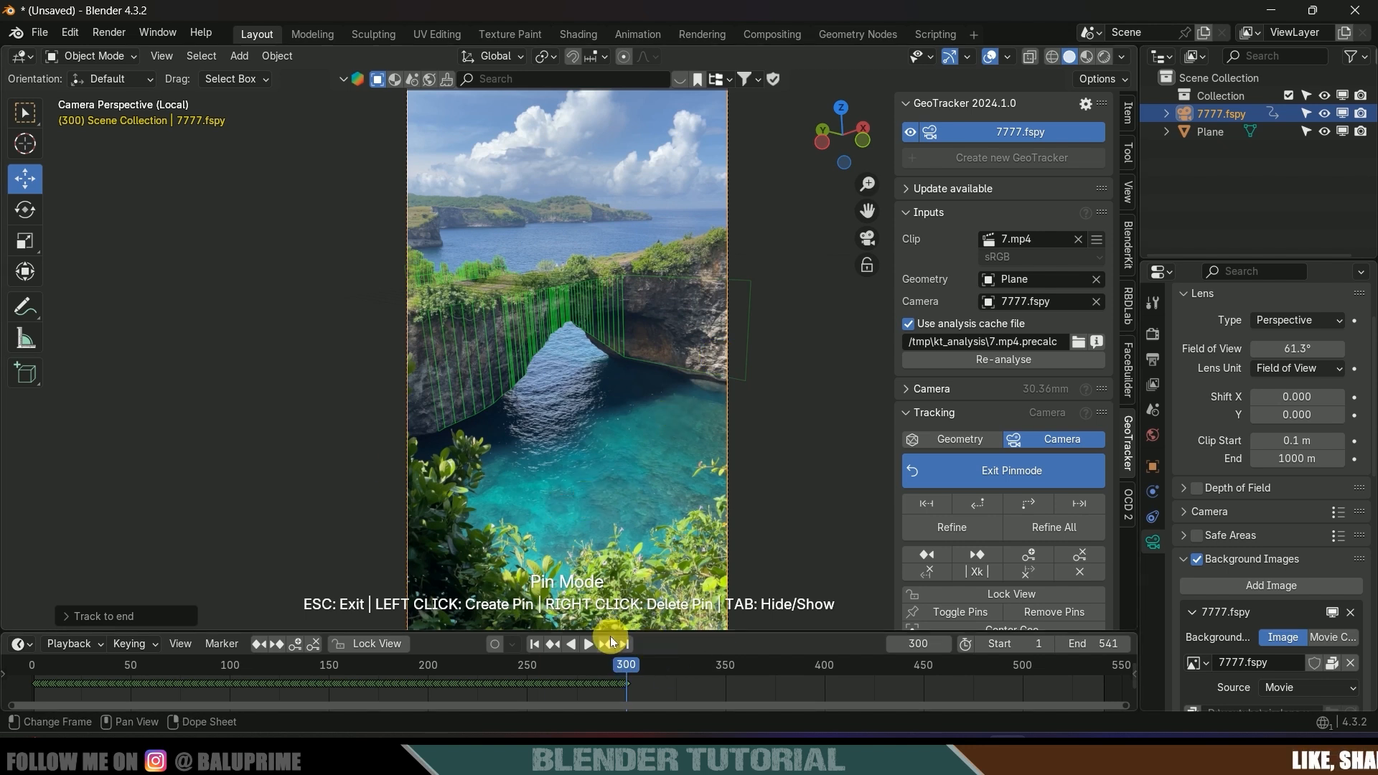
Exit Pinmode and set the scene's end frame to 300
click(1010, 471)
click(1099, 646)
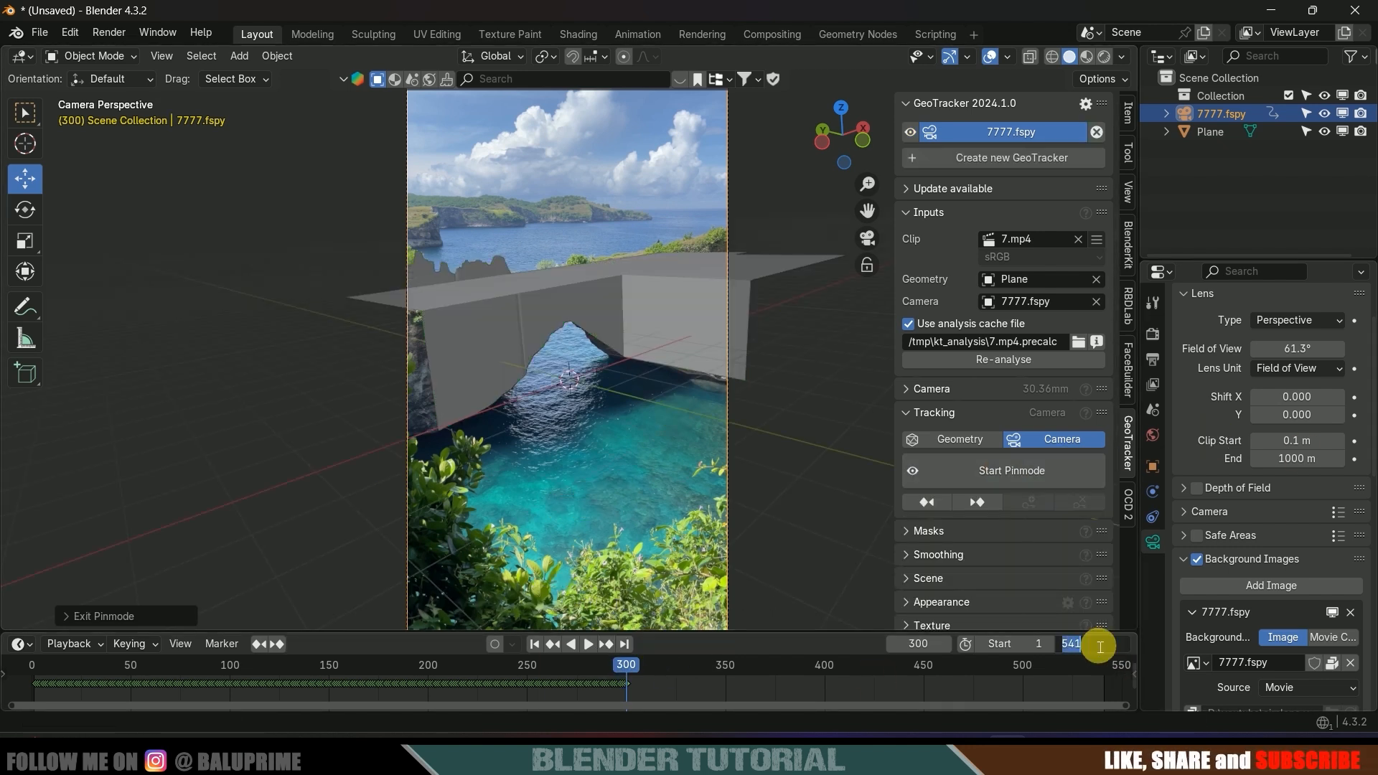
text(300)
key(Return)
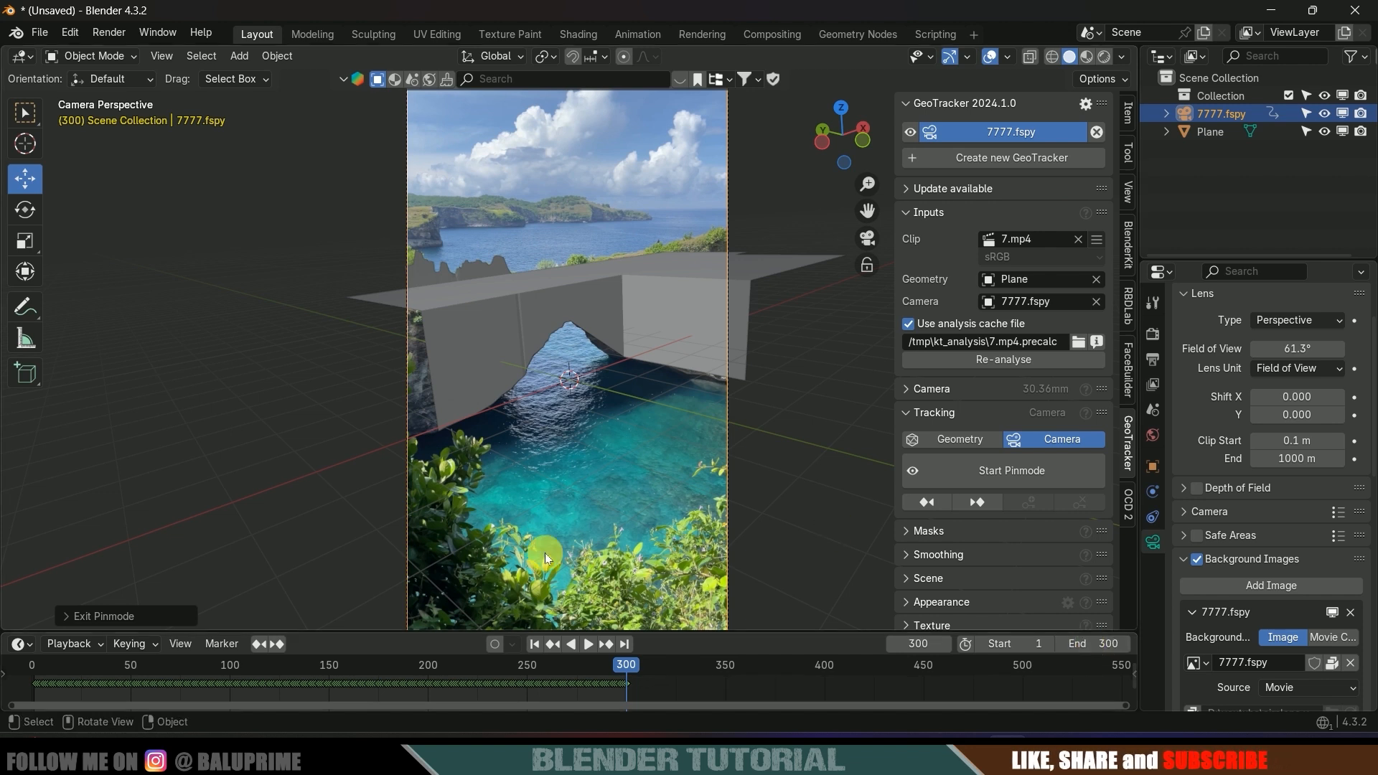
Play the animation from the first frame to check how well the cliff mesh follows the footage
click(534, 644)
key(space)
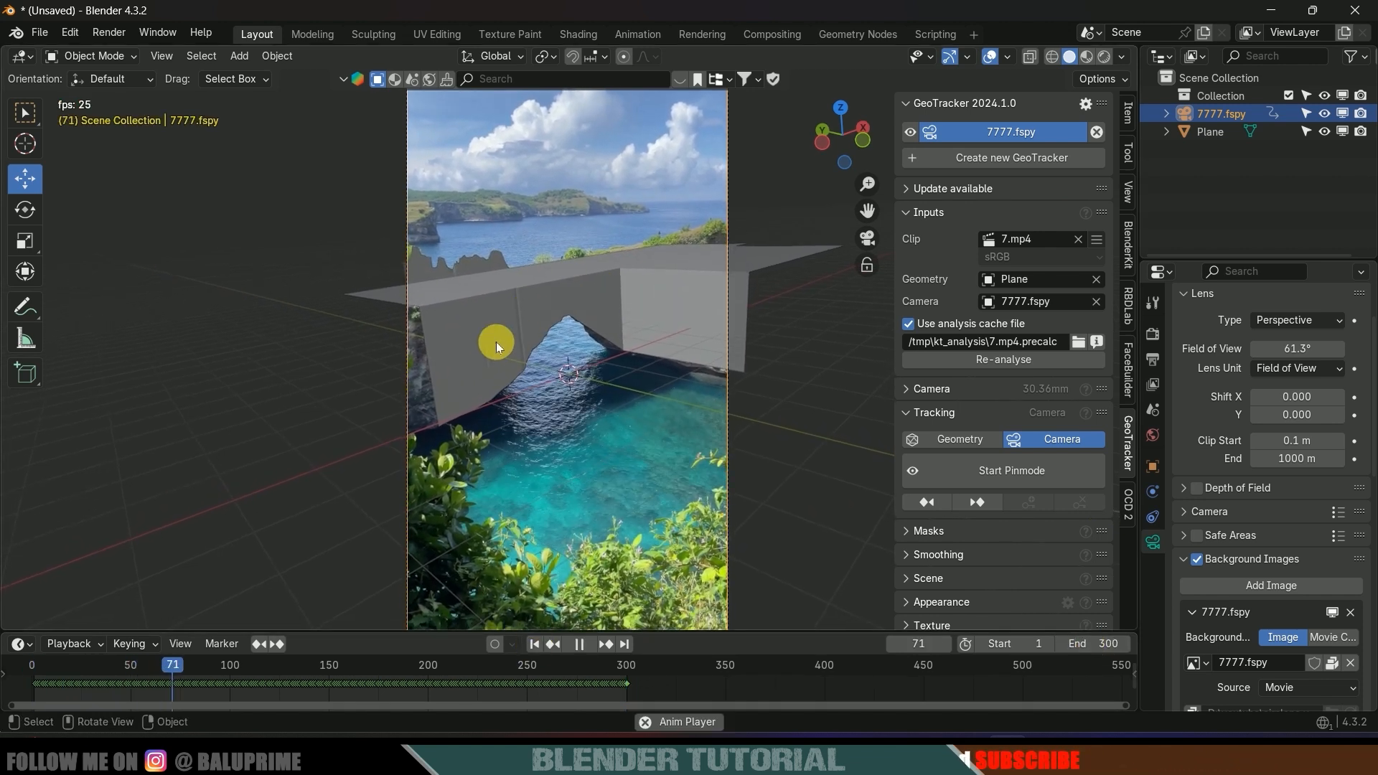
key(space)
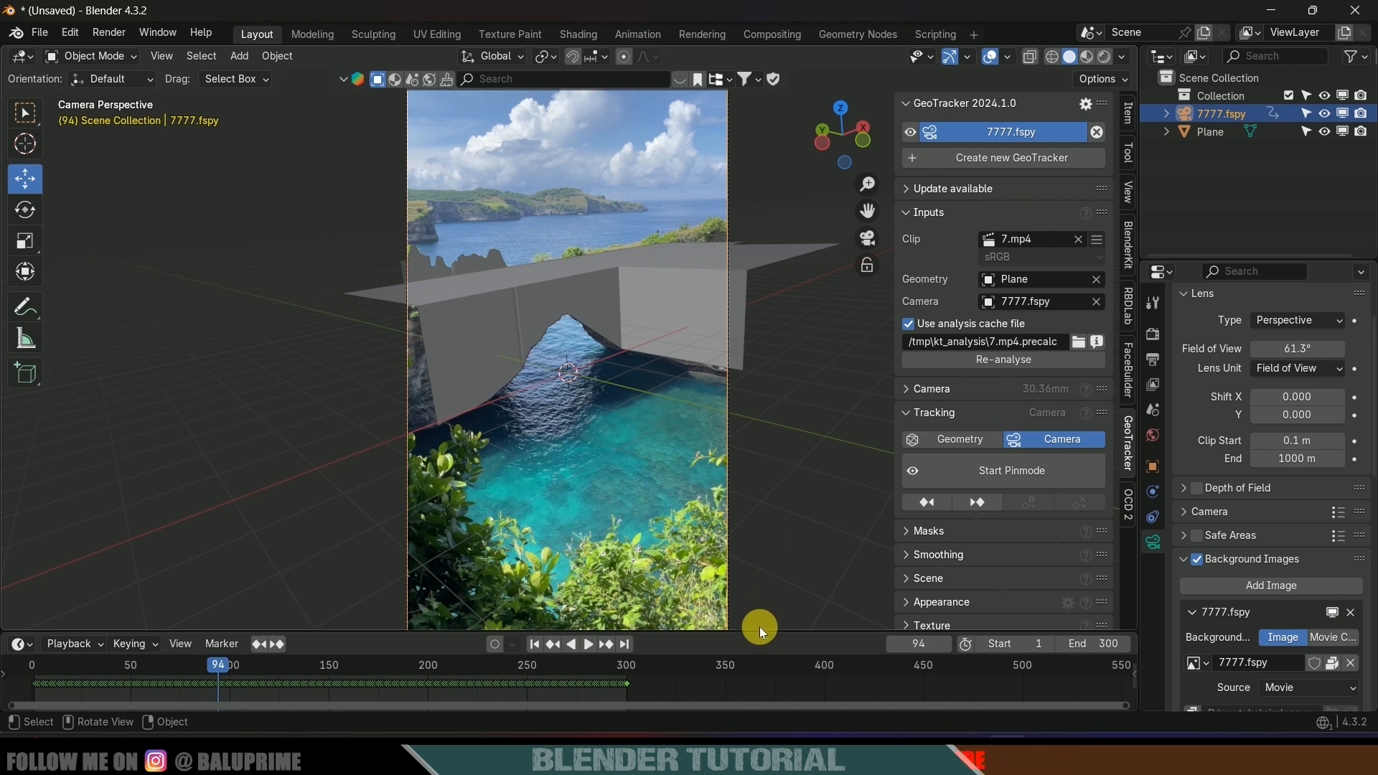
drag(760, 629, 759, 659)
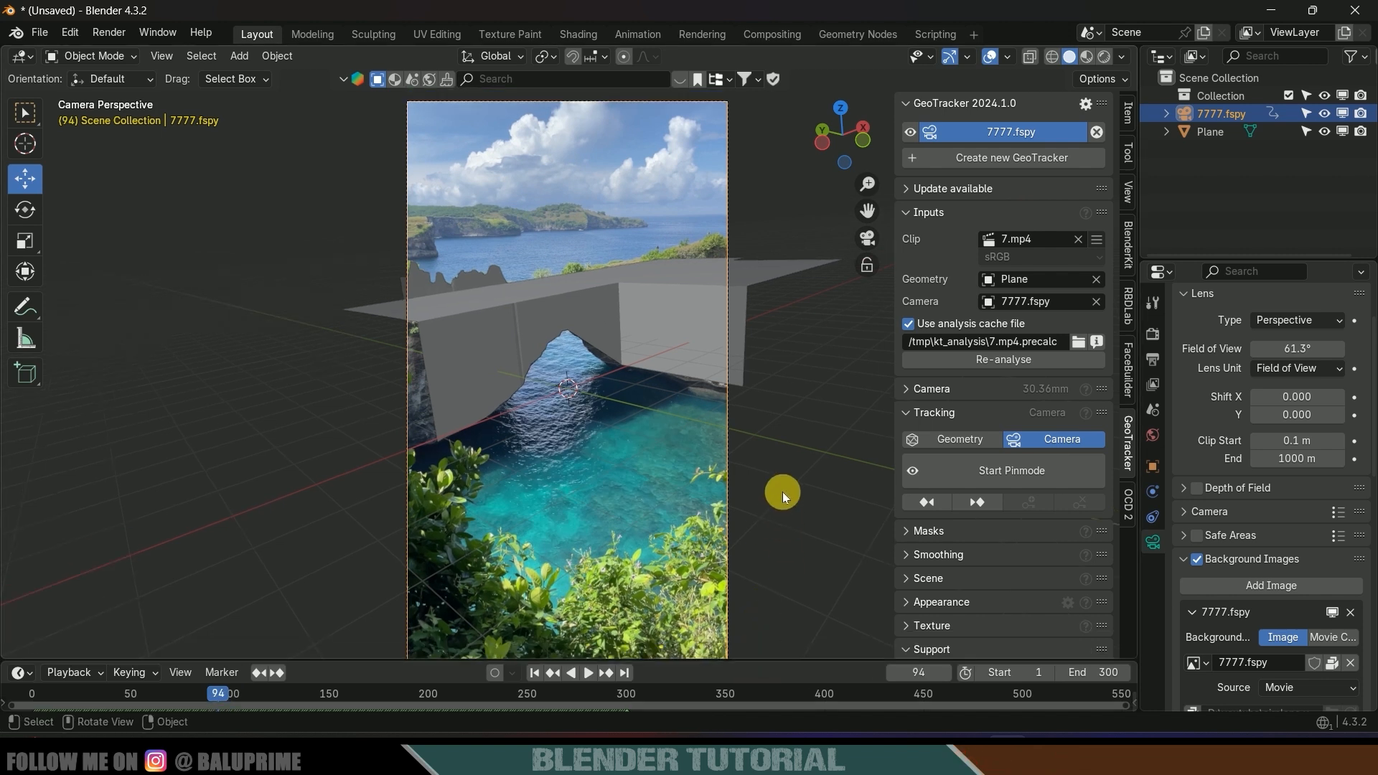
Hide the sidebar, return to the first frame and save the project as flight.blend in the mobile gifts folder
key(n)
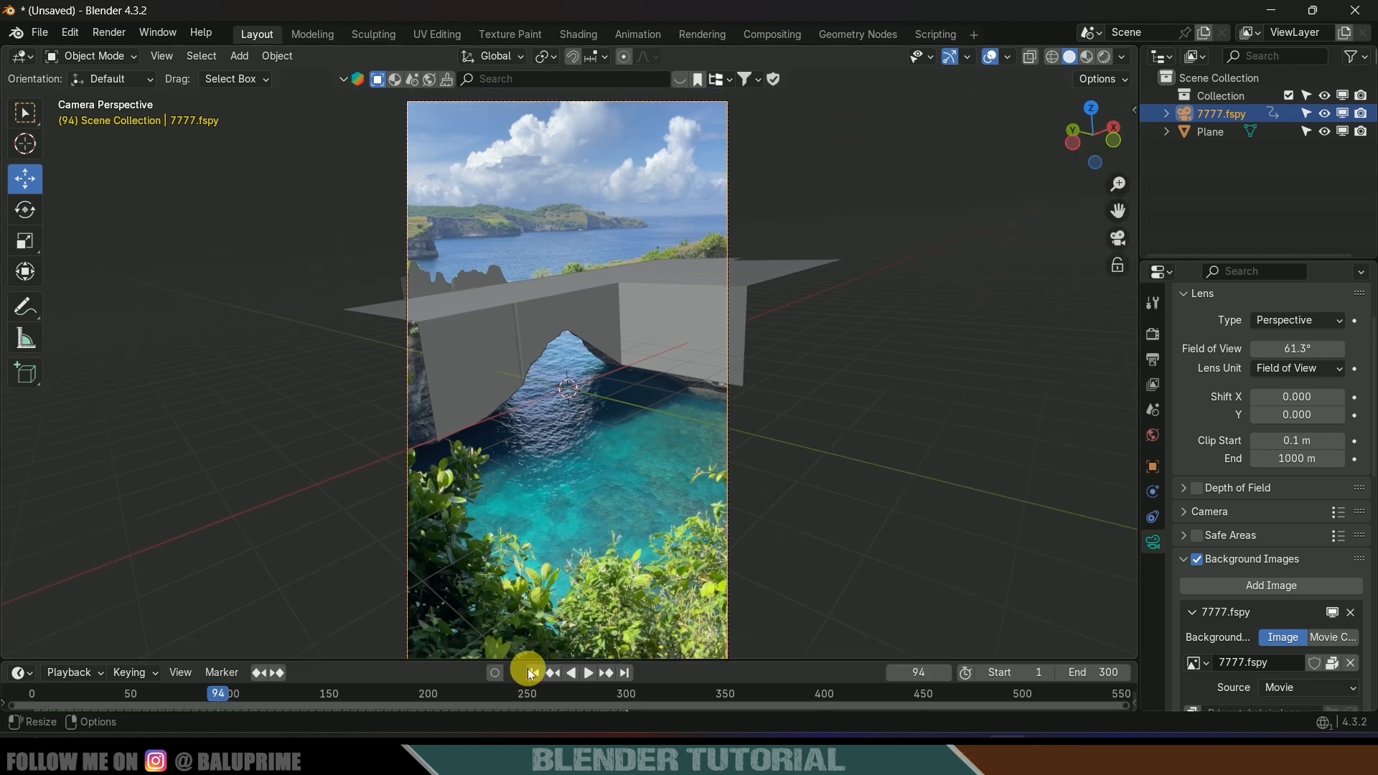
click(534, 674)
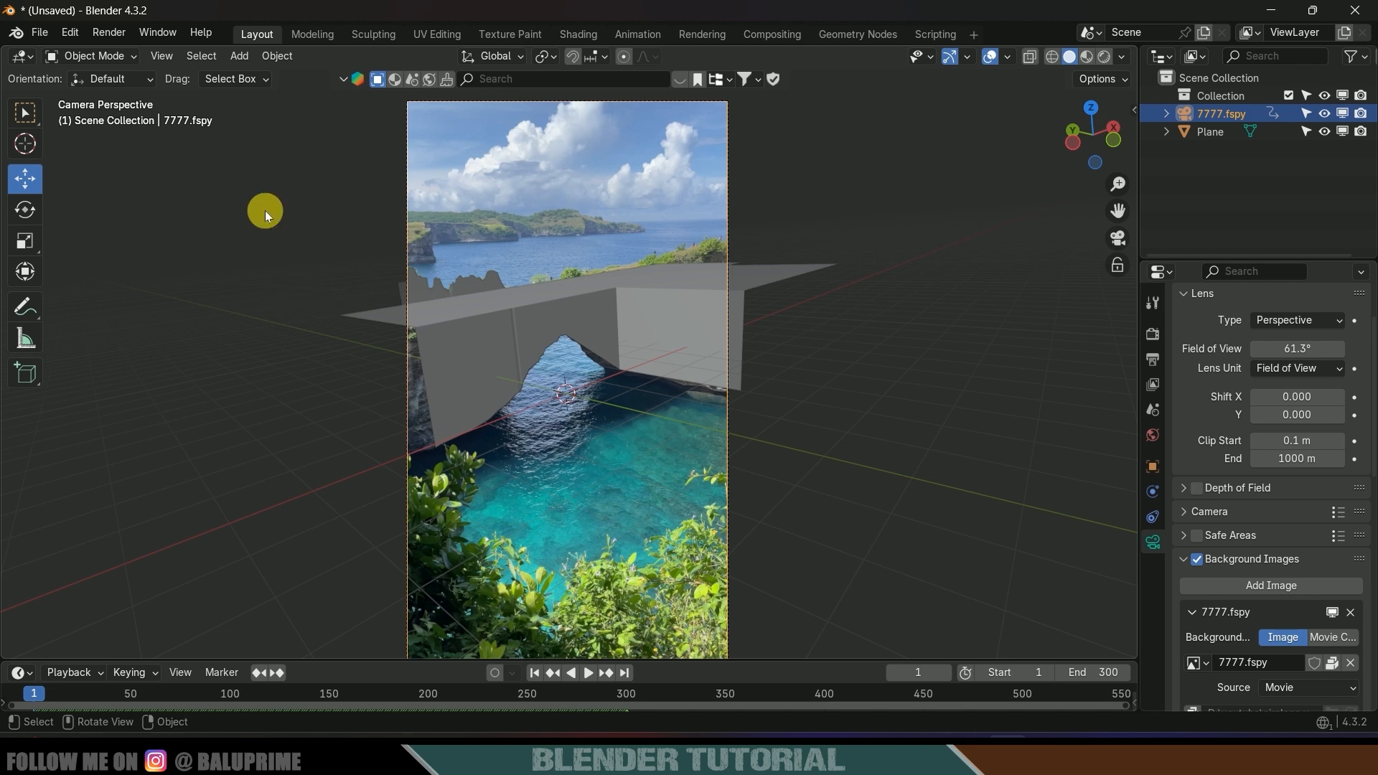
click(39, 32)
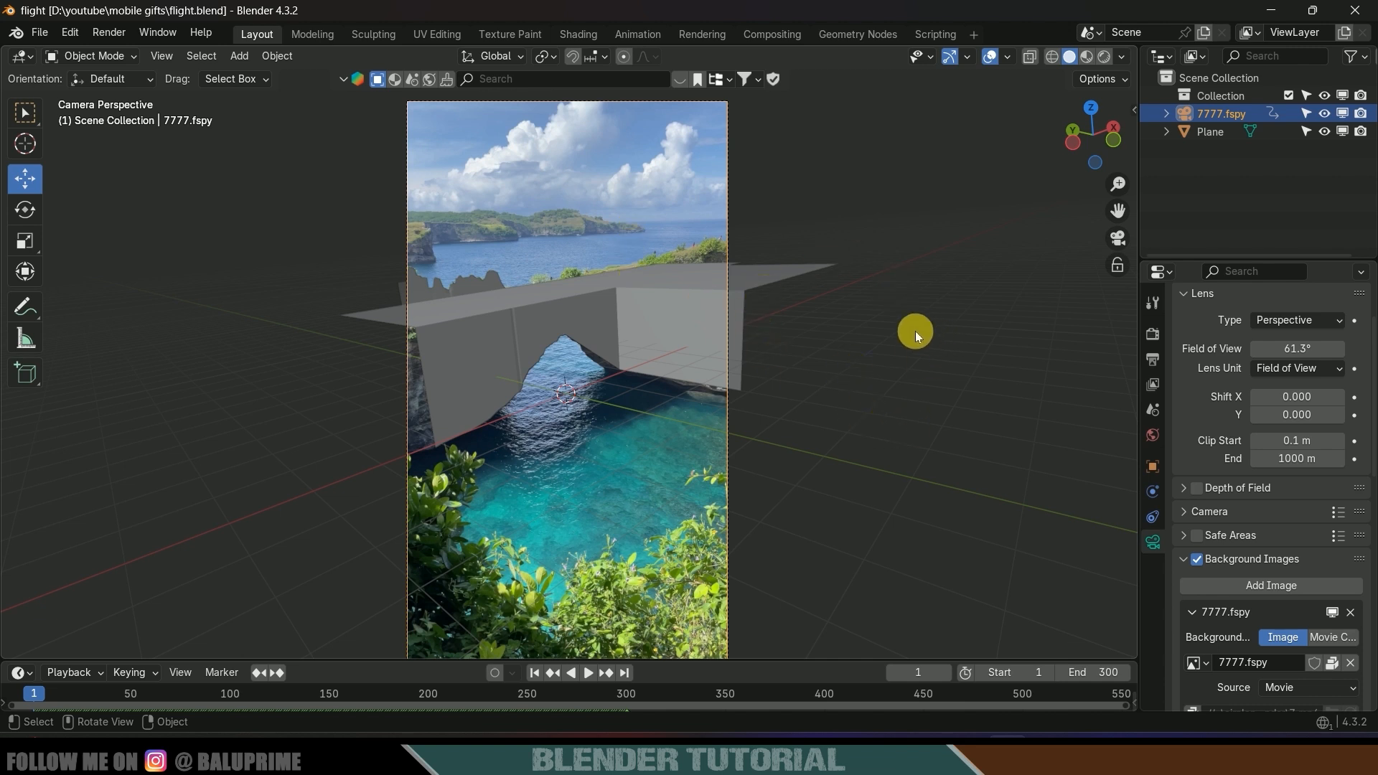
Split the 3D viewport in two, with a narrow camera view beside a wide free perspective view of the cliff
drag(1138, 58, 272, 137)
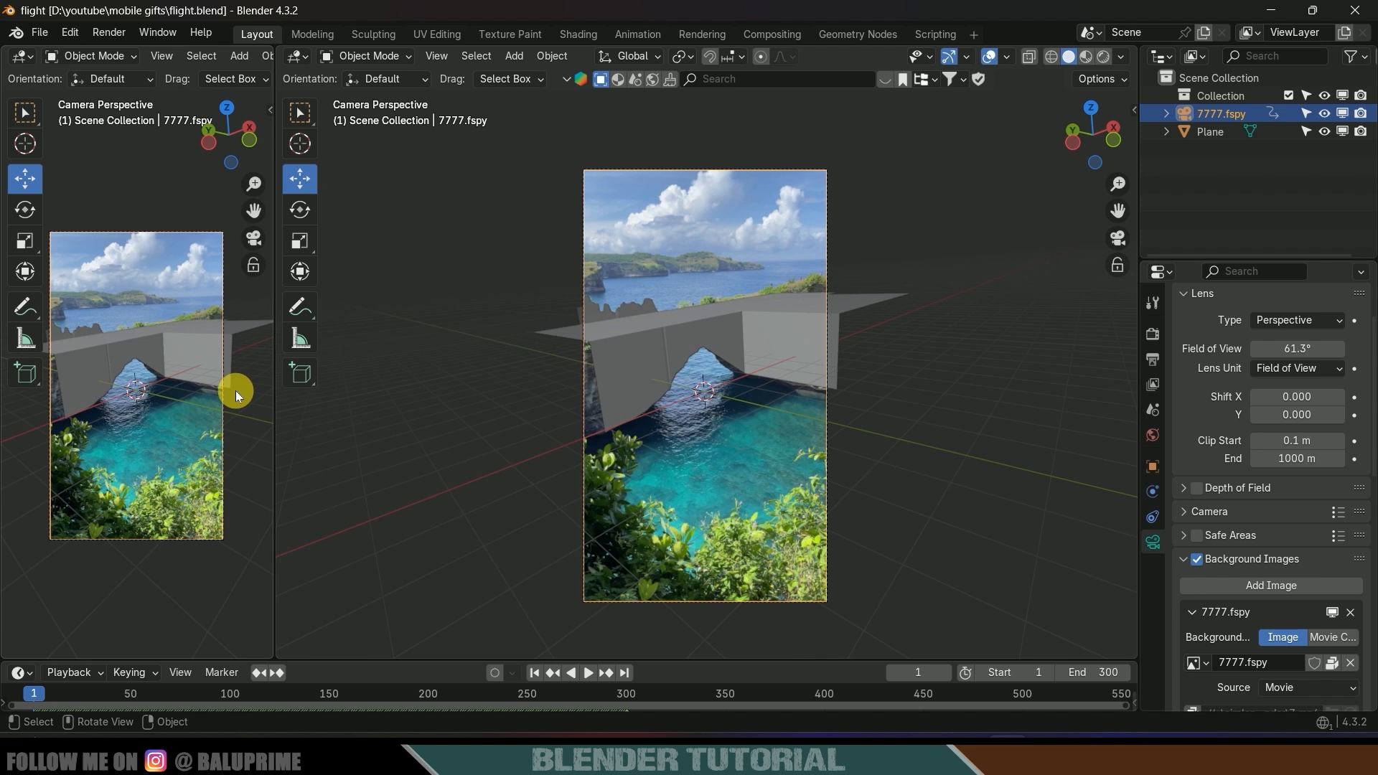
scroll(173, 437, up, 3)
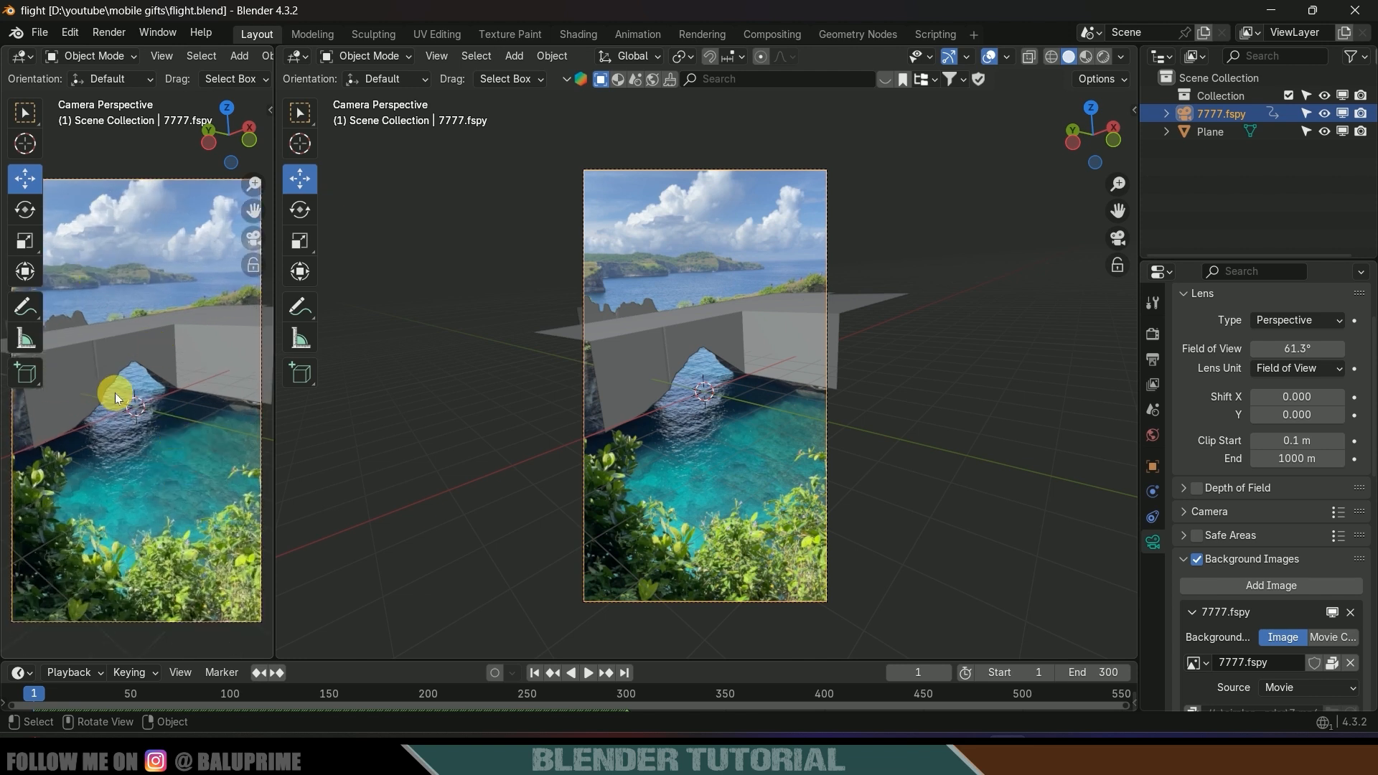
middle_drag(764, 376, 725, 320)
scroll(888, 346, down, 5)
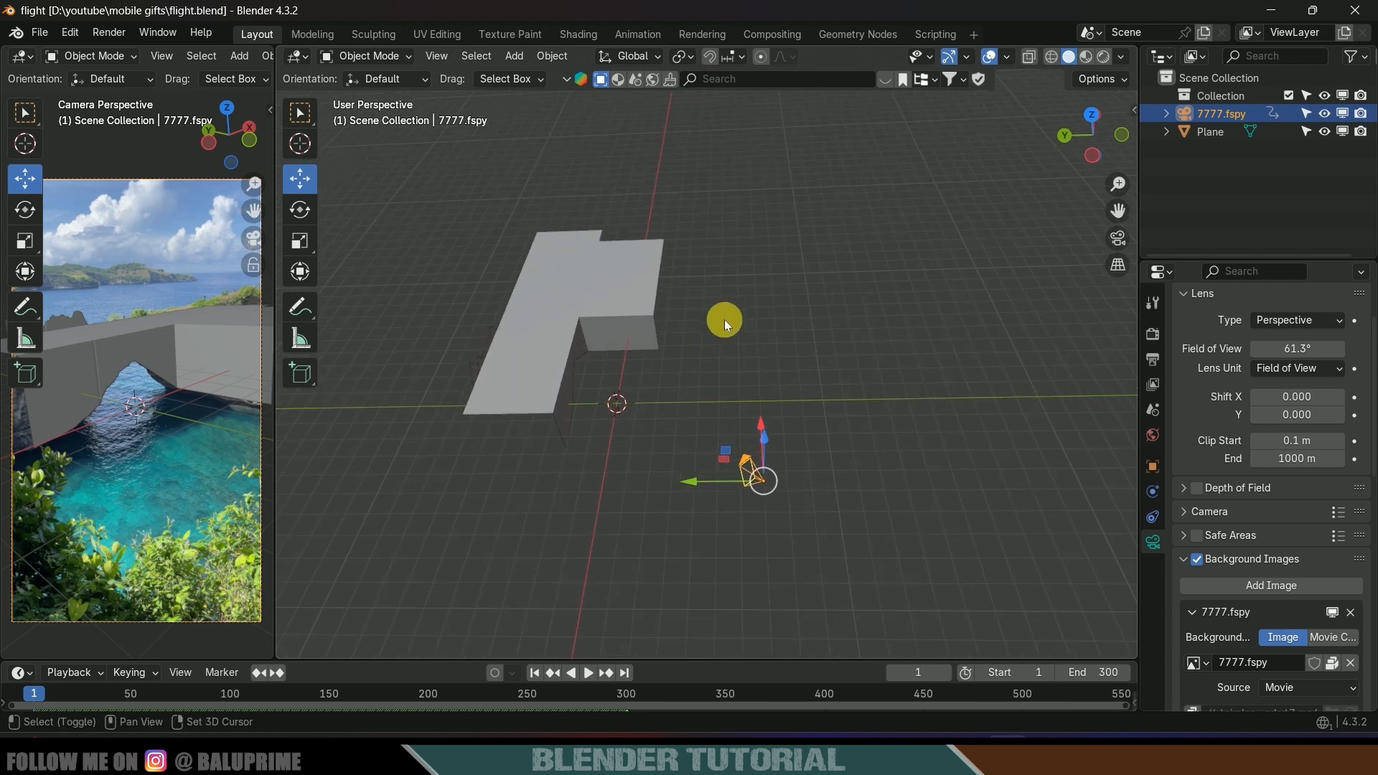
Add a path curve at the world origin and rotate it around Z to point through the arch opening
key(shift+a)
mouse_move(688, 337)
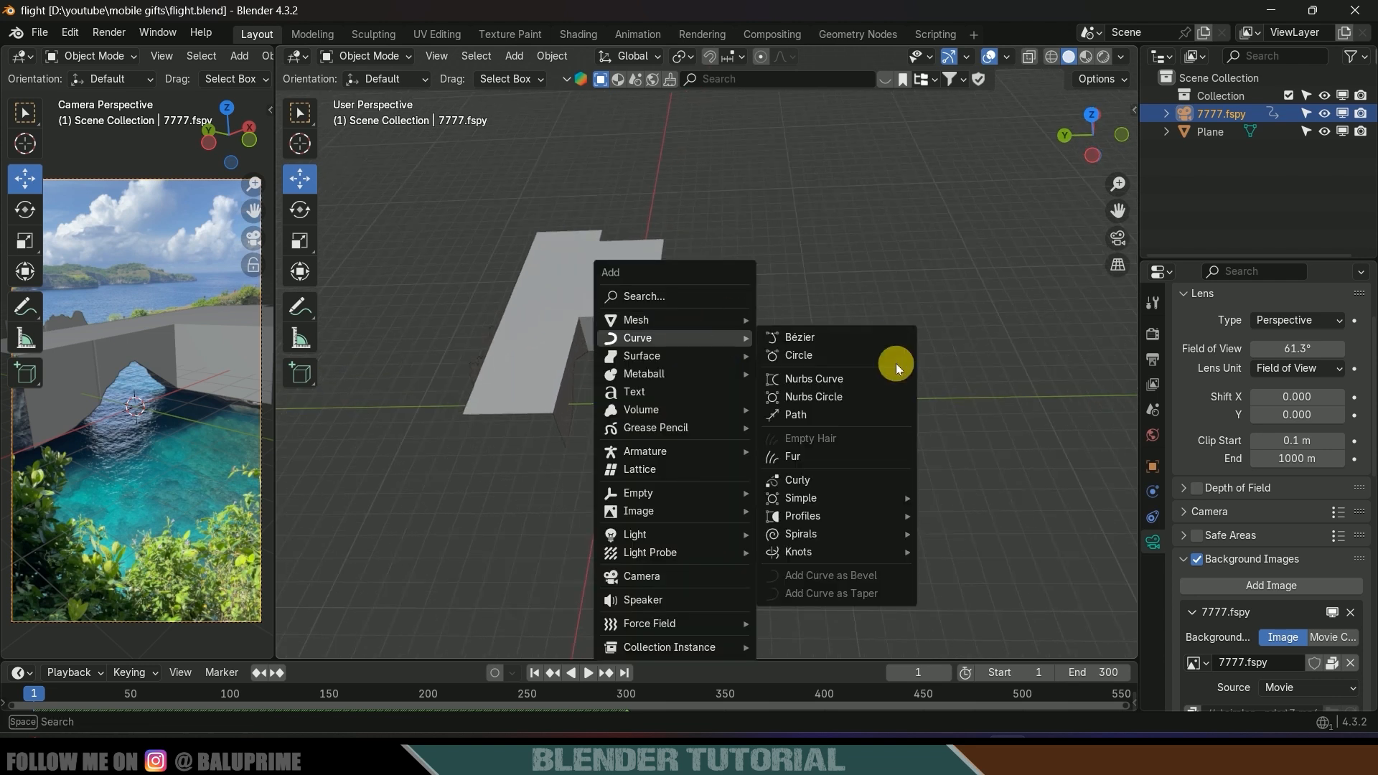
click(826, 415)
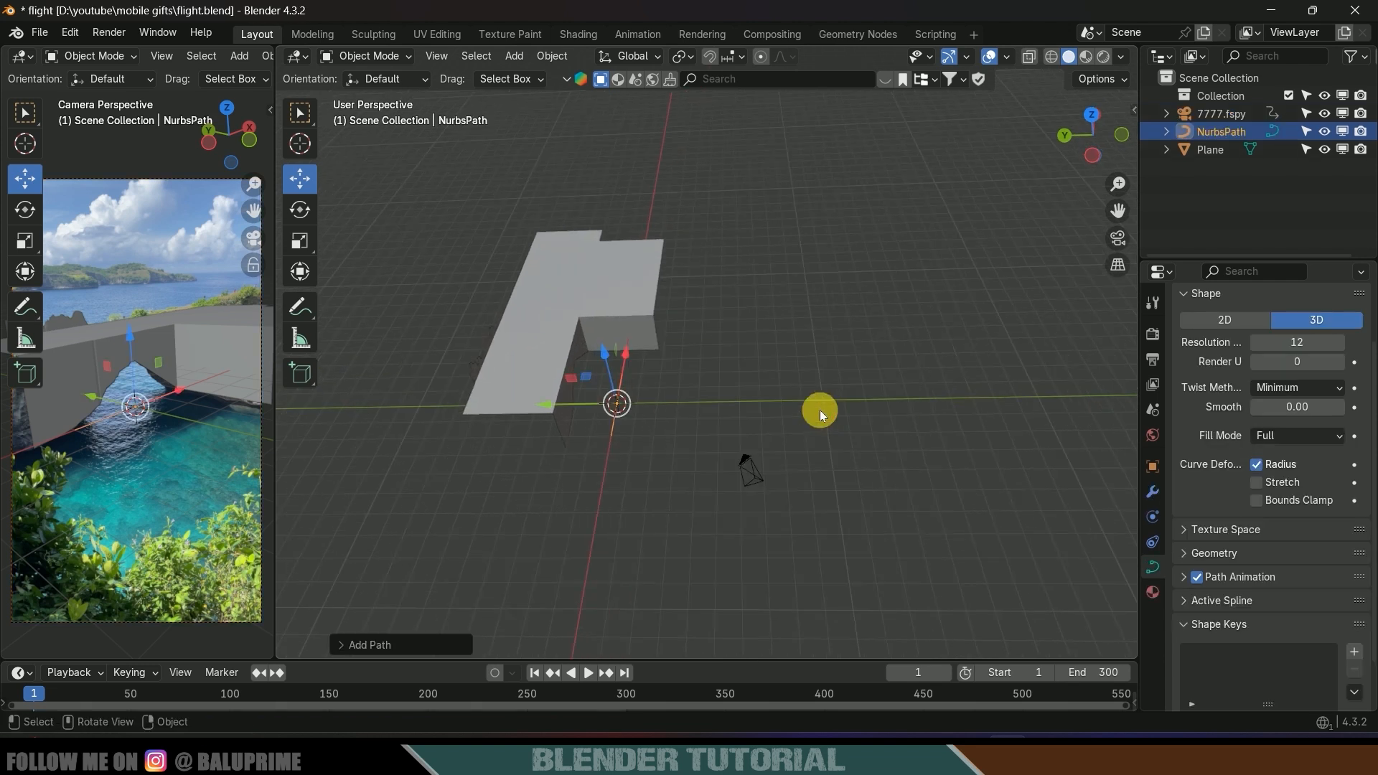
middle_drag(819, 409, 729, 464)
click(300, 210)
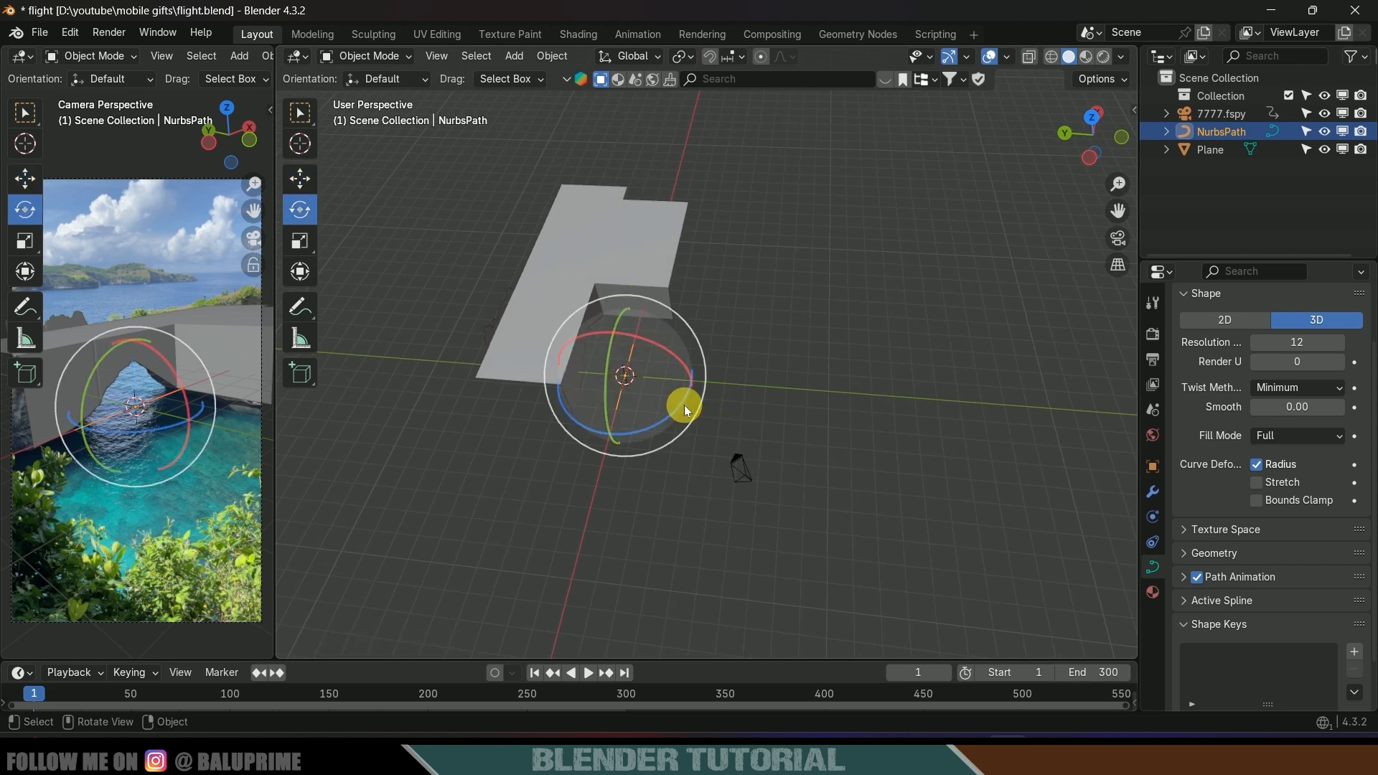
drag(682, 402, 653, 445)
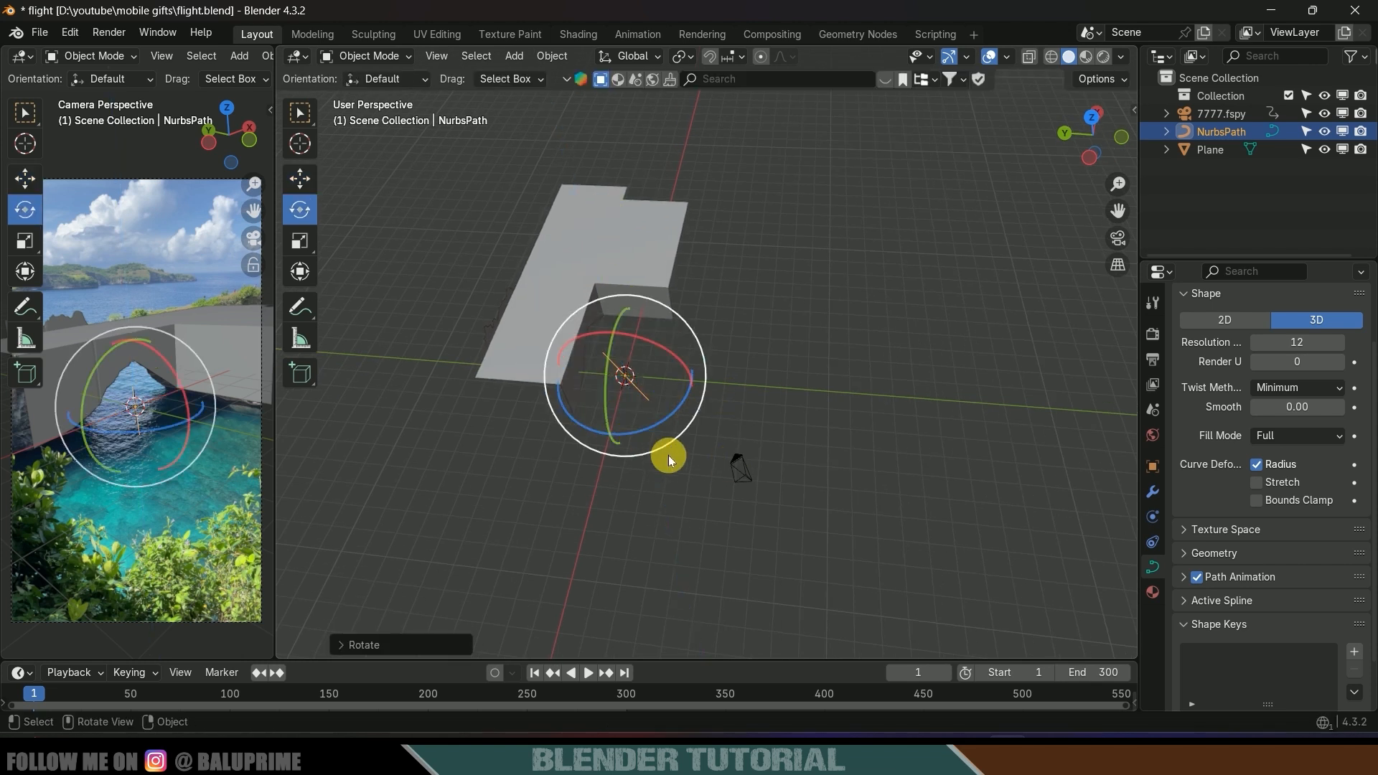
In Edit Mode, extrude the path's ends point by point into a flight curve running through the arch and over the cliff
key(Tab)
middle_drag(669, 455, 689, 372)
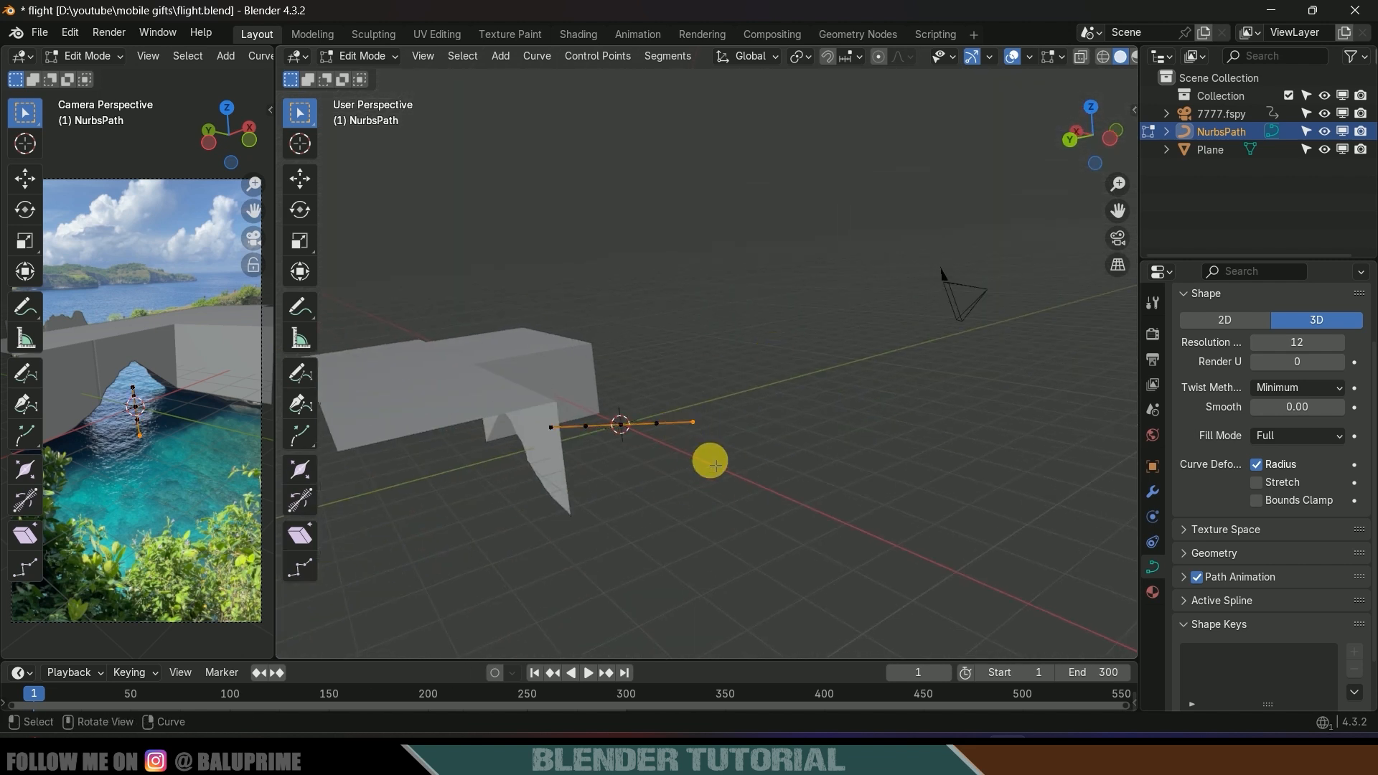
key(e)
click(796, 416)
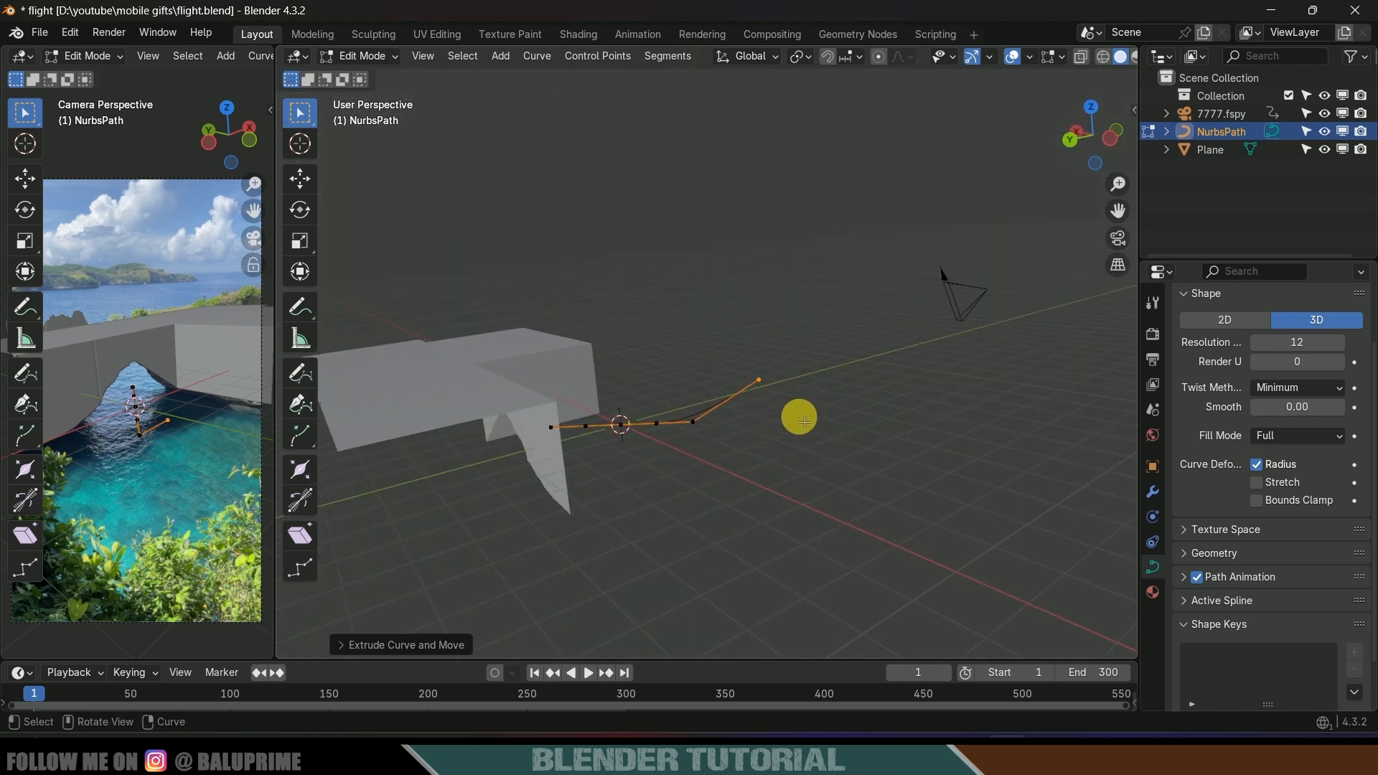
key(e)
click(852, 373)
key(e)
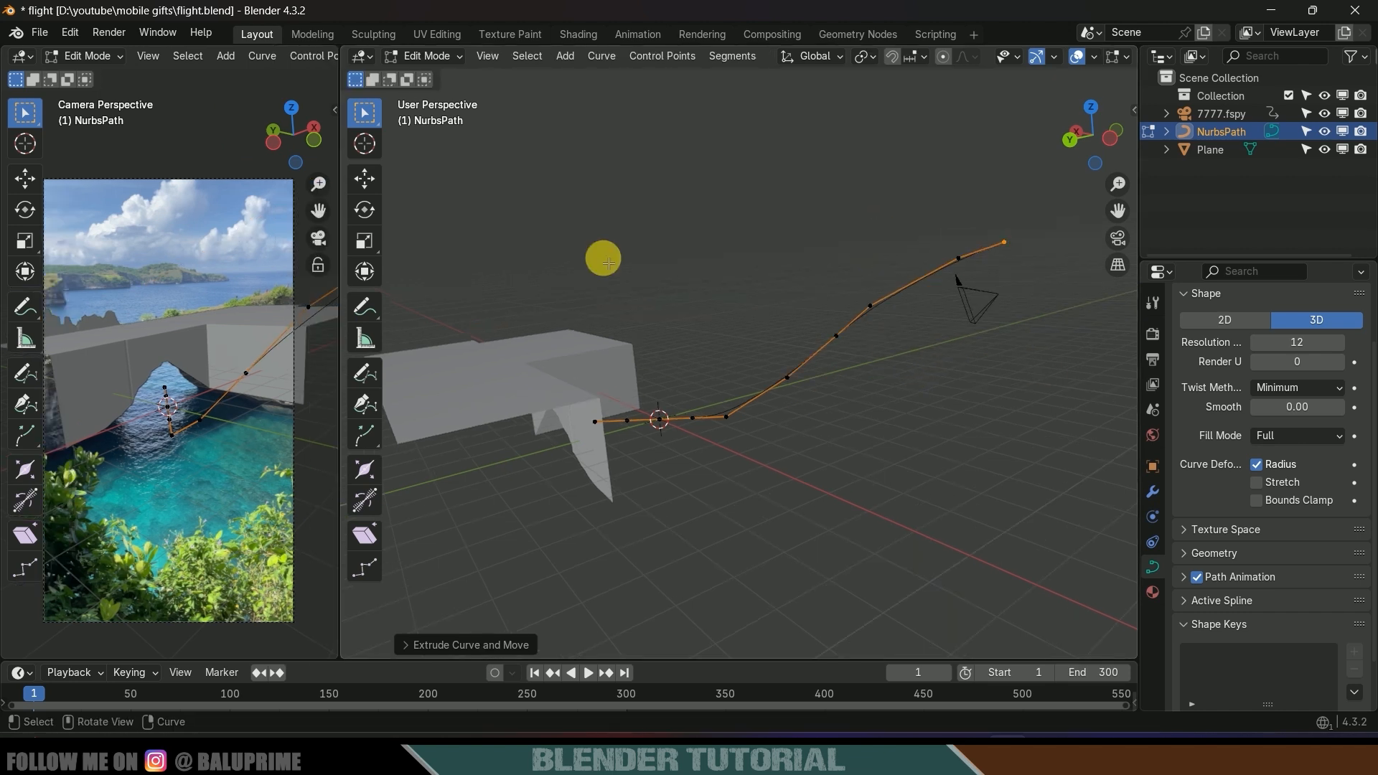
alt+middle_drag(603, 262, 741, 454)
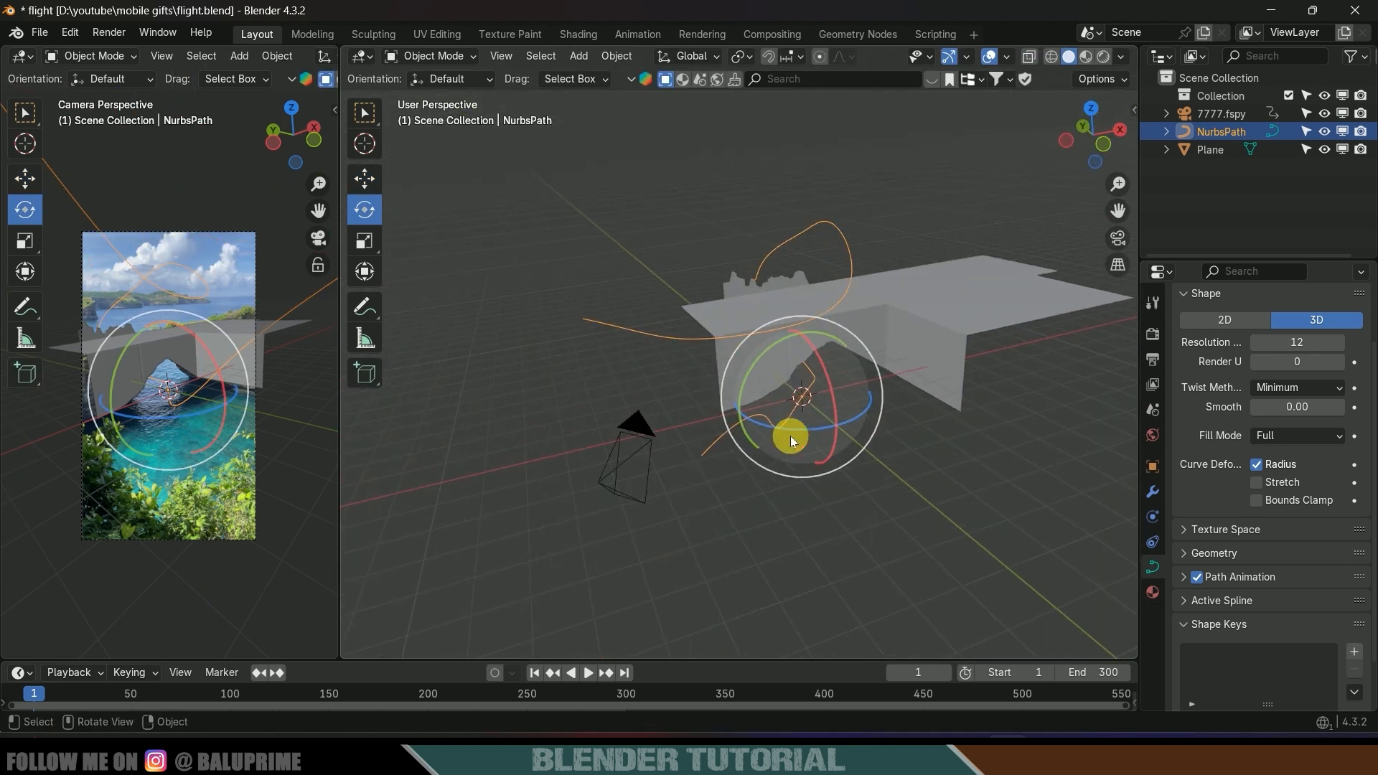
middle_drag(790, 437, 808, 423)
middle_drag(867, 407, 791, 486)
middle_drag(896, 437, 950, 382)
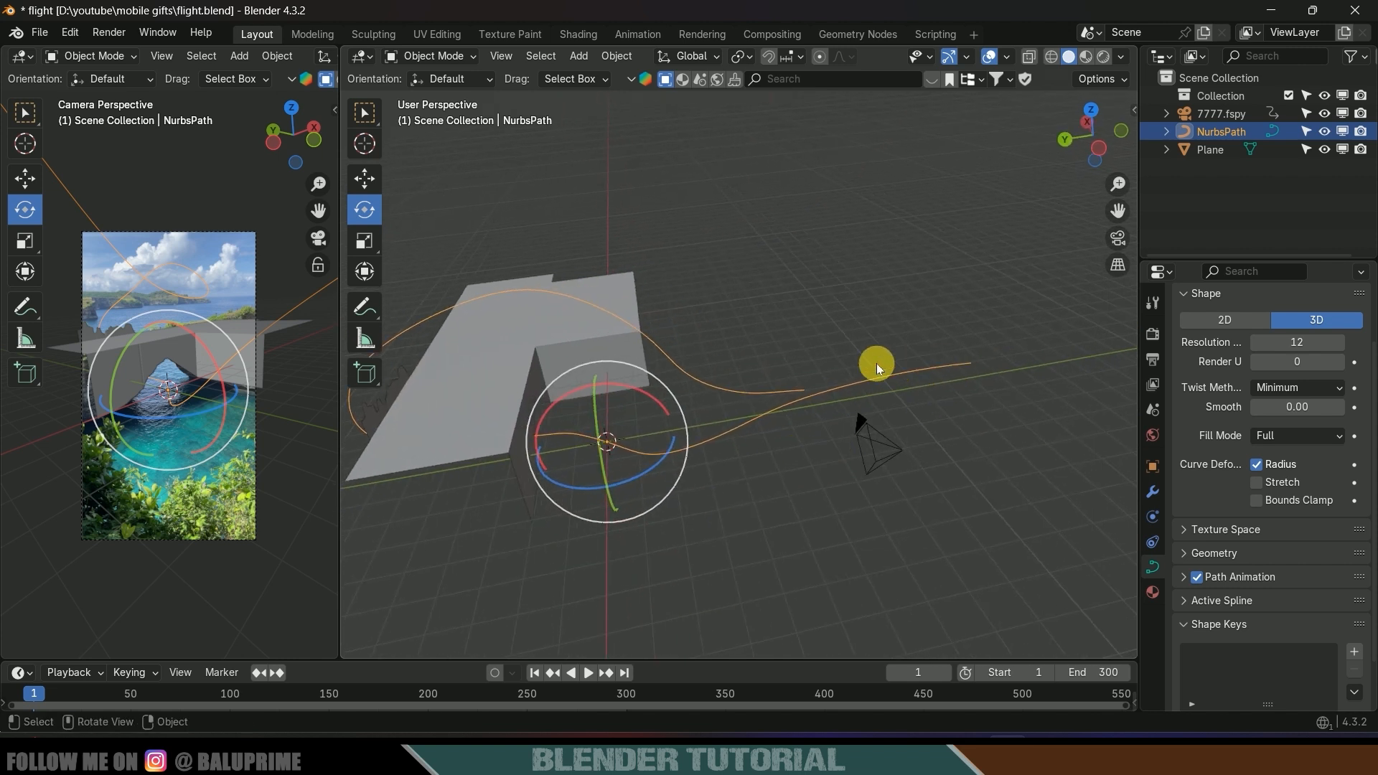
middle_drag(774, 337, 734, 380)
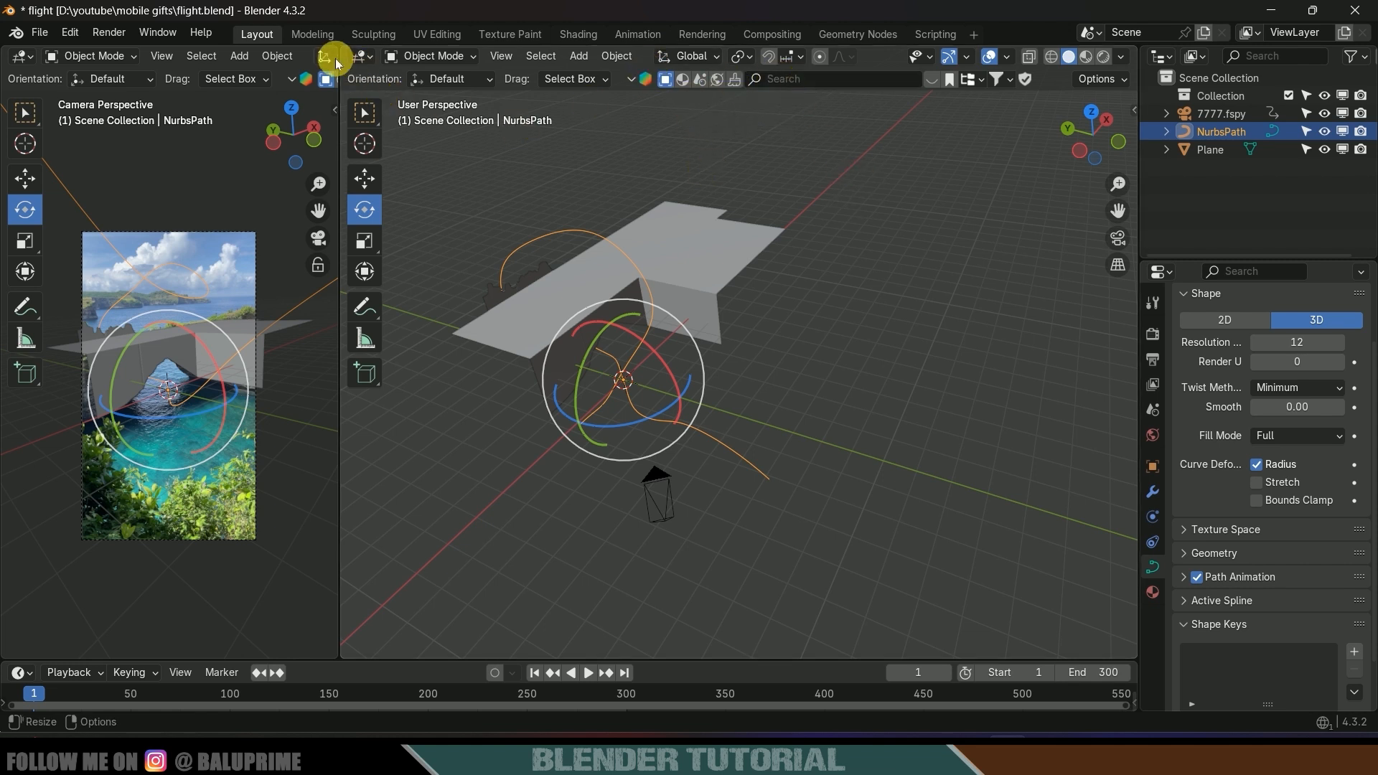
Merge the two viewports into one and import the Cessna 172 - Aircraft asset using a library search for "aeroplane"
drag(341, 58, 172, 216)
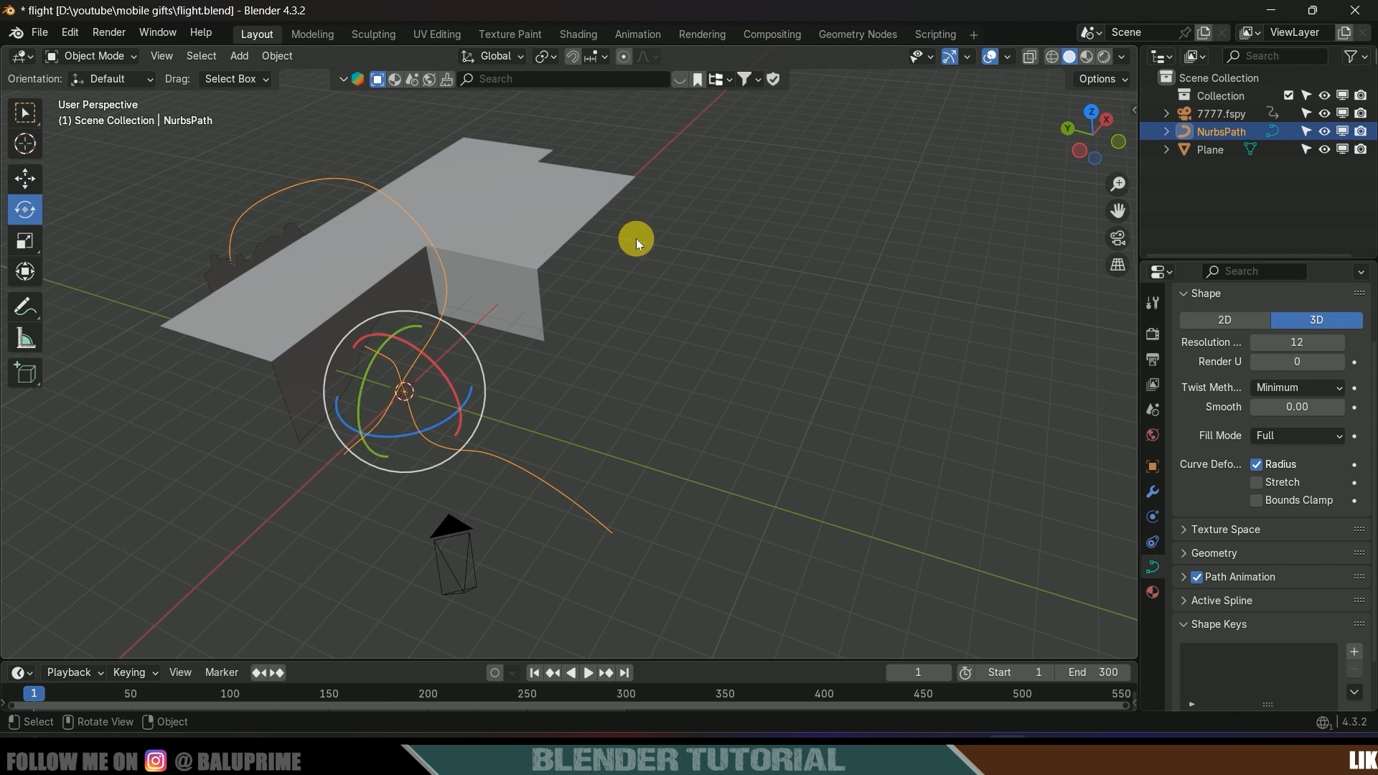
middle_drag(636, 238, 618, 140)
click(513, 85)
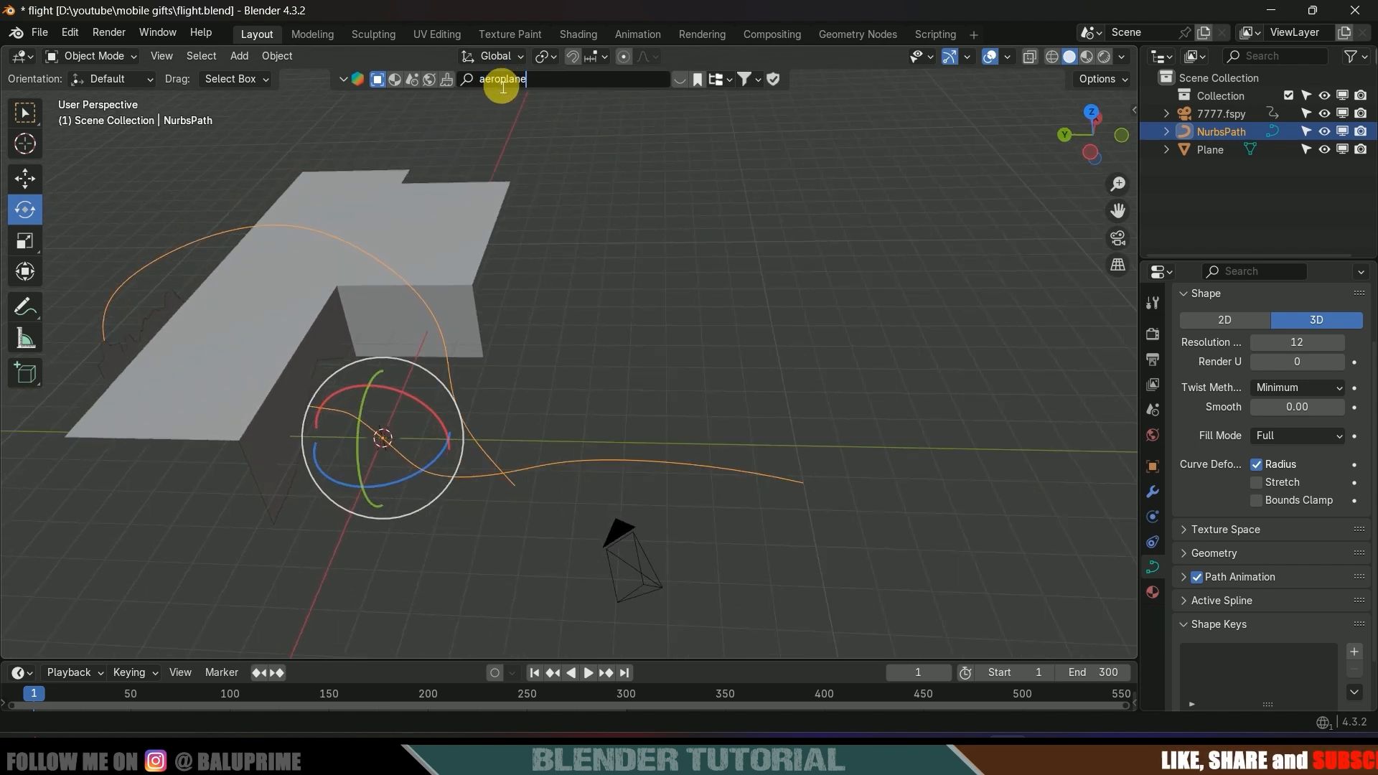
text(aeroplane)
key(Return)
mouse_move(559, 179)
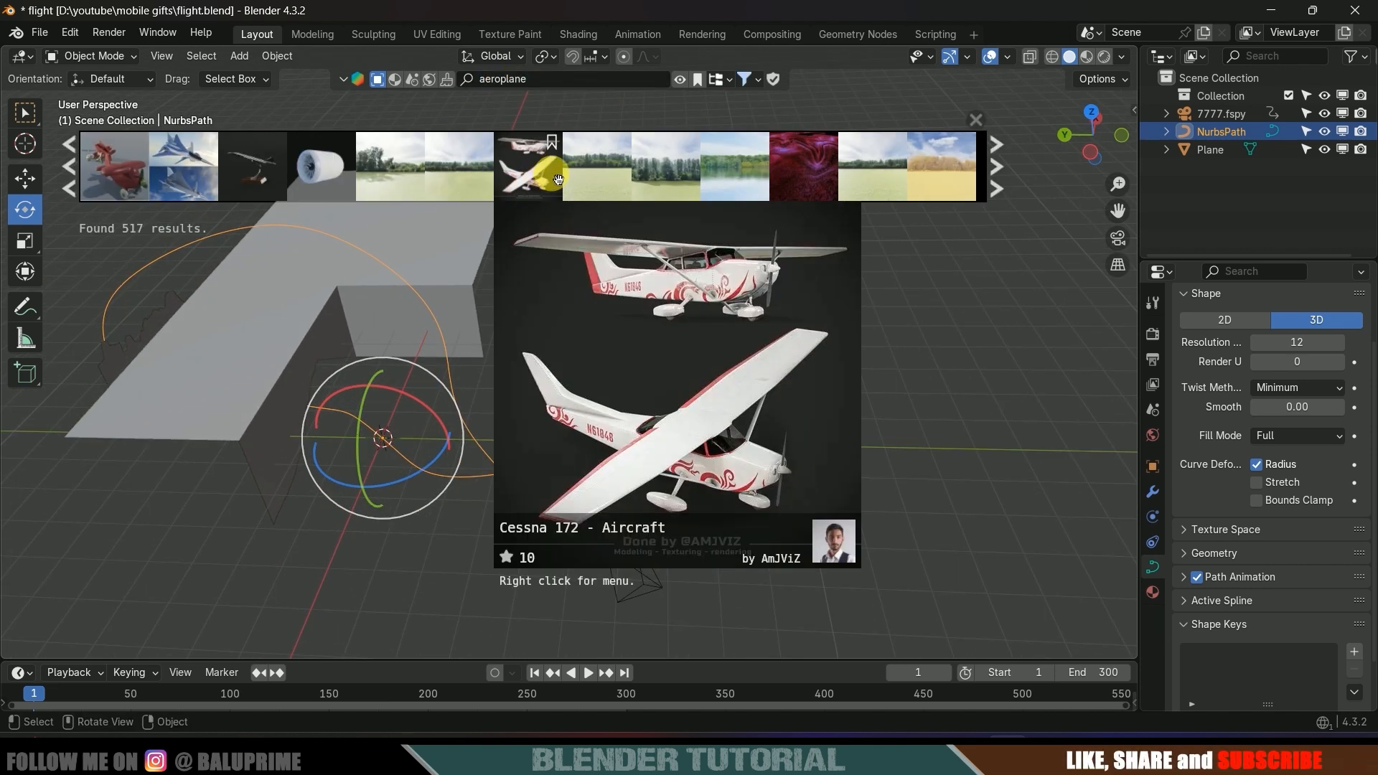
drag(558, 179, 515, 279)
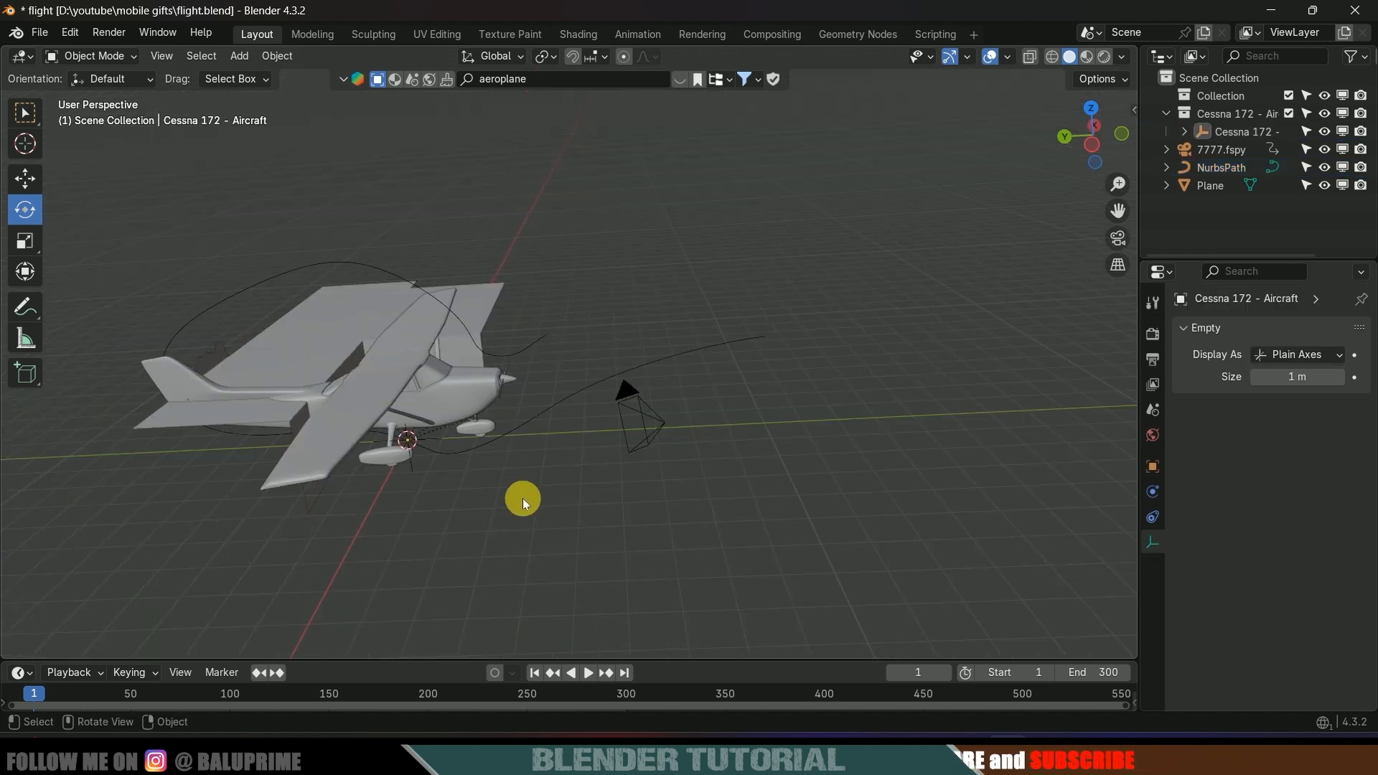
Move the aircraft's parent empty clear of the cliff to the path's outer end and scale the aircraft to roughly half size
middle_drag(523, 502, 491, 485)
click(412, 480)
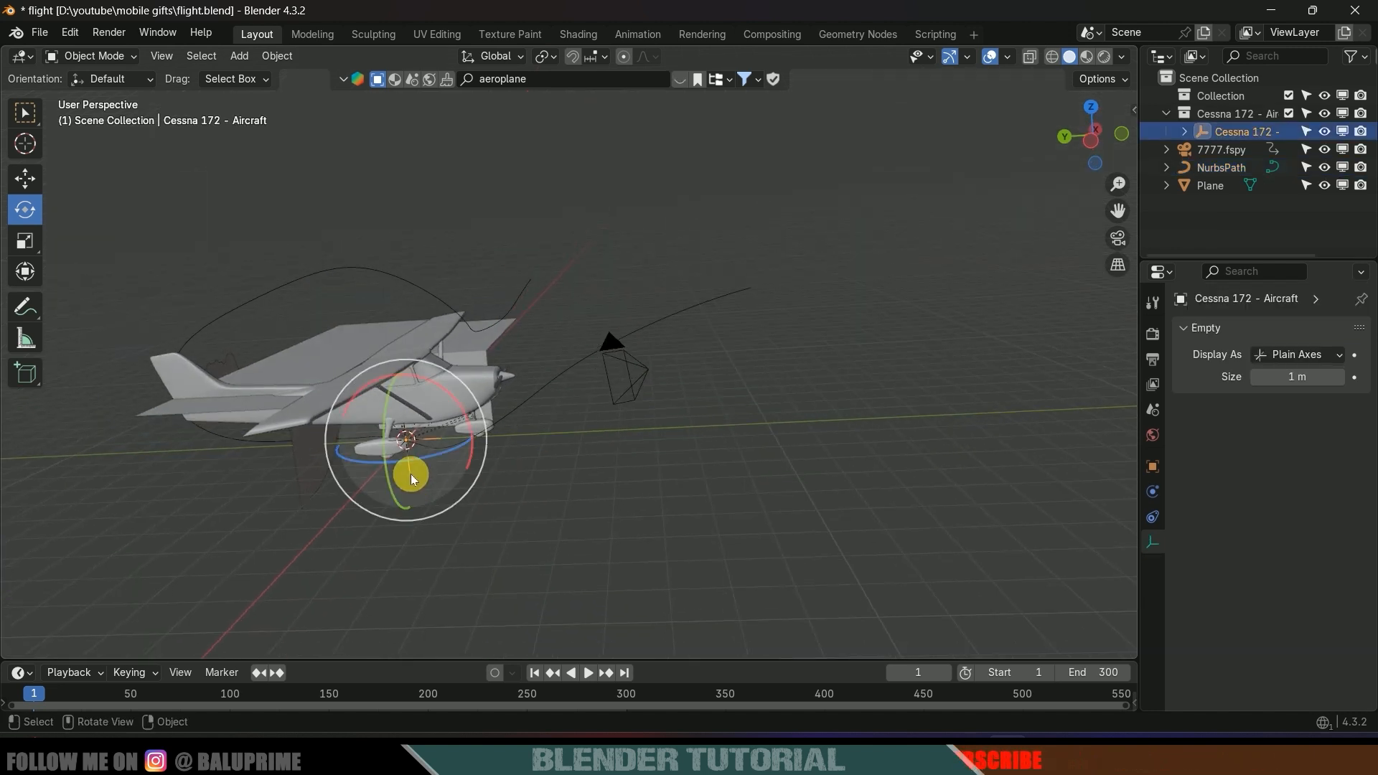
key(g)
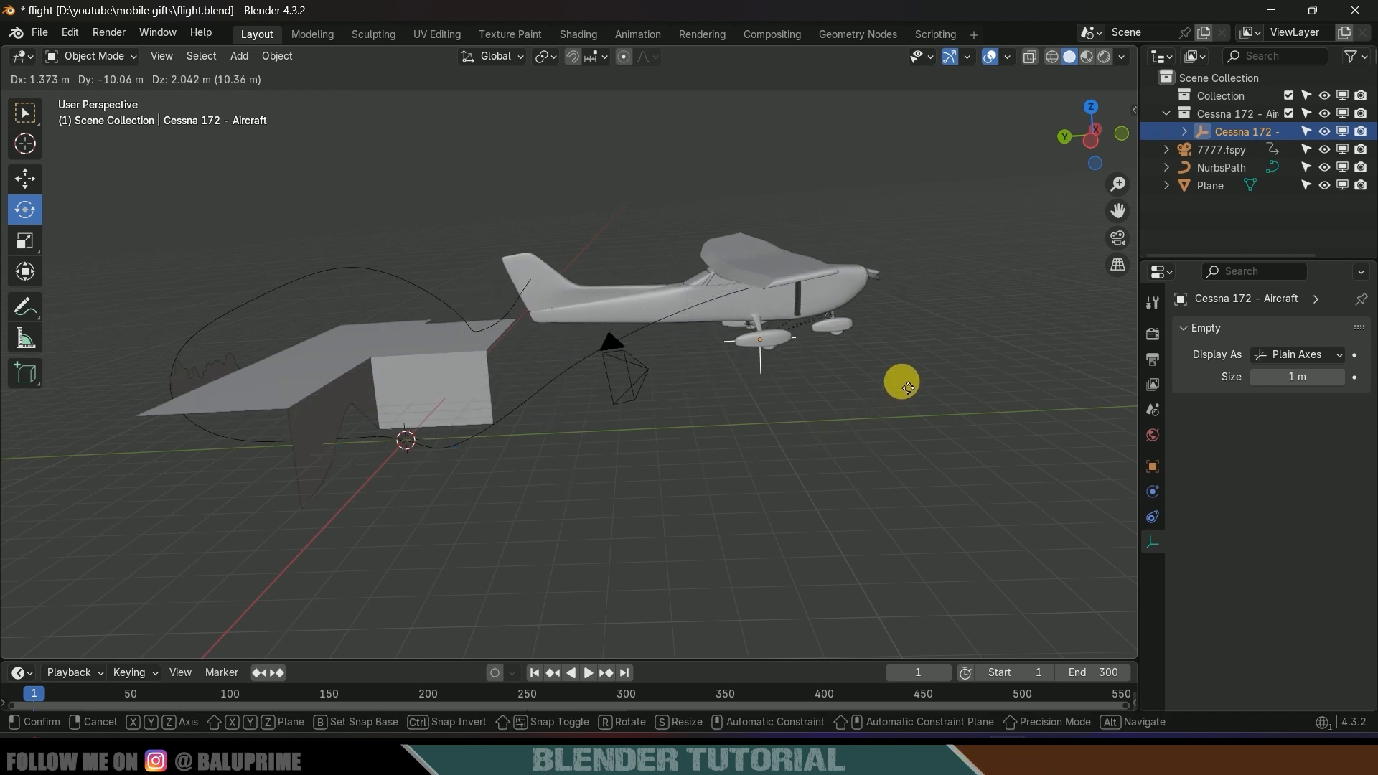
click(906, 369)
middle_drag(906, 369, 773, 444)
key(KP_7)
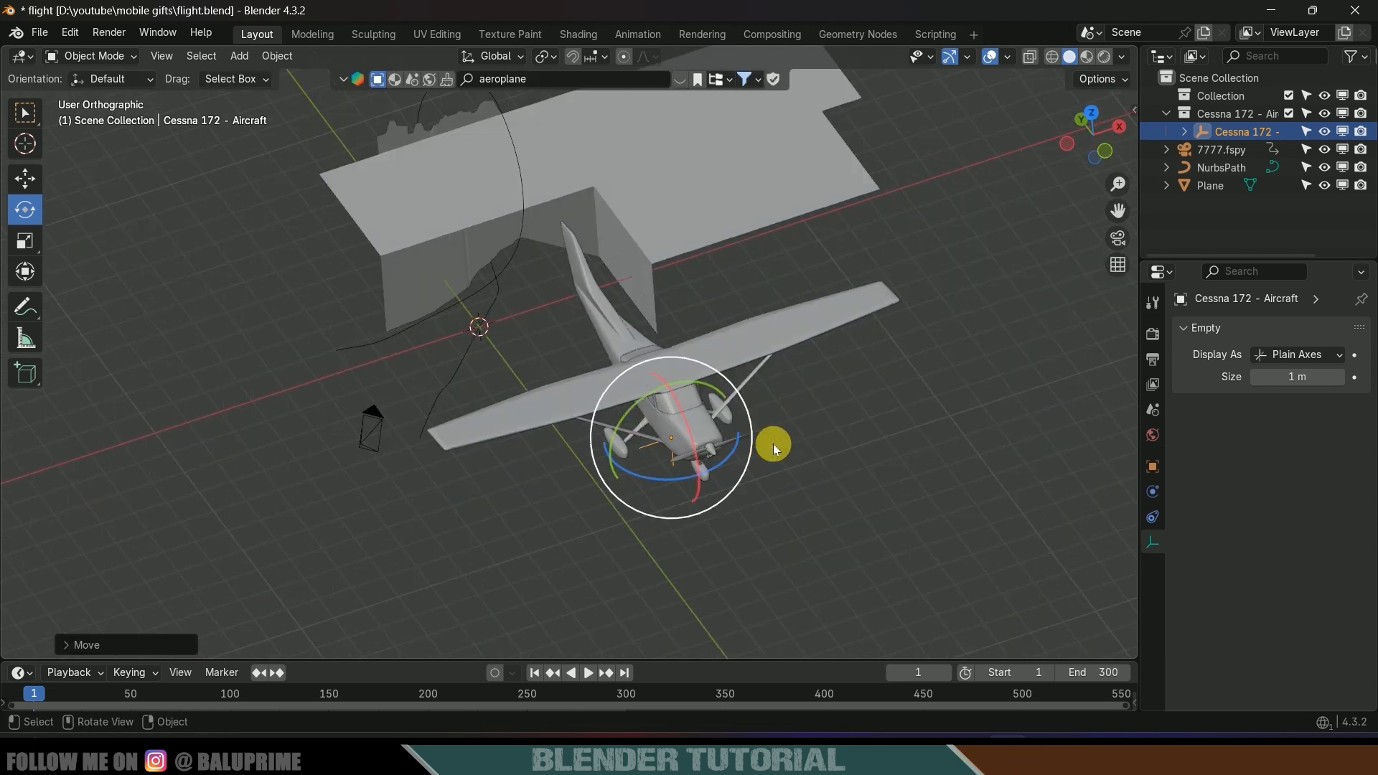
scroll(790, 417, down, 3)
scroll(444, 343, up, 2)
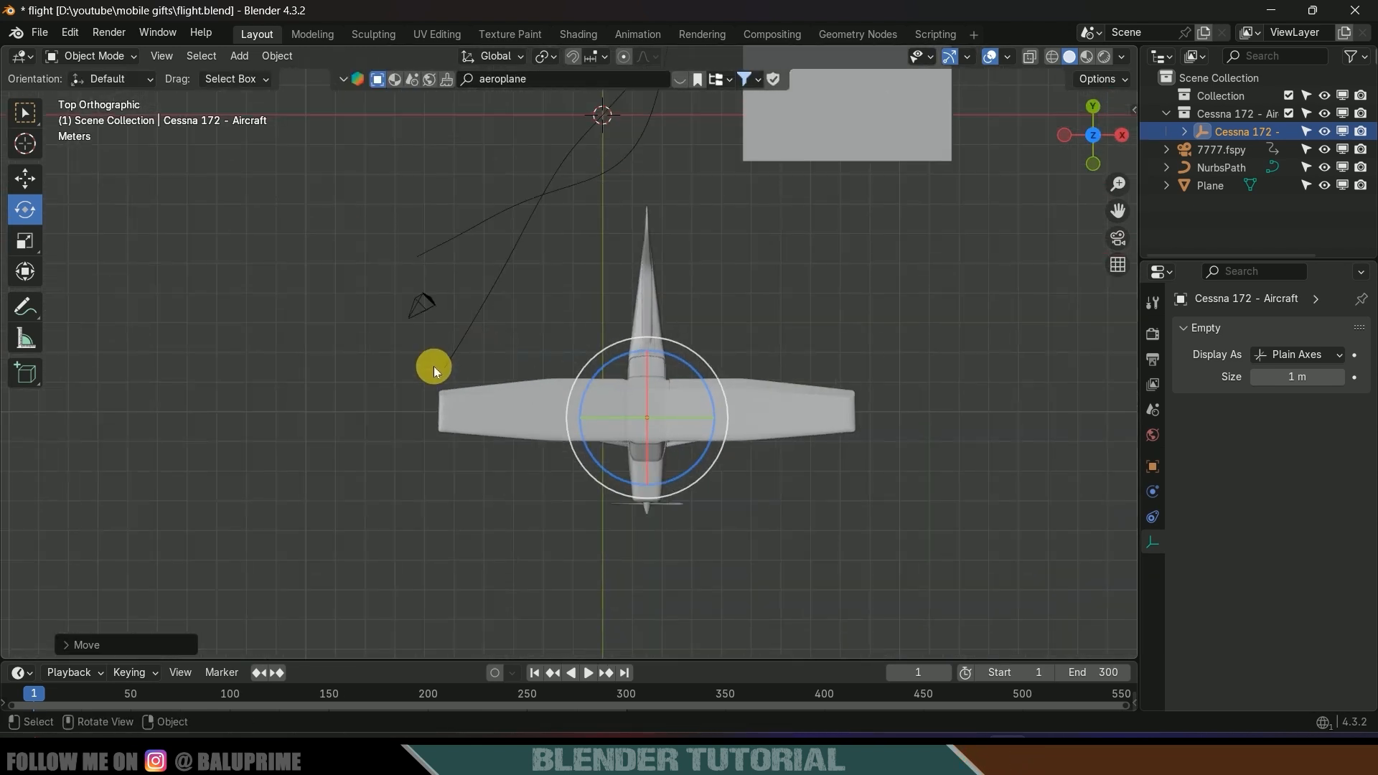
click(28, 179)
drag(738, 402, 527, 410)
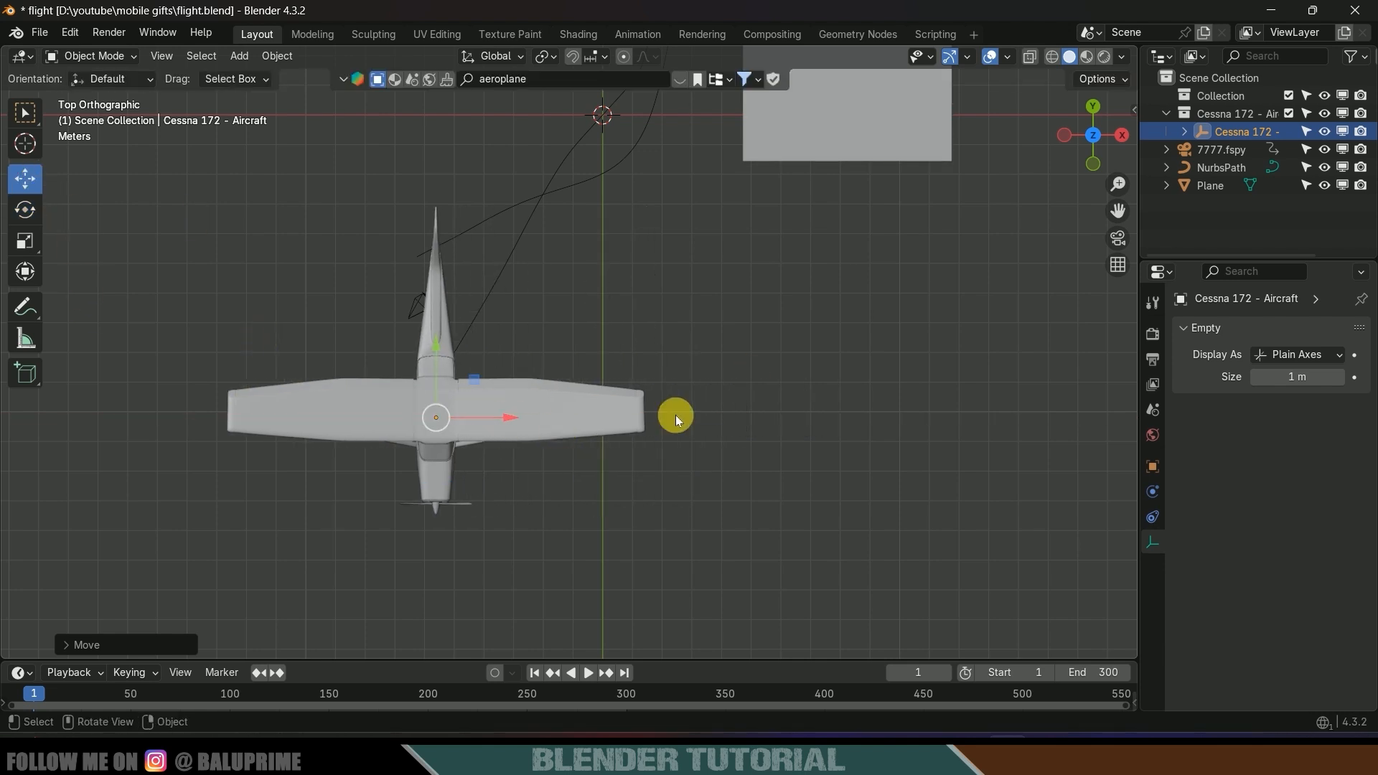
key(s)
click(623, 405)
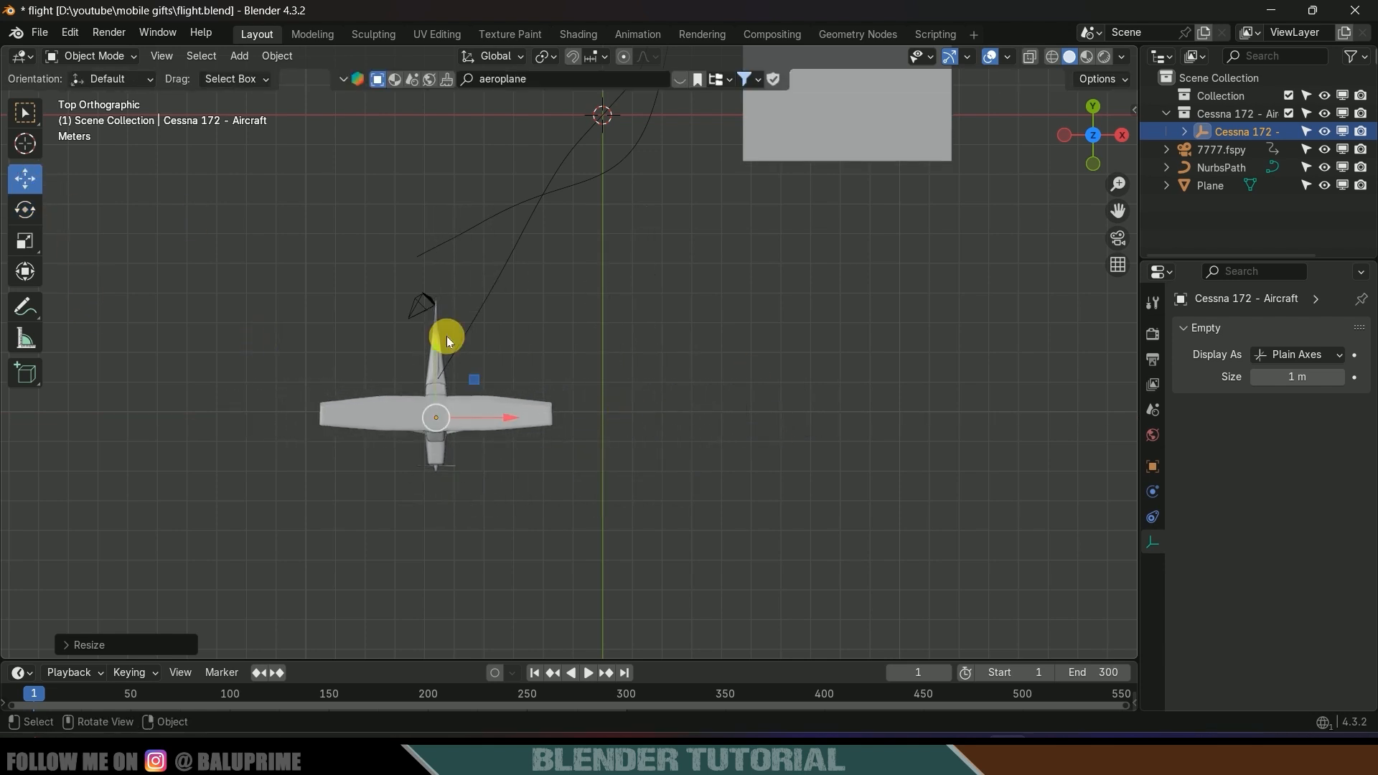
Rotate the aircraft around Z so its nose points towards the arch, and raise it slightly to the path's height
click(40, 218)
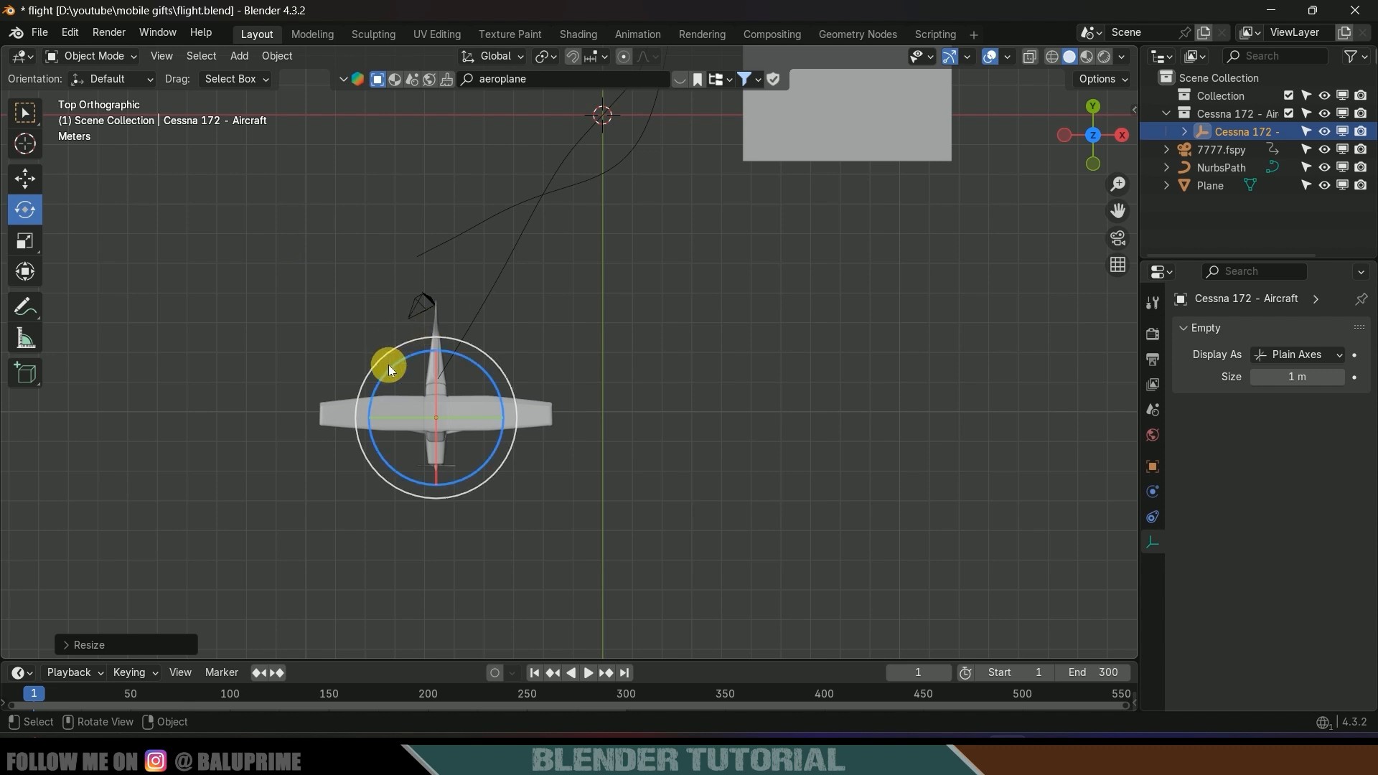
drag(389, 365, 485, 490)
middle_drag(486, 490, 178, 322)
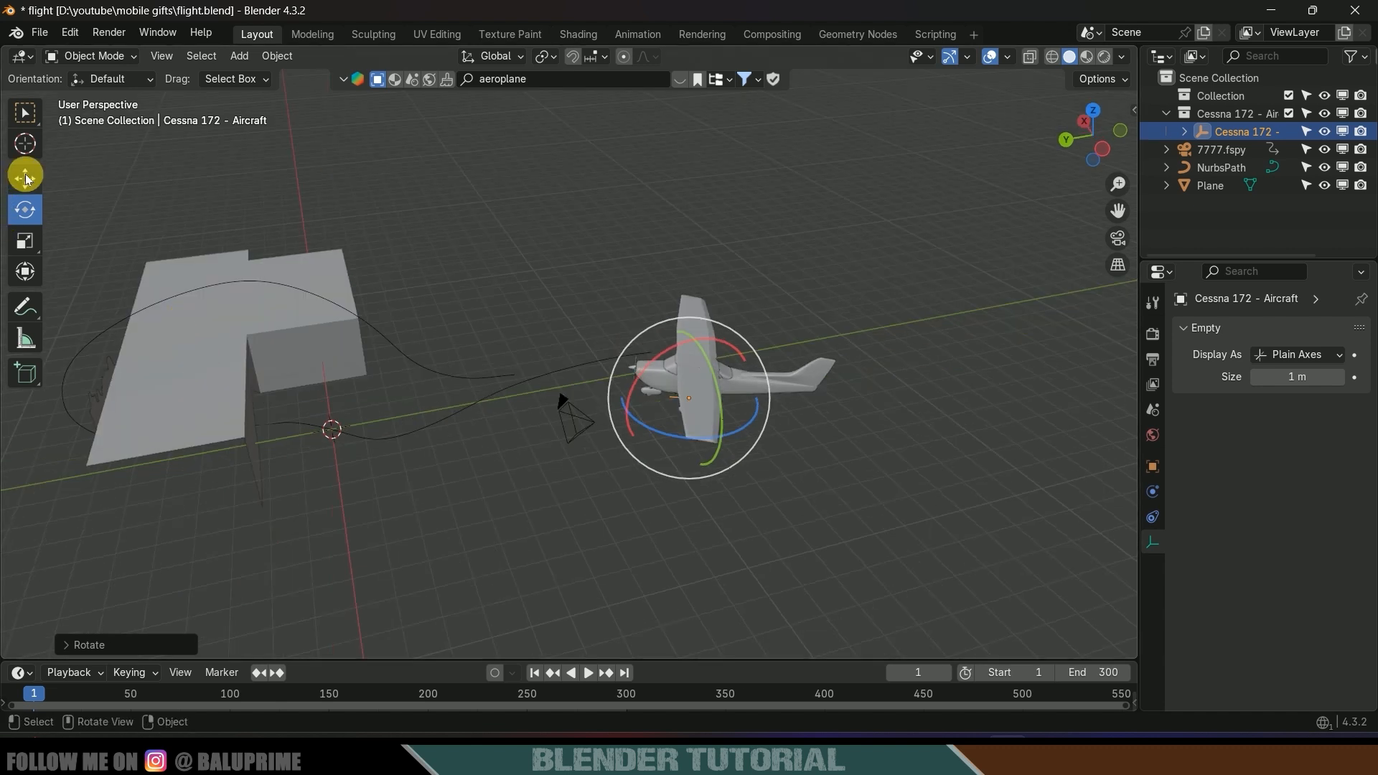
click(25, 178)
drag(692, 329, 679, 301)
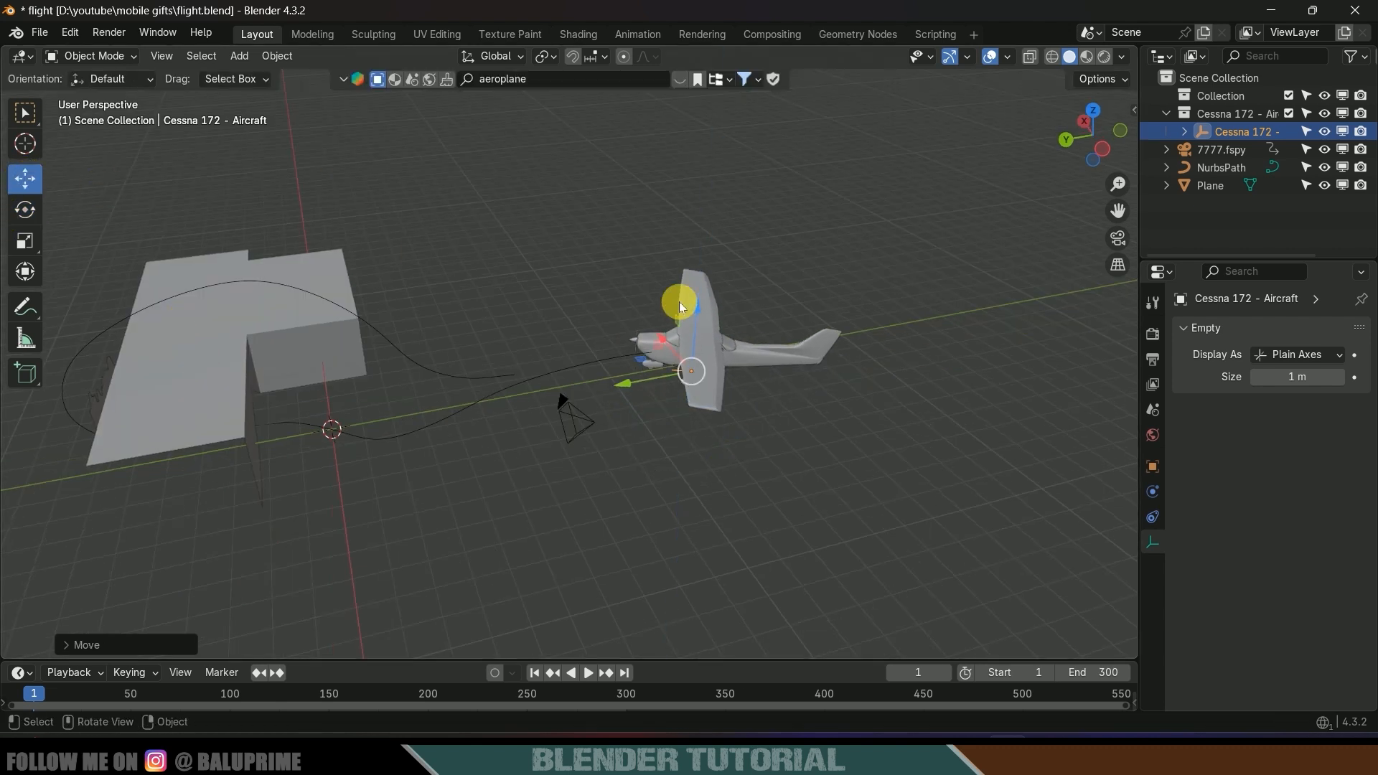
key(KP_0)
scroll(774, 407, down, 2)
middle_drag(774, 407, 851, 432)
scroll(824, 441, down, 4)
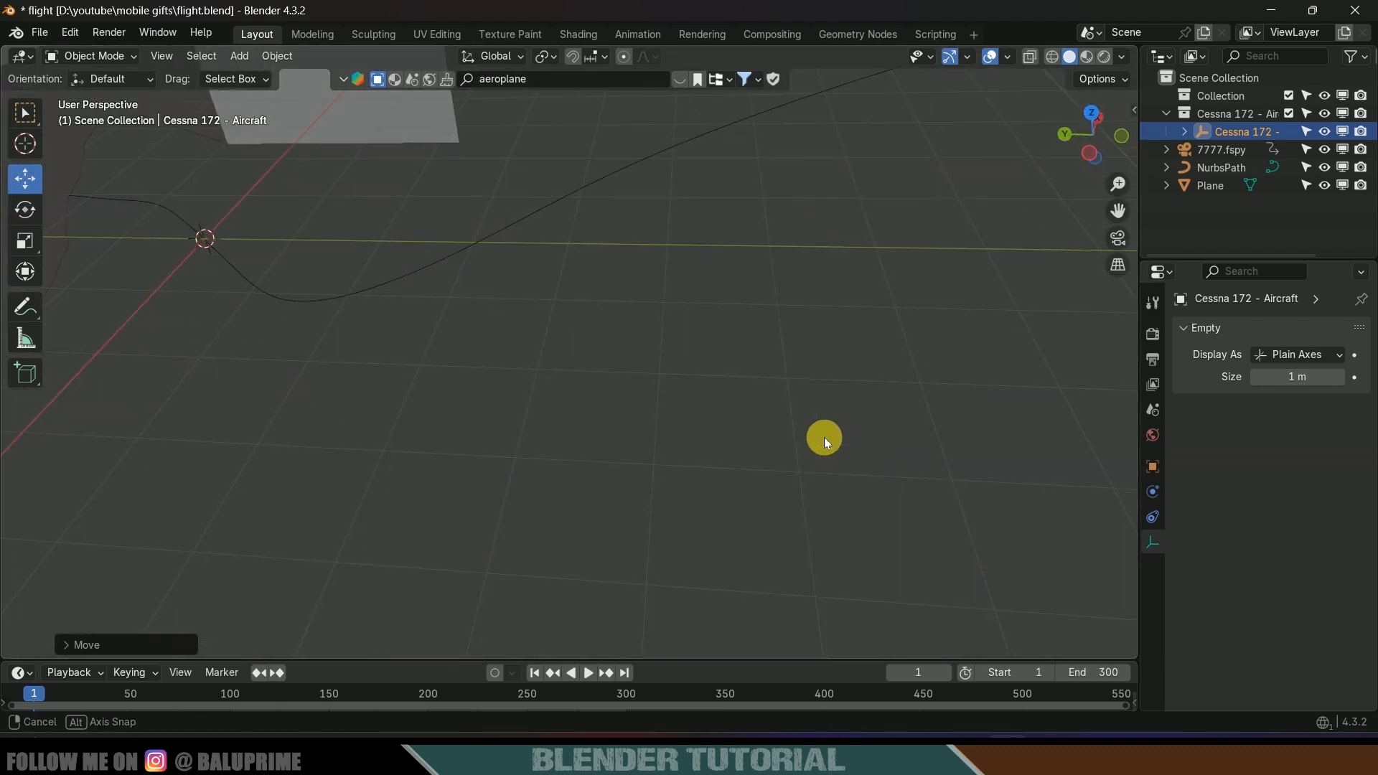
scroll(825, 446, down, 3)
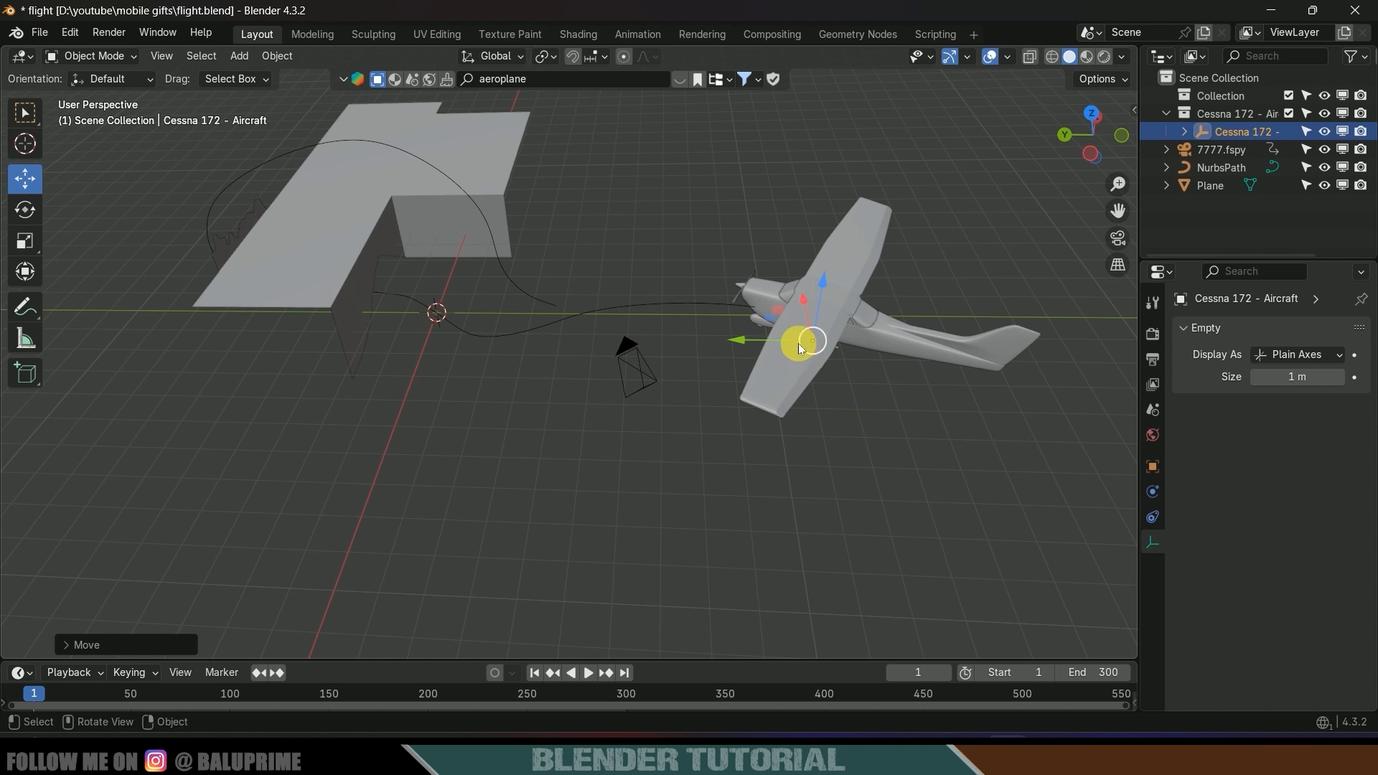
Scale the aircraft down to fit the arch opening, checking it there through the camera, and move it back out beyond the path's end
middle_drag(798, 343, 682, 460)
scroll(682, 459, up, 3)
key(s)
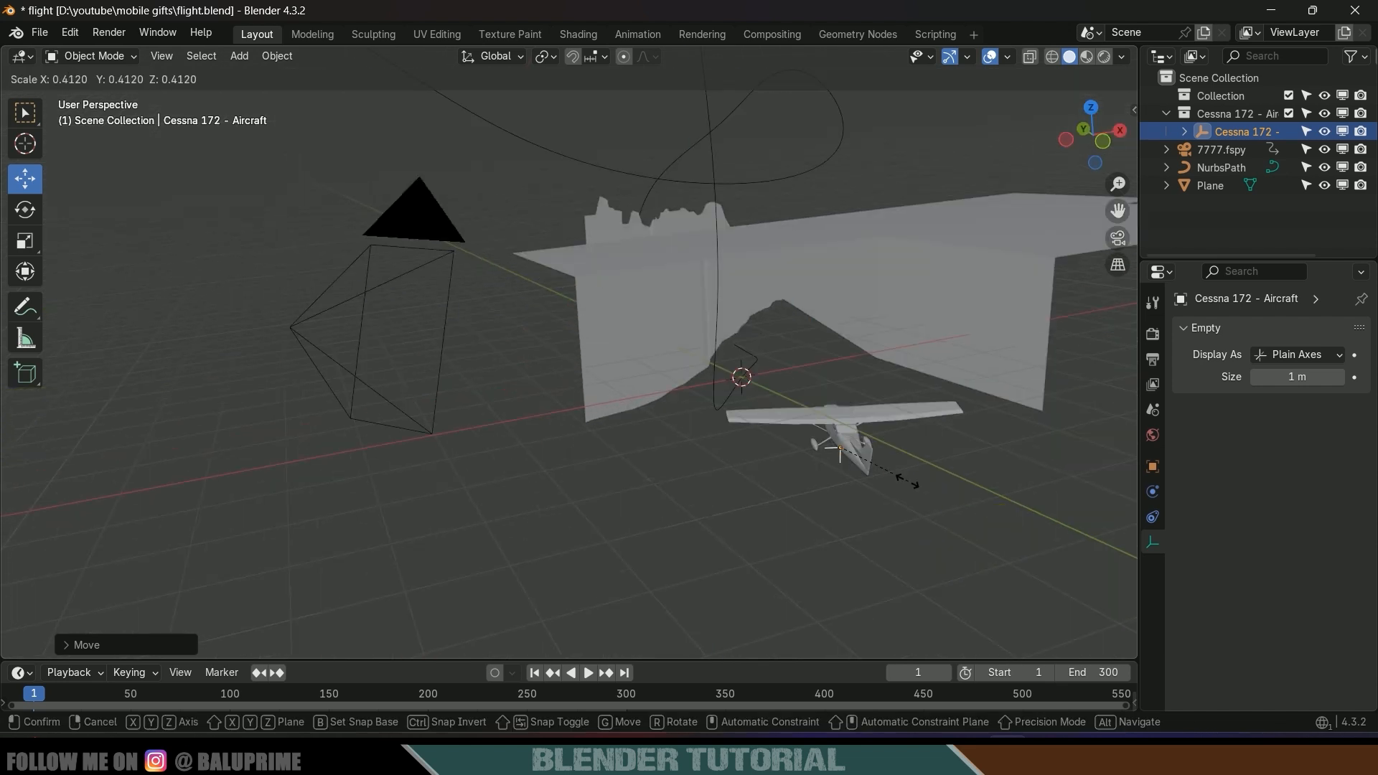
click(883, 469)
middle_drag(862, 459, 725, 430)
drag(616, 385, 634, 381)
key(s)
click(646, 402)
middle_drag(668, 410, 432, 518)
key(KP_0)
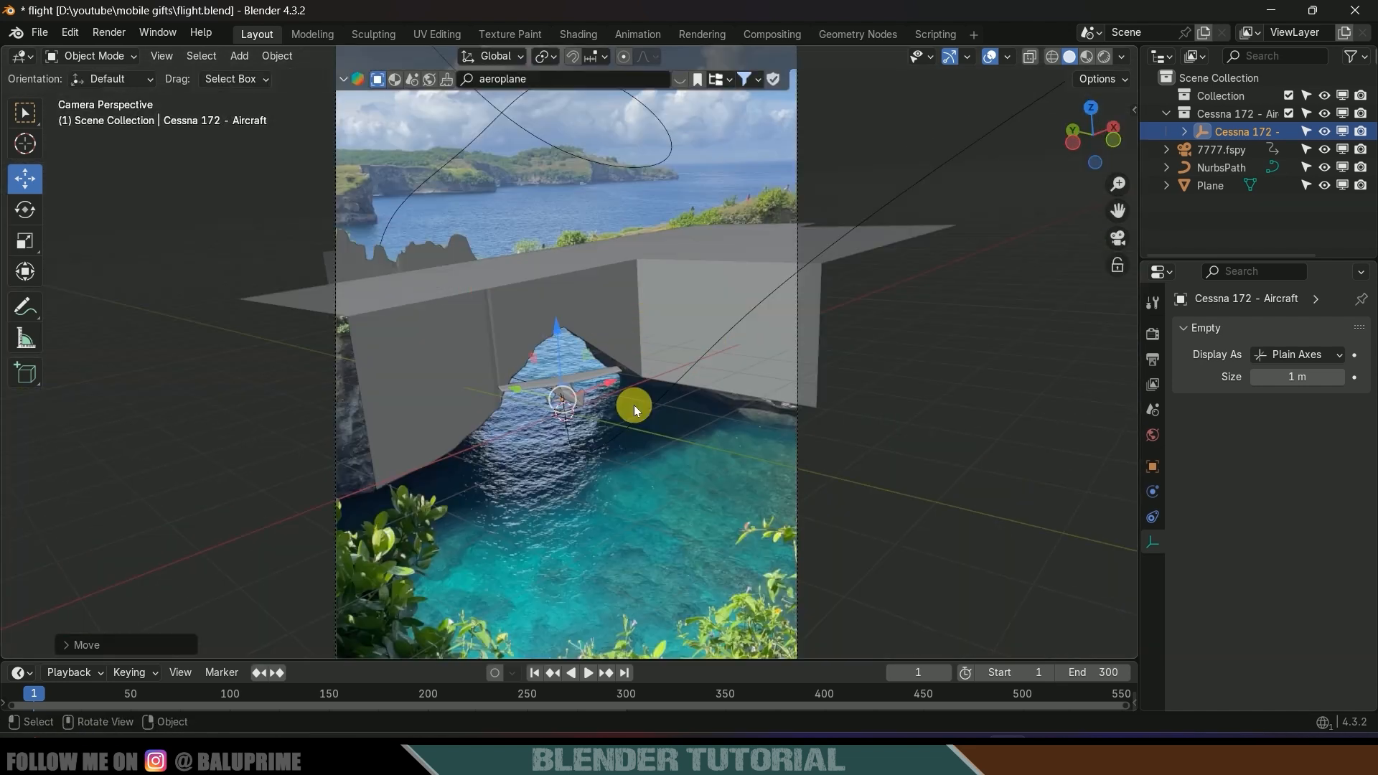
scroll(670, 441, down, 2)
middle_drag(644, 472, 619, 528)
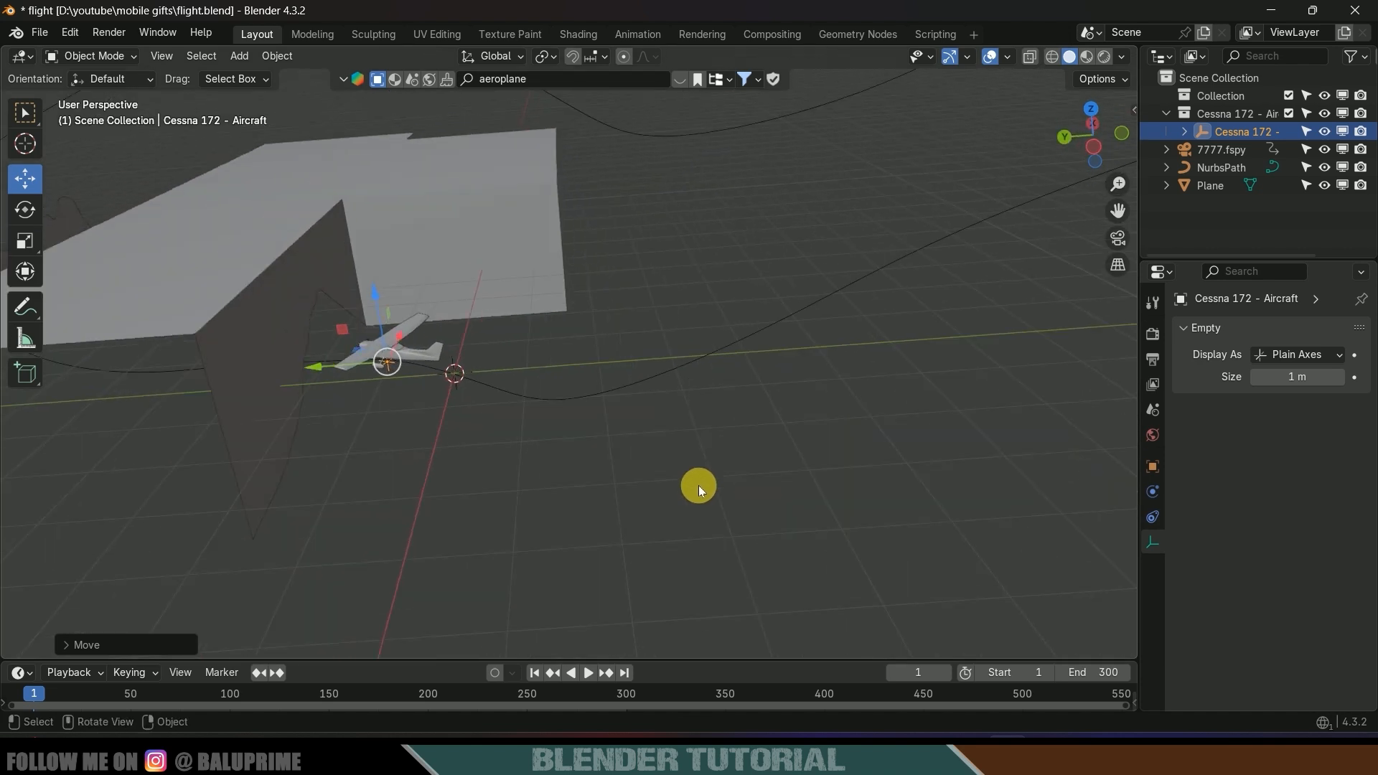
drag(356, 424, 873, 467)
middle_drag(873, 466, 680, 467)
In Edit Mode, select the path's outermost control point beside the aircraft and snap the 3D cursor to it
click(549, 348)
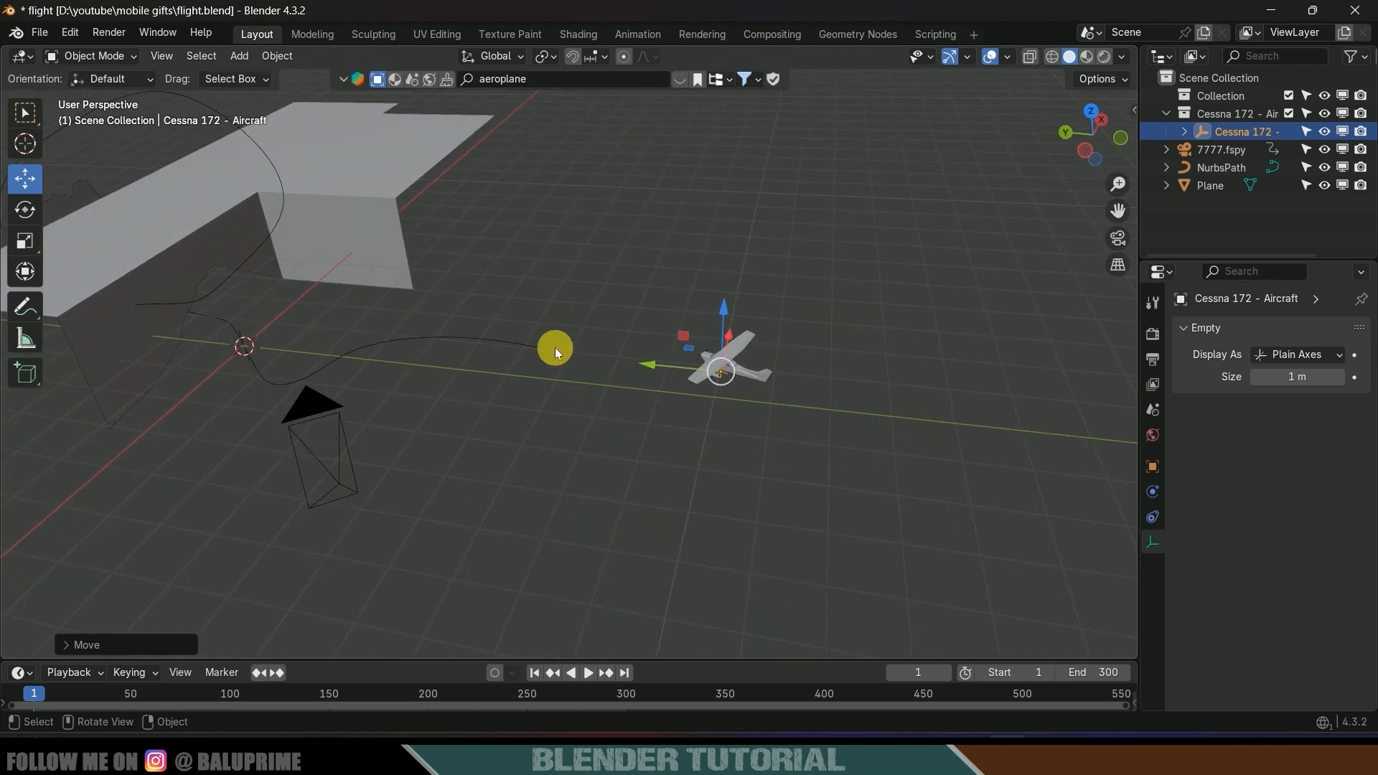
key(Tab)
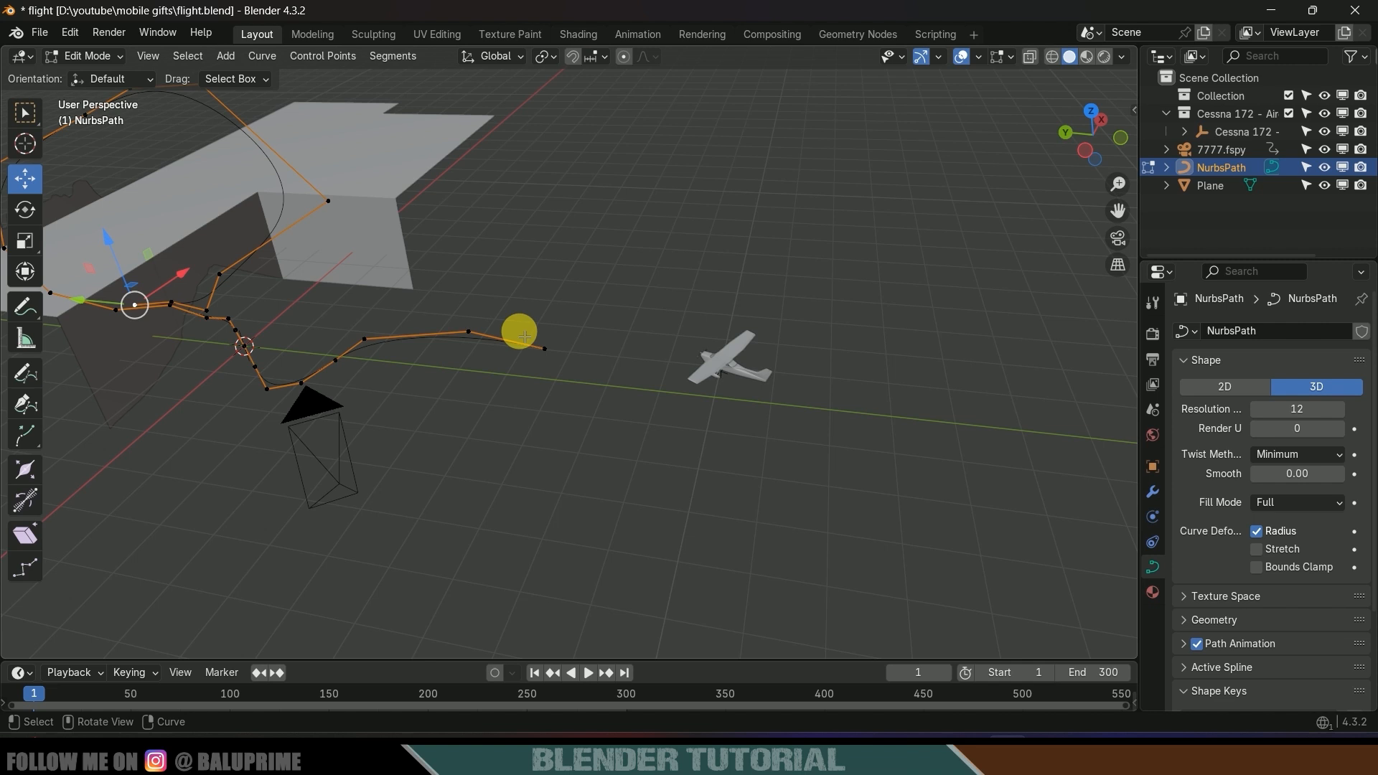
drag(519, 308, 583, 451)
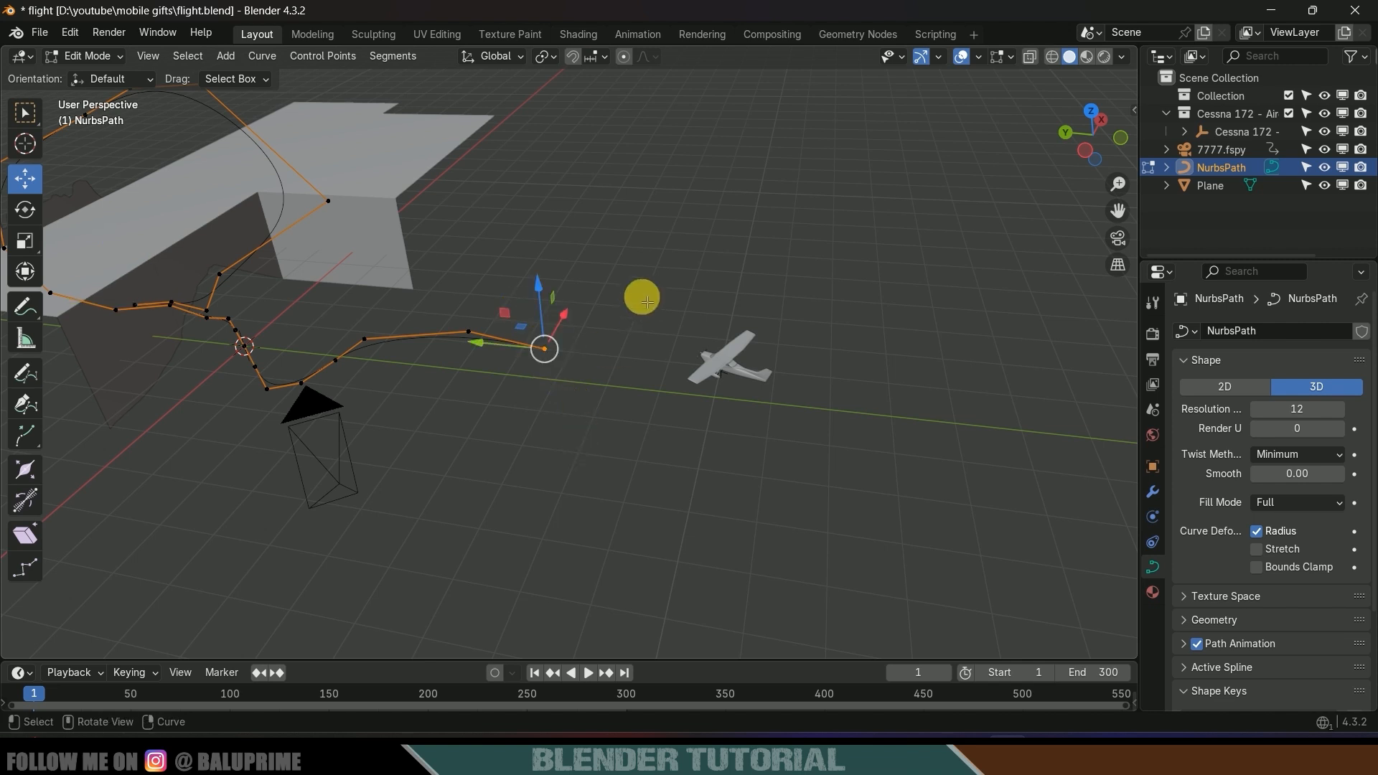
key(shift+s)
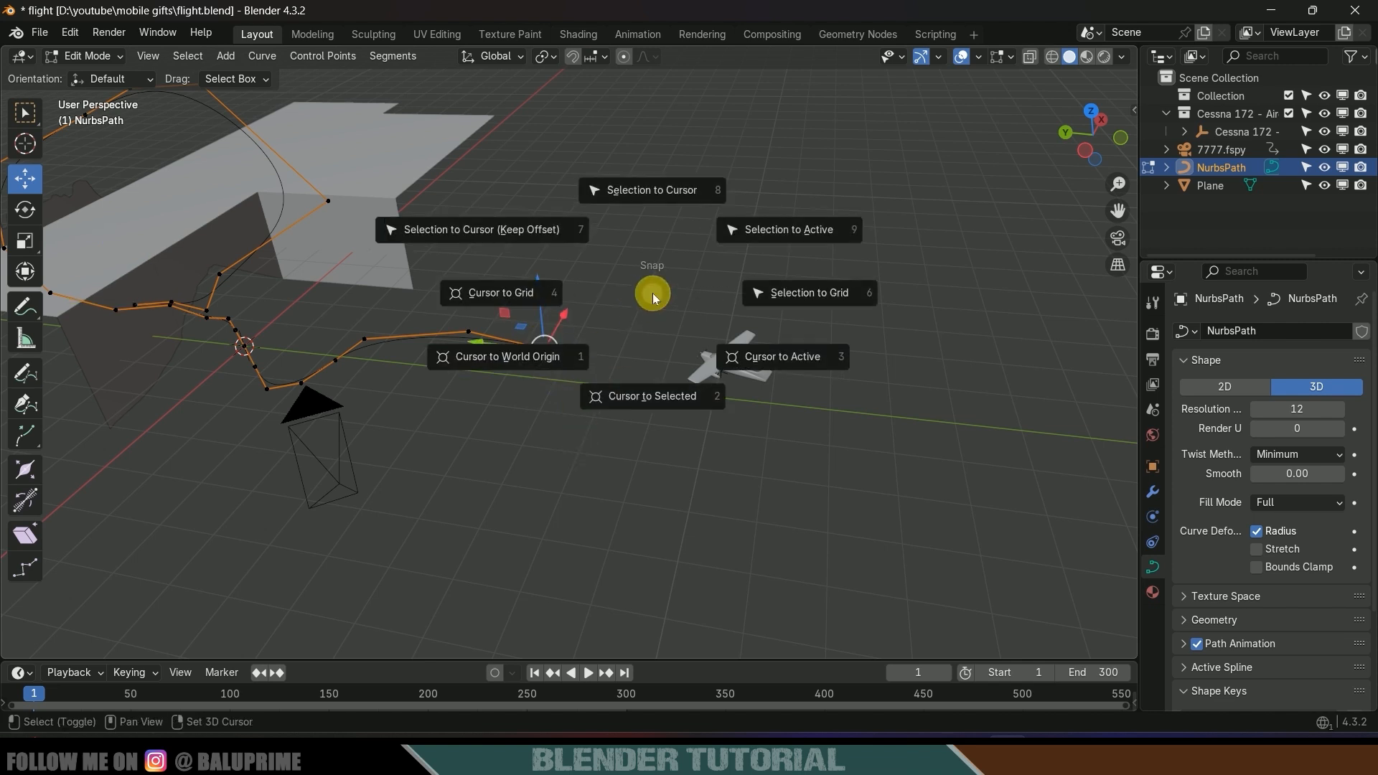
click(615, 391)
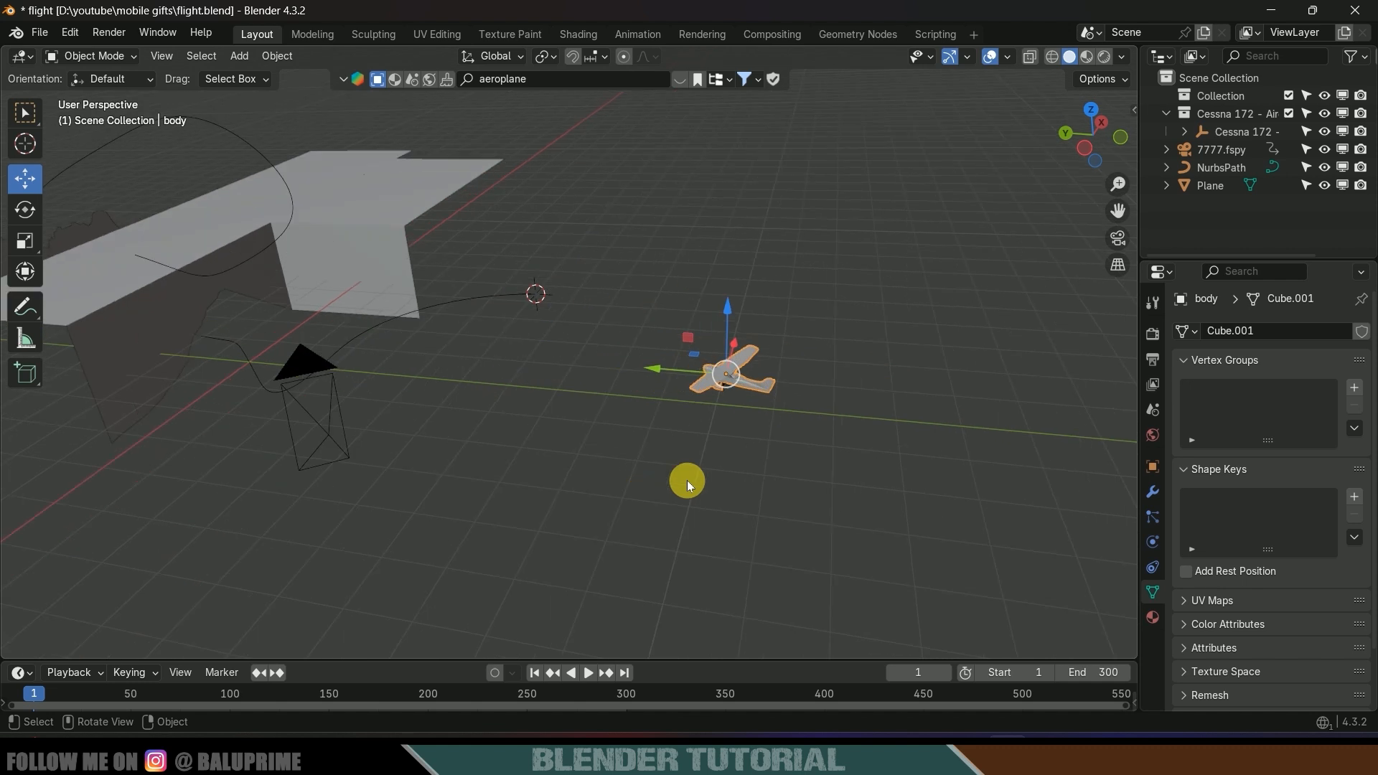
Snap the aircraft's parent empty to the 3D cursor at the path's end point
middle_drag(687, 481, 830, 387)
click(759, 430)
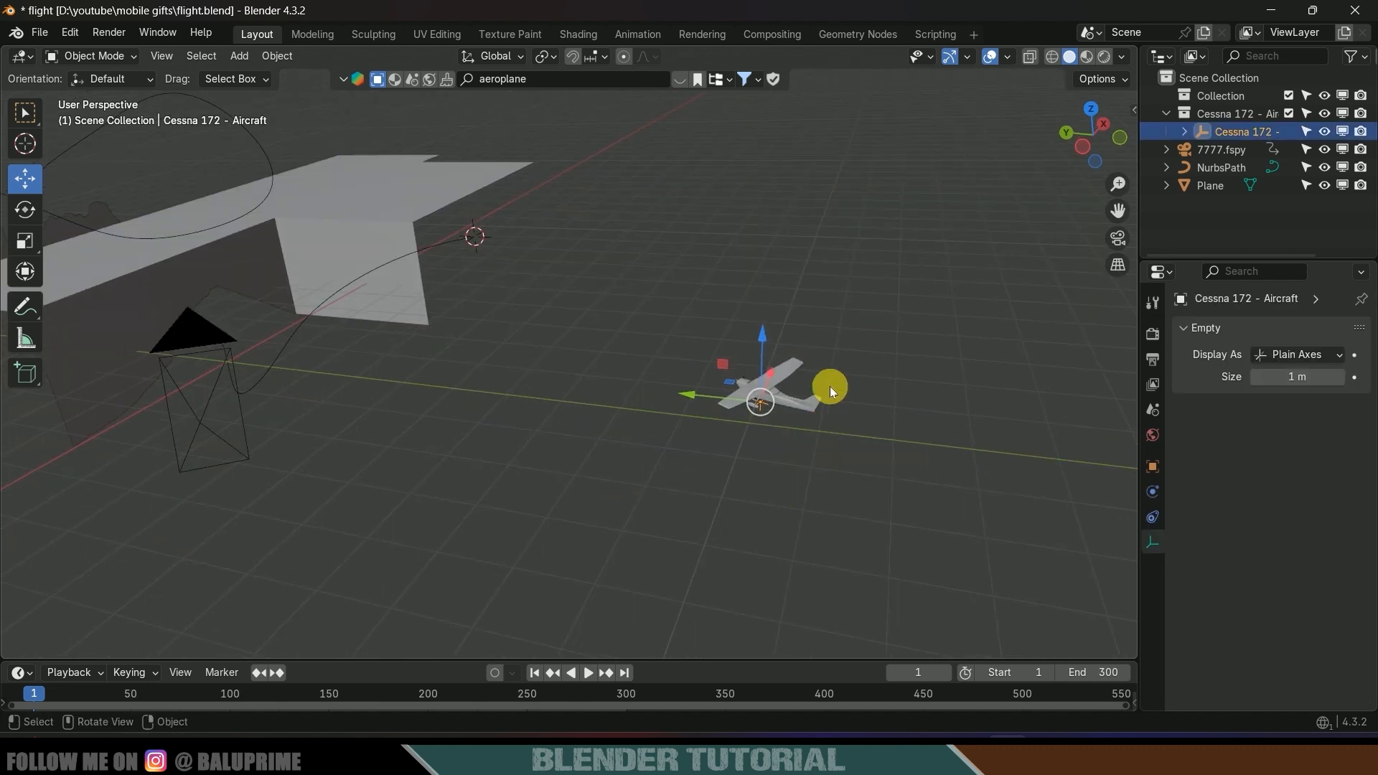
key(shift+s)
click(808, 289)
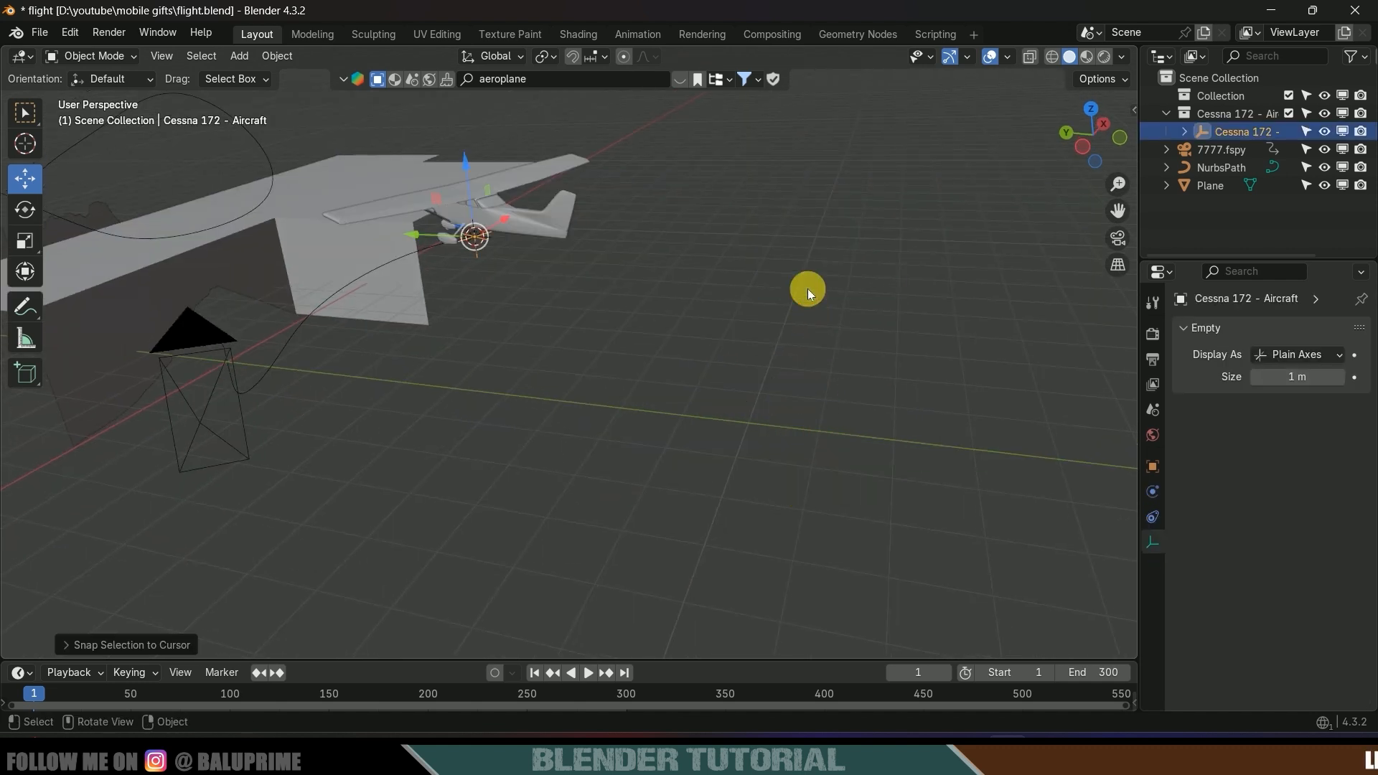
In top view, rotate the aircraft around Z until its nose lines up with the path direction
middle_drag(584, 376, 758, 437)
key(KP_7)
click(25, 209)
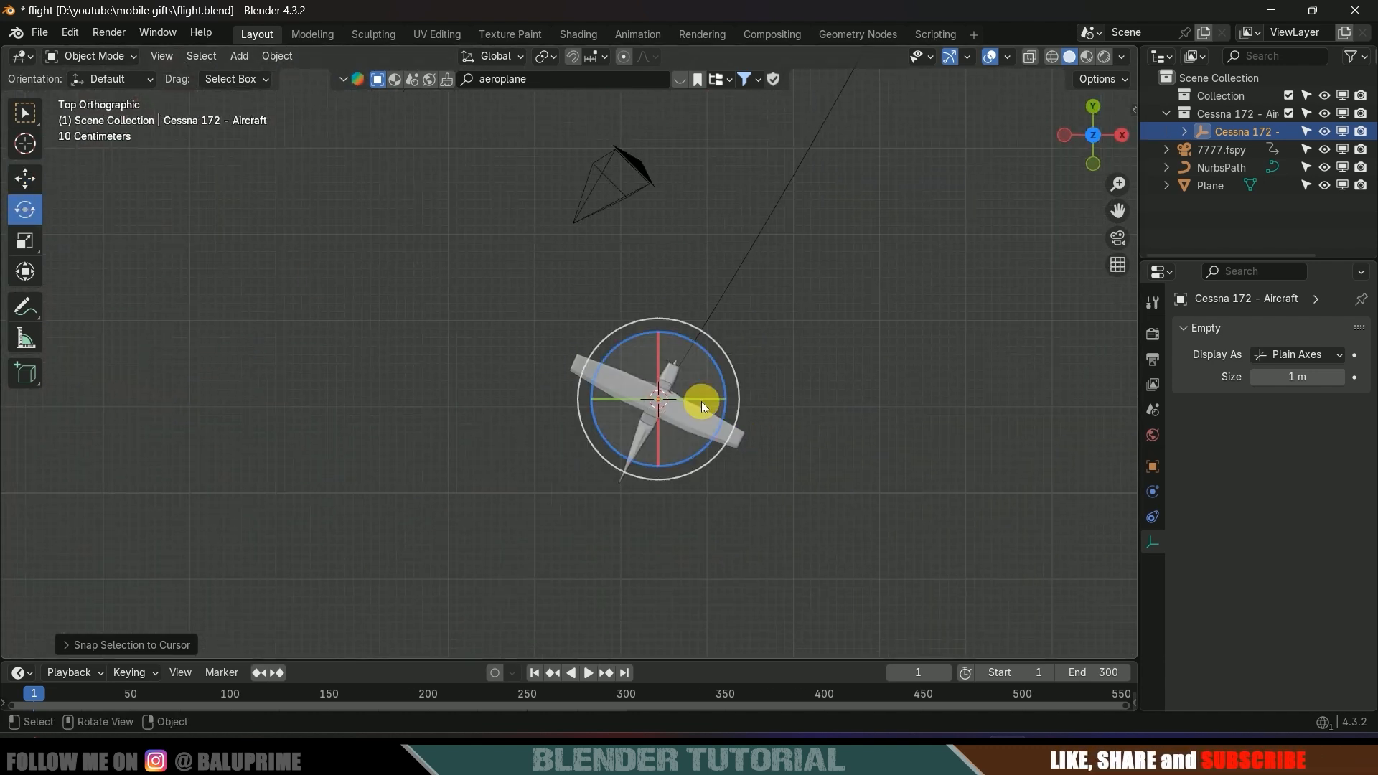
drag(709, 428, 693, 487)
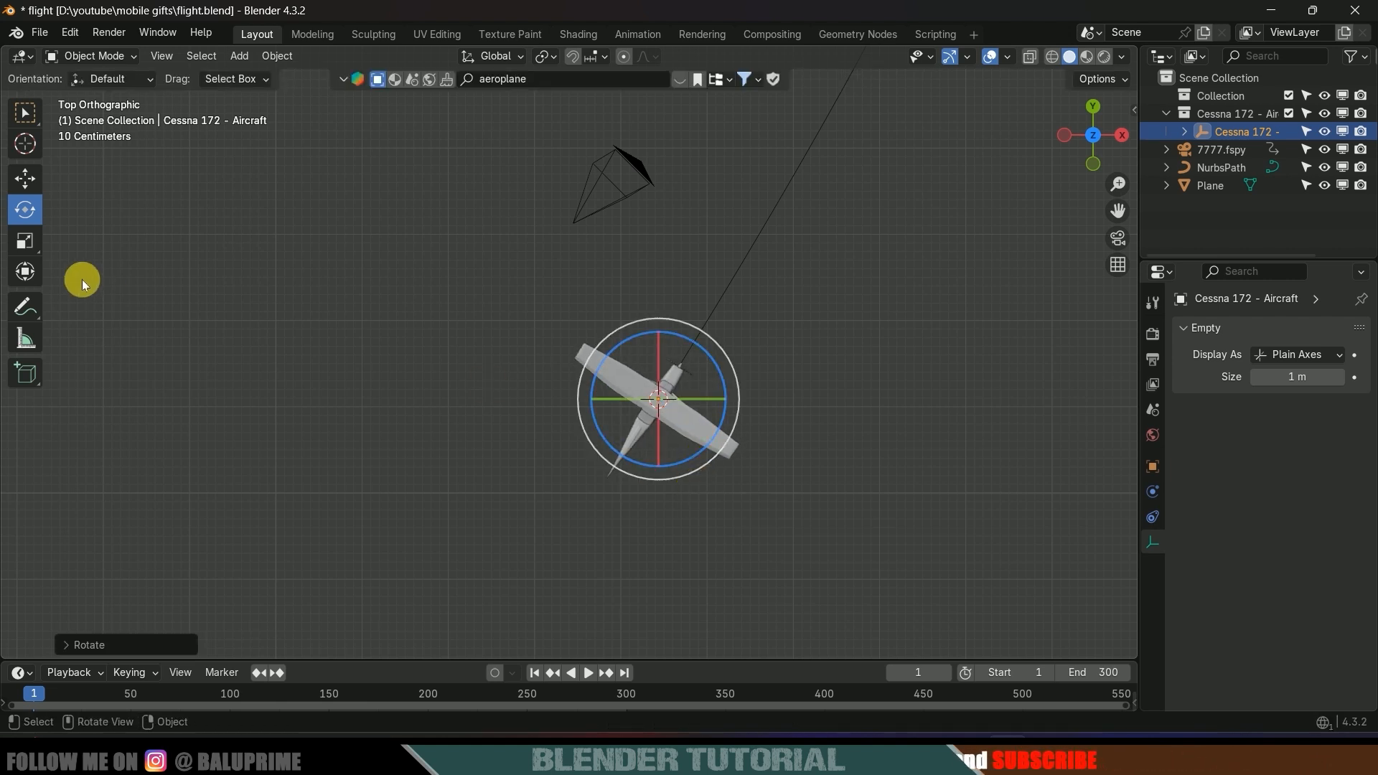
middle_drag(323, 337, 695, 386)
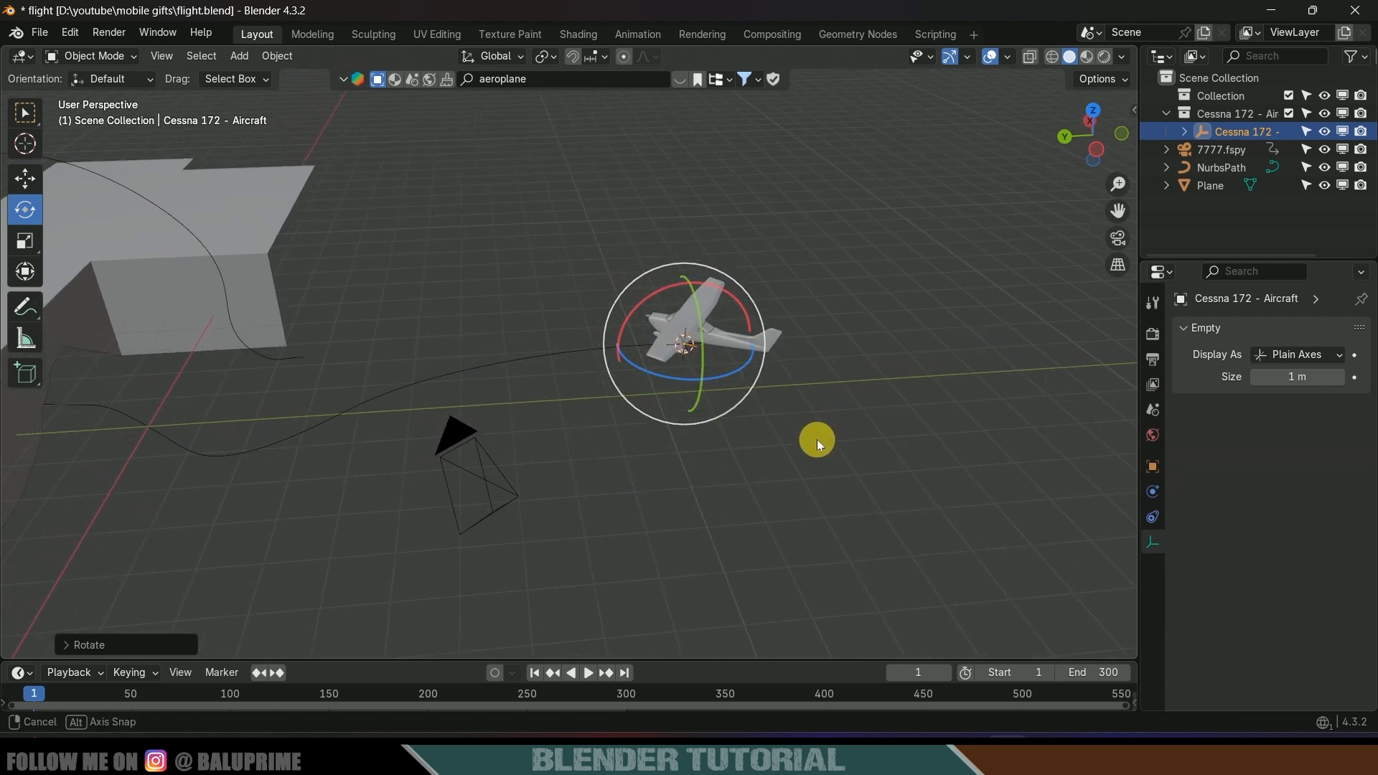
middle_drag(817, 440, 804, 496)
scroll(804, 496, up, 8)
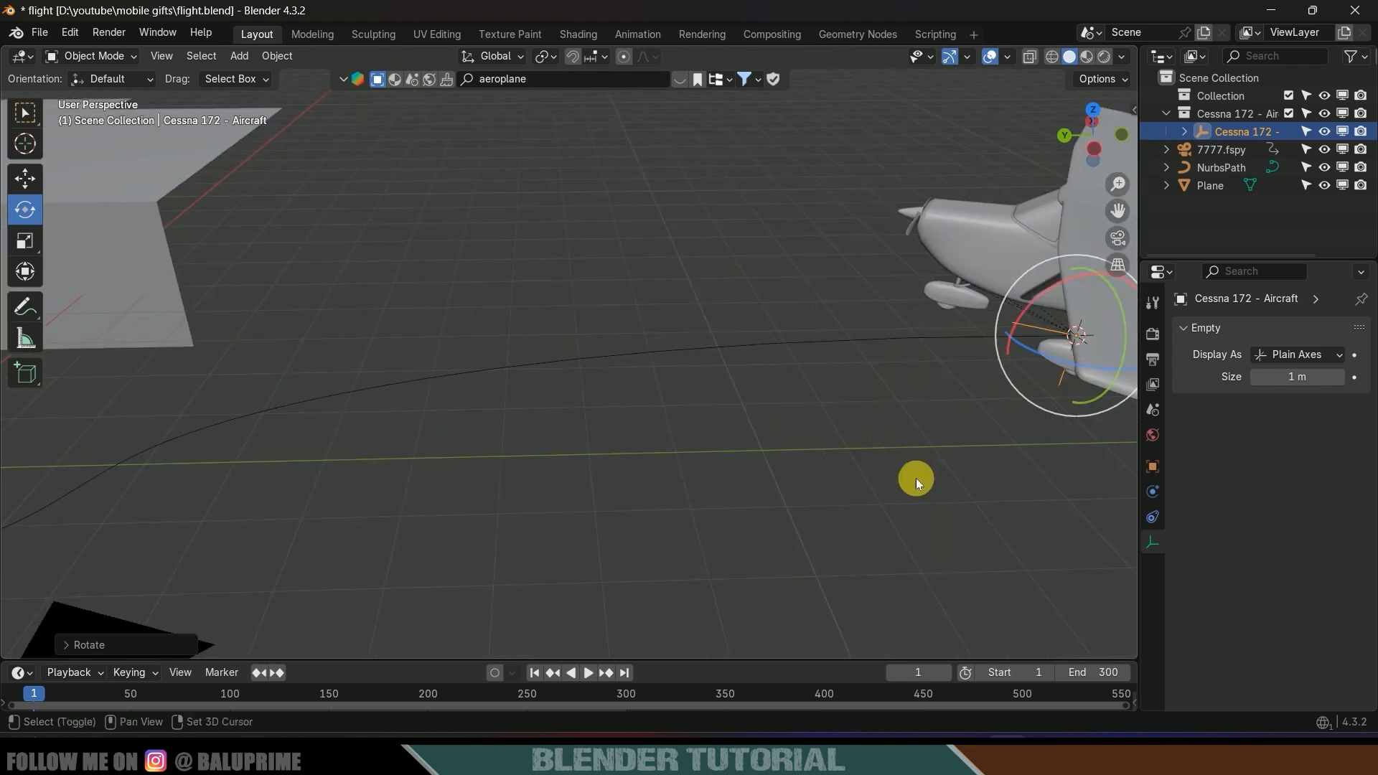
shift+middle_drag(916, 478, 567, 451)
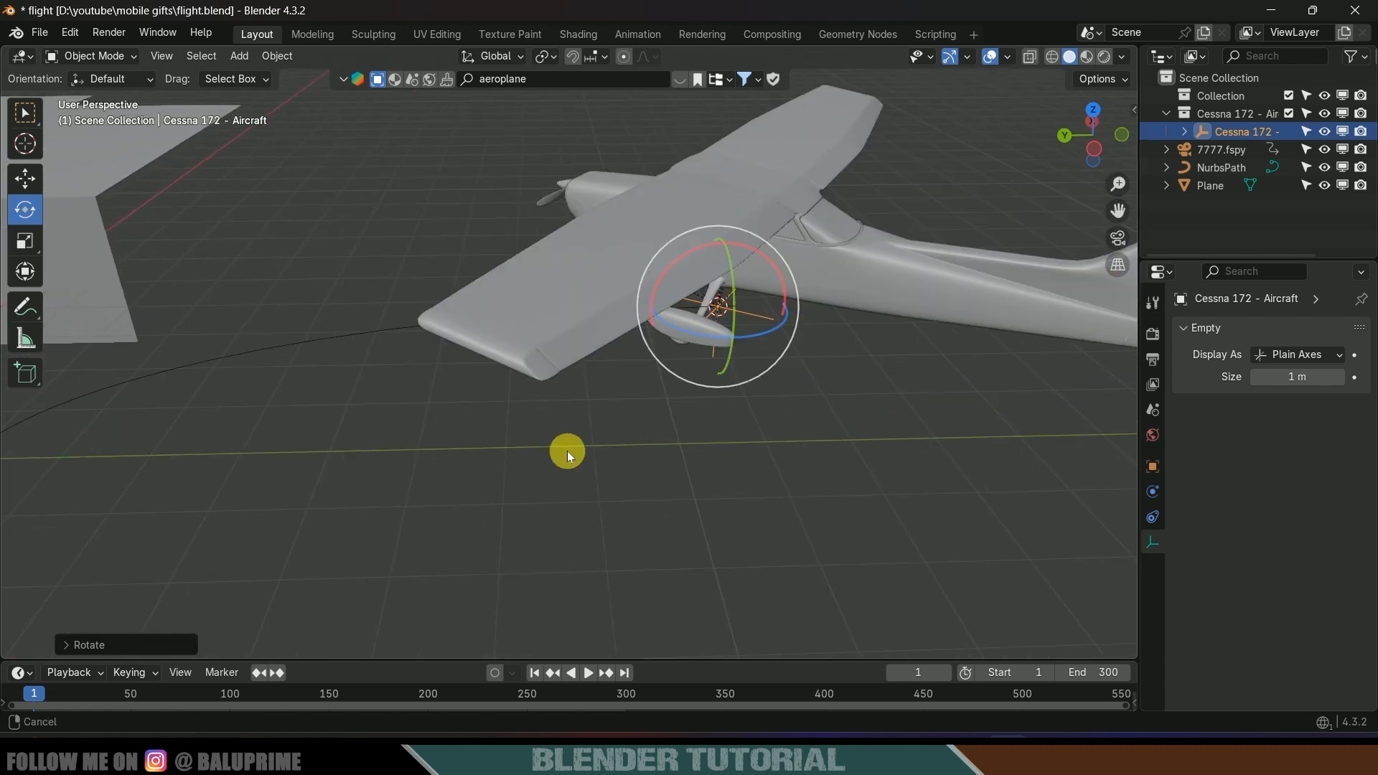
click(825, 463)
click(763, 312)
key(g)
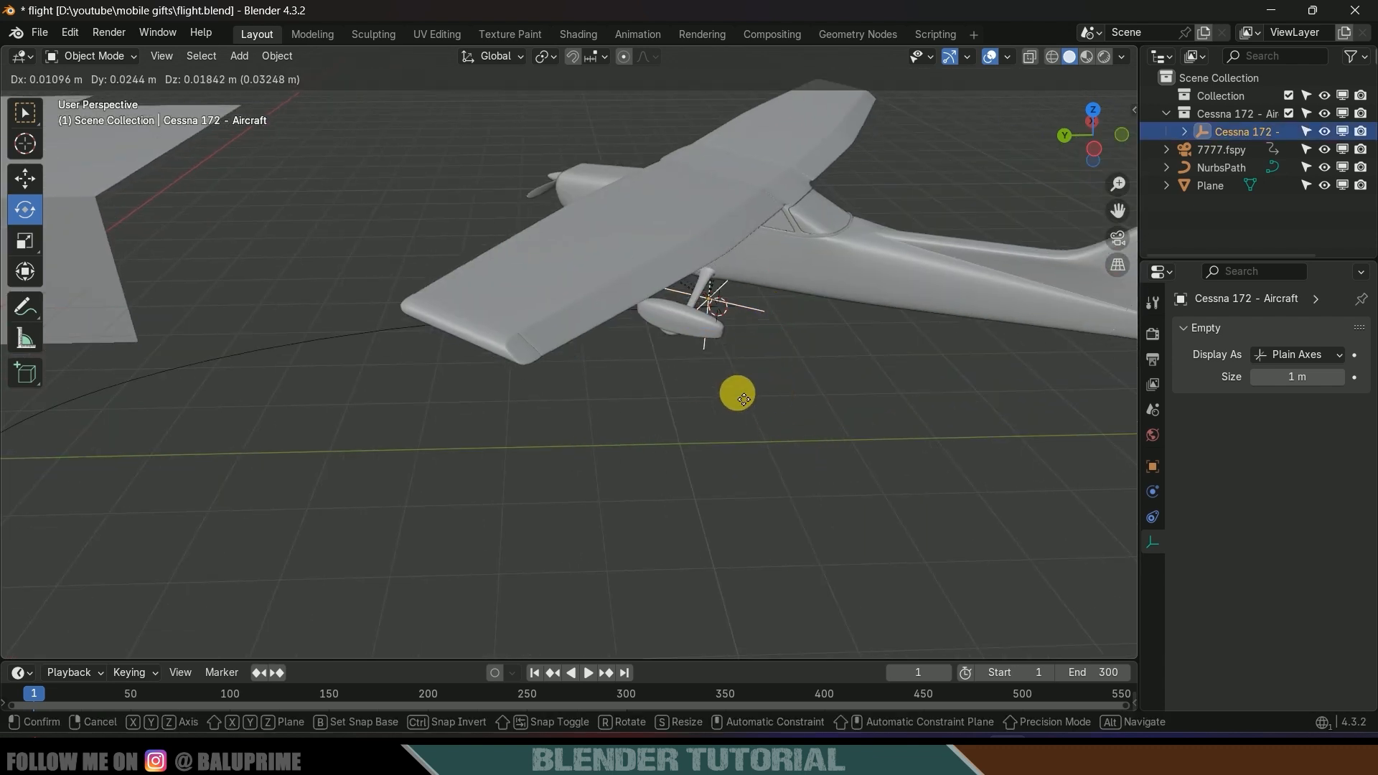
right_click(838, 412)
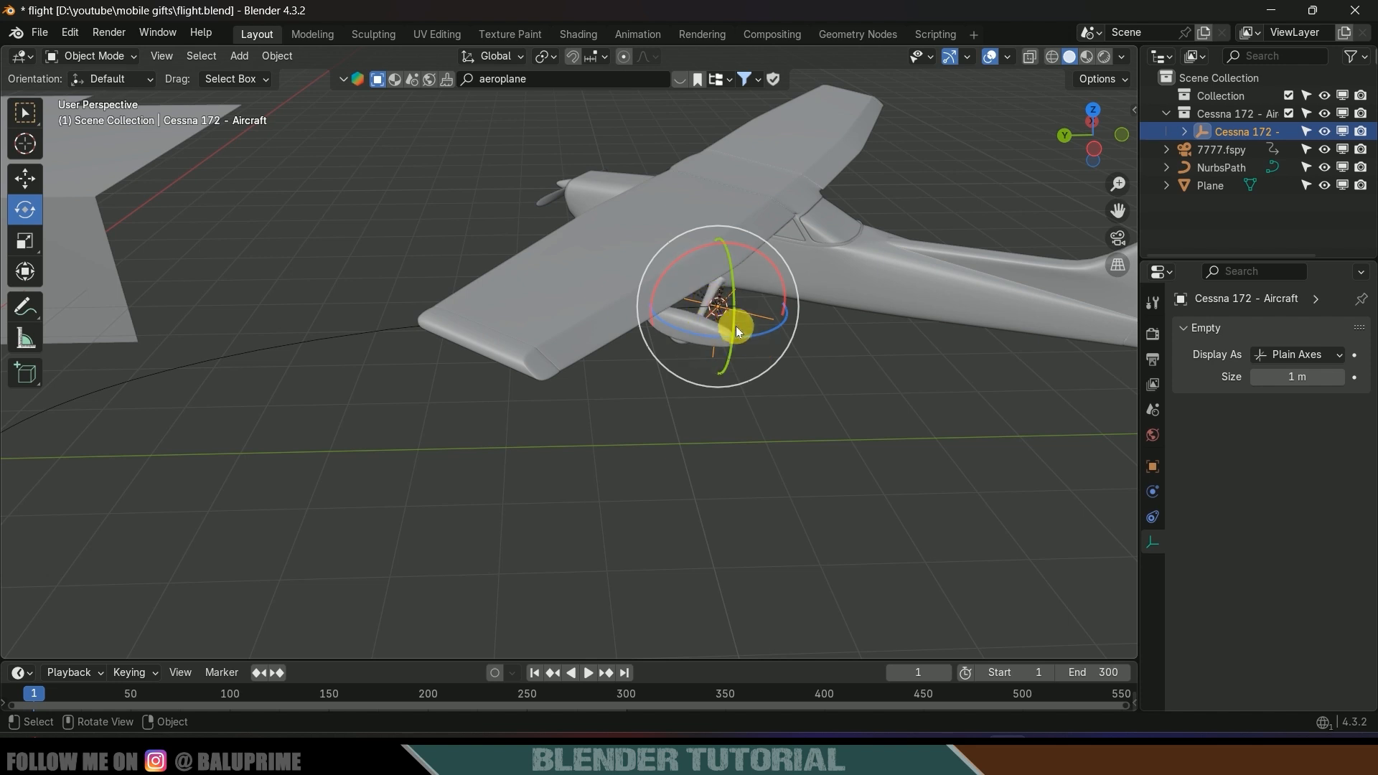
Add a Follow Path constraint to the aircraft's parent empty
click(777, 425)
click(768, 318)
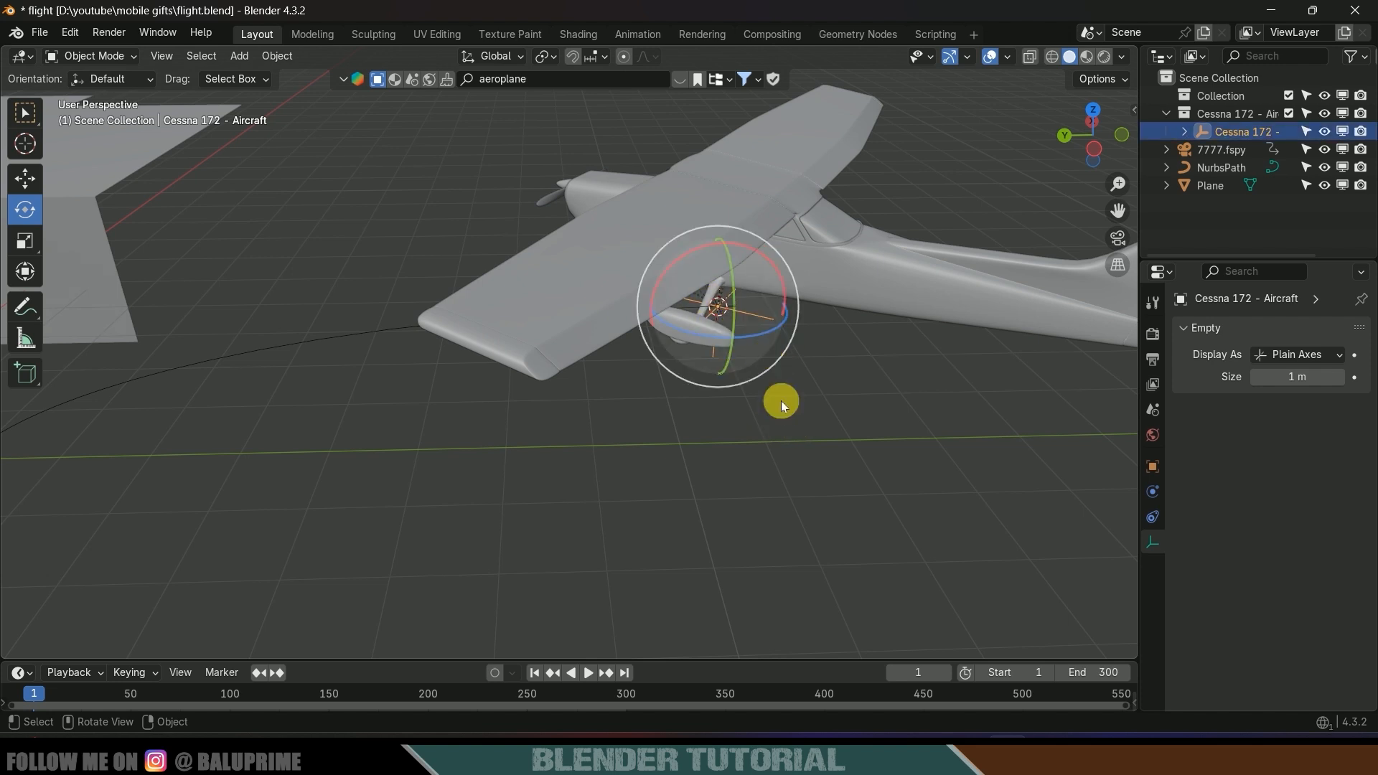
scroll(927, 475, down, 2)
click(1153, 517)
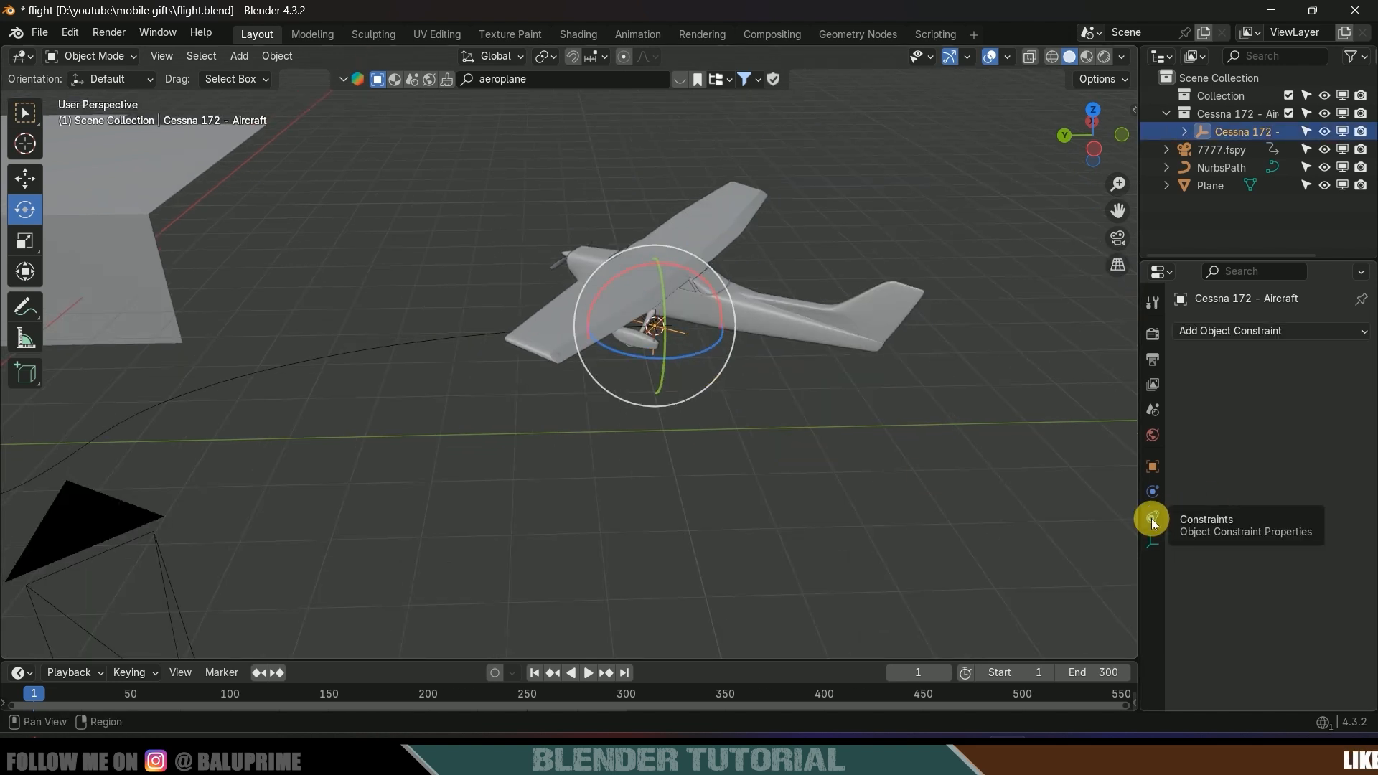
click(1262, 332)
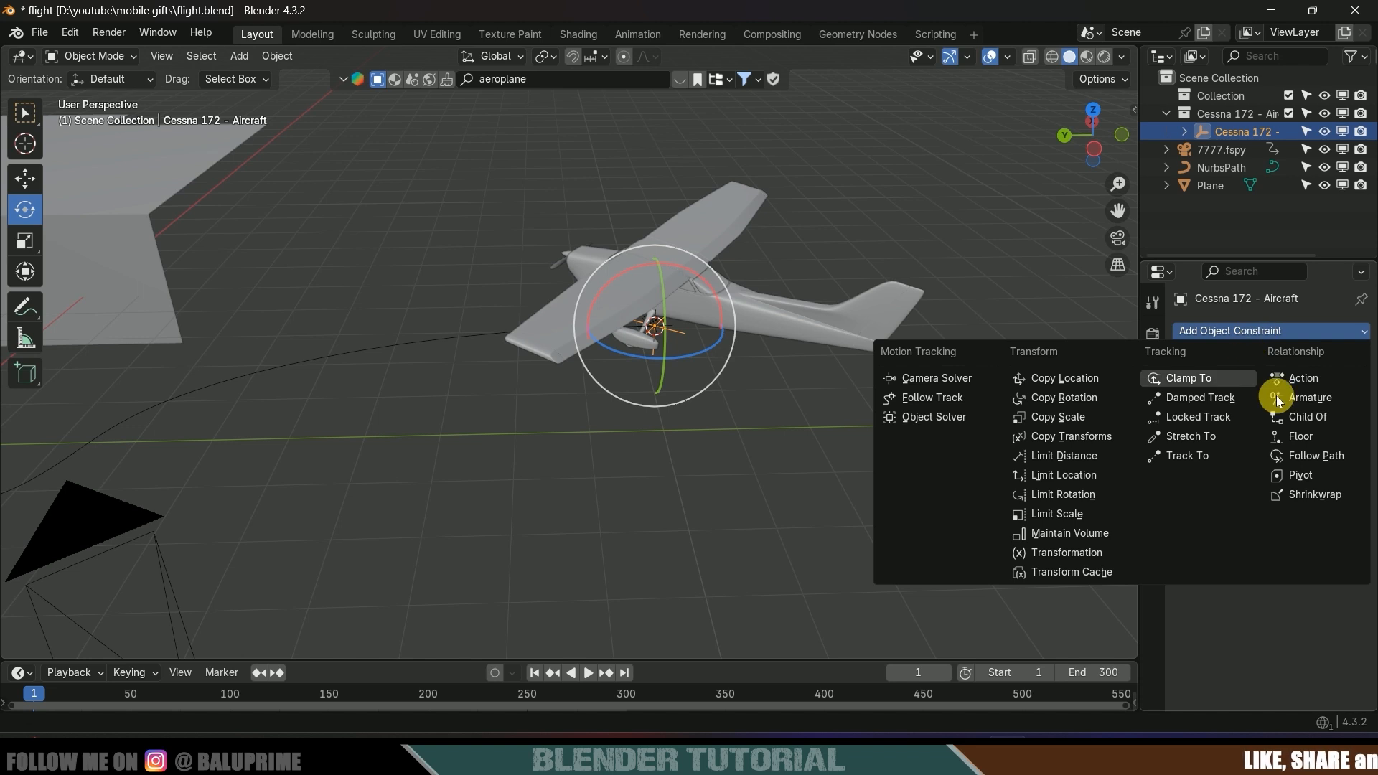
click(1313, 459)
Target the Follow Path constraint at the NurbsPath curve and set its forward axis to X
scroll(1028, 527, down, 1)
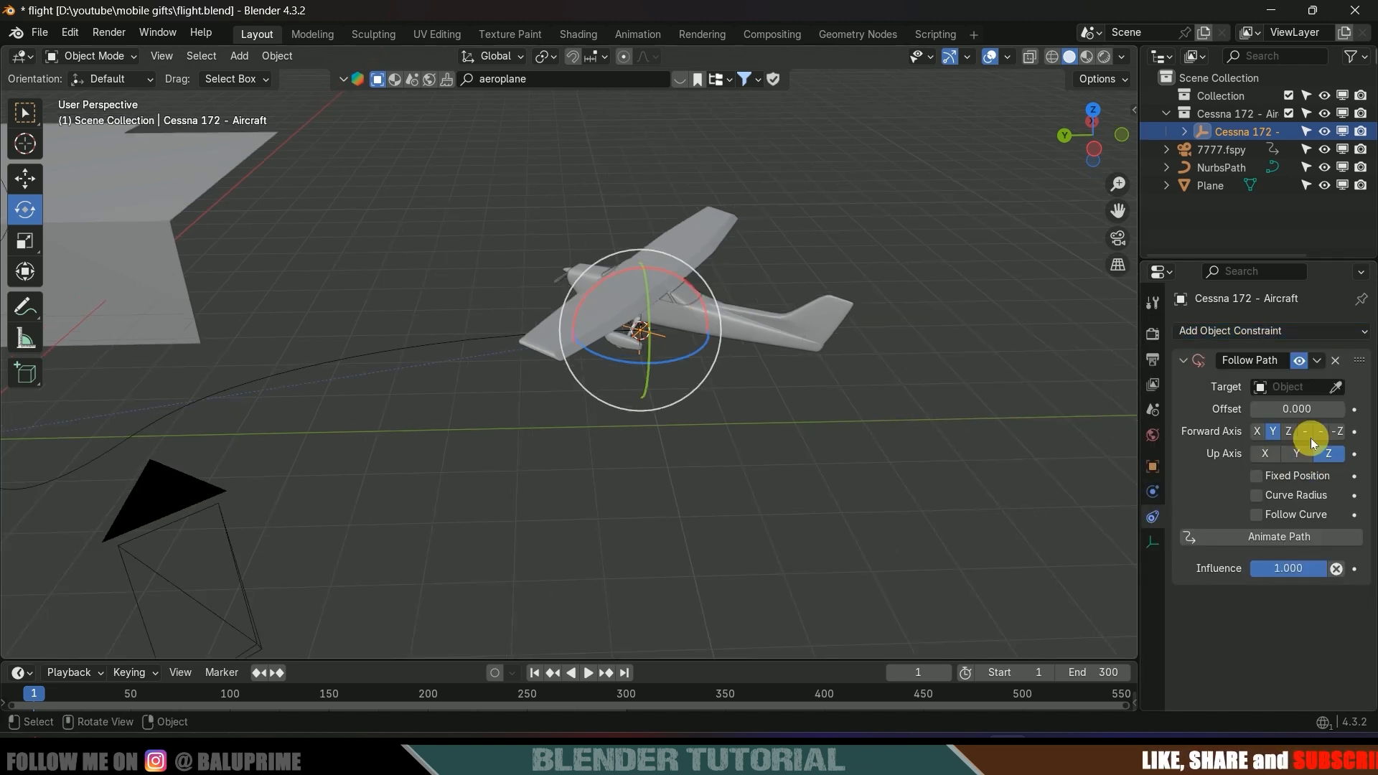
click(1336, 387)
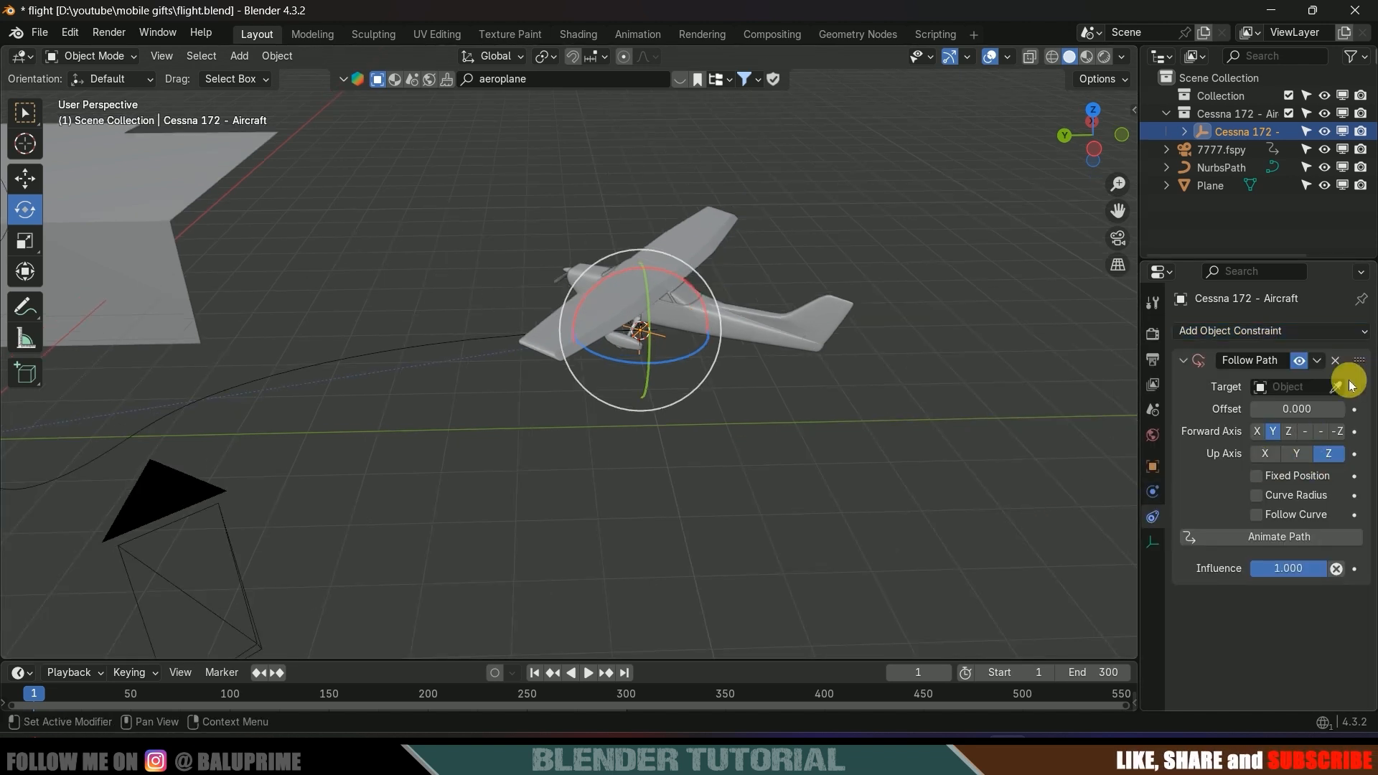
click(463, 339)
middle_drag(527, 438, 744, 541)
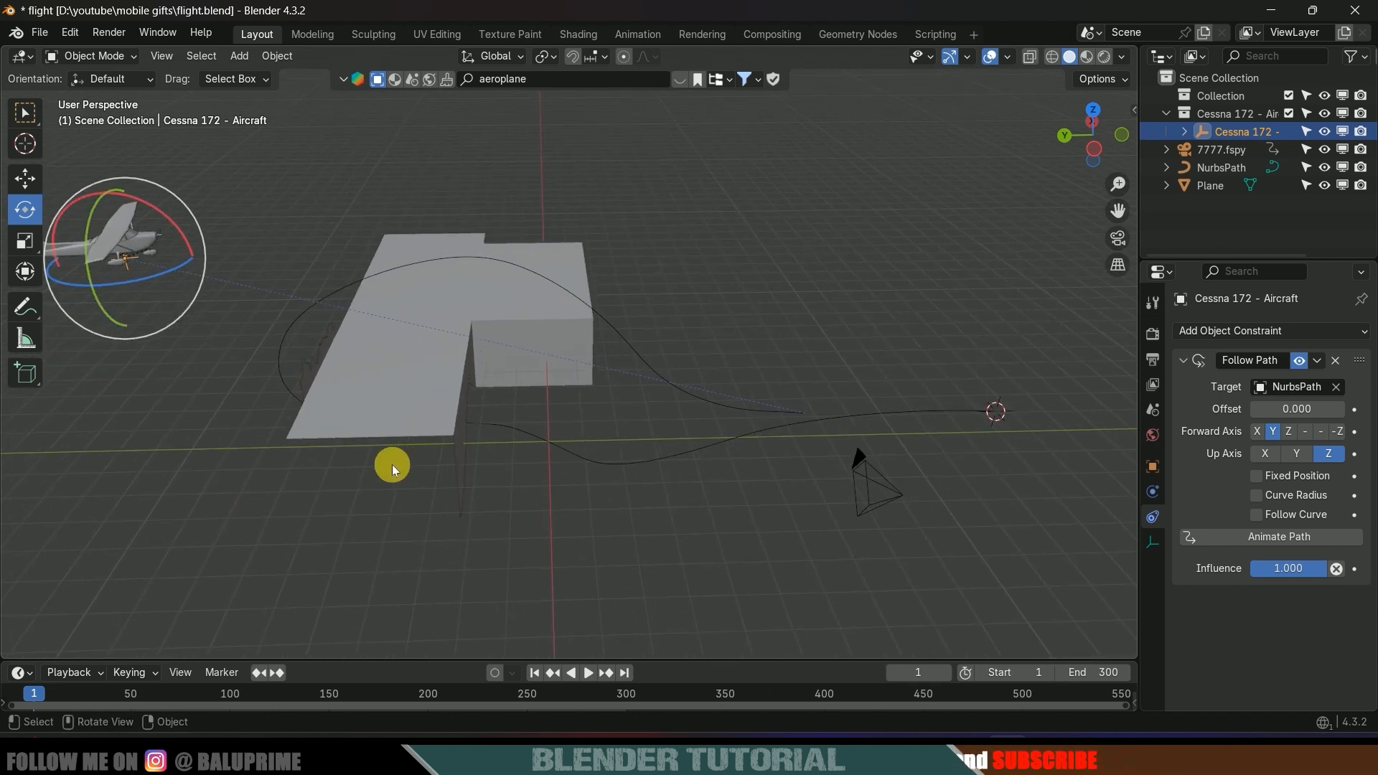
click(1255, 437)
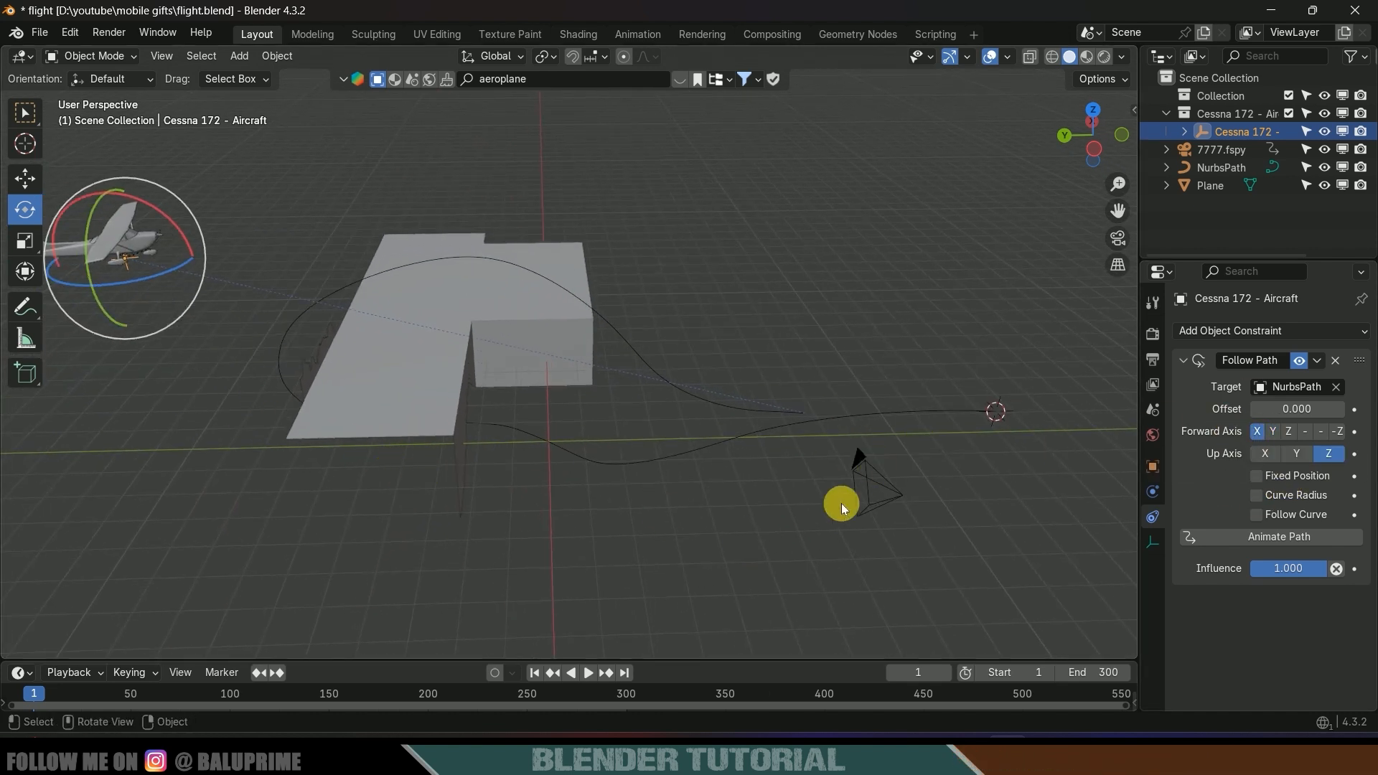
Enter Edit Mode on the path curve and turn on the curve normals overlay to reveal its direction
middle_drag(841, 502, 514, 445)
scroll(936, 527, up, 3)
scroll(843, 537, up, 2)
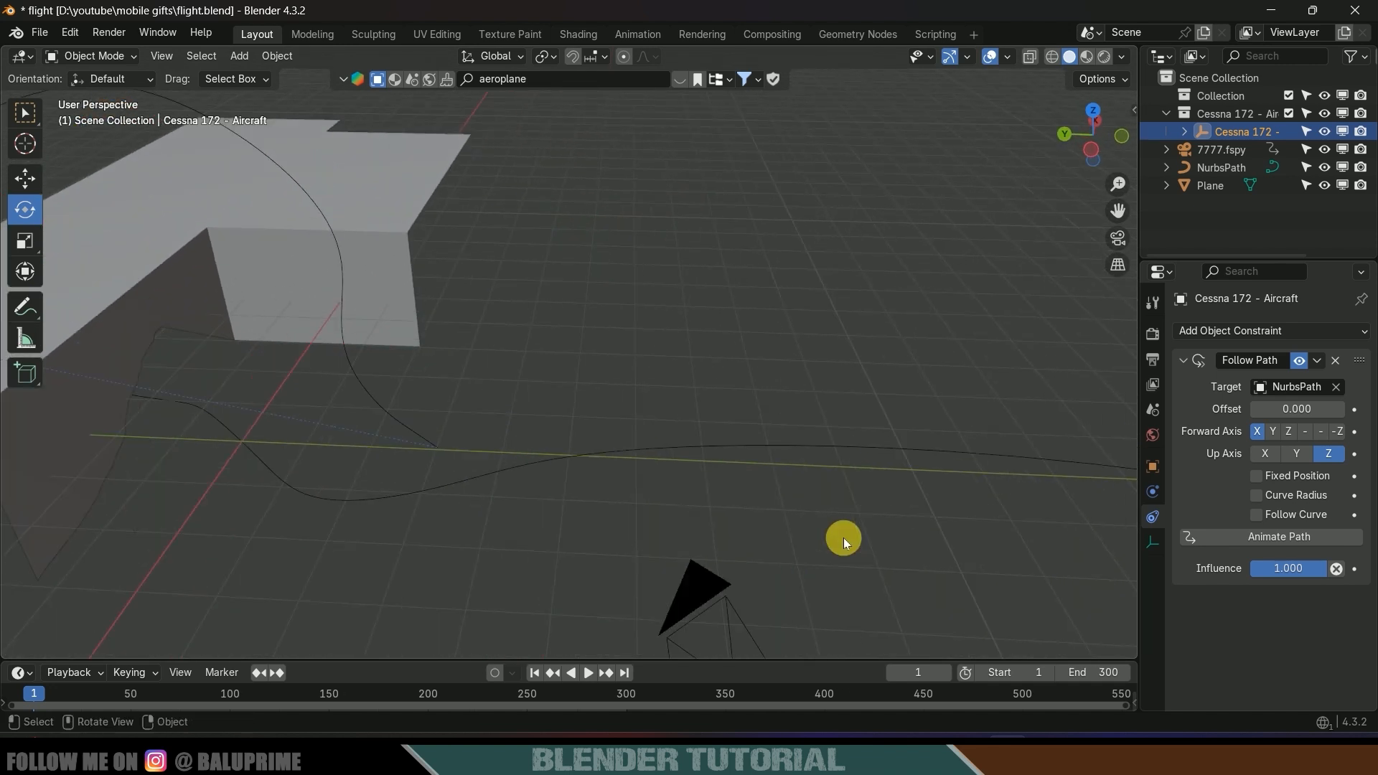
scroll(821, 498, down, 2)
shift+middle_drag(836, 502, 609, 471)
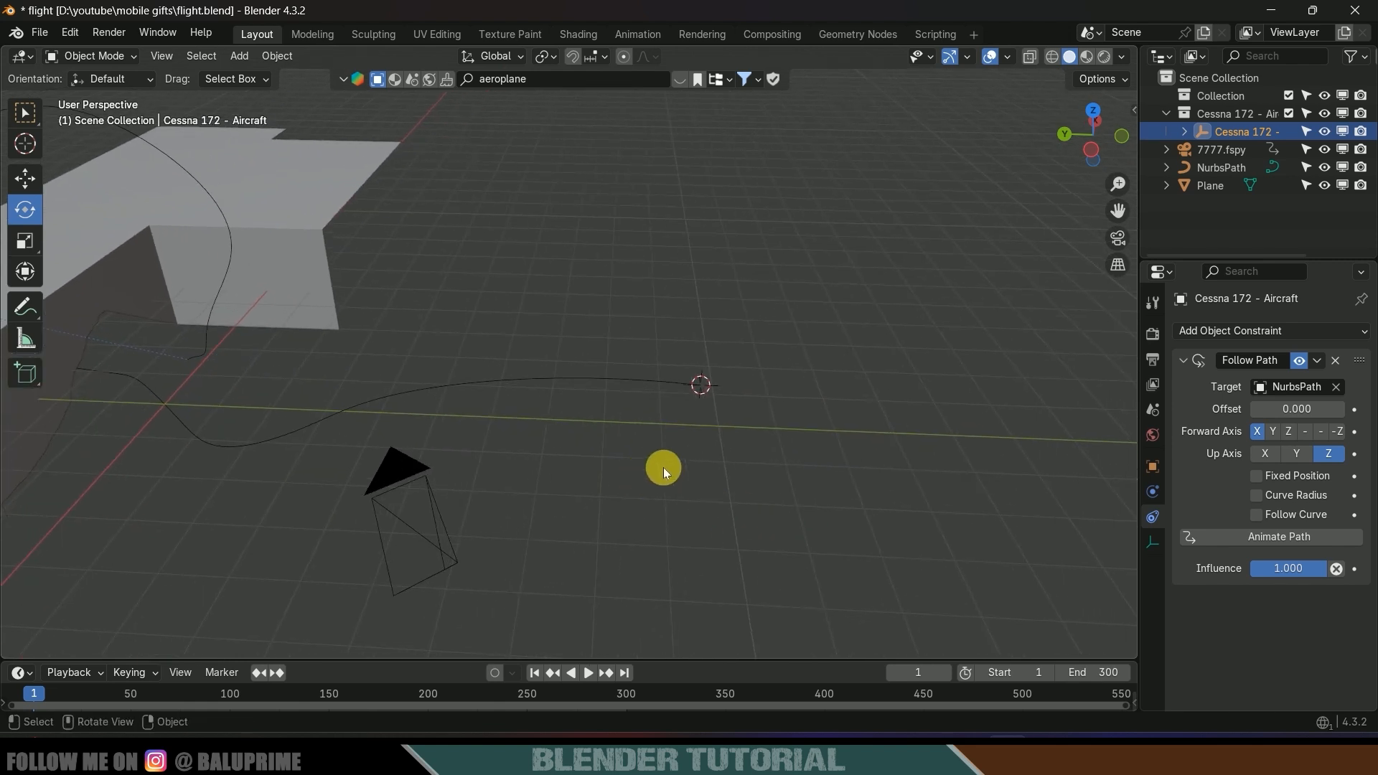
click(556, 379)
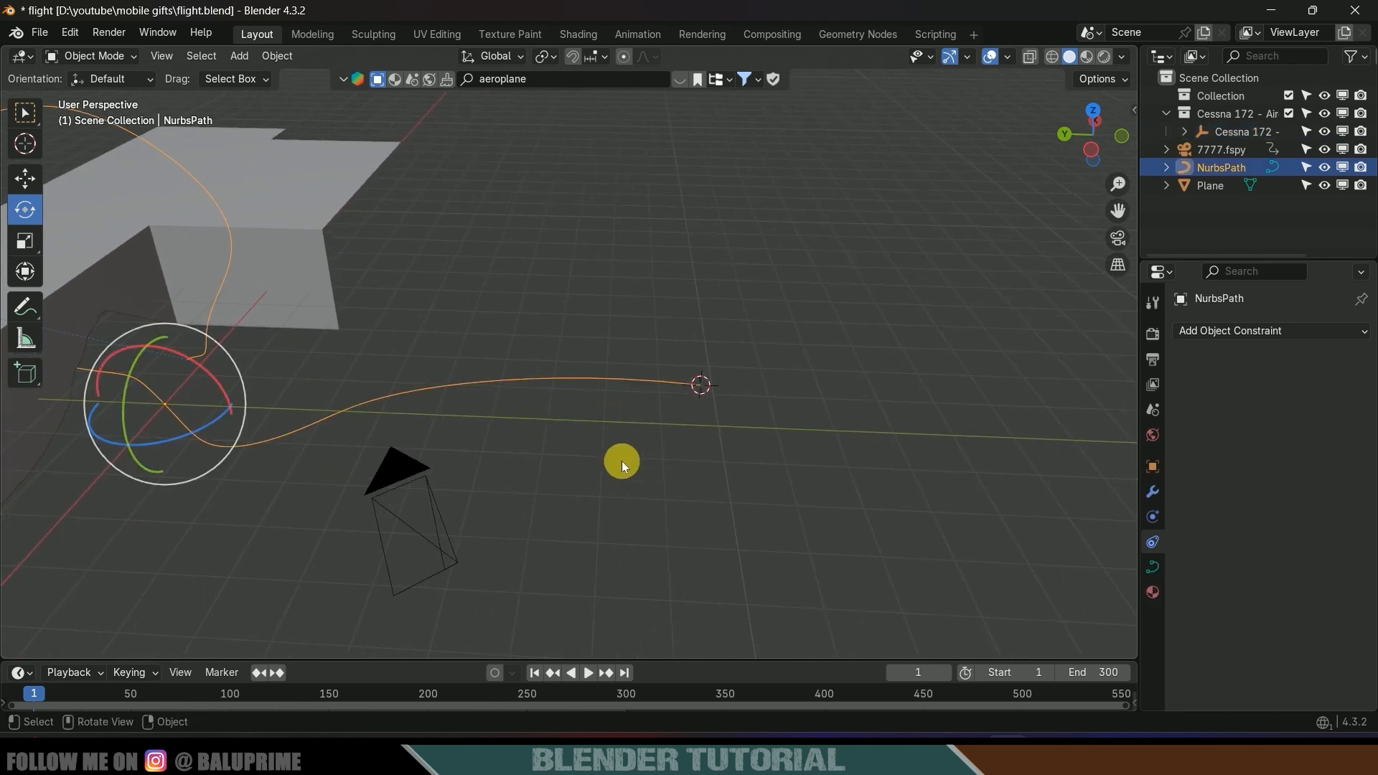
key(Tab)
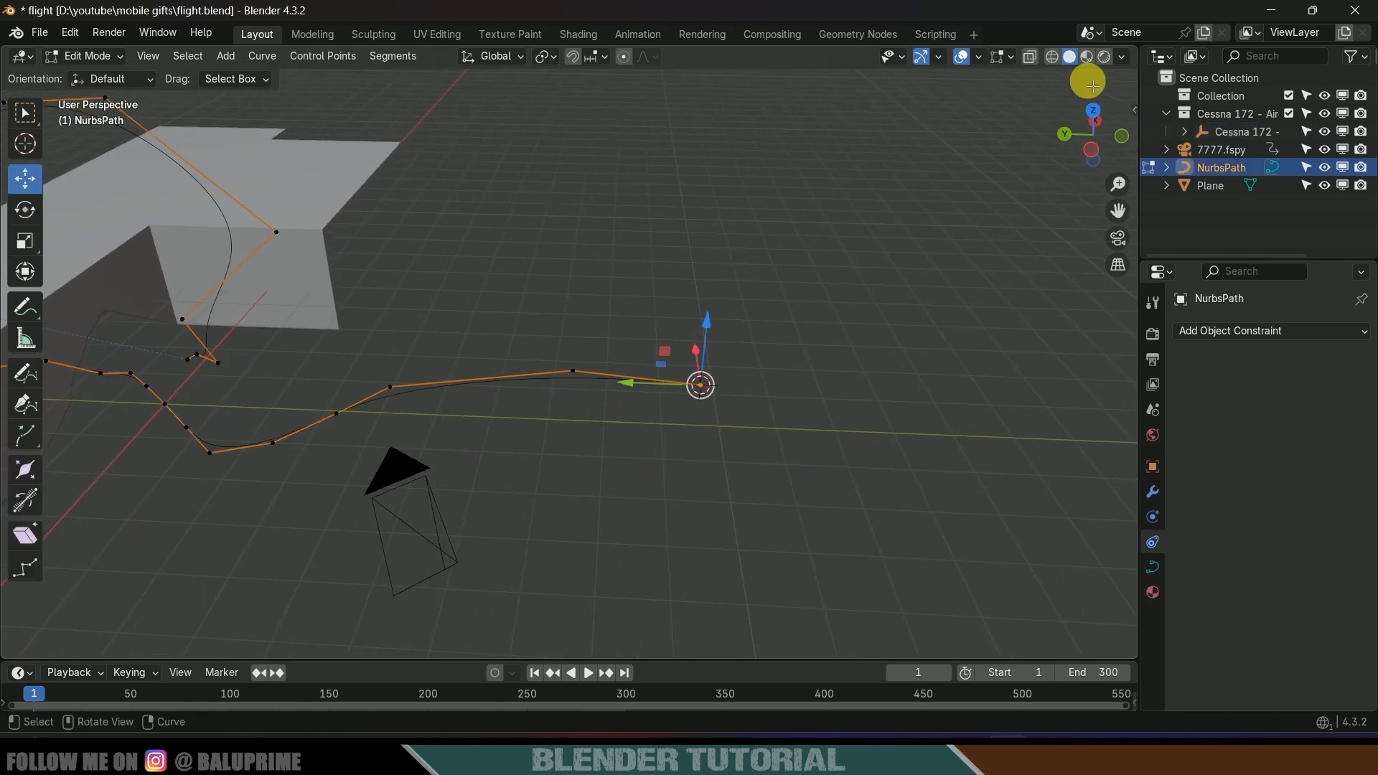
click(1011, 60)
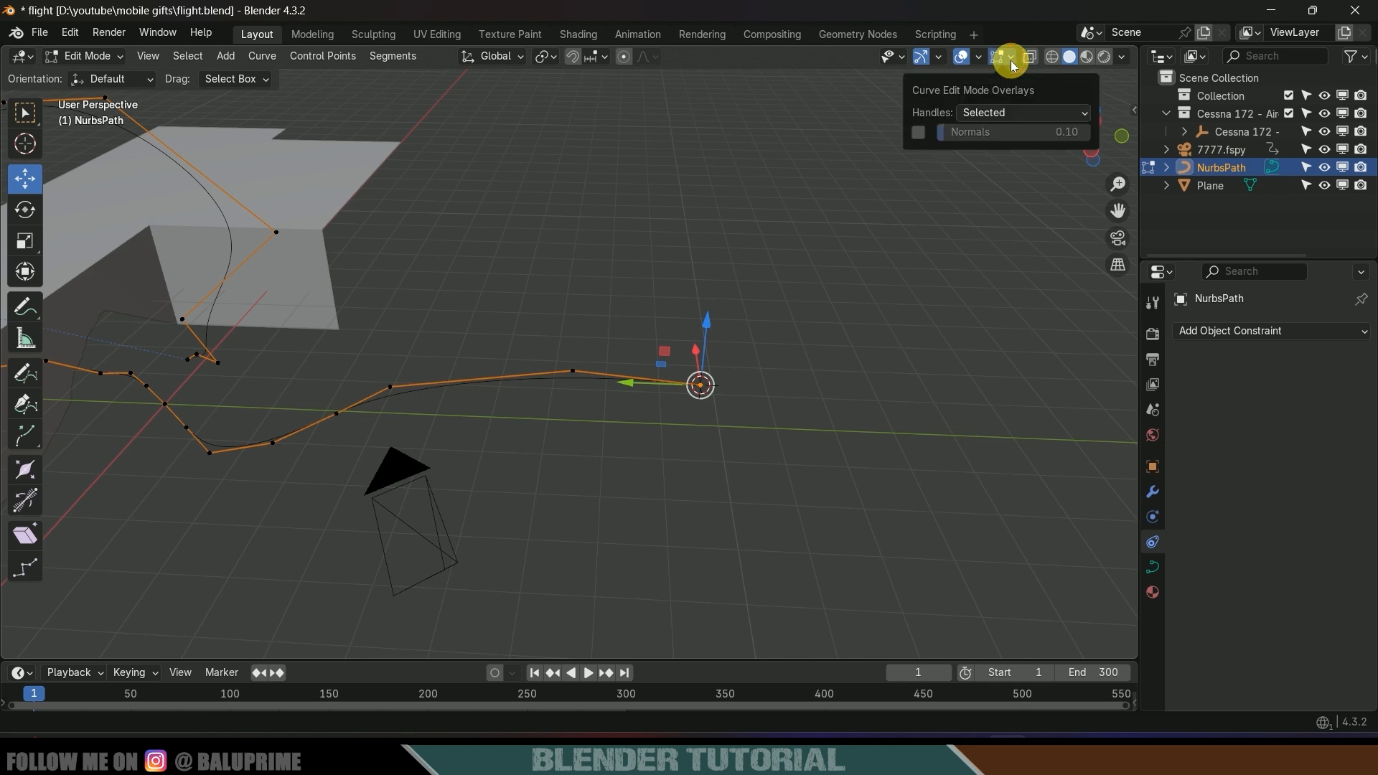
click(918, 136)
scroll(603, 400, up, 4)
scroll(596, 448, up, 1)
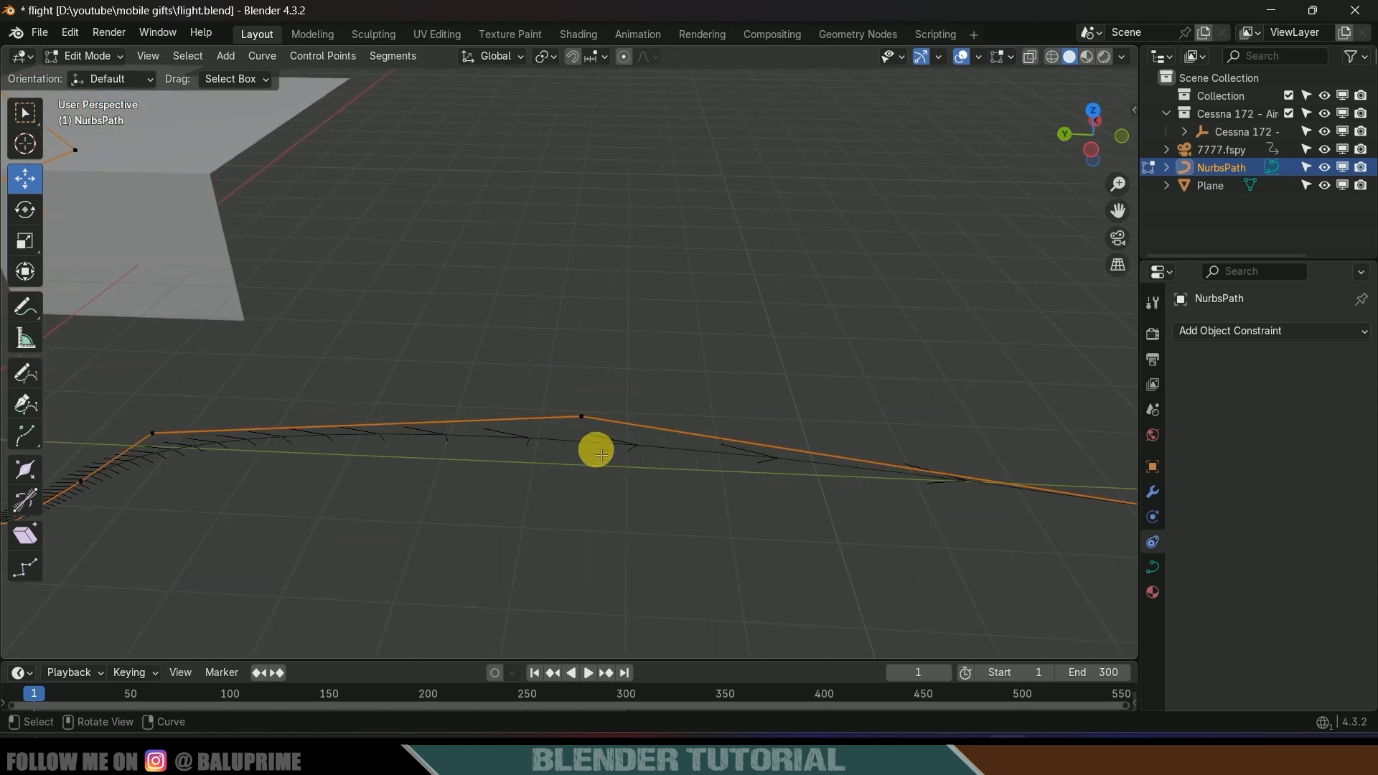
Switch the direction of the whole path with all its control points selected, and return to Object Mode
middle_drag(595, 450, 600, 528)
scroll(569, 476, down, 7)
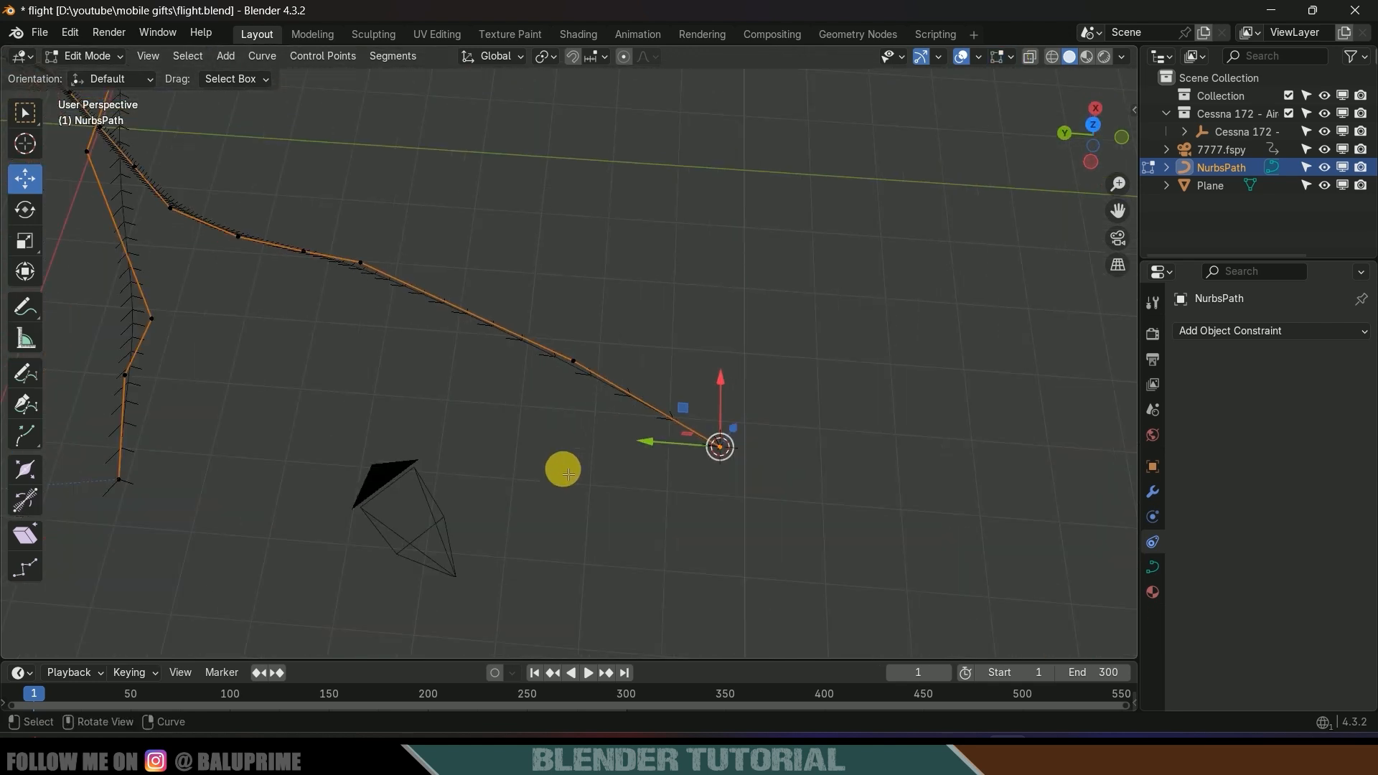
shift+middle_drag(298, 466, 646, 403)
scroll(500, 471, up, 3)
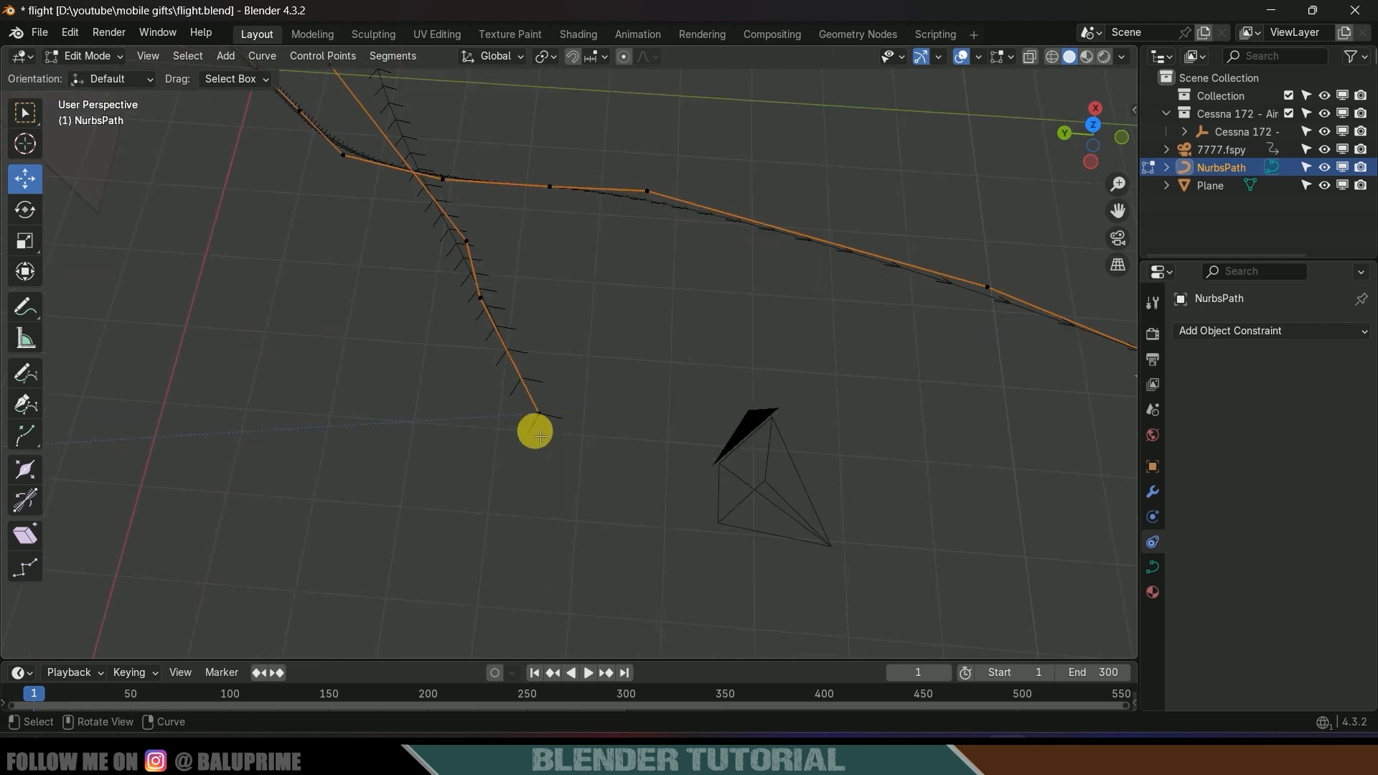
middle_drag(743, 399, 714, 339)
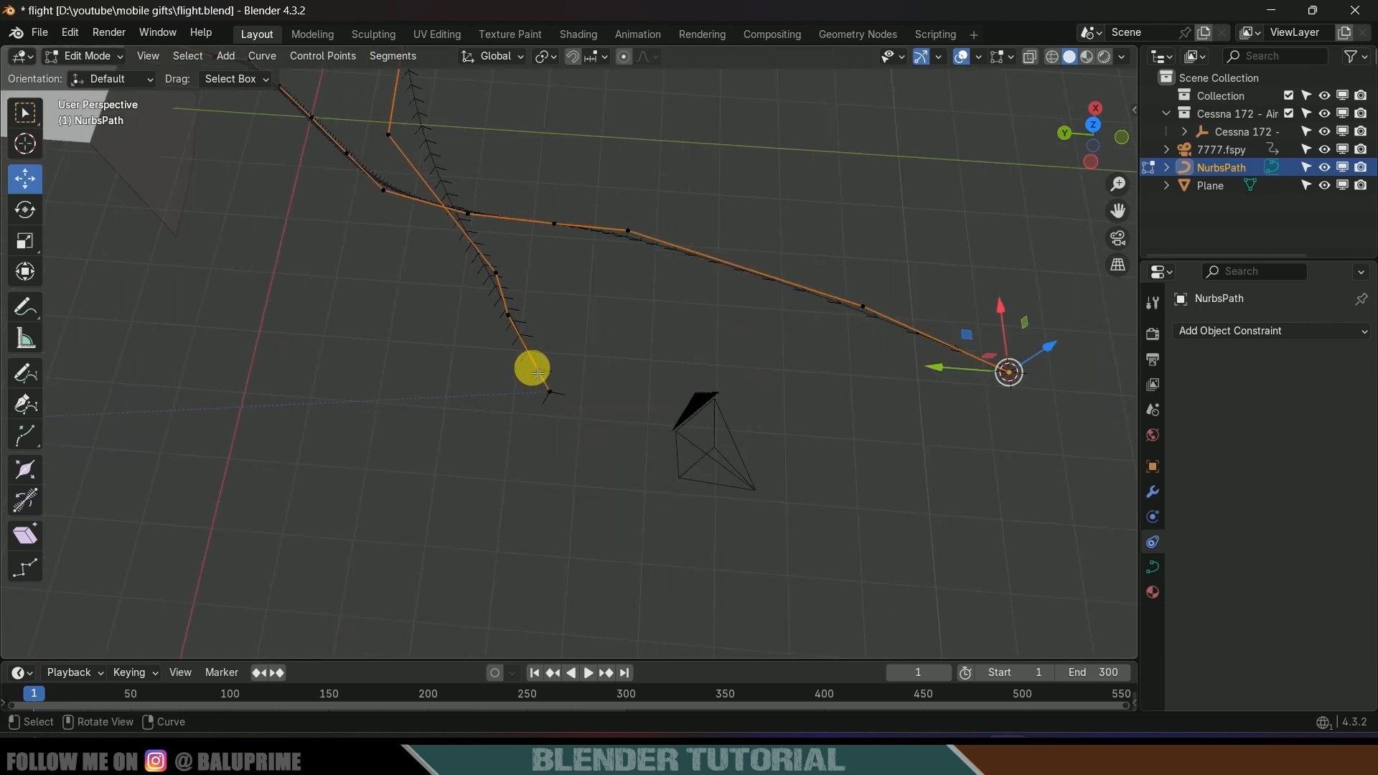
middle_drag(538, 372, 565, 331)
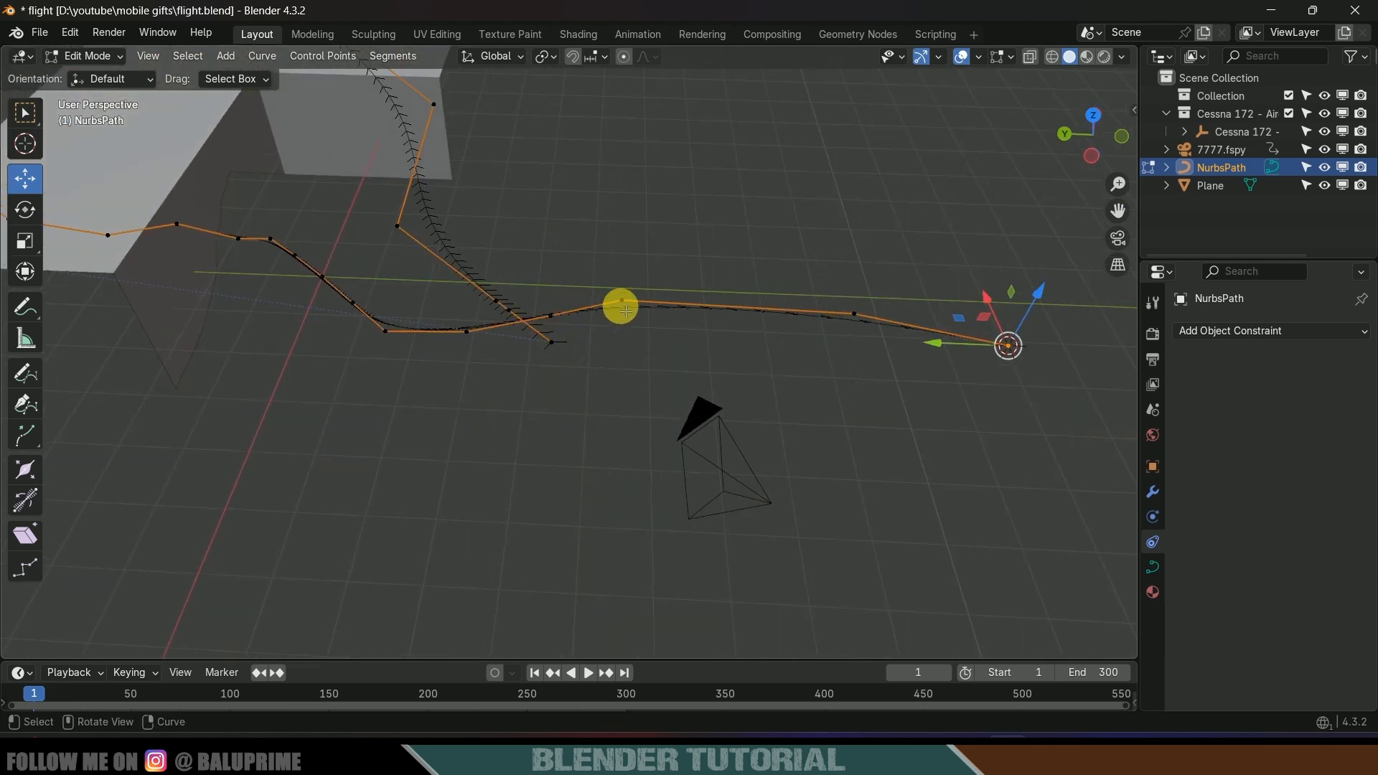
key(a)
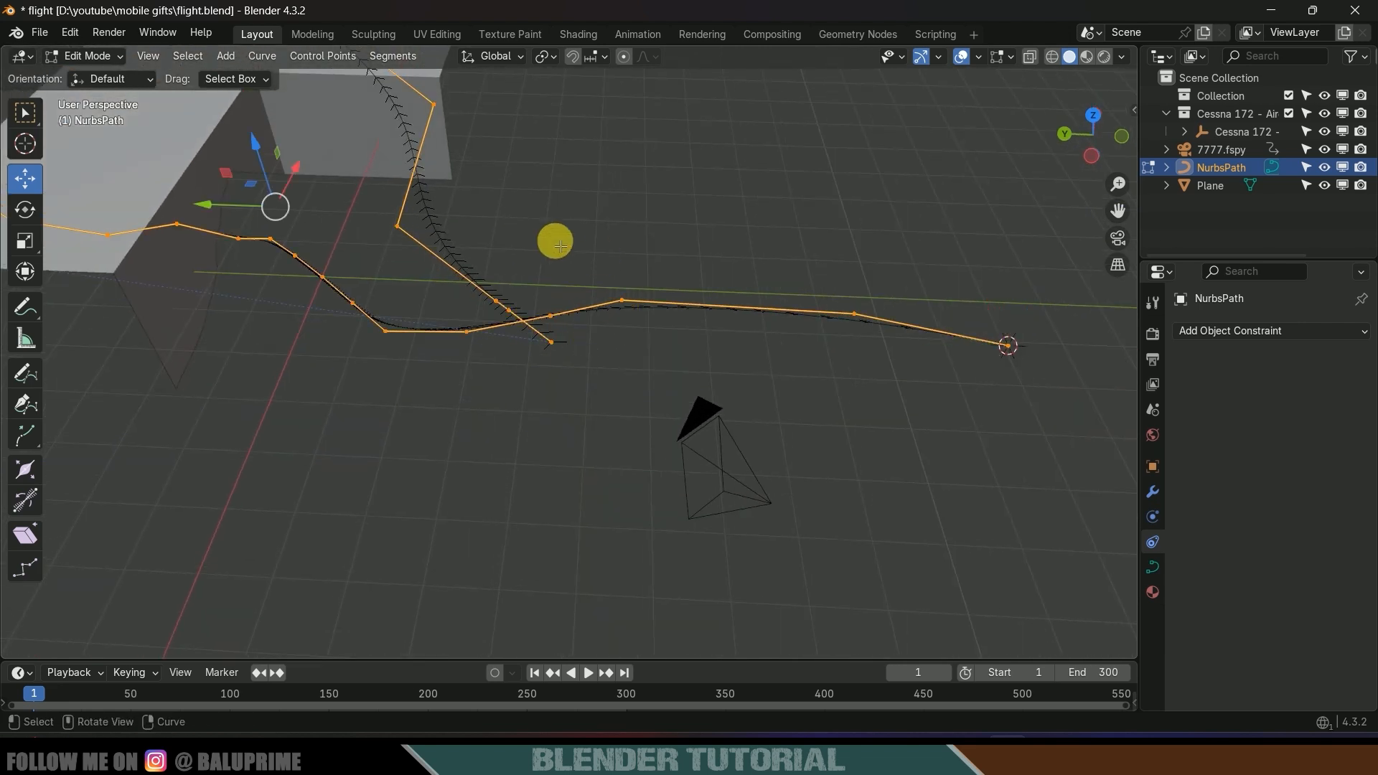
right_click(505, 296)
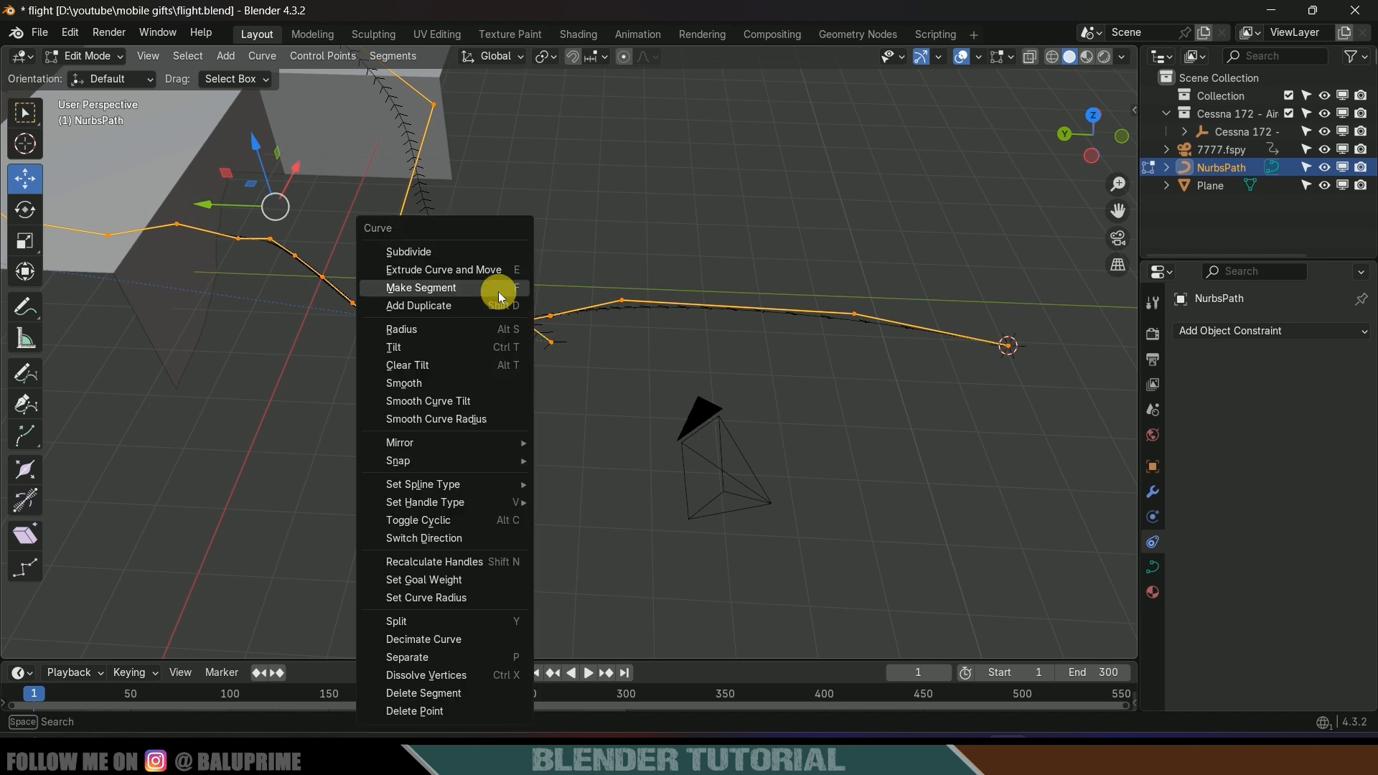
click(424, 538)
middle_drag(665, 480, 743, 391)
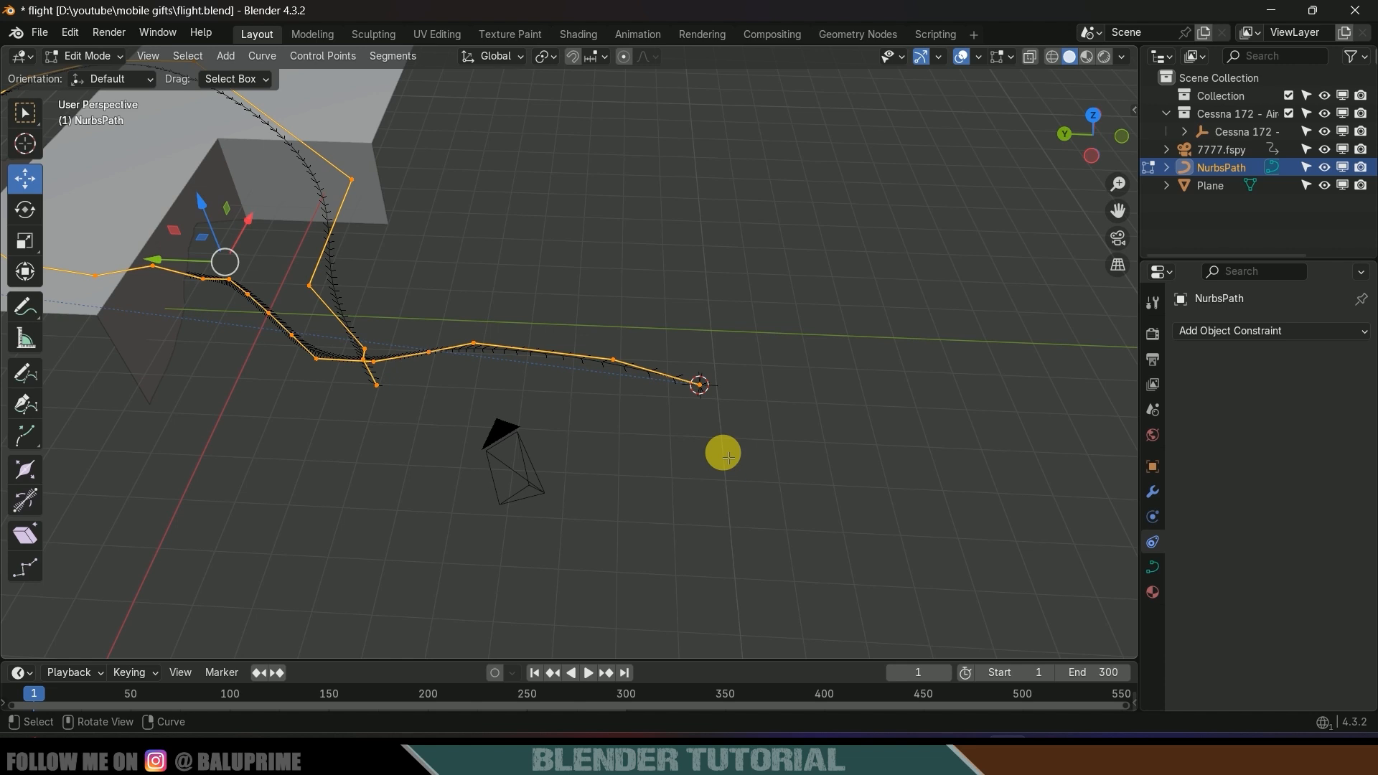
key(Tab)
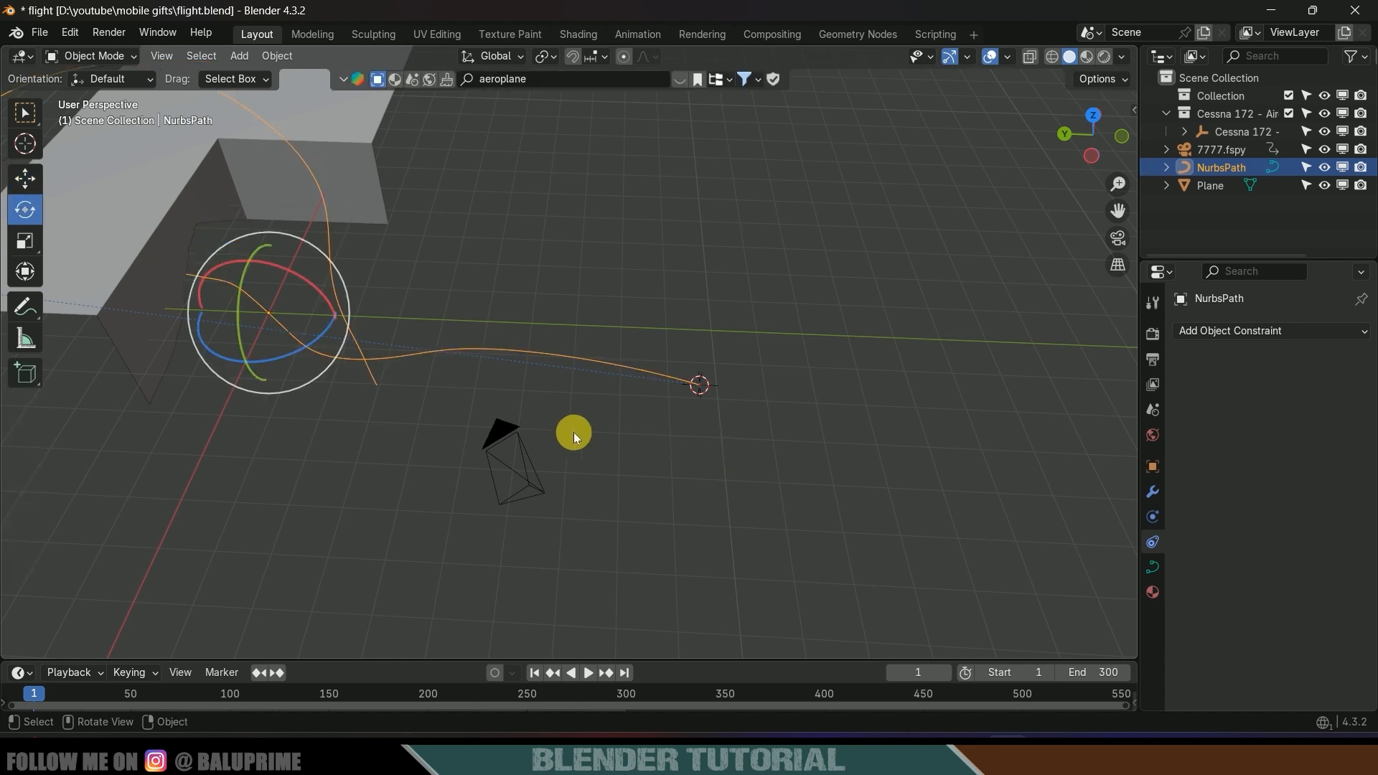
Reselect the aircraft's parent empty, try Y as its Follow Path forward axis and set it back to X
middle_drag(573, 434, 667, 431)
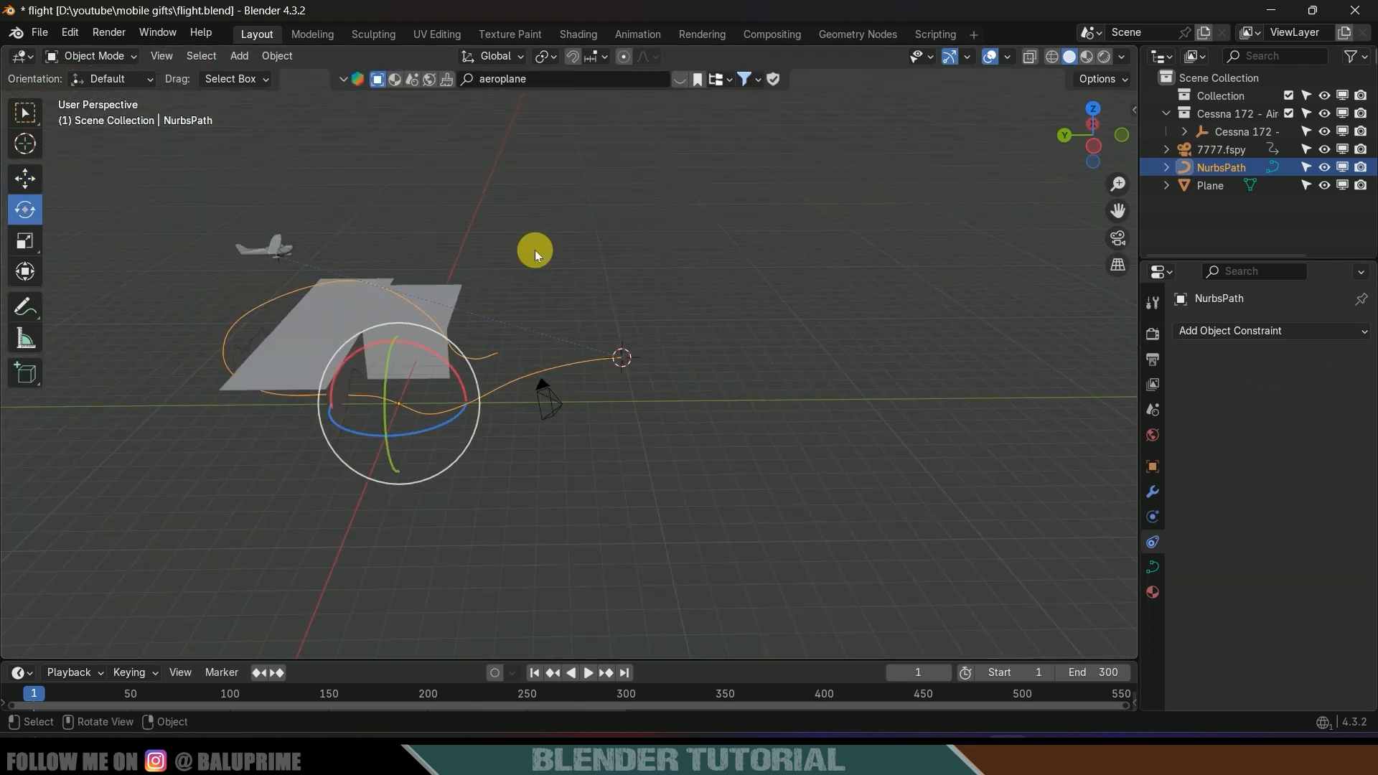
click(282, 267)
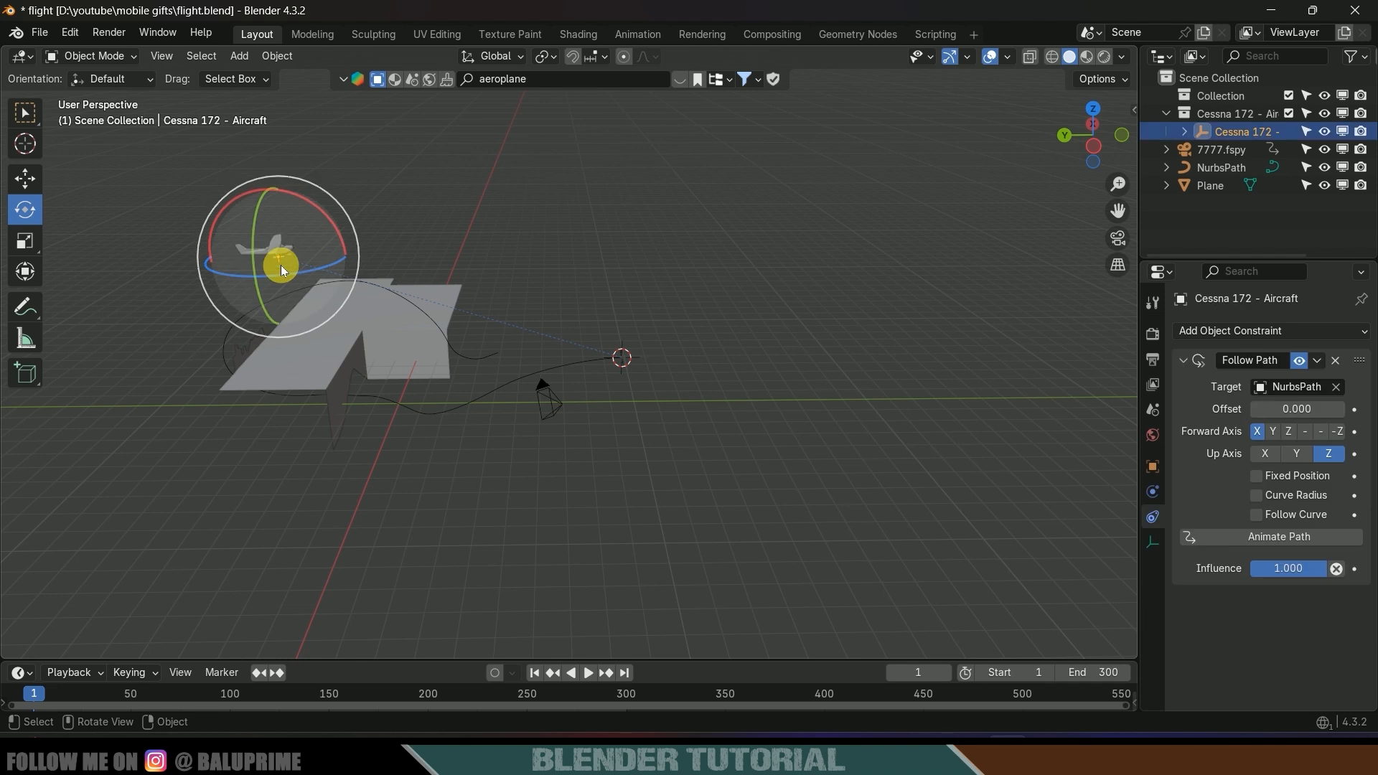
click(1275, 432)
click(1256, 433)
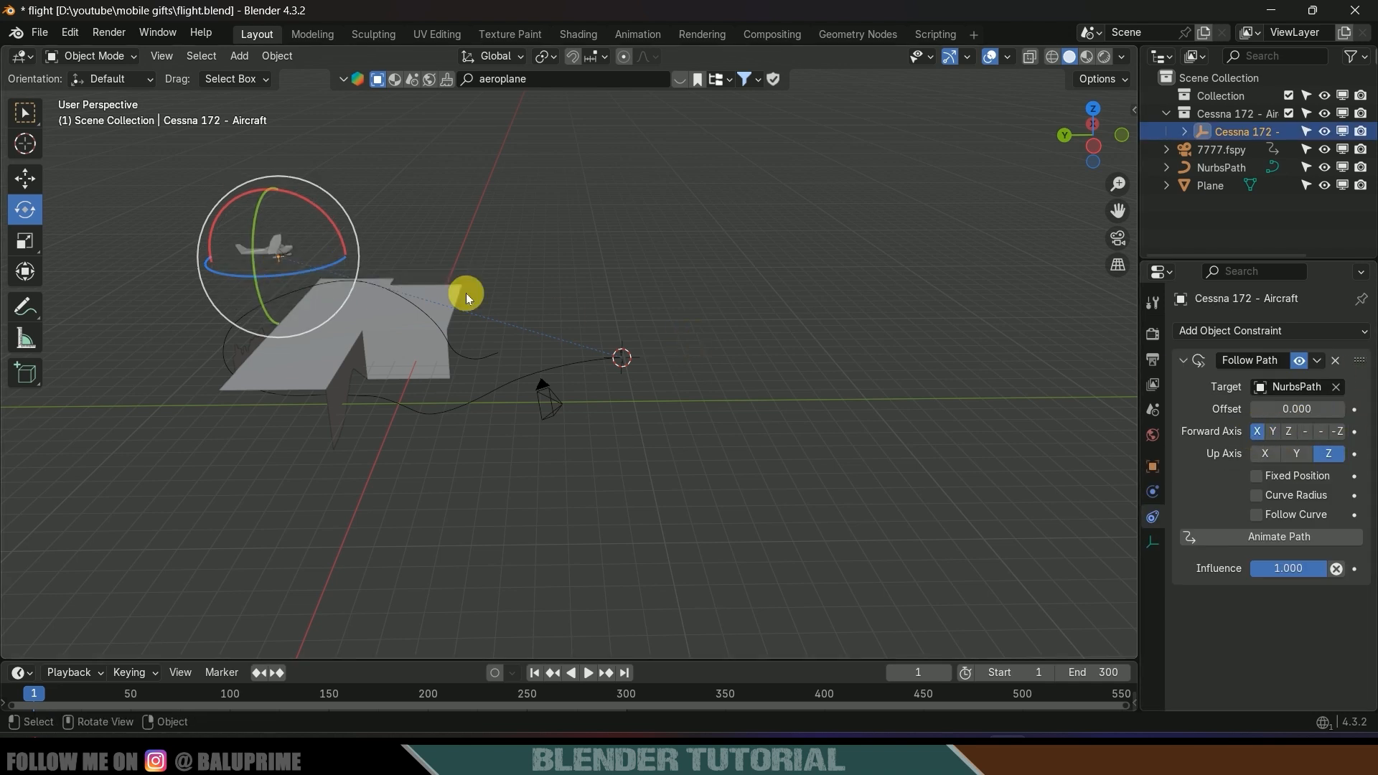
Move the aircraft back beside the camera and align its parent empty with the 3D cursor at the path's end in top view
click(21, 178)
drag(246, 258, 646, 248)
drag(646, 164, 635, 296)
key(KP_7)
scroll(742, 394, up, 5)
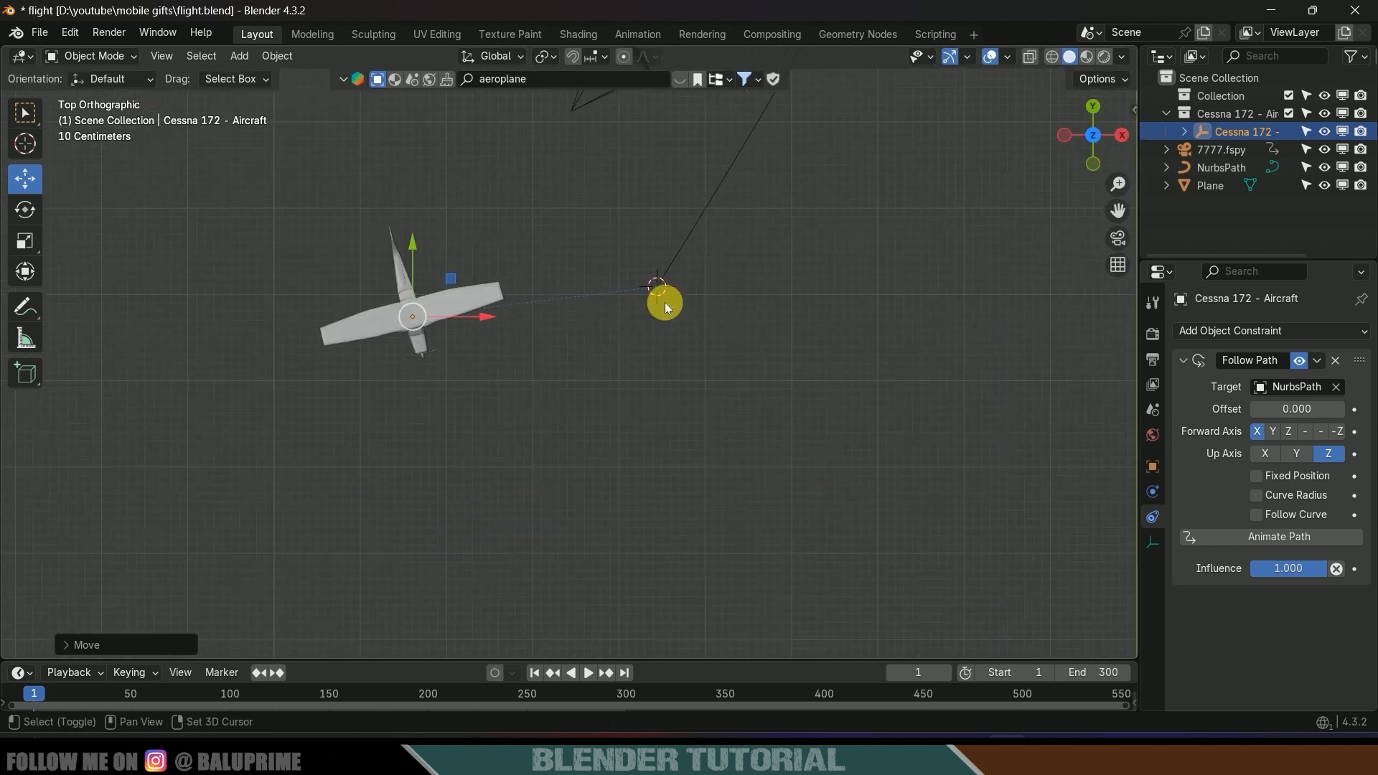
drag(661, 244, 662, 209)
scroll(718, 285, up, 9)
drag(627, 286, 628, 319)
drag(701, 360, 674, 360)
Rotate the aircraft around Z in top view until its nose points along the path
click(26, 209)
drag(554, 309, 600, 457)
scroll(746, 358, down, 10)
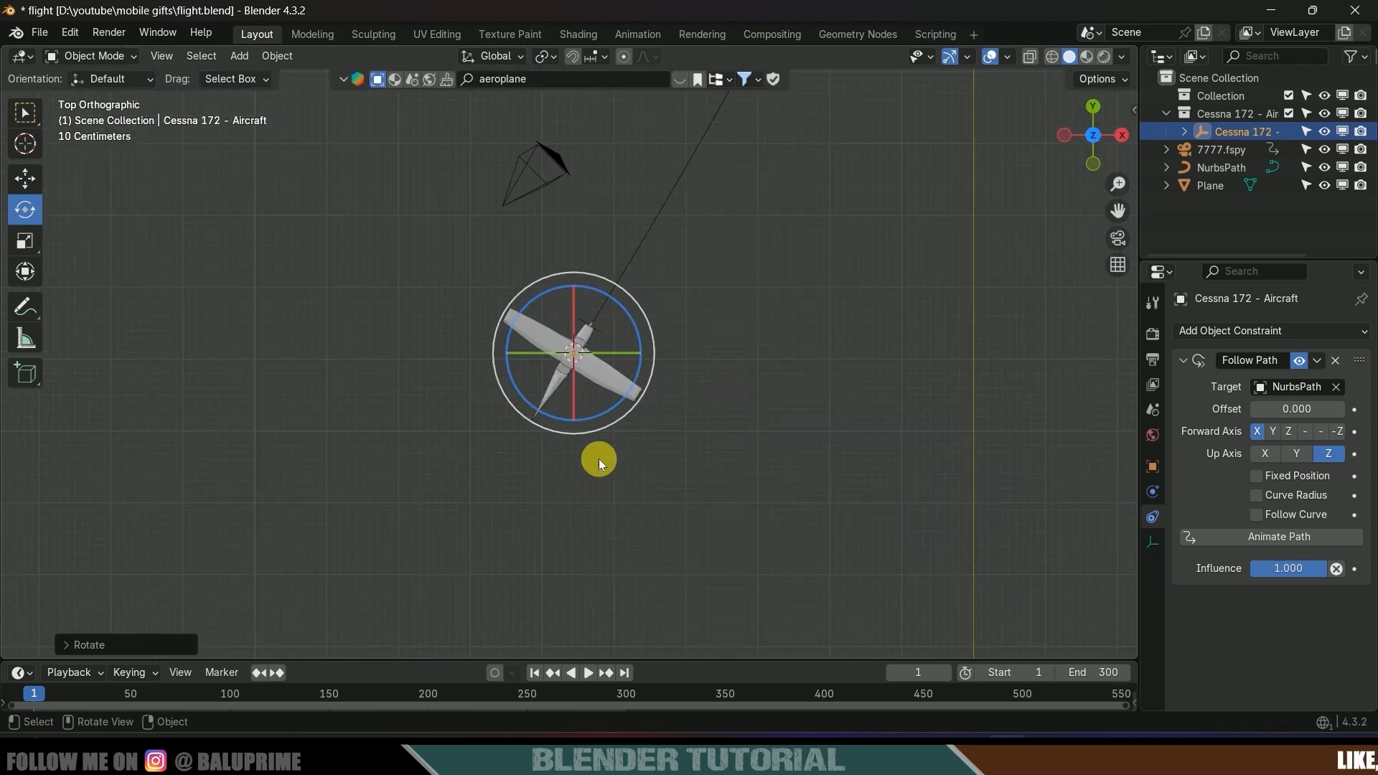
Lower the aircraft along Z until its parent empty sits on the 3D cursor at the path's end
middle_drag(599, 461, 718, 380)
click(25, 178)
drag(579, 191, 612, 292)
scroll(680, 384, up, 10)
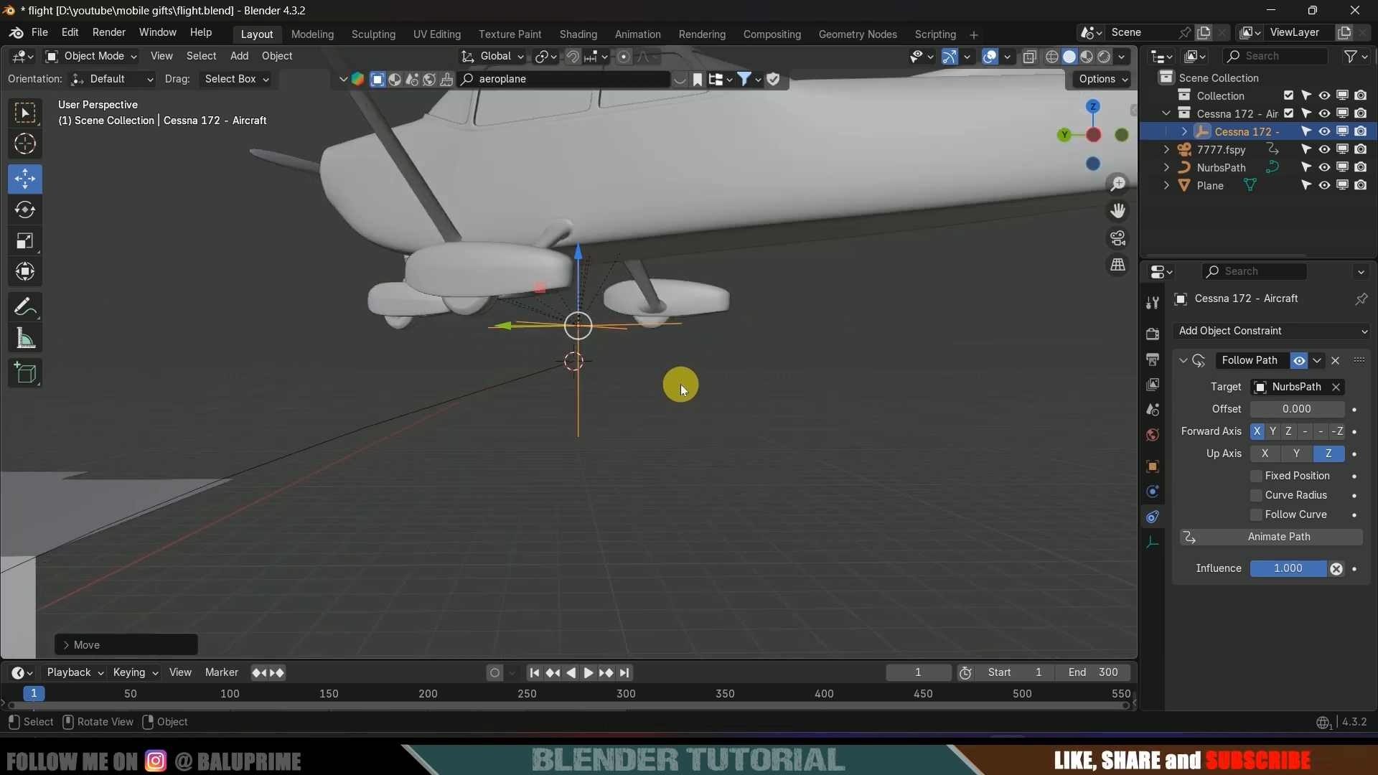
scroll(593, 287, down, 10)
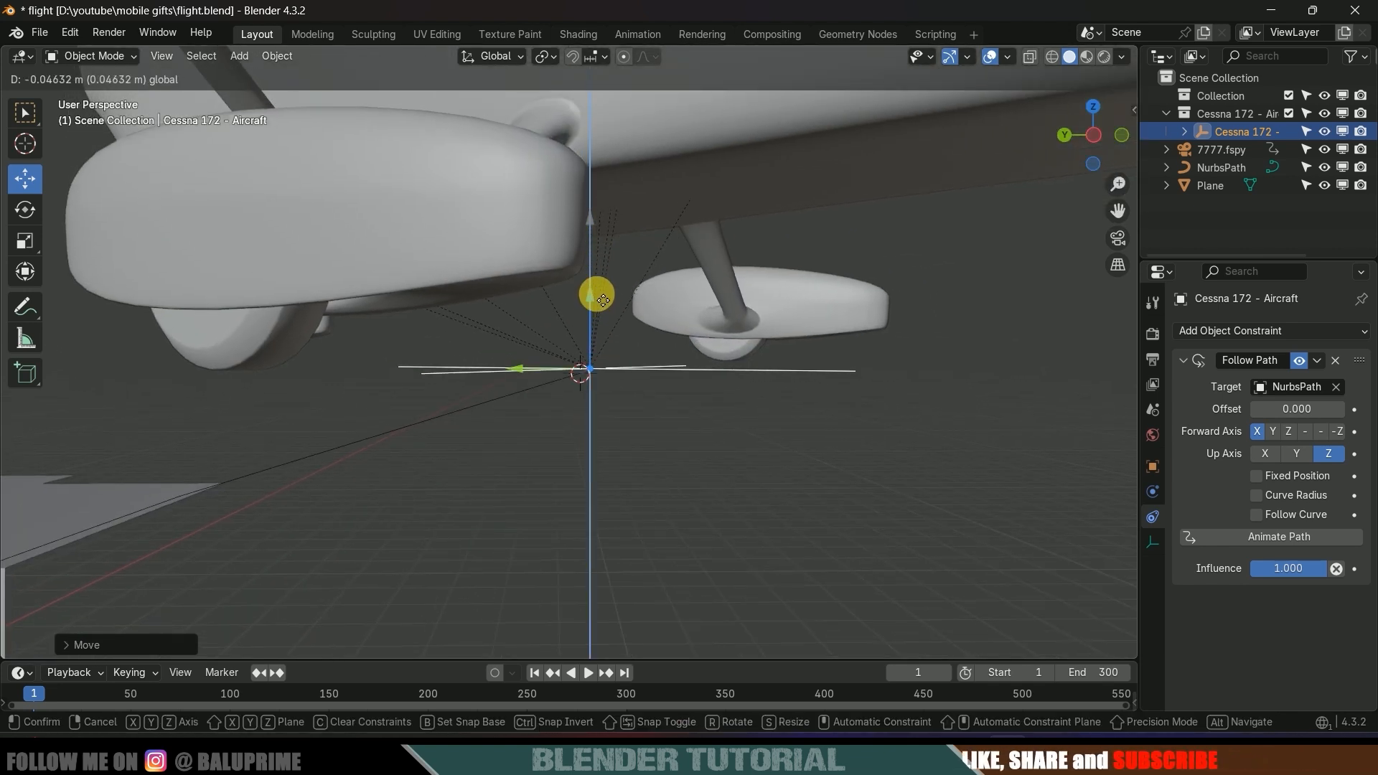
middle_drag(588, 381, 501, 435)
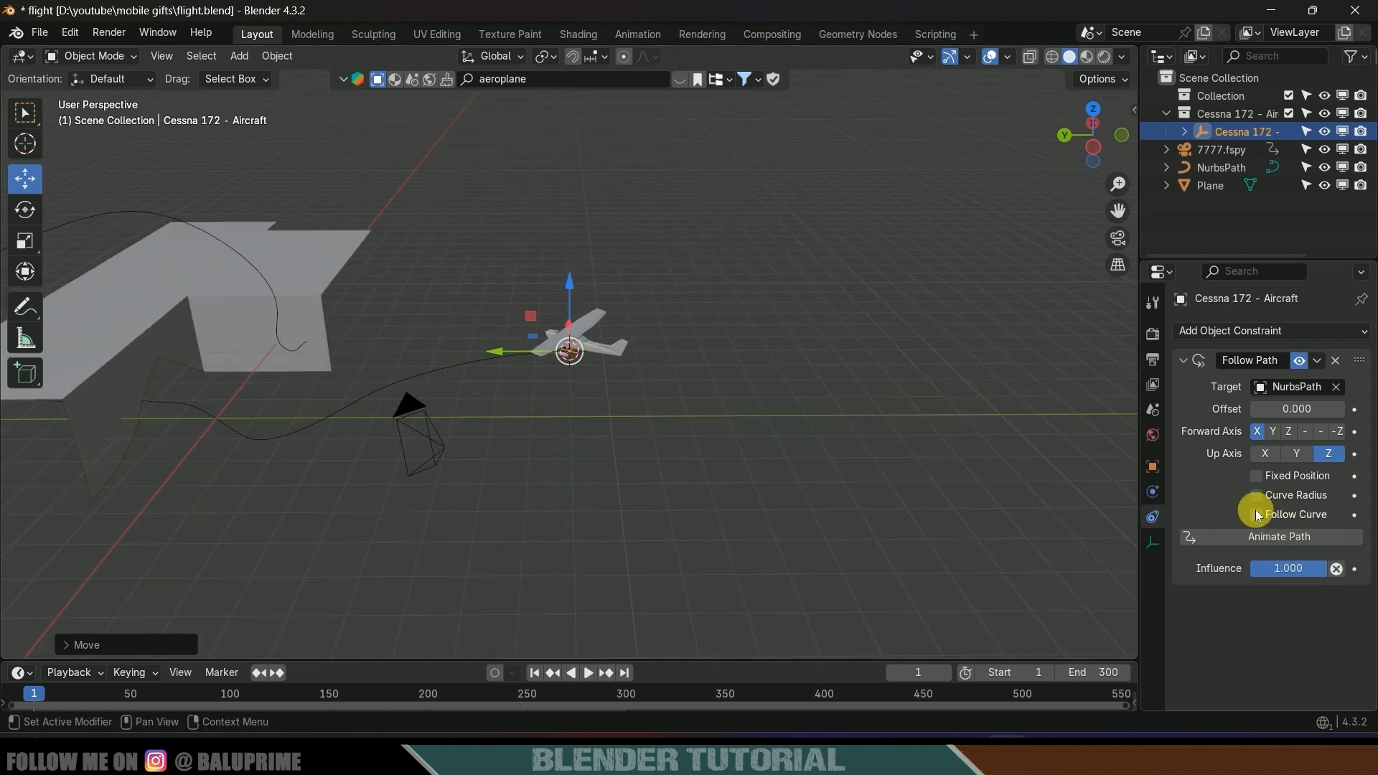
Enable Follow Curve on the Follow Path constraint and rotate the aircraft in top view to face along the path again
click(1257, 515)
middle_drag(756, 438, 716, 446)
key(KP_7)
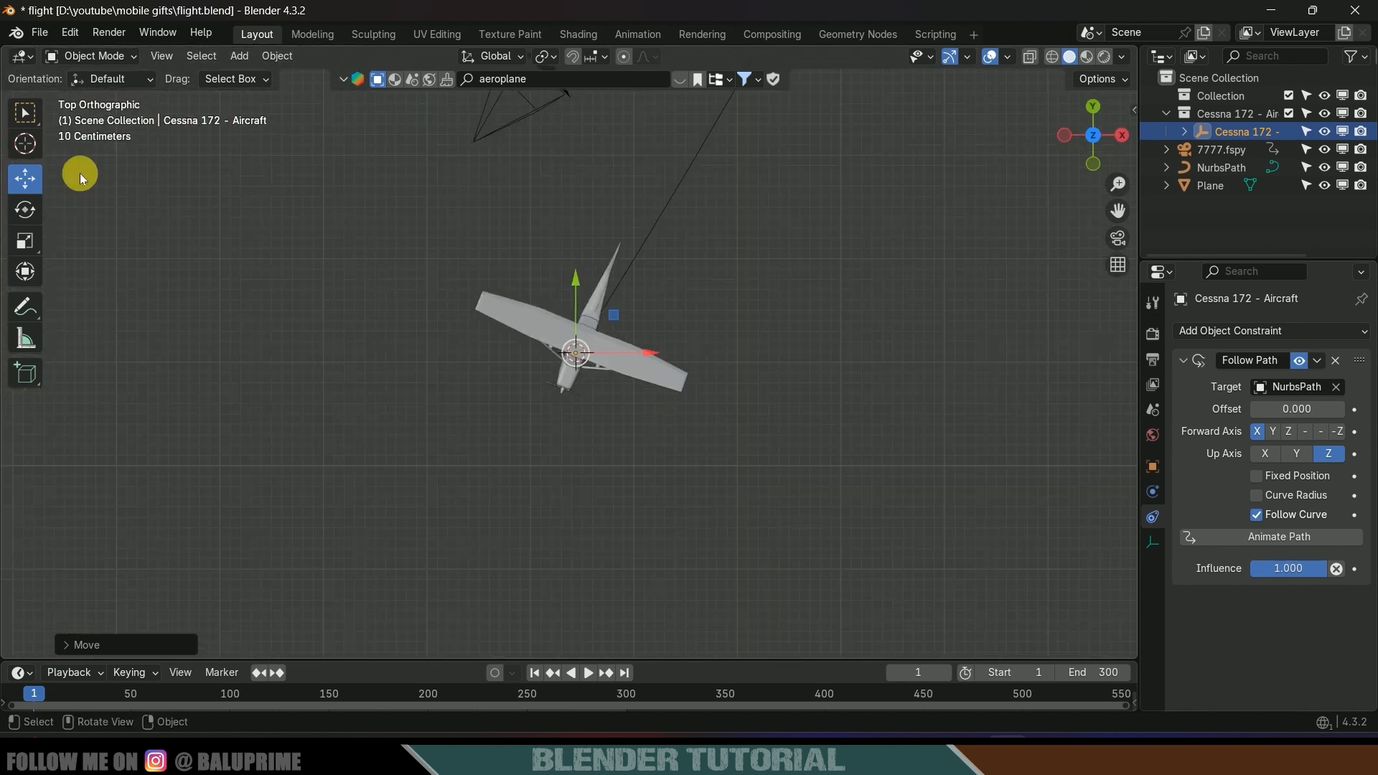
click(26, 209)
drag(554, 292, 575, 394)
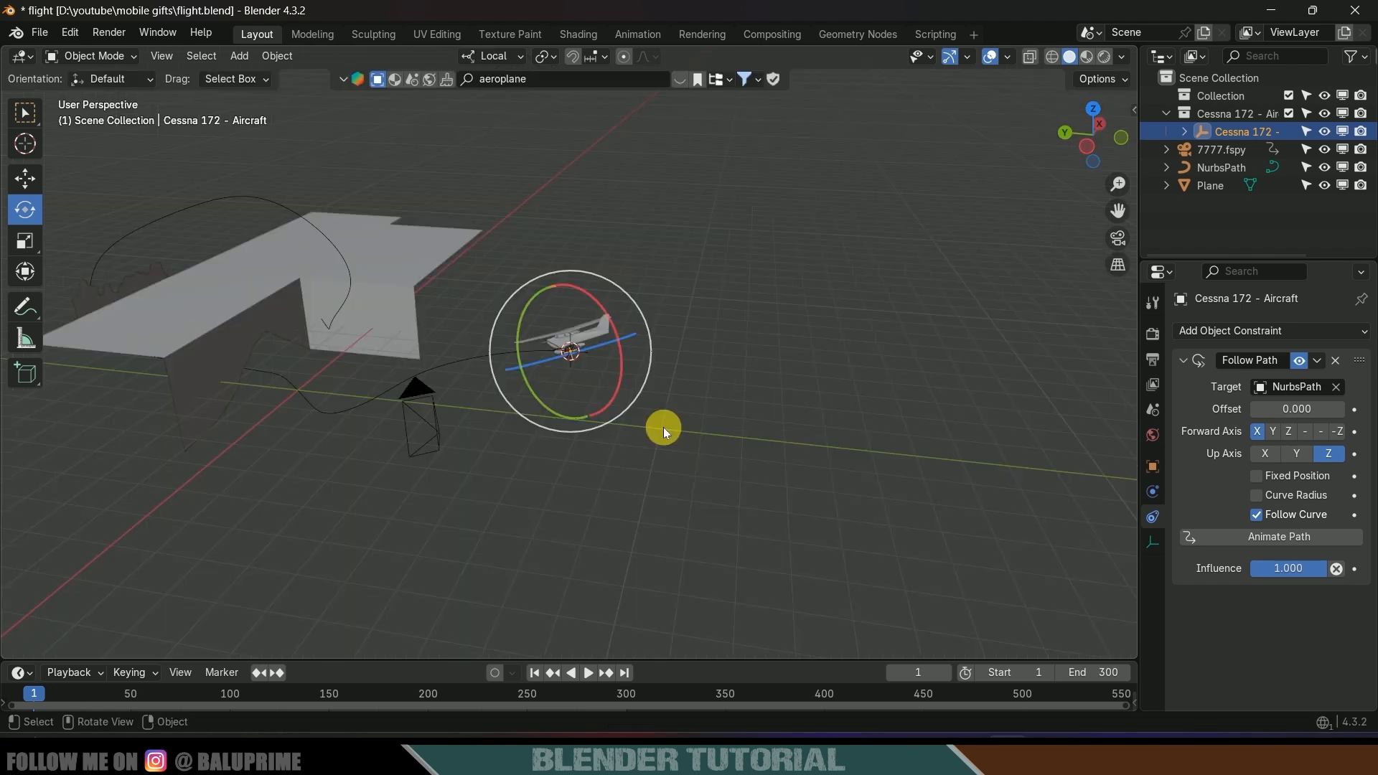
Play the animation and check the aircraft's flight along the path through the camera
key(space)
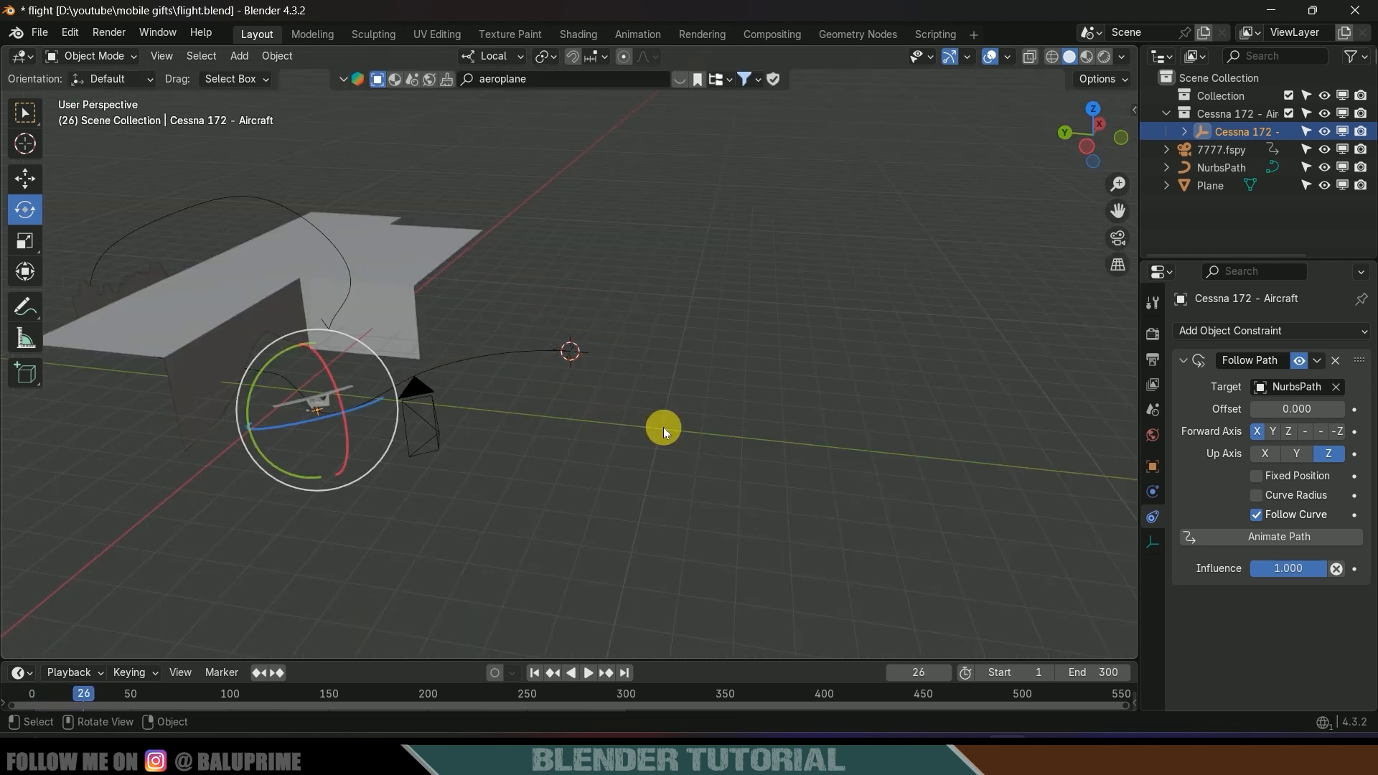
key(KP_0)
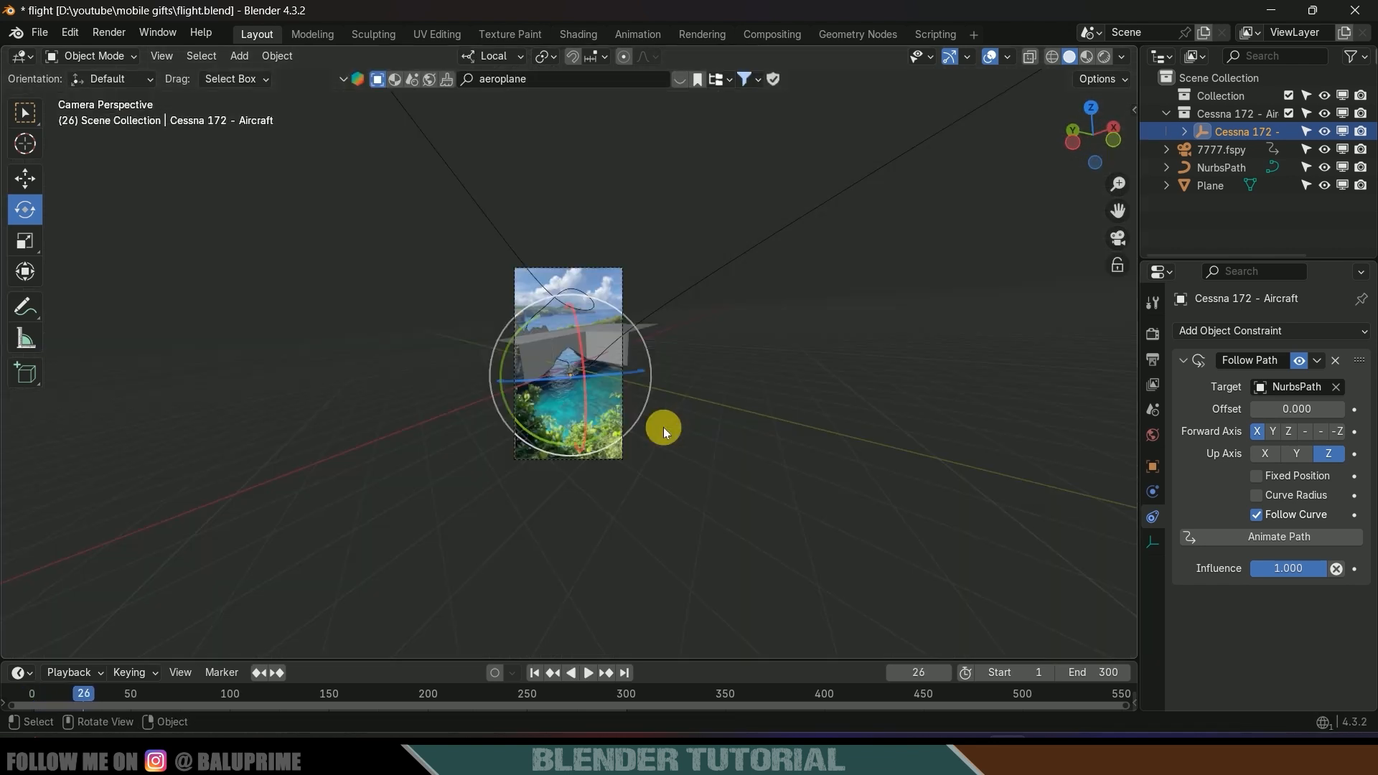
key(Home)
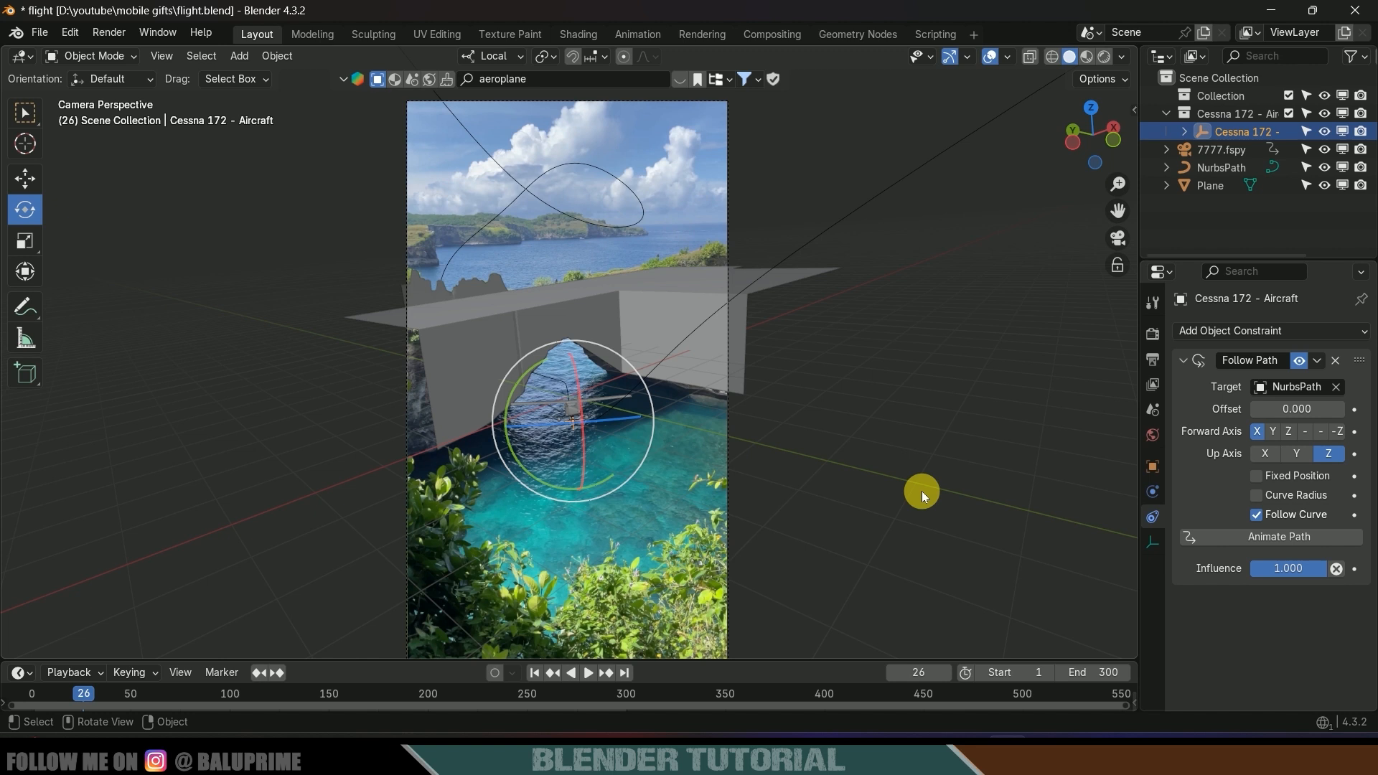
key(space)
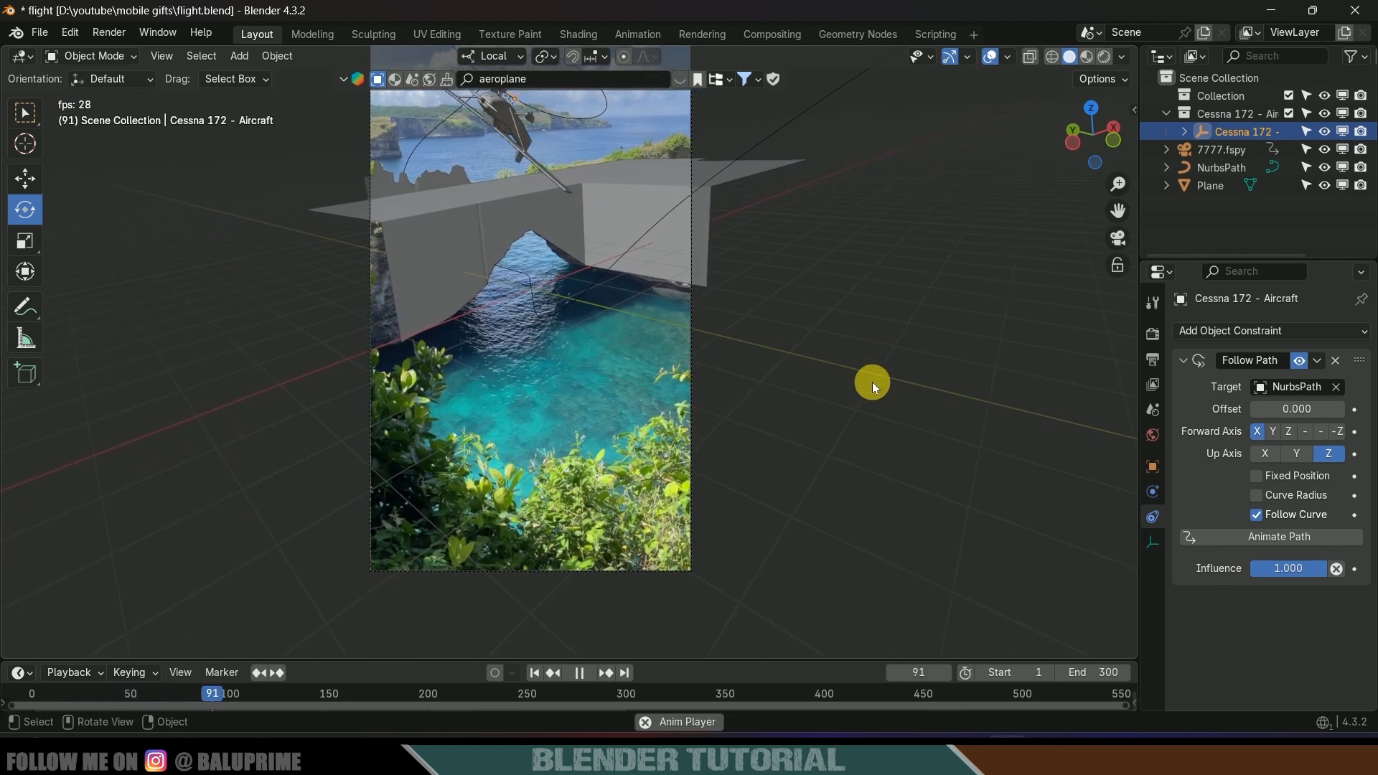
Return to the first frame, select the flight path curve and set its Path Animation to 300 frames
key(space)
click(533, 673)
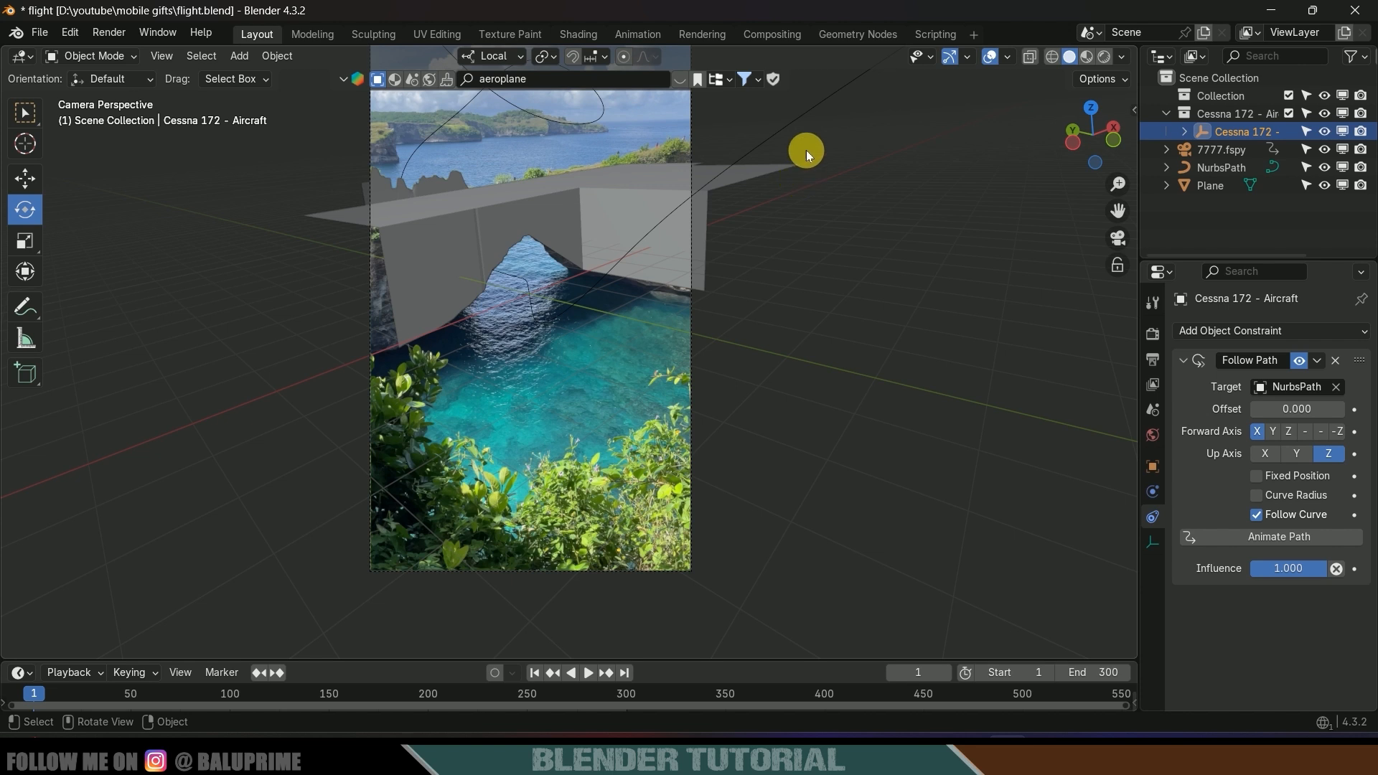
click(801, 129)
scroll(718, 278, down, 2)
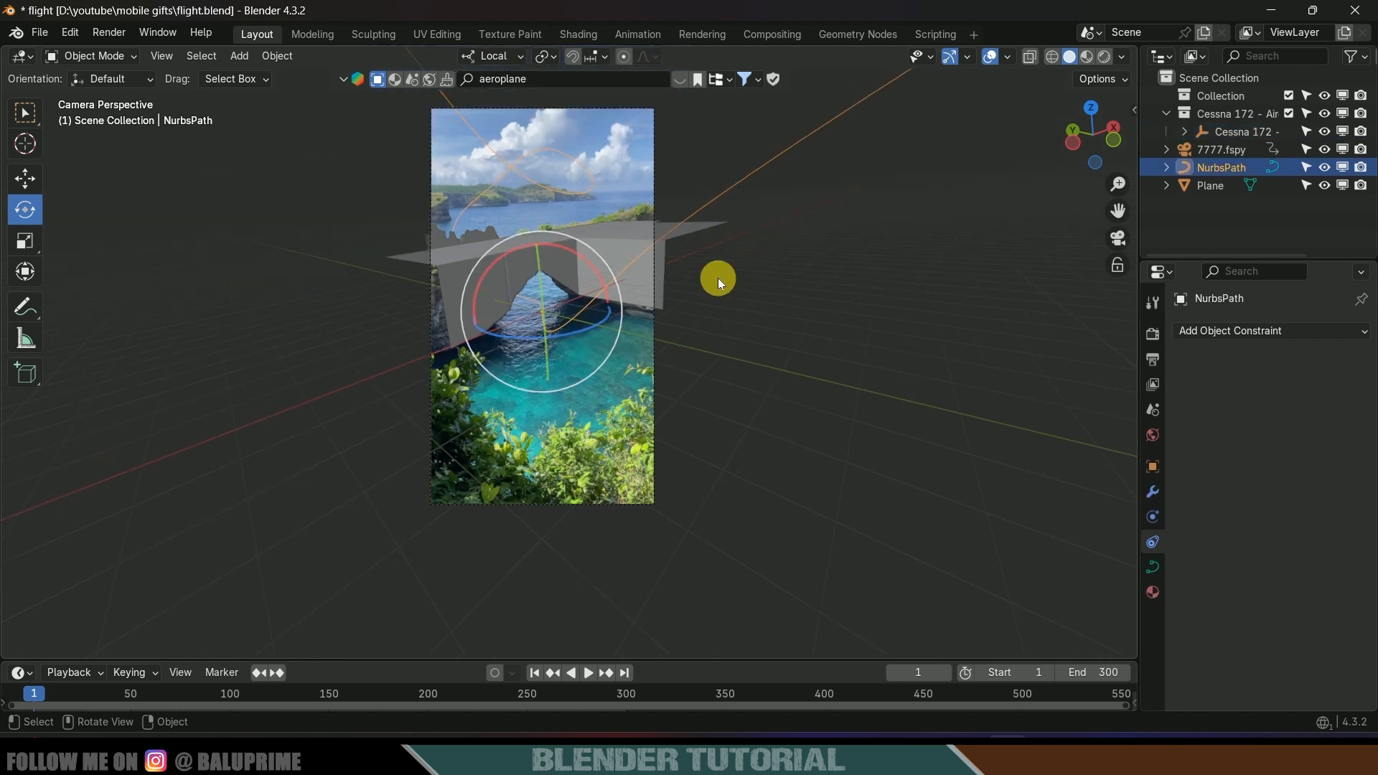
click(1154, 567)
scroll(1197, 546, down, 3)
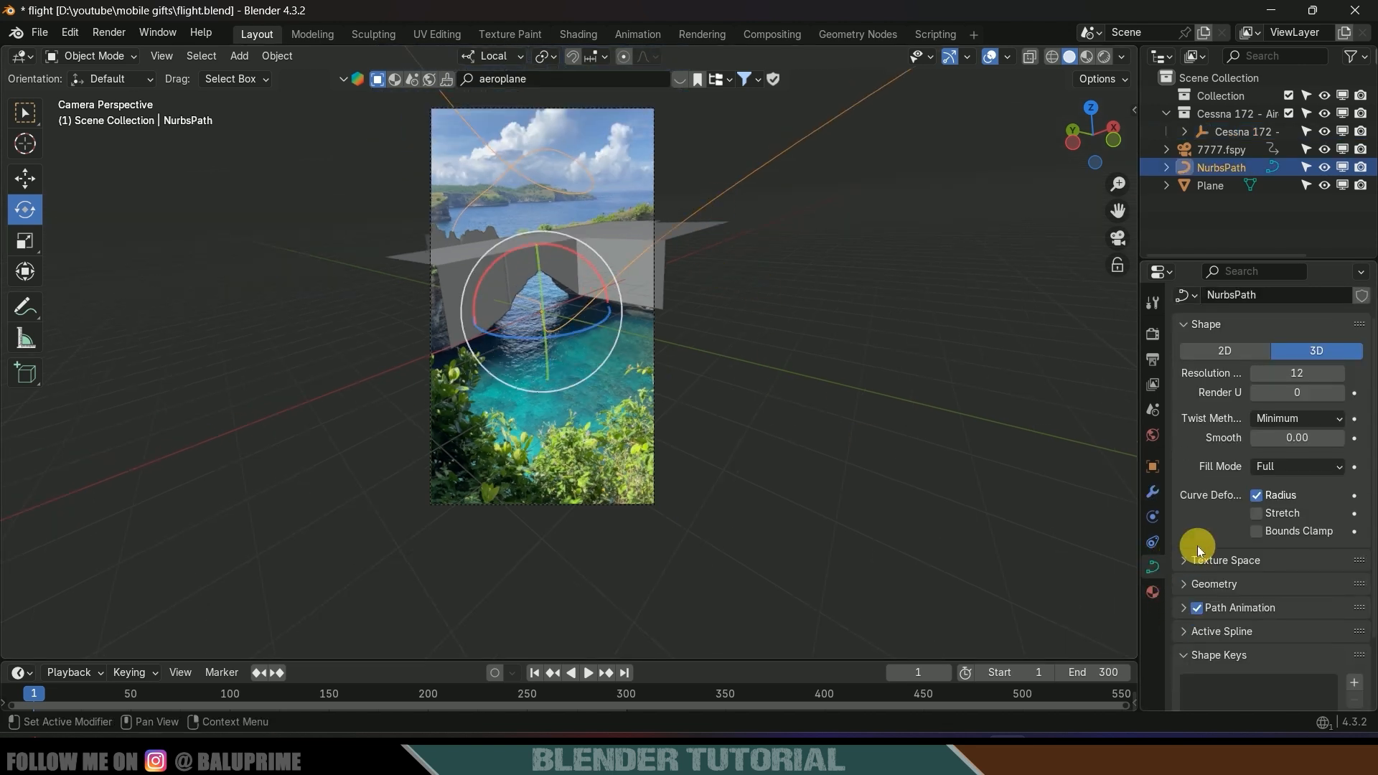
click(1184, 521)
scroll(1182, 558, down, 3)
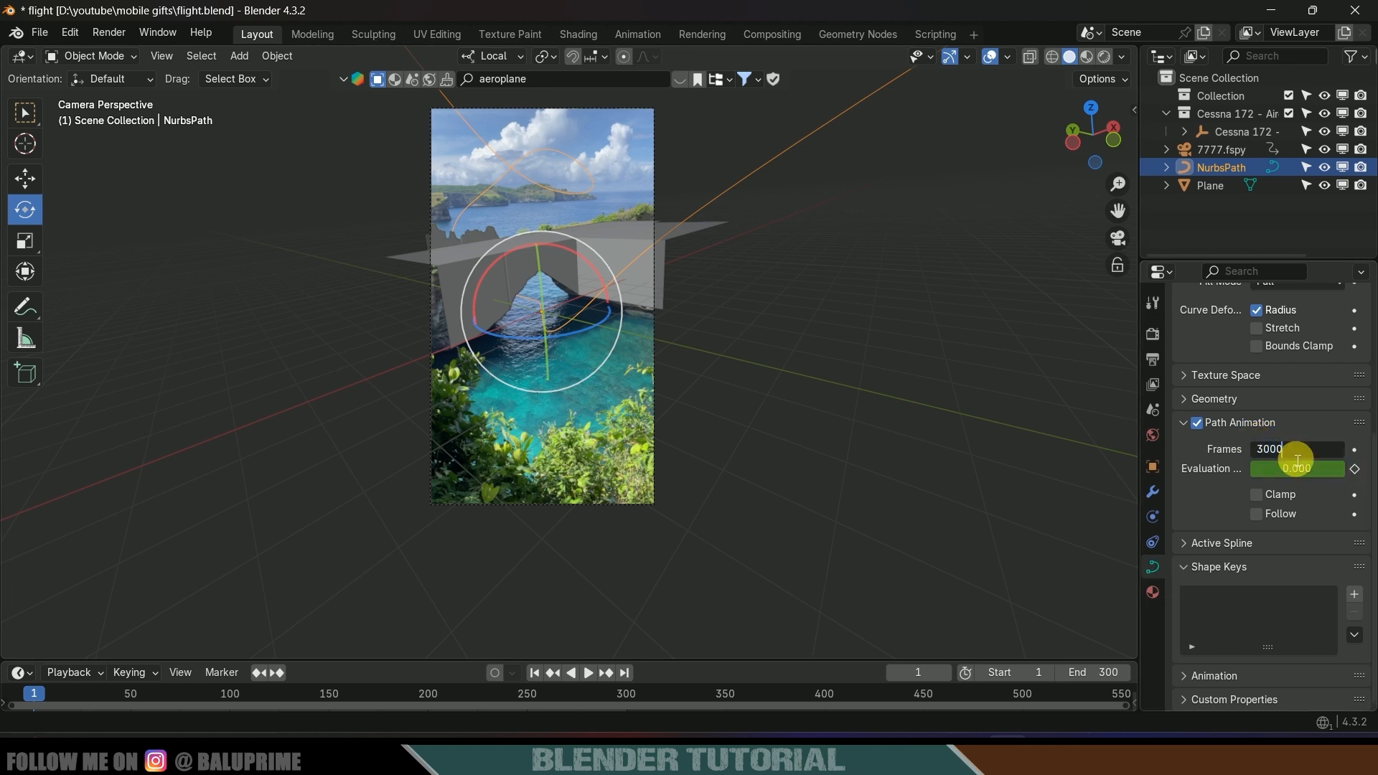
scroll(687, 493, up, 1)
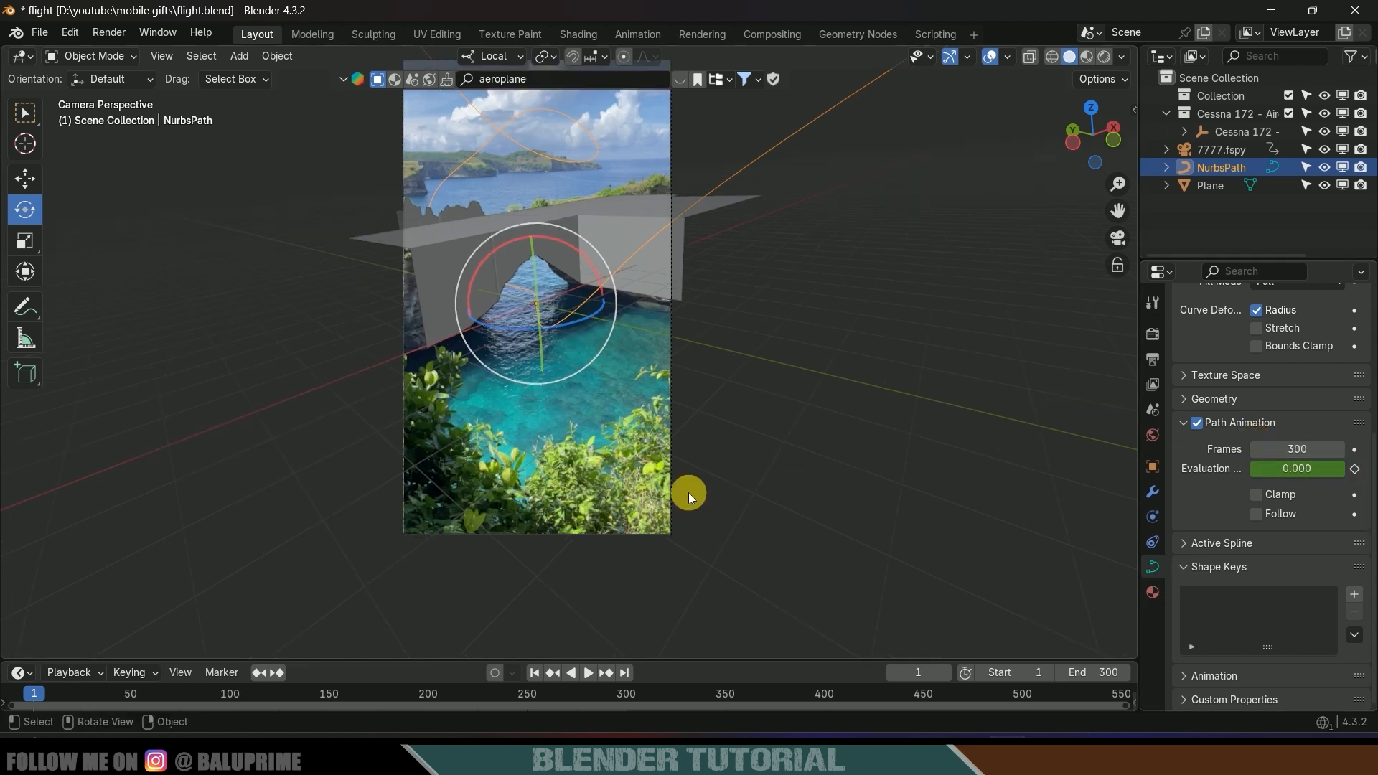
Play the slowed flight through the camera, then inspect the aircraft and path near the arch at frame 81
key(space)
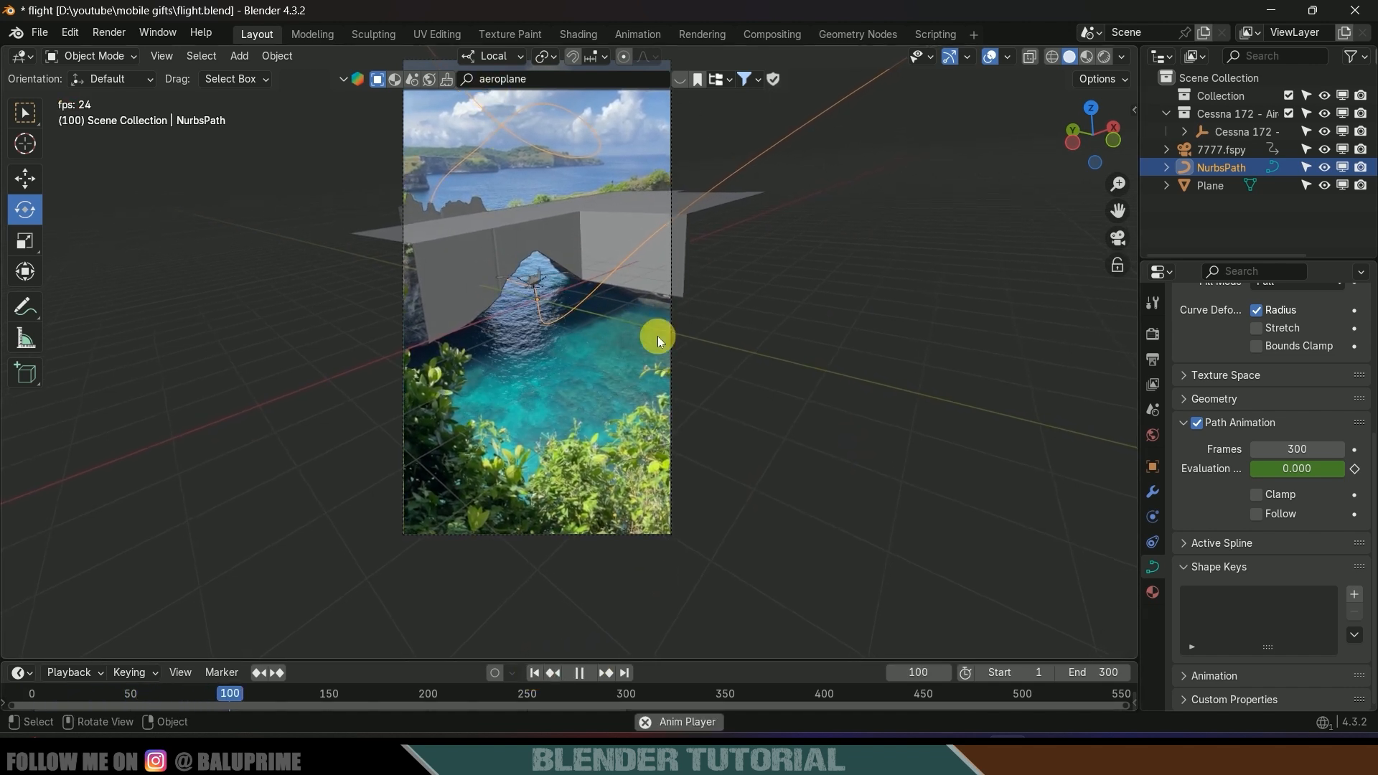
key(space)
drag(244, 705, 193, 691)
scroll(586, 334, up, 4)
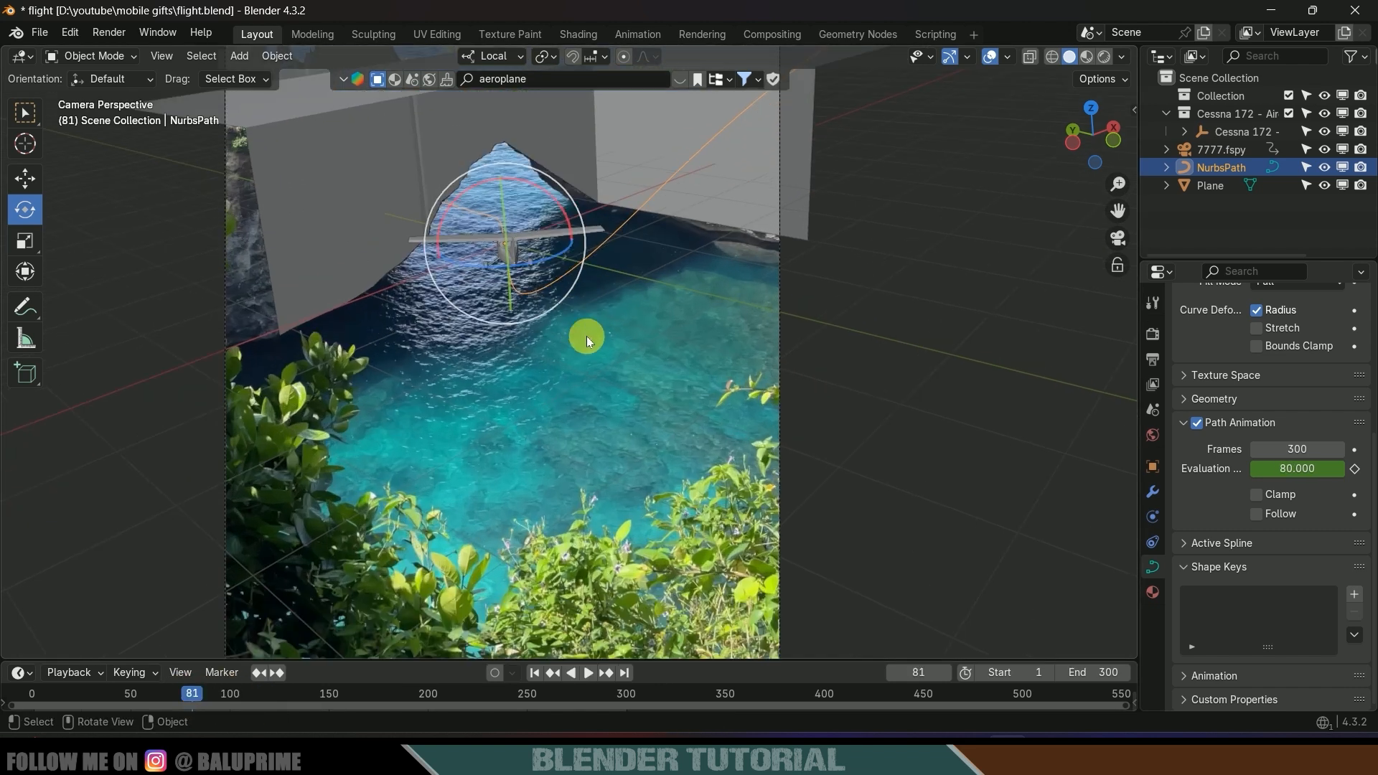
middle_drag(503, 344, 567, 348)
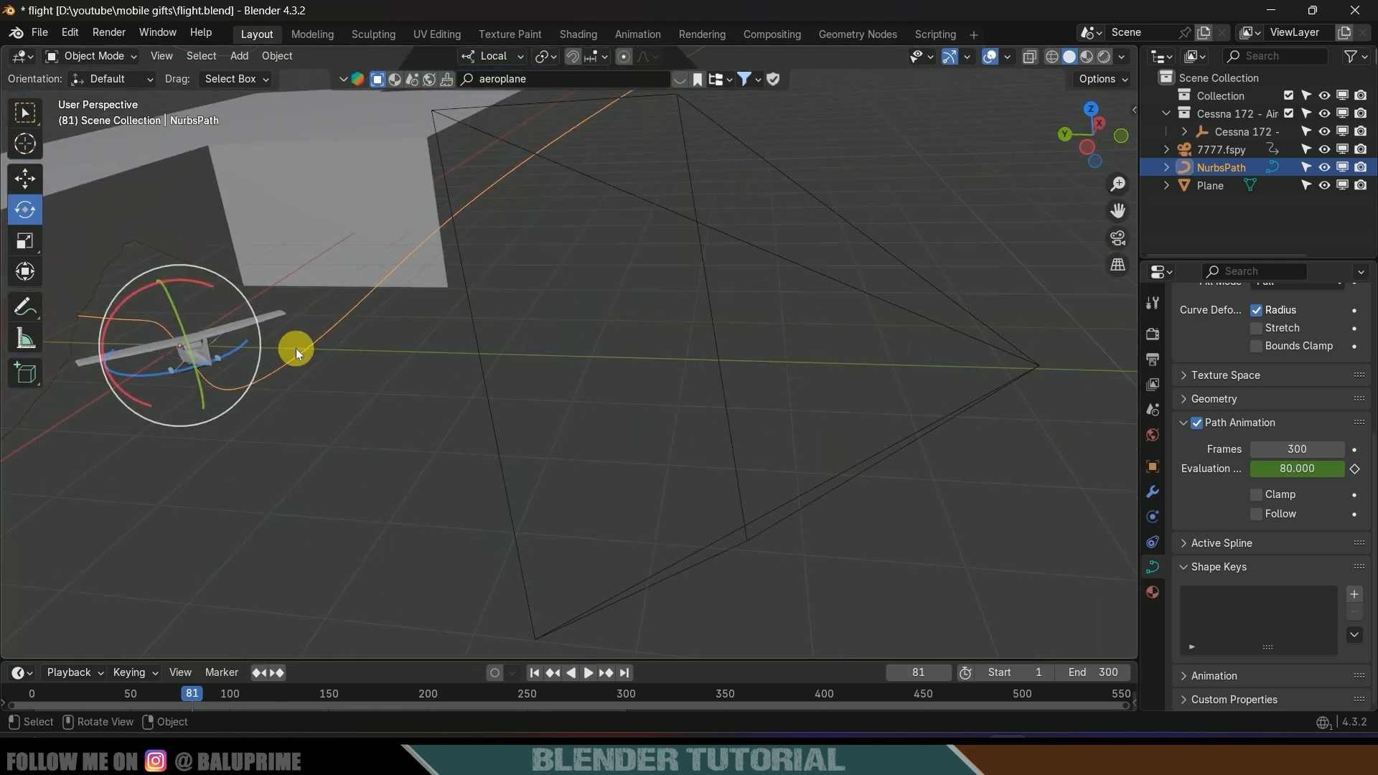
shift+middle_drag(296, 347, 698, 365)
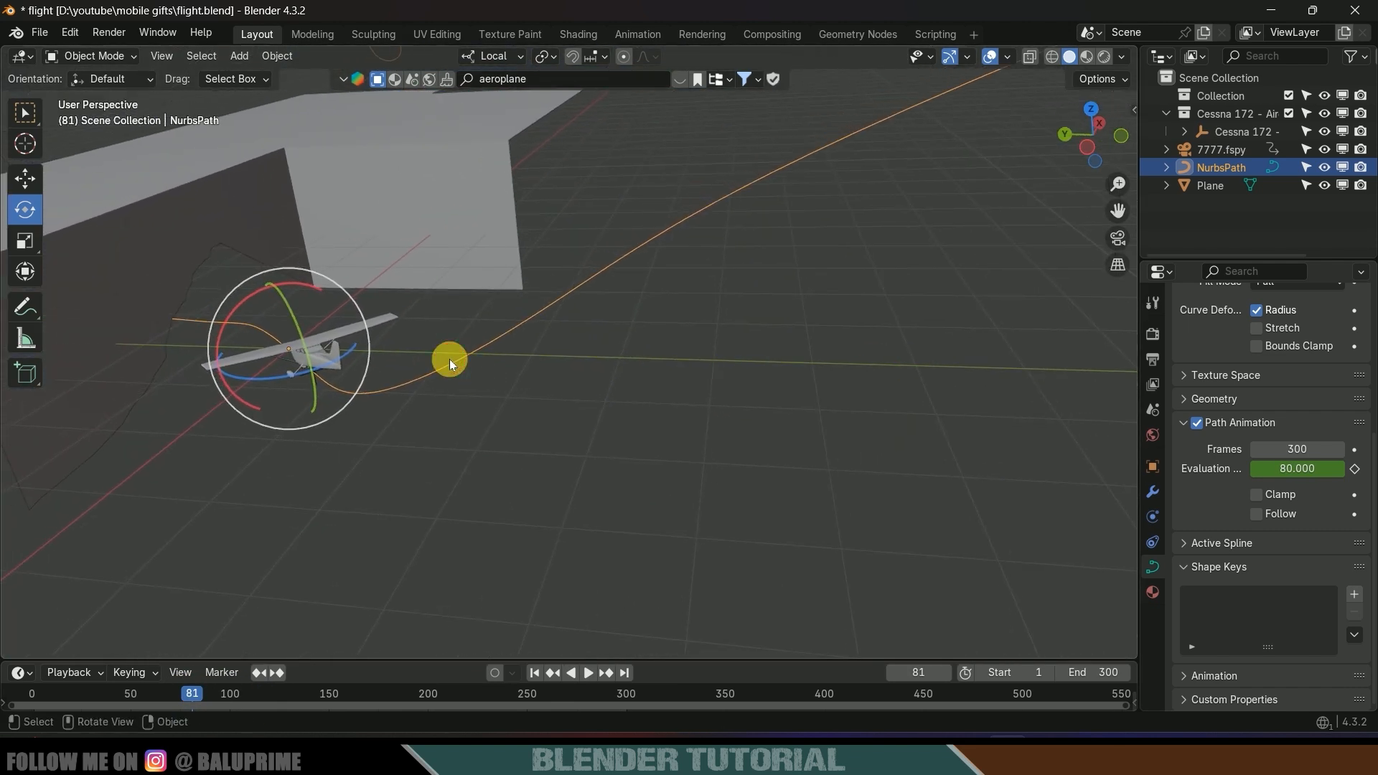
Tilt the path curve's control points running through the arch so the aircraft banks as it passes
key(Tab)
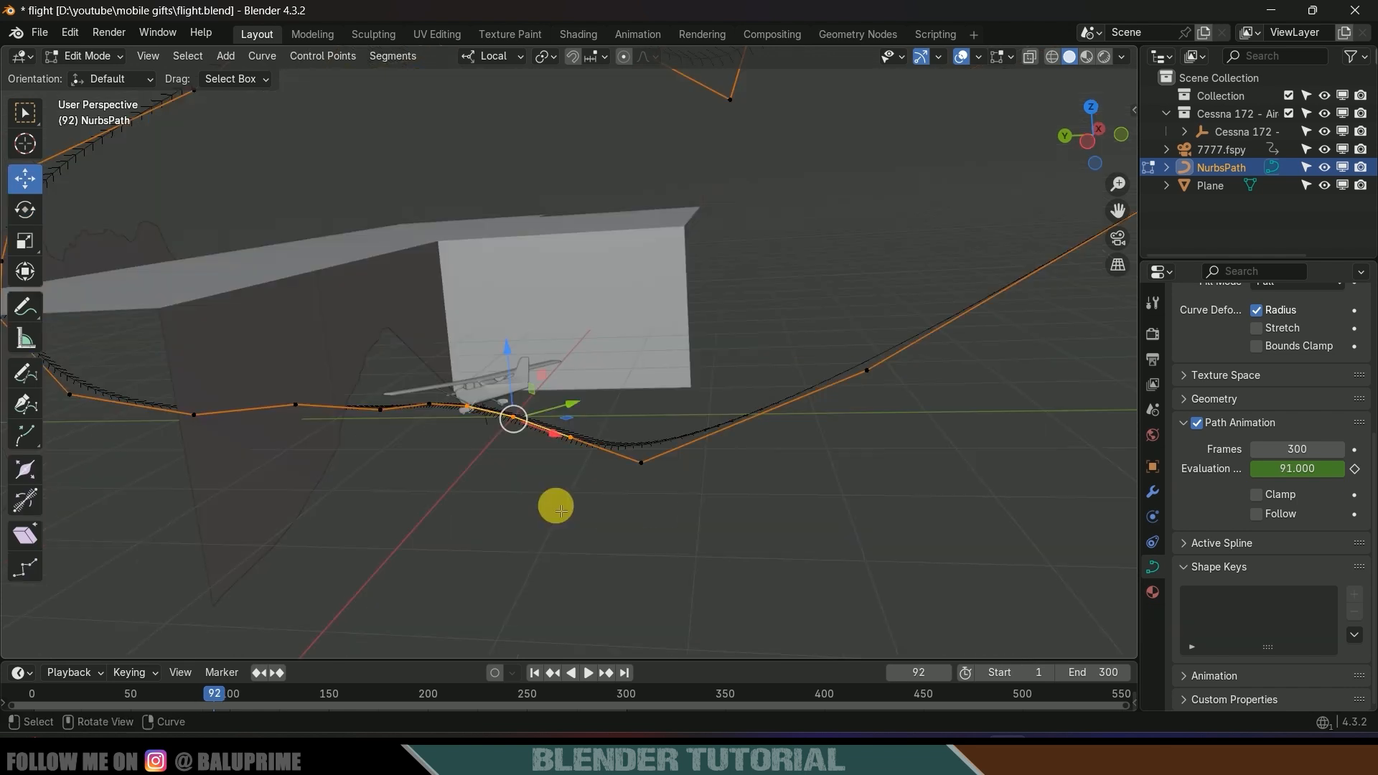
scroll(559, 506, down, 3)
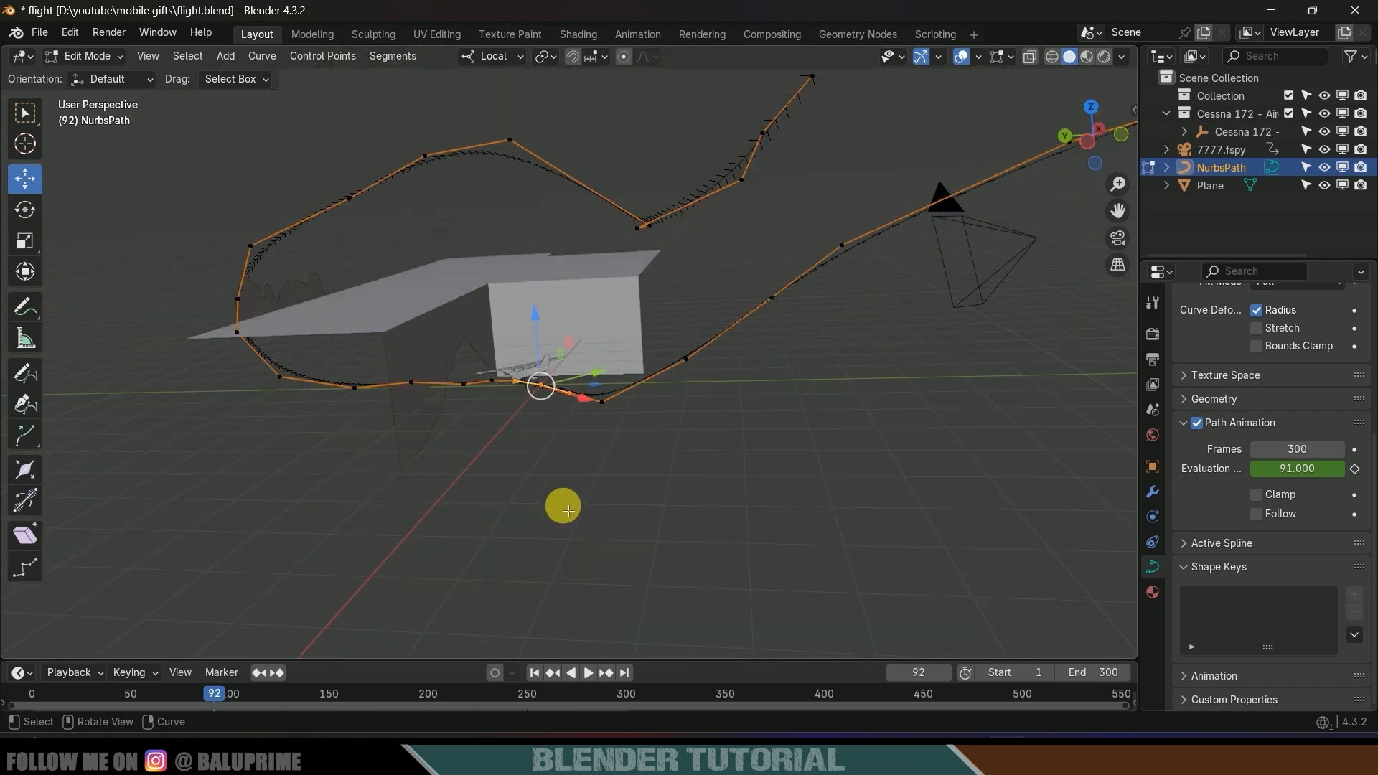
middle_drag(573, 506, 581, 511)
drag(325, 260, 590, 458)
scroll(601, 493, up, 4)
middle_drag(601, 493, 587, 394)
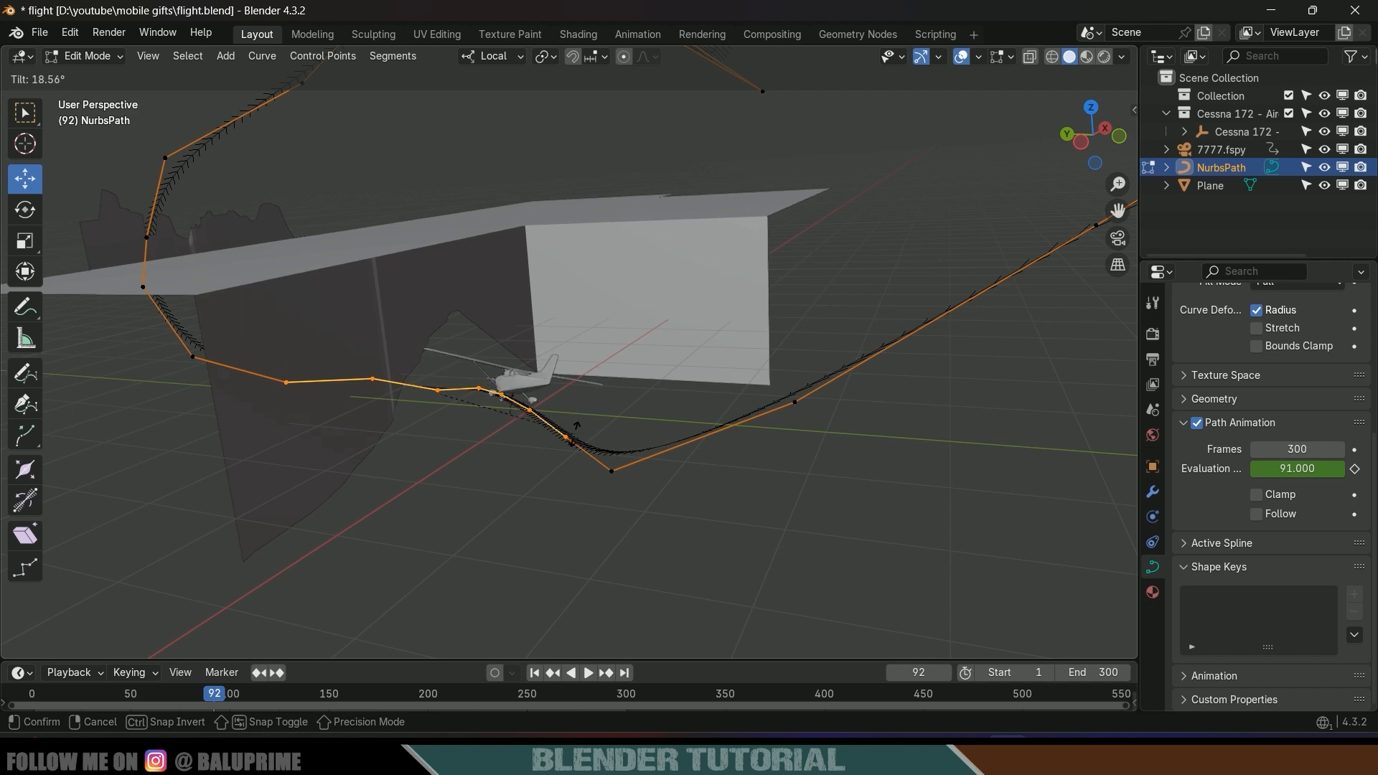
click(612, 446)
middle_drag(612, 445, 511, 455)
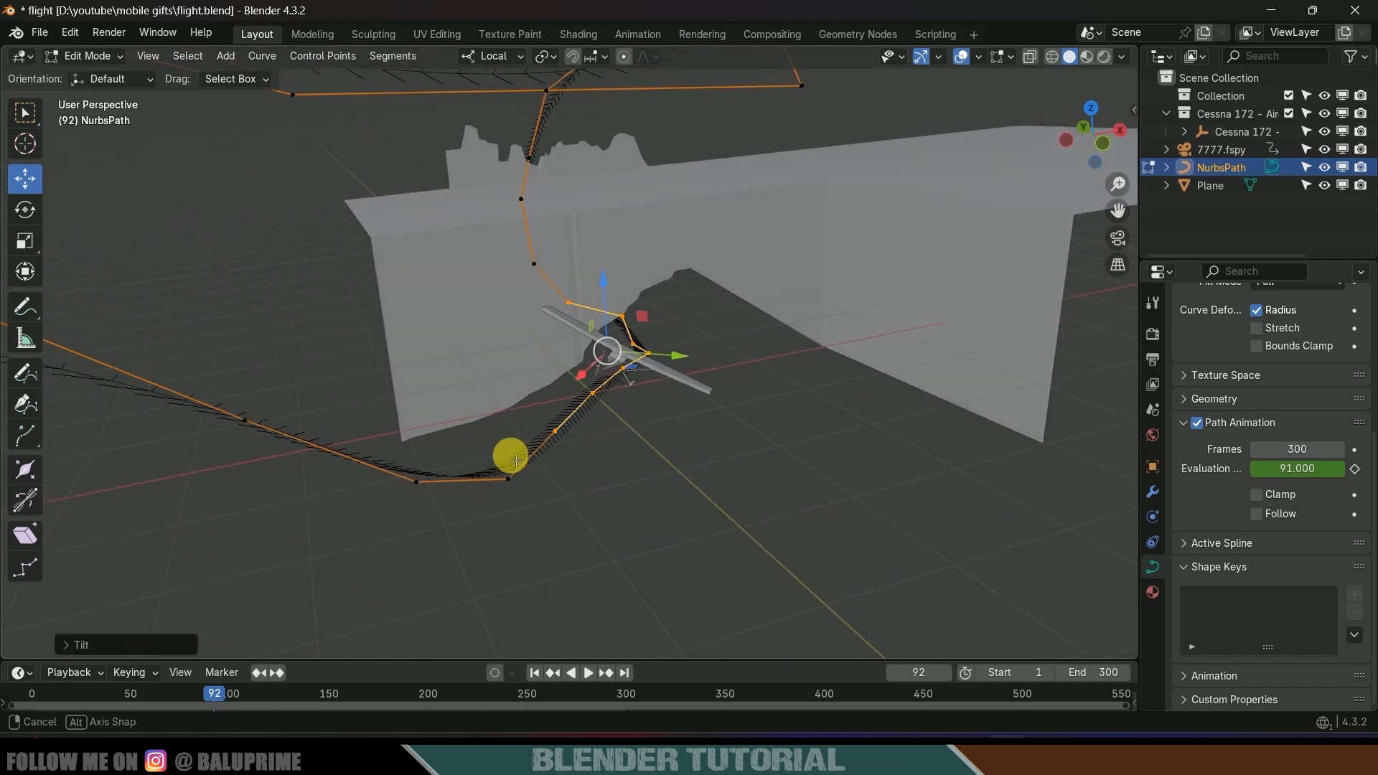
Select the two control points at the path's bend by the arch and reposition them to change the turn
key(space)
key(space)
middle_drag(679, 374, 519, 311)
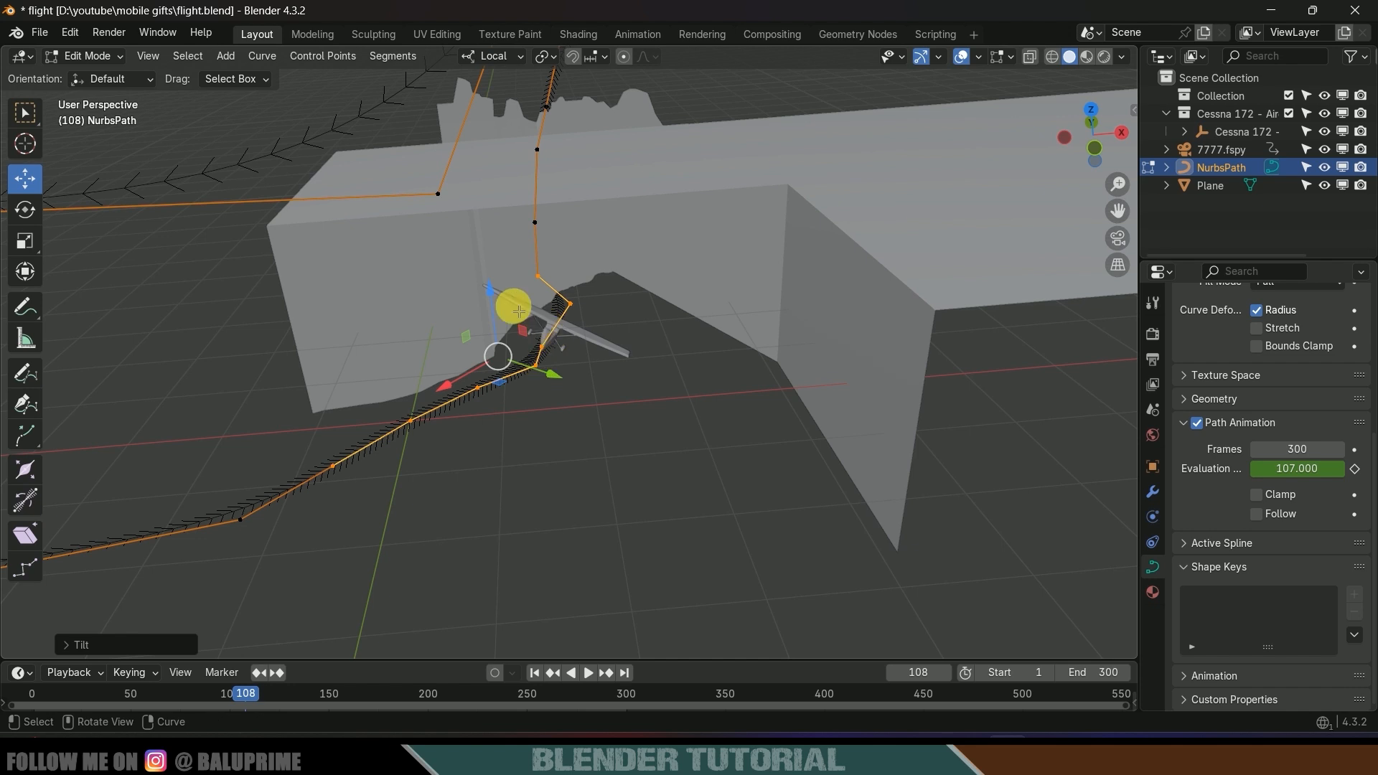
click(550, 352)
shift+click(579, 313)
drag(603, 358, 661, 391)
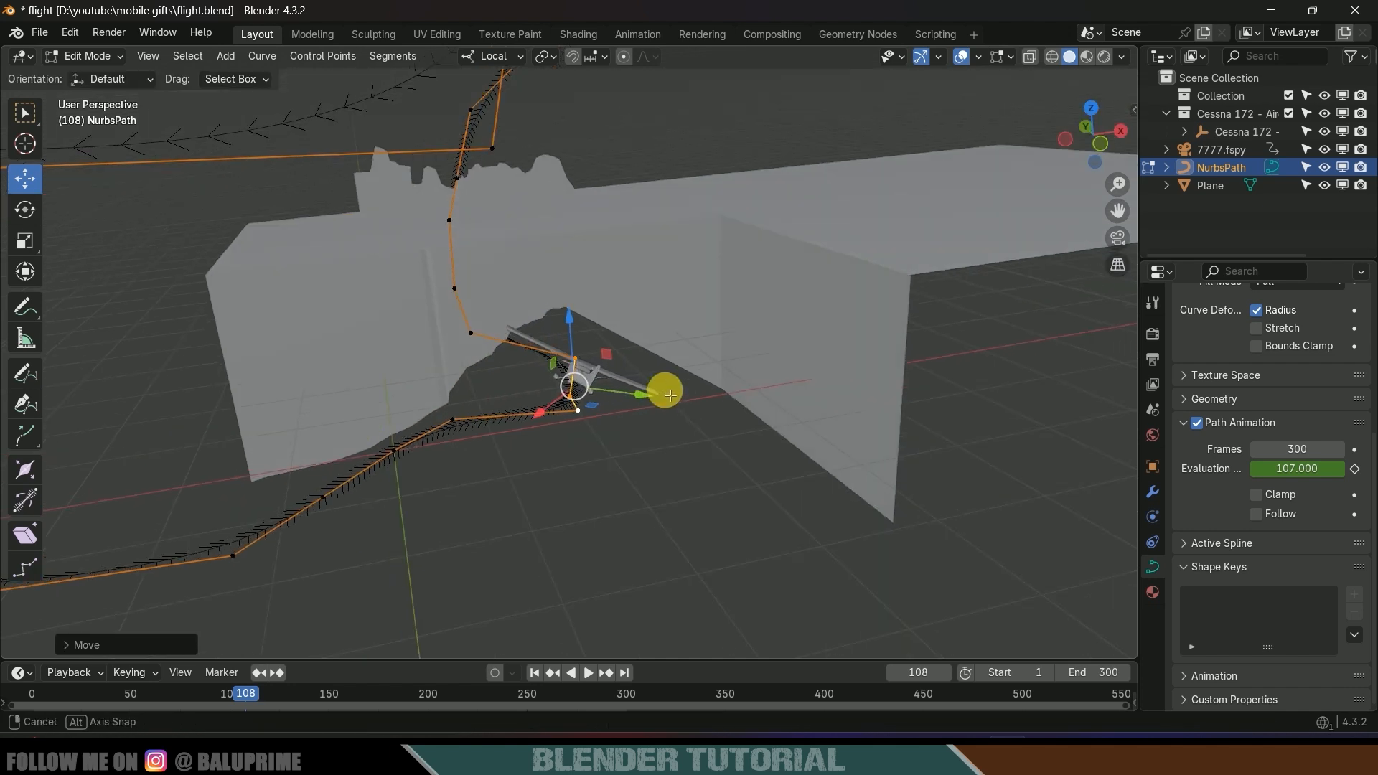
middle_drag(661, 390, 636, 367)
drag(635, 367, 627, 409)
middle_drag(713, 458, 711, 448)
Play the flight in short stretches up to frame 192, checking the aircraft's bank from the arch to the upper loop
key(space)
key(space)
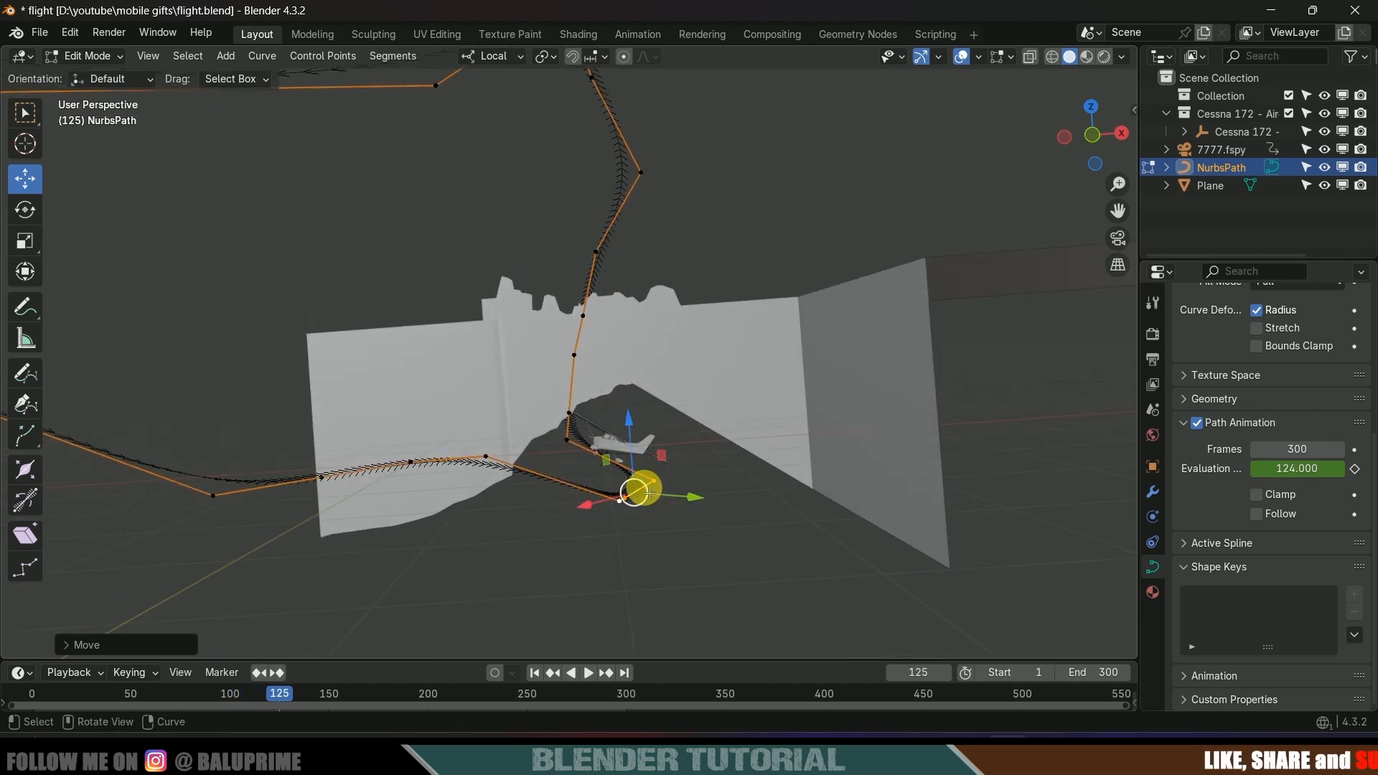
middle_drag(646, 486, 512, 449)
key(space)
key(space)
scroll(513, 449, down, 3)
key(space)
key(space)
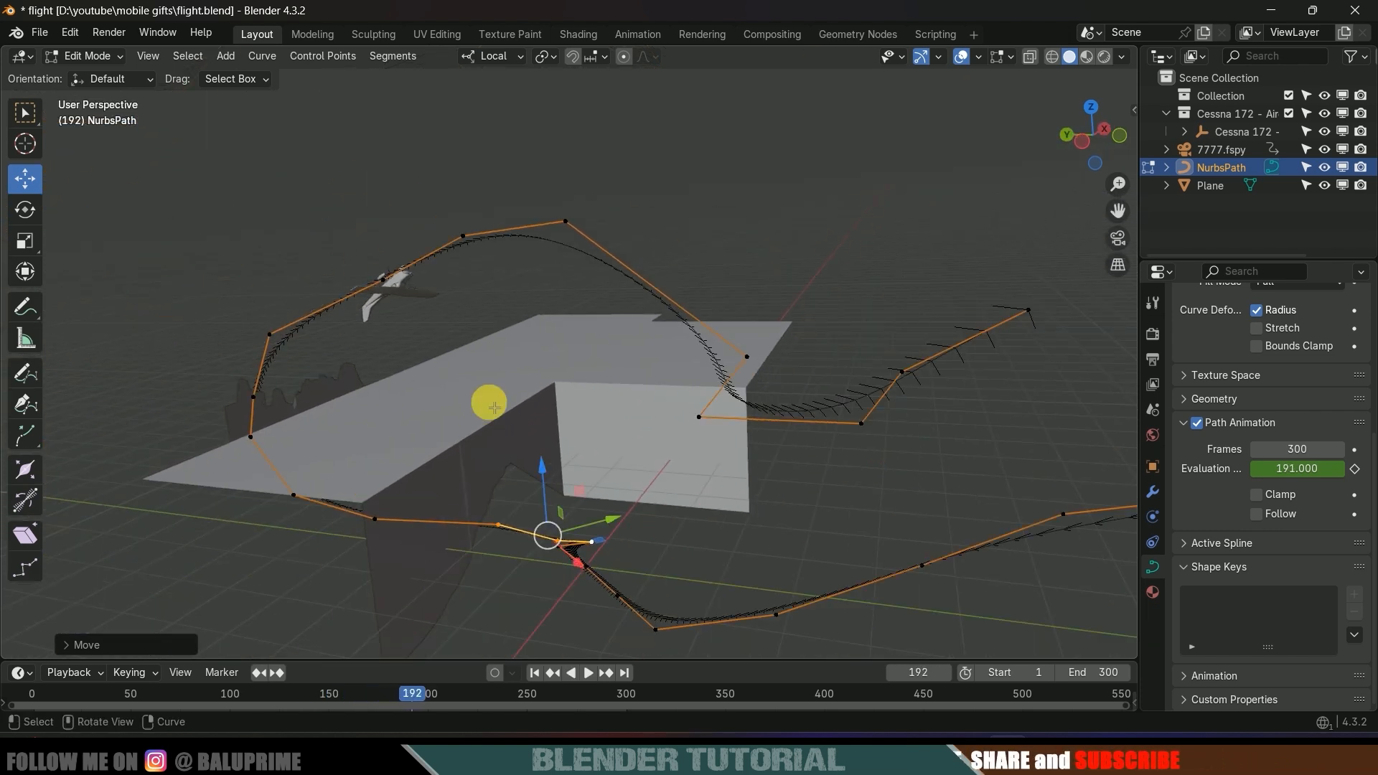
Tilt the control points of the path's upper loop to level the aircraft there, and play the flight to check it
drag(306, 209, 979, 429)
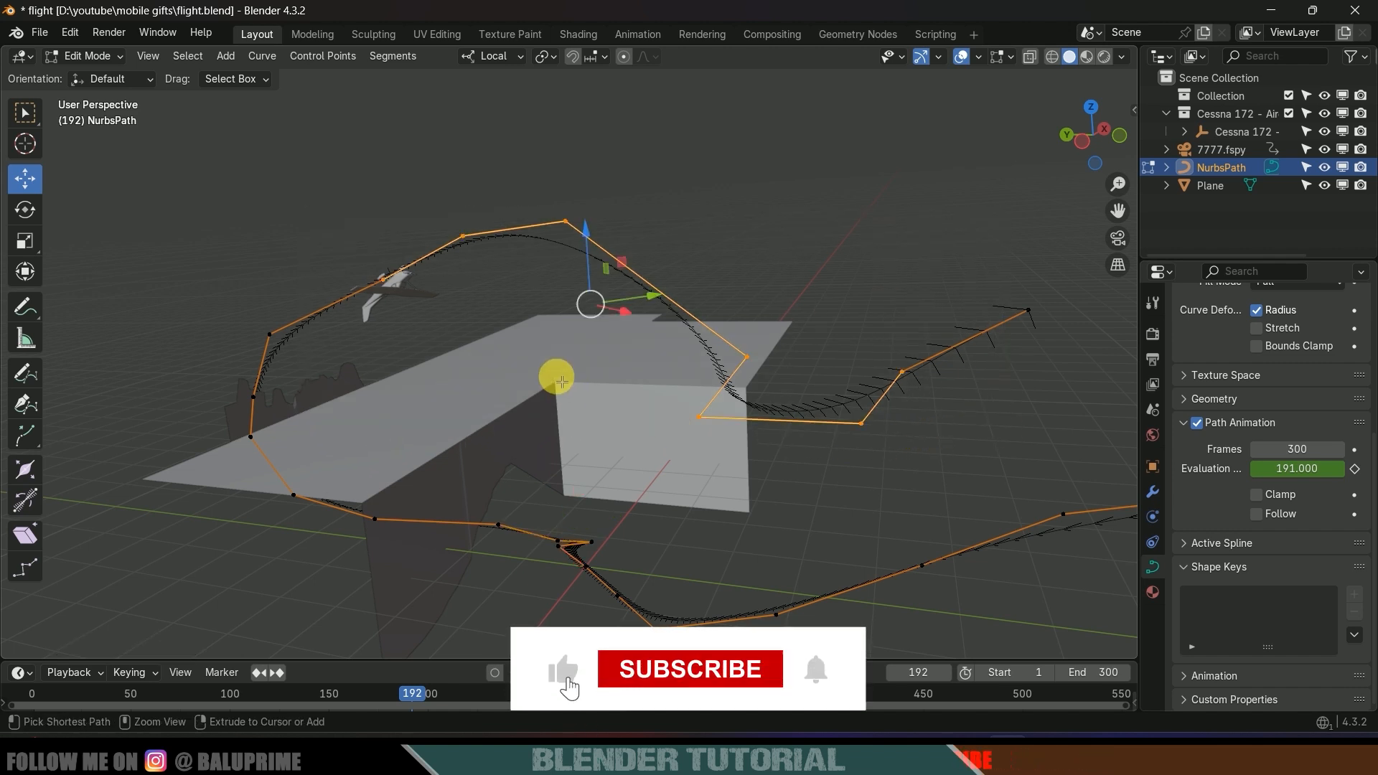
key(ctrl+t)
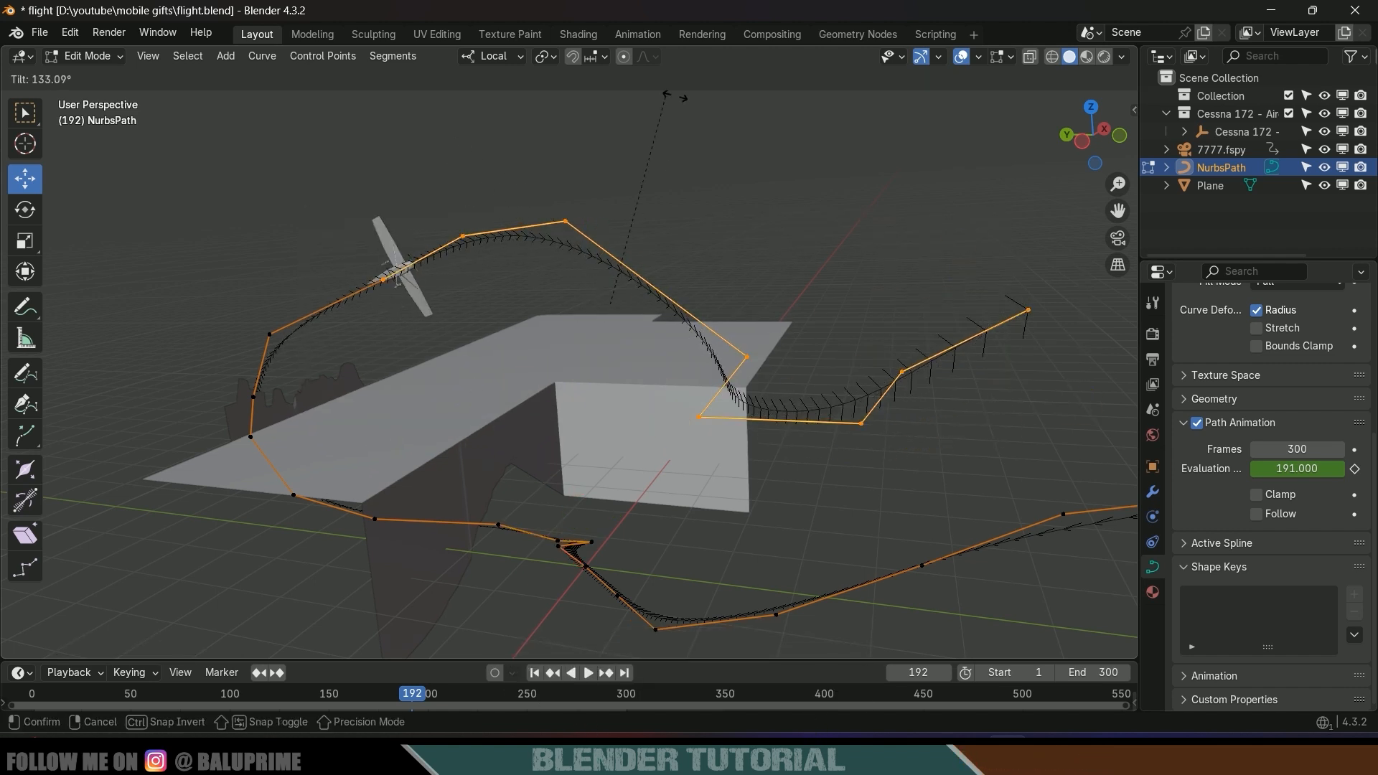
click(768, 400)
key(space)
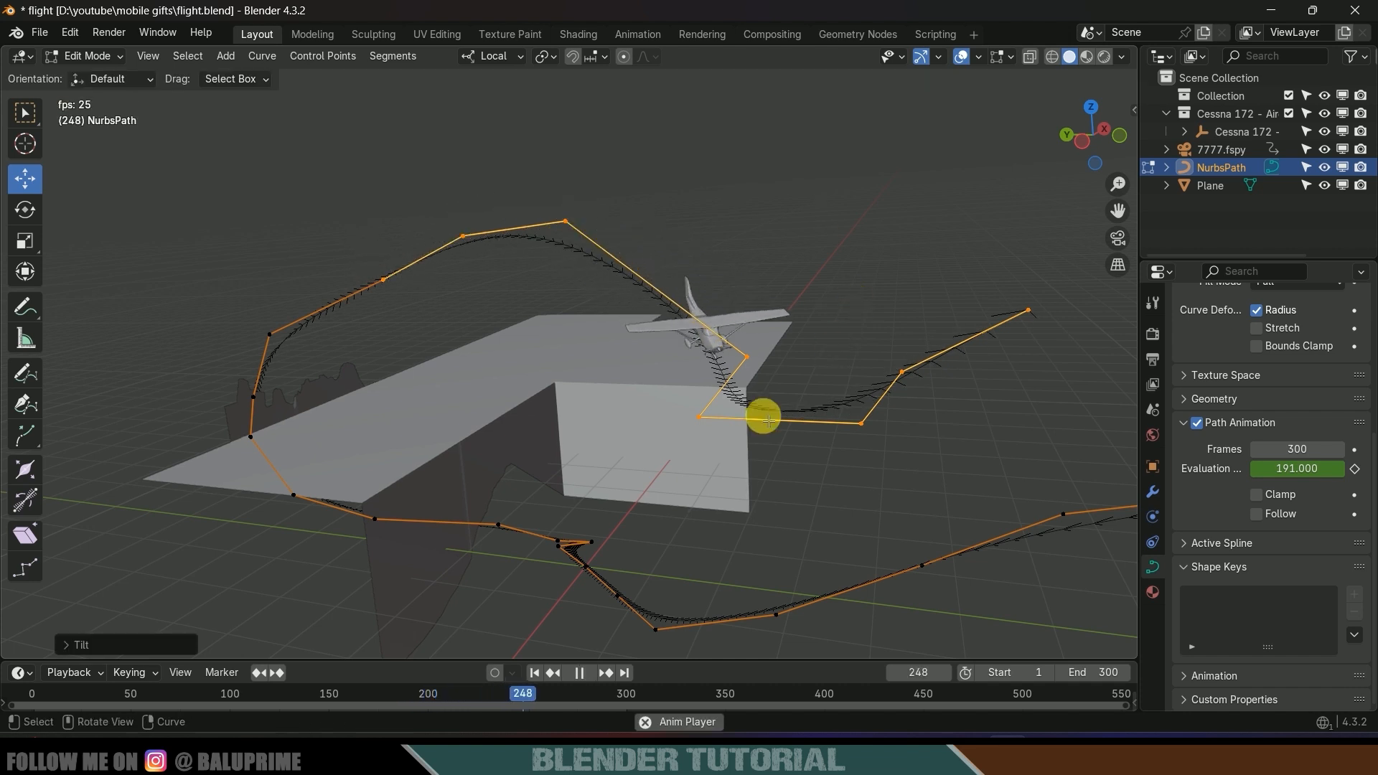
key(space)
Reposition the path's last control points in camera view so the flight exits above the footage frame
shift+middle_drag(764, 410, 612, 302)
key(KP_0)
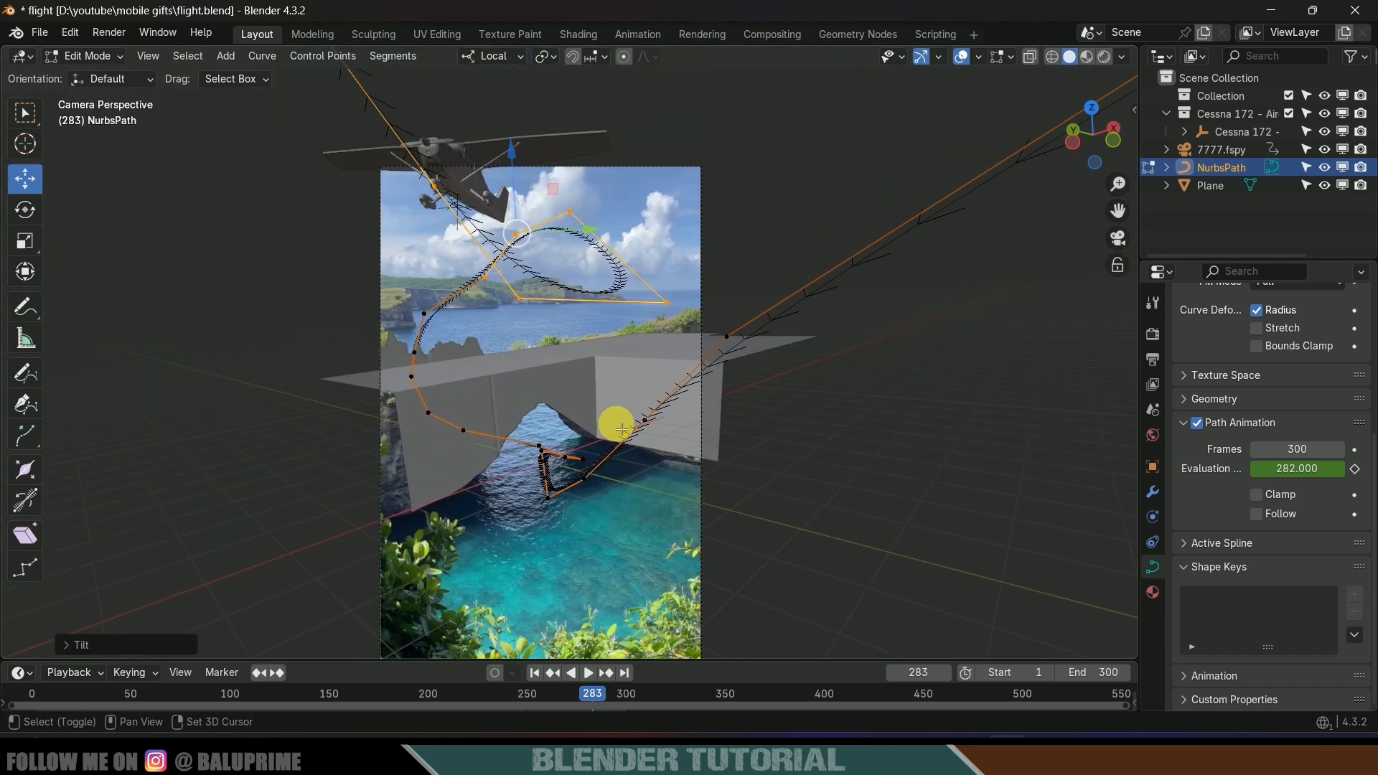
scroll(567, 311, down, 5)
click(400, 147)
click(513, 306)
drag(513, 305, 664, 310)
scroll(511, 308, up, 4)
click(533, 365)
scroll(539, 373, down, 3)
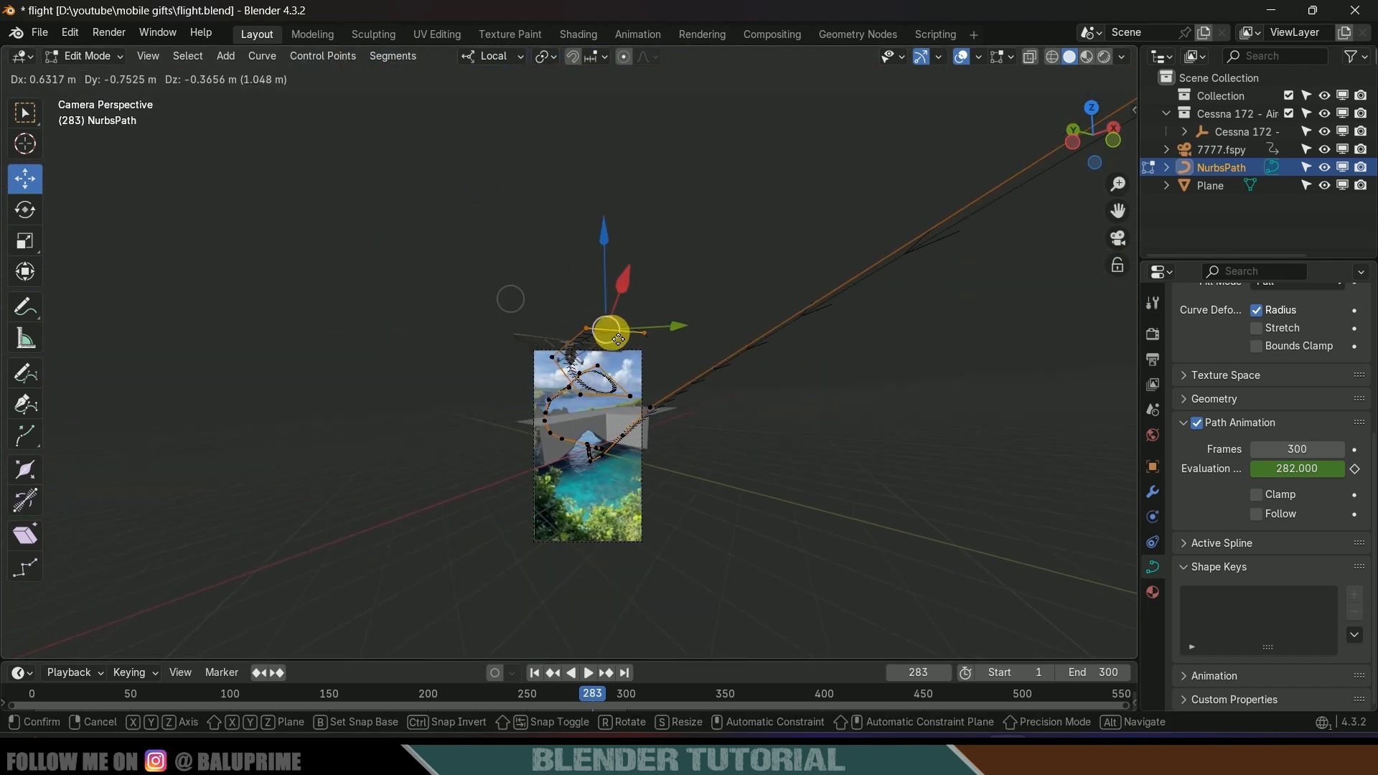
click(366, 109)
drag(434, 107, 789, 95)
Raise the path's exit control point farther above the camera frame and play the animation to check it
scroll(608, 288, up, 4)
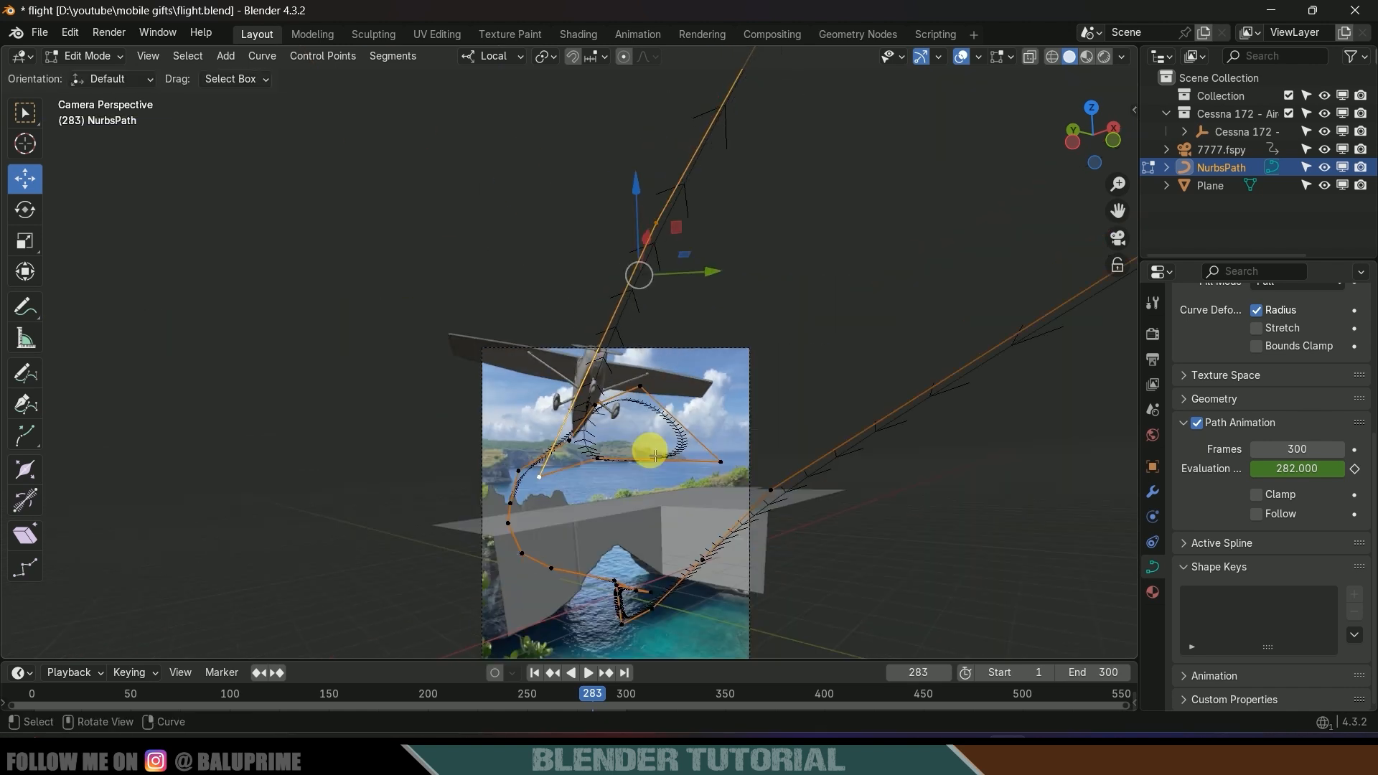
scroll(649, 449, down, 1)
click(800, 262)
drag(804, 194, 813, 59)
key(space)
key(space)
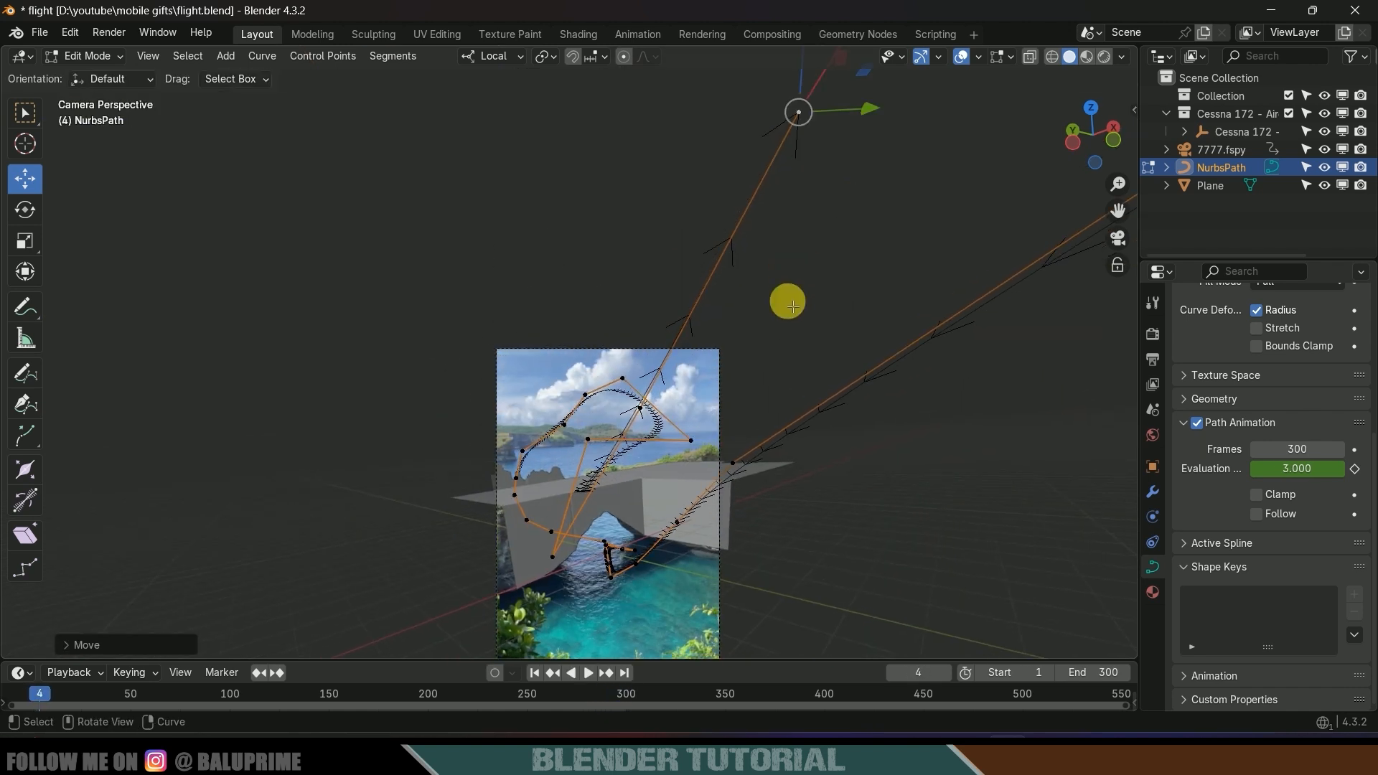
Check the reshaped path from several angles, then play the flight through the camera and examine the aircraft near the arch at frame 113
middle_drag(794, 307, 756, 447)
scroll(745, 453, down, 6)
scroll(756, 451, up, 6)
key(KP_0)
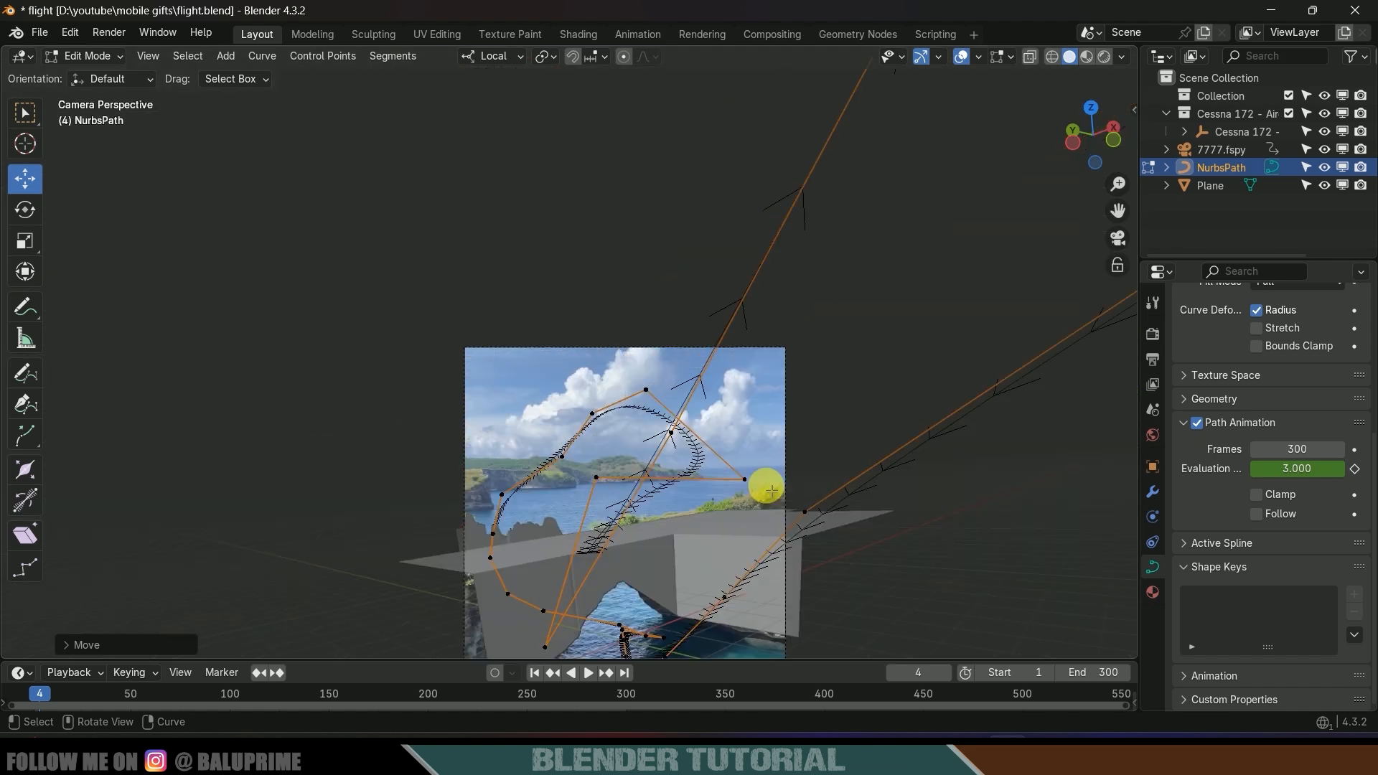
scroll(815, 327, down, 3)
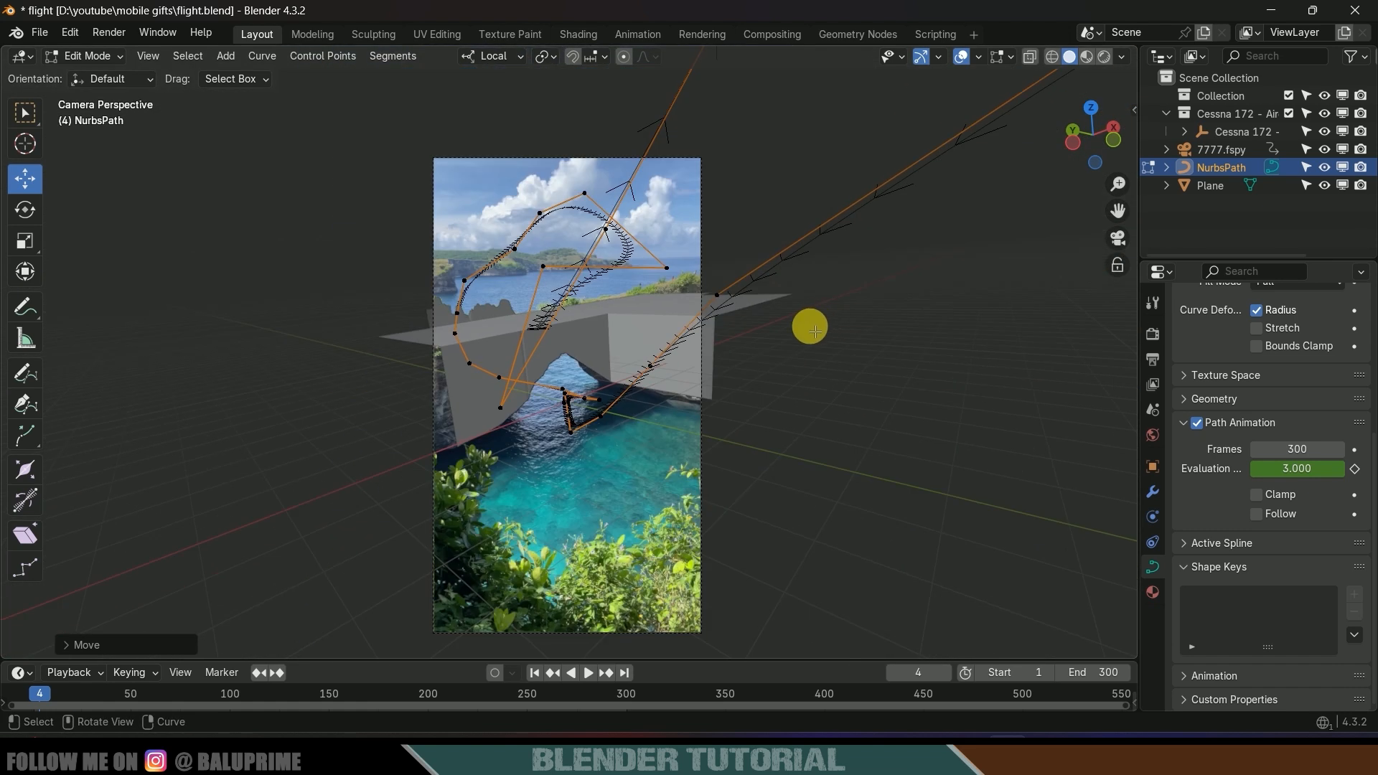
key(Tab)
key(space)
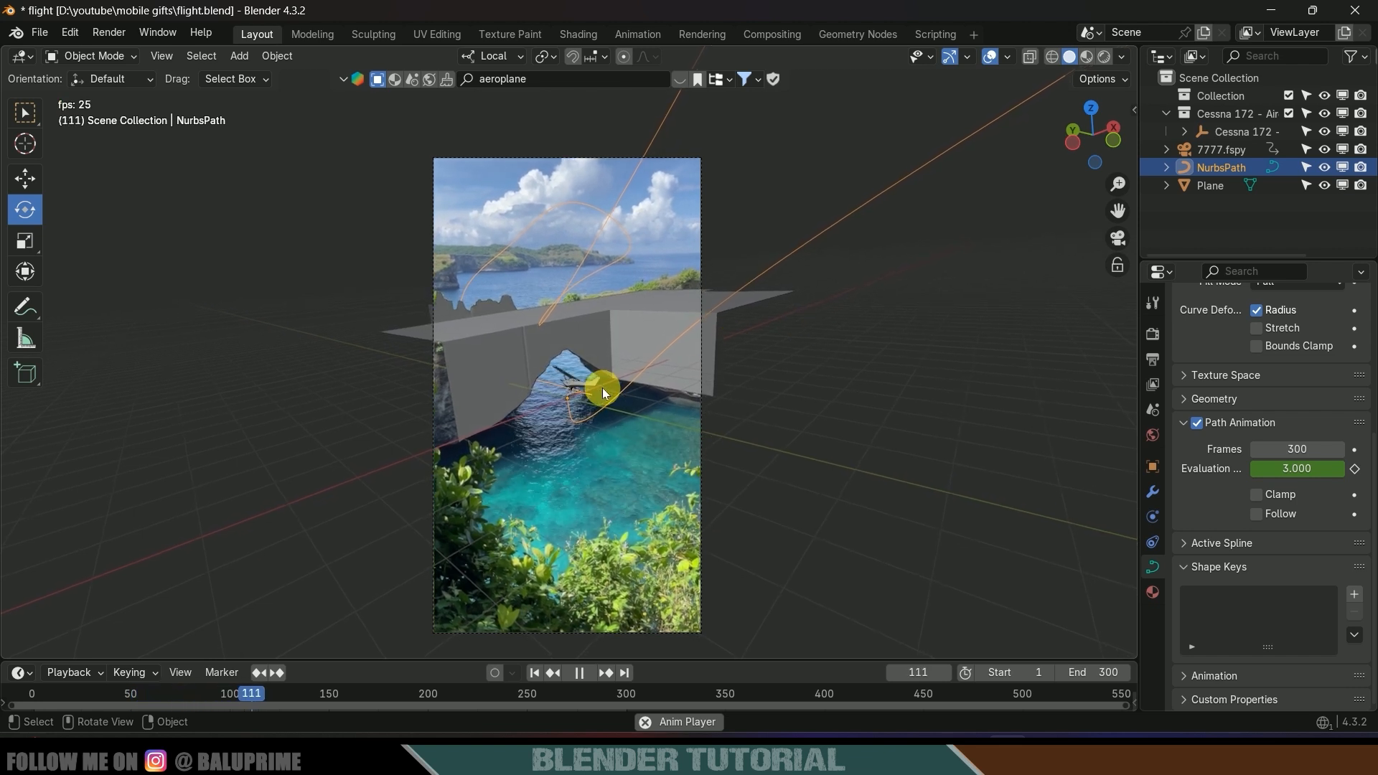
key(space)
scroll(567, 401, up, 6)
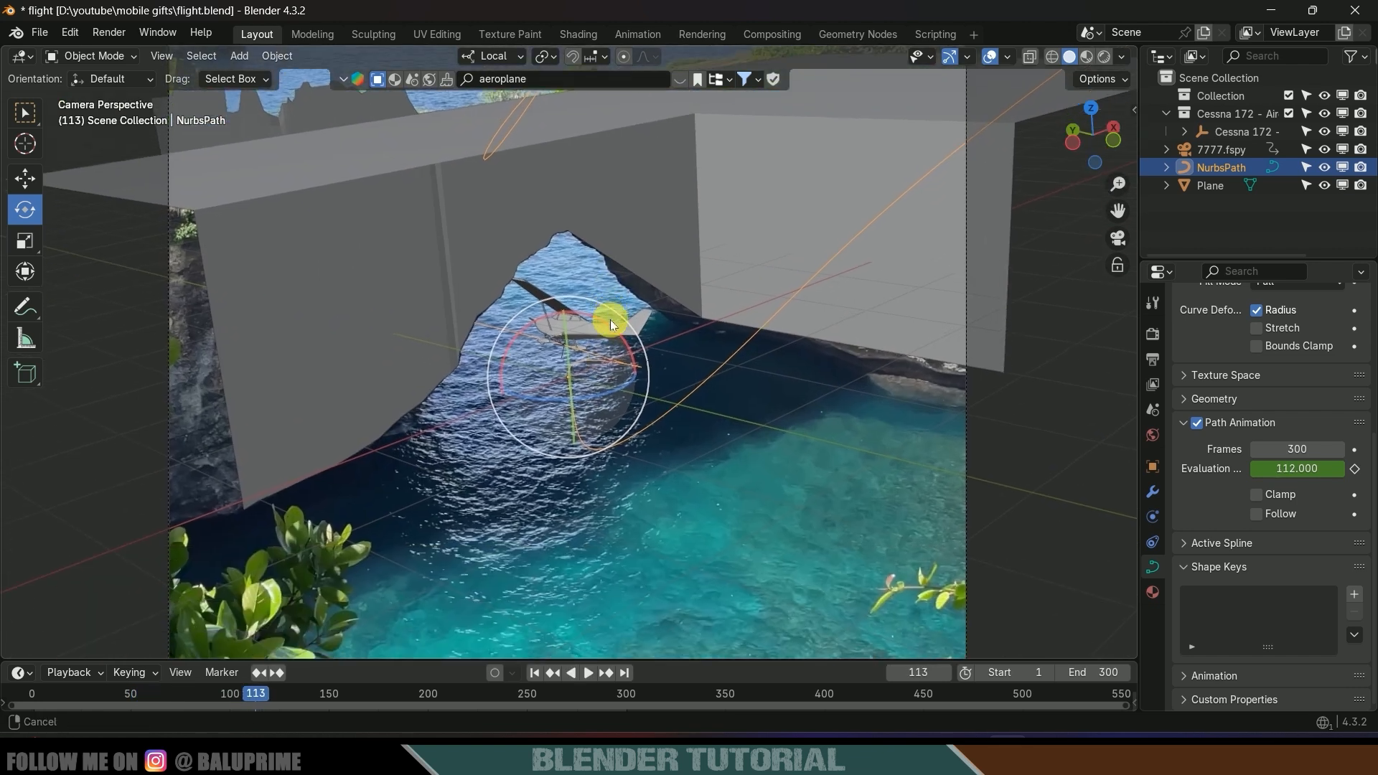
middle_drag(614, 386, 644, 395)
middle_drag(727, 372, 618, 355)
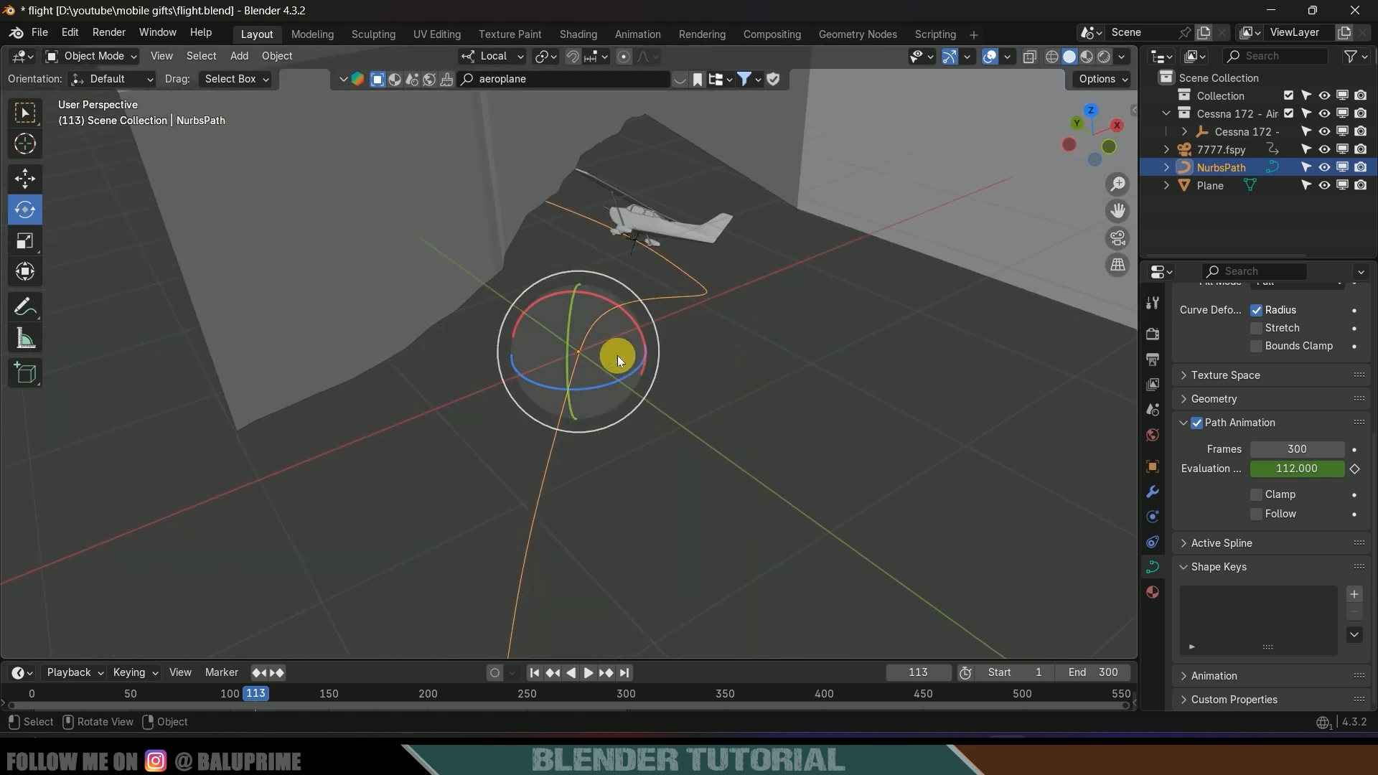
Move the path's control points in front of the arch sideways one by one to round off the sharp bend
key(Tab)
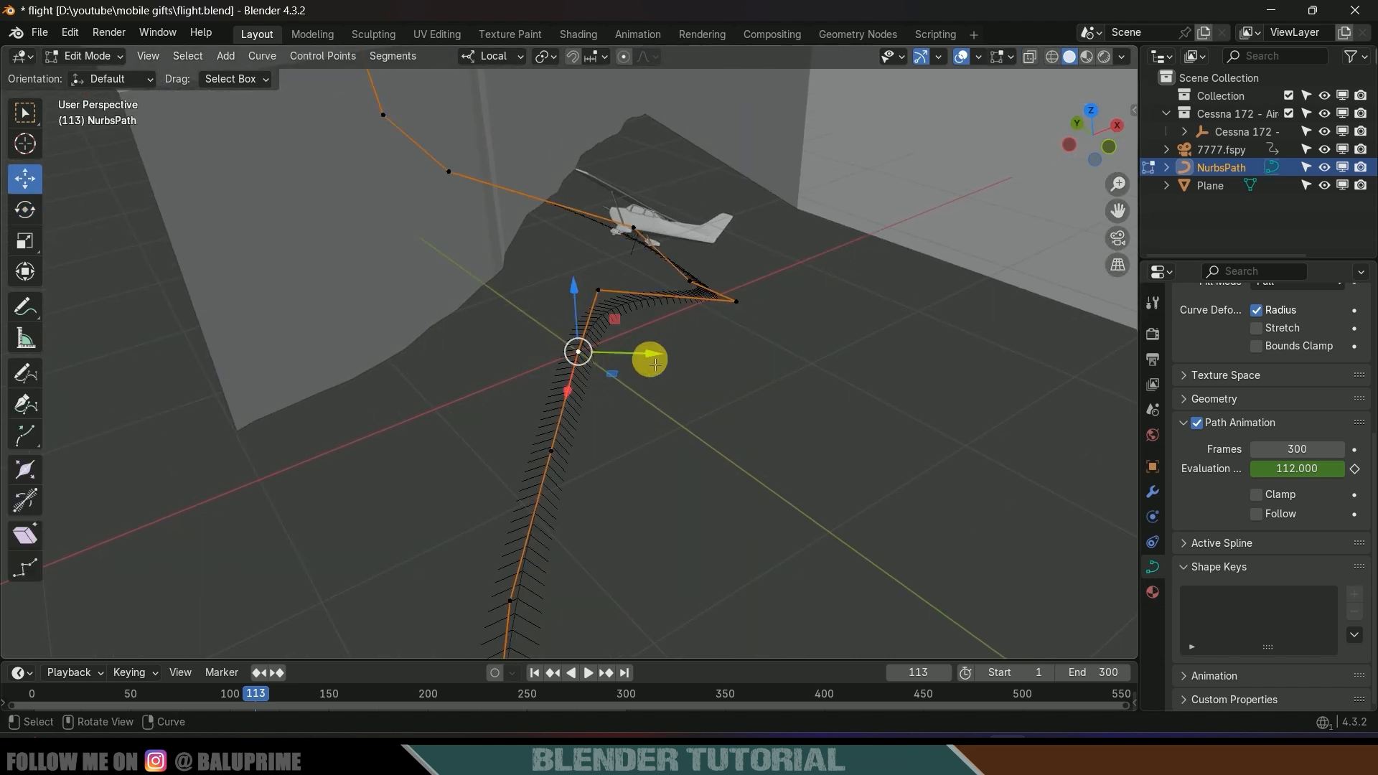
key(g)
click(697, 346)
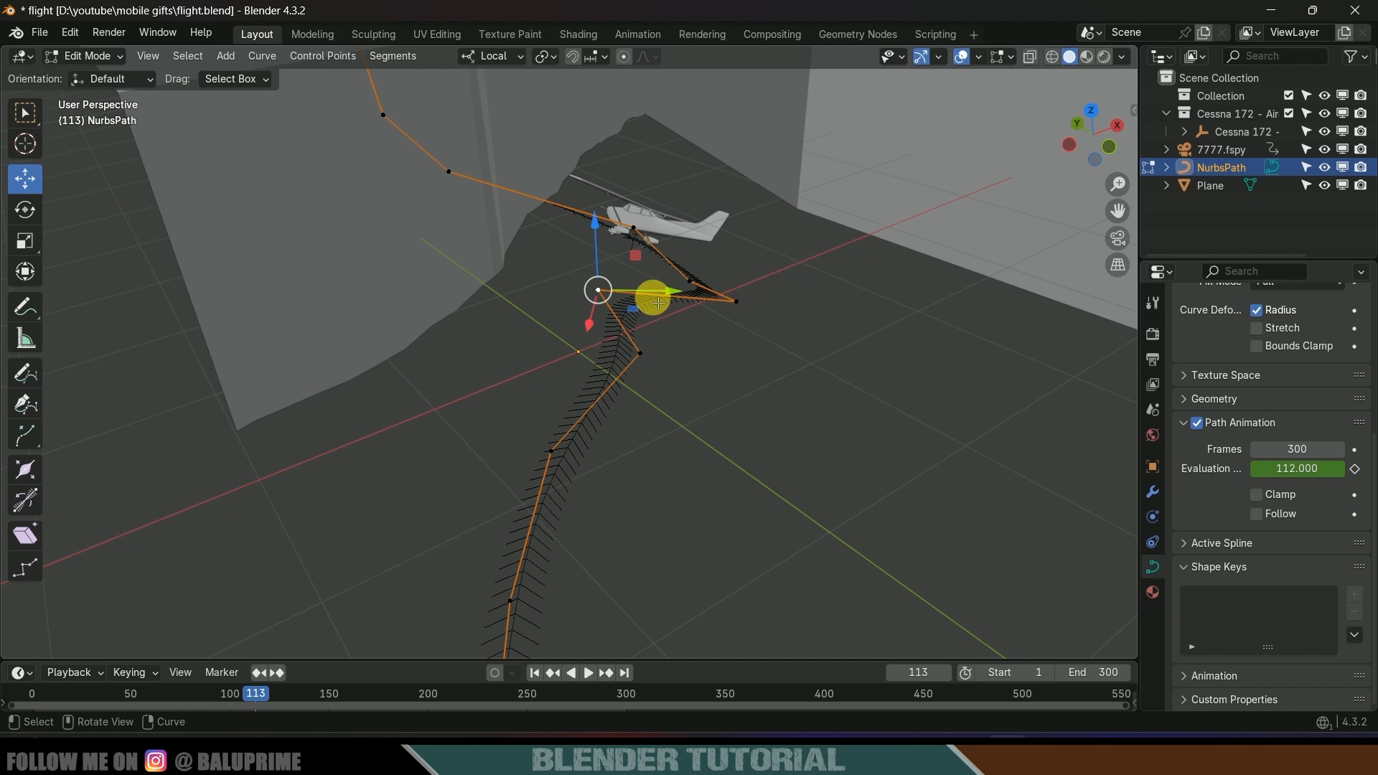
drag(666, 293, 771, 321)
middle_drag(772, 320, 675, 431)
key(g)
click(701, 443)
click(515, 491)
drag(582, 501, 618, 505)
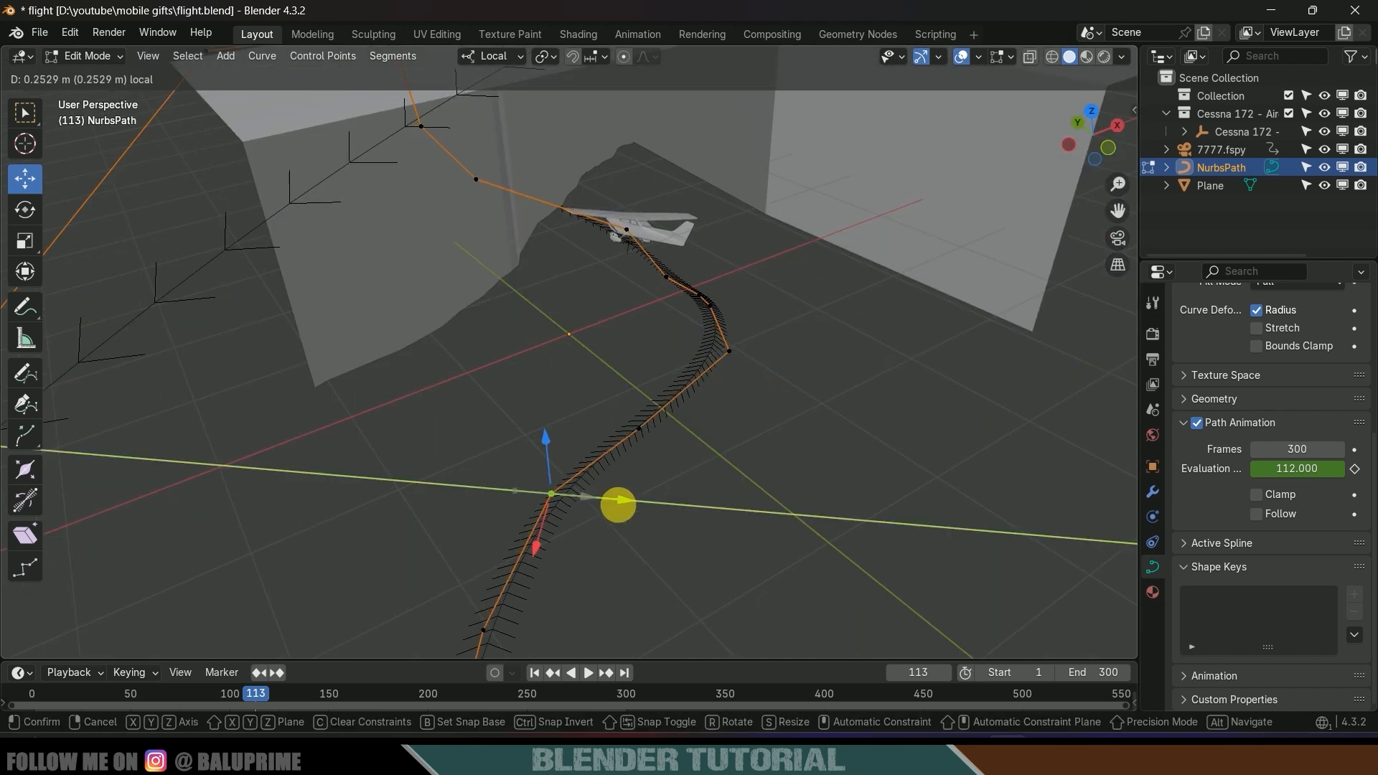
Play ahead to frame 127, then scale the bend's control points along local Z in camera view to even out their heights
key(Tab)
key(space)
key(space)
key(Tab)
scroll(885, 446, up, 6)
drag(739, 256, 998, 394)
key(s)
key(z)
key(z)
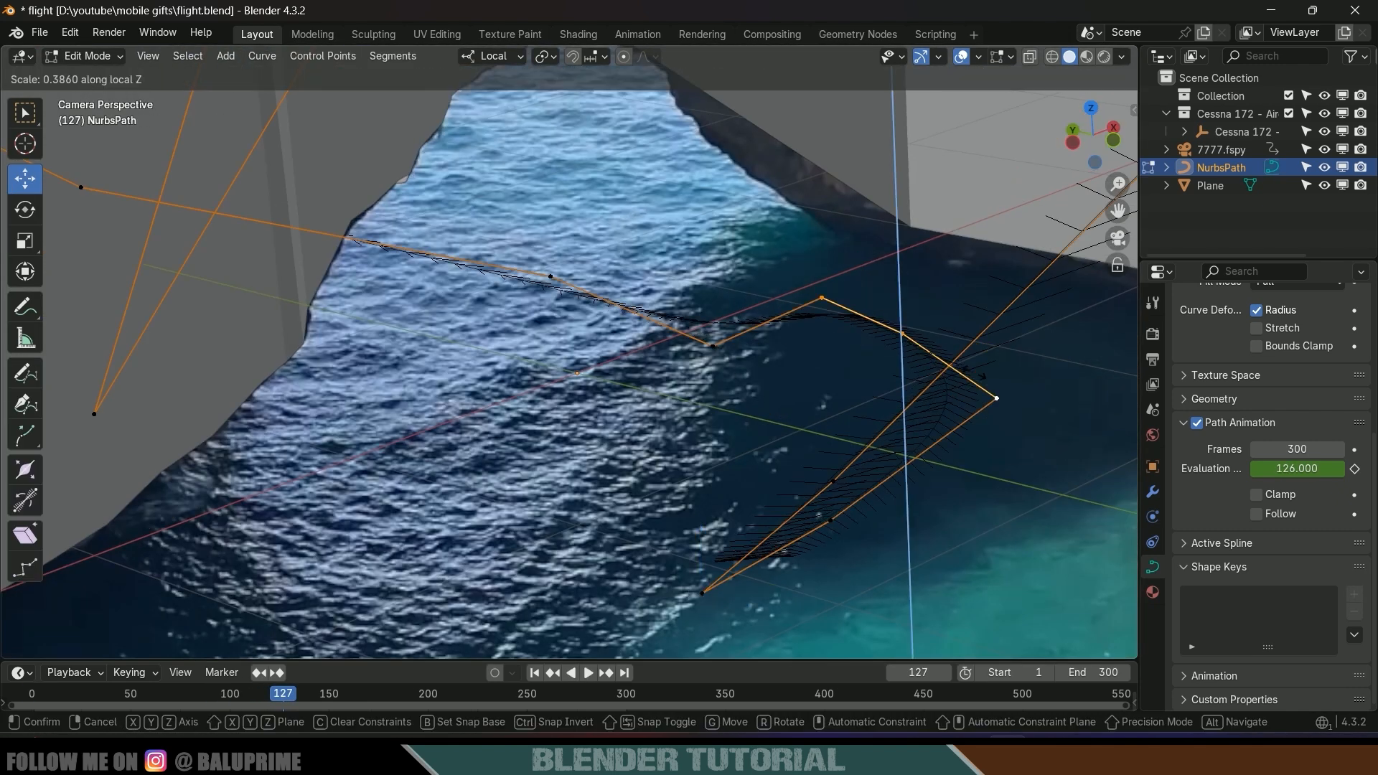
click(974, 372)
Play the animation from the first frame through the camera and check the aircraft's flight along the adjusted path
key(Tab)
scroll(794, 416, down, 8)
key(space)
key(space)
click(535, 673)
key(space)
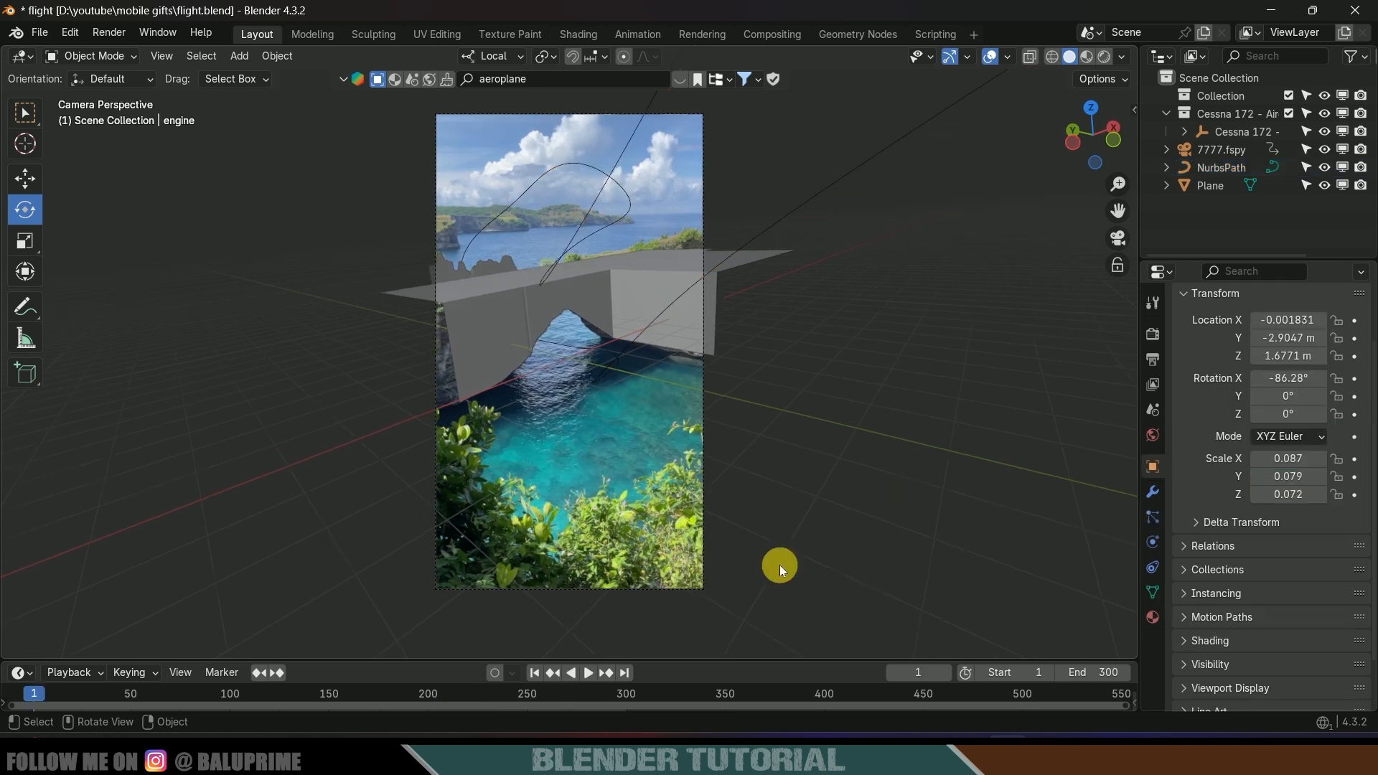
key(space)
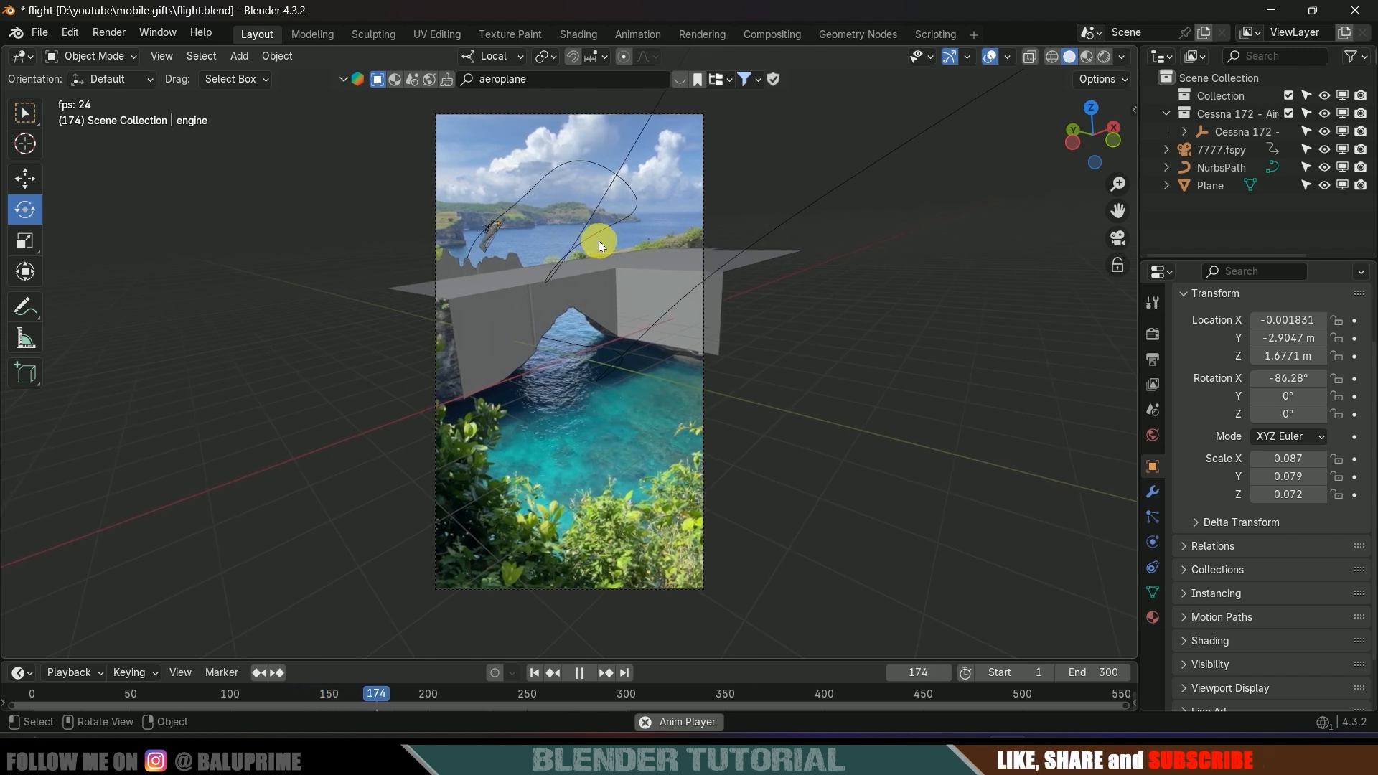
key(space)
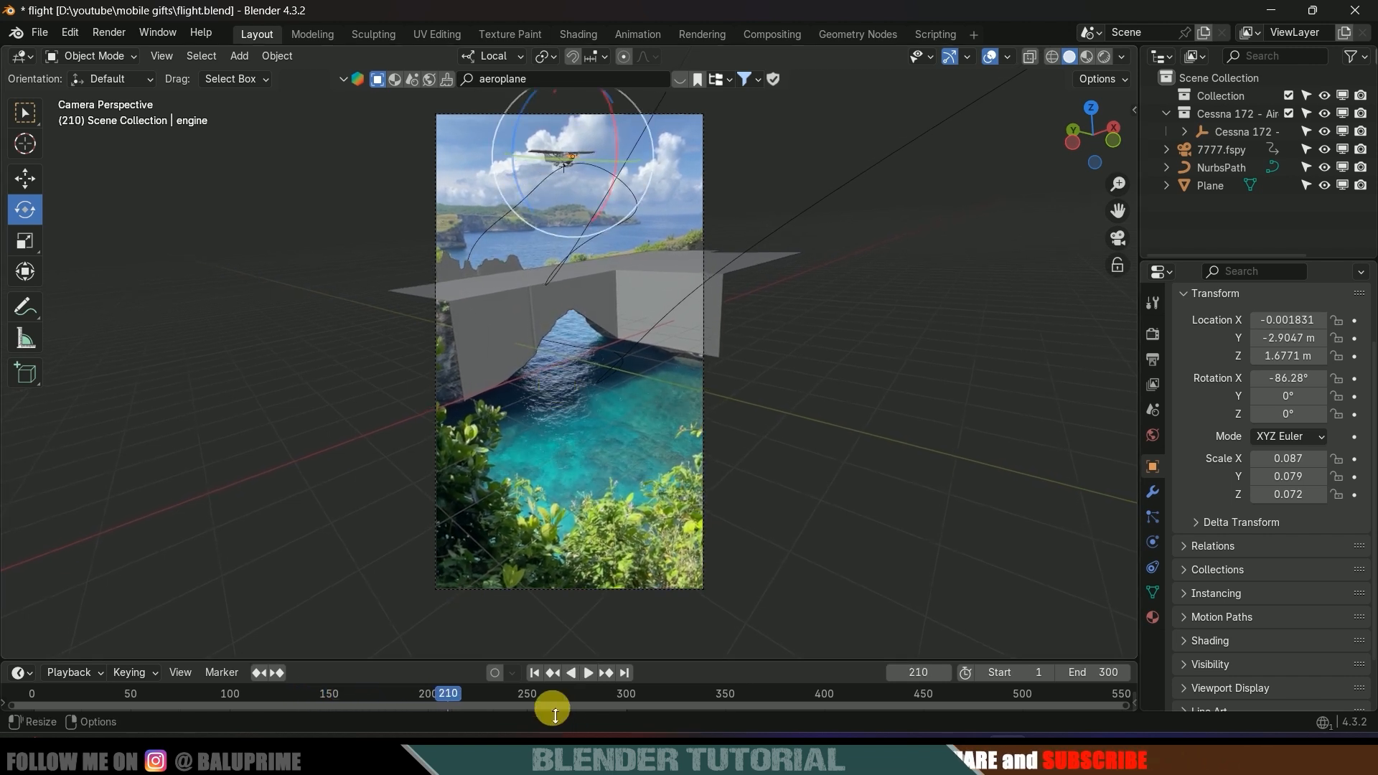
Return to frame 1 and keyframe the propeller's Y rotation at 0°
click(535, 673)
middle_drag(772, 478, 876, 496)
scroll(881, 504, down, 4)
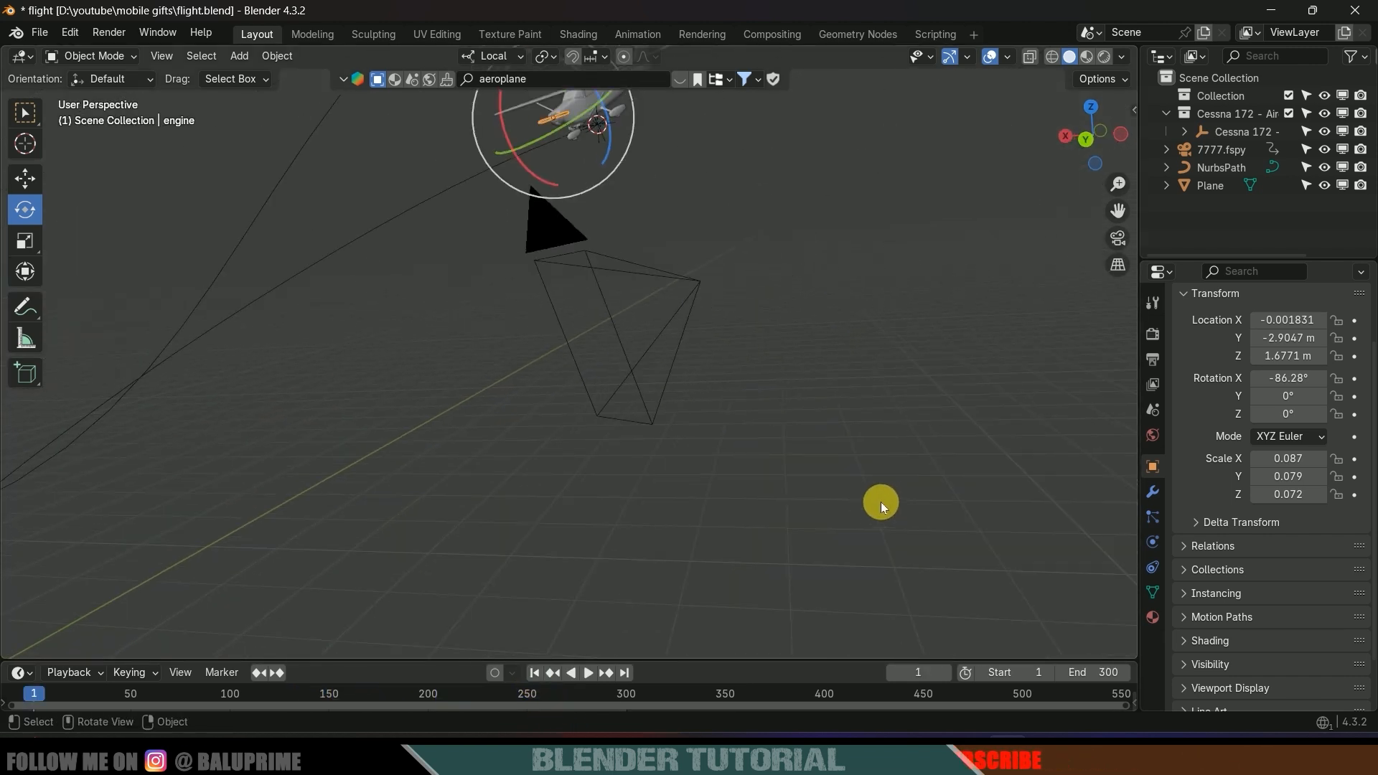
shift+middle_drag(592, 161, 653, 458)
scroll(635, 364, up, 6)
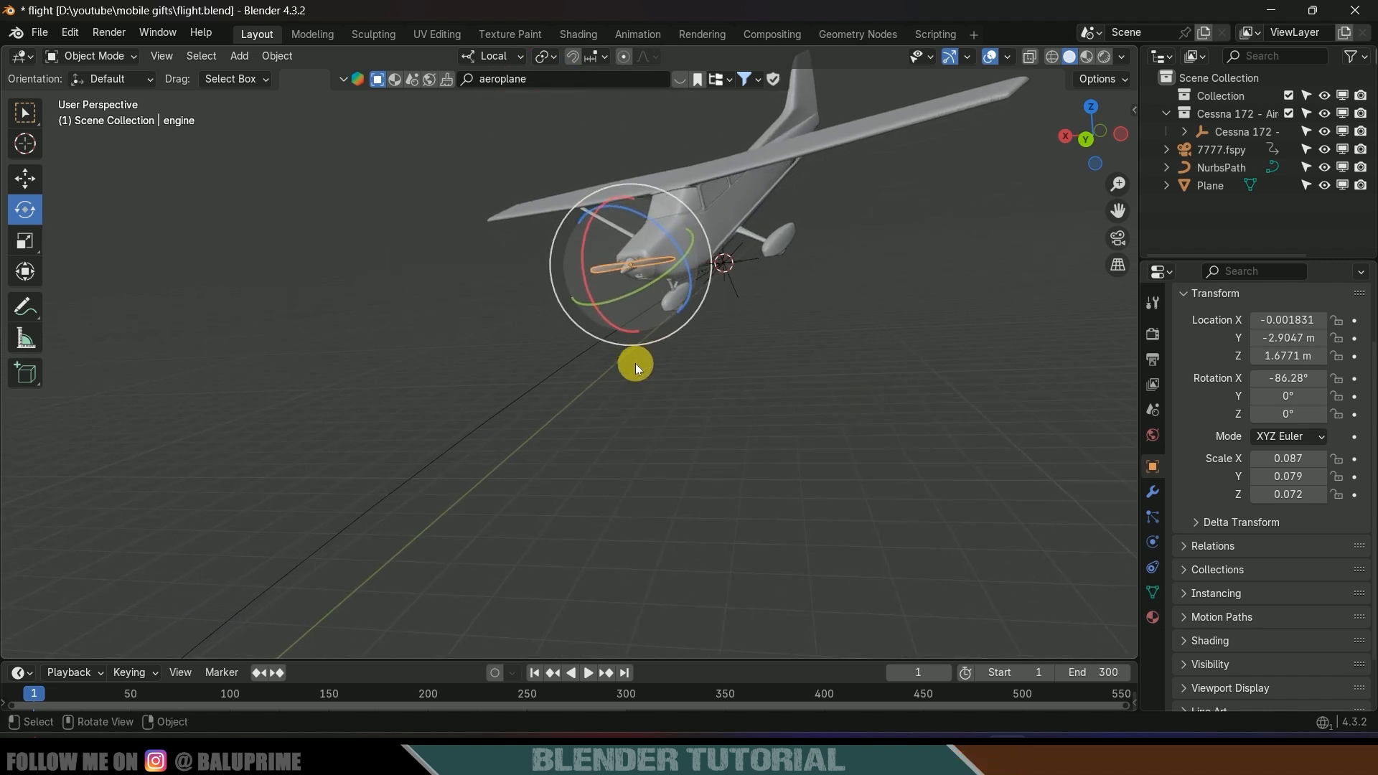
middle_drag(658, 246, 735, 479)
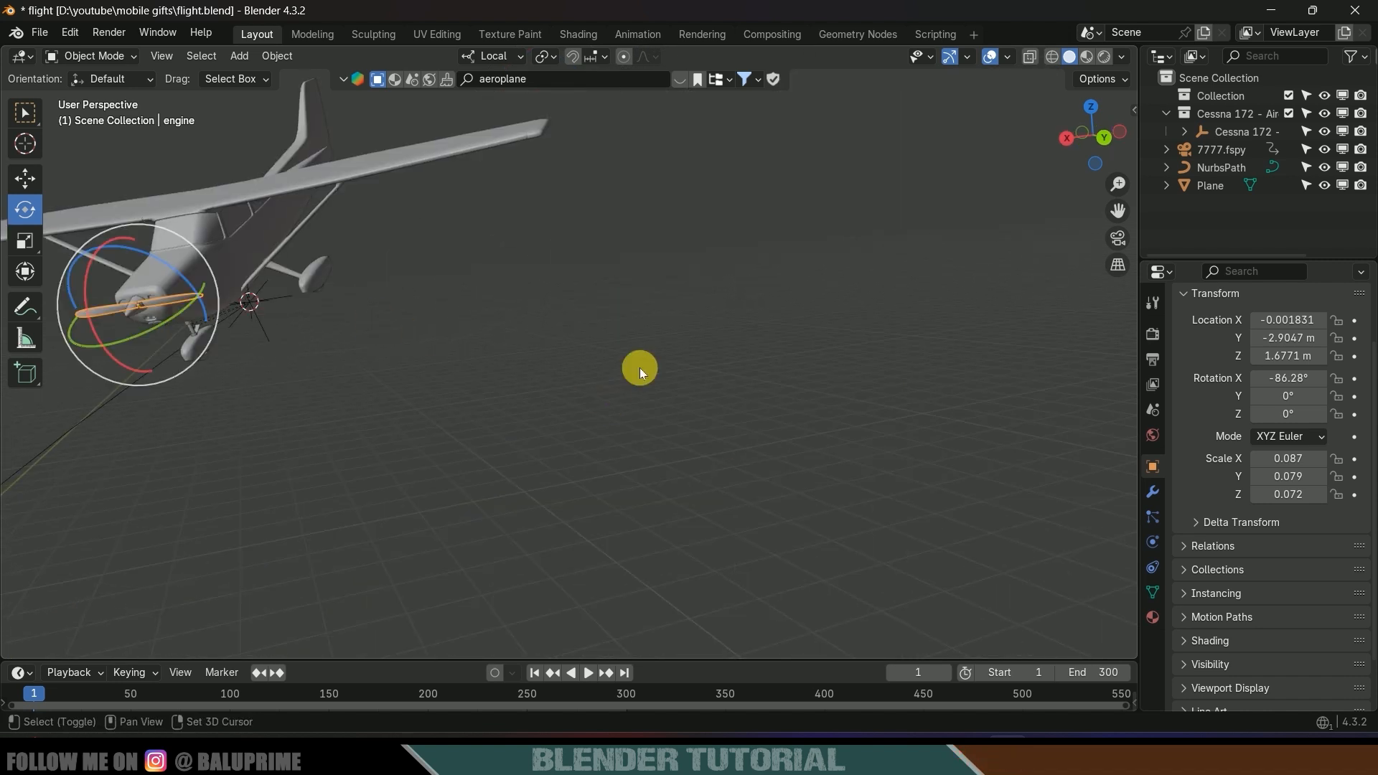
middle_drag(641, 371, 4, 423)
key(KP_Decimal)
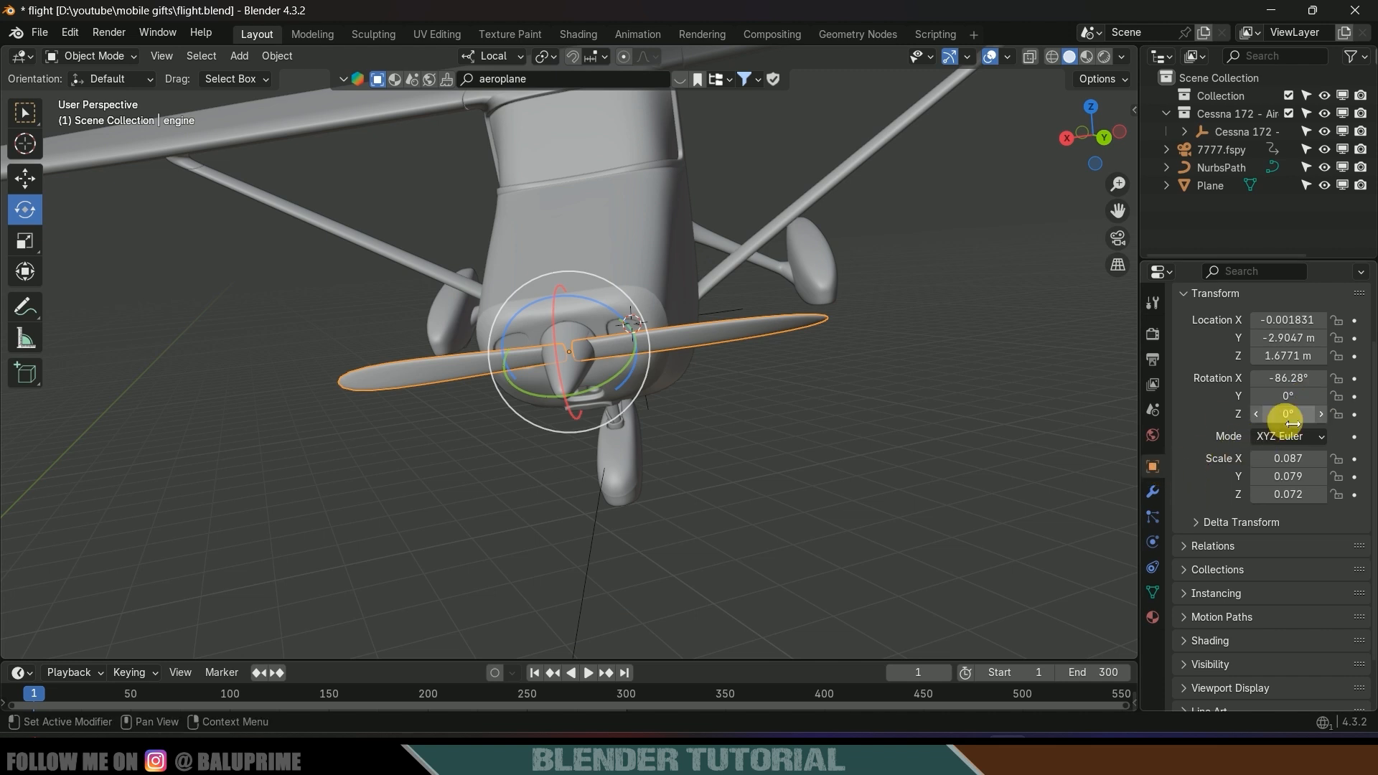
mouse_move(1293, 402)
mouse_down()
mouse_move(1321, 402)
mouse_move(1303, 402)
mouse_up()
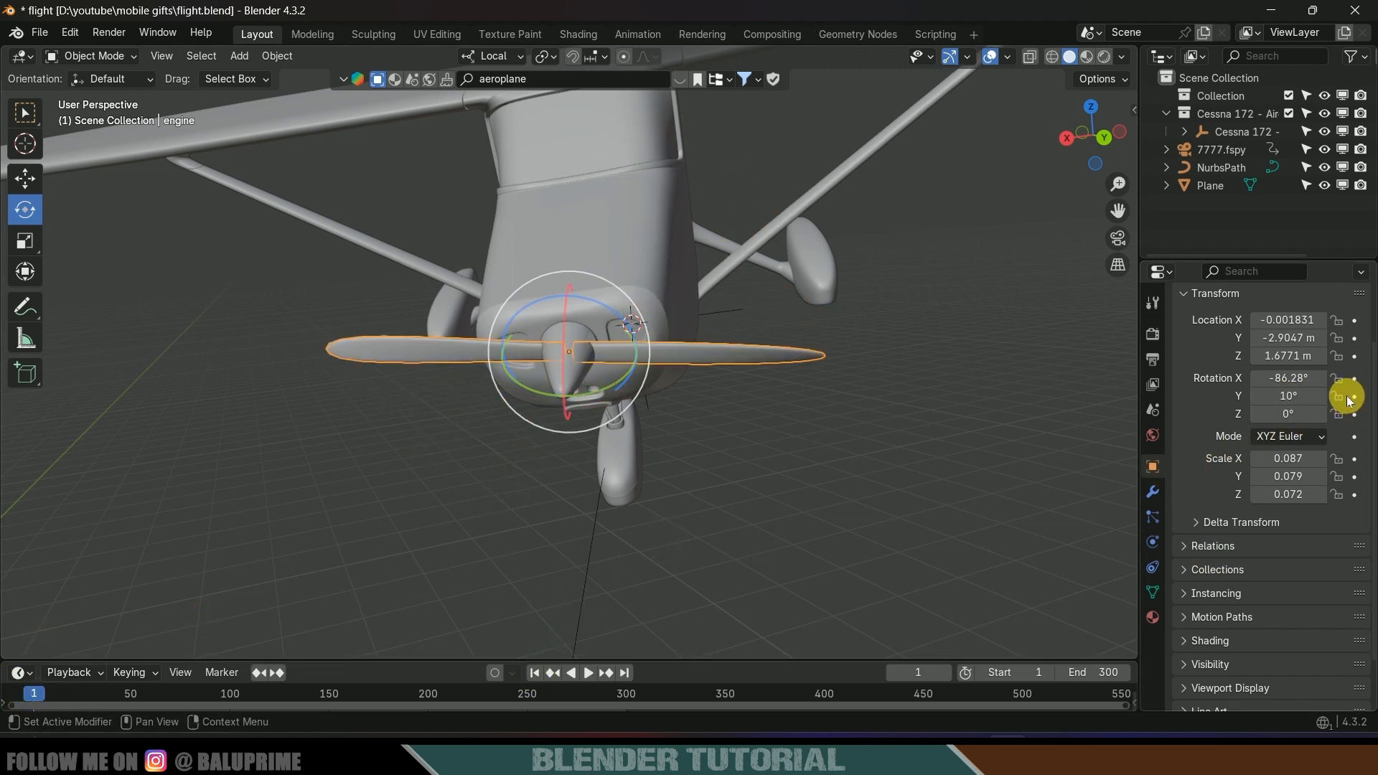
text(0)
key(Return)
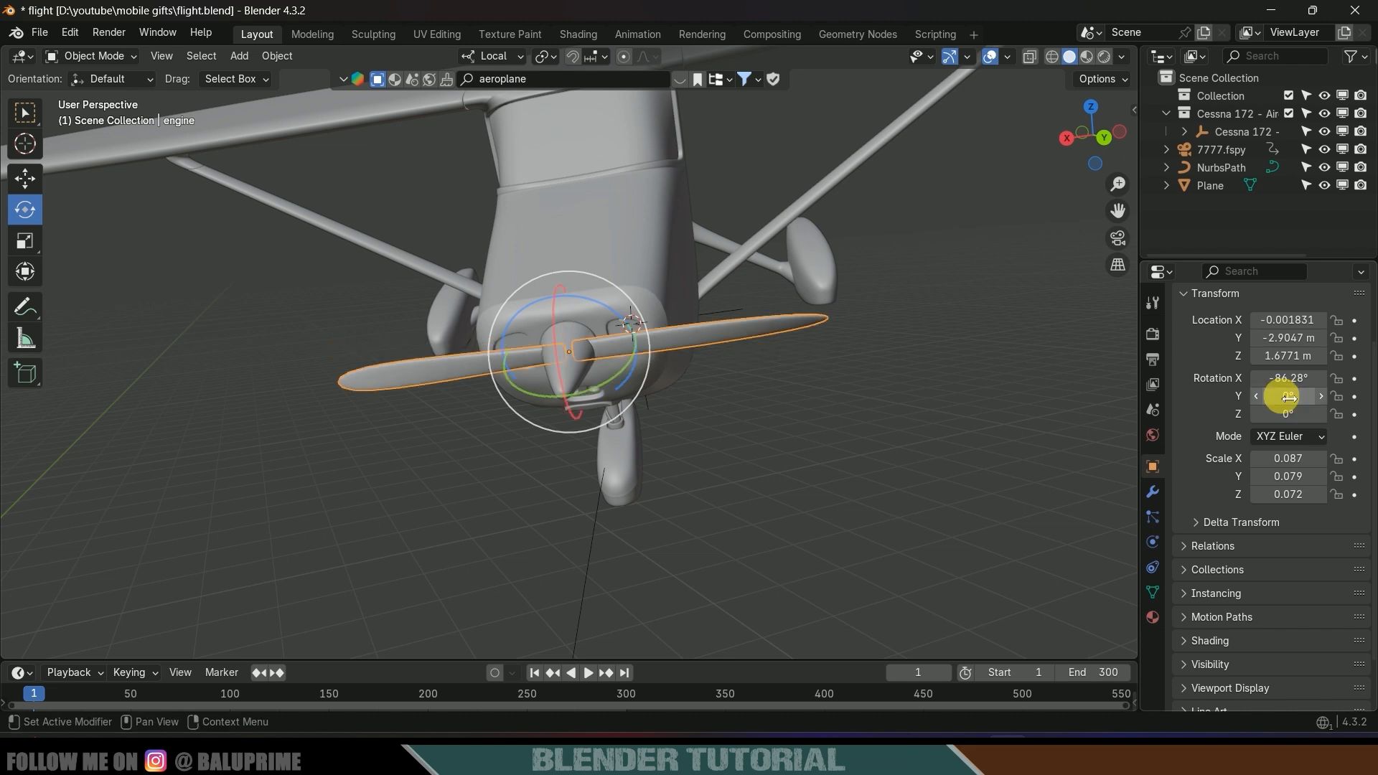
Set the propeller's Y rotation to 10000° at frame 300 and keyframe it
click(625, 673)
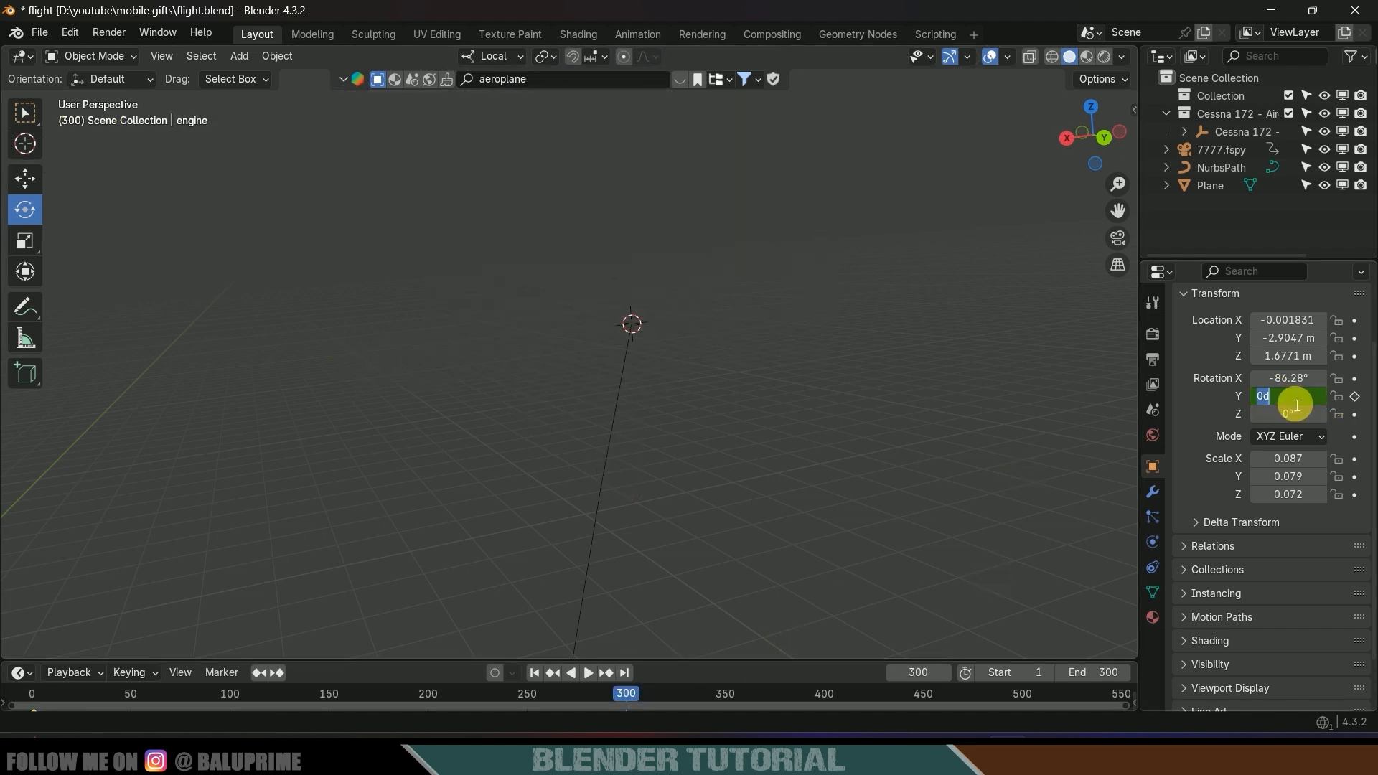
click(1297, 403)
text(10000)
key(Return)
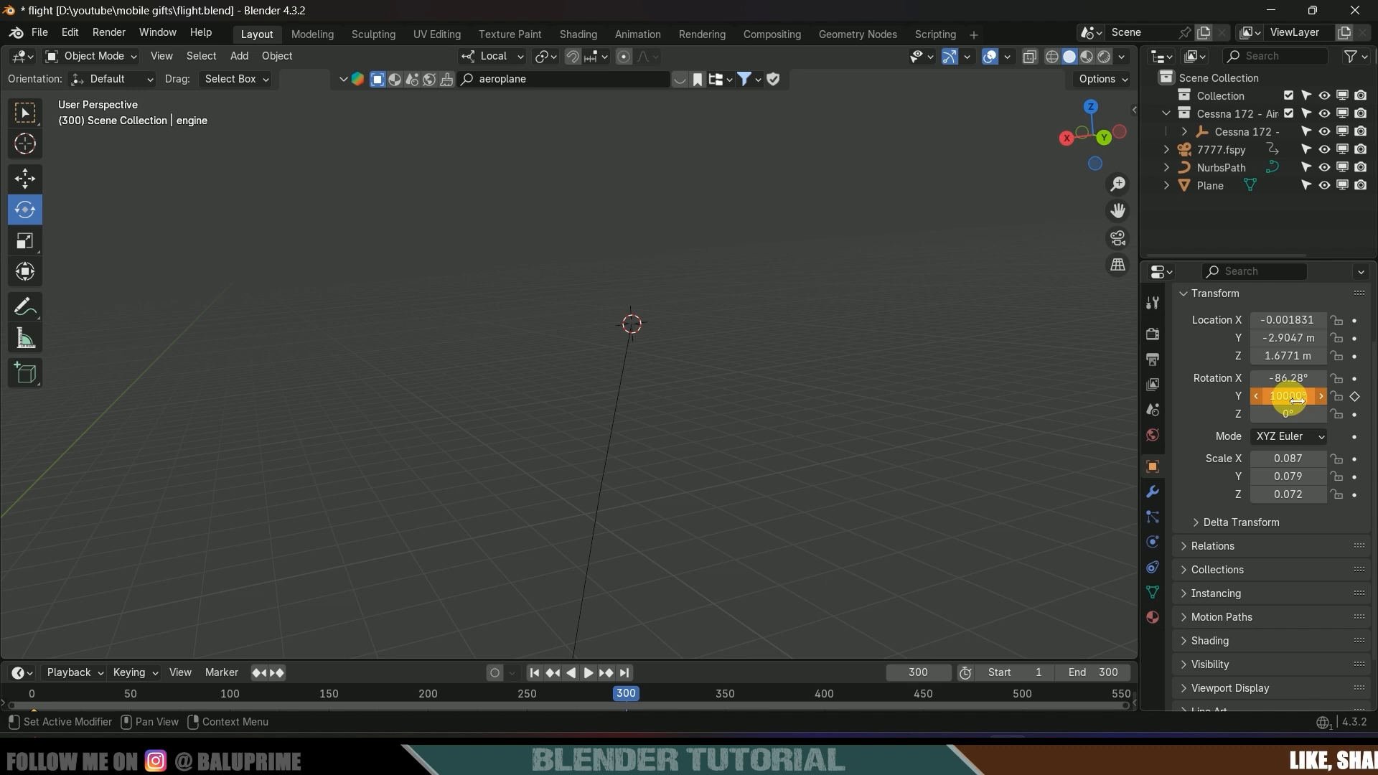
click(1355, 399)
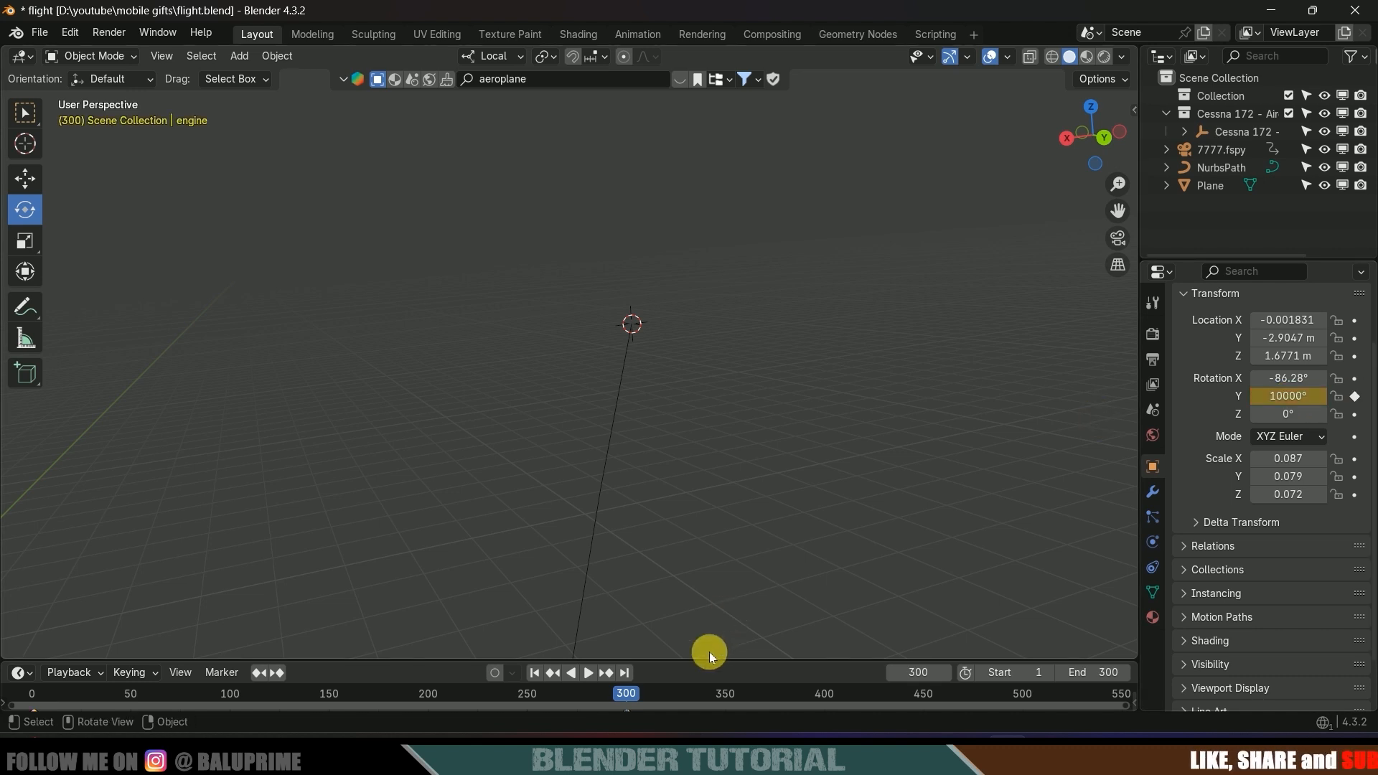
Enlarge the timeline and set both propeller rotation keyframes to linear interpolation
drag(705, 658, 721, 559)
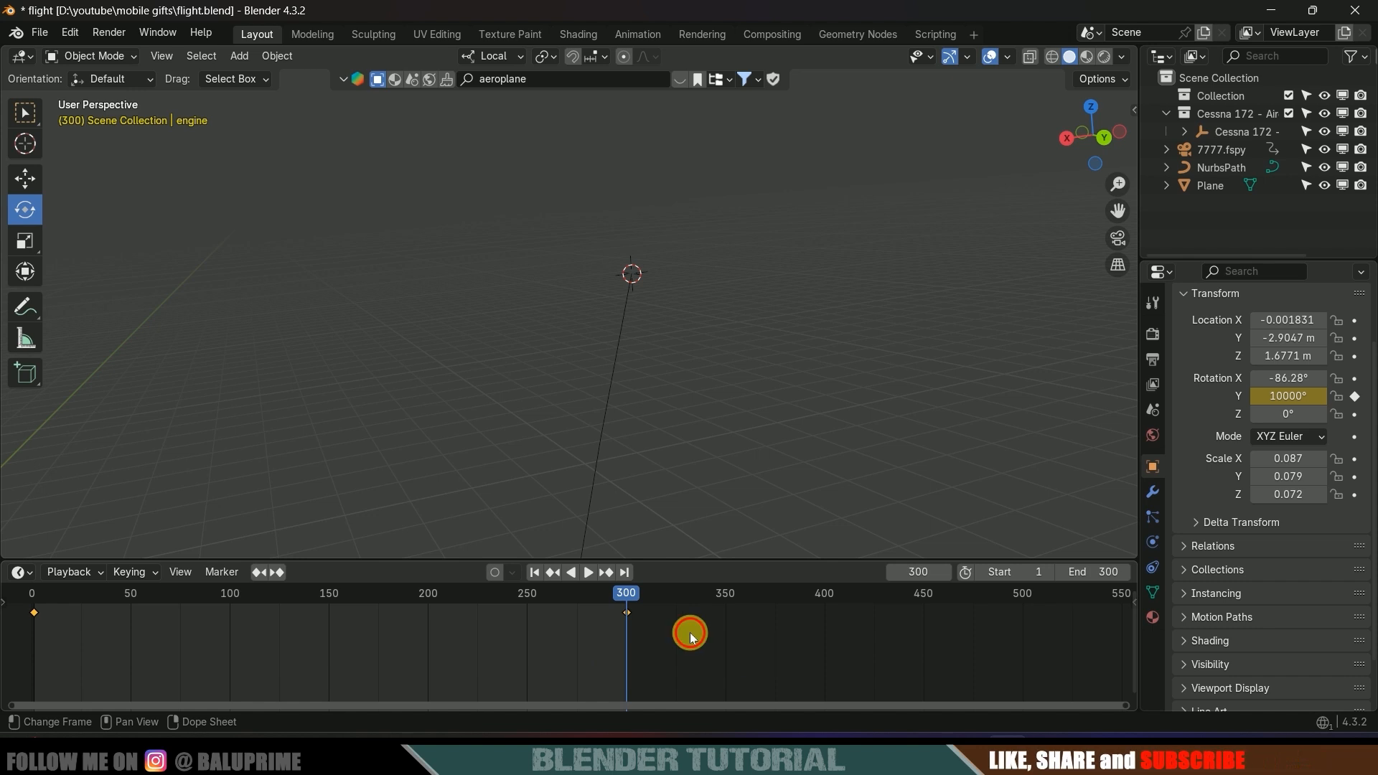
drag(765, 653, 21, 603)
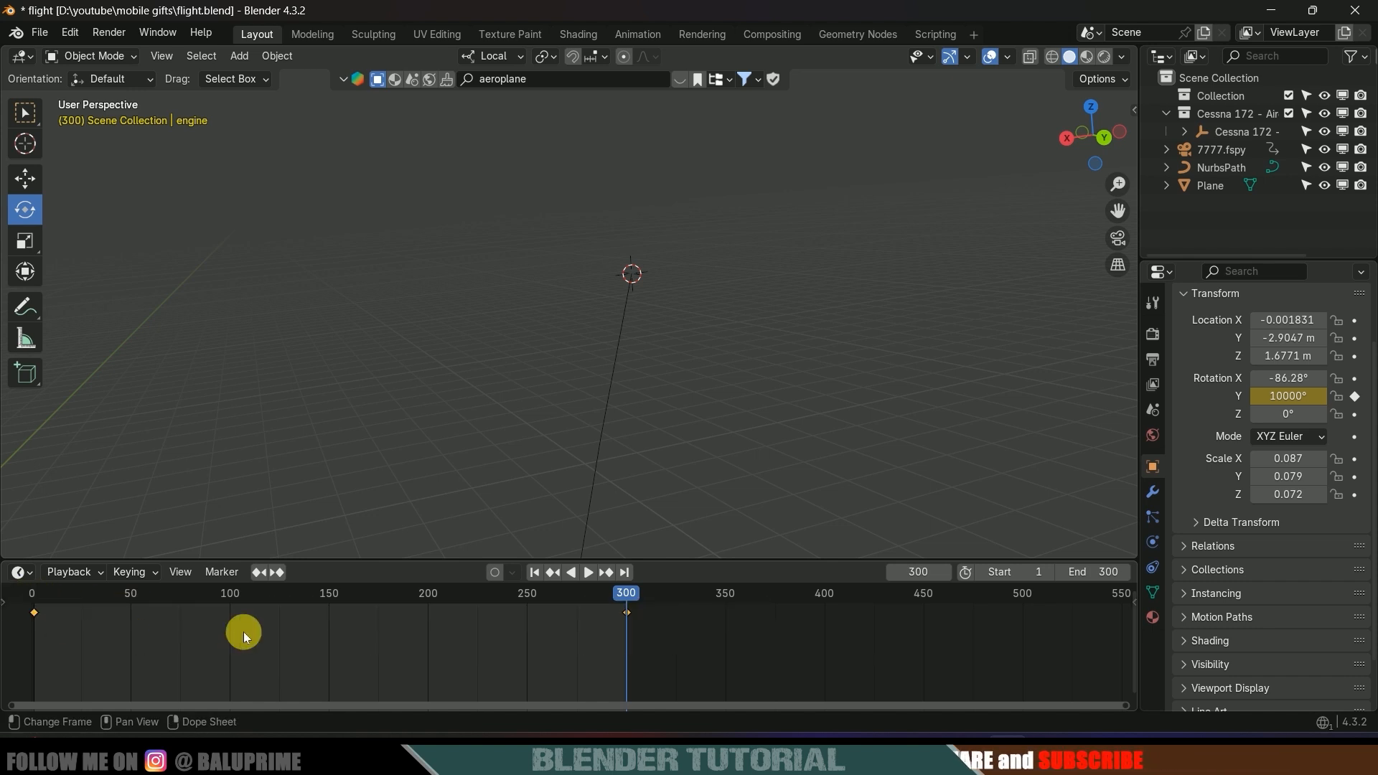
key(t)
click(52, 615)
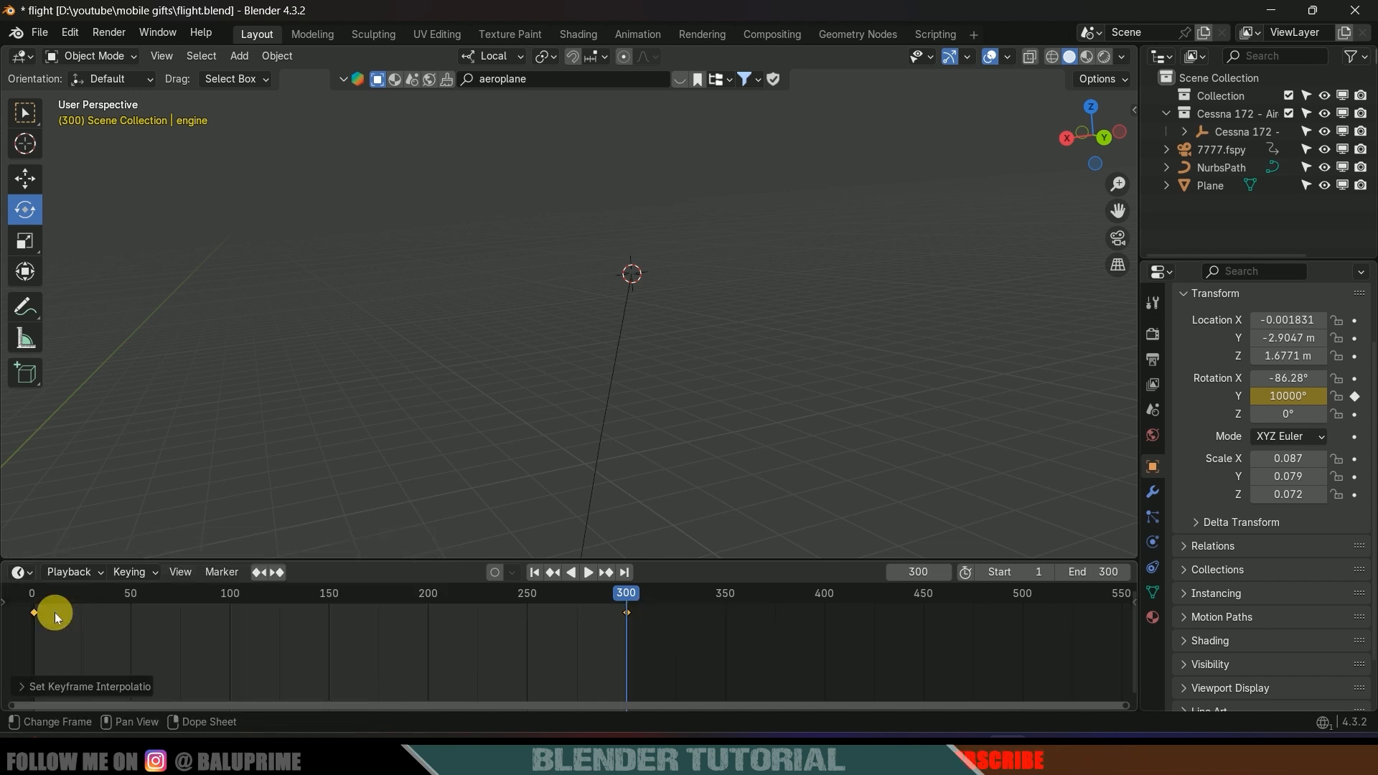
Play the animation from frame 1 to check the propeller's spin
click(532, 573)
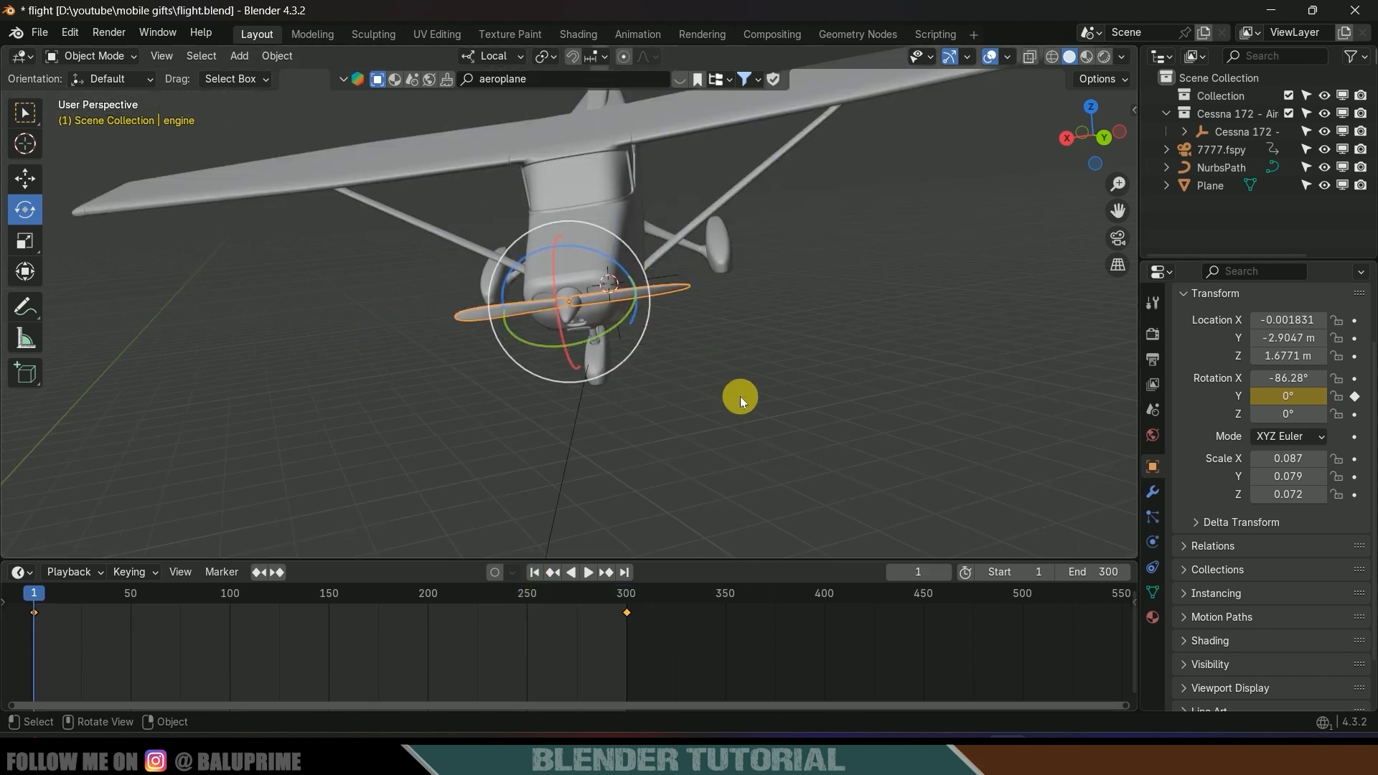
key(space)
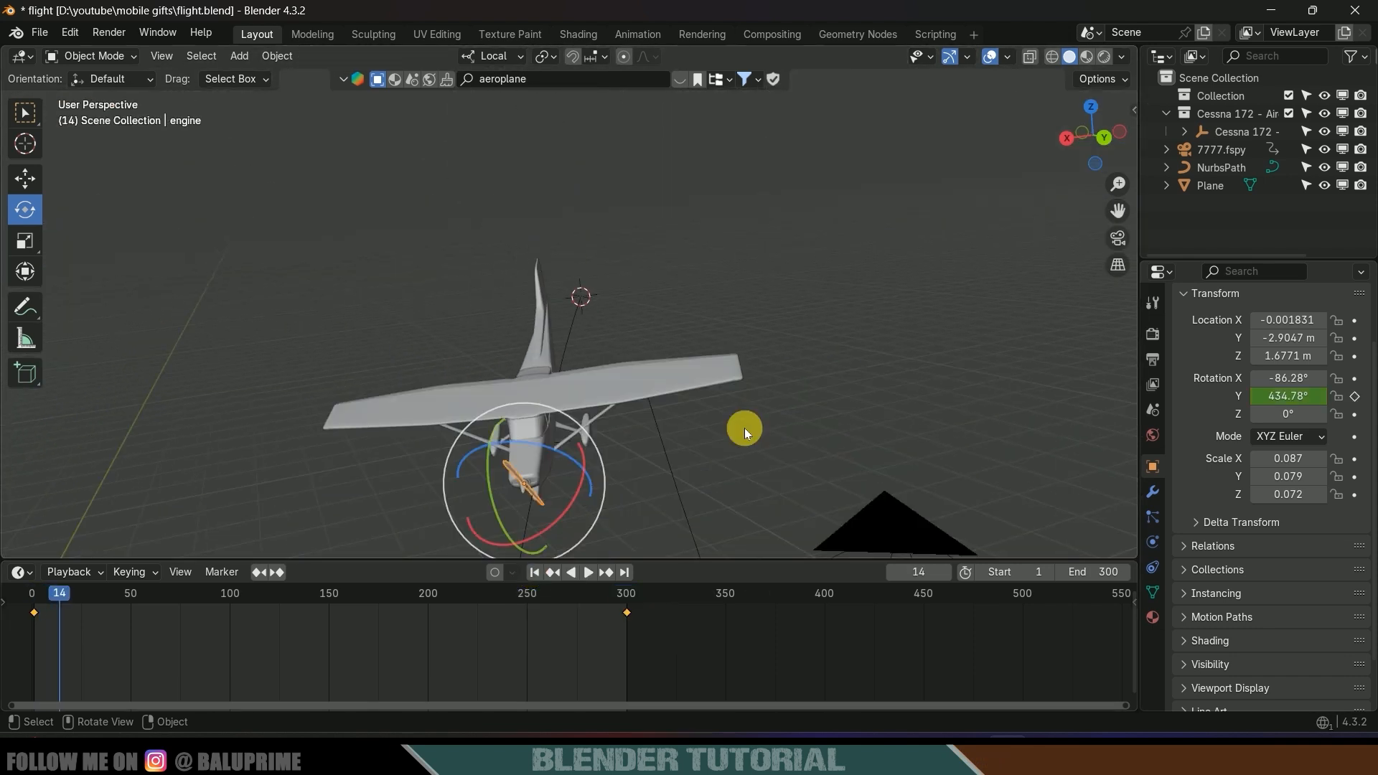
key(space)
Raise the propeller's Y rotation at frame 300 to 20000° and preview the animation through the camera
click(624, 574)
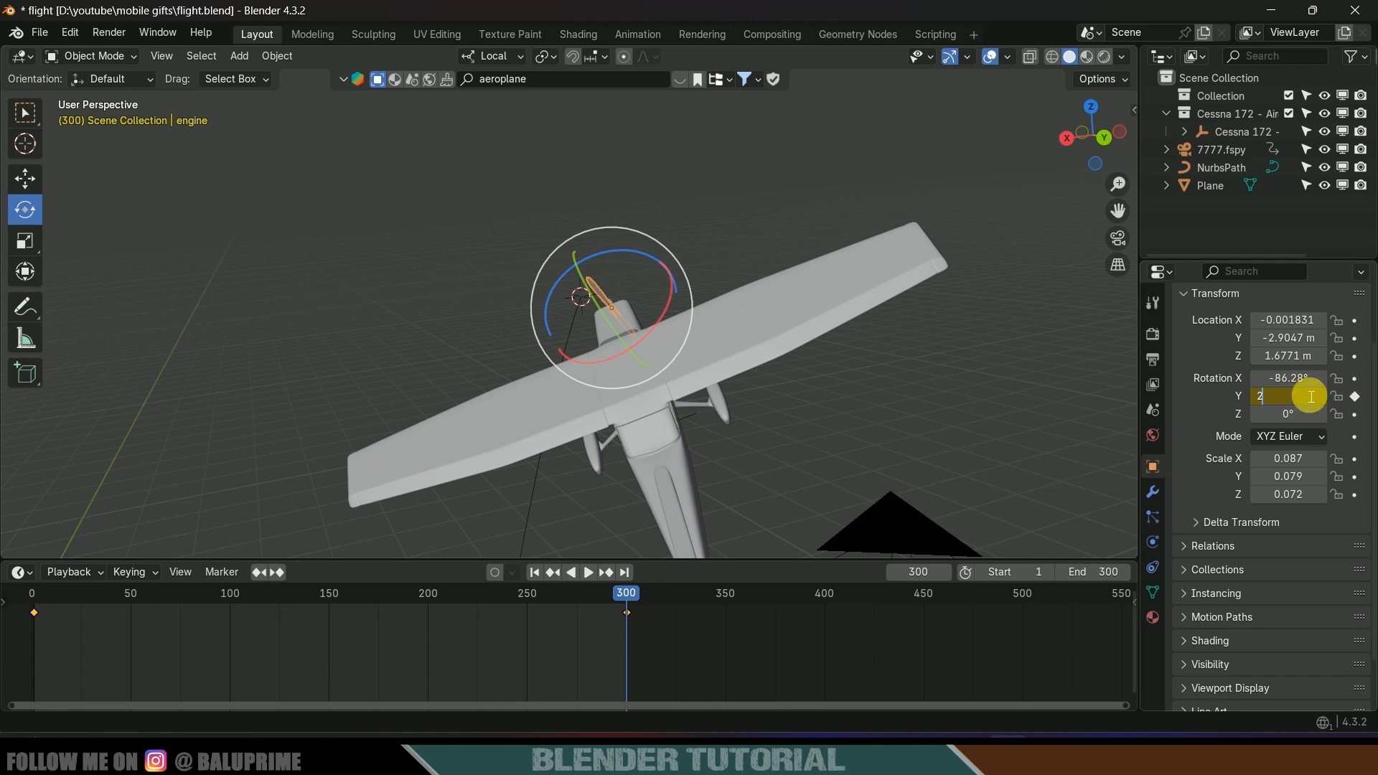
key(Return)
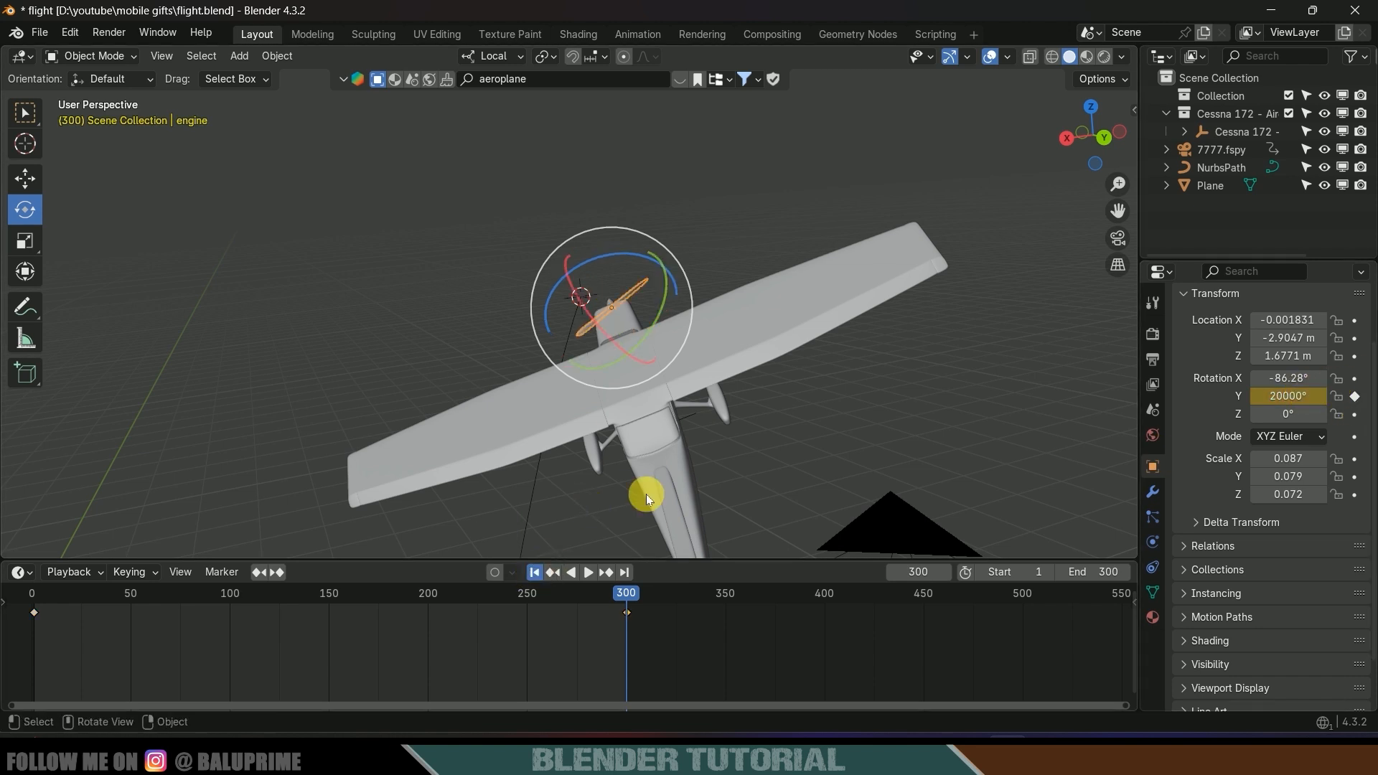
key(space)
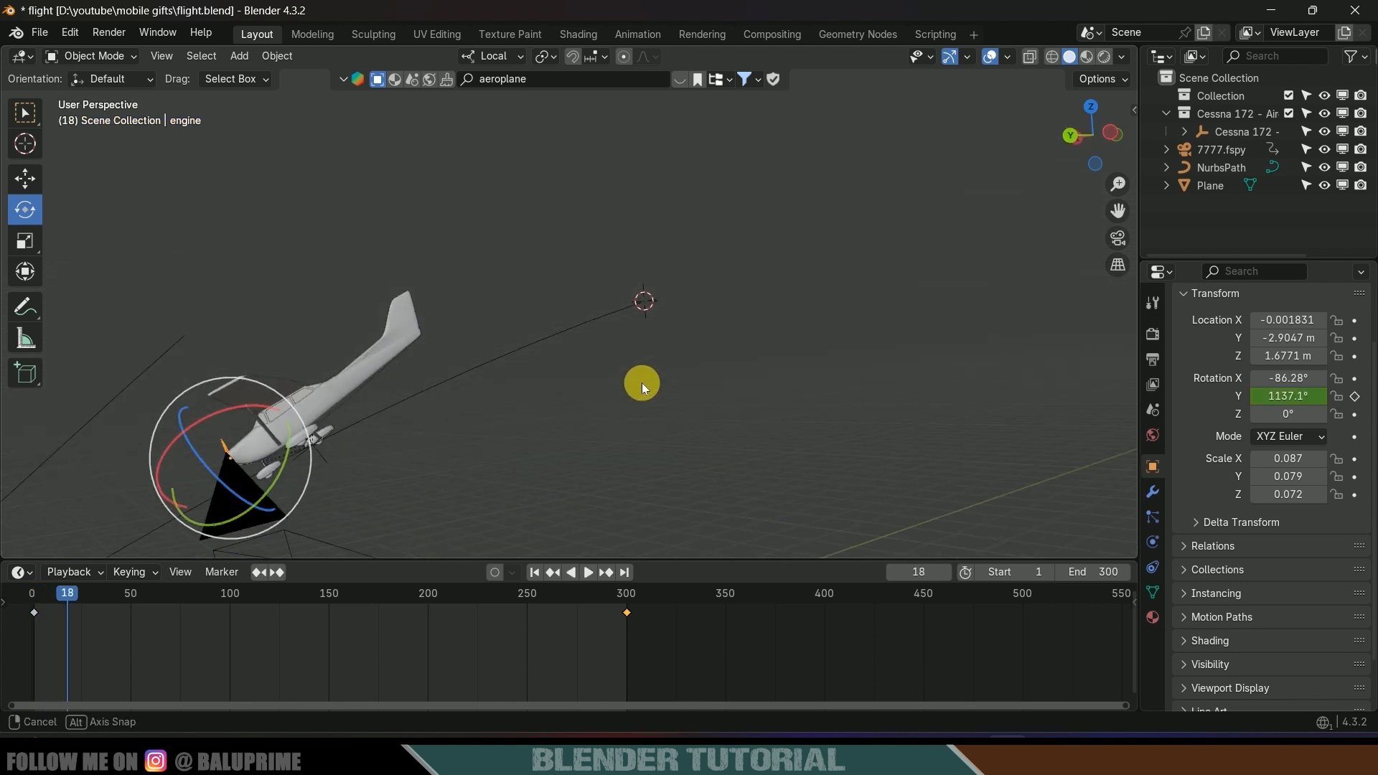
key(KP_0)
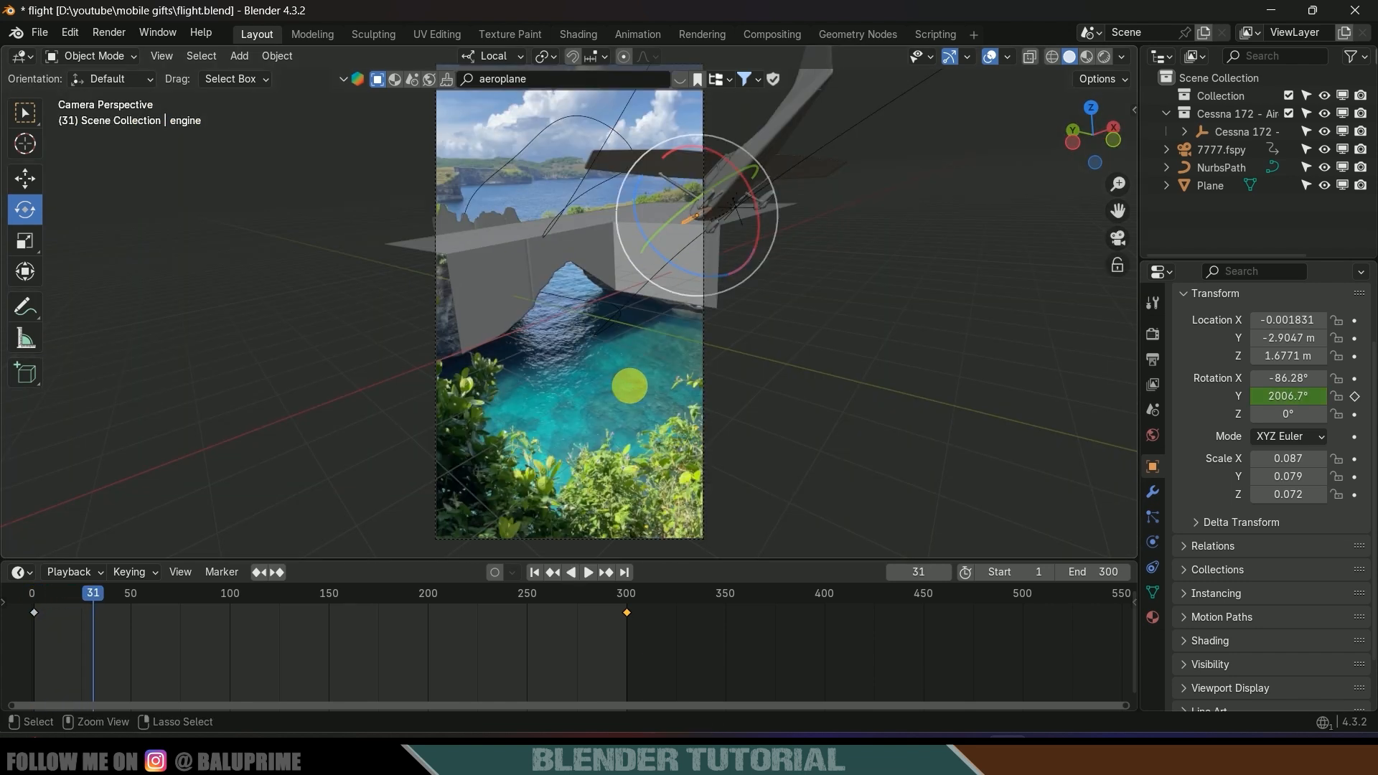
key(ctrl+s)
key(space)
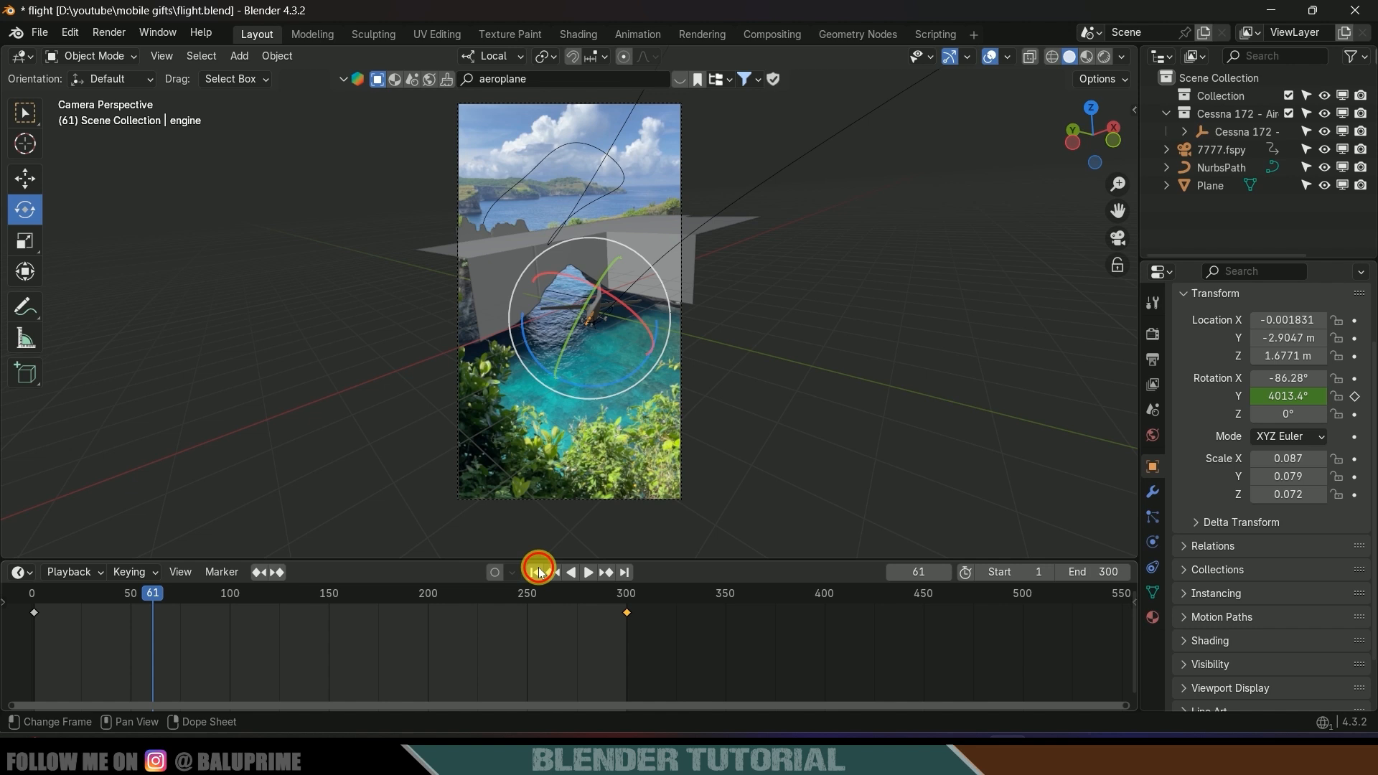
Return to frame 1, use rendered viewport shading and assign an Environment Texture to the world background colour
click(537, 570)
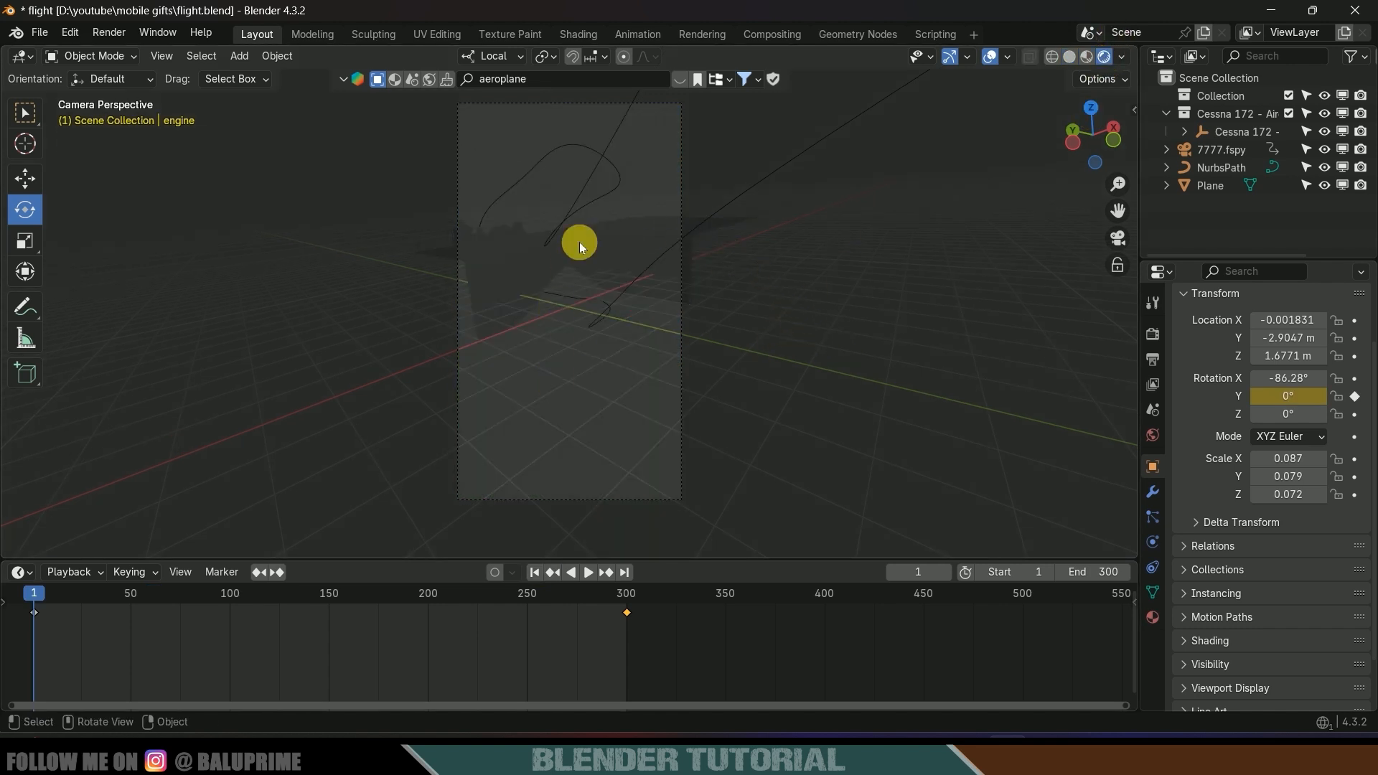
click(1149, 435)
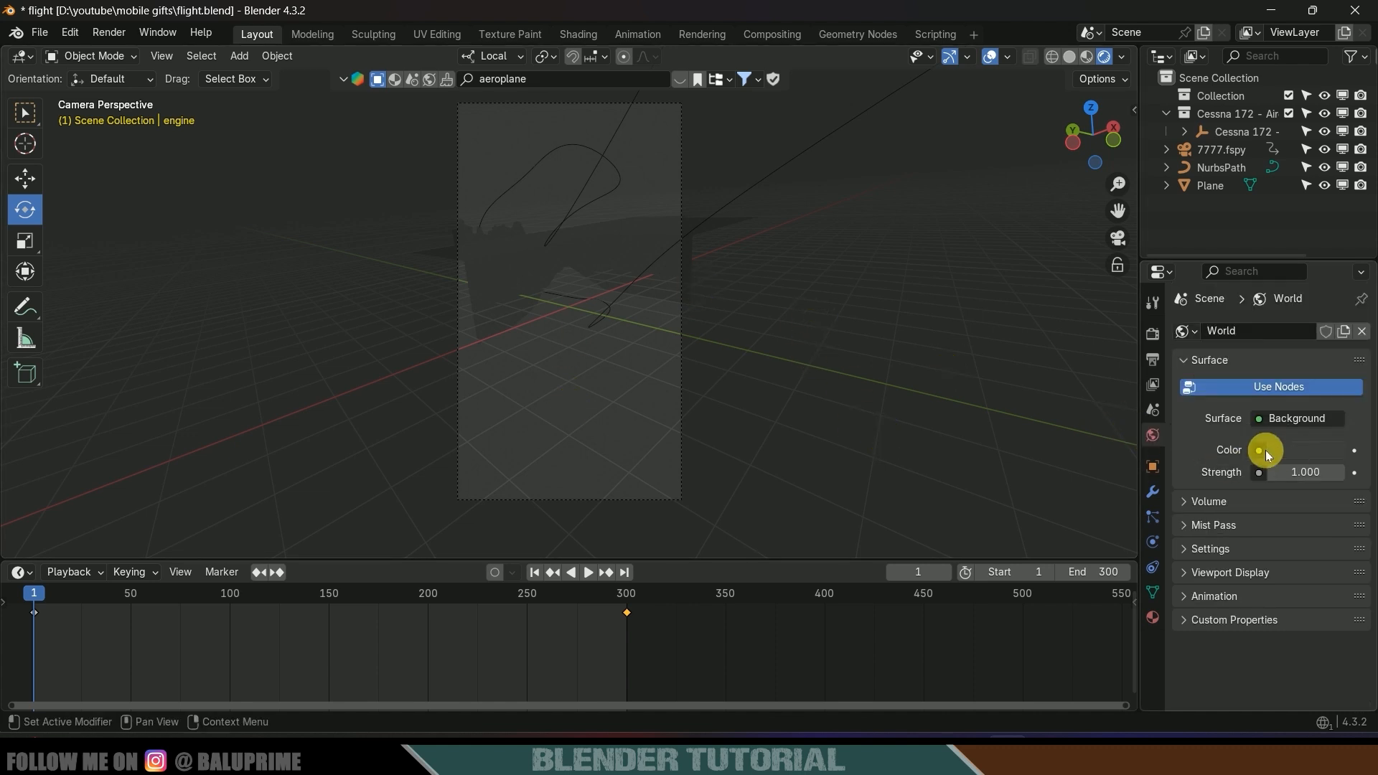
click(1259, 451)
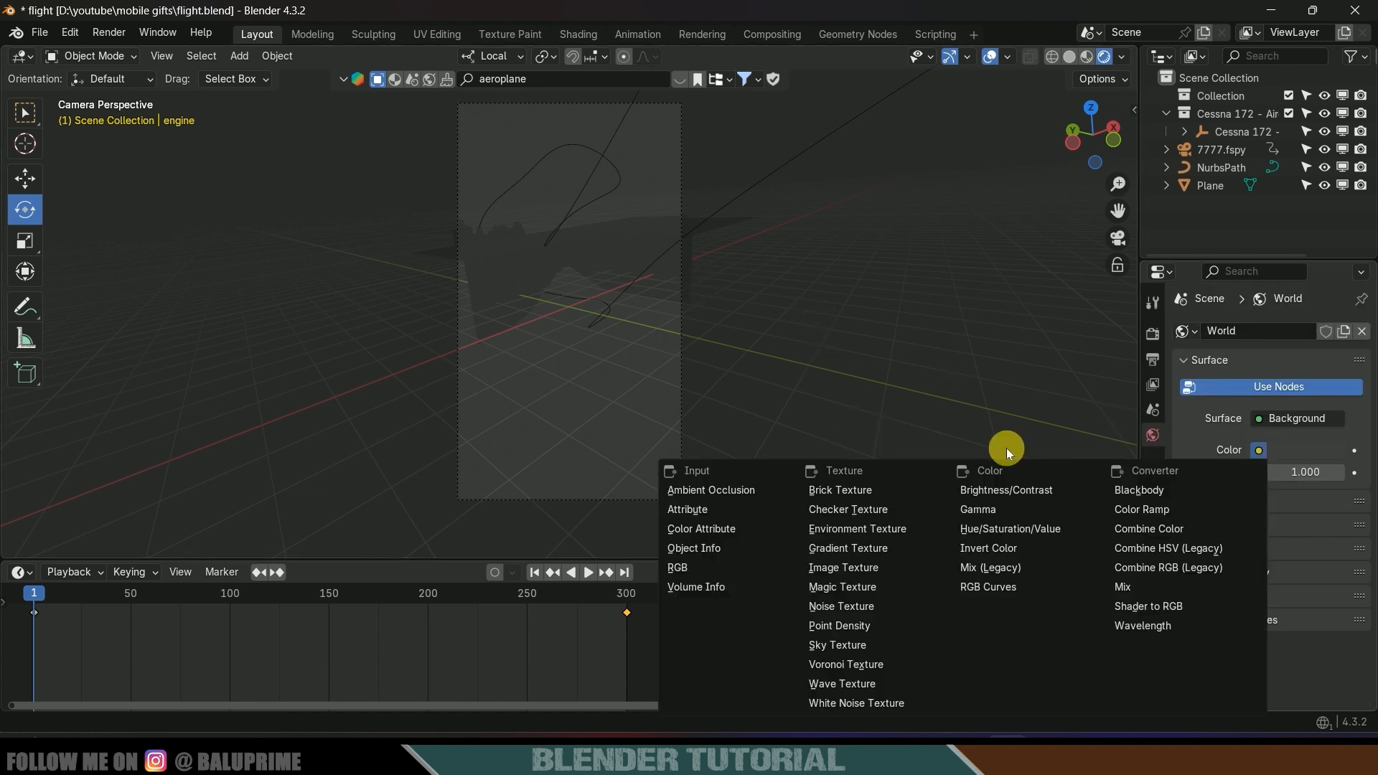
click(872, 532)
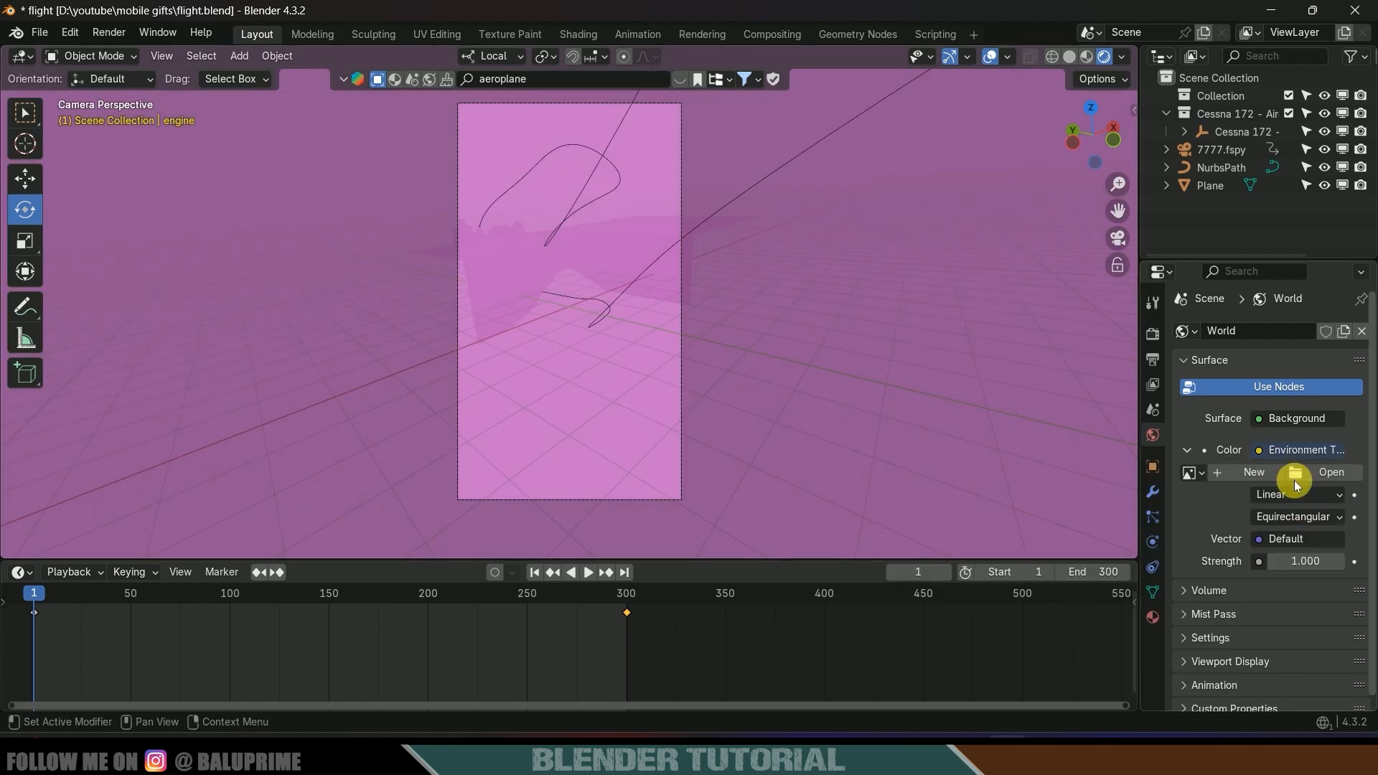
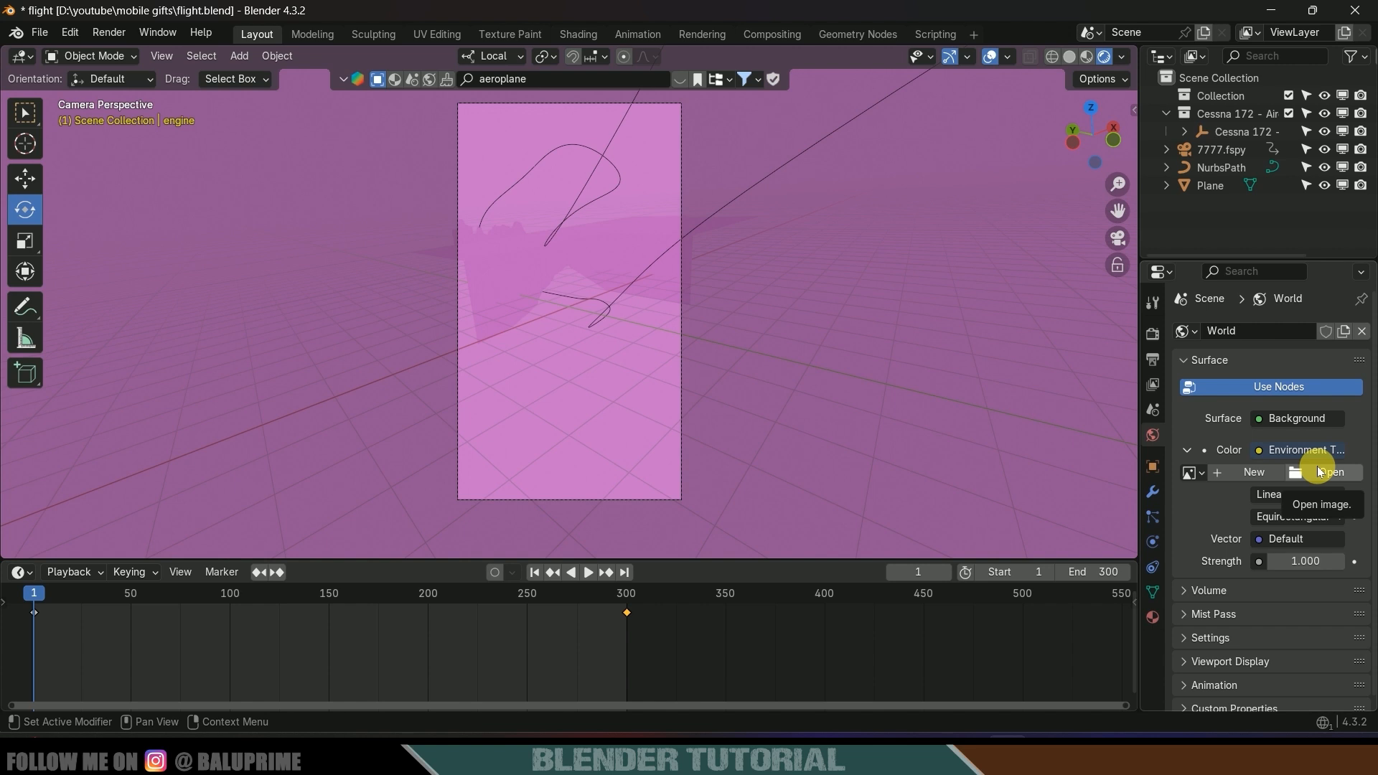
Load the golden_gate image from the airplane vfx blender folder into the world's environment texture
click(1325, 473)
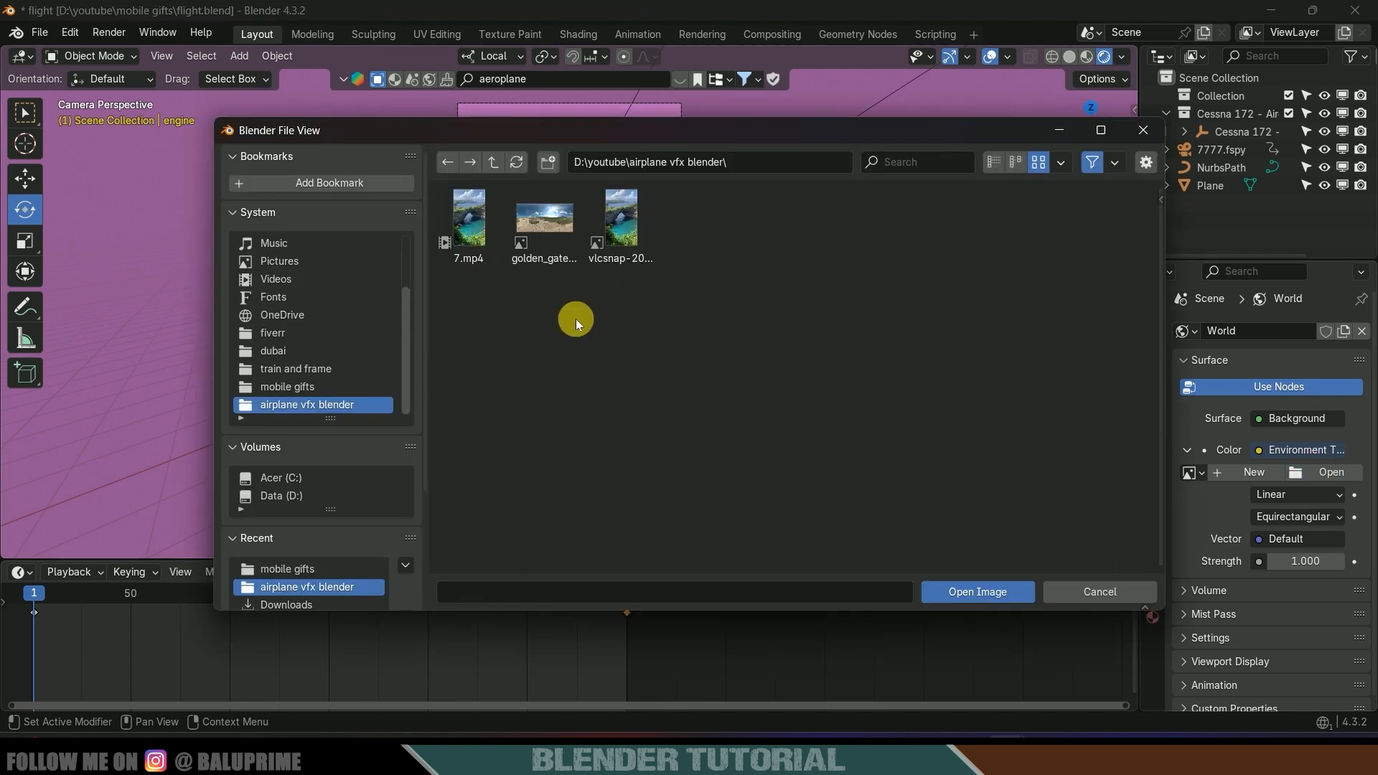
click(542, 219)
click(948, 590)
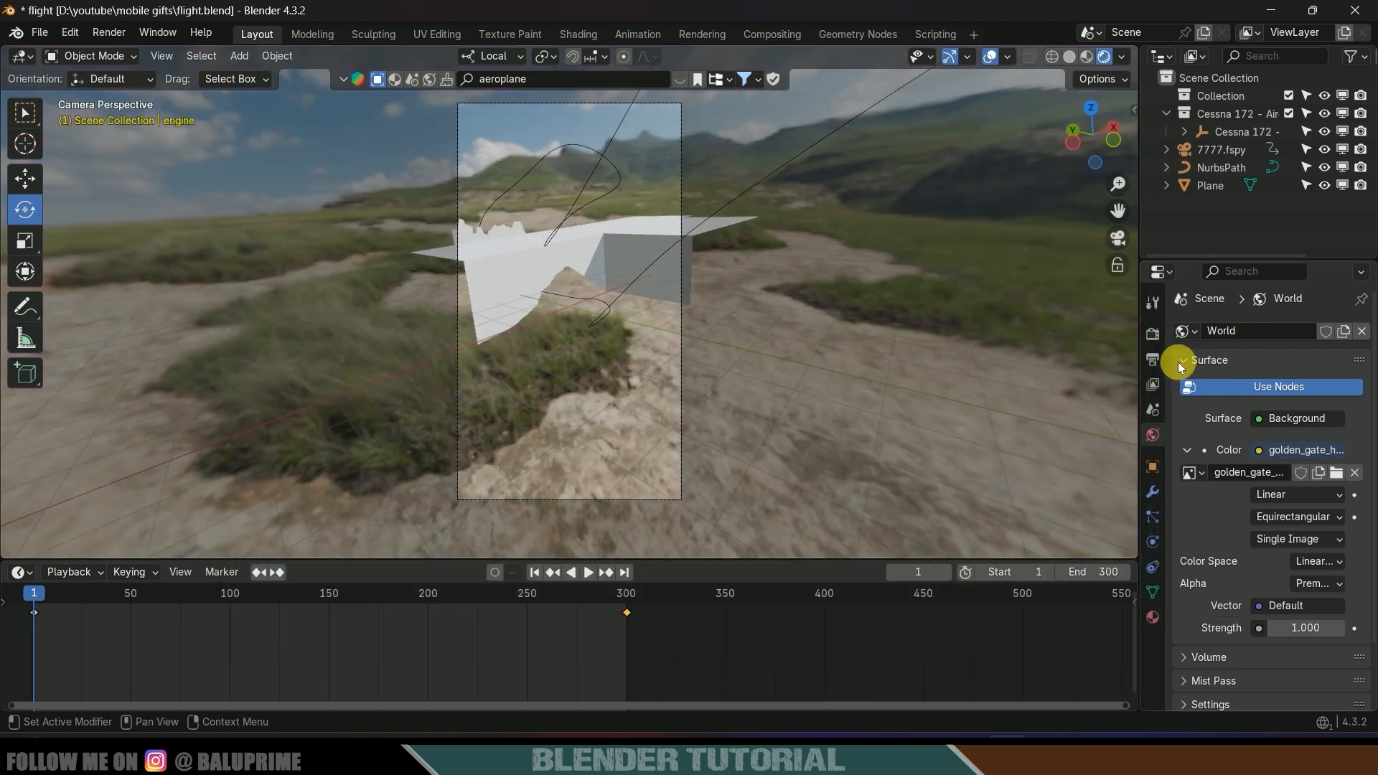
Make the EEVEE render's film background transparent and enable raytracing
click(1153, 336)
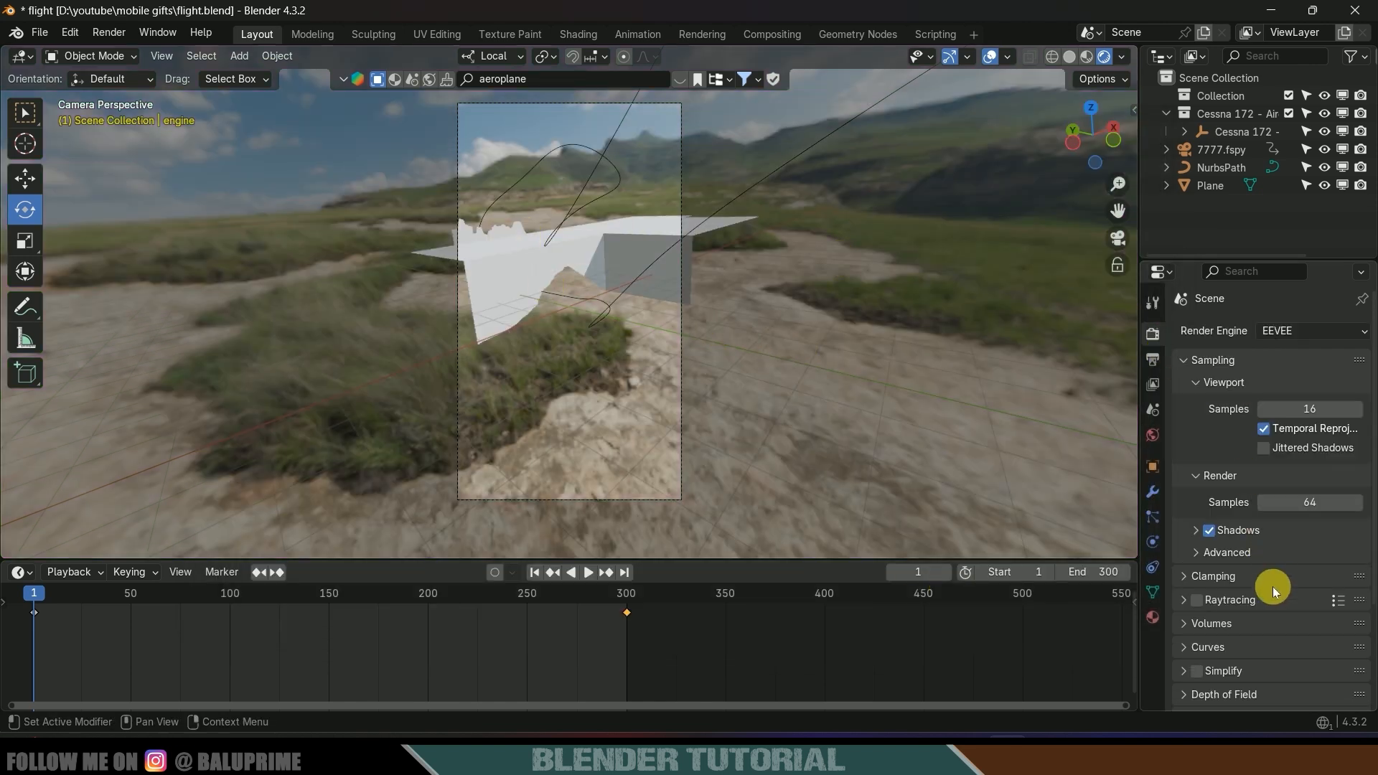
scroll(1273, 587, down, 5)
click(1183, 603)
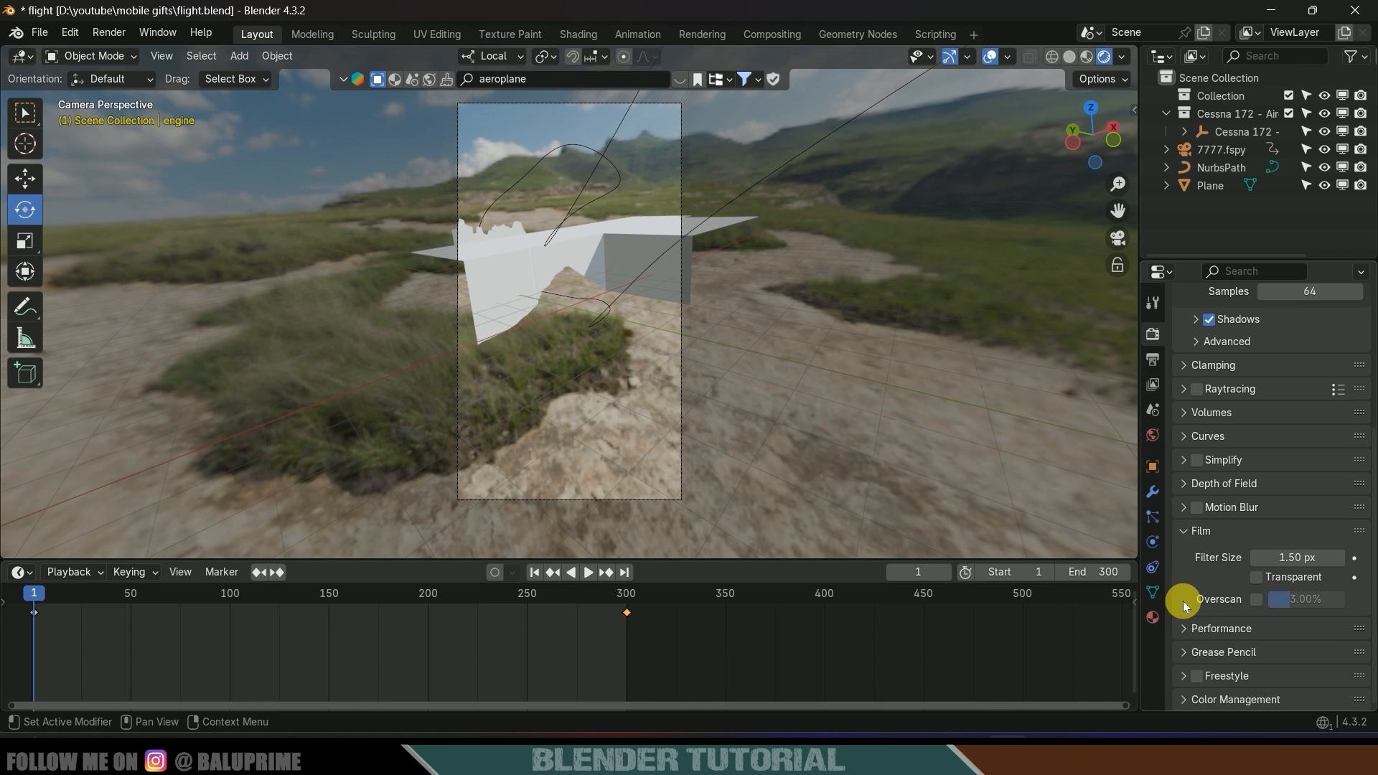
click(1254, 579)
scroll(1242, 580, up, 5)
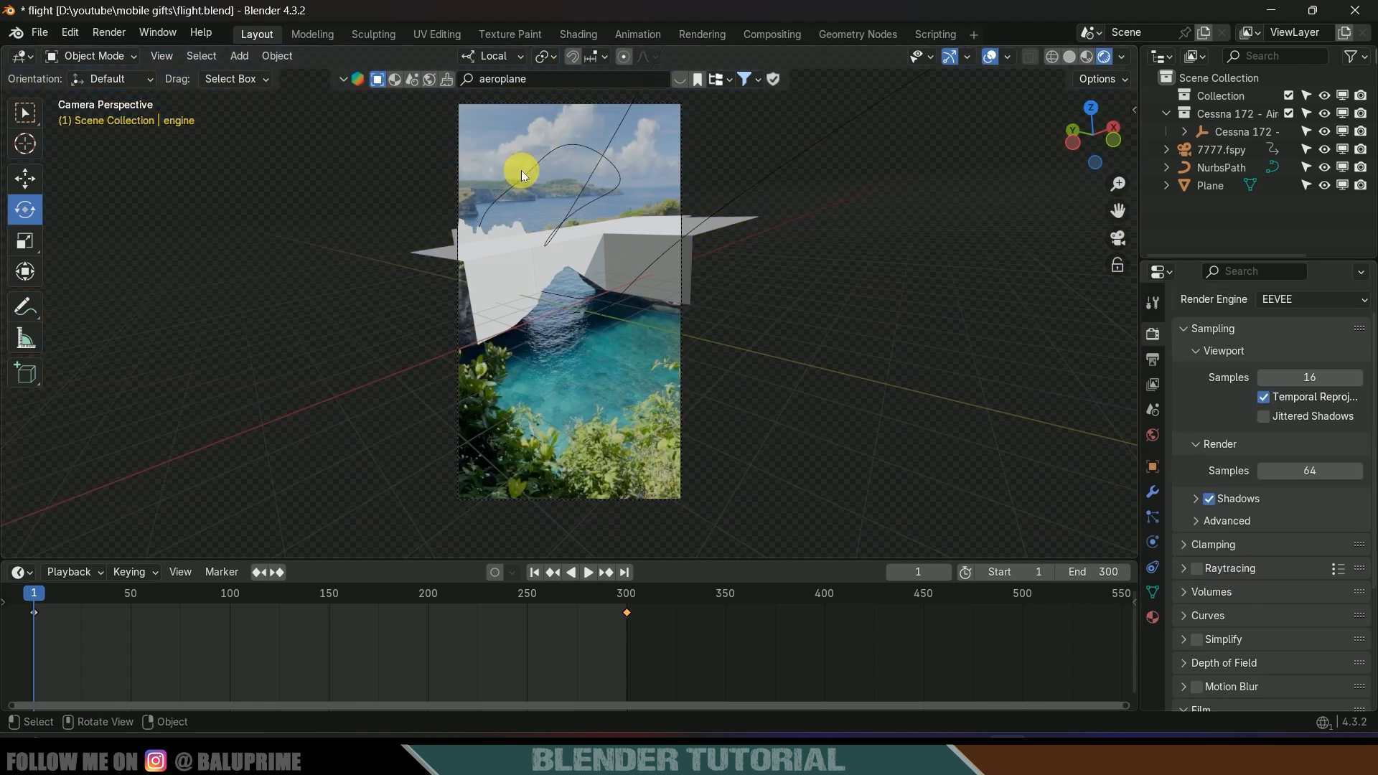
click(1199, 571)
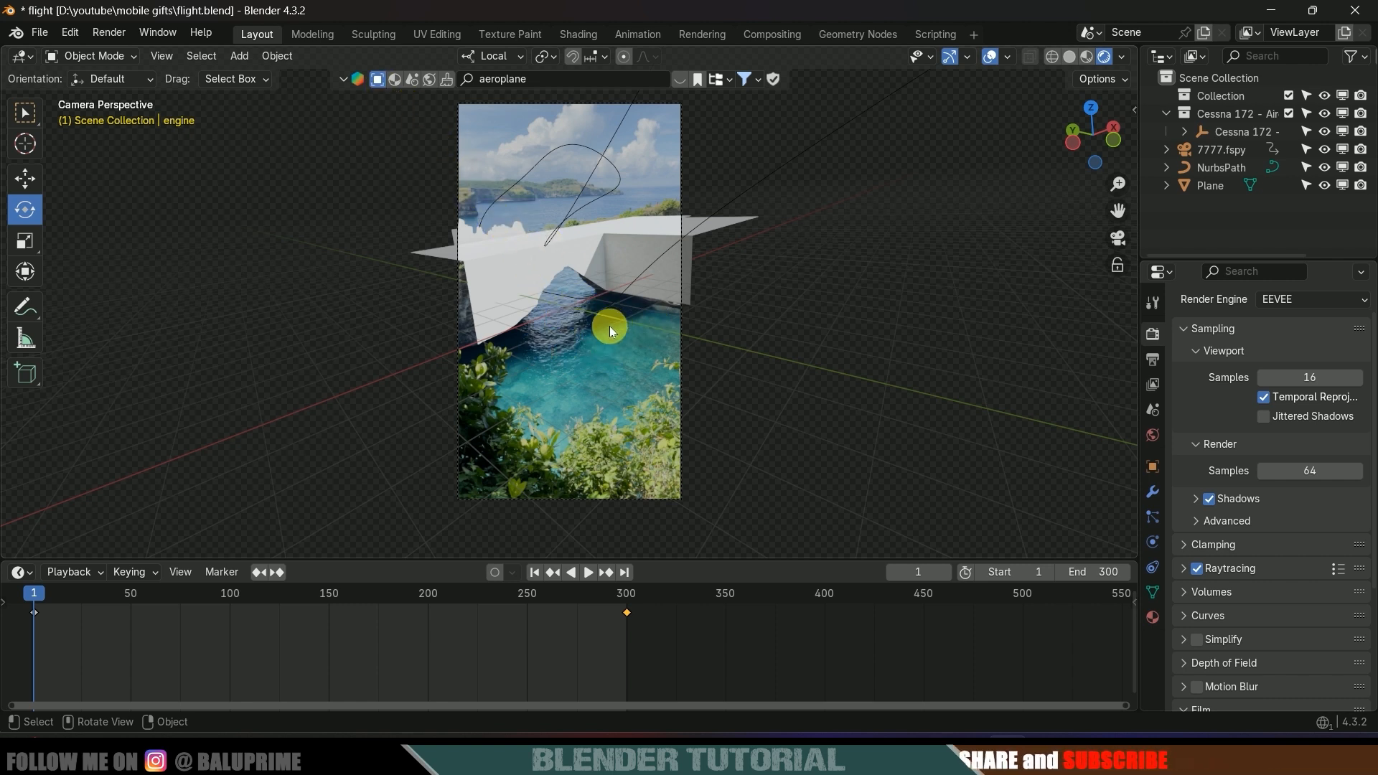
Switch to the Shading workspace with rendered viewport shading and show the world's shader nodes
scroll(740, 337, up, 1)
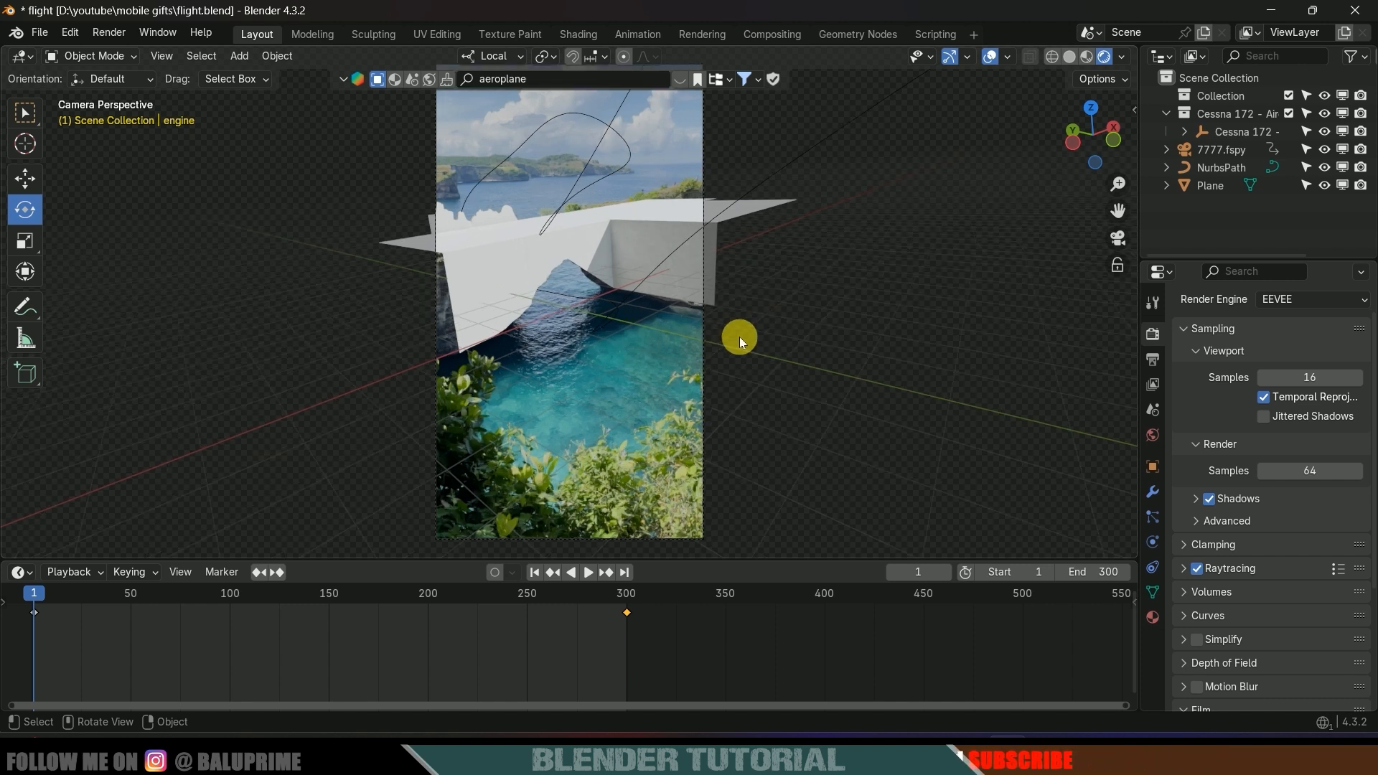
drag(691, 555, 687, 587)
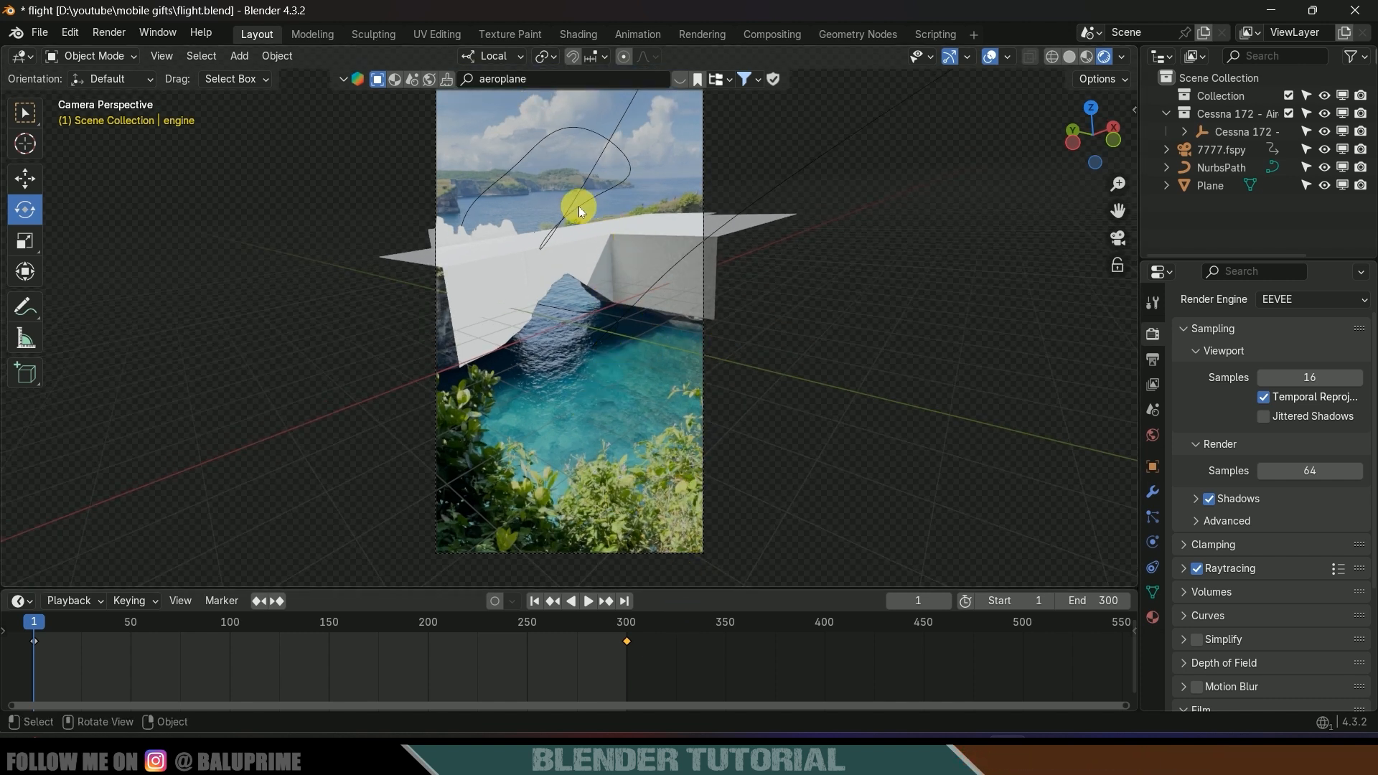
click(578, 34)
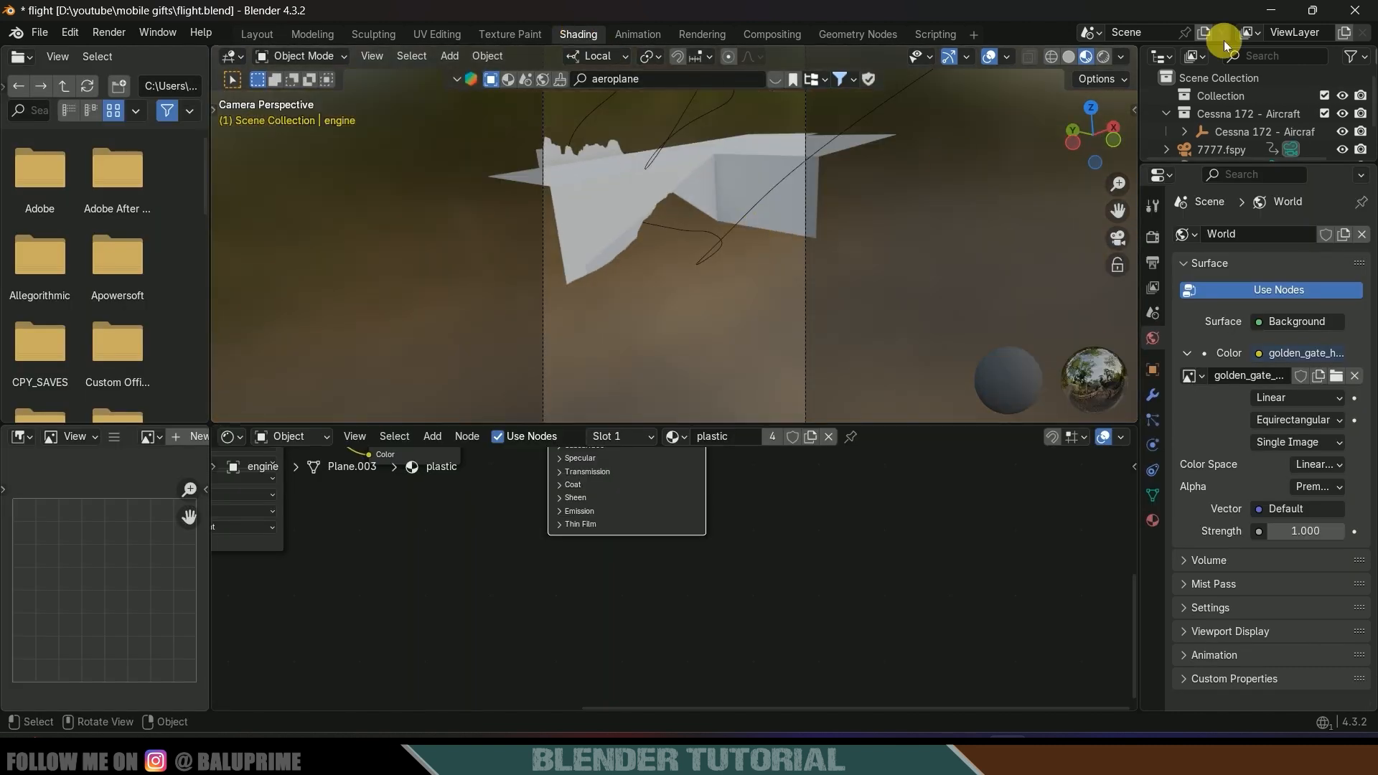
click(1105, 59)
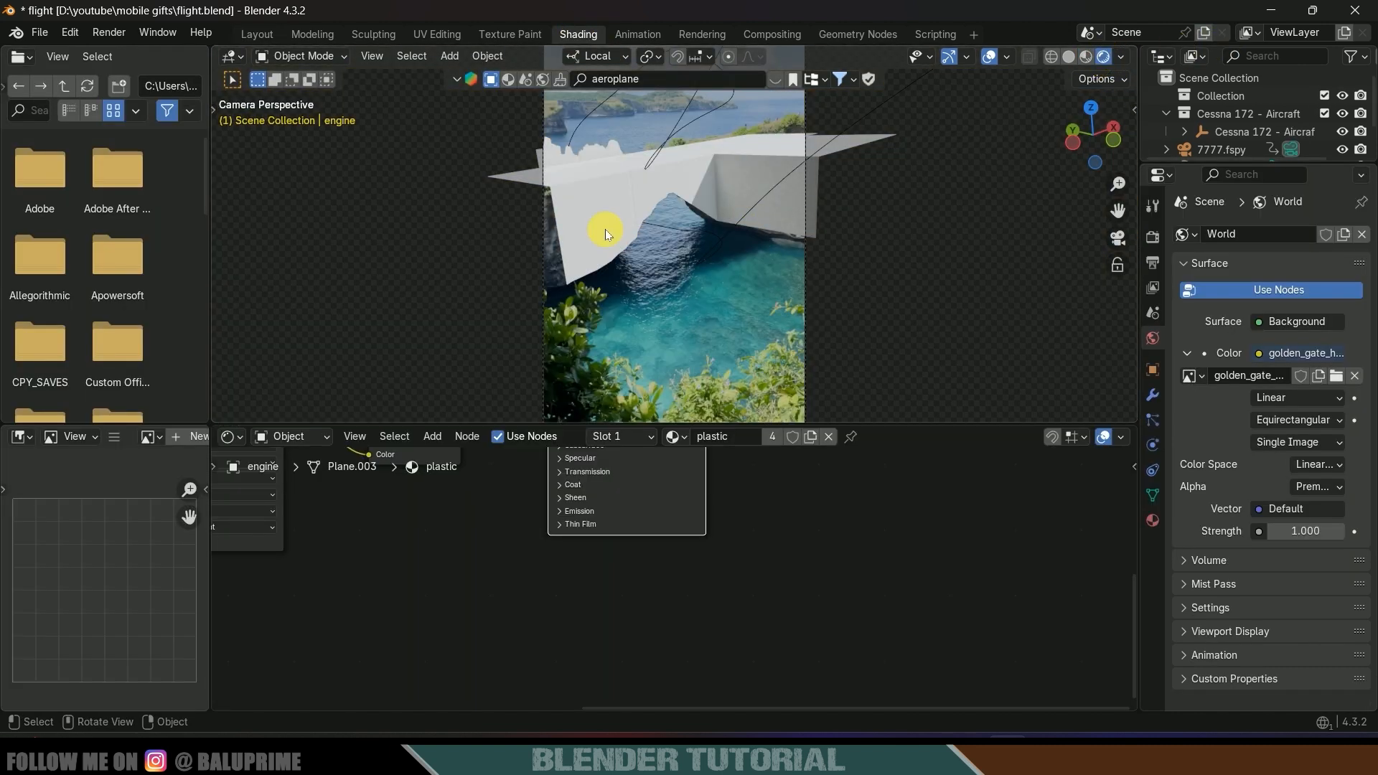
click(286, 438)
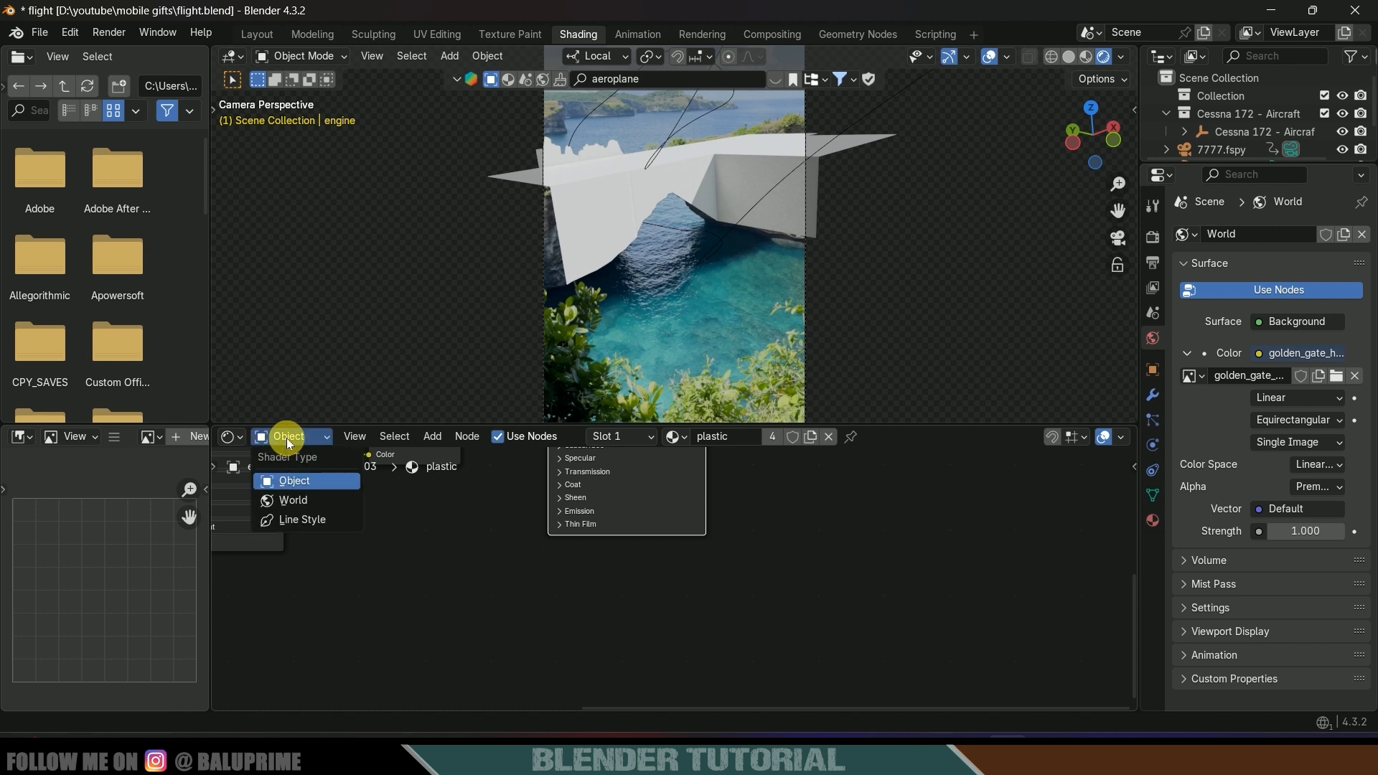
click(291, 498)
Add Texture Coordinate and Mapping nodes to the golden_gate environment texture node with Node Wrangler
scroll(782, 216, down, 3)
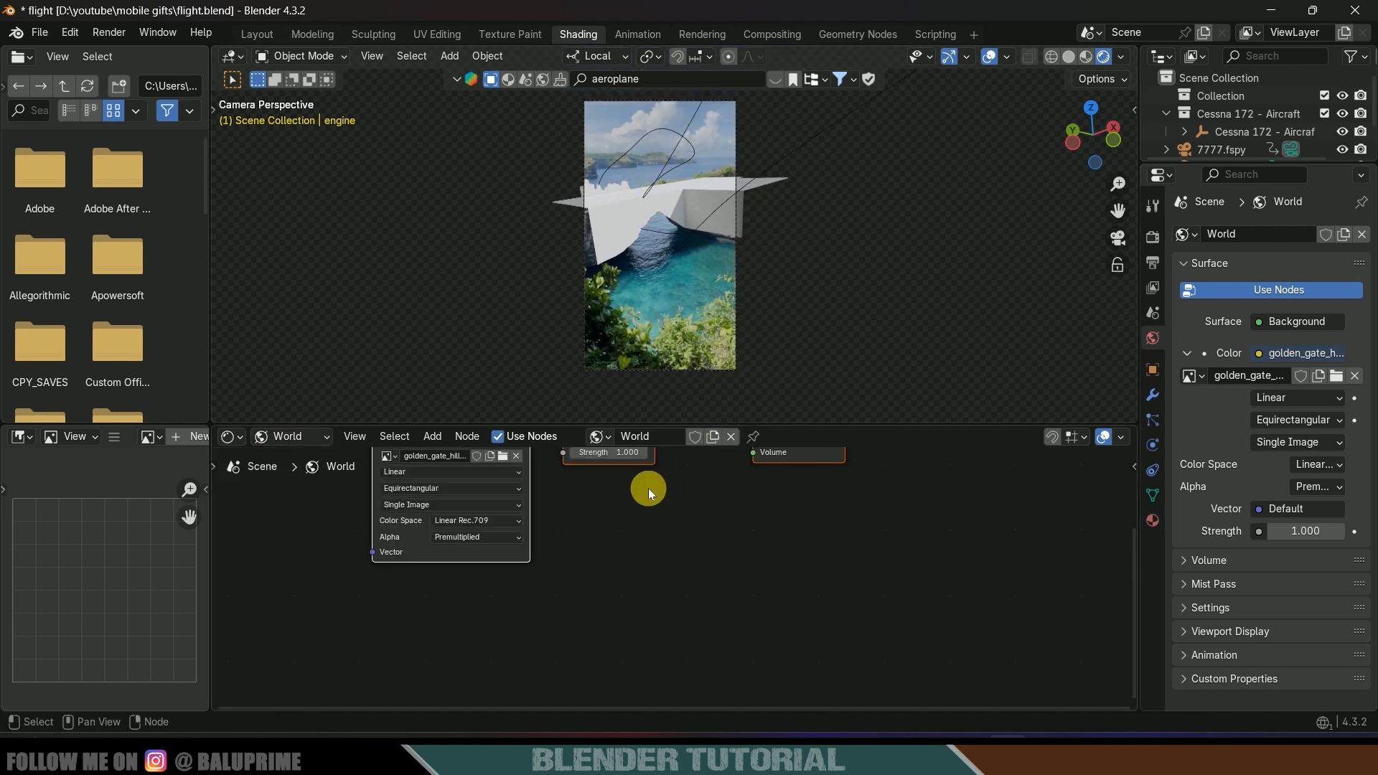
middle_drag(646, 486, 871, 572)
click(700, 515)
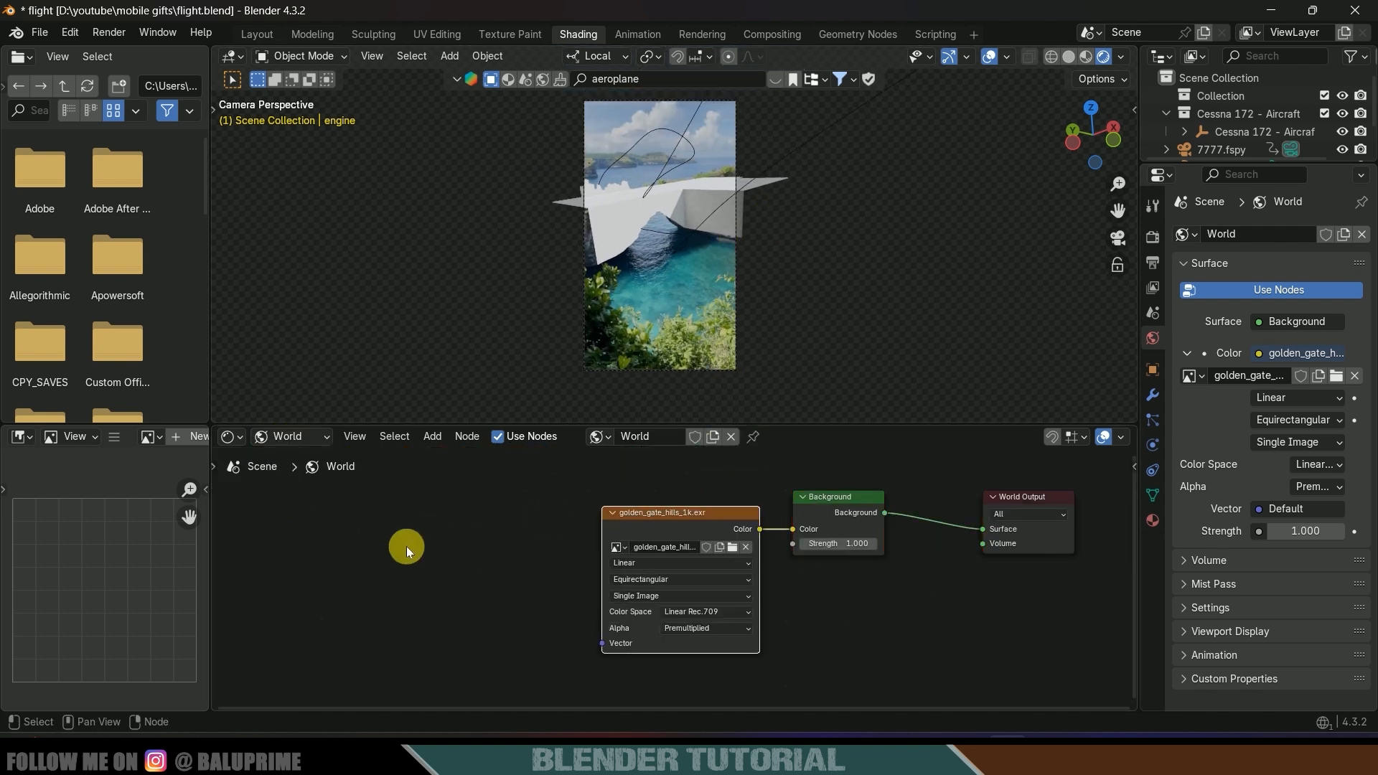
key(ctrl+t)
middle_drag(908, 623, 892, 584)
Look up the Node Wrangler add-on by searching for "node" in the preferences and save the preferences
click(70, 32)
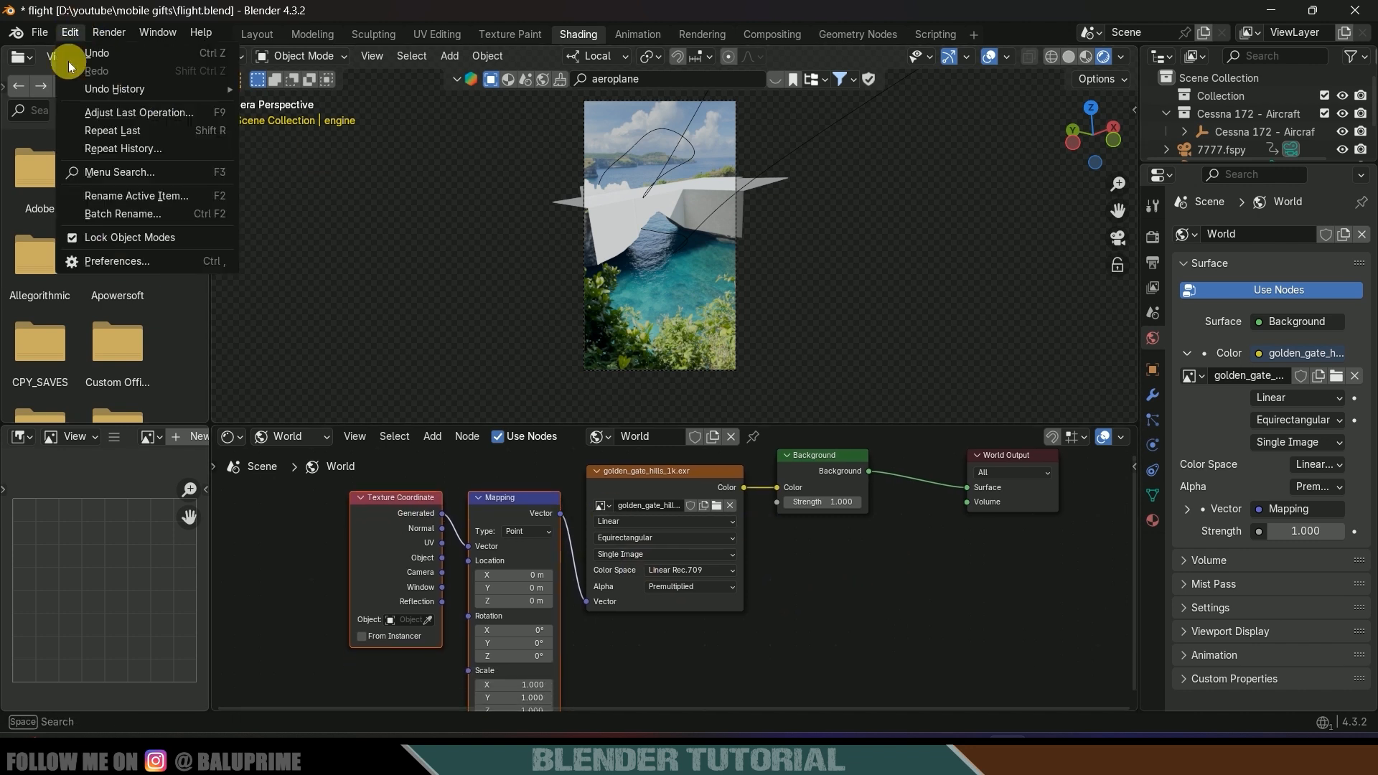
click(115, 261)
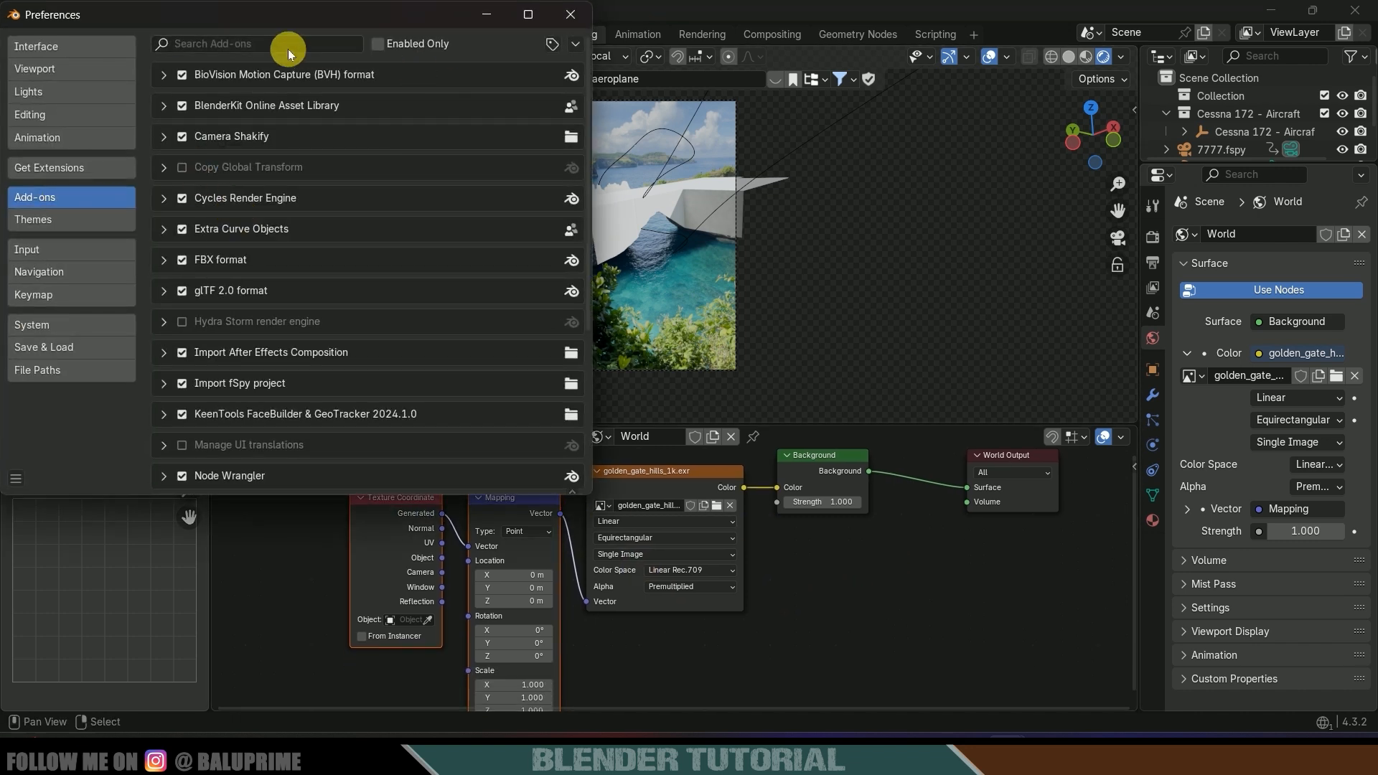
text(node)
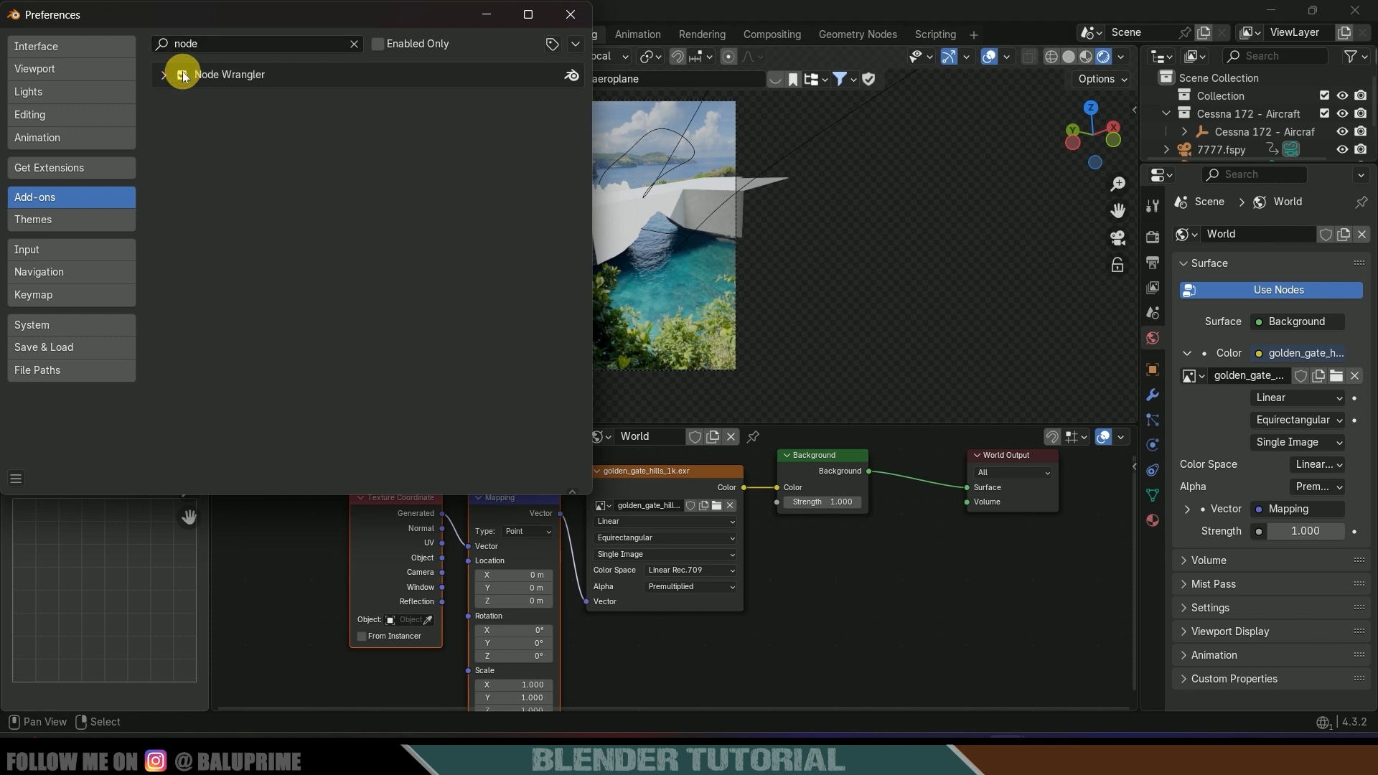
click(15, 482)
click(45, 422)
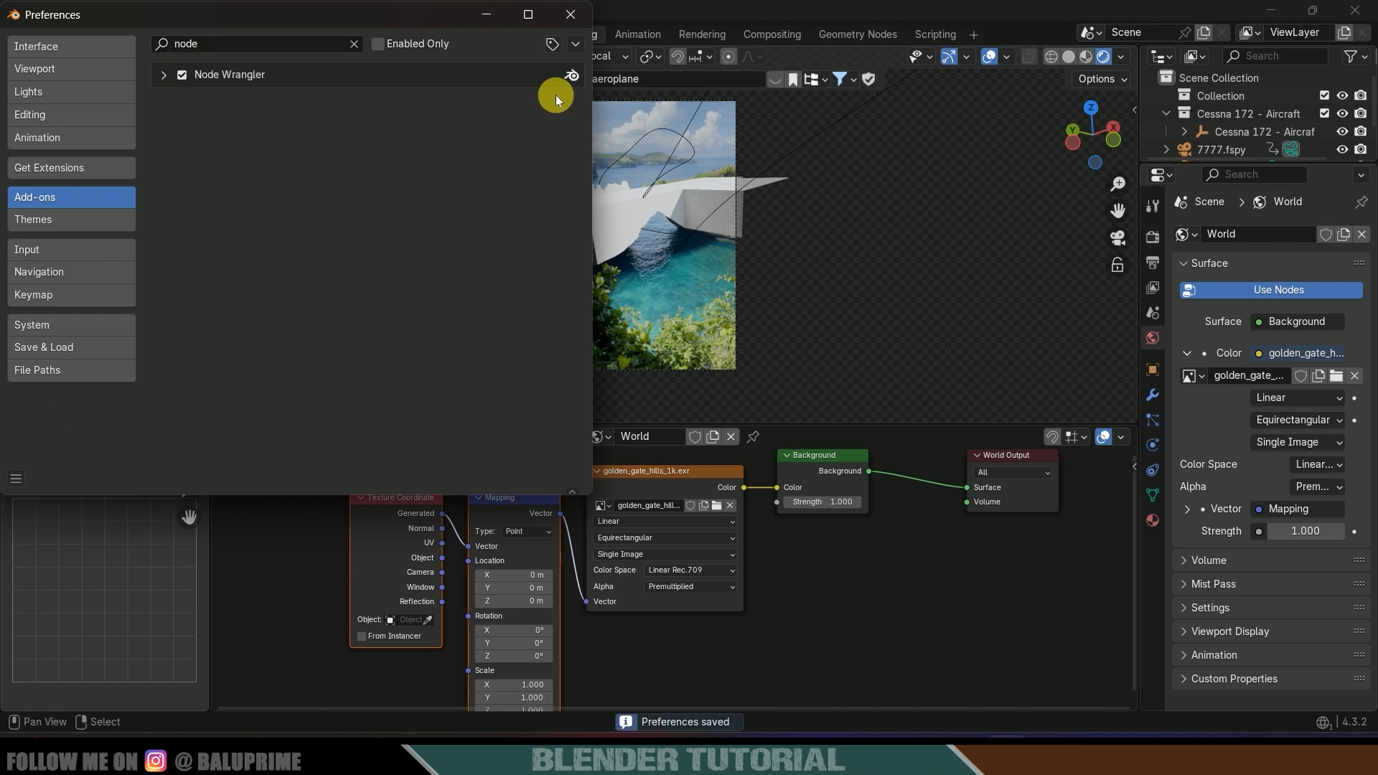
click(573, 21)
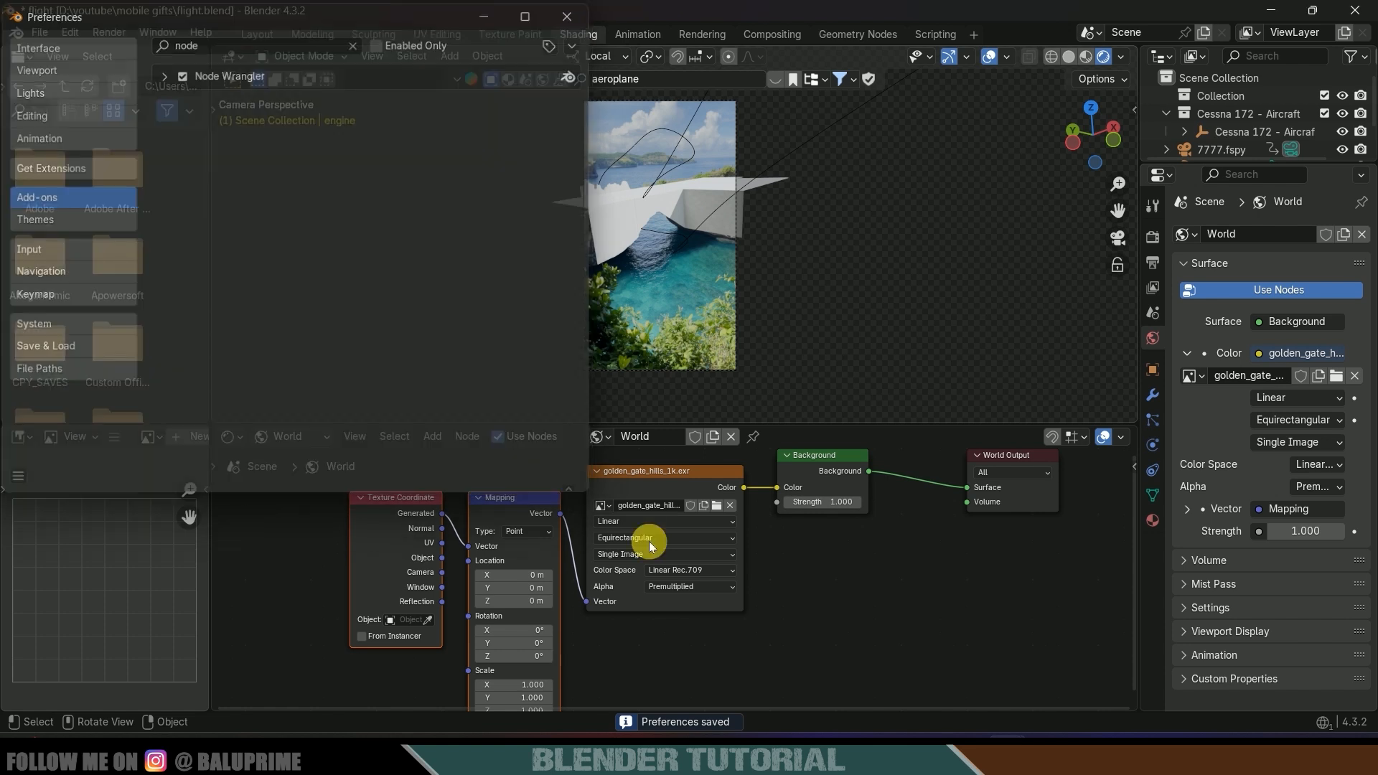
Set the Mapping node's Z rotation to 198° to turn the world lighting
scroll(754, 627, up, 4)
scroll(565, 666, down, 1)
middle_drag(566, 666, 671, 595)
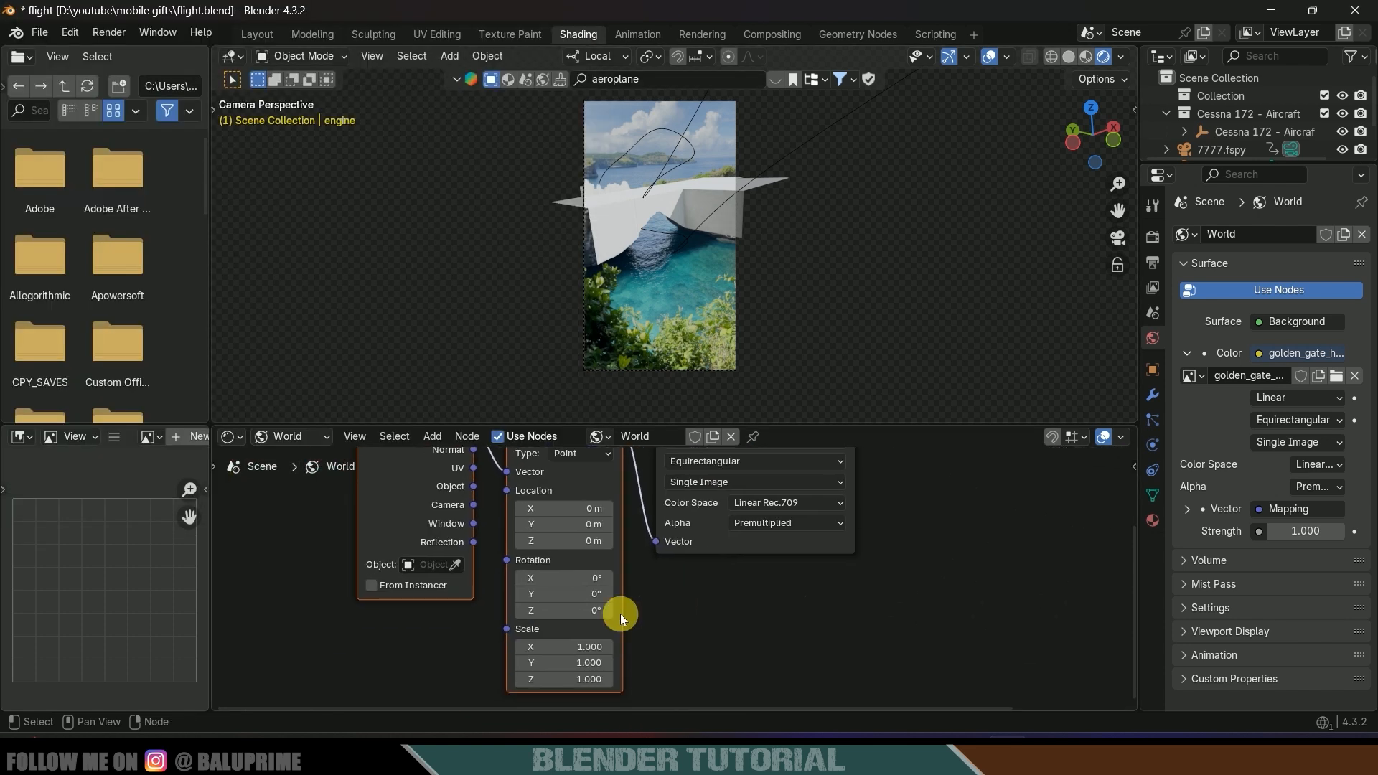
drag(560, 612, 680, 612)
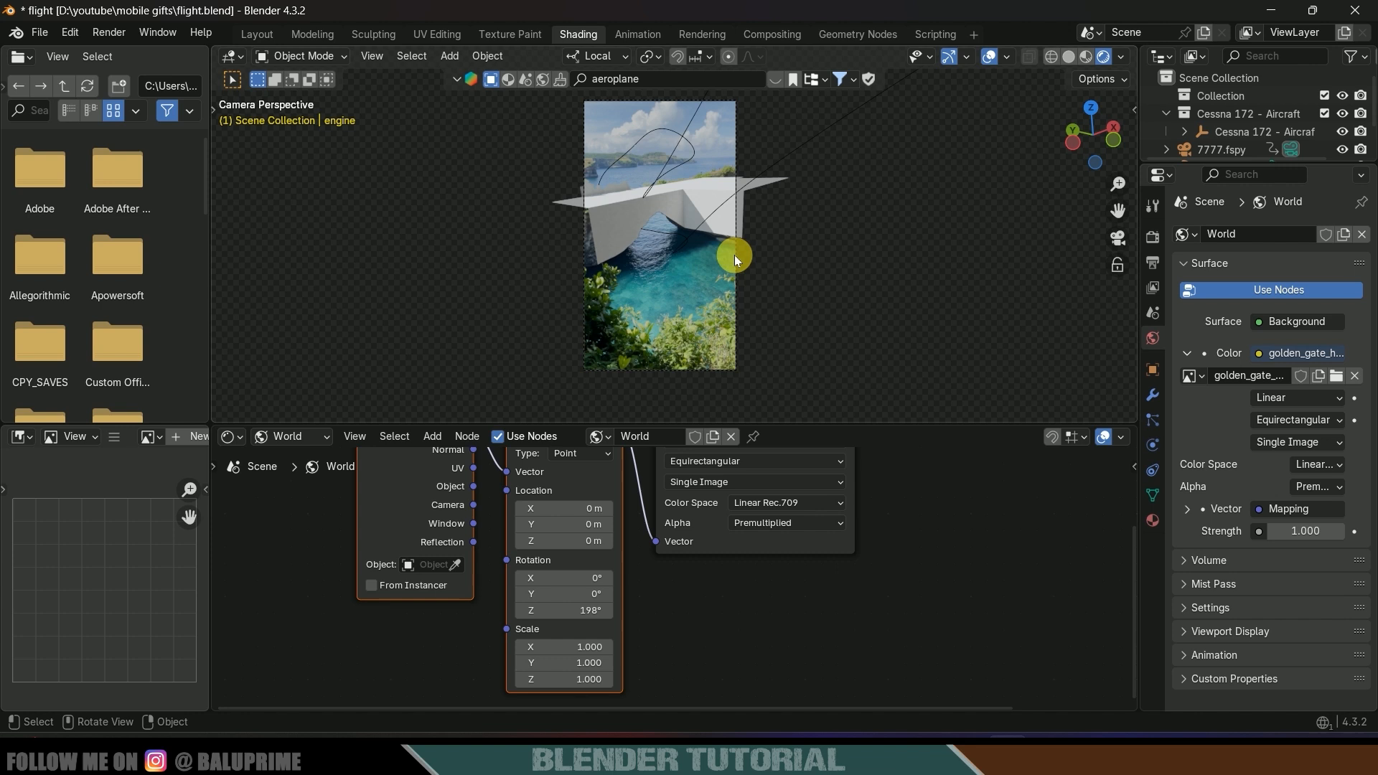
Return to the Layout workspace, save the file, preview the lit animation and go back to frame 1
click(268, 36)
key(ctrl+s)
key(space)
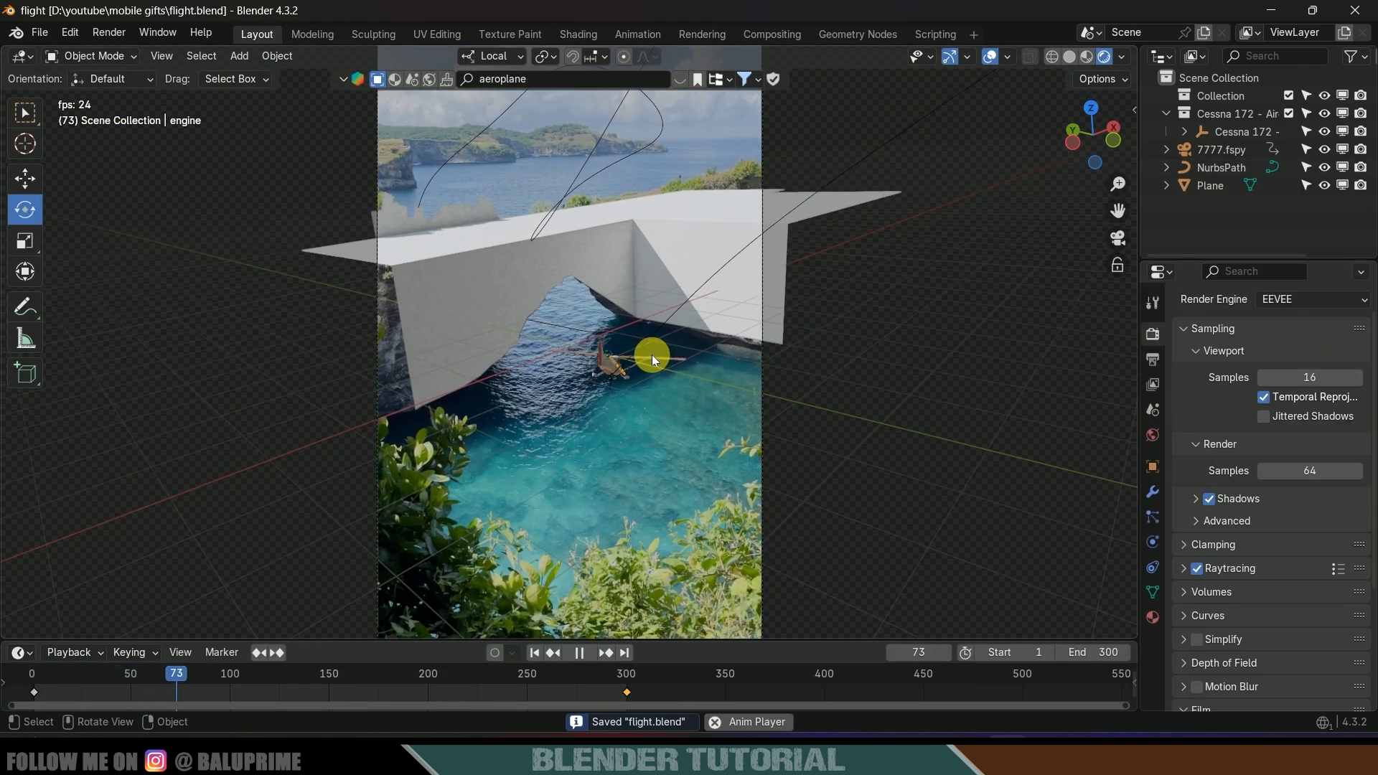
key(space)
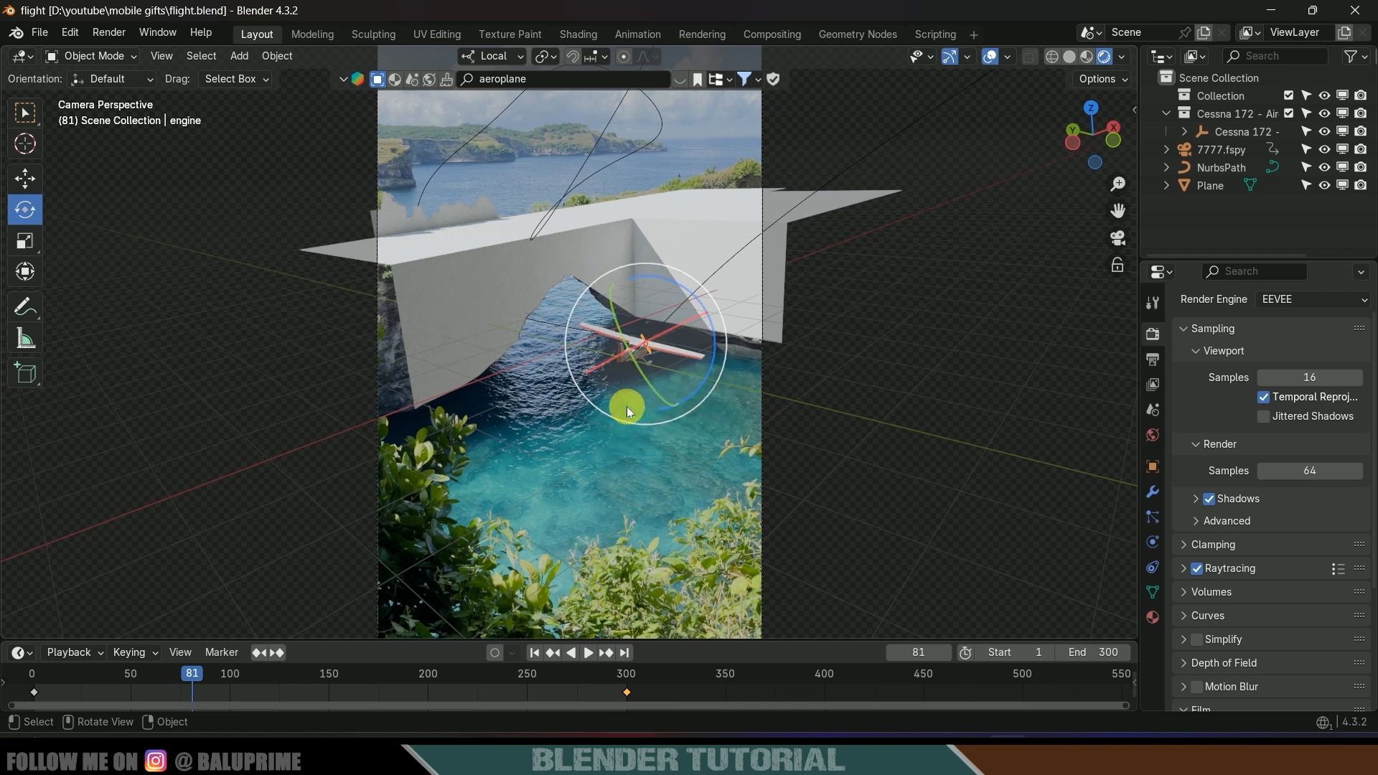
click(536, 653)
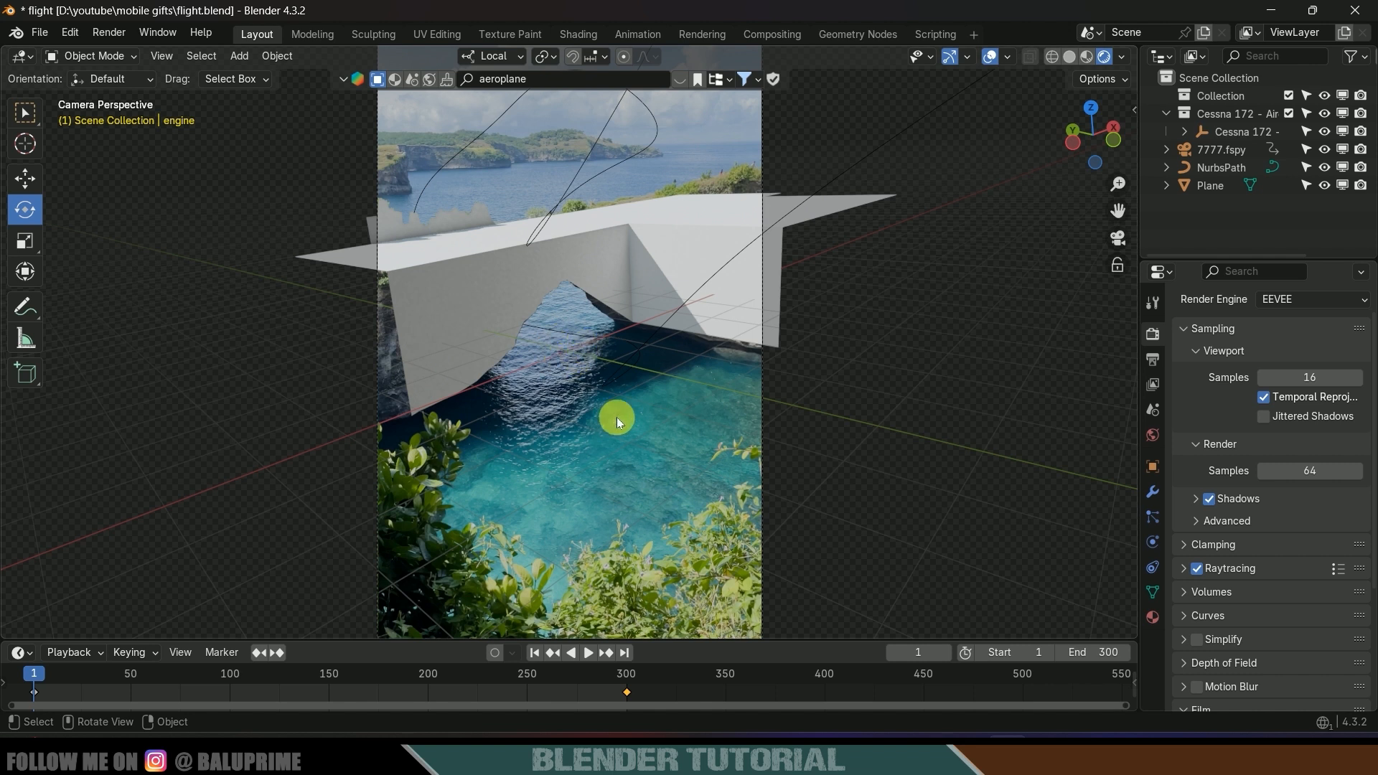
Snap the 3D cursor to the world origin and add a mesh plane there
key(shift+s)
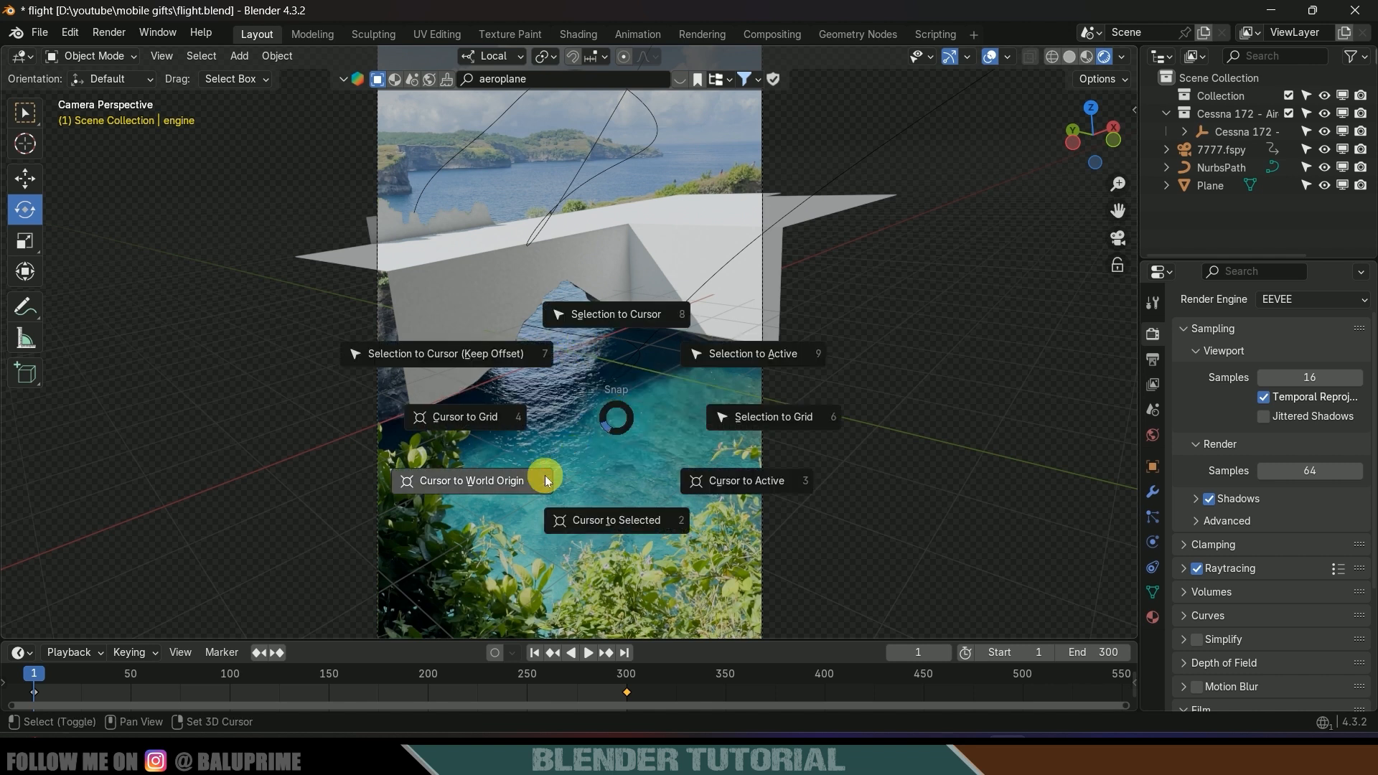
click(504, 488)
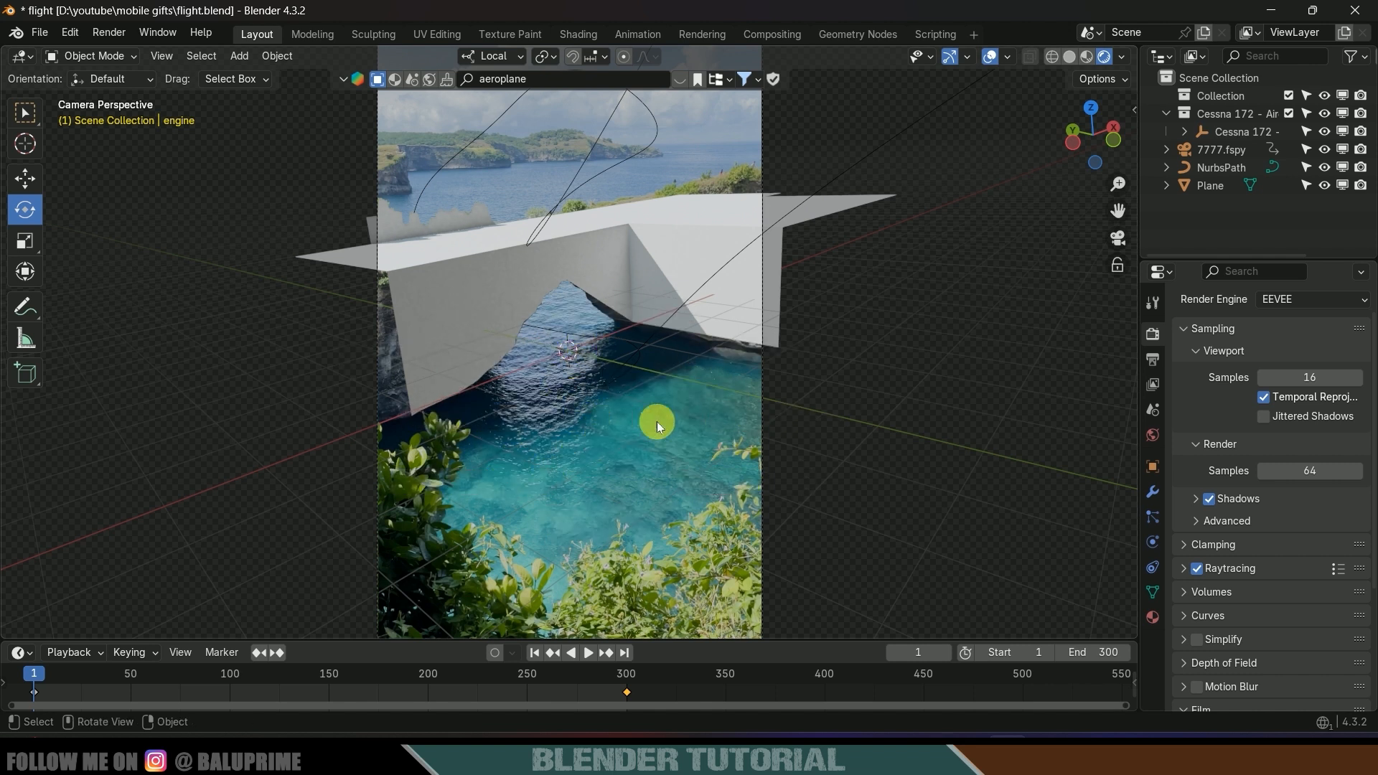
key(shift+a)
mouse_move(575, 381)
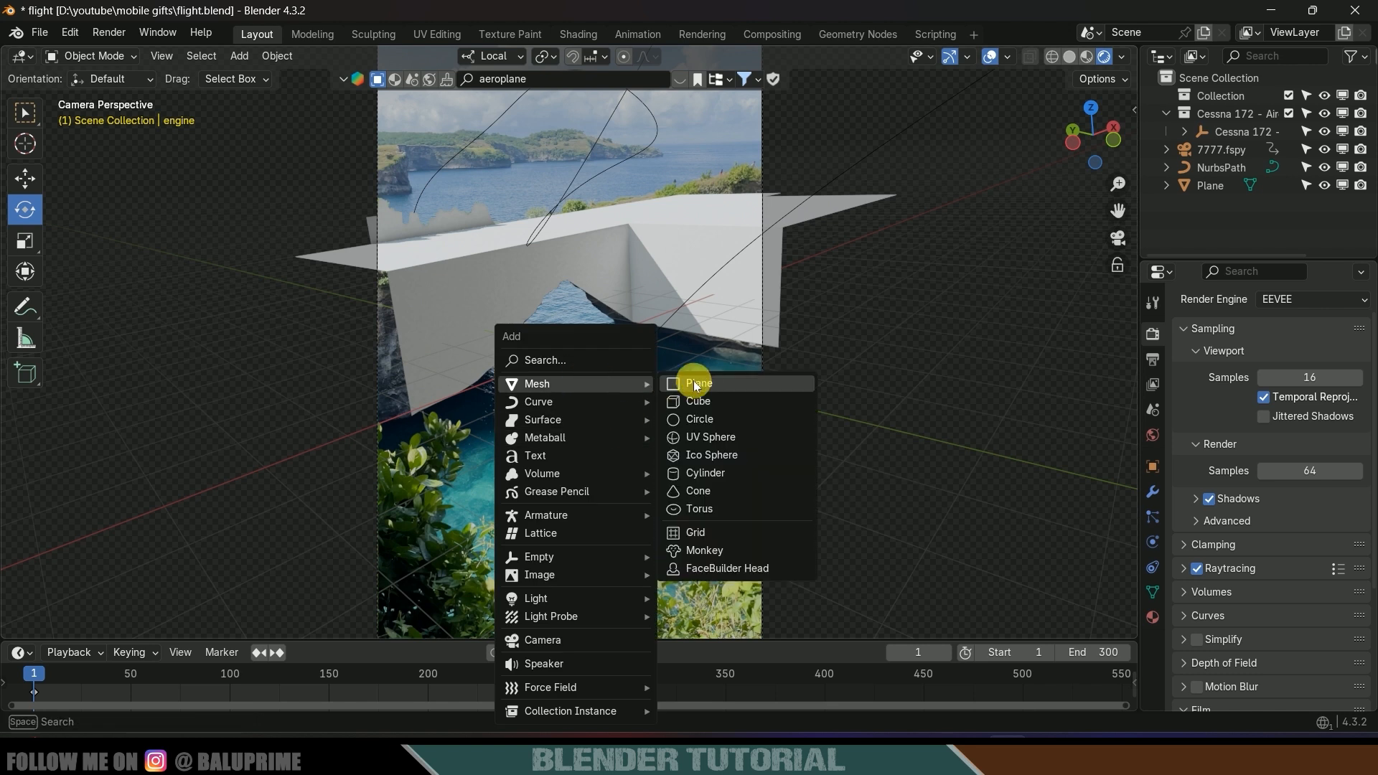
click(695, 383)
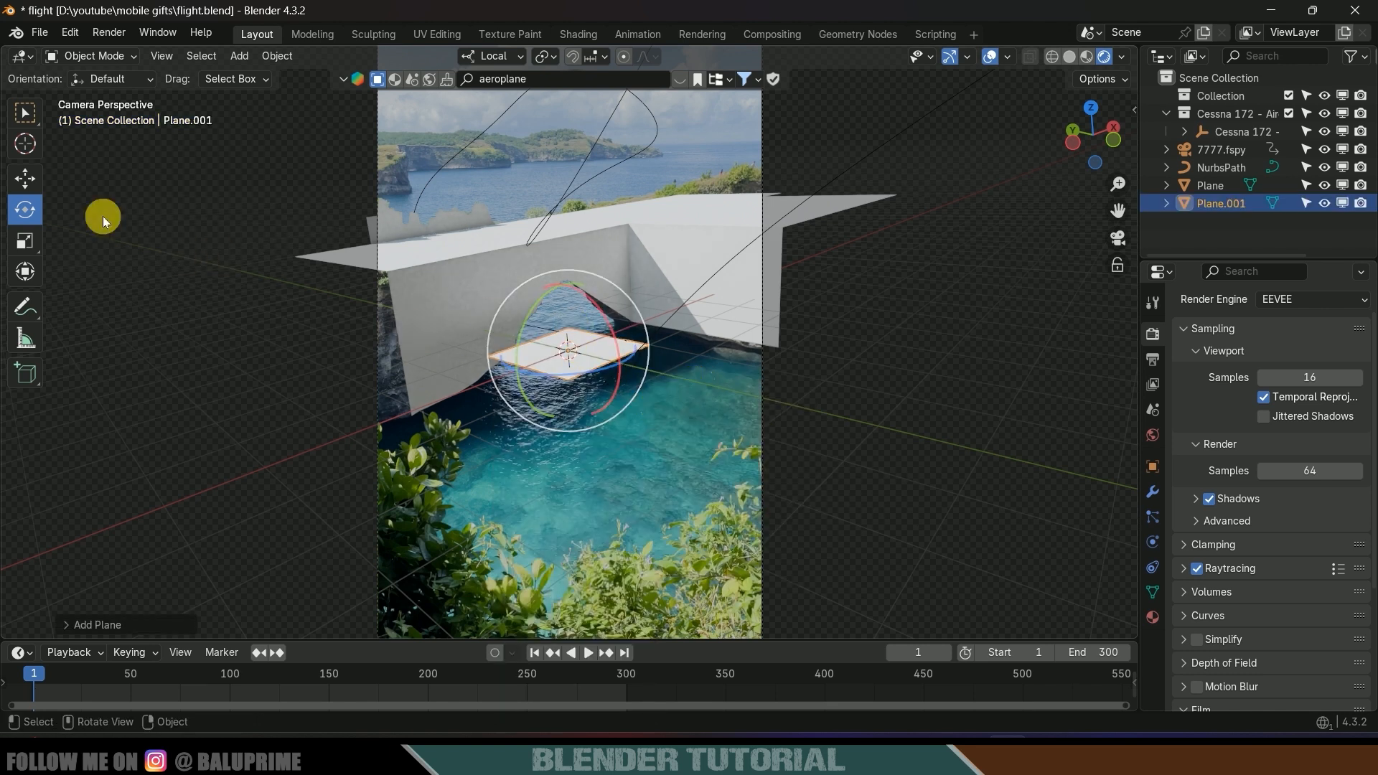
Lower the new plane to about -1.16 m in Z, shift it along X and scale it up to about 13.5 over the water
click(25, 178)
drag(565, 283, 586, 372)
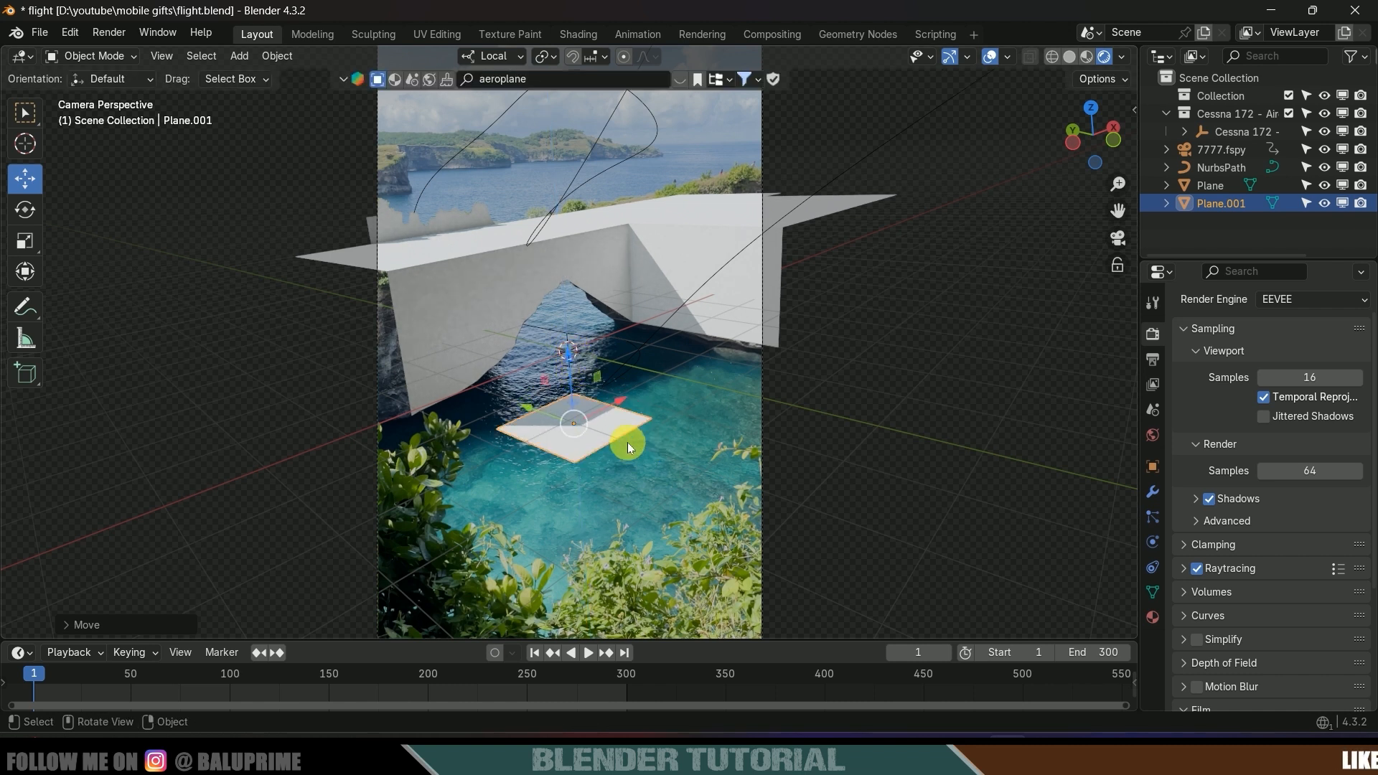
key(s)
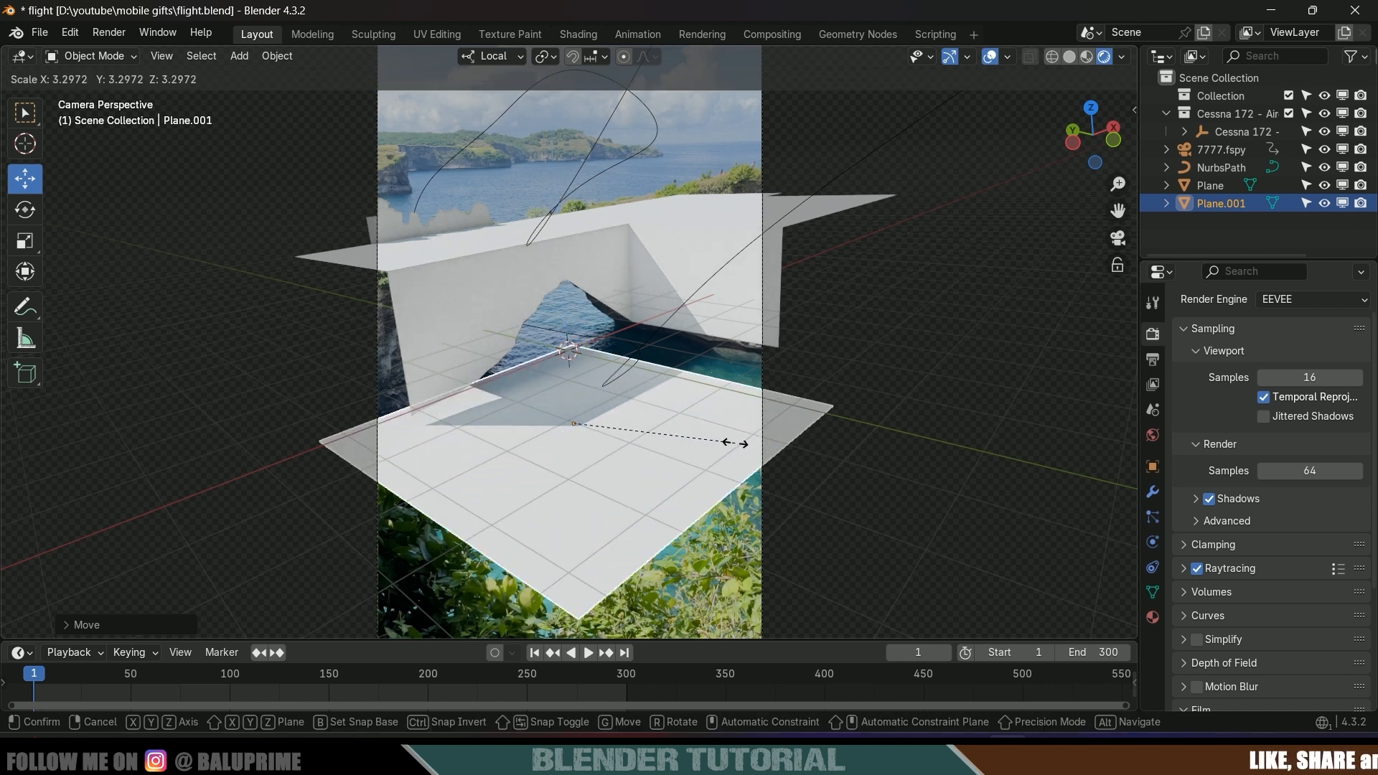
click(769, 449)
drag(618, 413, 678, 393)
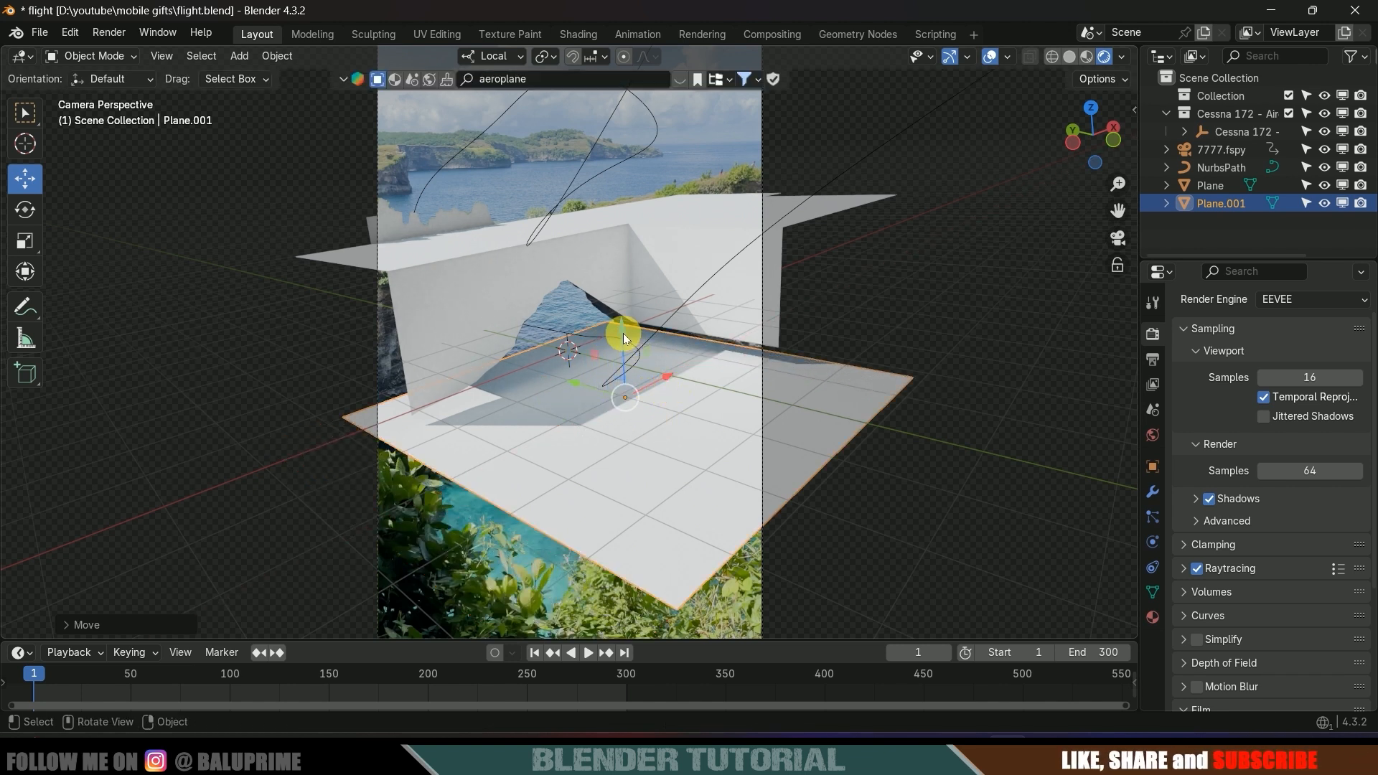
drag(624, 333, 622, 326)
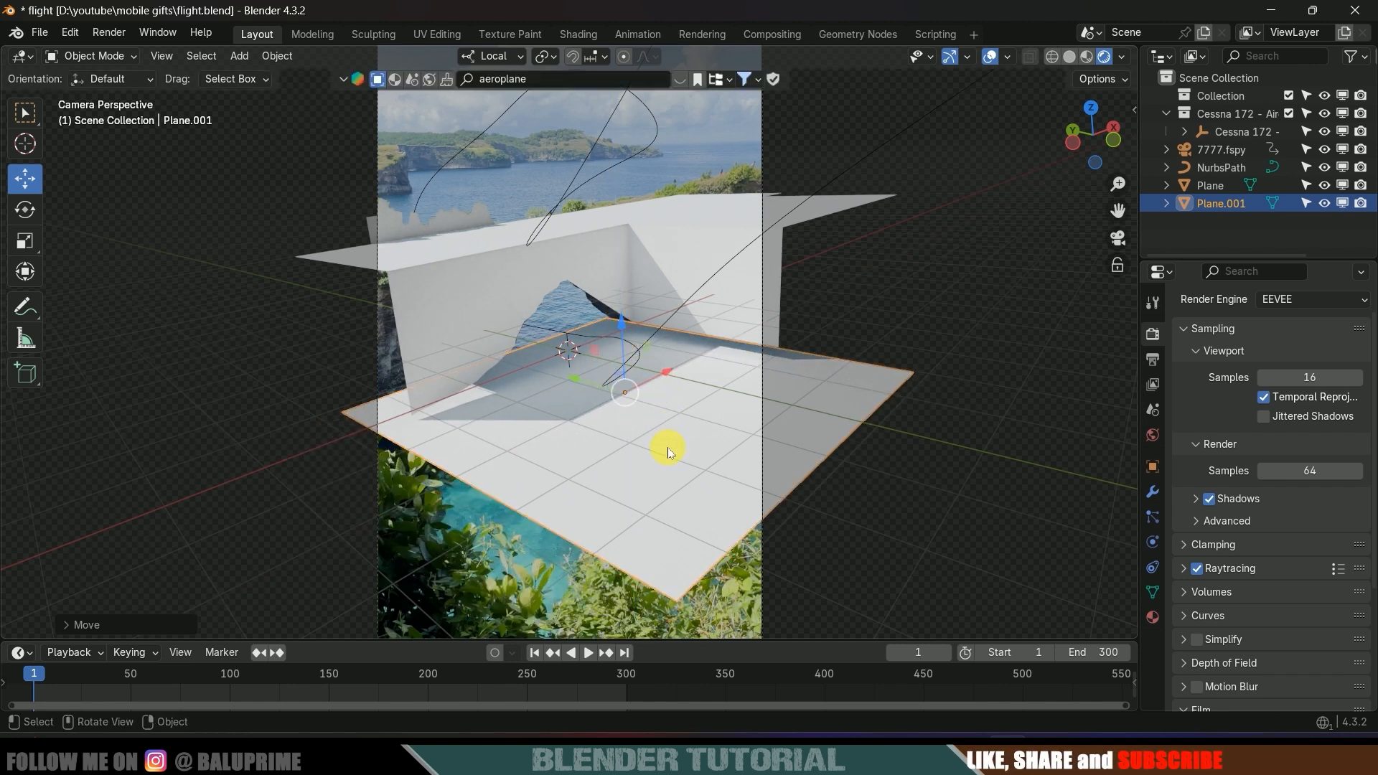
key(s)
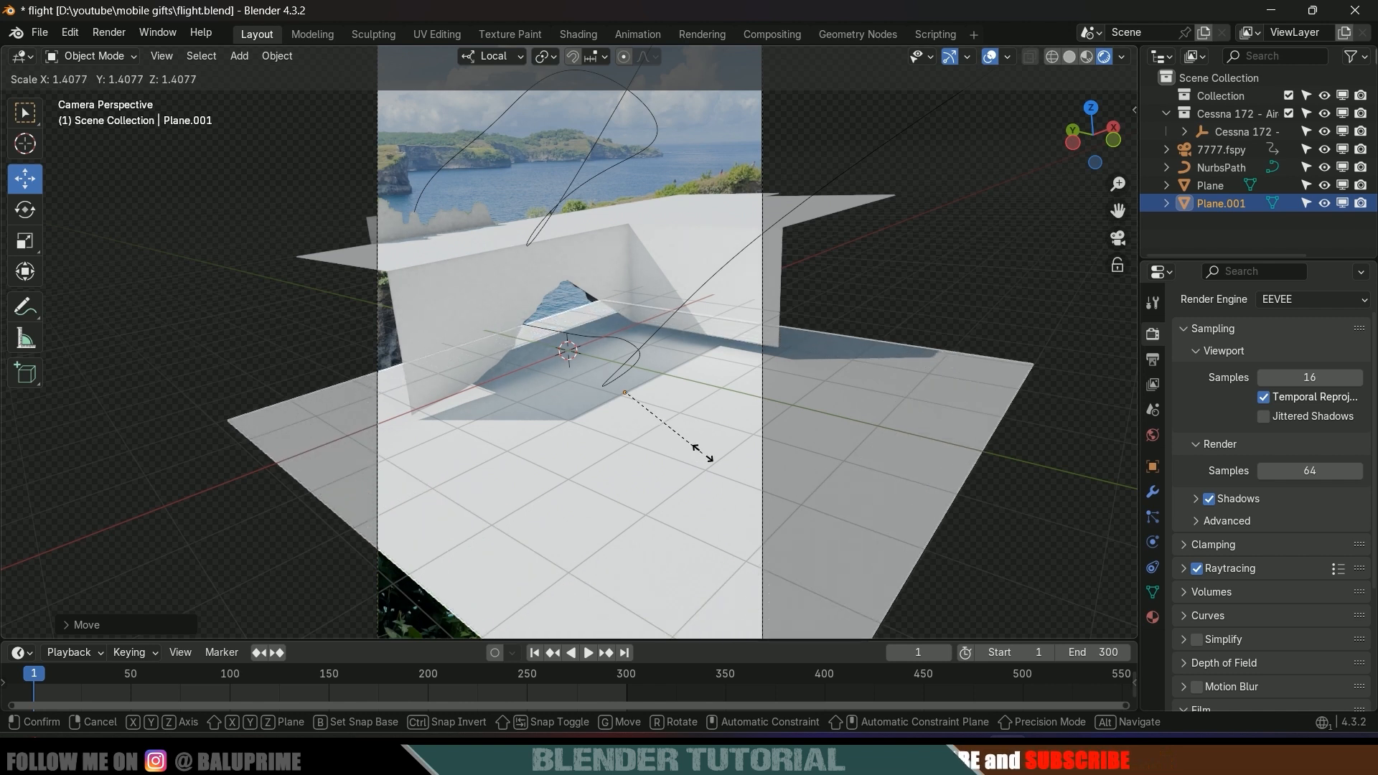
click(853, 455)
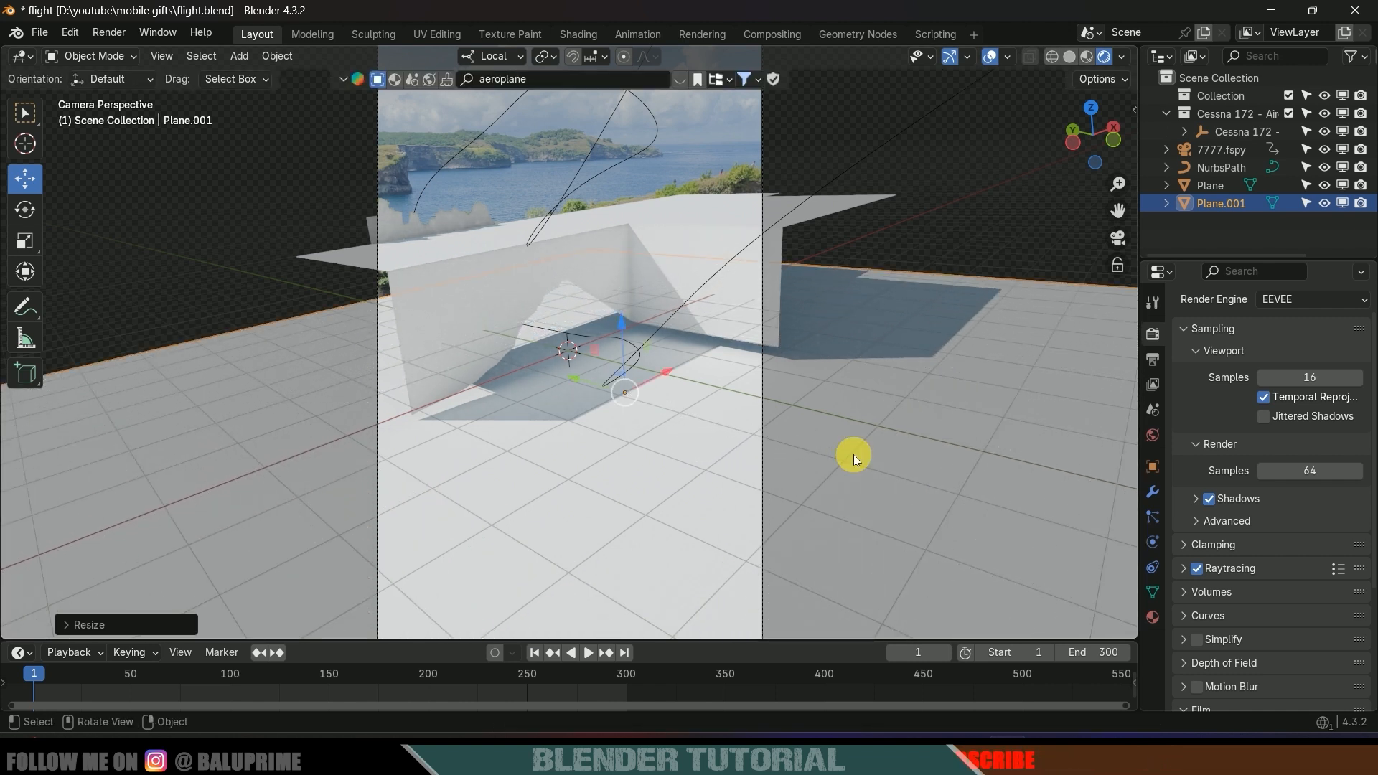
drag(623, 319, 616, 314)
Preview the airplane's shadow on the ground plane, go to frame 78 and save the file
key(space)
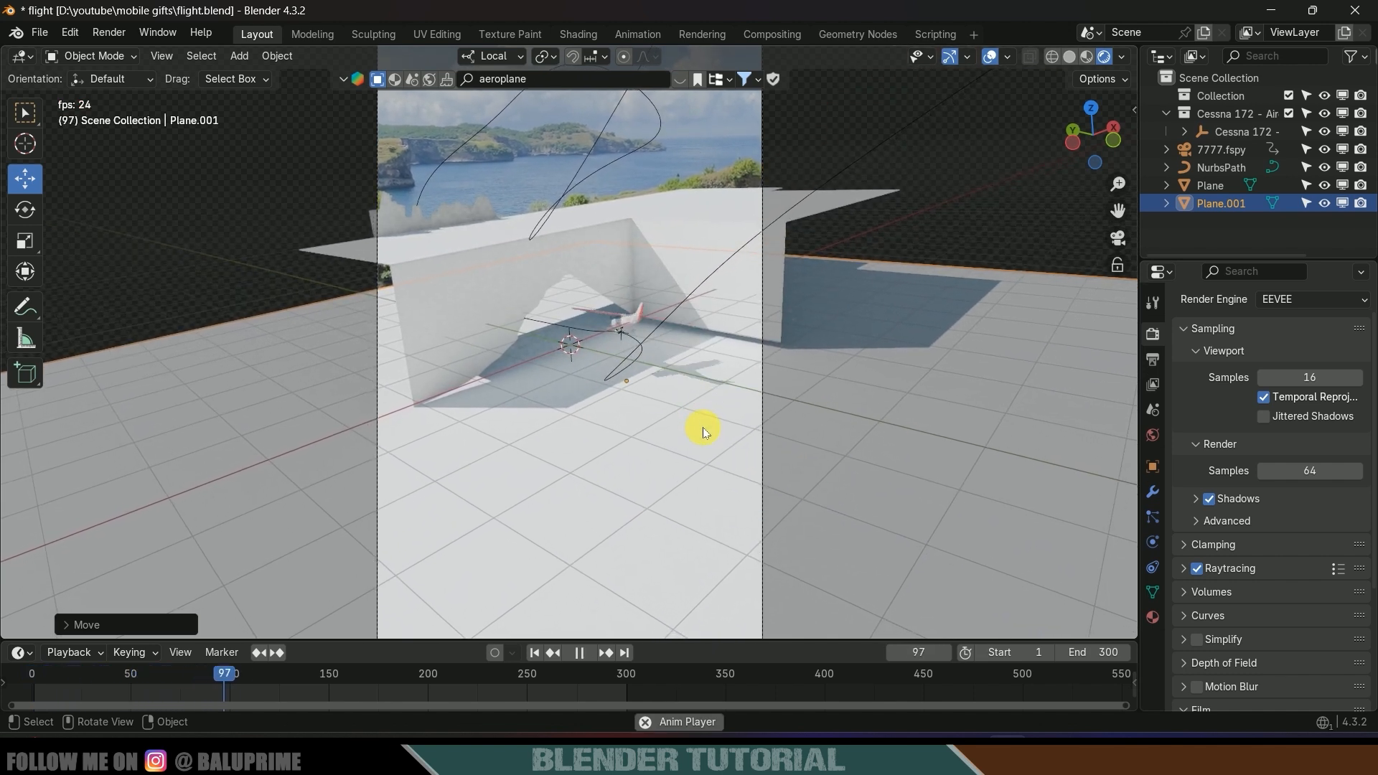
key(space)
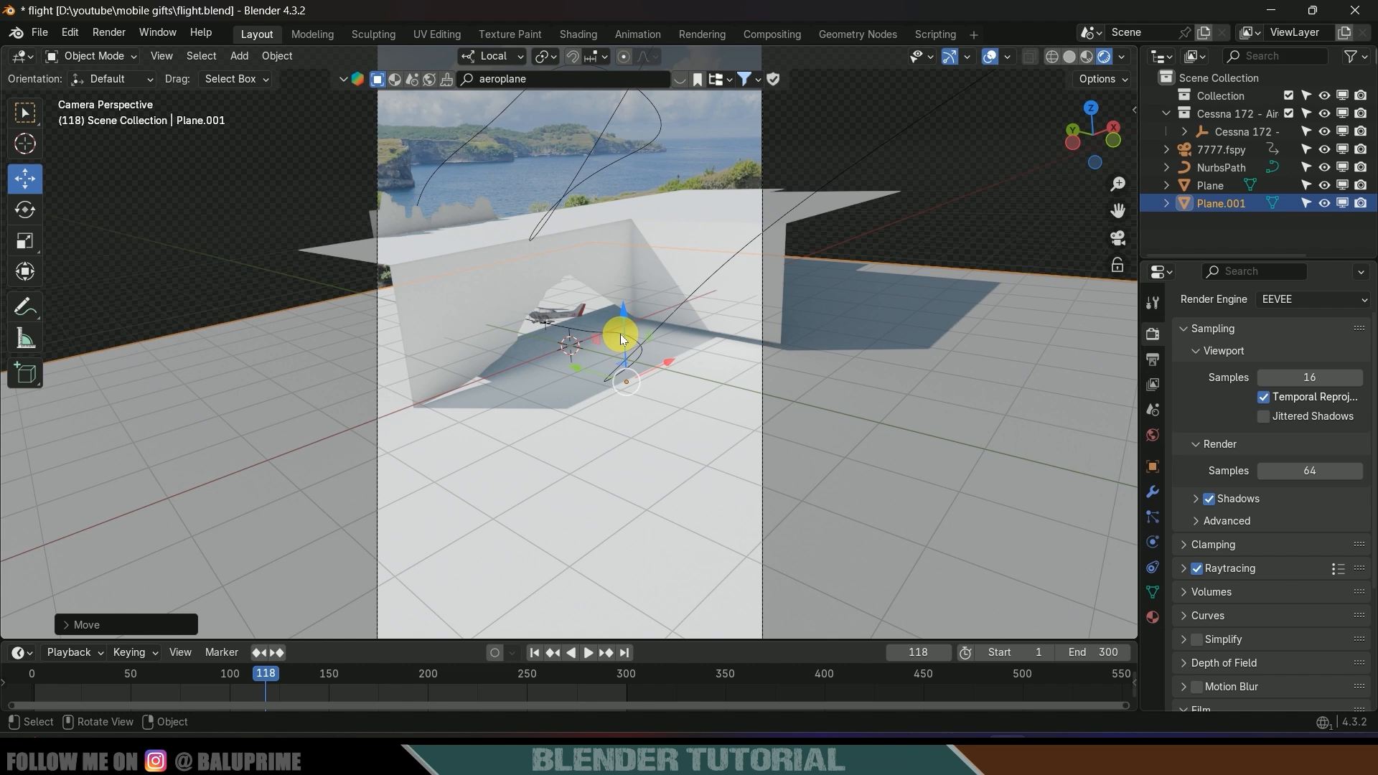
drag(215, 667, 186, 662)
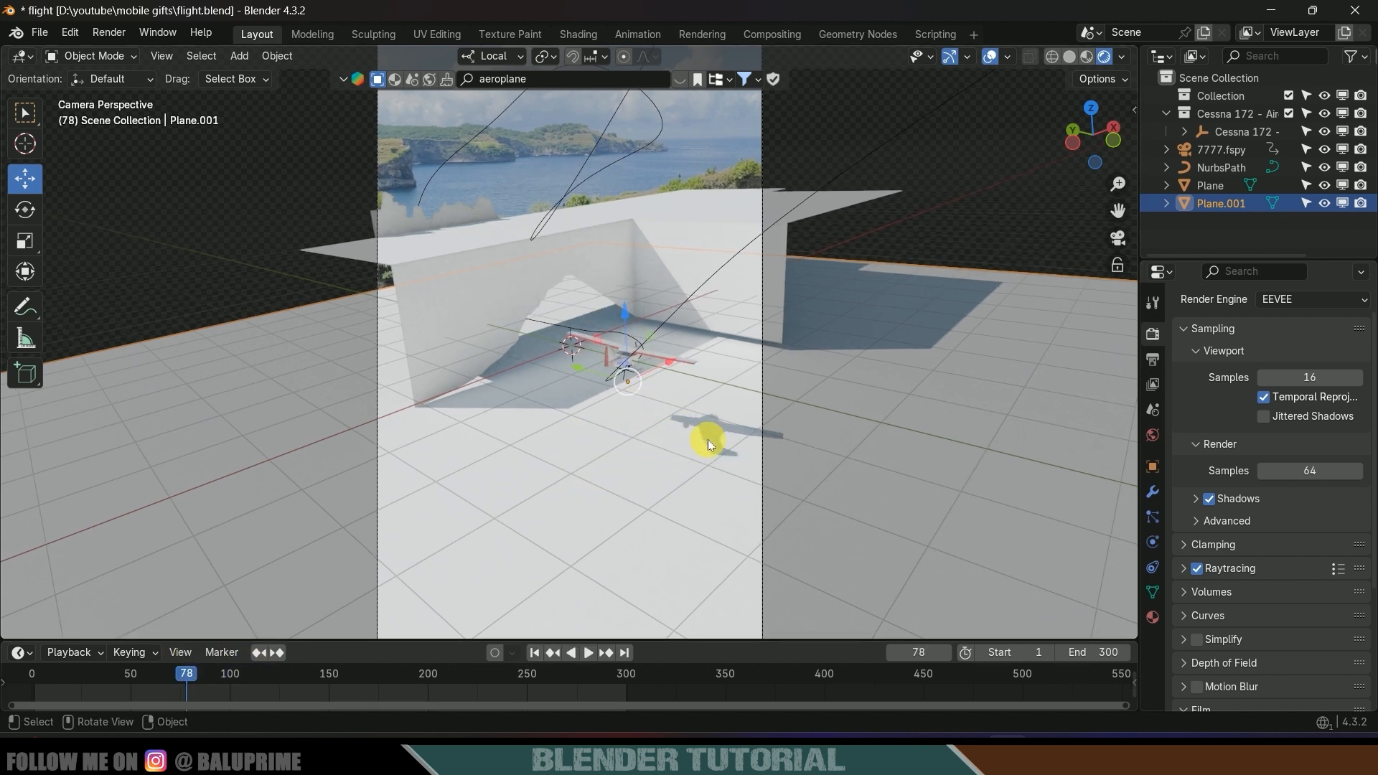
key(ctrl+s)
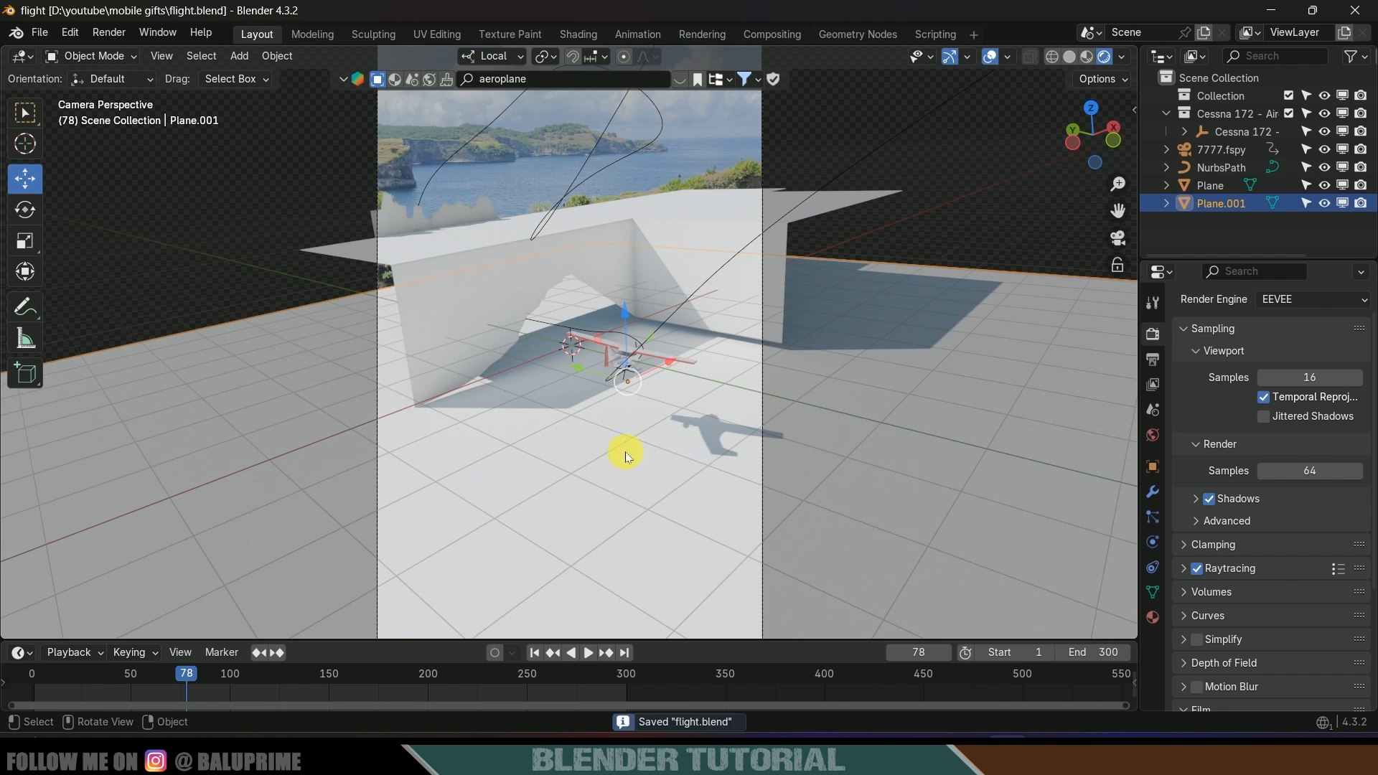
Change the render engine to Cycles and set its device to GPU Compute
click(1153, 336)
click(1299, 331)
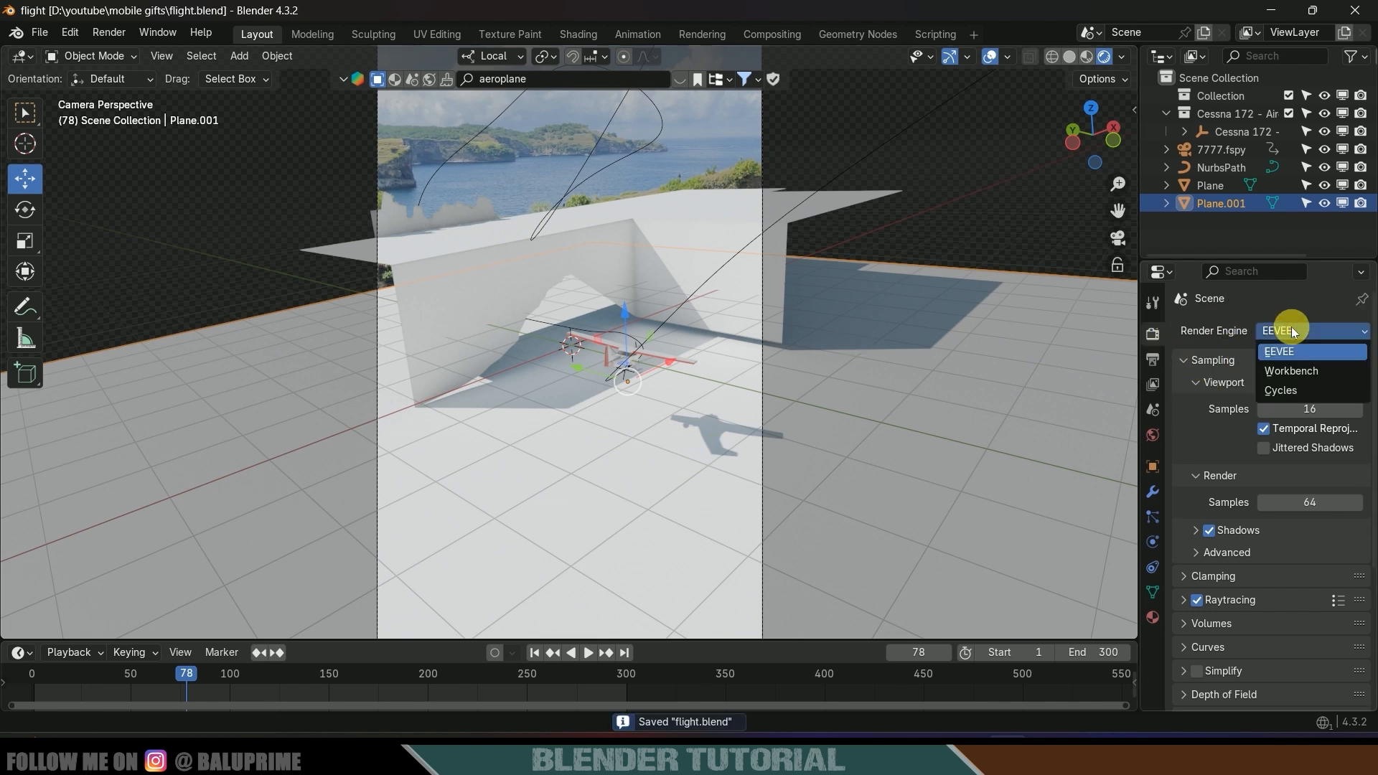
click(1286, 391)
click(1292, 374)
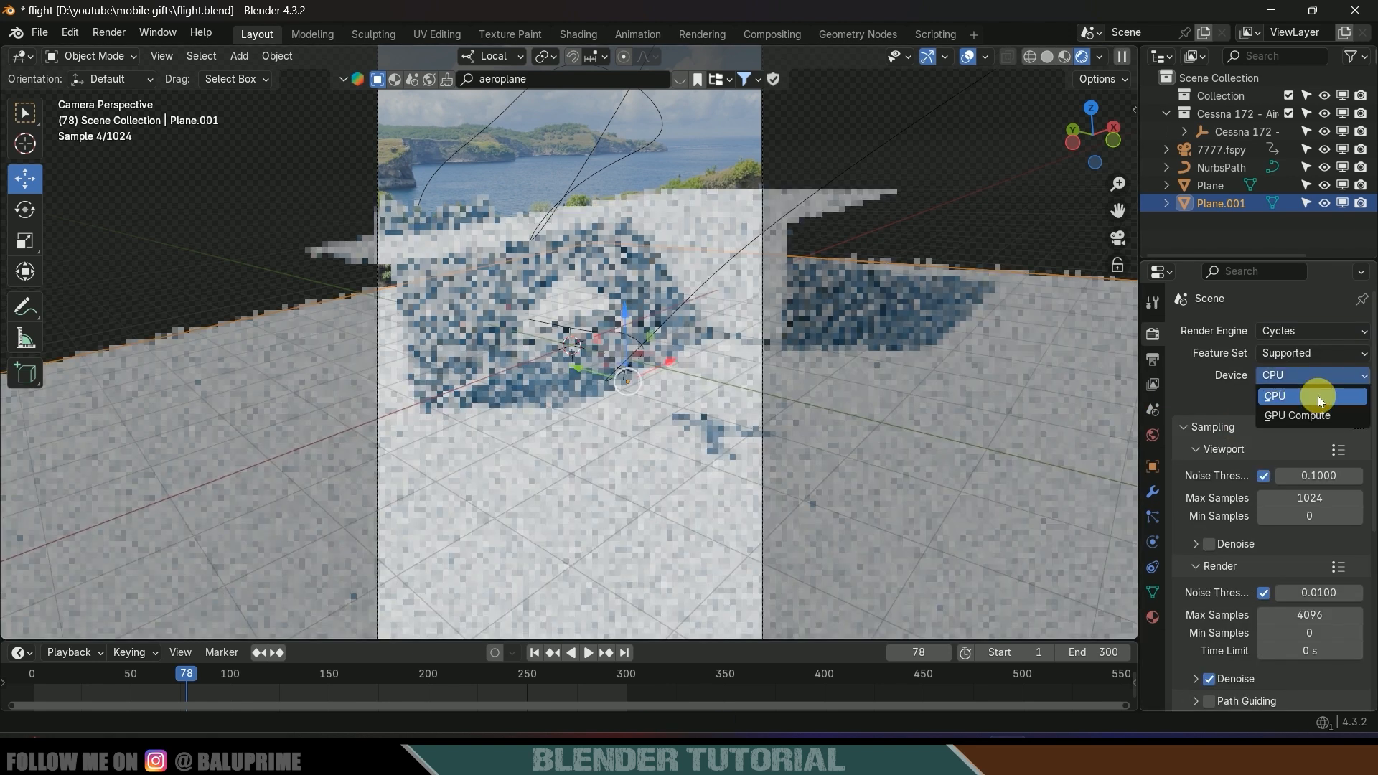
click(1305, 416)
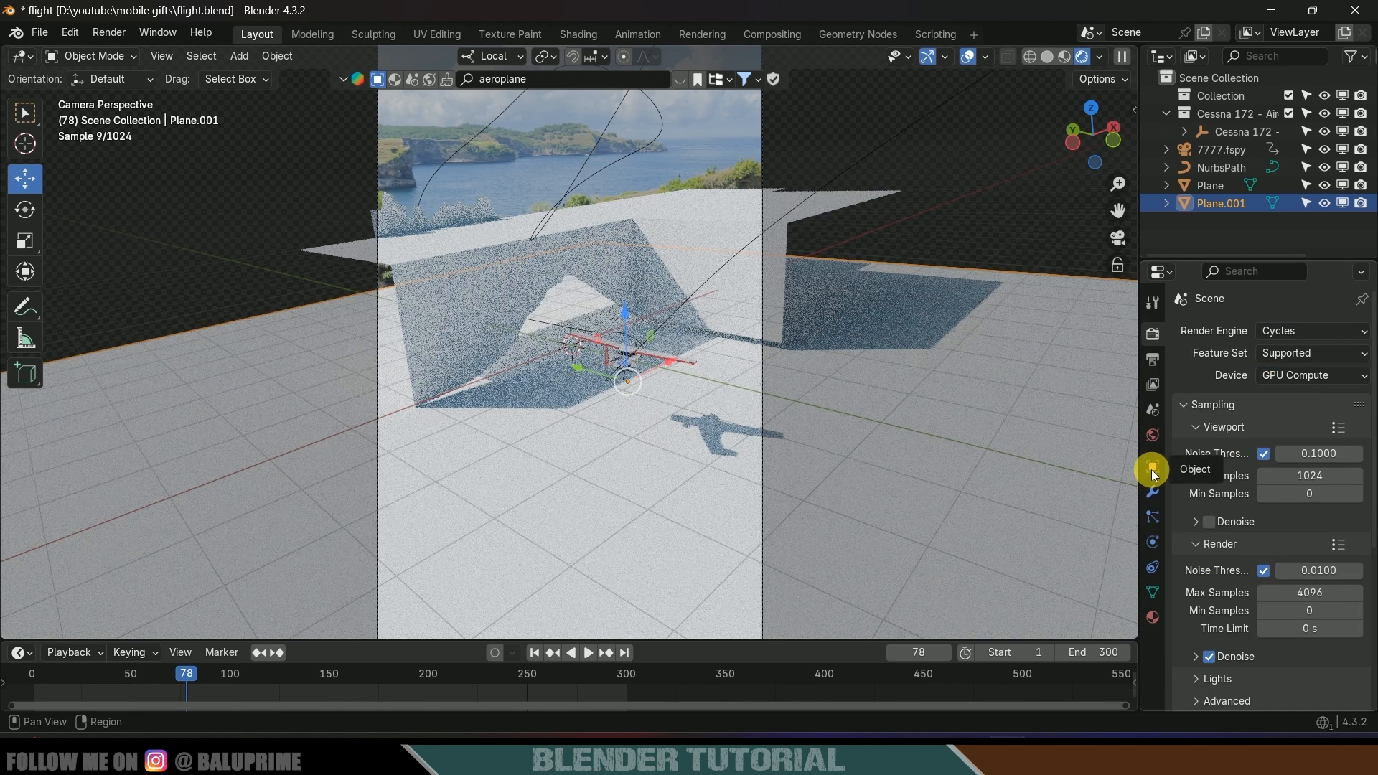
Enable the Shadow Catcher option for the ground plane and for the cliff-shaped plane
click(1154, 474)
scroll(1184, 522, down, 5)
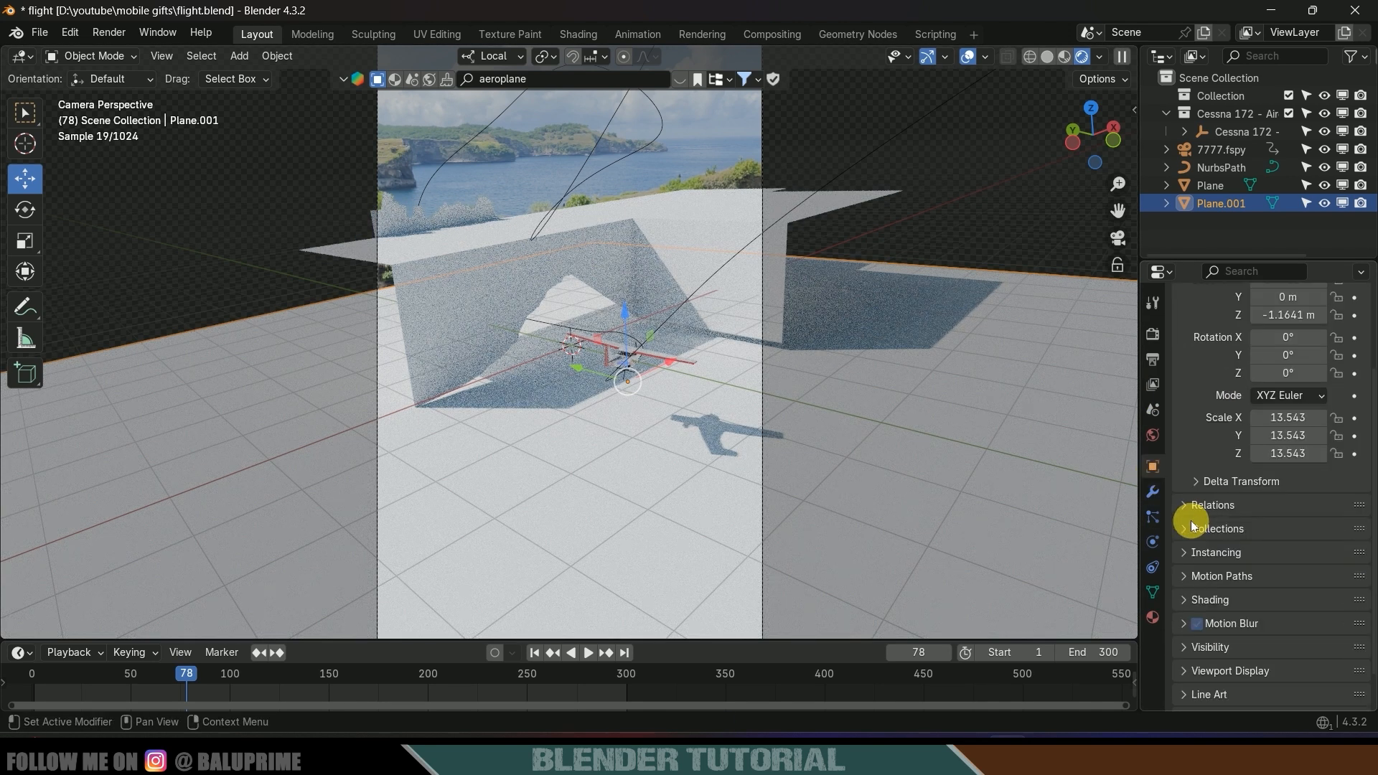
click(1186, 605)
scroll(1186, 602, down, 8)
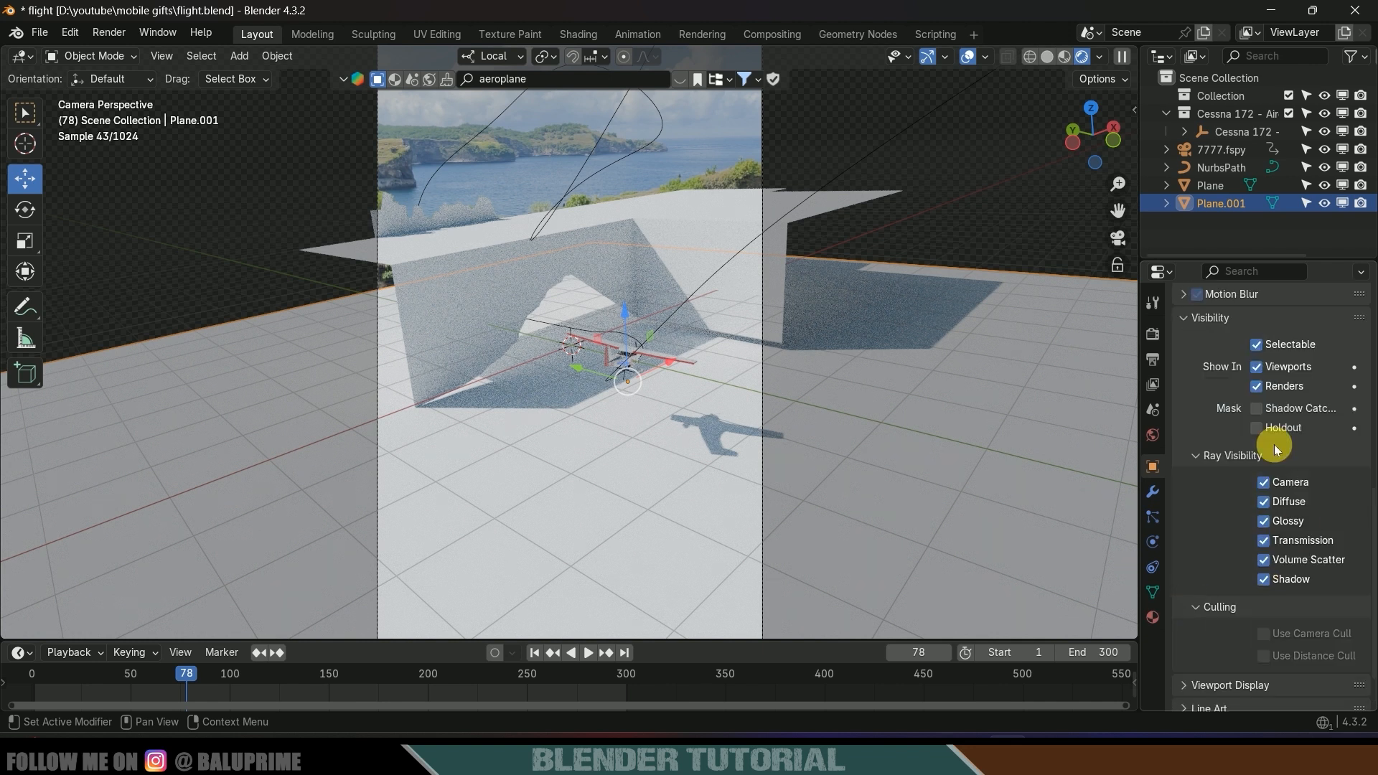
click(1255, 409)
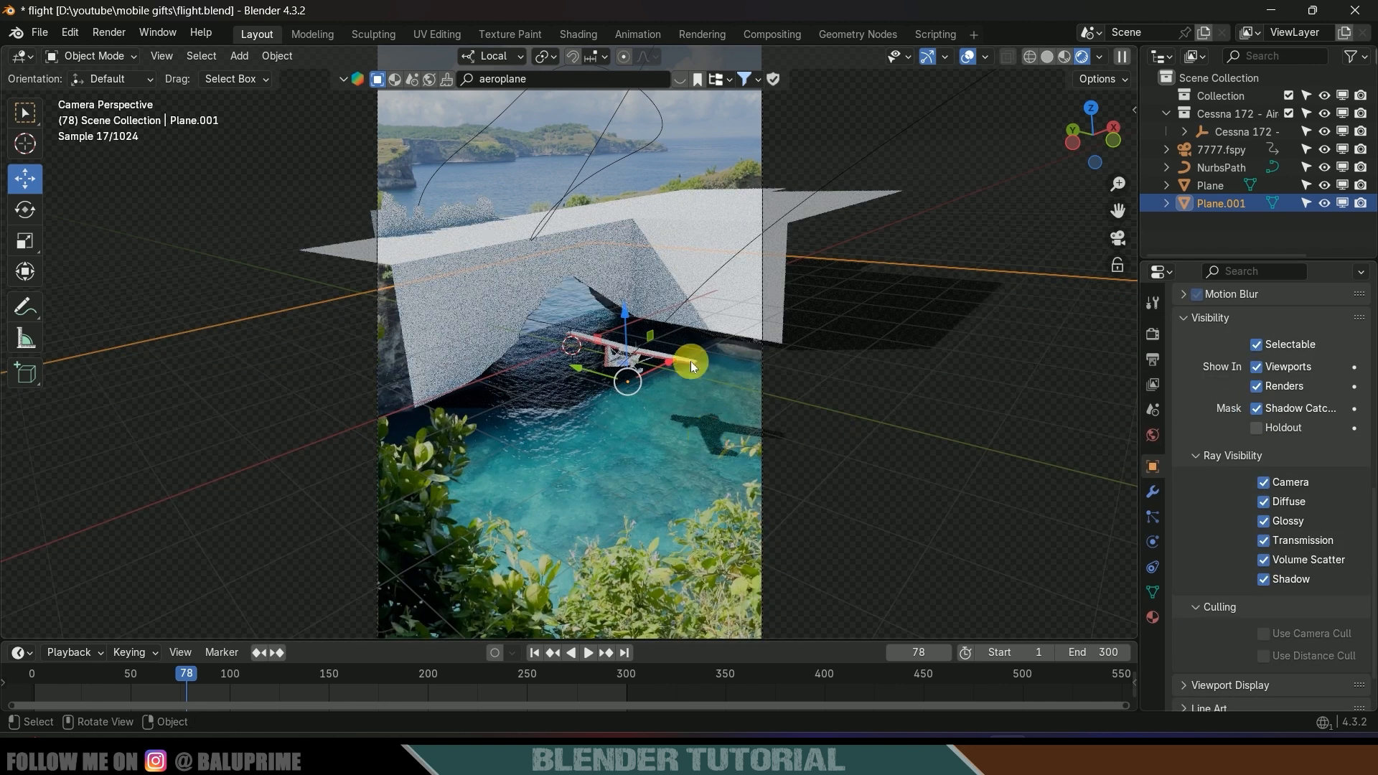
click(500, 309)
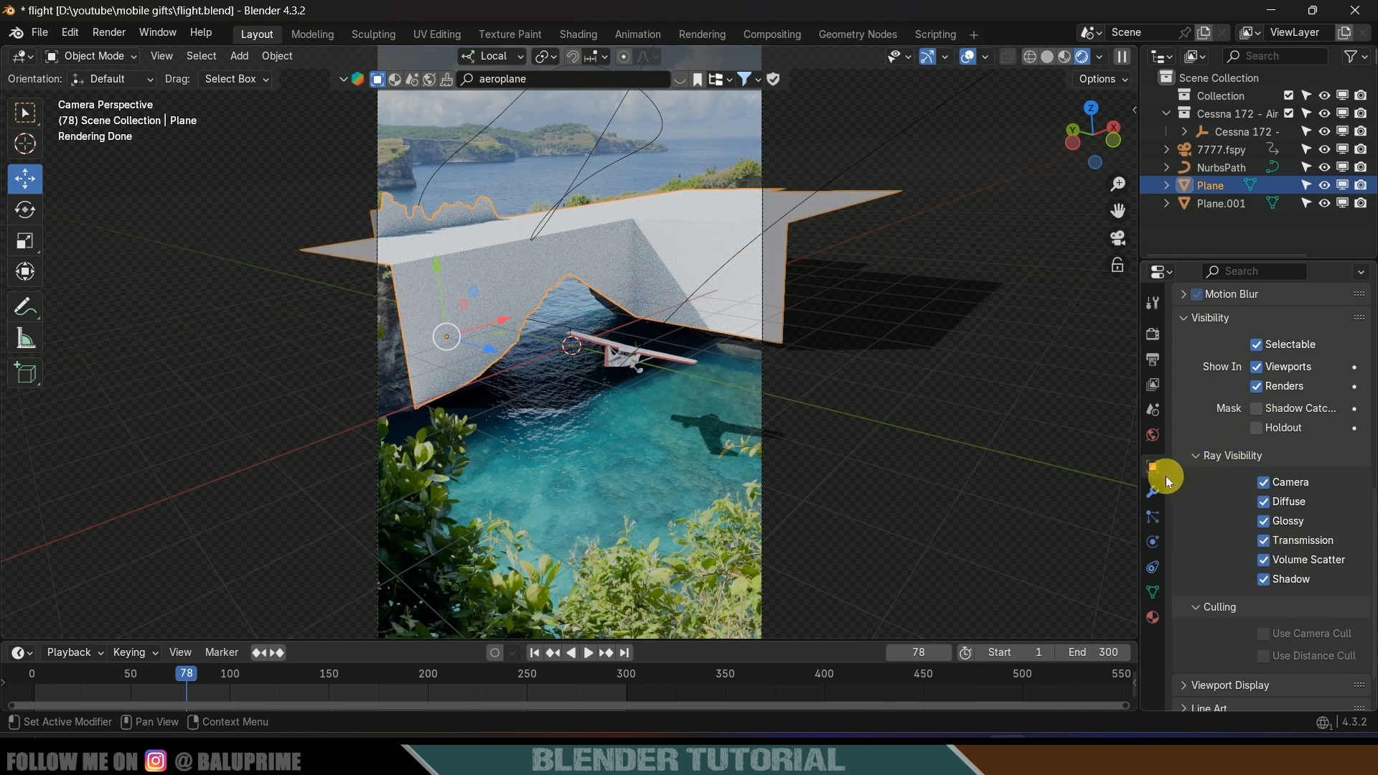
click(1257, 408)
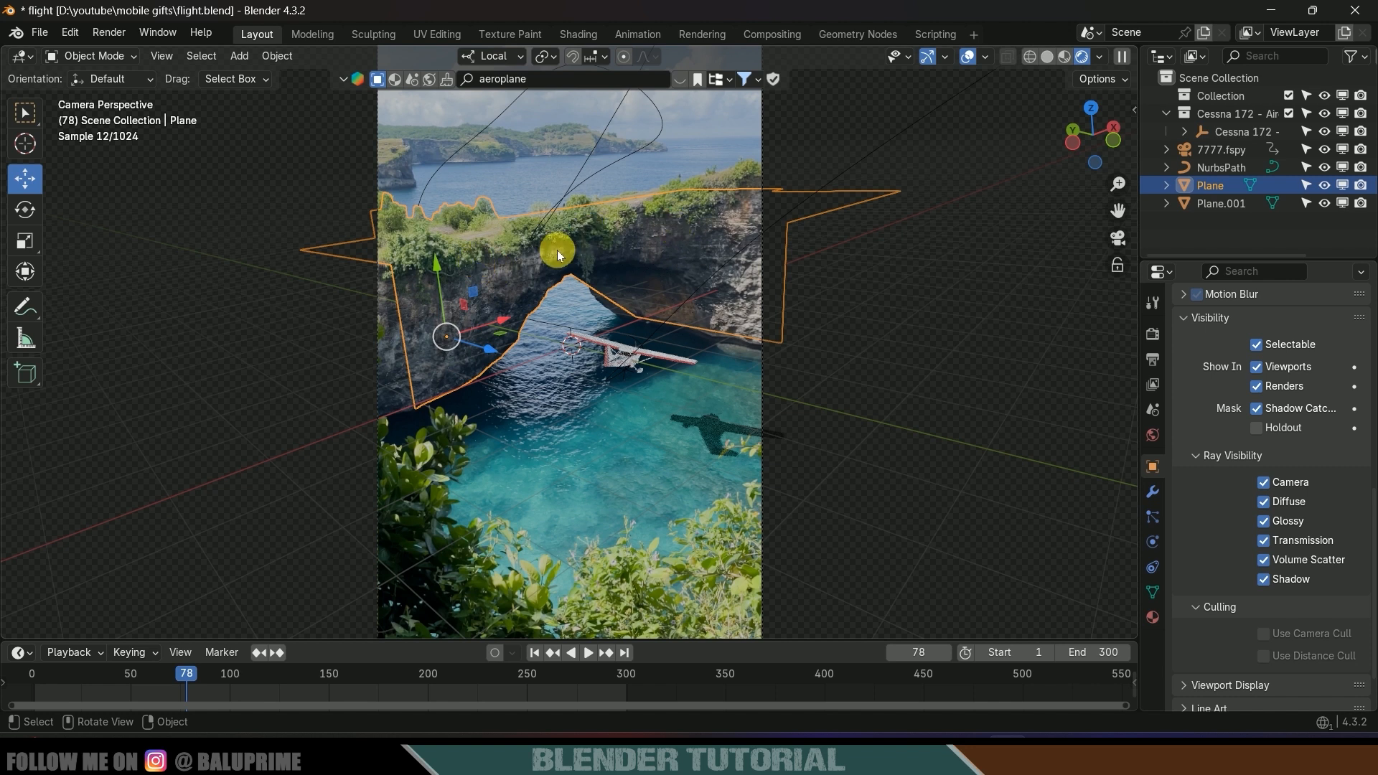
Play the animation to check the airplane's shadow, return to frame 75 and save the file
key(space)
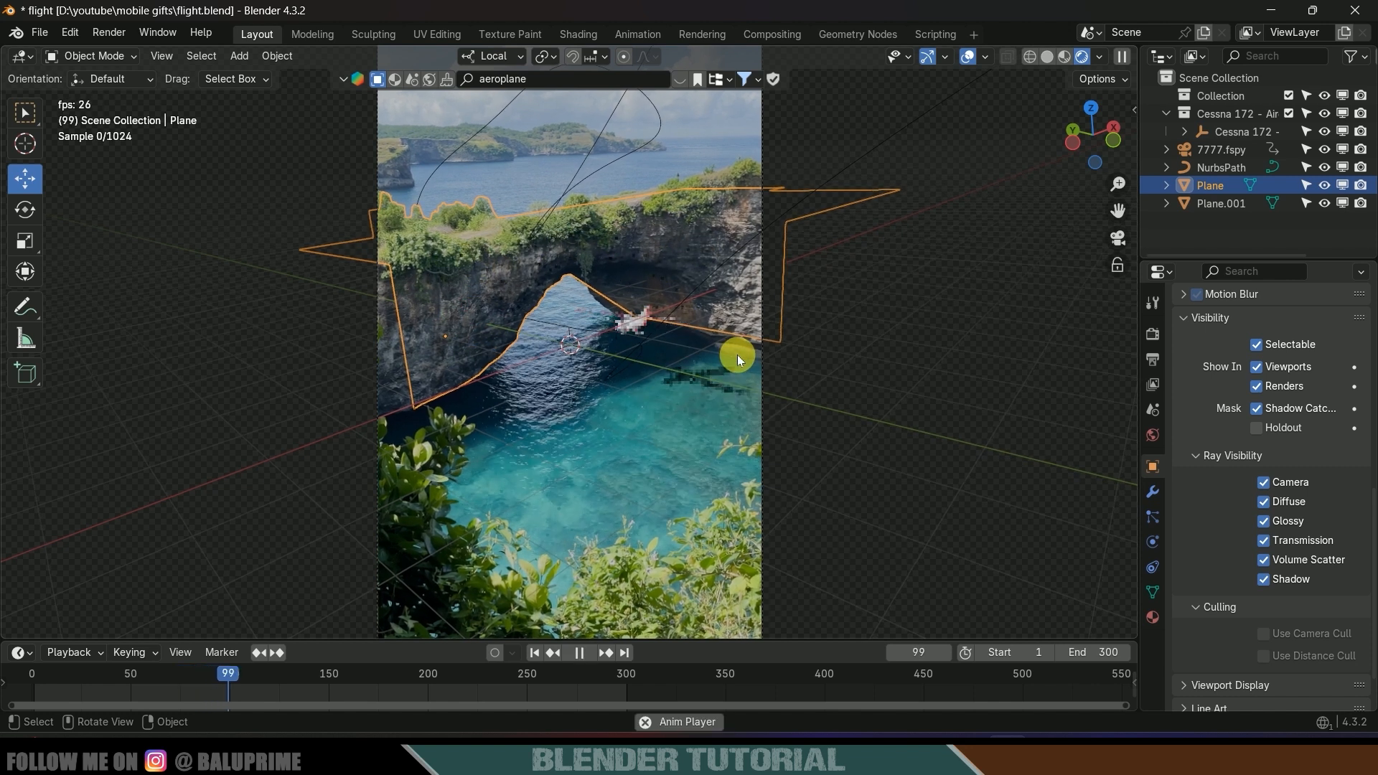
key(space)
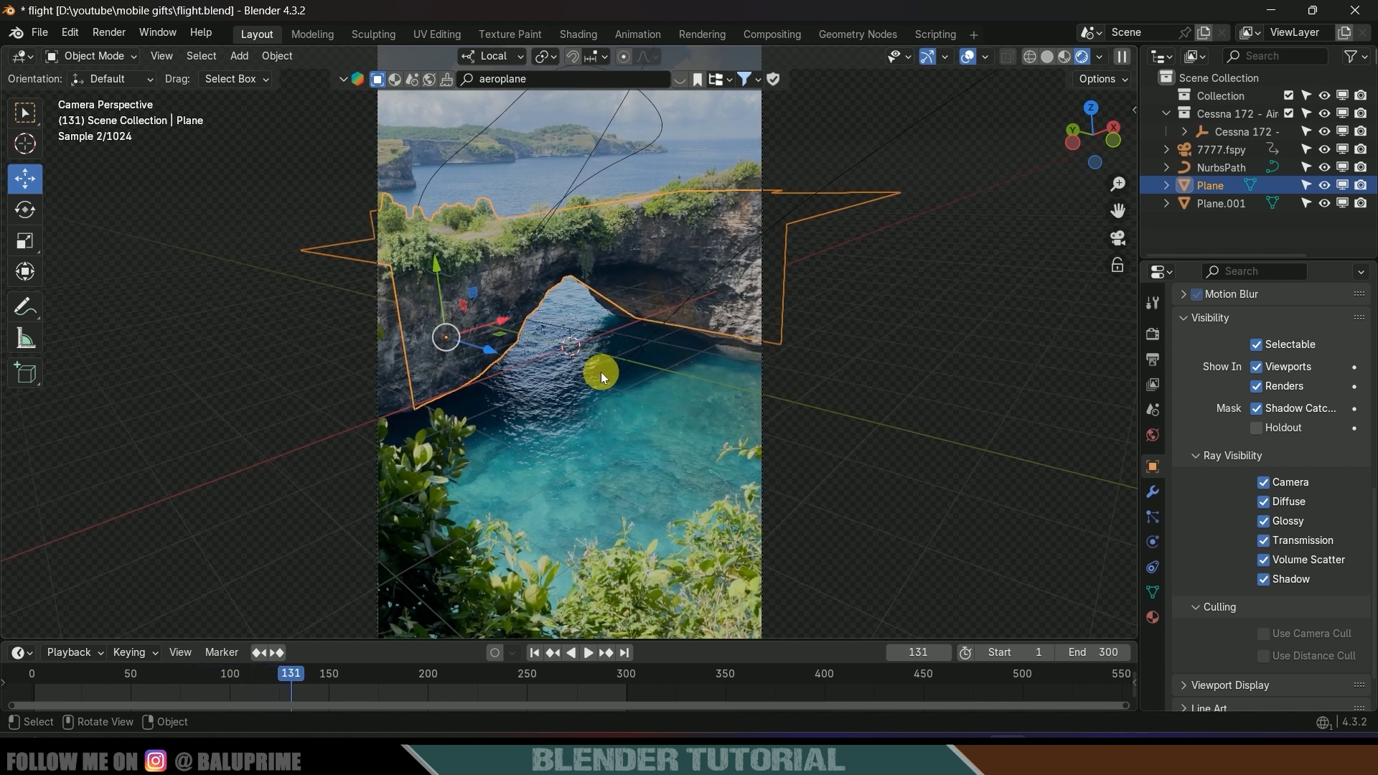
drag(293, 674, 181, 673)
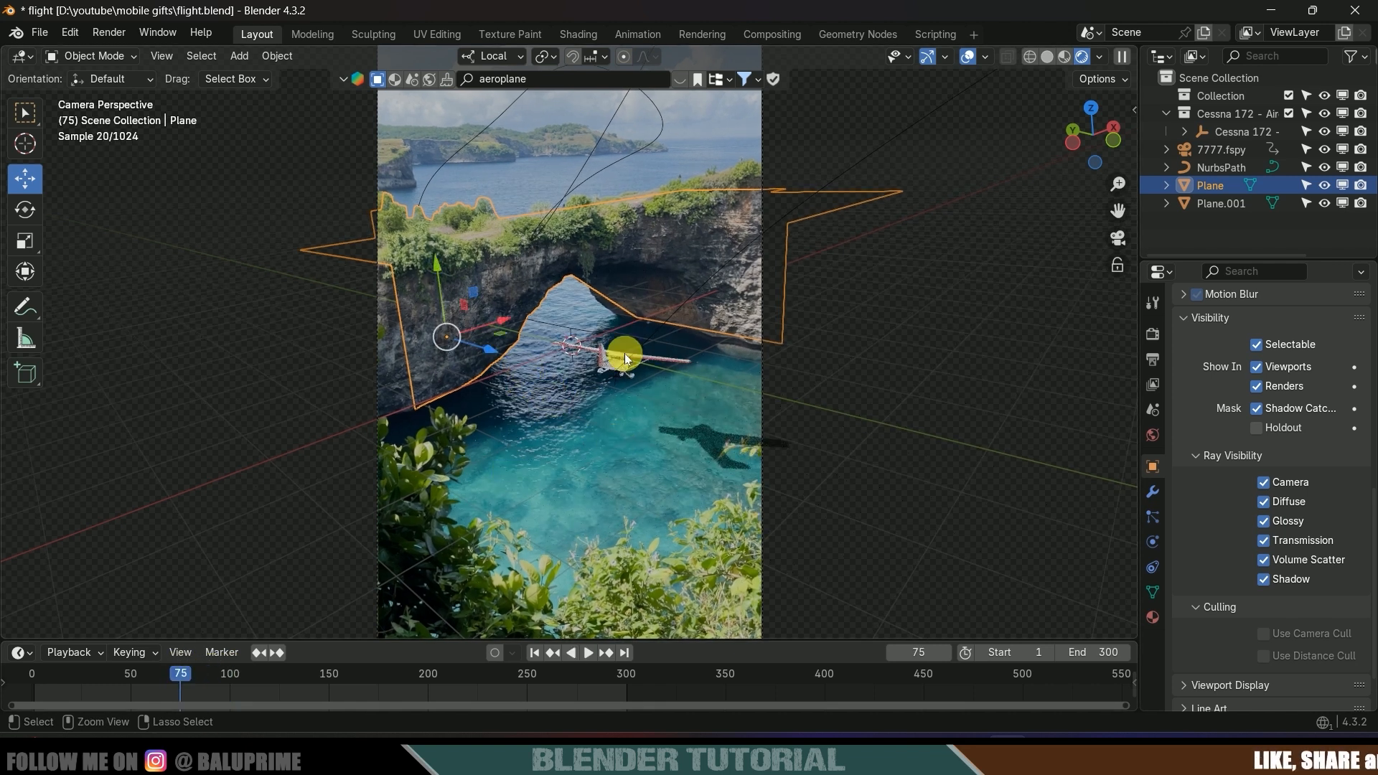
key(ctrl+s)
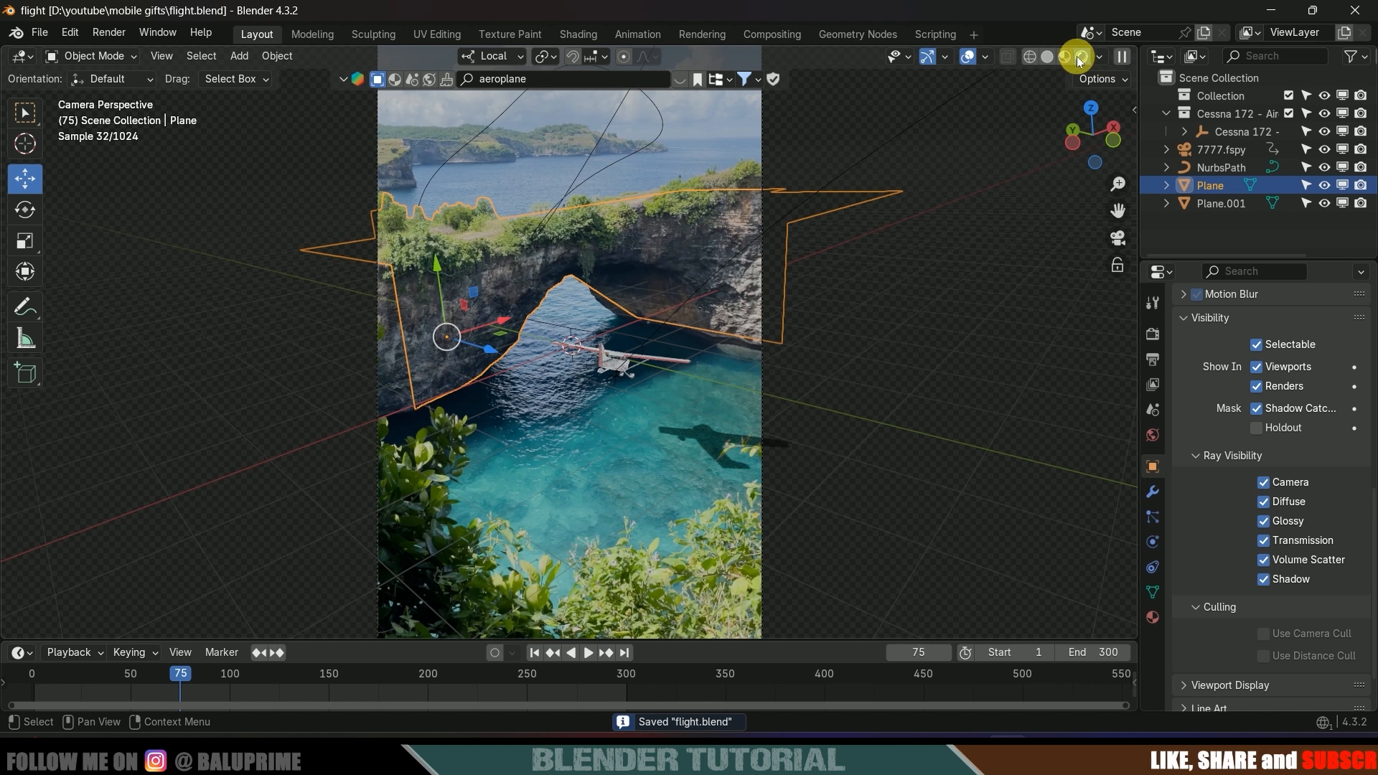
Switch the viewport to solid shading, leave the camera view and add a text object
click(1047, 58)
mouse_move(984, 130)
middle_down()
mouse_move(644, 441)
mouse_move(368, 368)
mouse_move(745, 384)
mouse_move(343, 424)
middle_up()
click(343, 423)
middle_drag(244, 412, 781, 386)
key(shift+a)
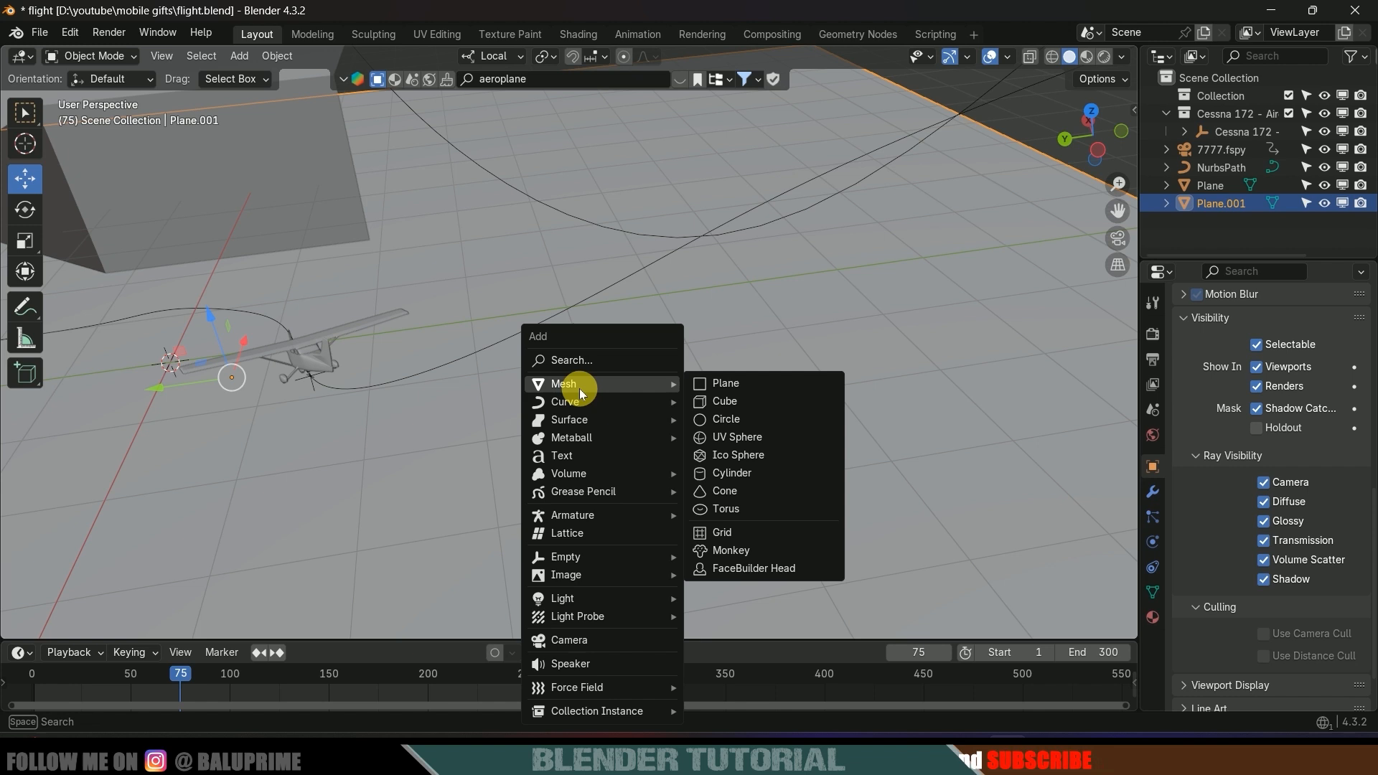
click(587, 458)
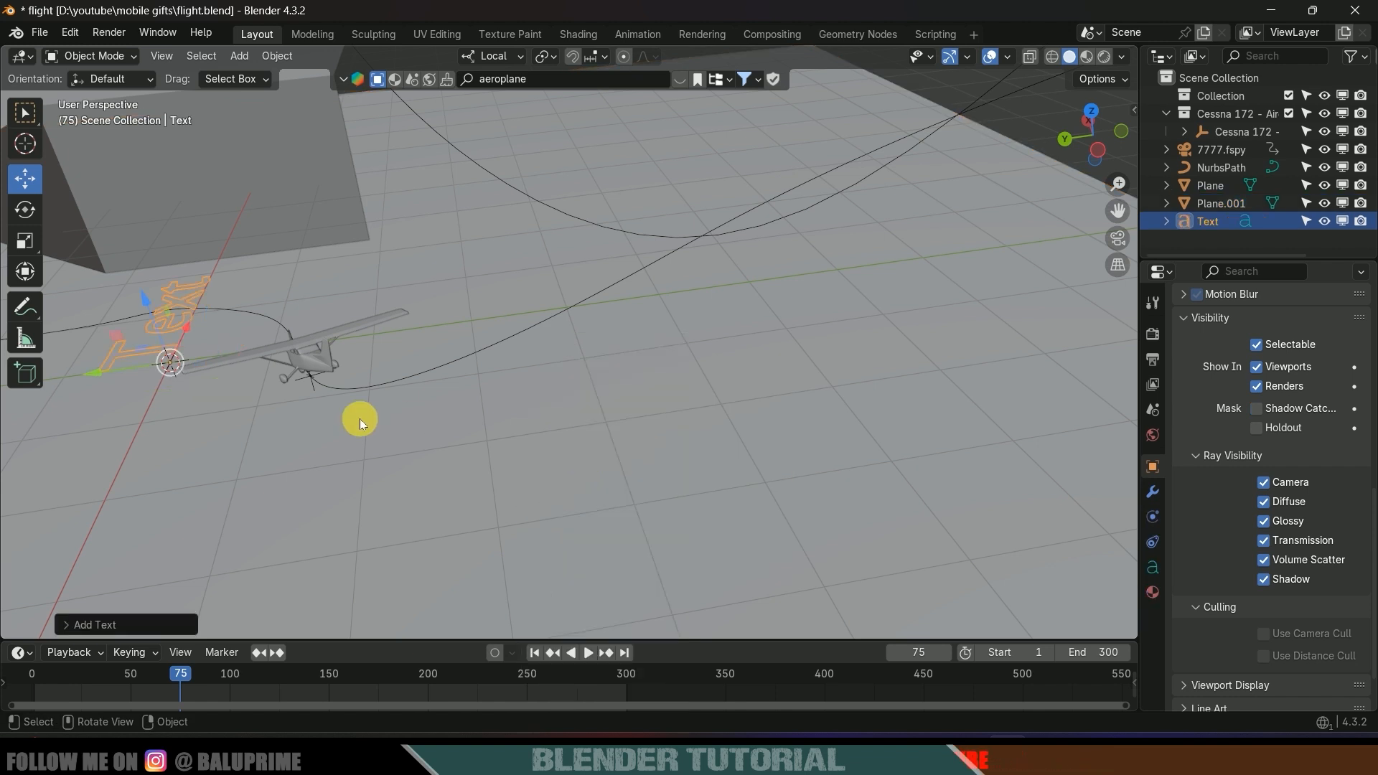
Set the text object's Z rotation to -90°
middle_drag(265, 363, 610, 439)
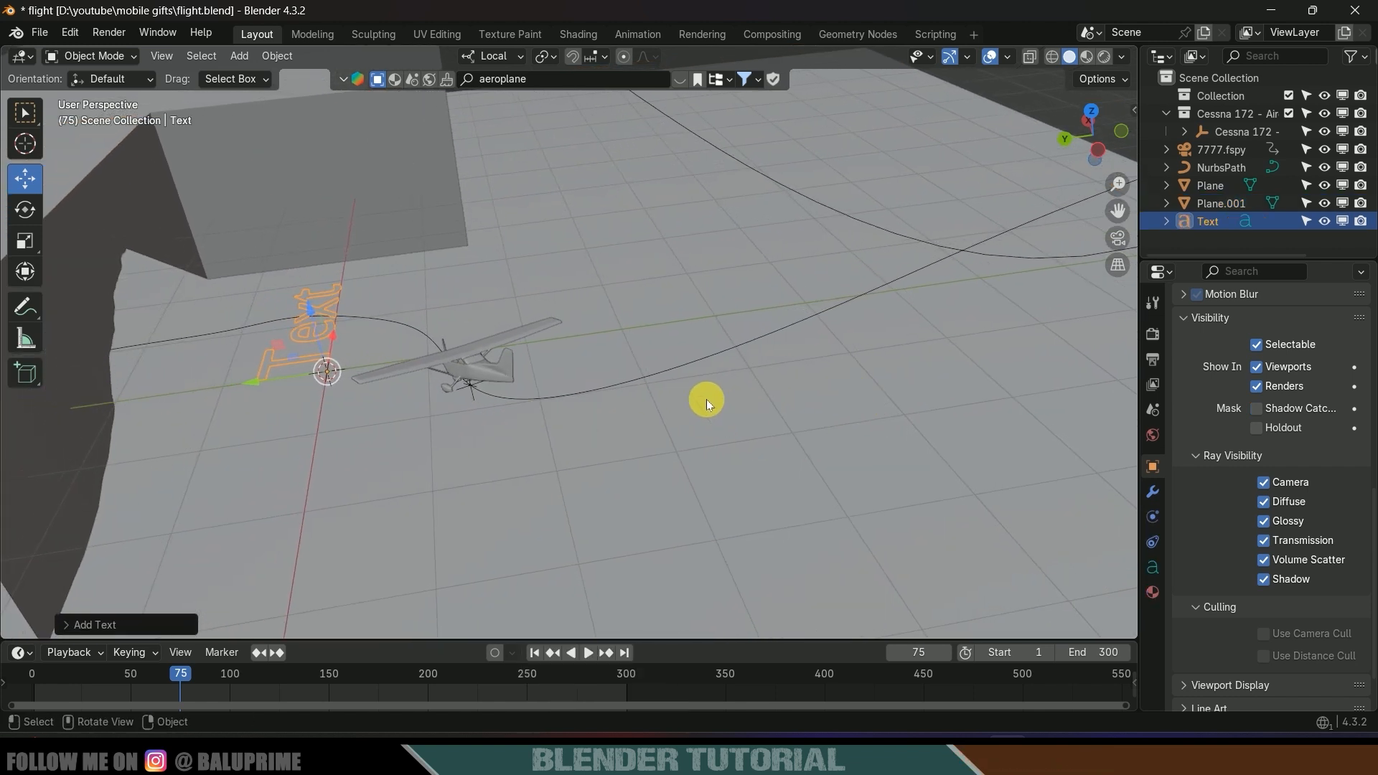
click(24, 208)
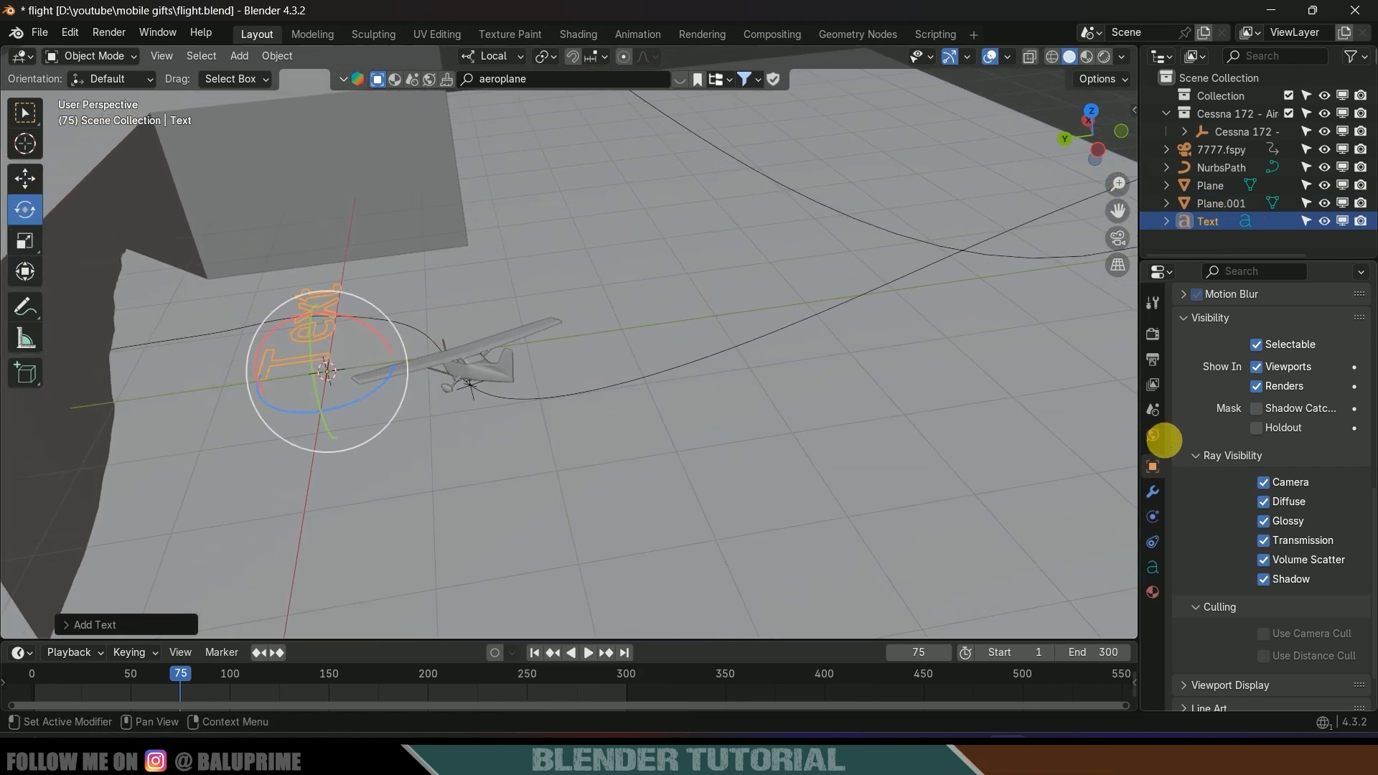
scroll(1214, 474, up, 15)
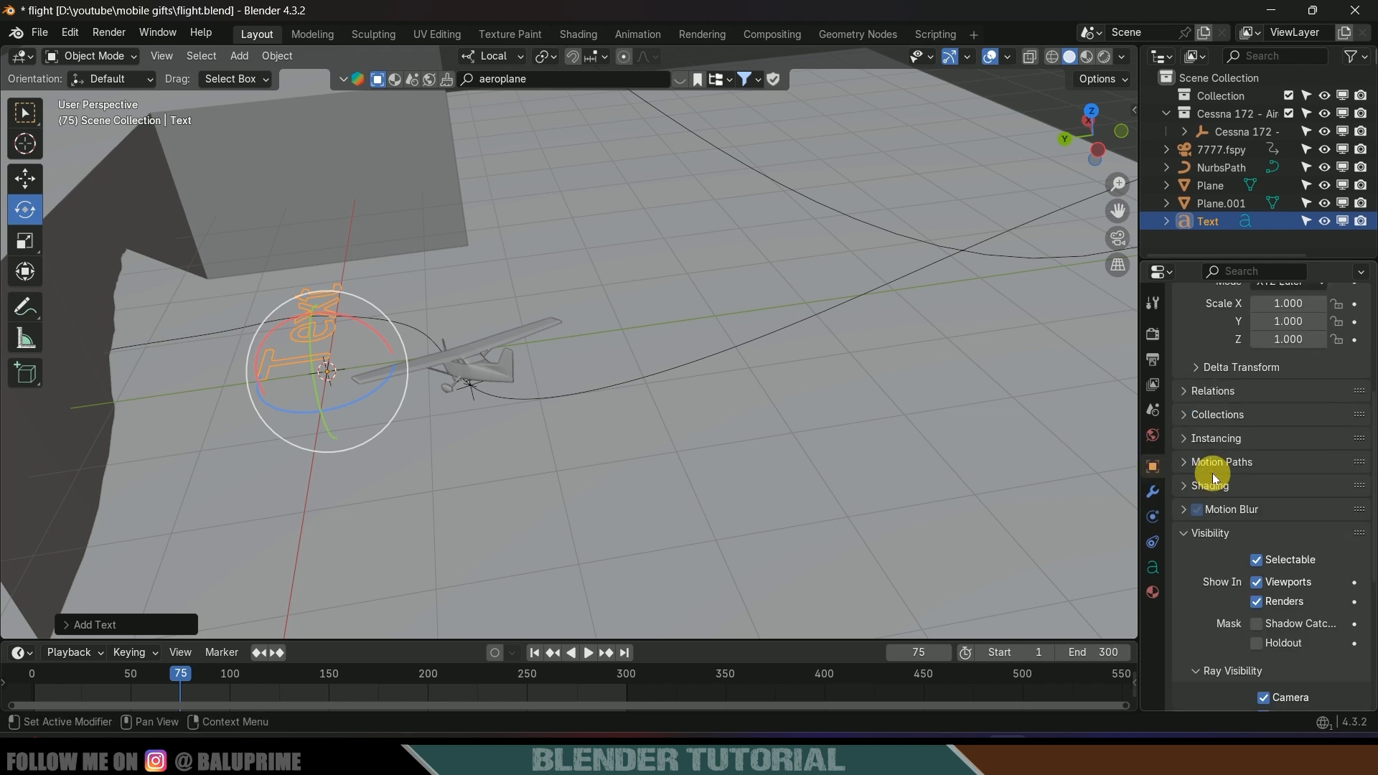
drag(1290, 483, 1219, 483)
click(1291, 483)
text(-)
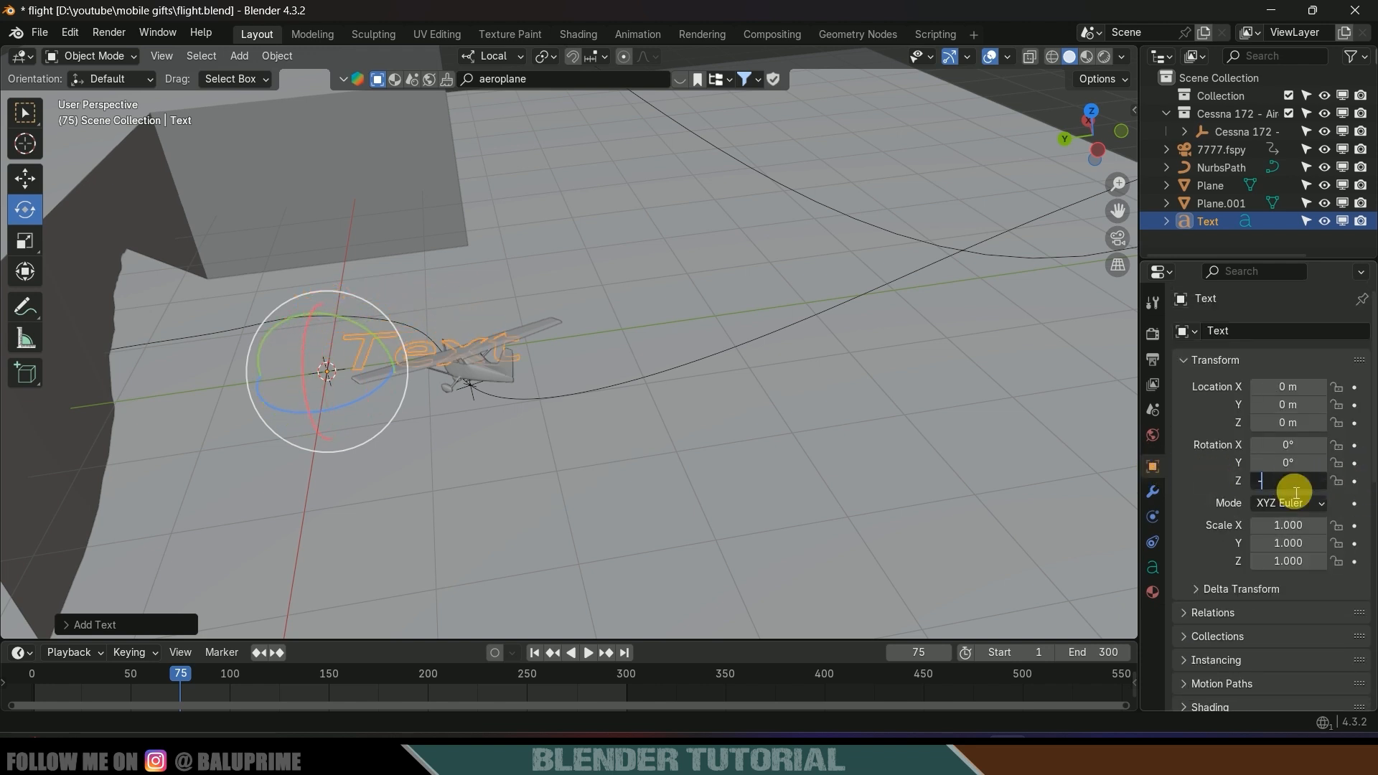
text(90)
key(Return)
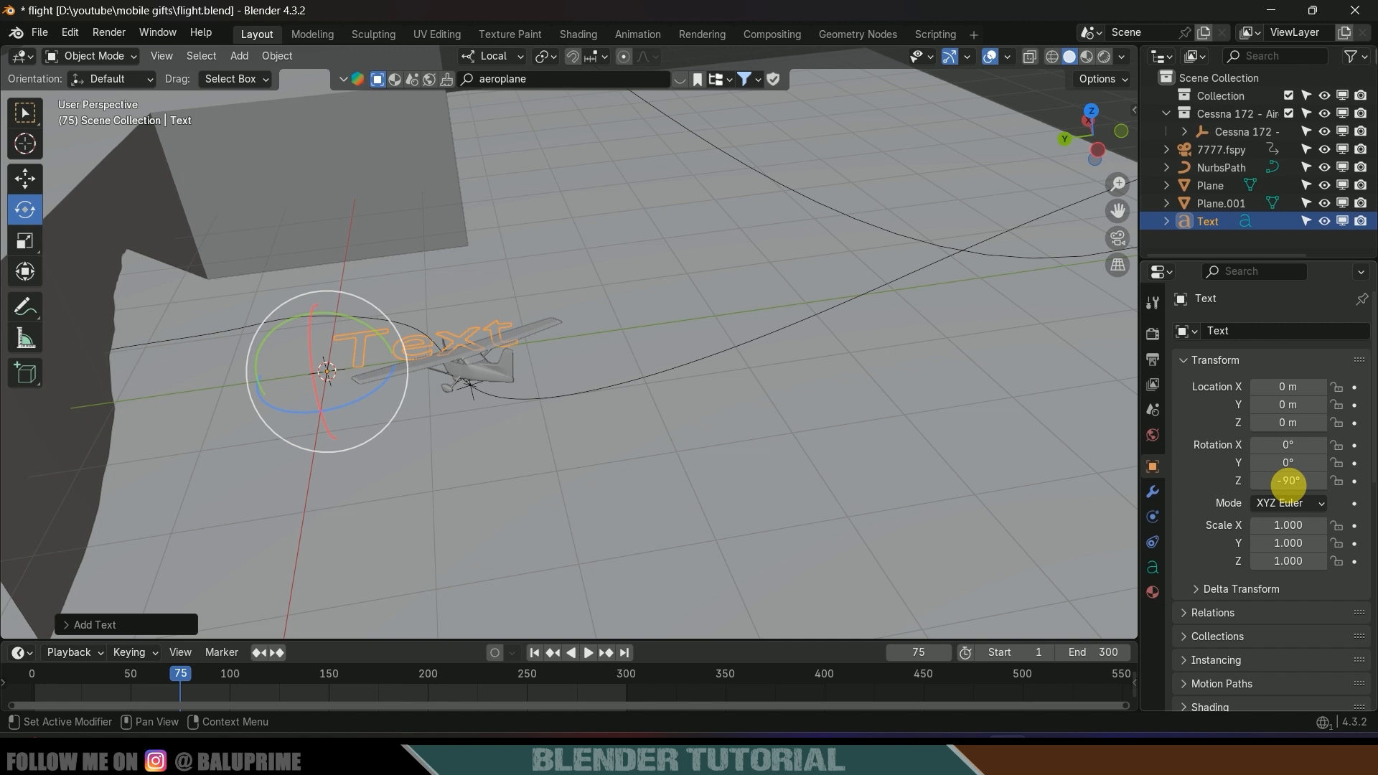
Move the text in front of the airplane to an X location of about -1.6 m
click(15, 178)
middle_drag(428, 331, 416, 342)
drag(368, 332, 369, 422)
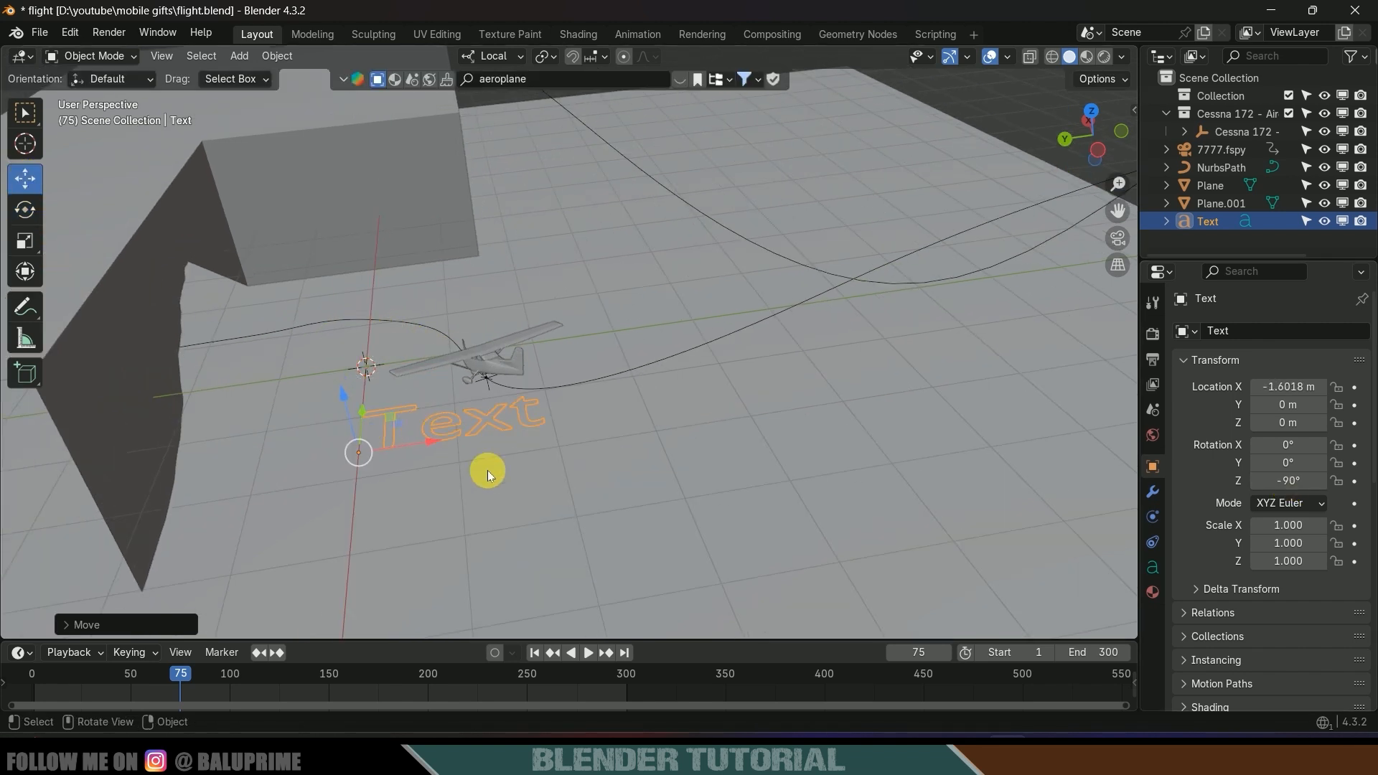
key(Tab)
key(BackSpace)
key(BackSpace)
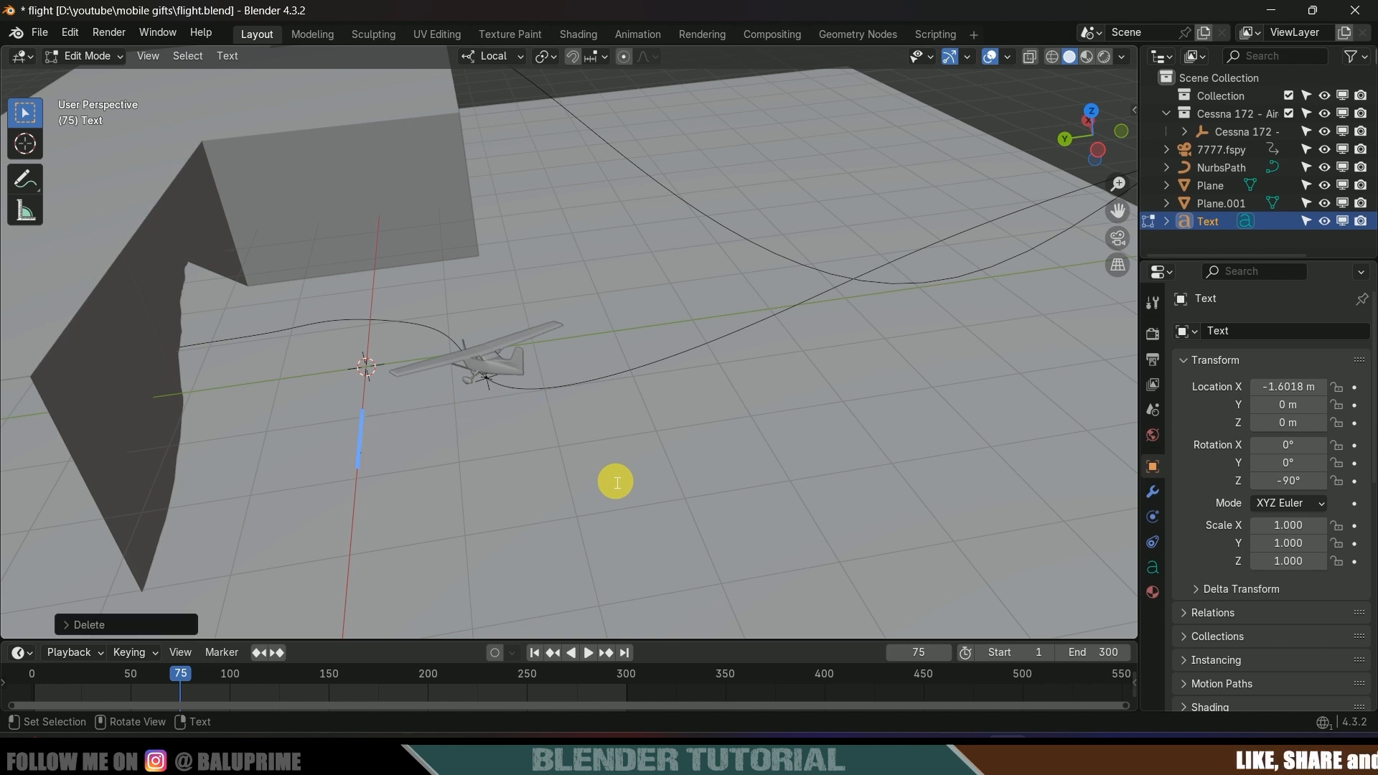
text(@BaluPrime)
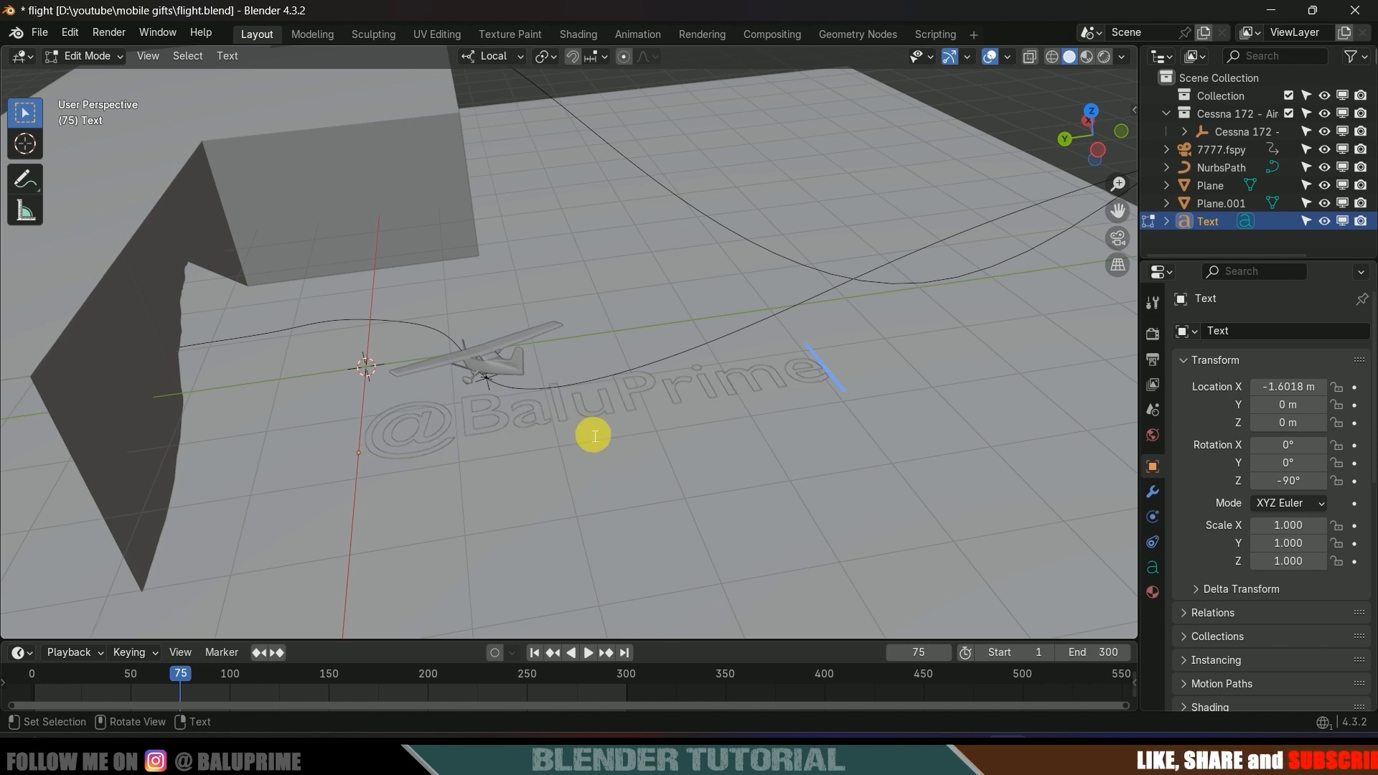
click(100, 56)
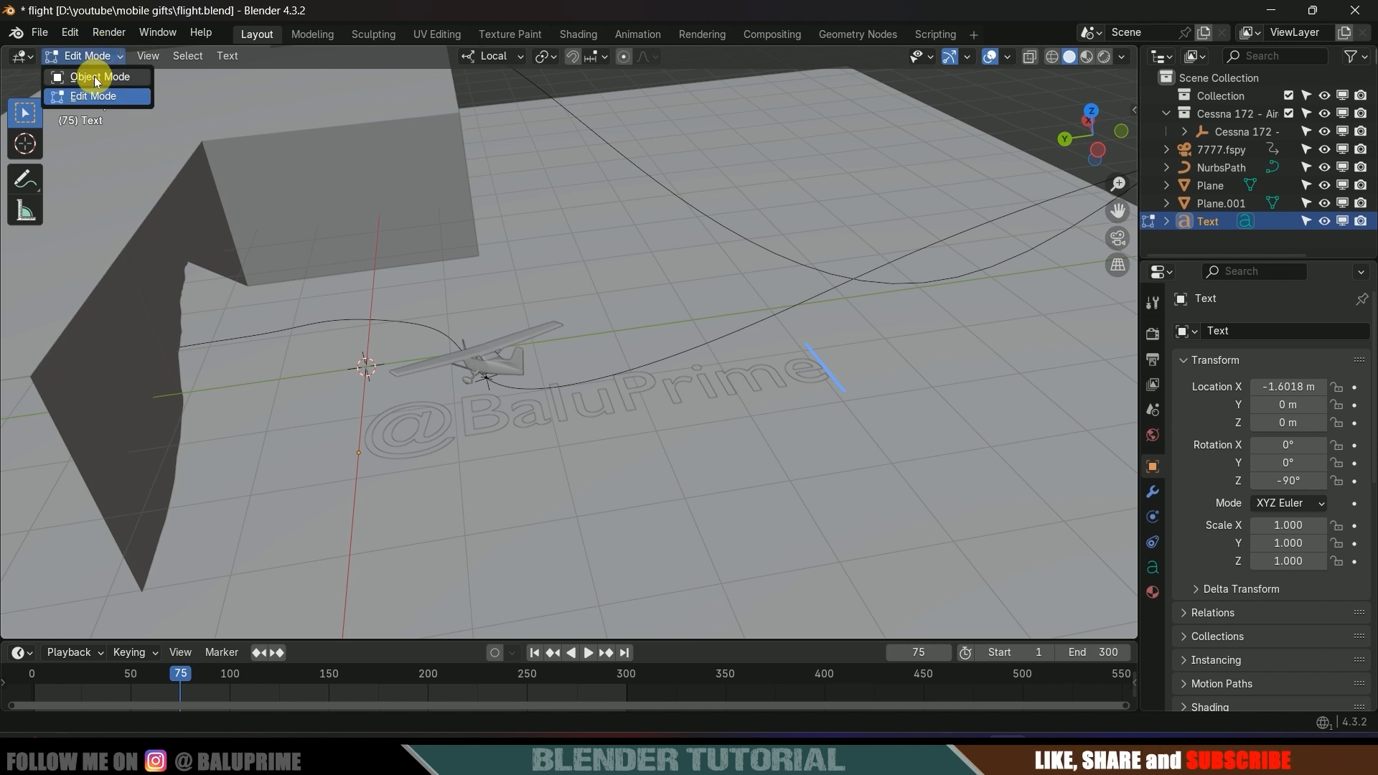
click(99, 76)
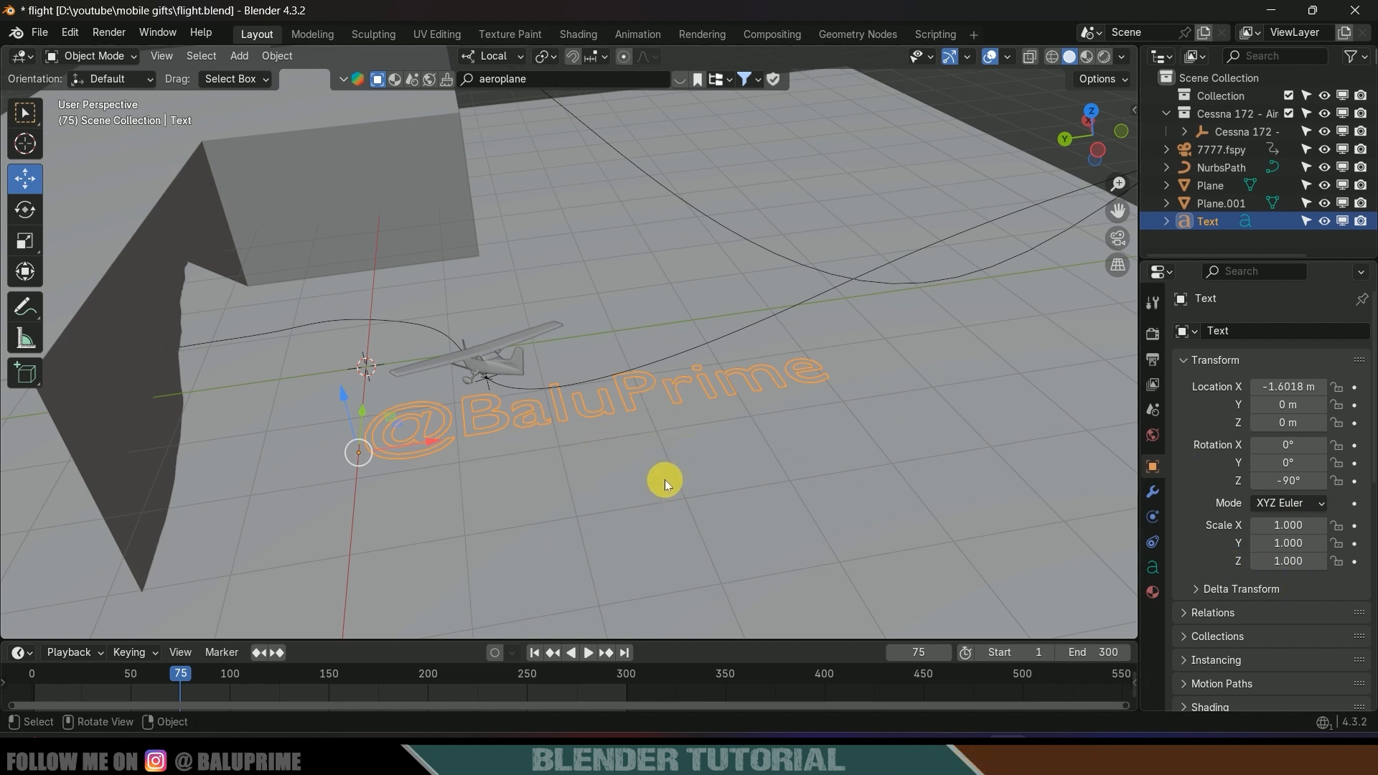
Set the text's horizontal alignment to Center and shift it about 1.2 m along its local X axis
shift+middle_drag(717, 483, 578, 479)
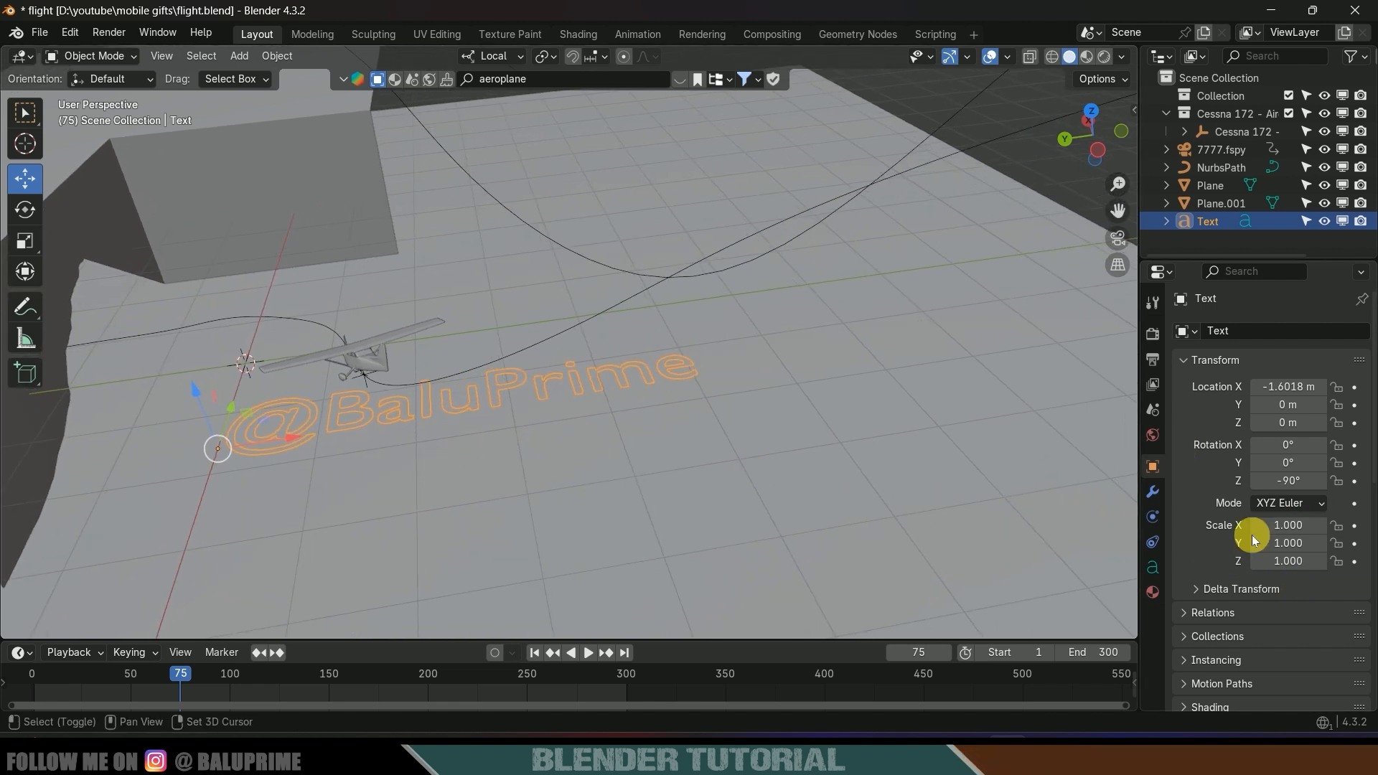
click(1153, 570)
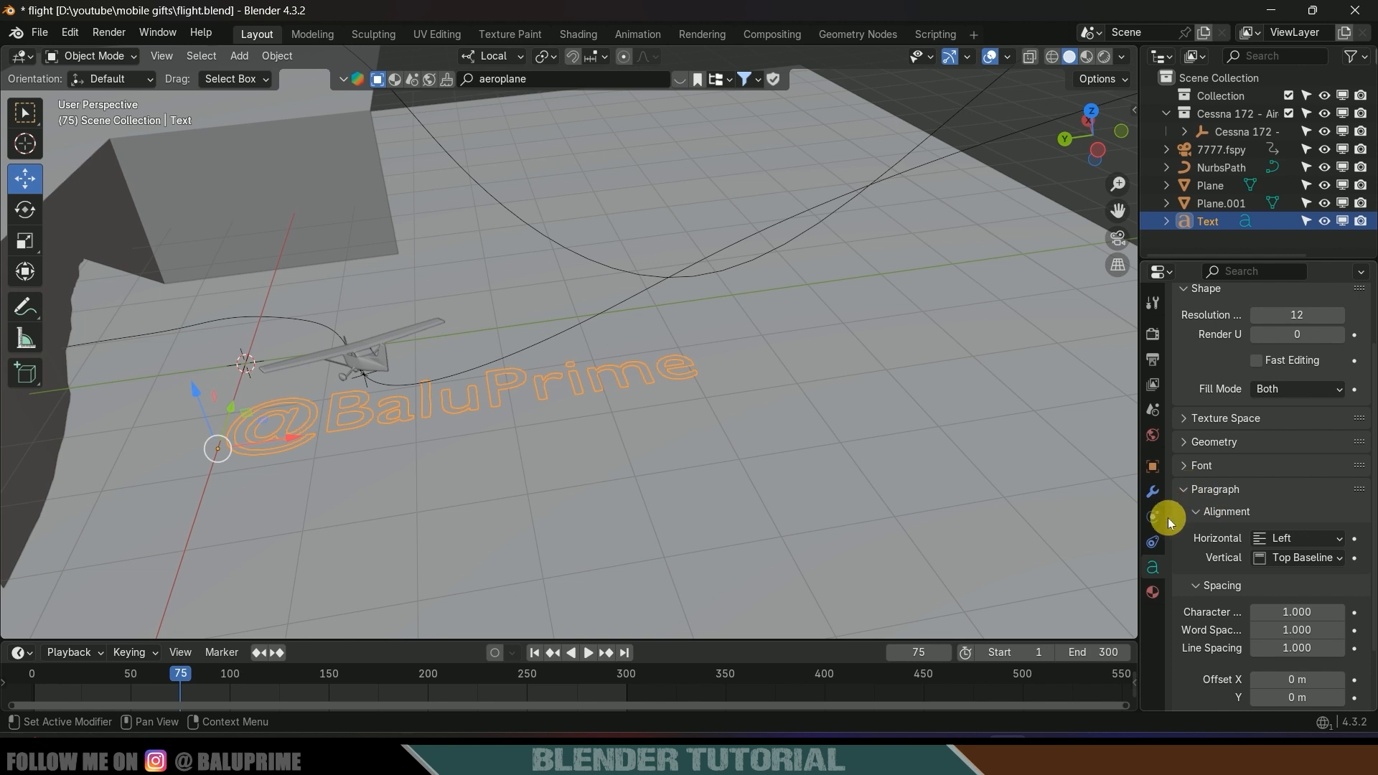
click(1294, 539)
click(1293, 579)
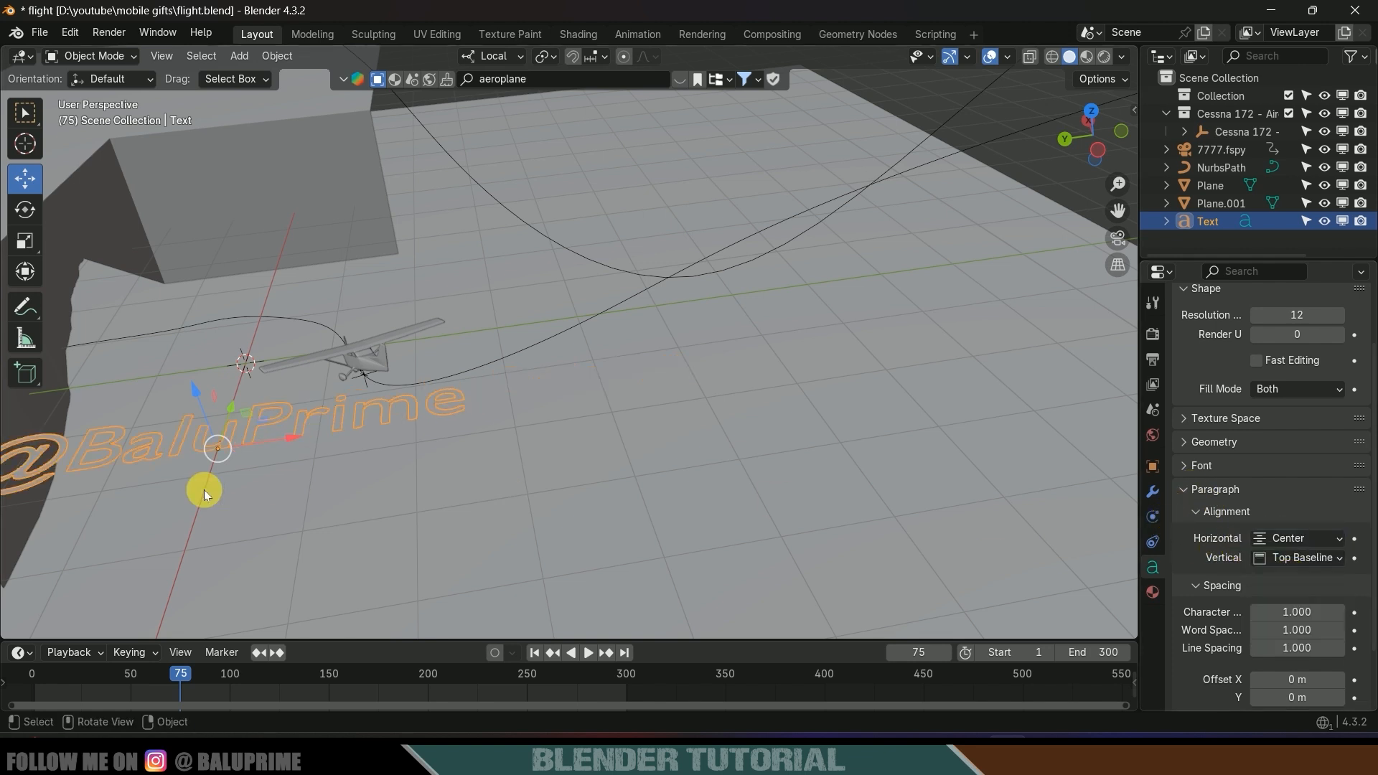
key(g)
key(x)
key(x)
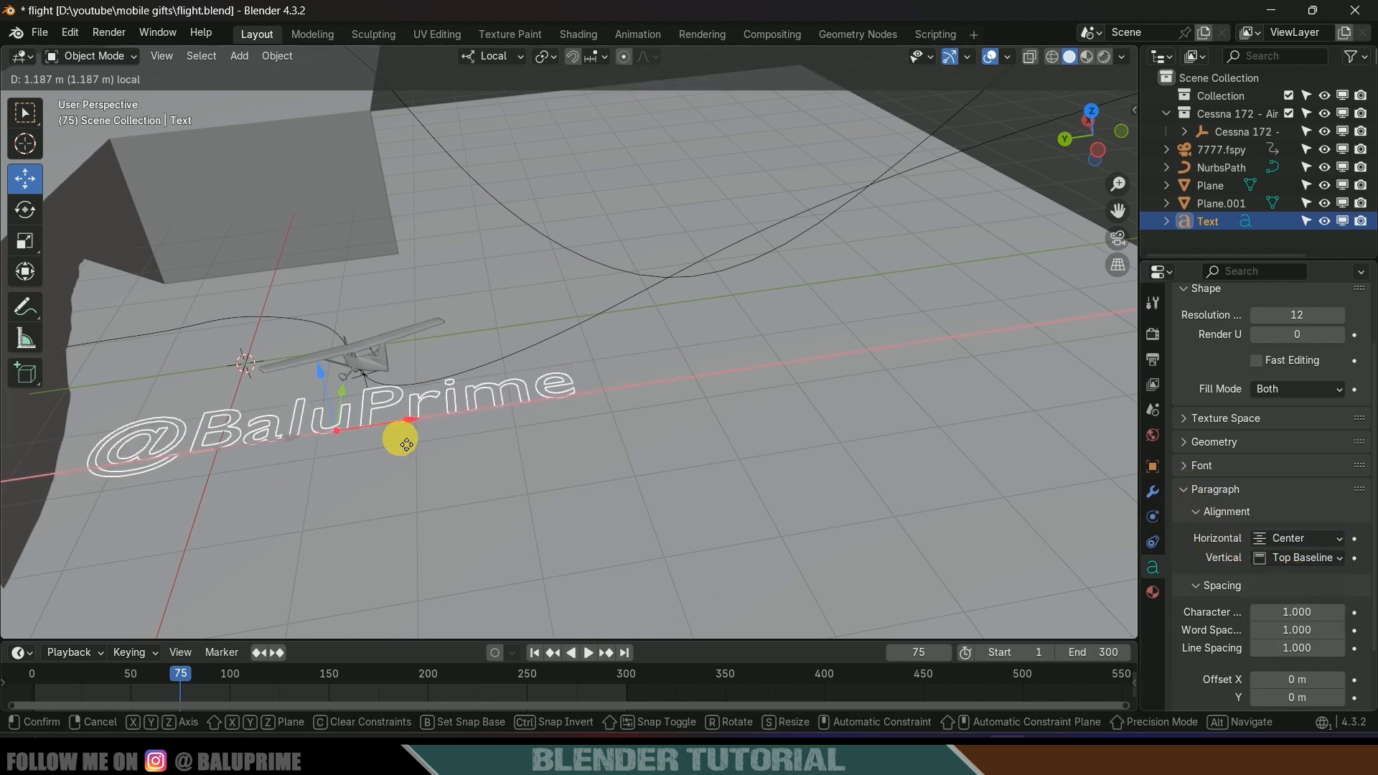
click(410, 445)
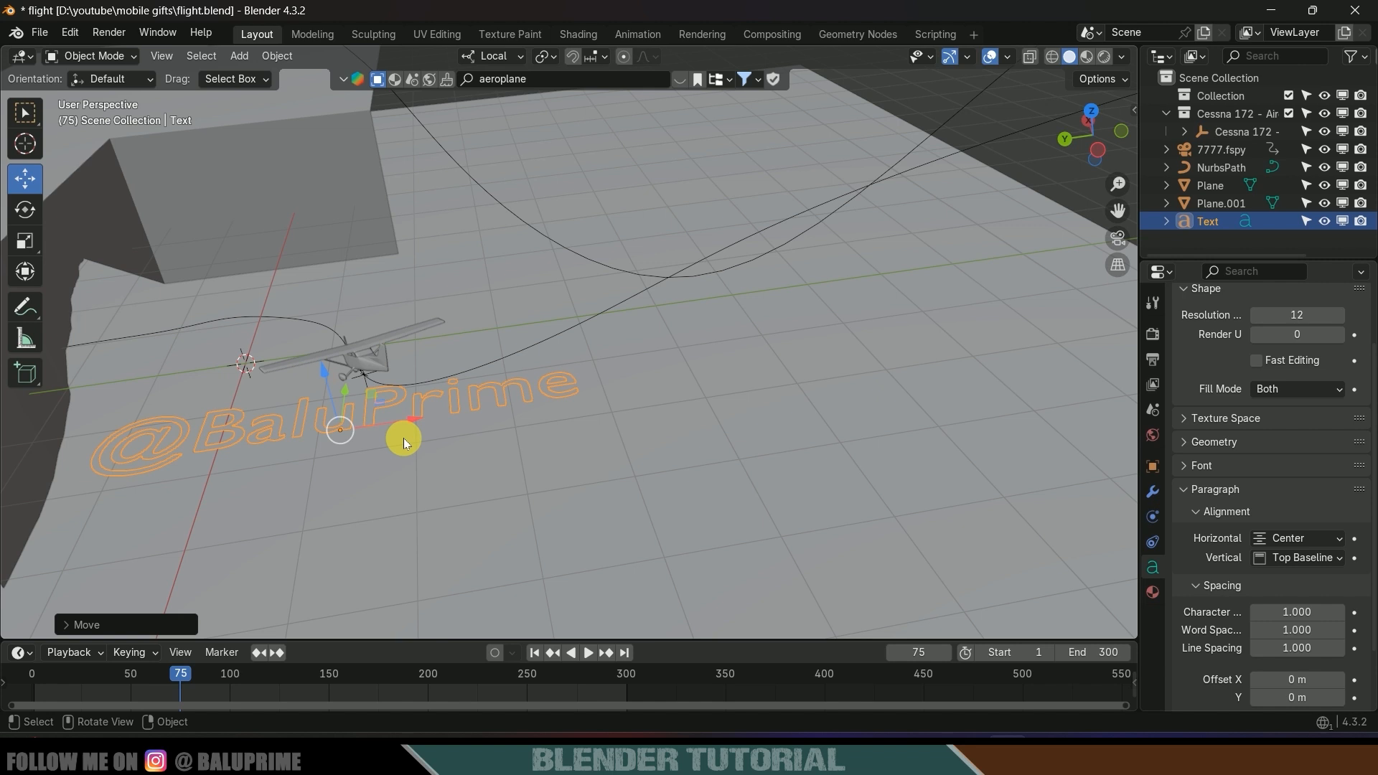
Extrude the text 0.07 m and set its bevel depth to 0.01 m
click(1183, 443)
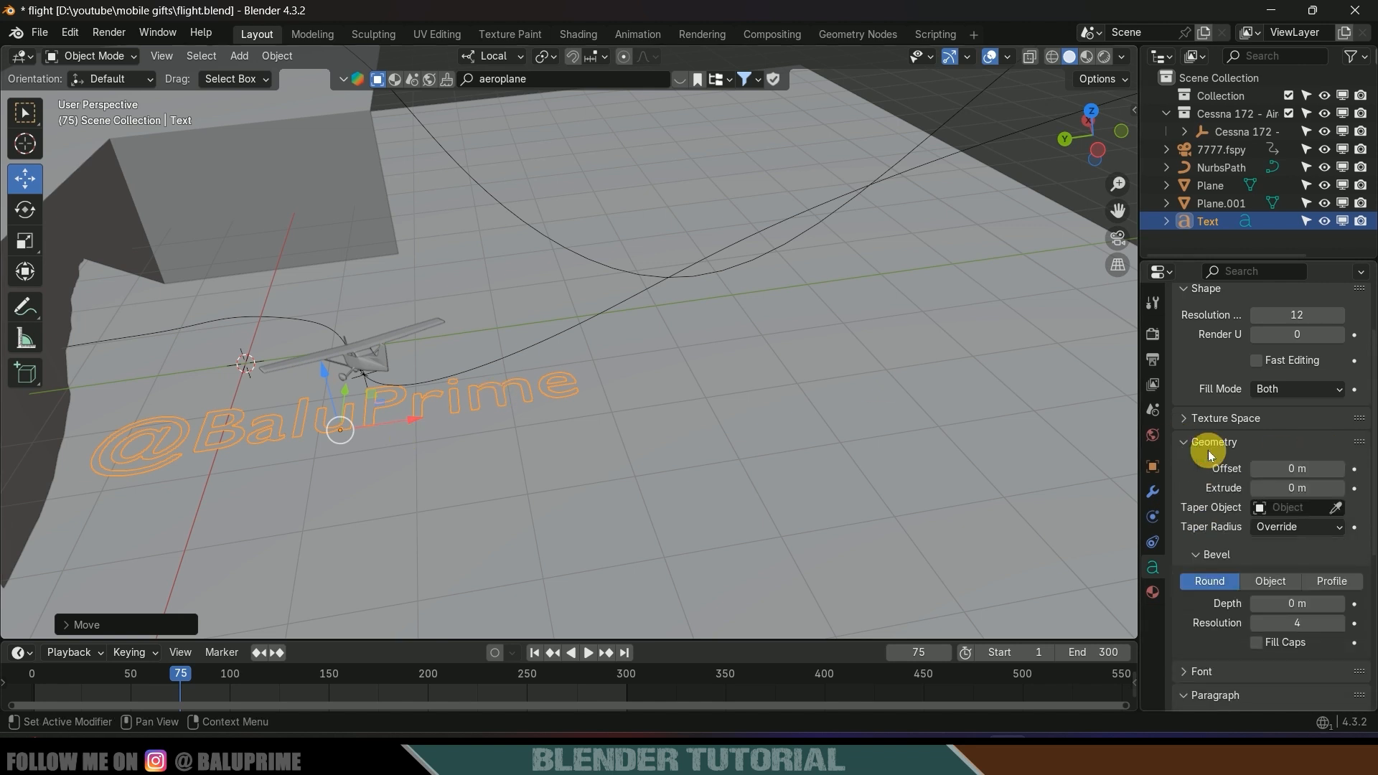
drag(1287, 489, 1290, 531)
scroll(1243, 489, down, 2)
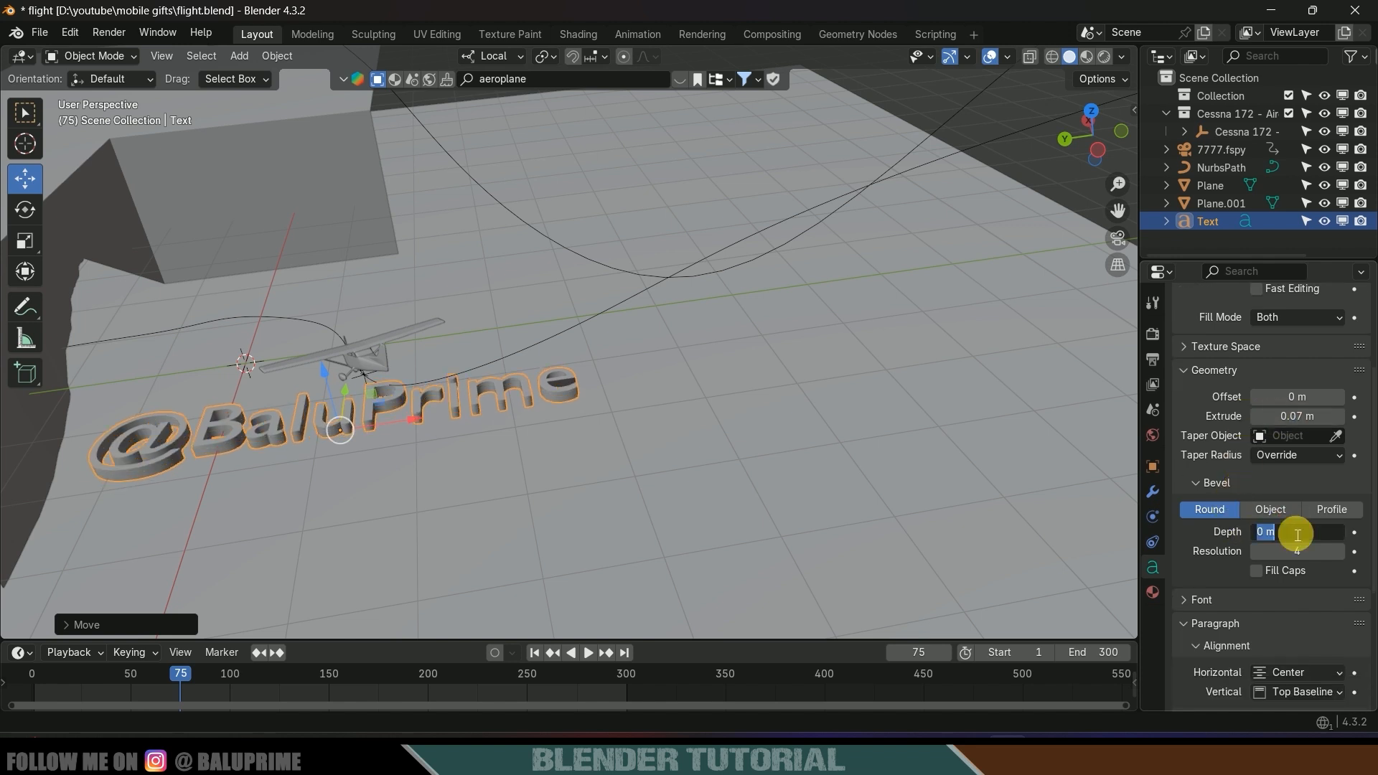
text(.01)
key(Return)
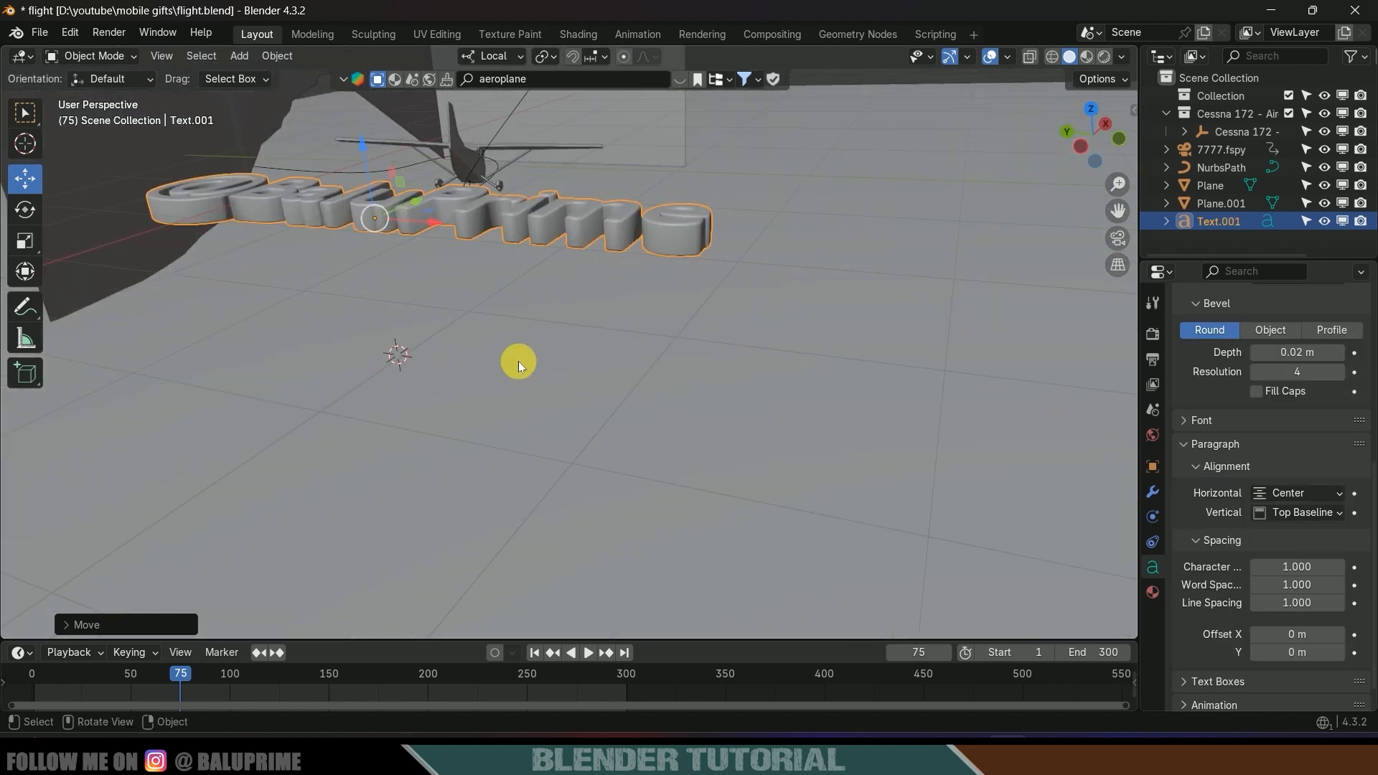
Move the extruded text to the 3D cursor, clear of the airplane
drag(542, 197, 574, 375)
scroll(718, 387, down, 2)
shift+middle_drag(745, 394, 622, 374)
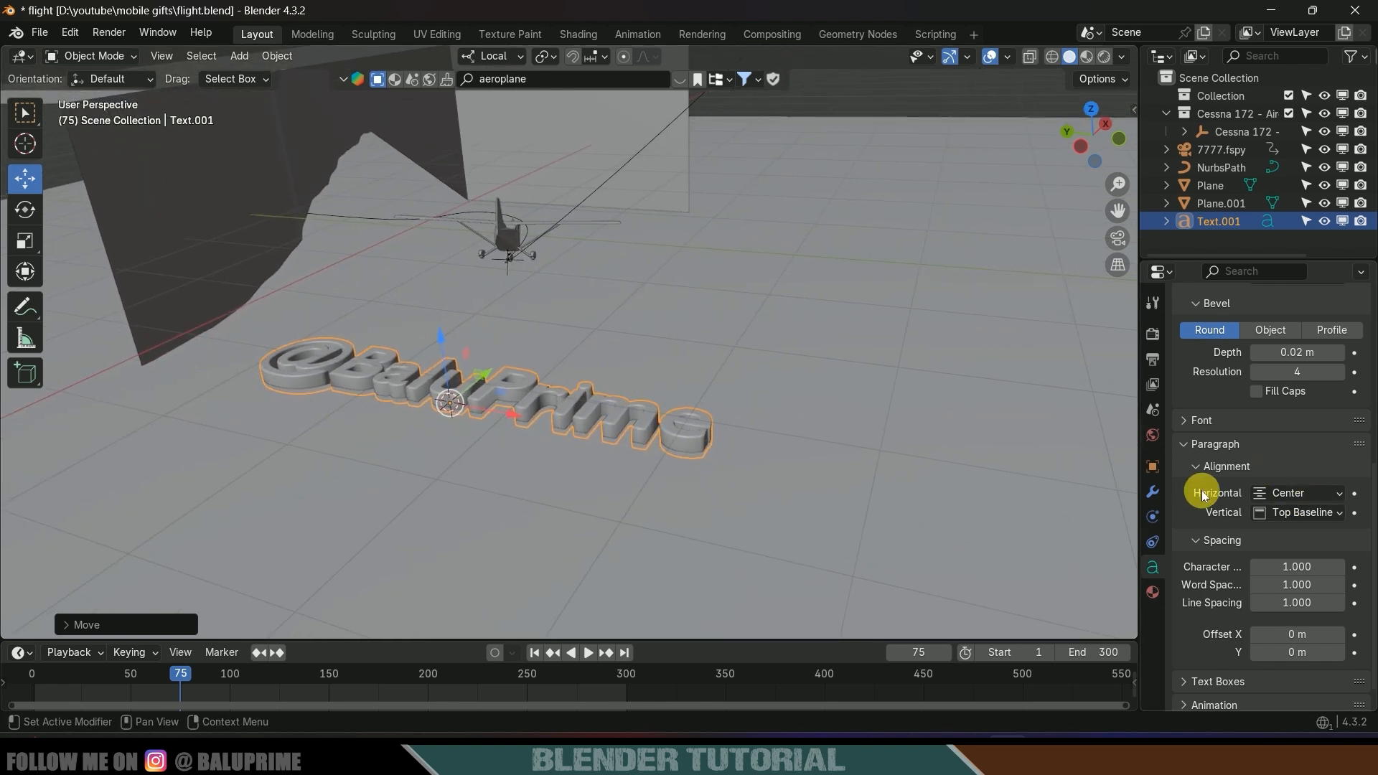
Browse the font files in C:\WINDOWS\Fonts for the text's regular font
scroll(1204, 495, up, 2)
click(1188, 468)
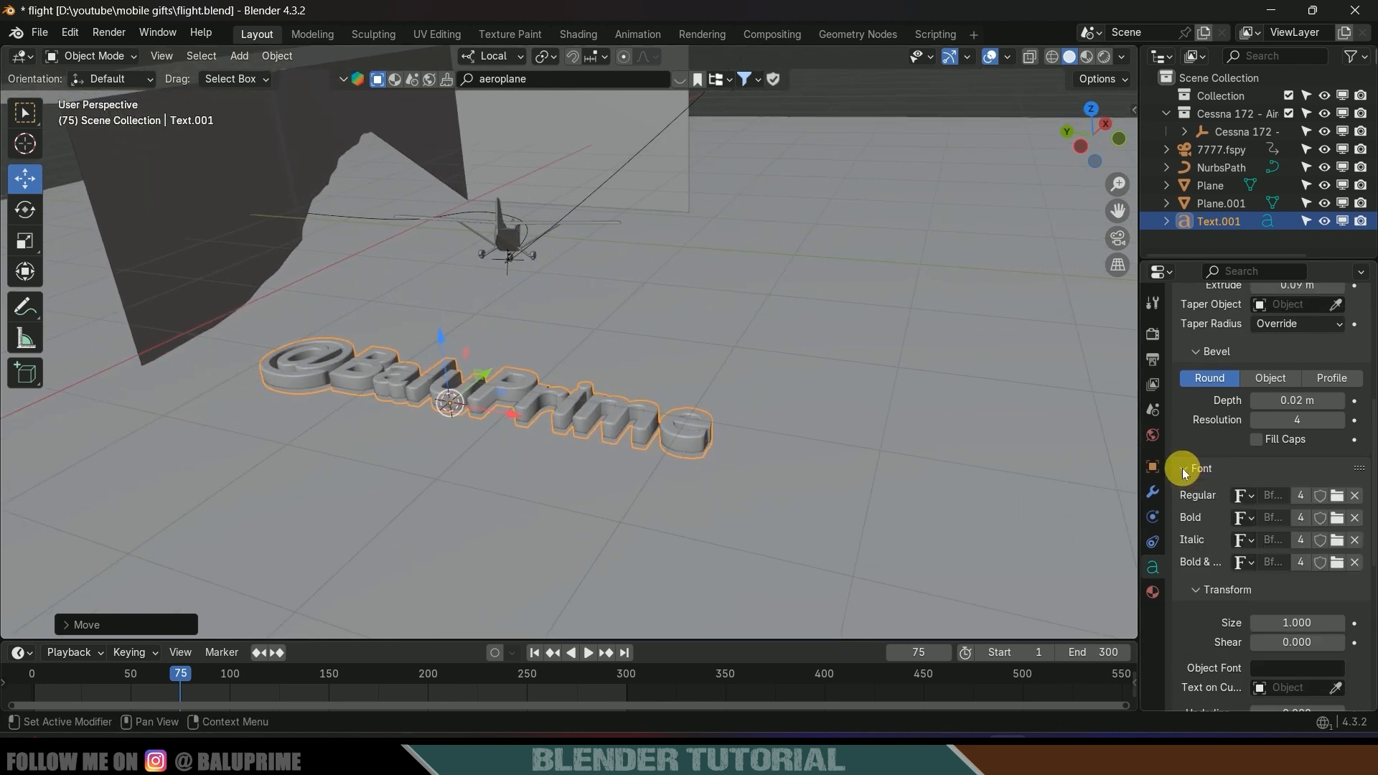
click(1338, 497)
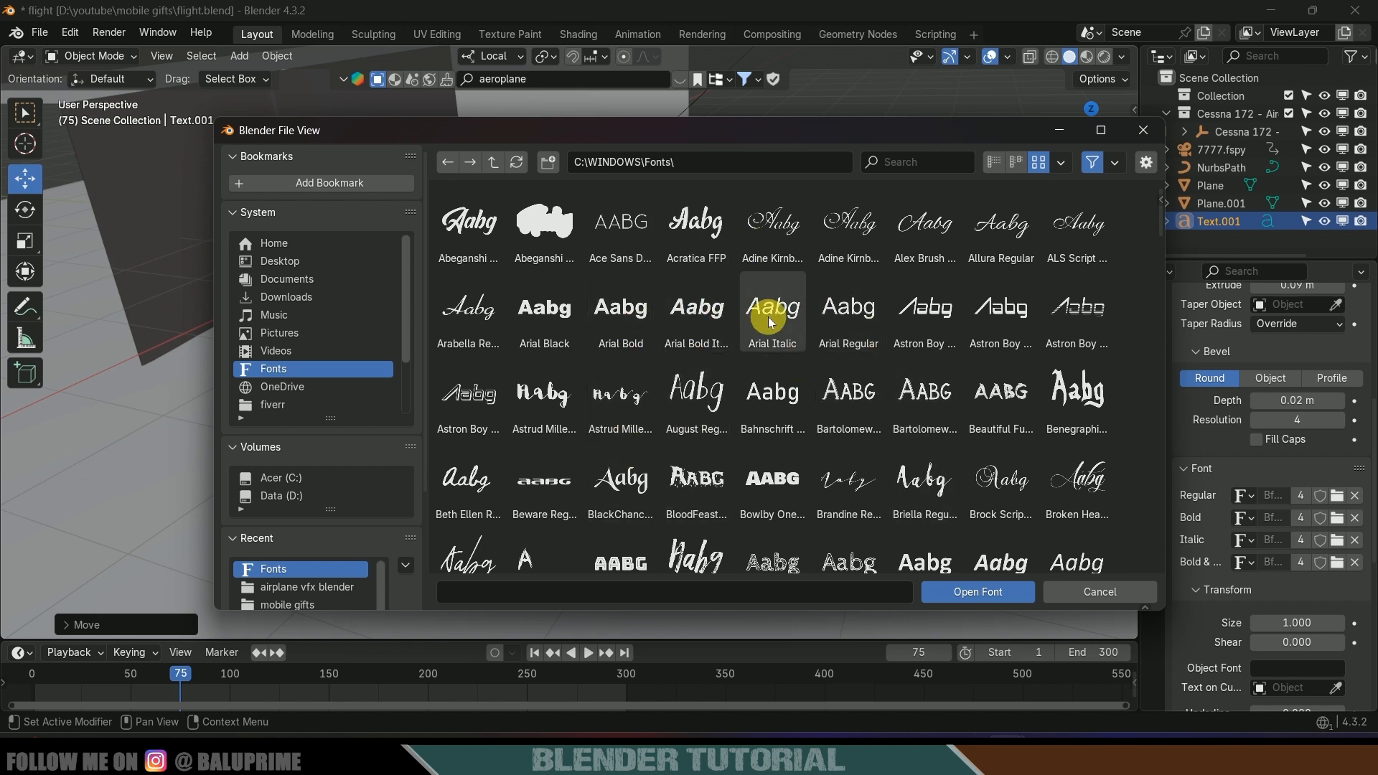
click(1143, 131)
Delete the last letter of the text and retype it
middle_drag(544, 425, 659, 444)
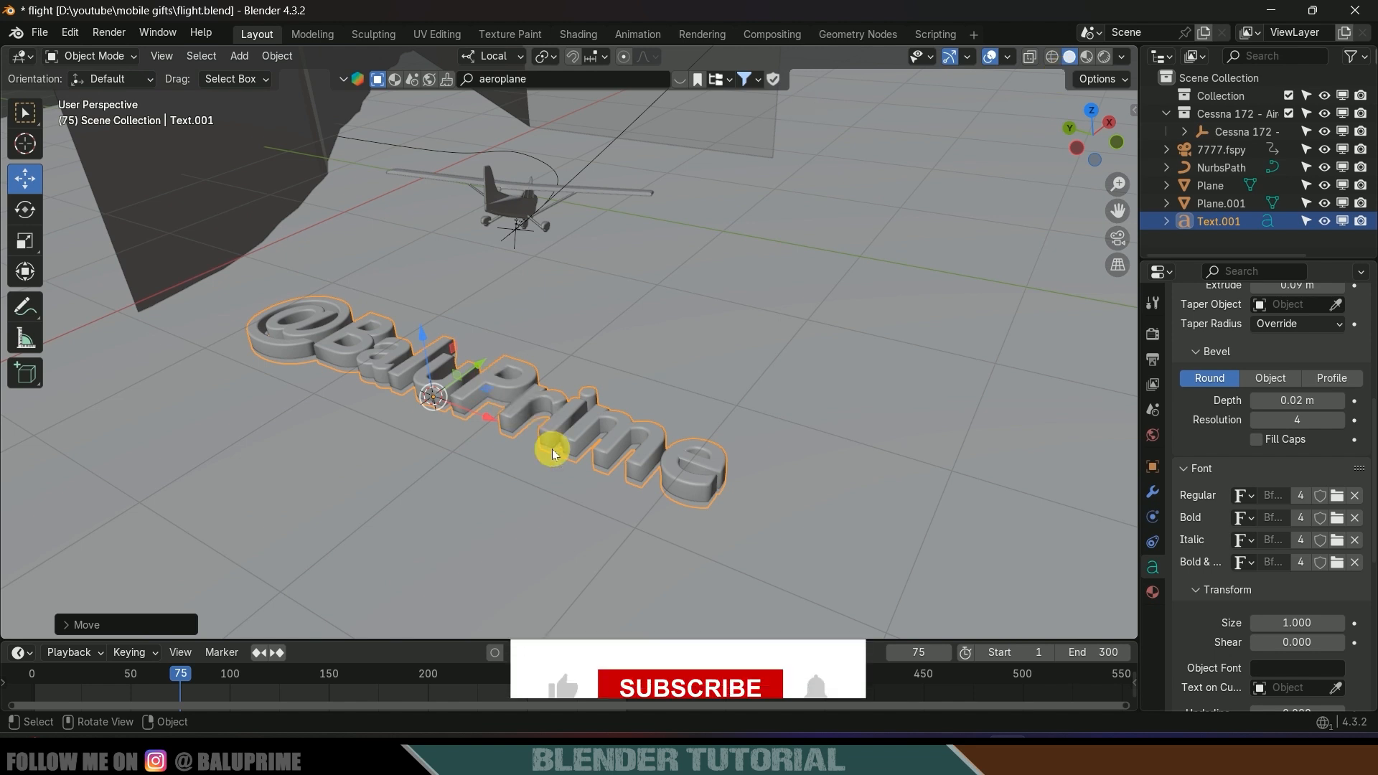
key(Tab)
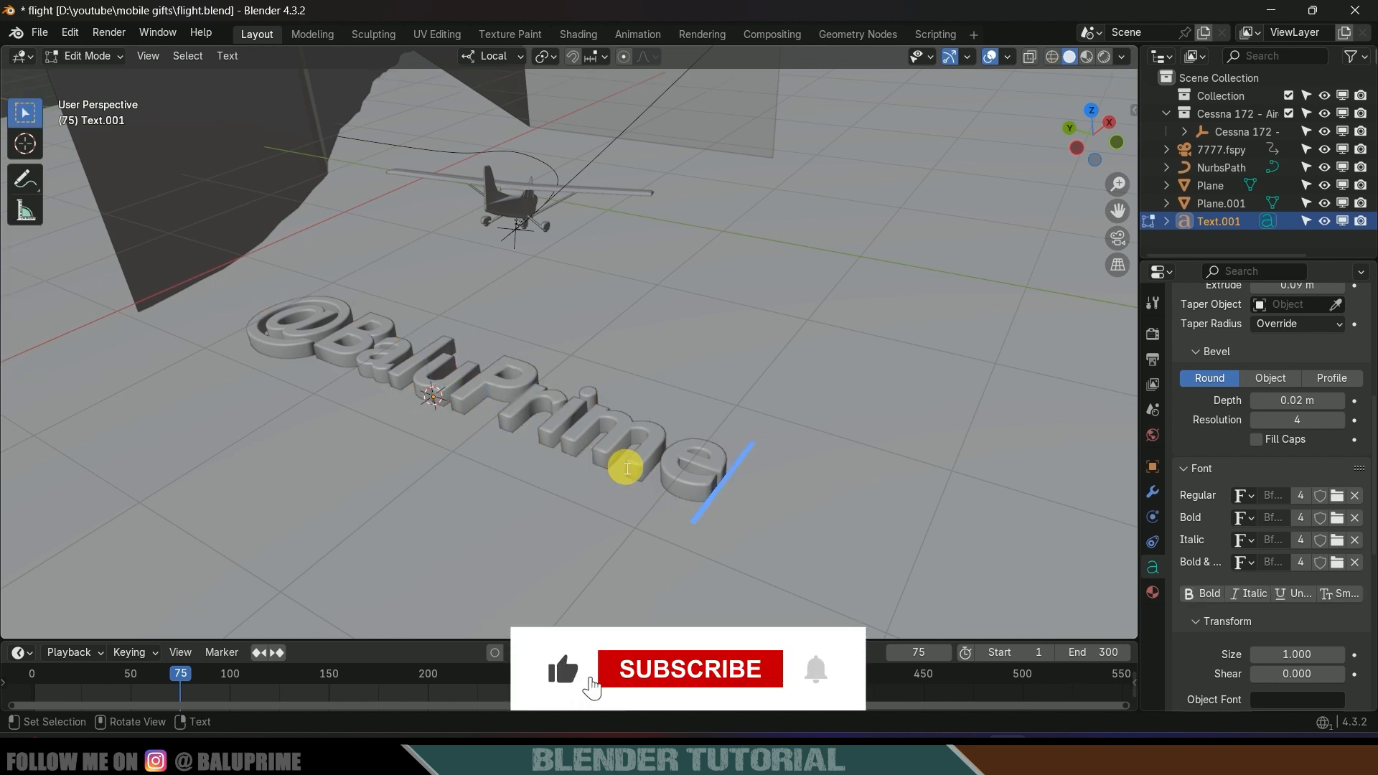
key(BackSpace)
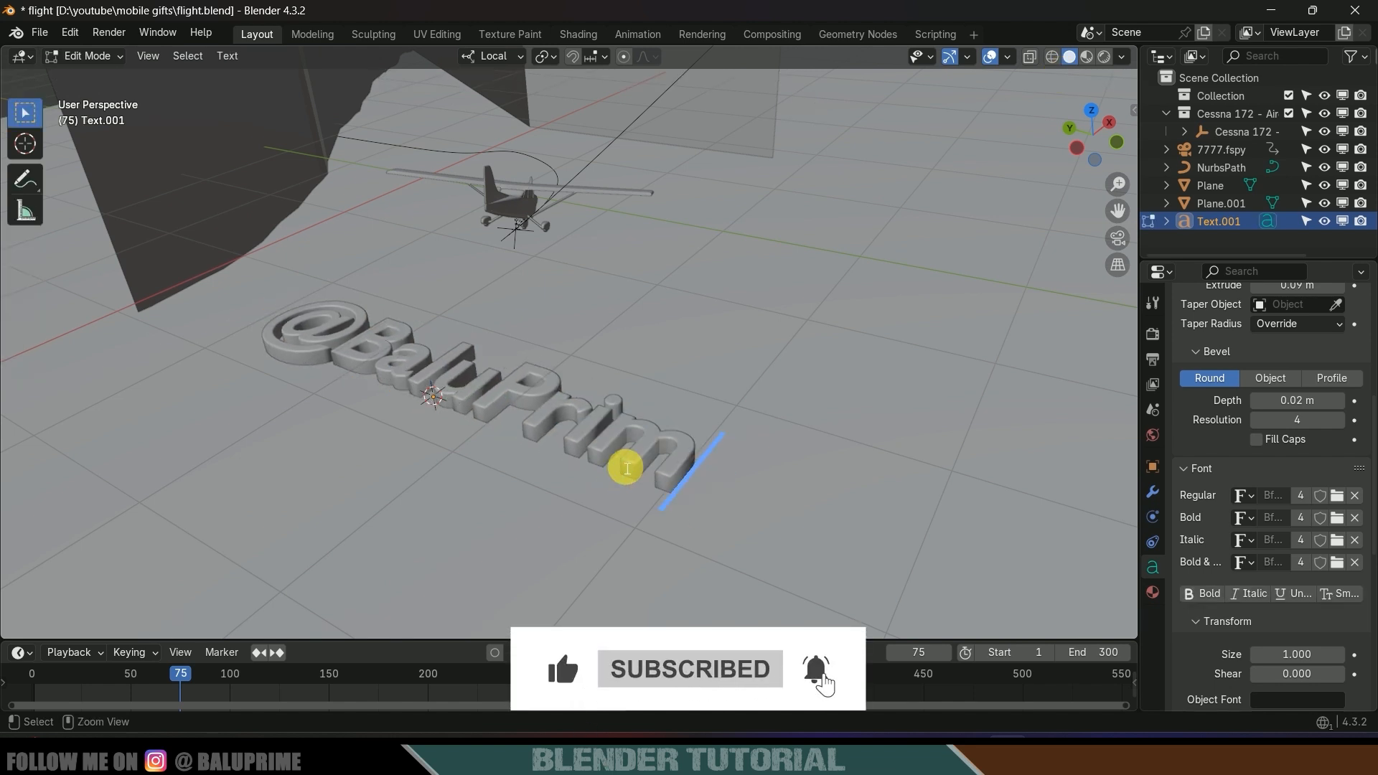
text(e)
key(Tab)
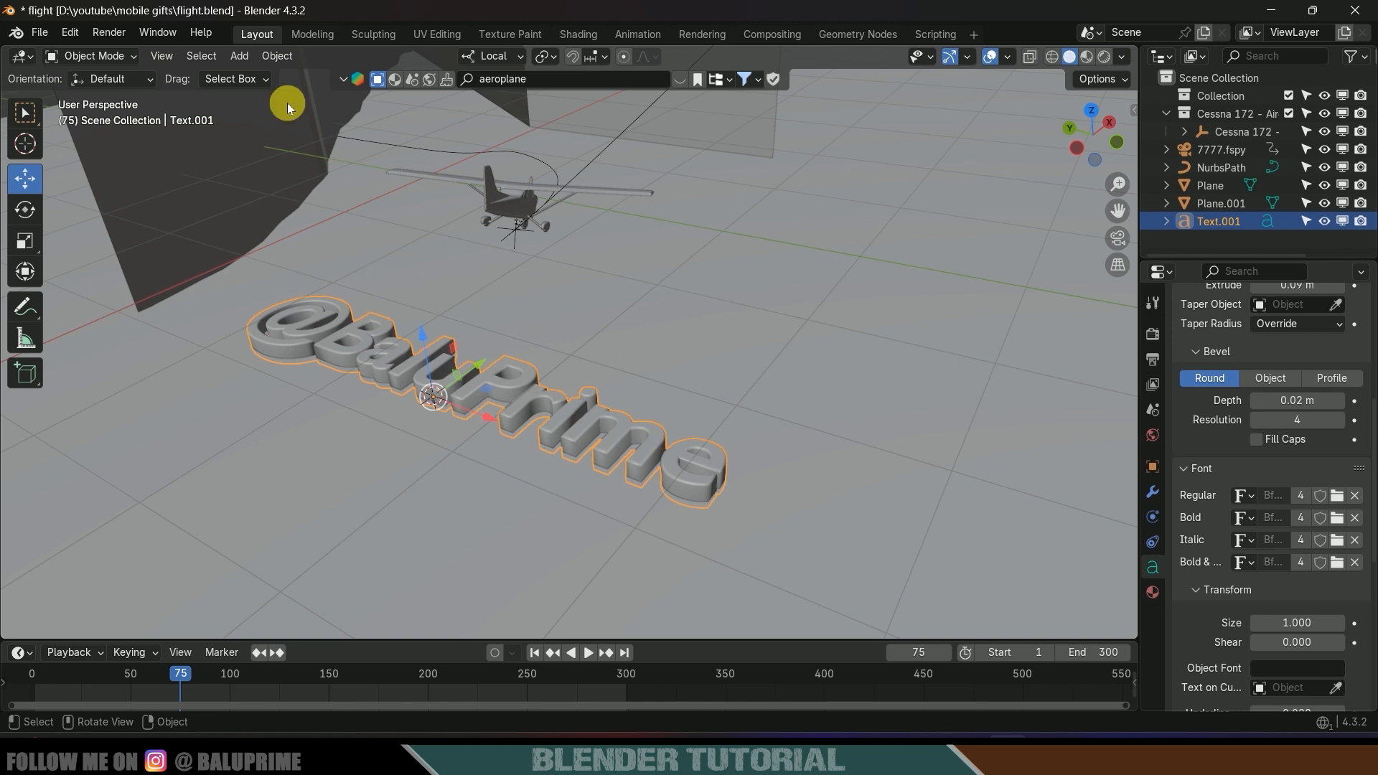
Convert the extruded text object to a mesh
click(282, 62)
mouse_move(394, 570)
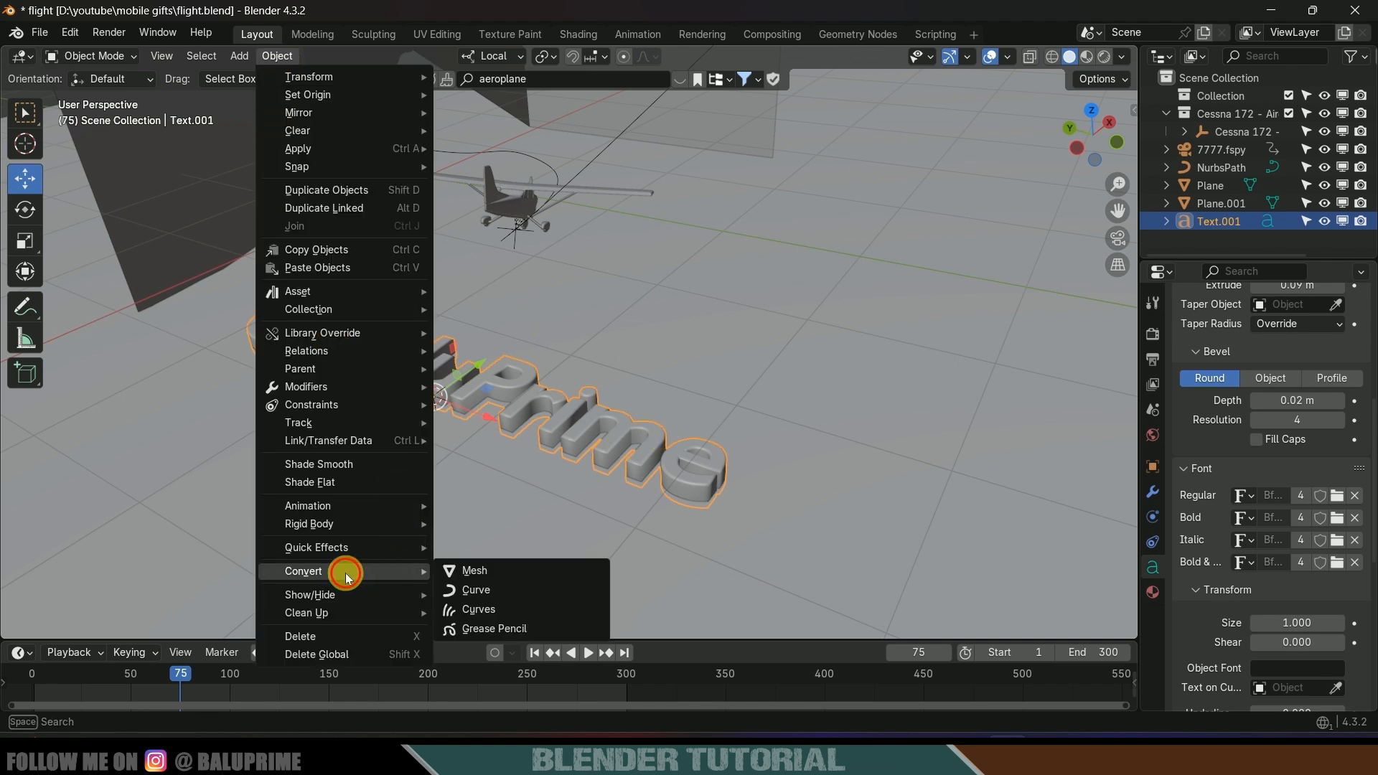
click(475, 570)
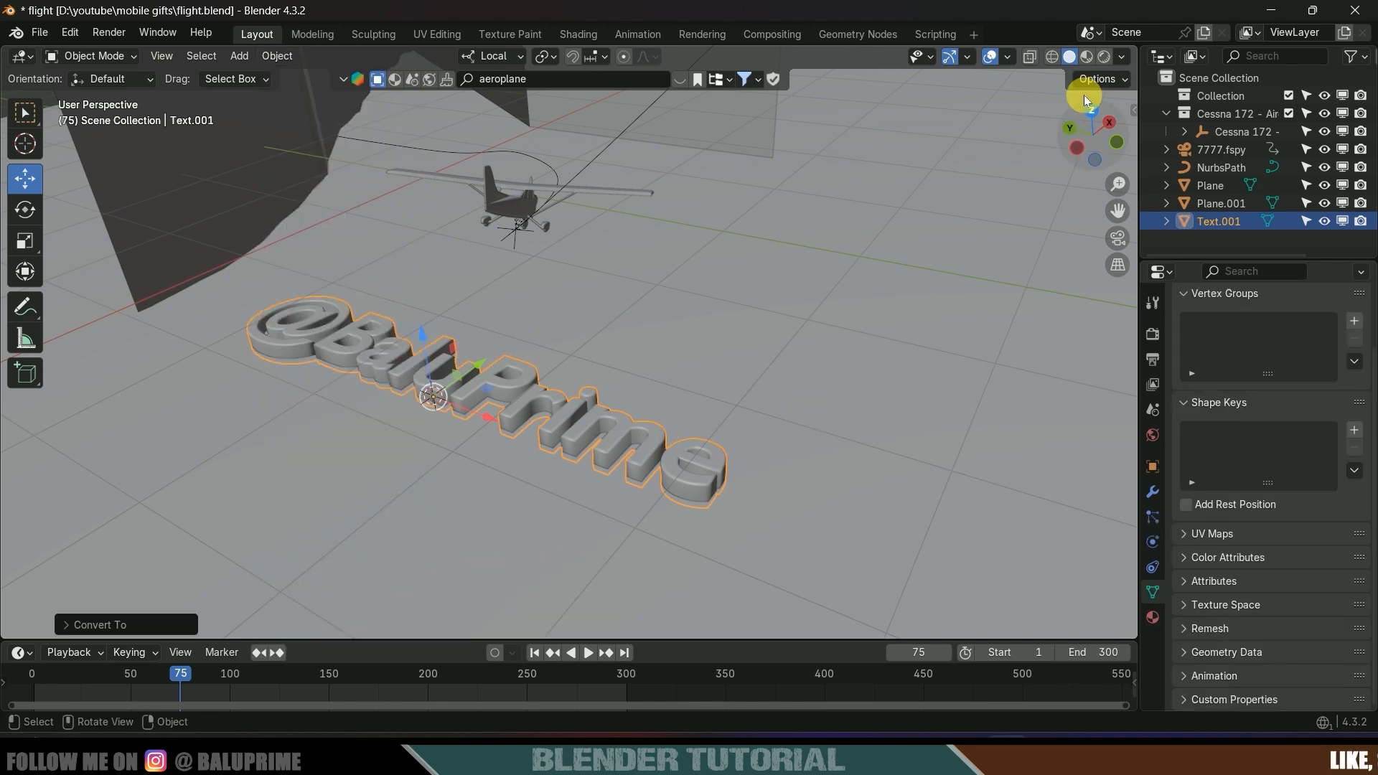
Show the scene in wireframe and add a Remesh modifier to the text mesh
click(1051, 57)
mouse_move(683, 419)
middle_down()
mouse_move(624, 487)
mouse_move(514, 497)
mouse_move(534, 495)
mouse_move(584, 431)
mouse_move(553, 441)
mouse_move(588, 458)
mouse_move(586, 424)
mouse_move(619, 429)
middle_up()
click(1153, 492)
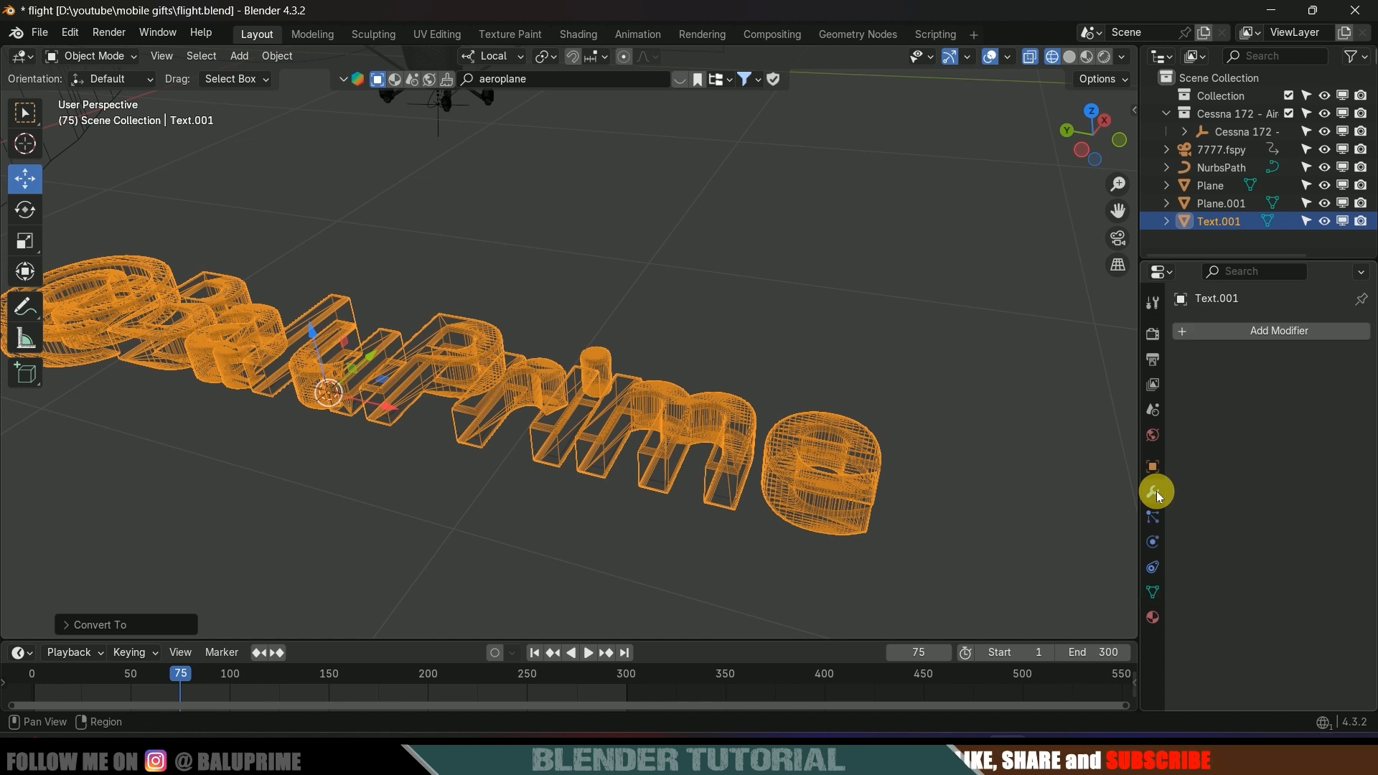
click(1258, 327)
mouse_move(1262, 334)
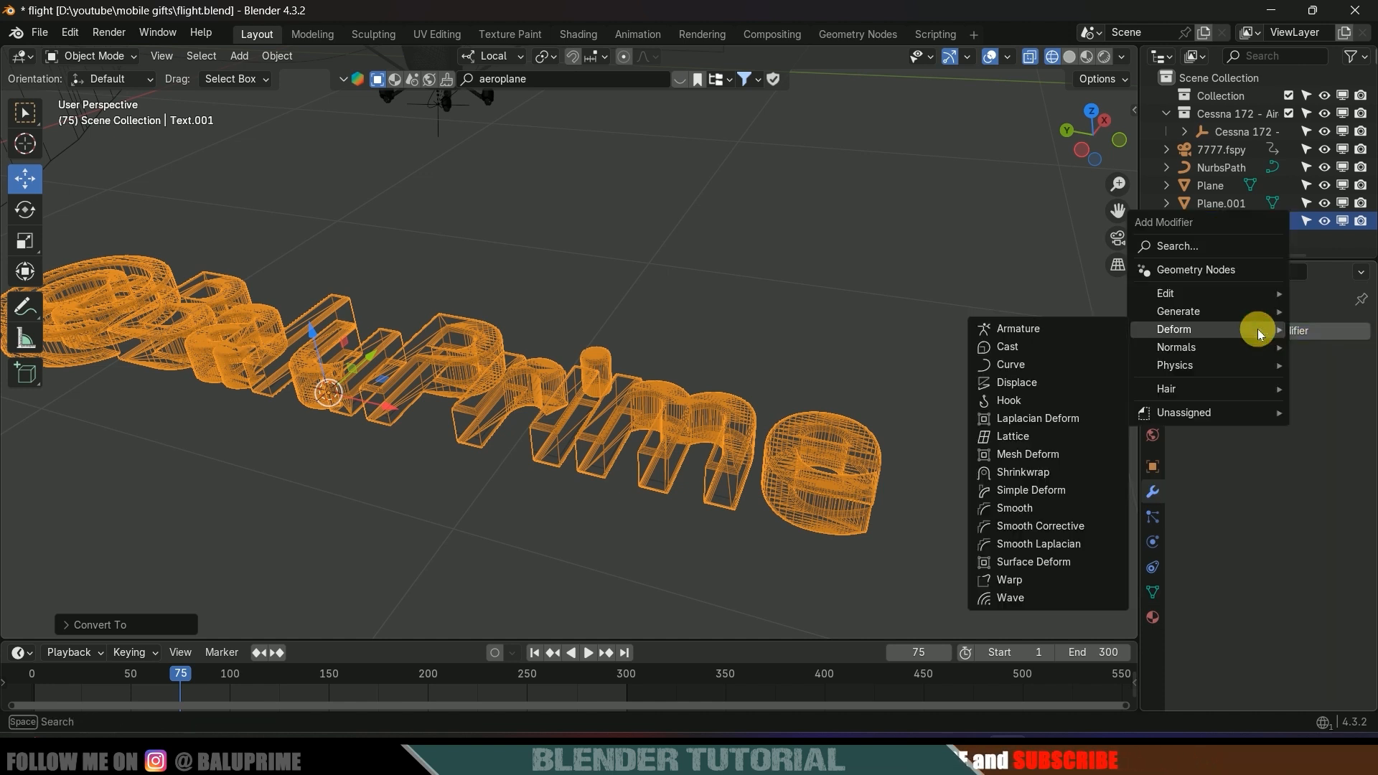
mouse_move(1199, 312)
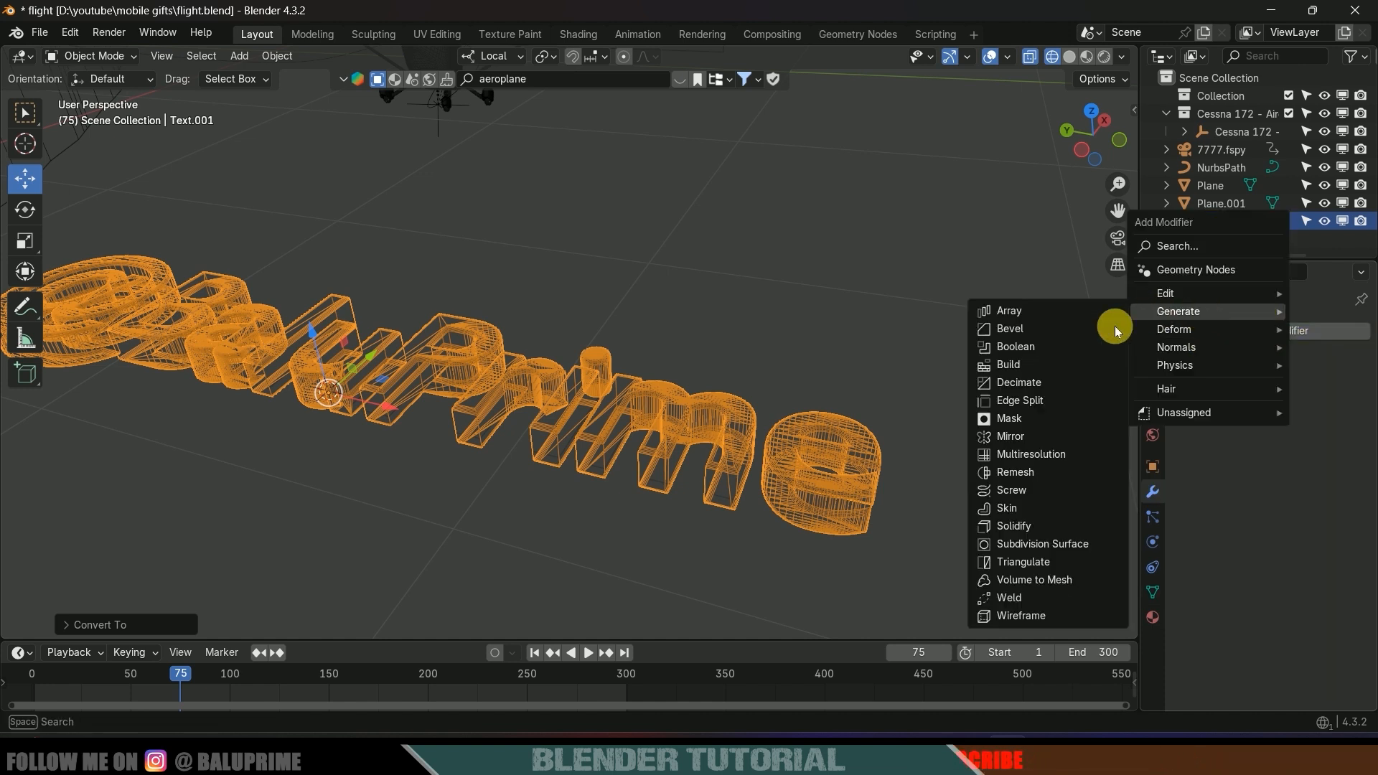
click(1025, 474)
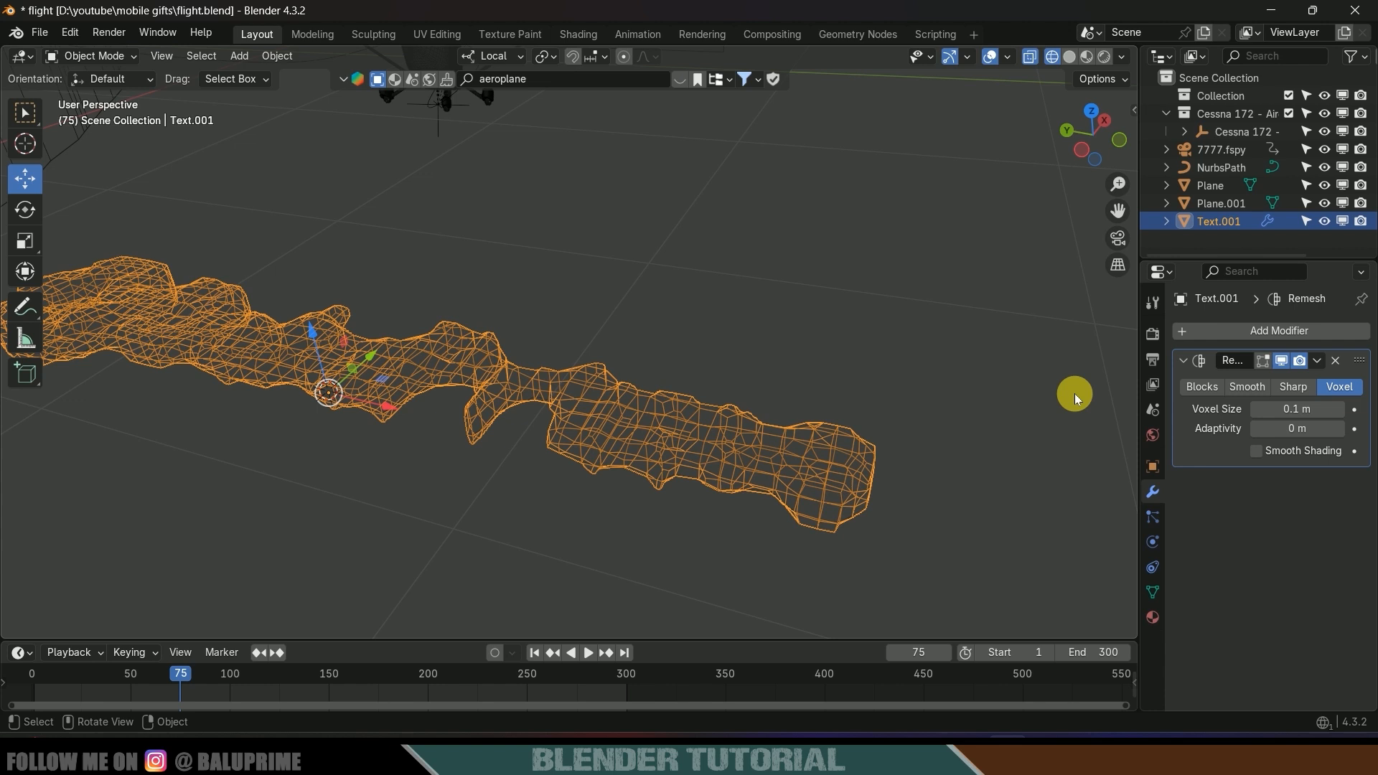
Set the Remesh modifier to Smooth mode with Remove Disconnected off and an octree depth of 7
click(1247, 388)
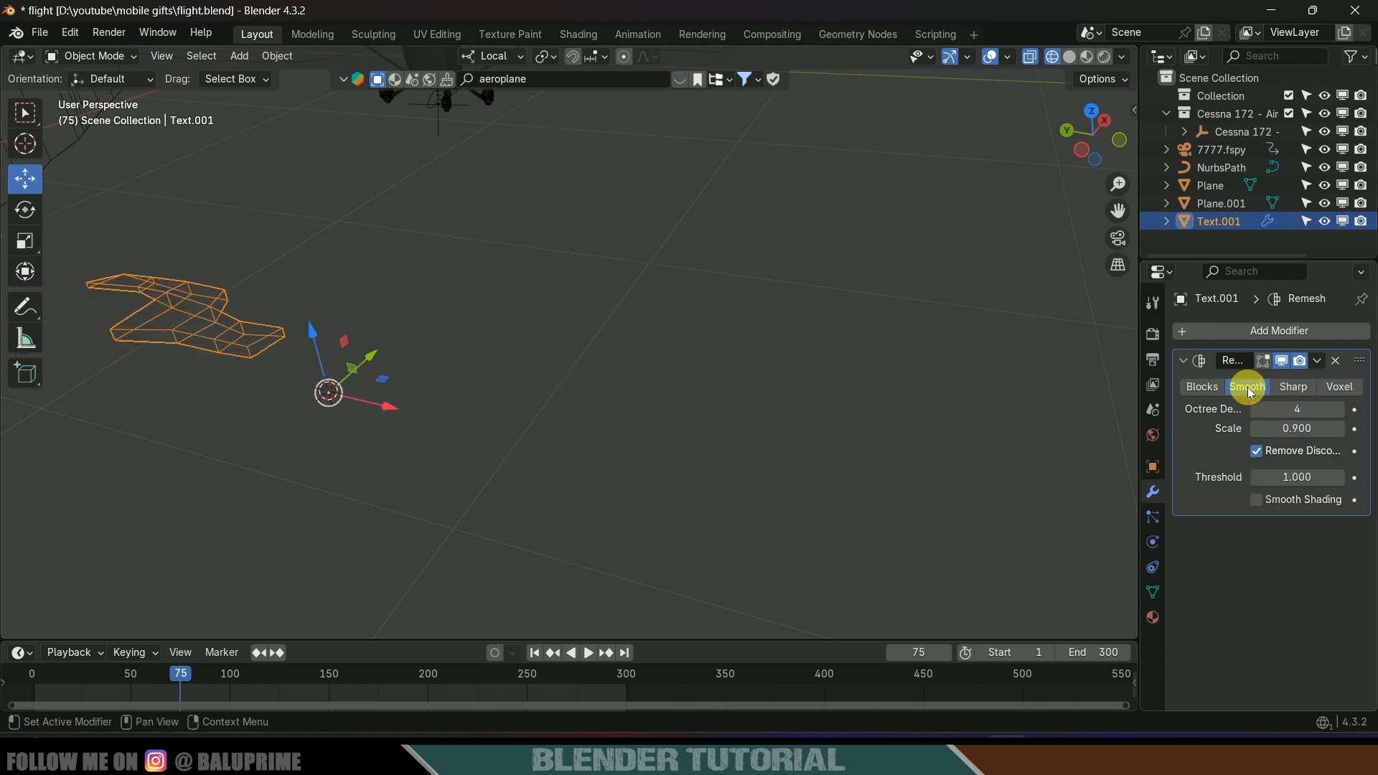
click(1258, 452)
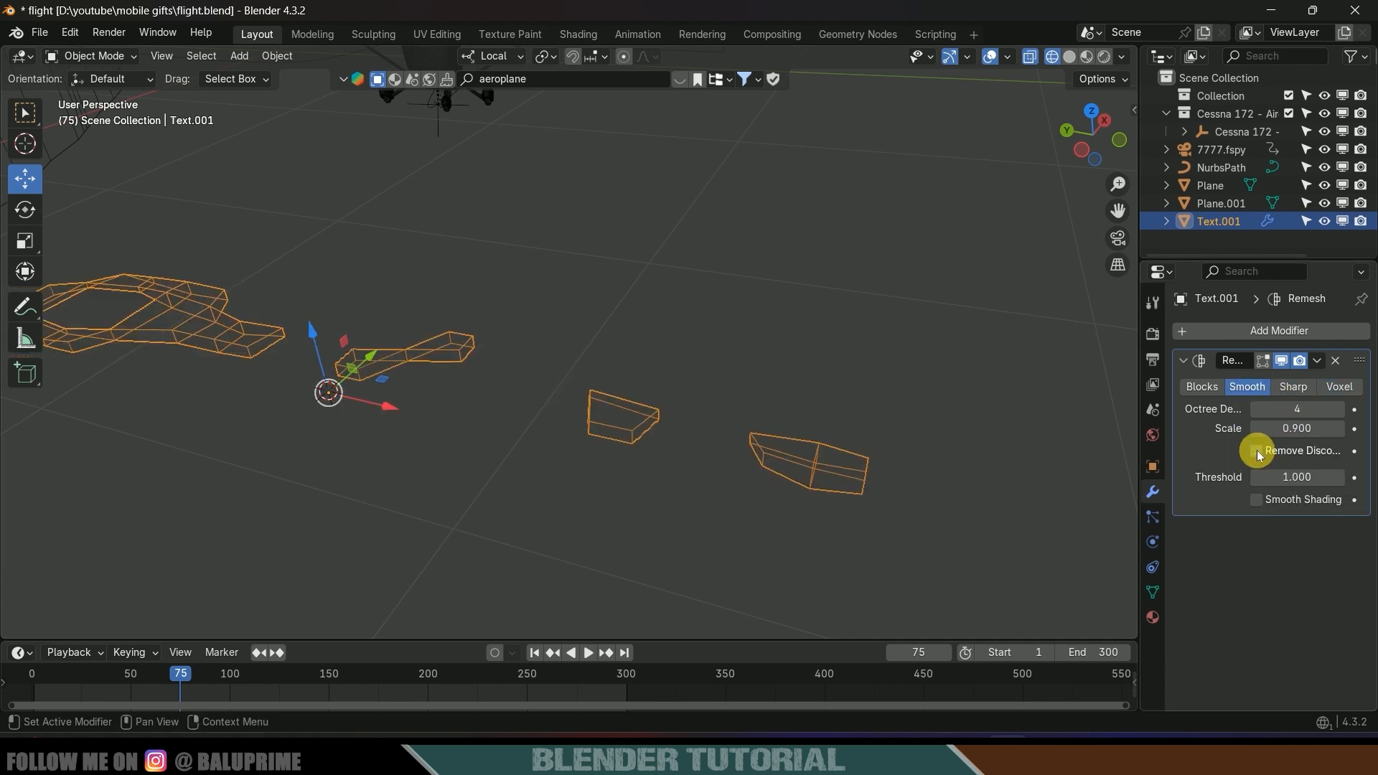
click(1339, 409)
click(1339, 409)
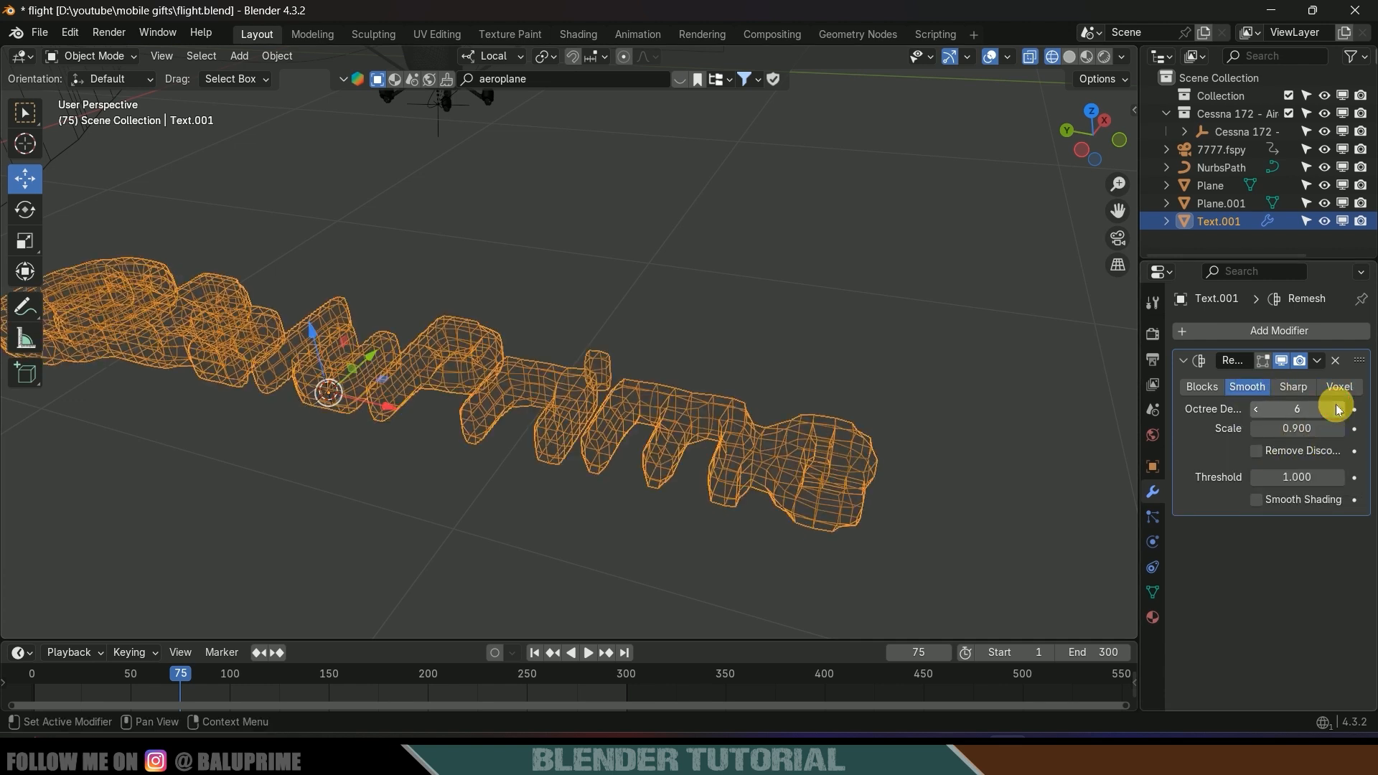
click(1338, 409)
Return to solid shading and enable Smooth Shading in the Remesh modifier
middle_drag(932, 458, 978, 360)
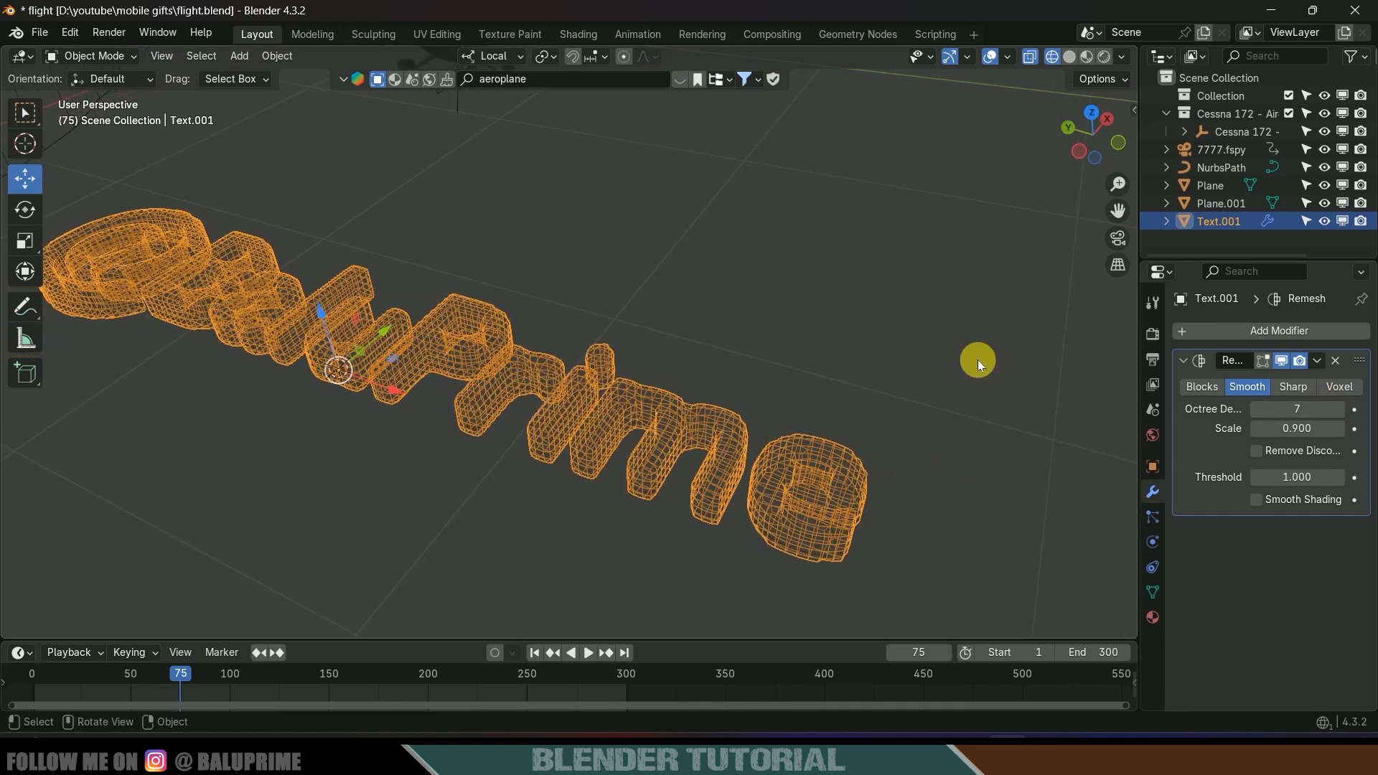
click(1069, 56)
middle_drag(775, 372, 786, 378)
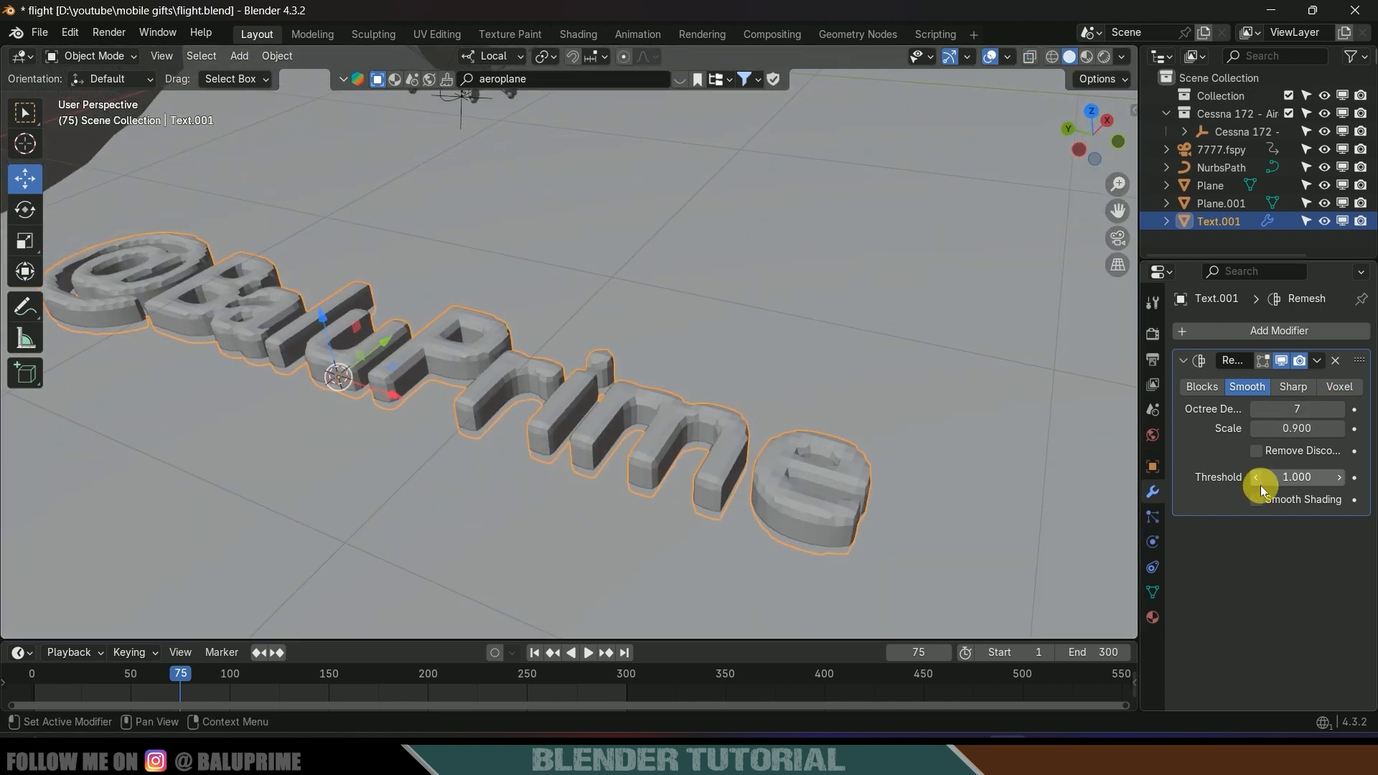
click(1257, 500)
mouse_move(1127, 506)
middle_down()
mouse_move(772, 477)
mouse_move(770, 459)
mouse_move(672, 449)
mouse_move(706, 462)
mouse_move(542, 360)
middle_up()
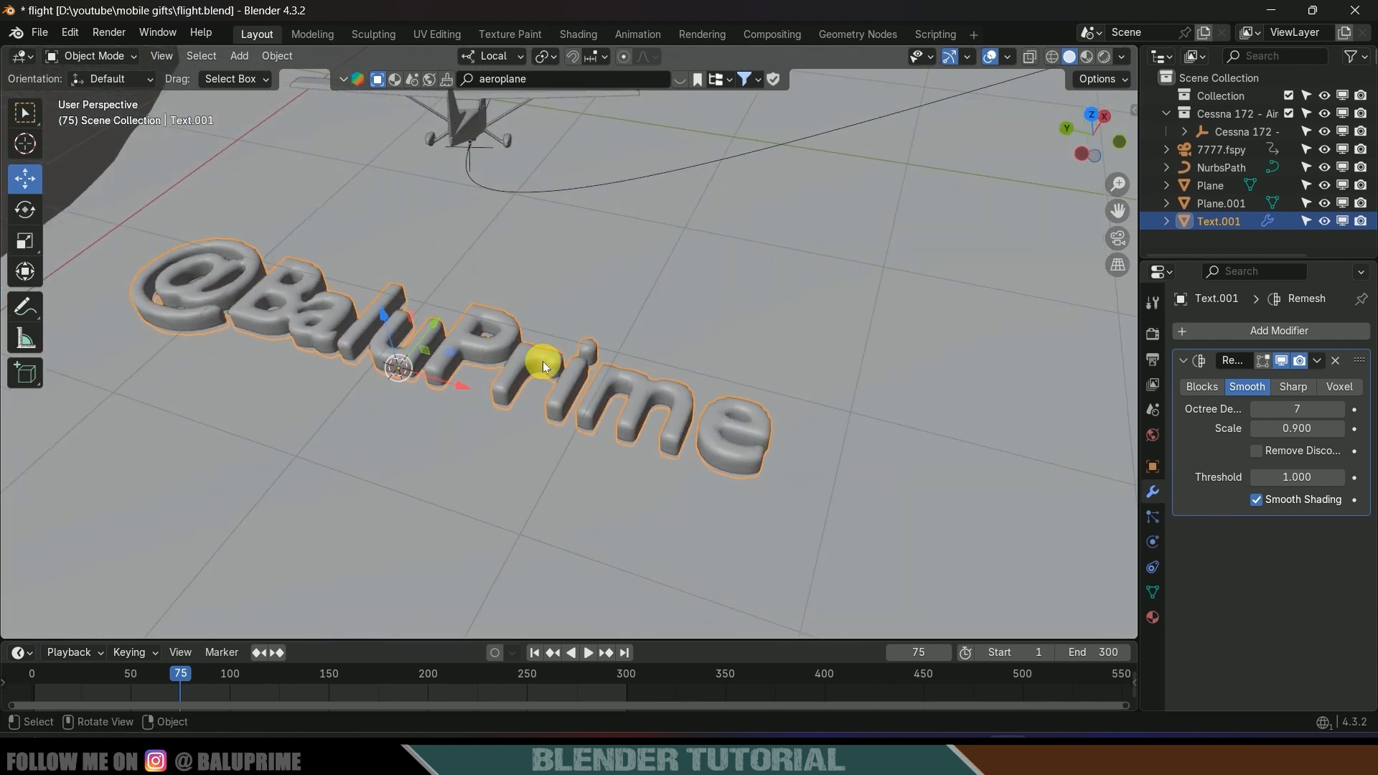
Apply the Remesh modifier and check the text's topology in wireframe before returning to solid shading
click(1317, 360)
click(1268, 381)
middle_drag(778, 422, 862, 323)
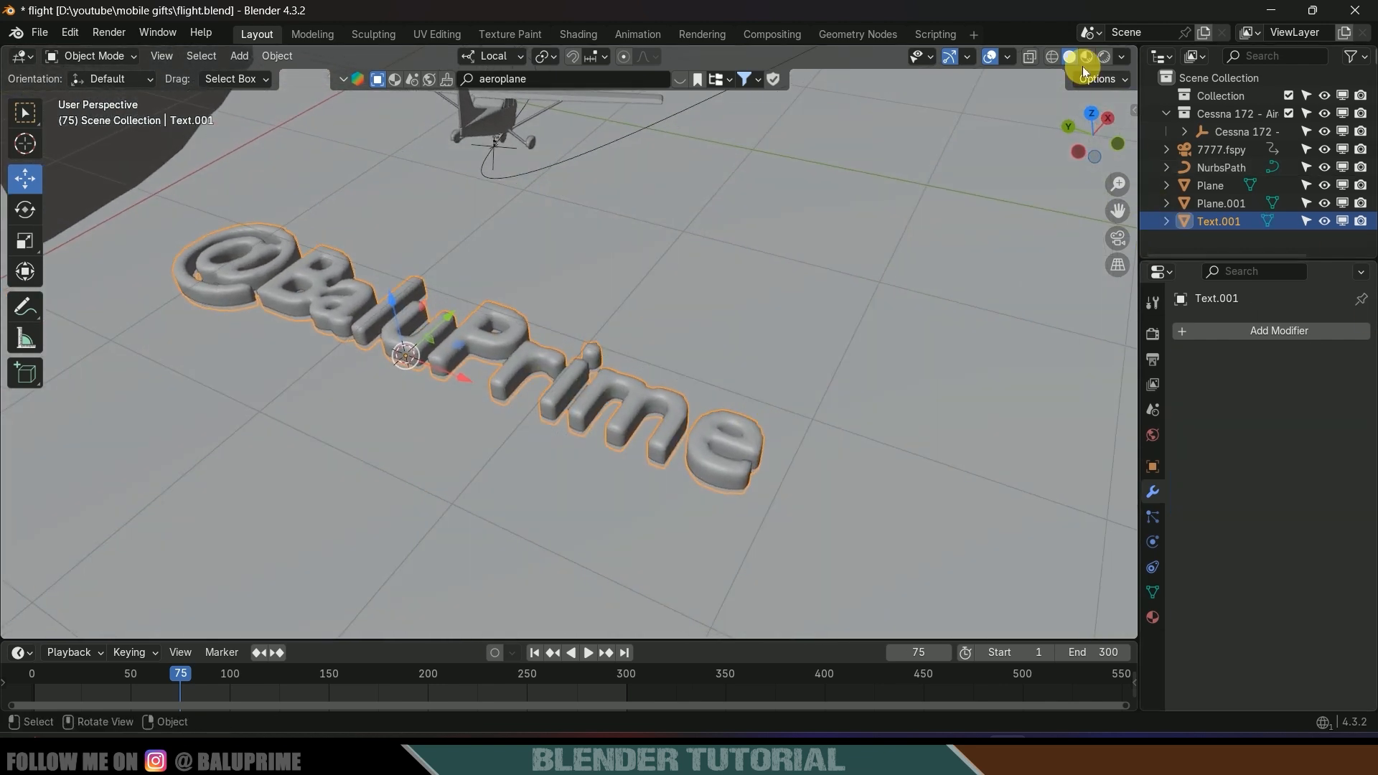
click(1053, 62)
scroll(665, 432, up, 4)
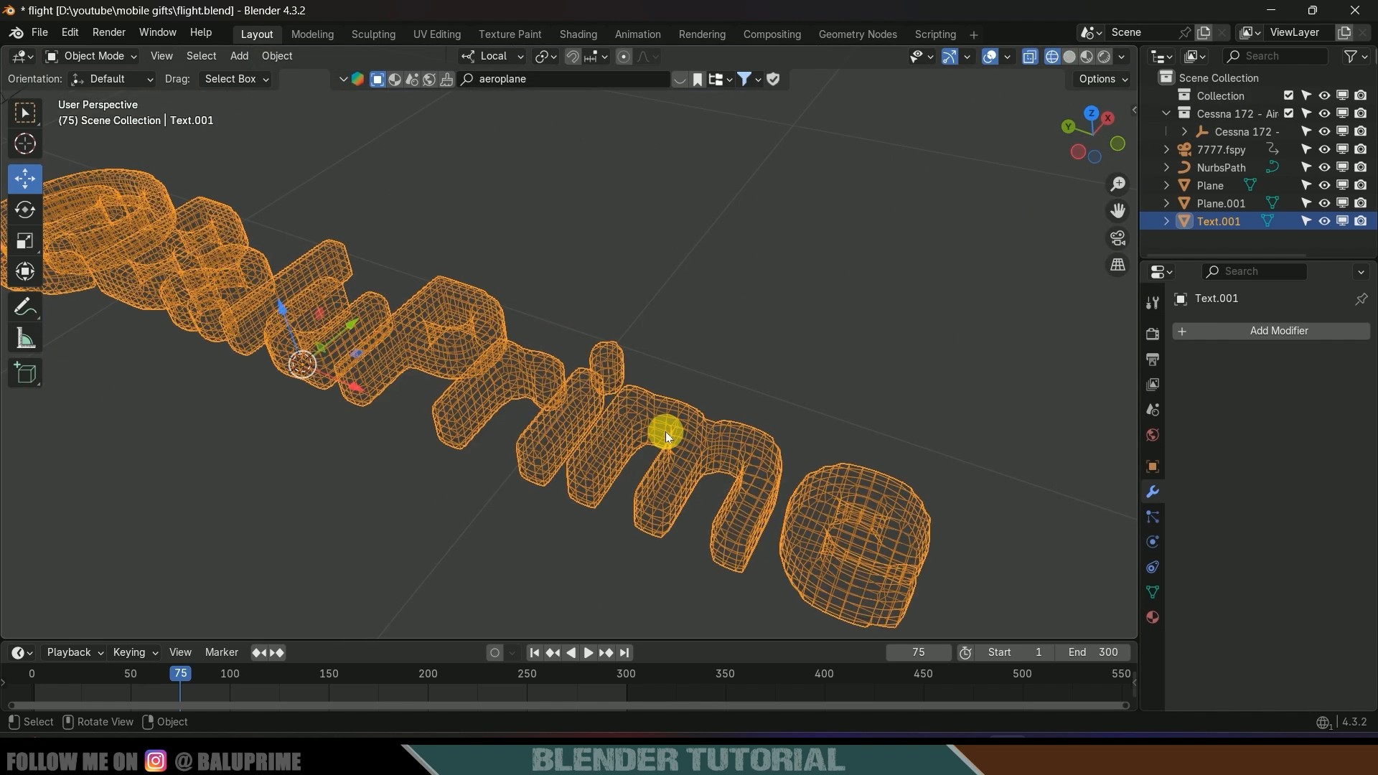
scroll(674, 447, down, 5)
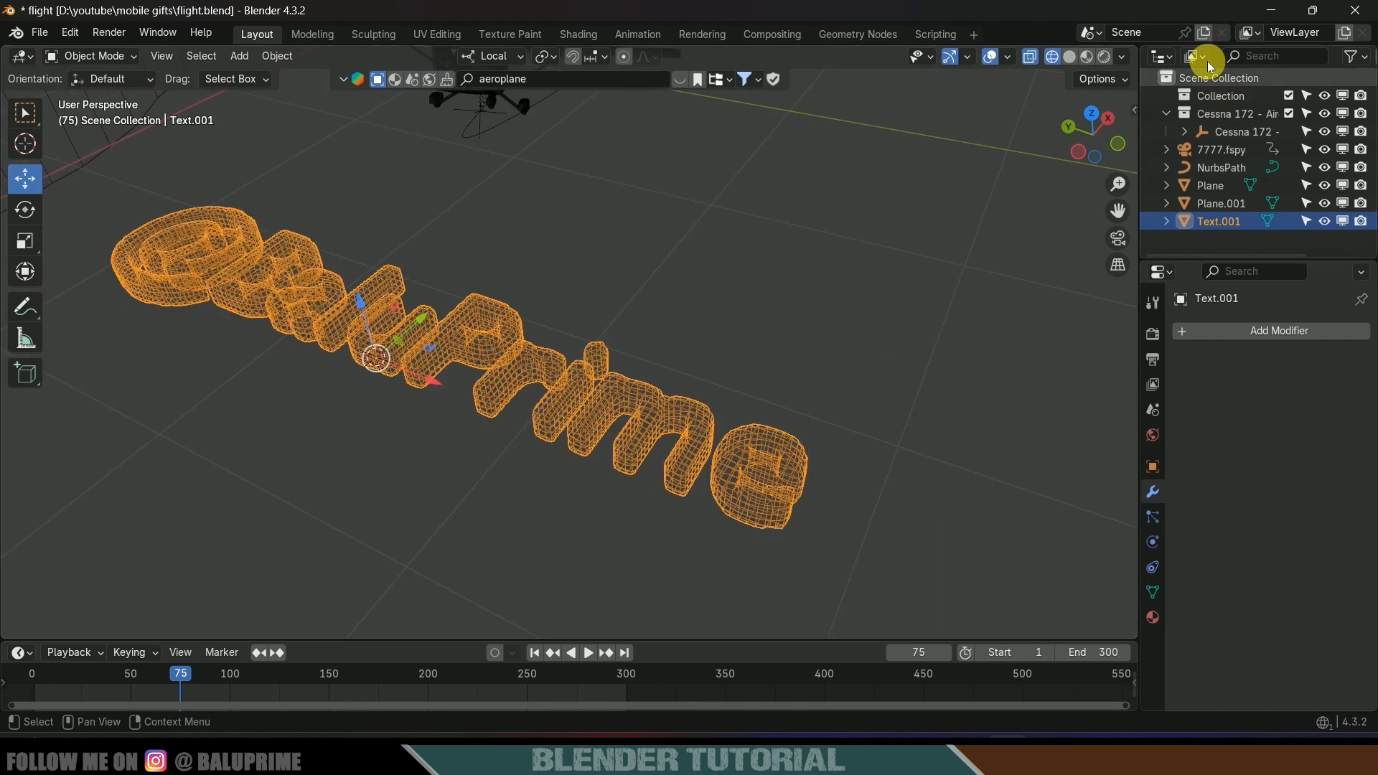
click(1070, 58)
scroll(576, 413, down, 3)
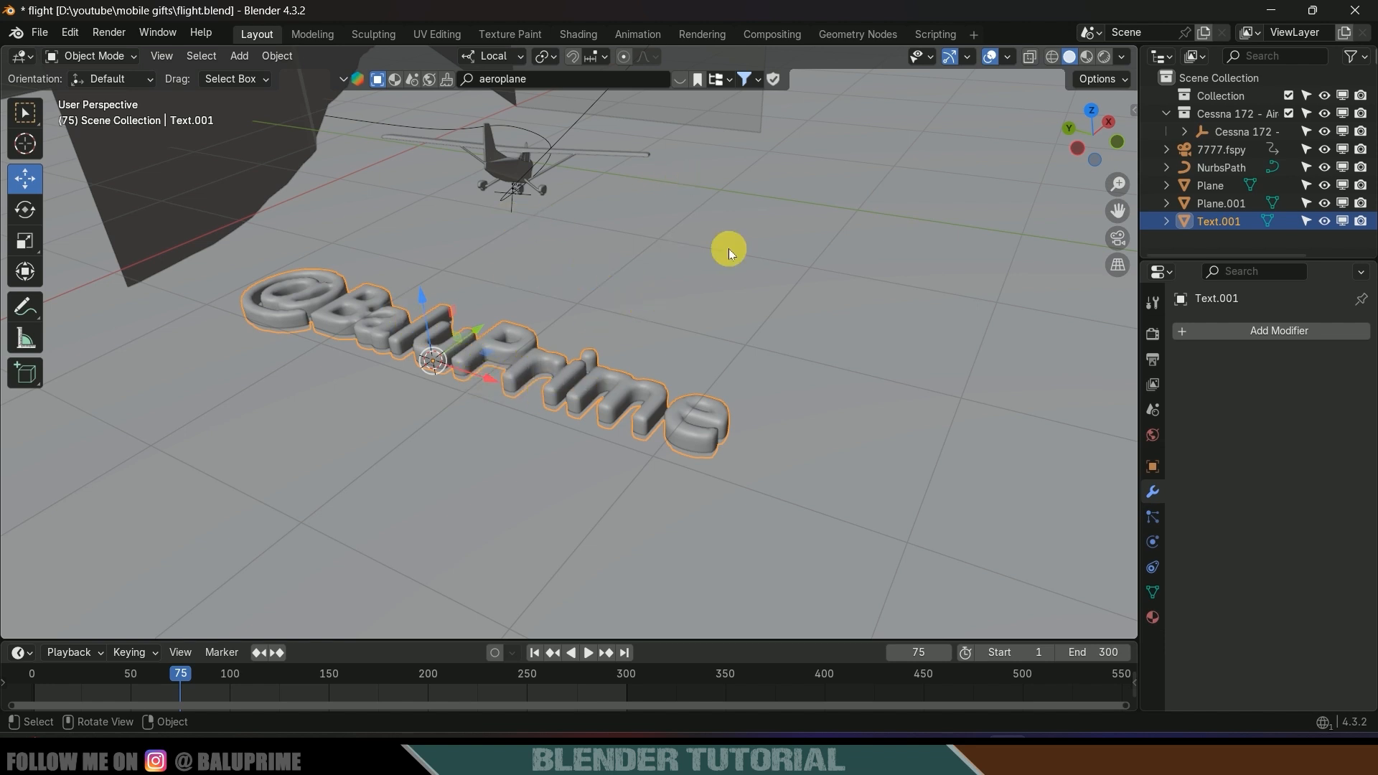
scroll(758, 406, down, 2)
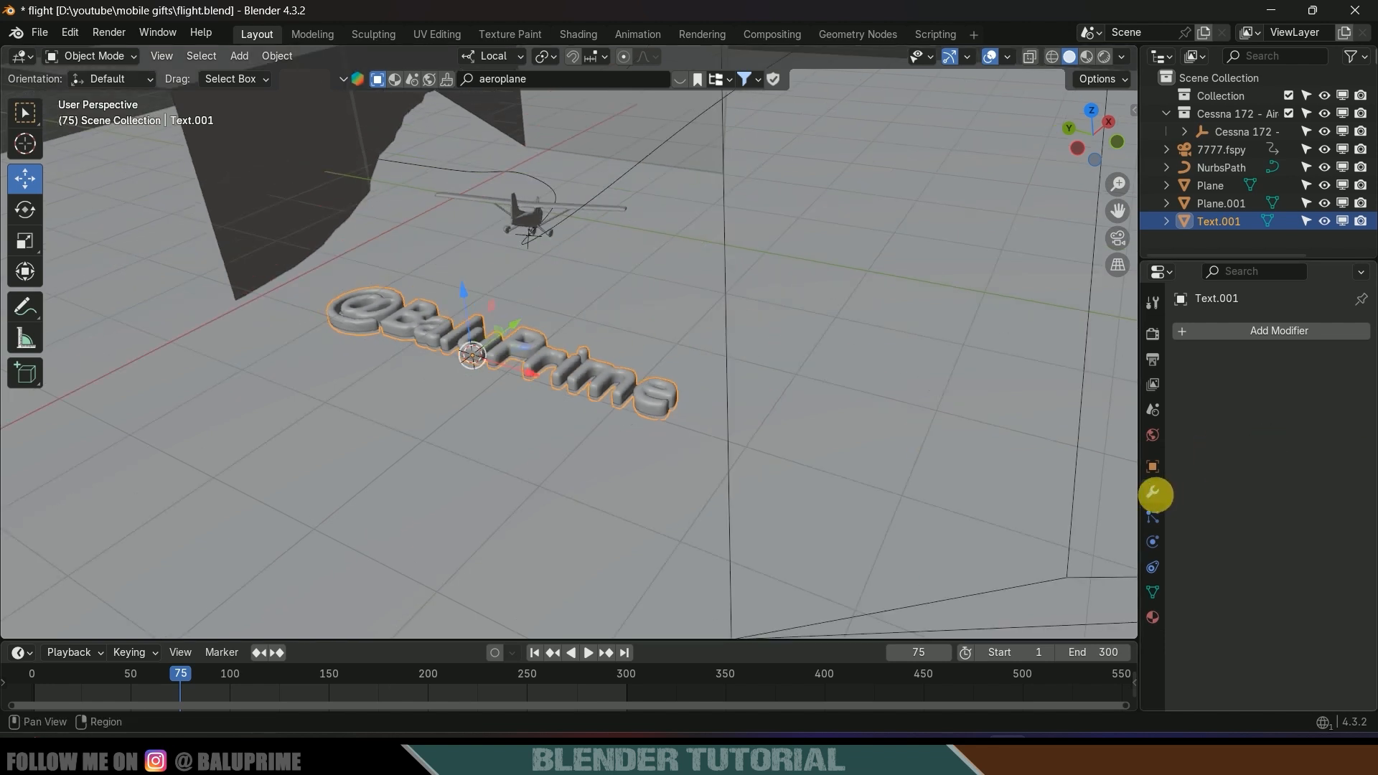
Add a Displace modifier to the text mesh and give it a new Clouds texture
click(1295, 337)
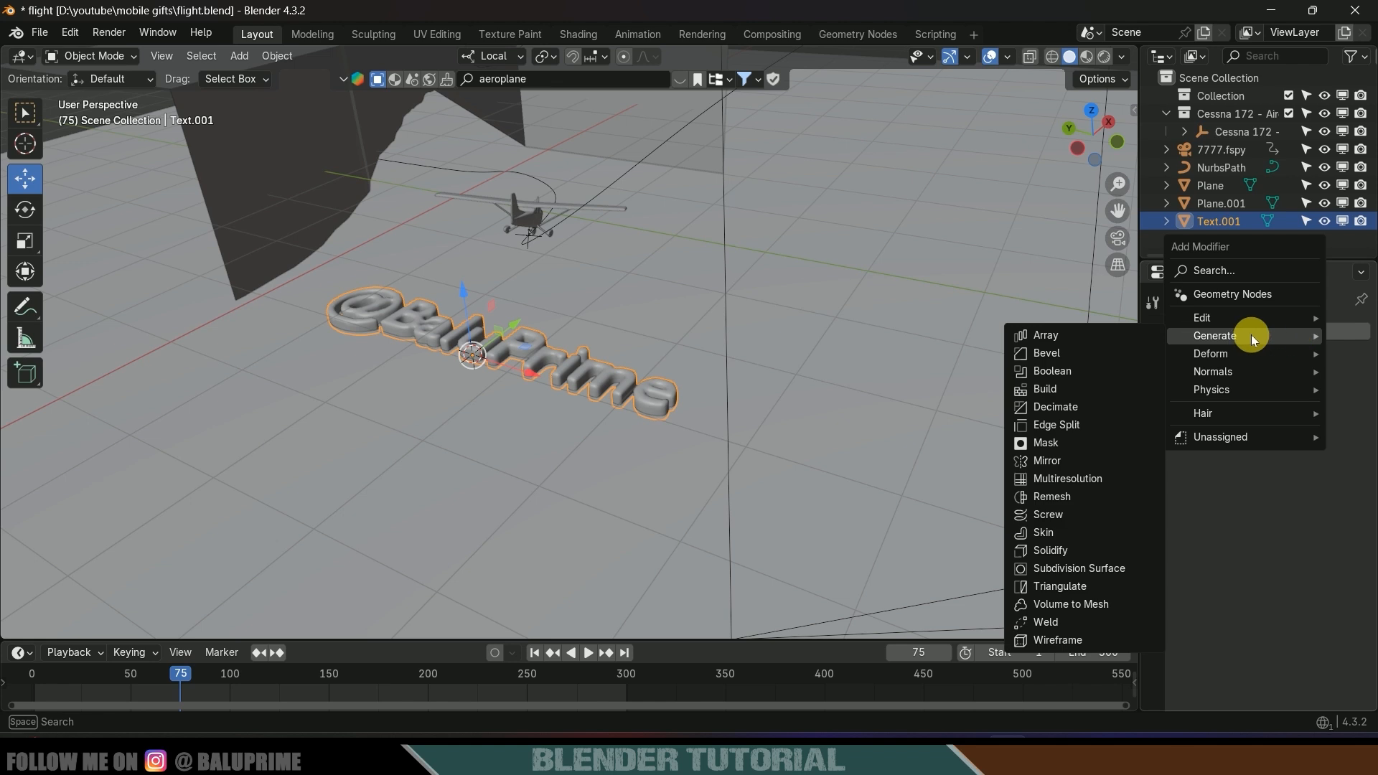
mouse_move(1182, 355)
click(1071, 406)
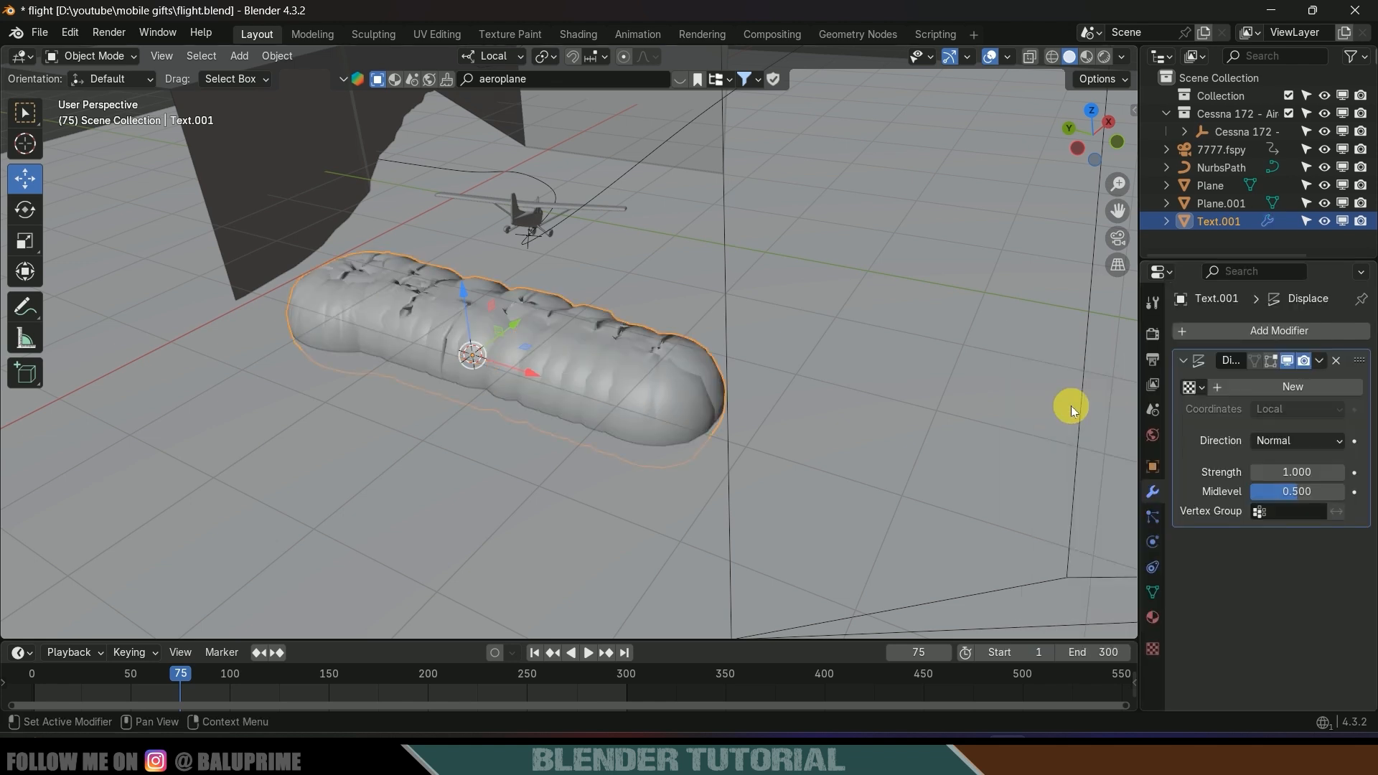
click(1152, 650)
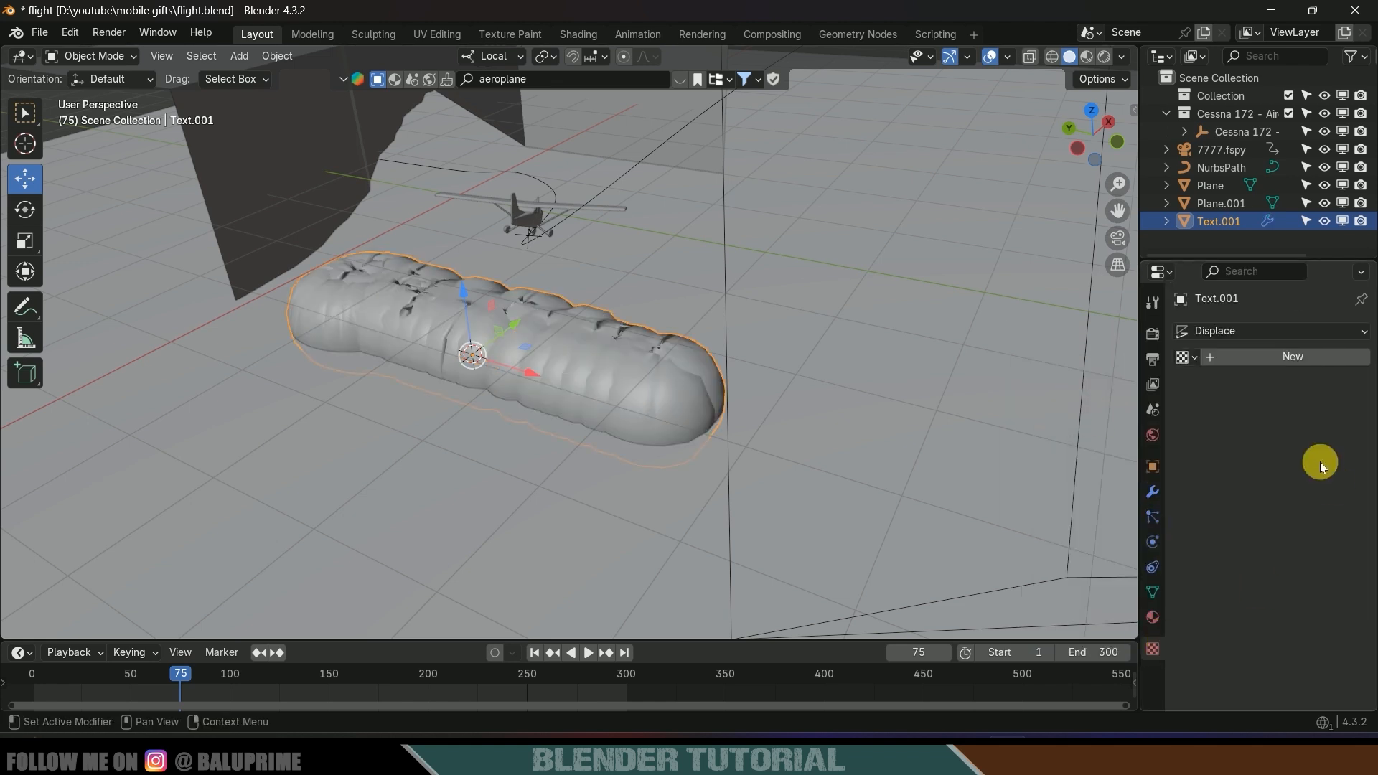
click(1287, 361)
click(1295, 383)
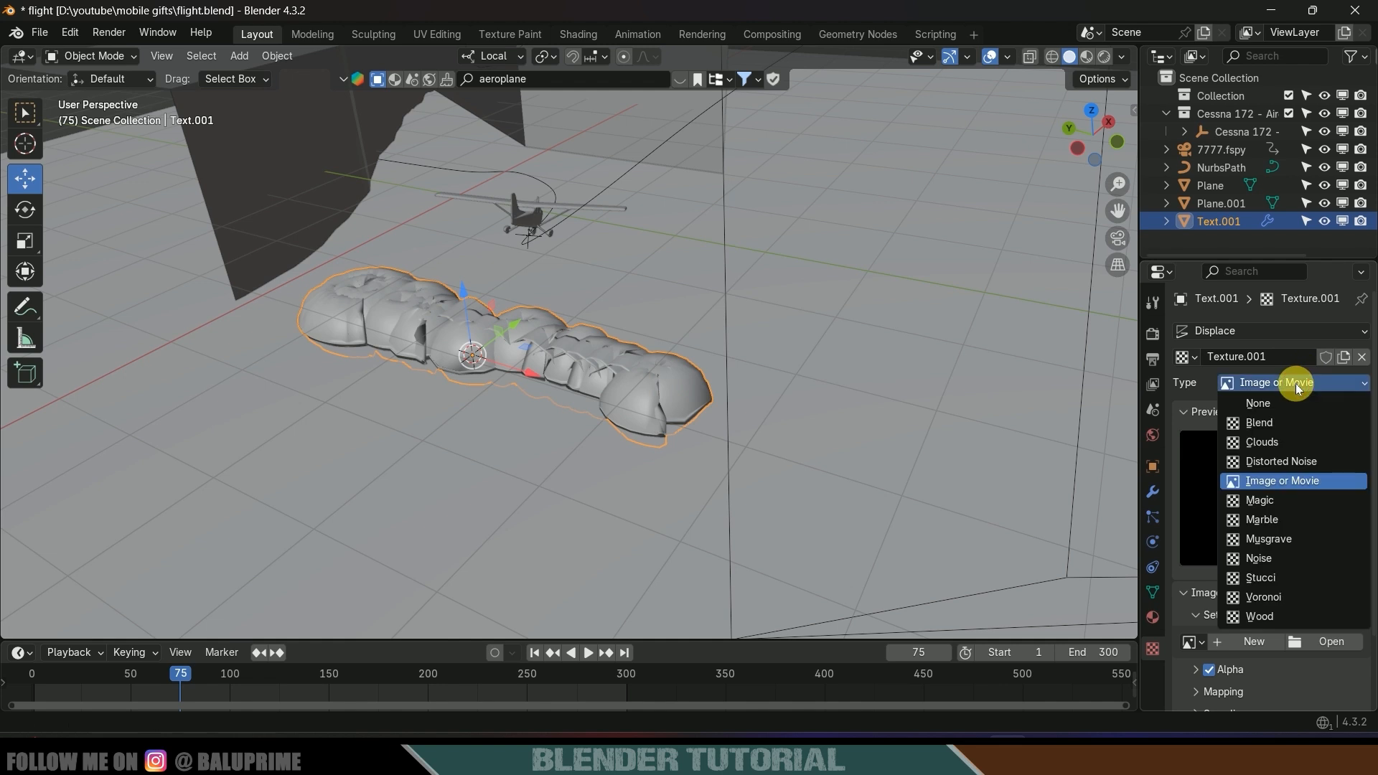
click(1269, 442)
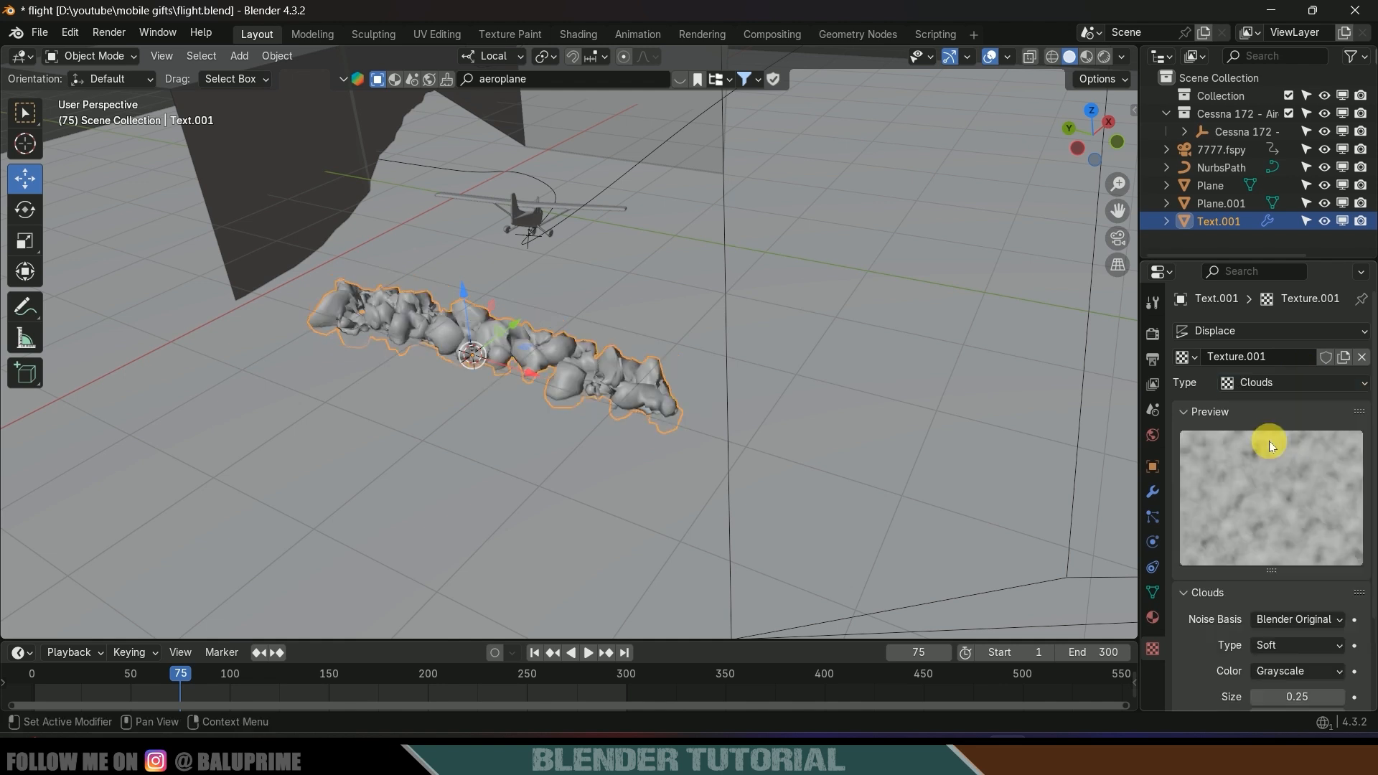
Set the Displace modifier's strength to 0.02
click(1153, 494)
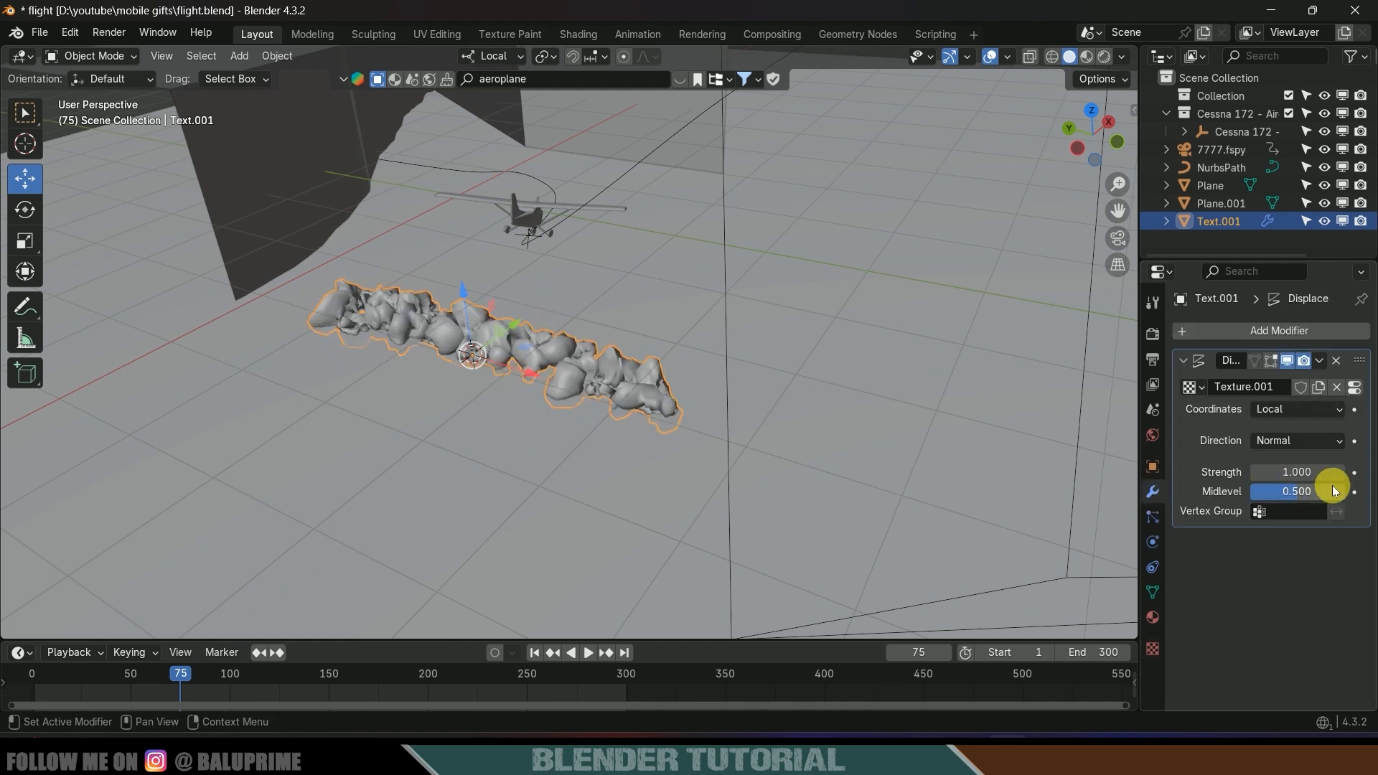
click(1311, 473)
text(.0)
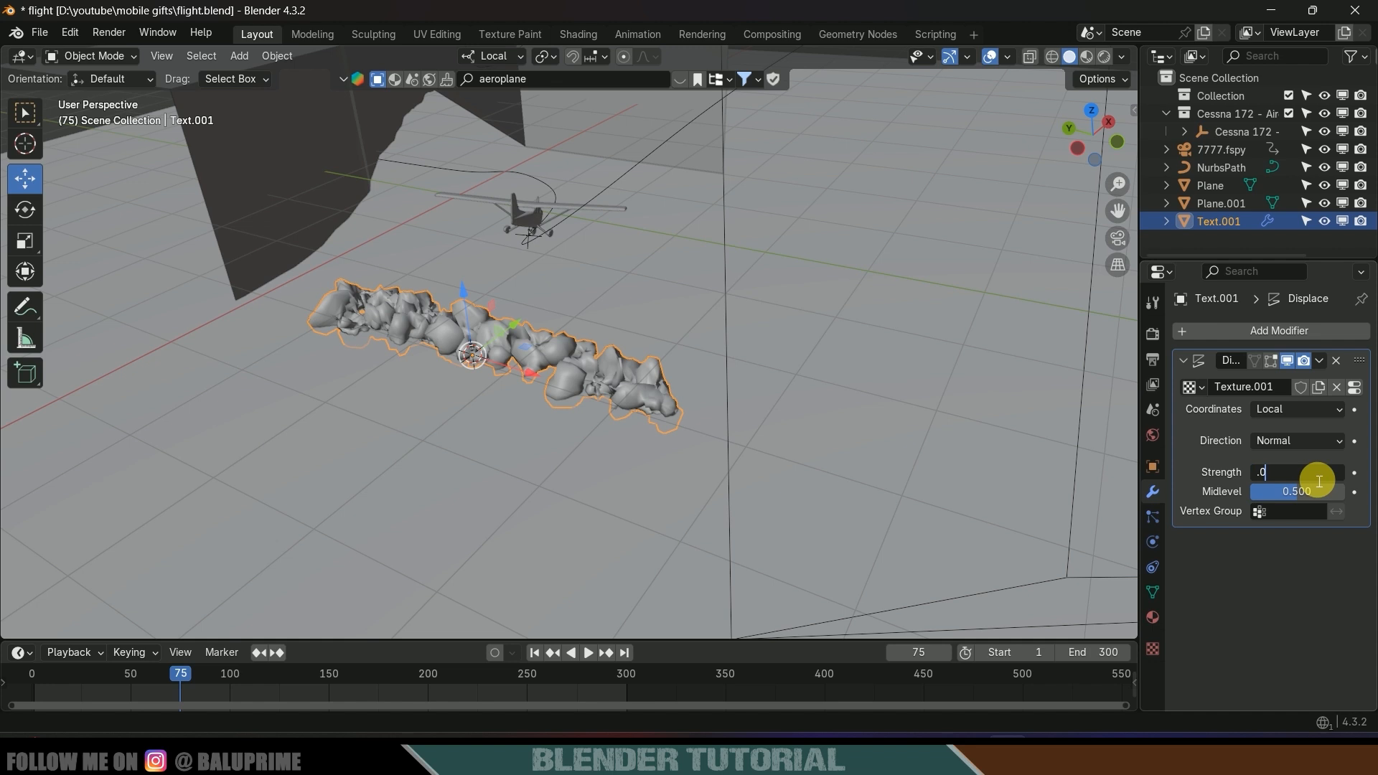
text(2)
key(Return)
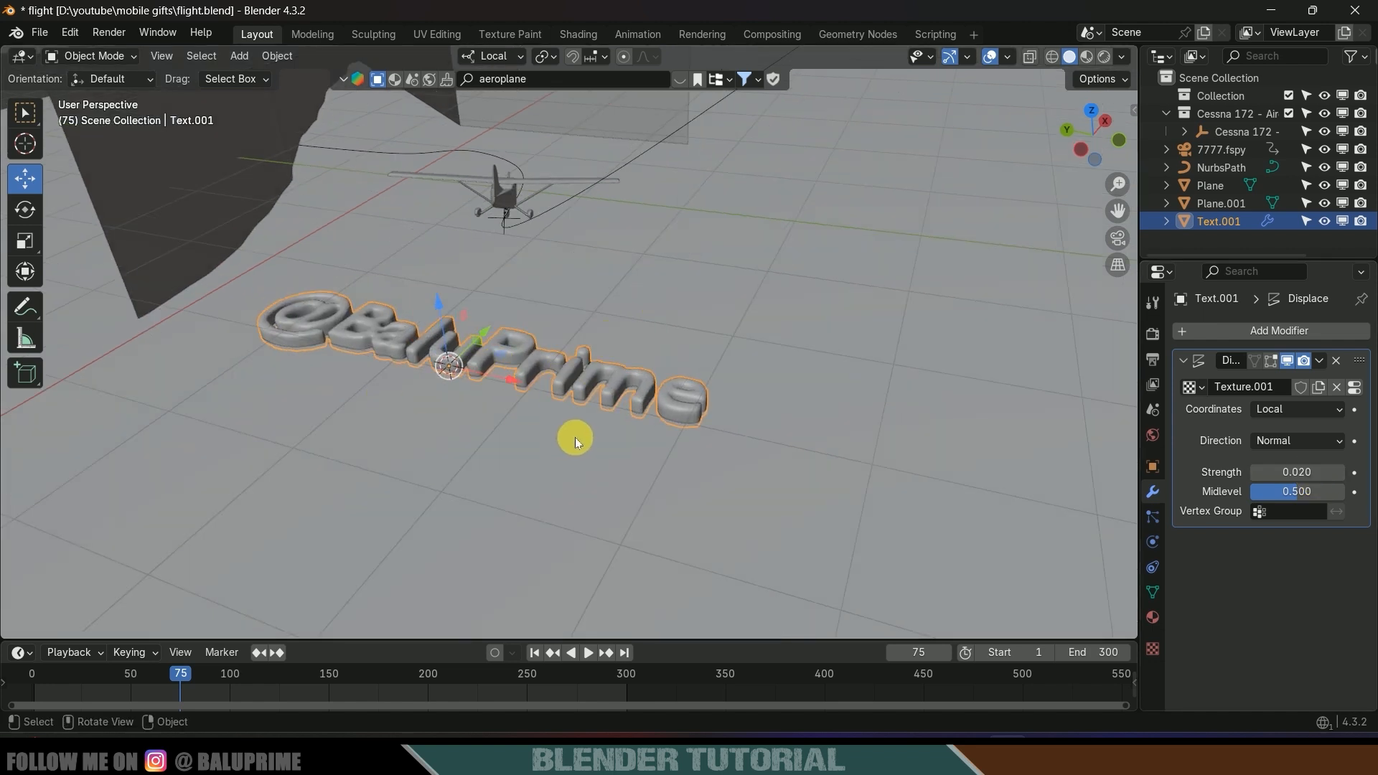
middle_drag(575, 437, 615, 412)
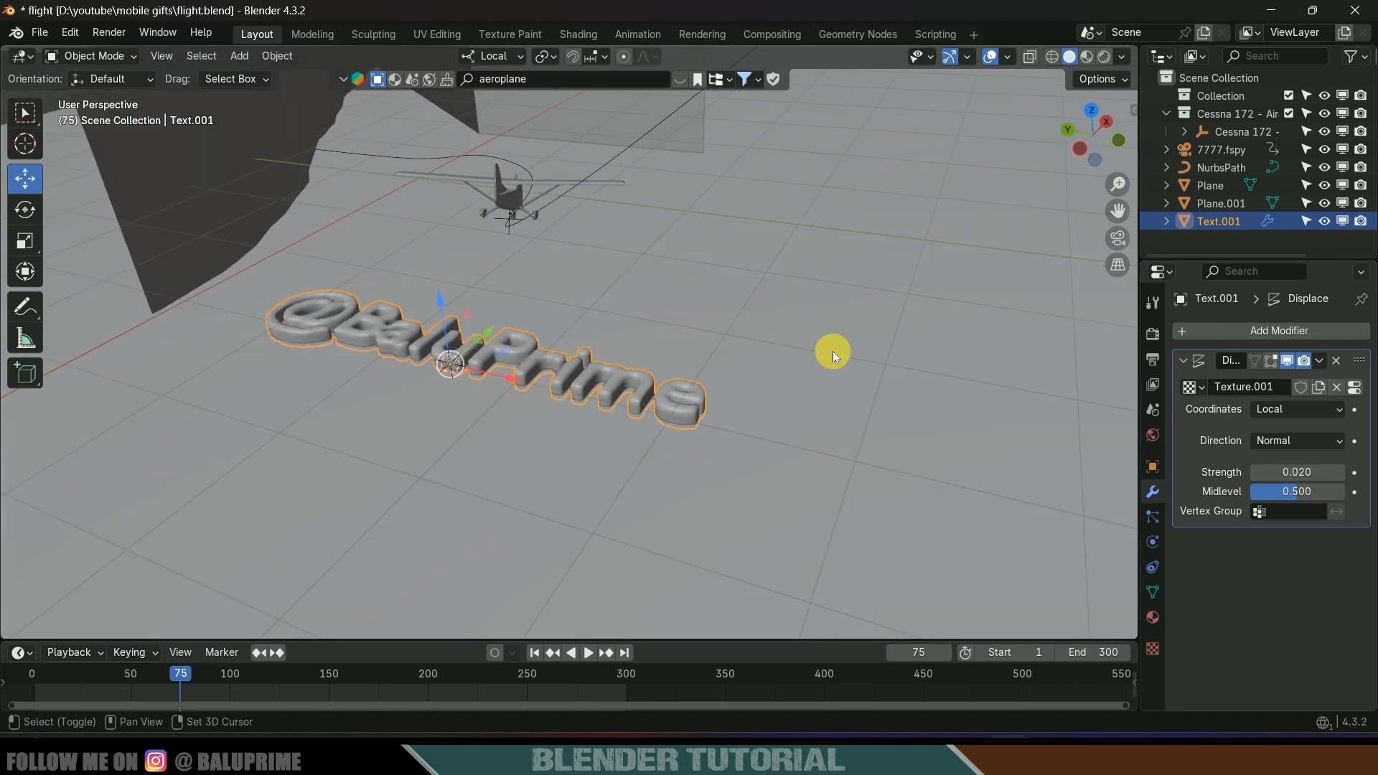
Snap the 3D cursor to the text mesh and add an Arrows empty there
key(shift+s)
click(812, 452)
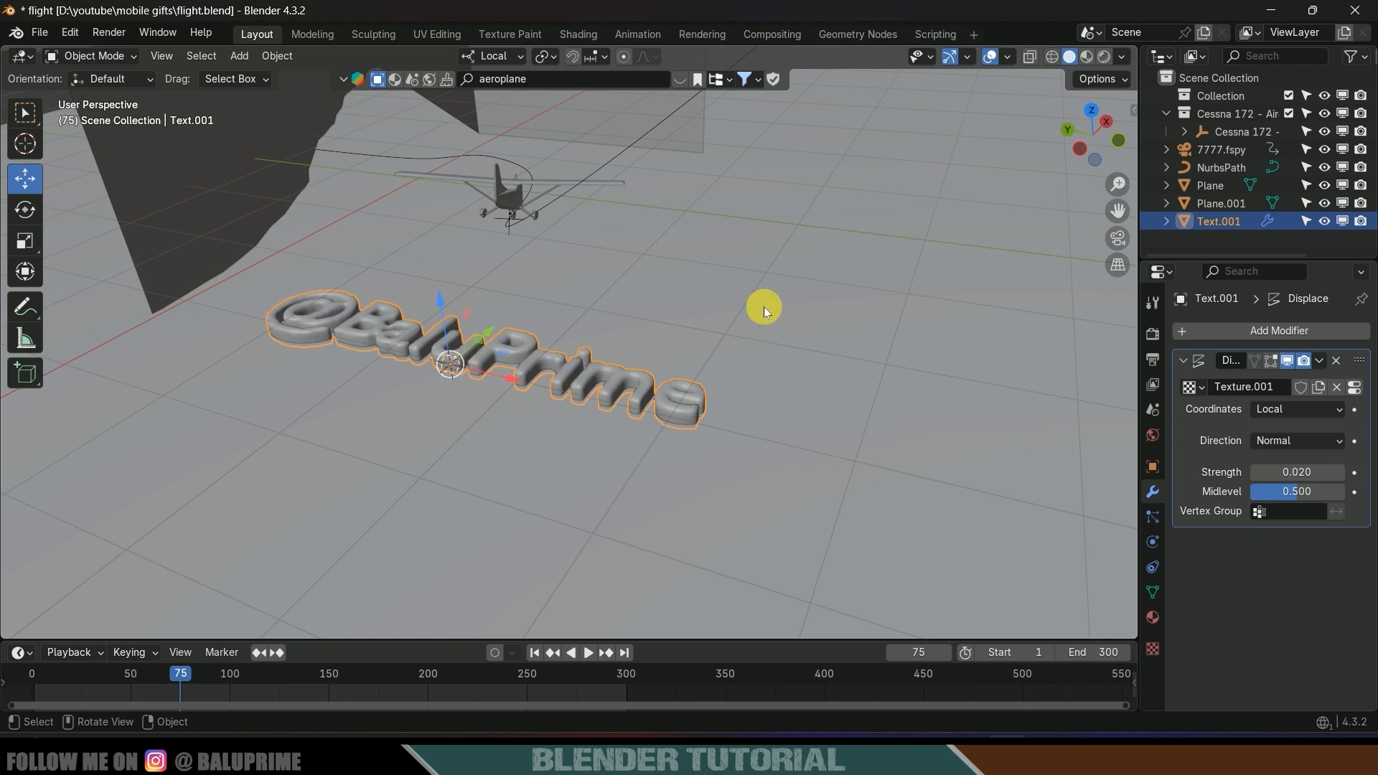
key(shift+a)
mouse_move(705, 411)
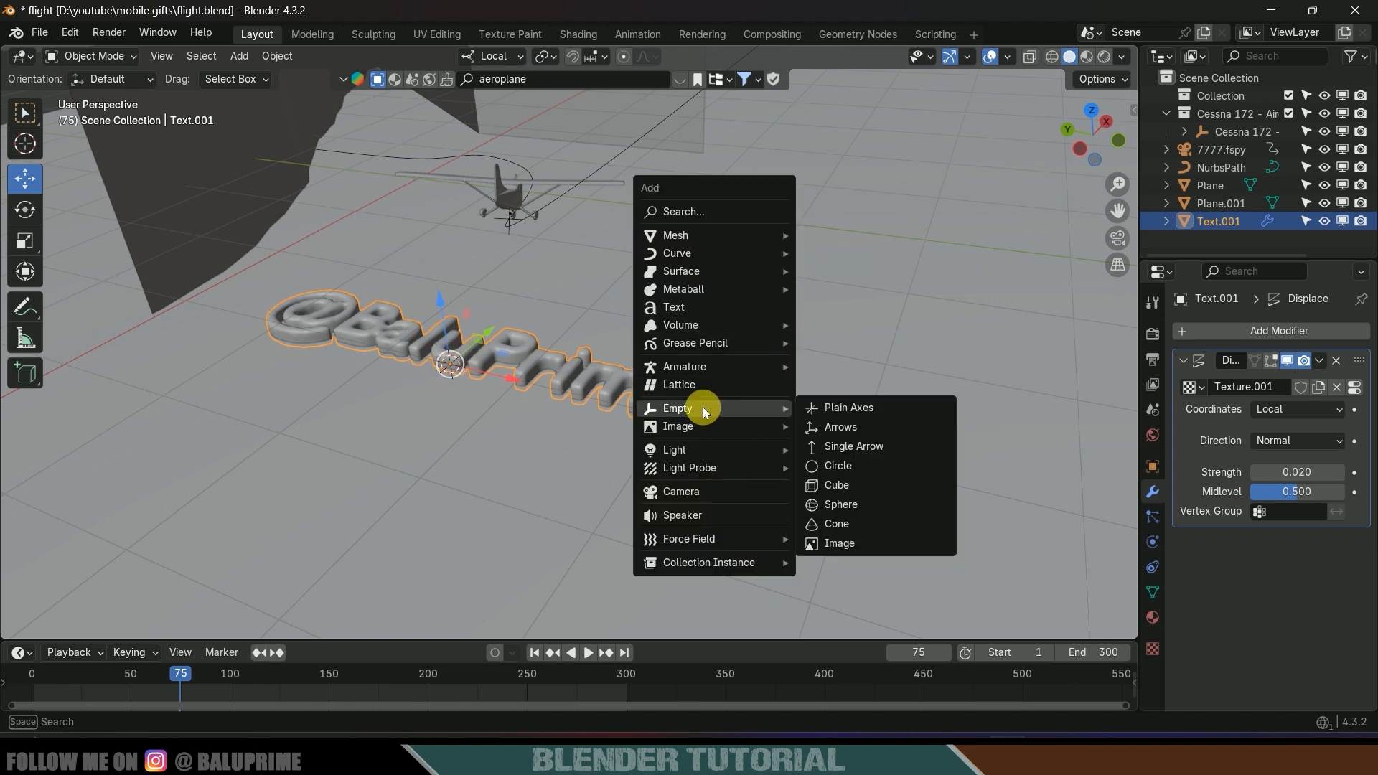
click(838, 426)
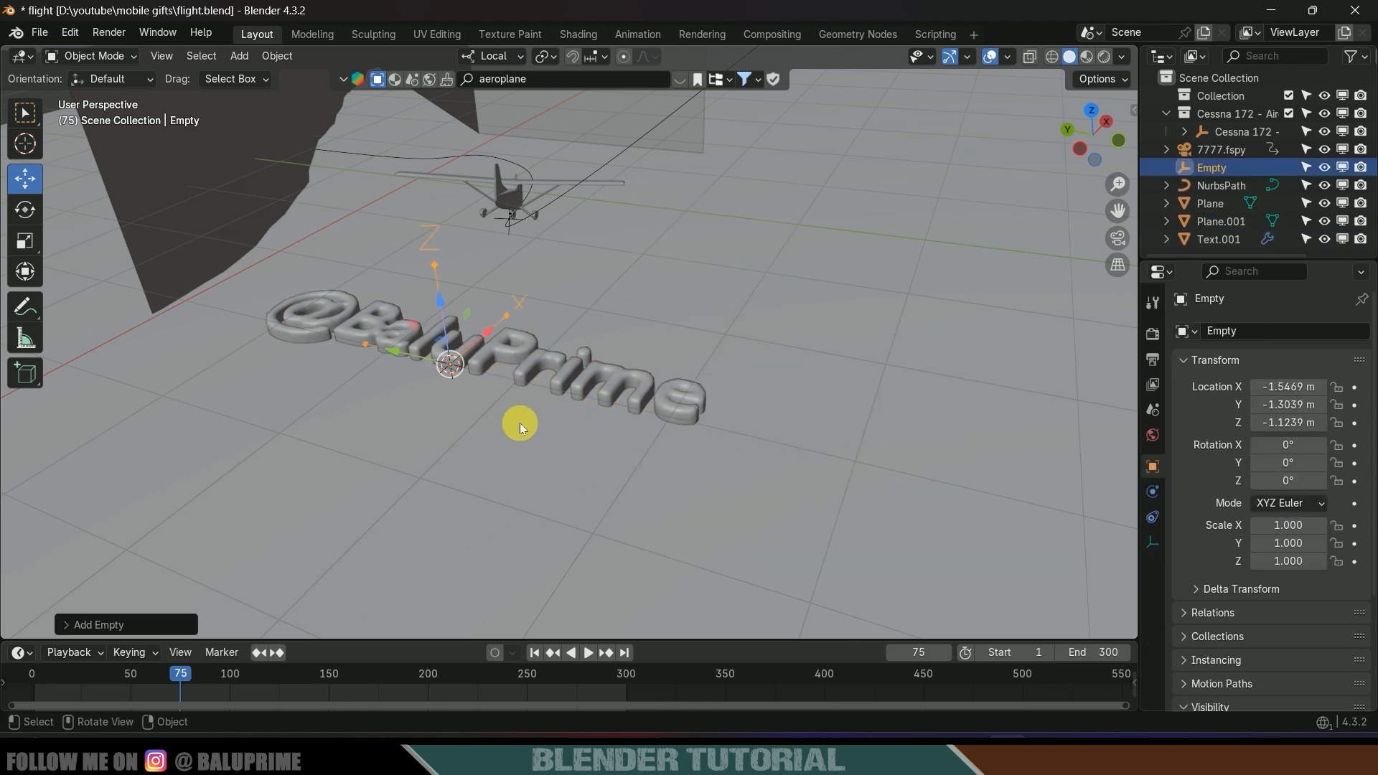
Scale the Arrows empty up to about 1.235
key(s)
click(545, 423)
middle_drag(545, 423, 506, 385)
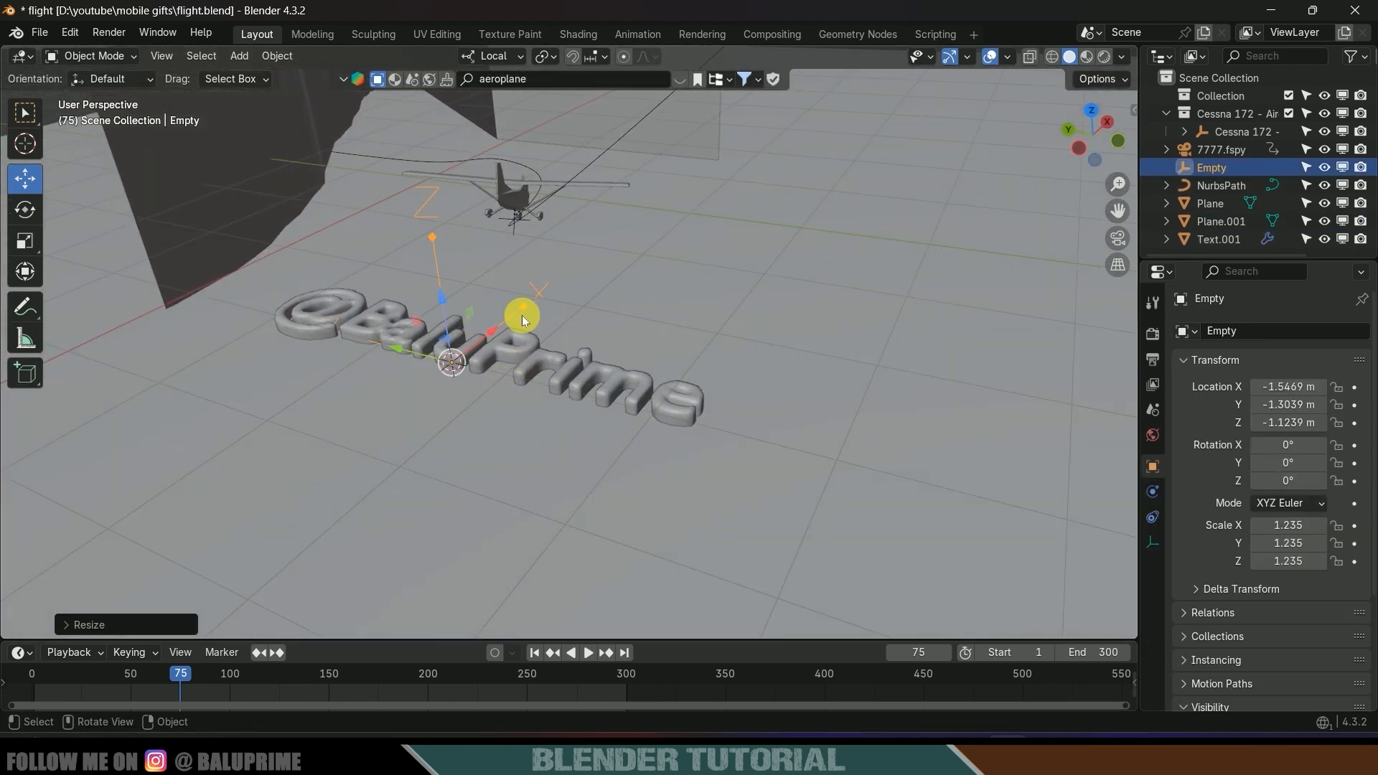
middle_drag(522, 316, 431, 253)
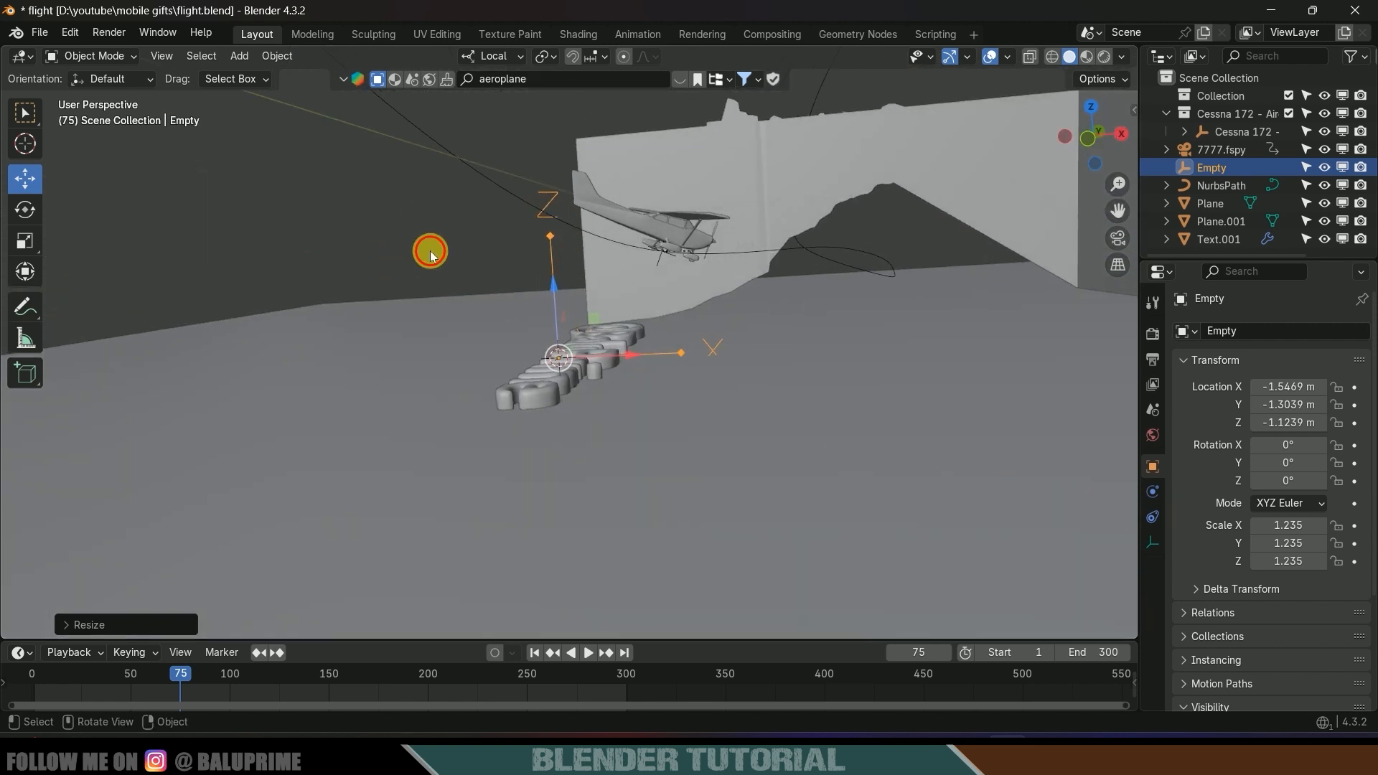
Keyframe the empty's Z rotation at 0° on frame 1 and at 800° on frame 300
click(535, 652)
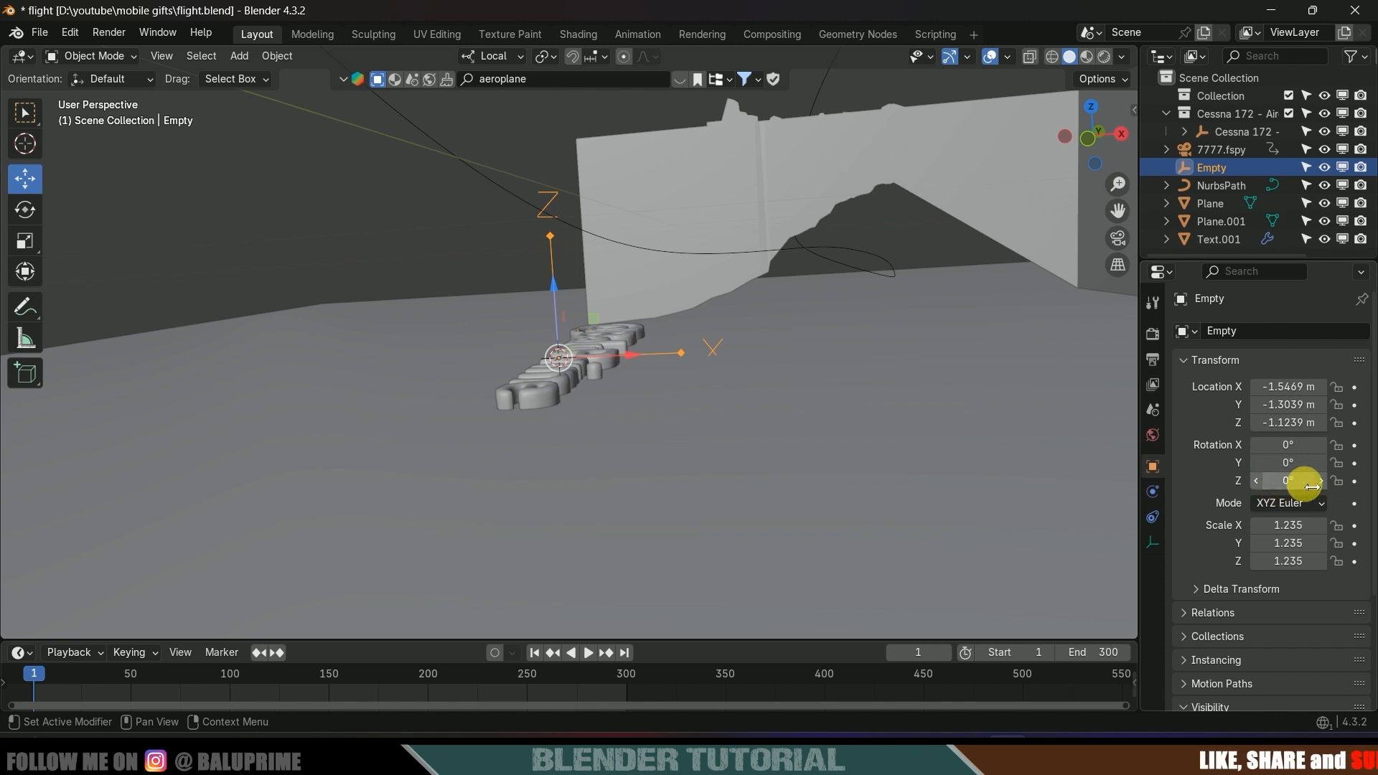
key(i)
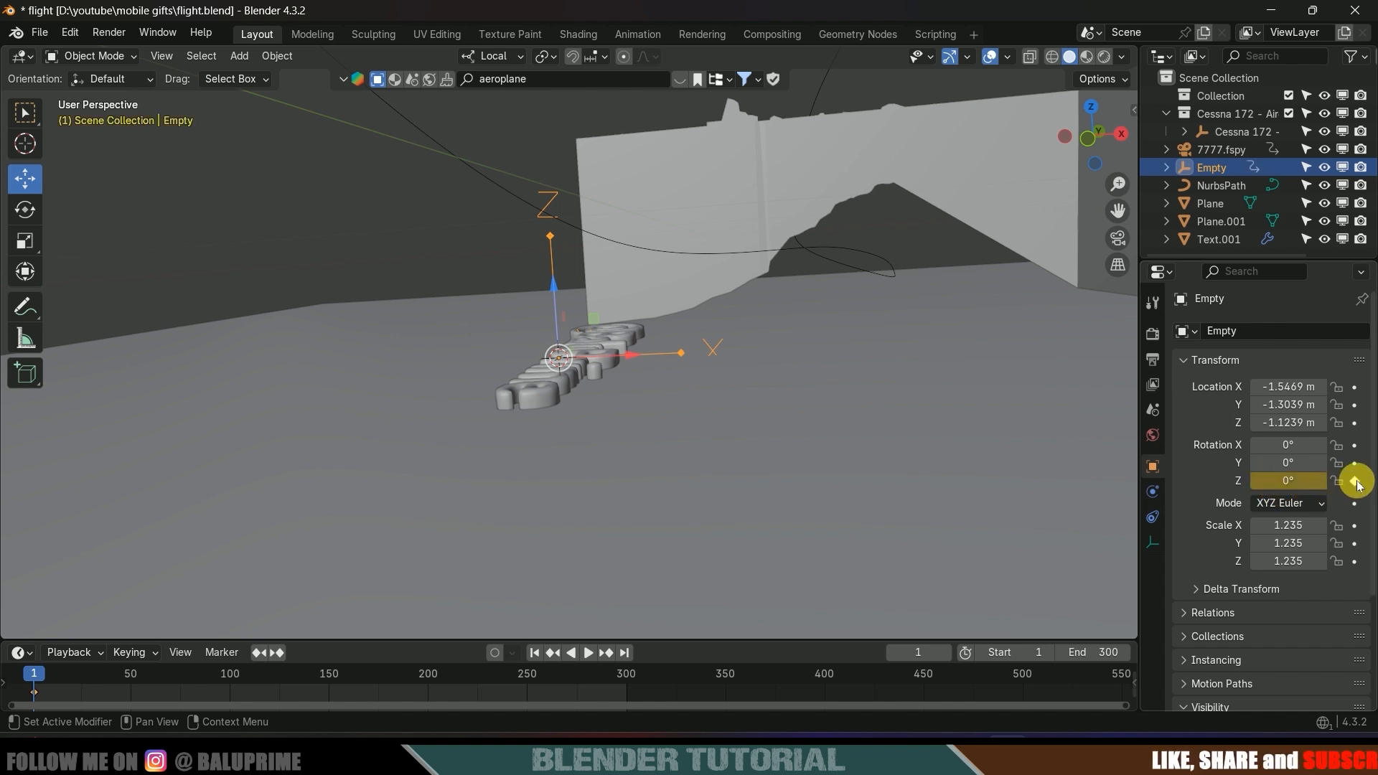
click(625, 651)
click(1293, 481)
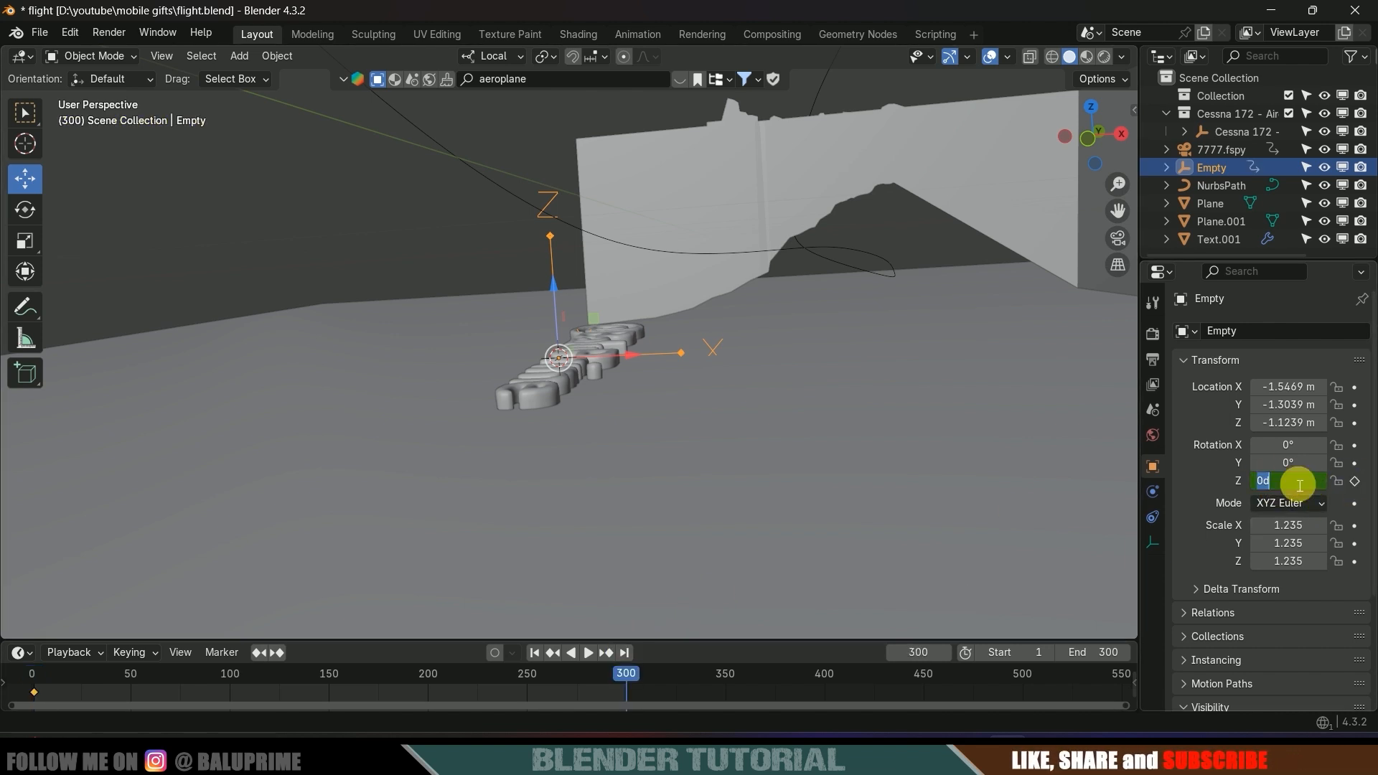
text(800)
key(Return)
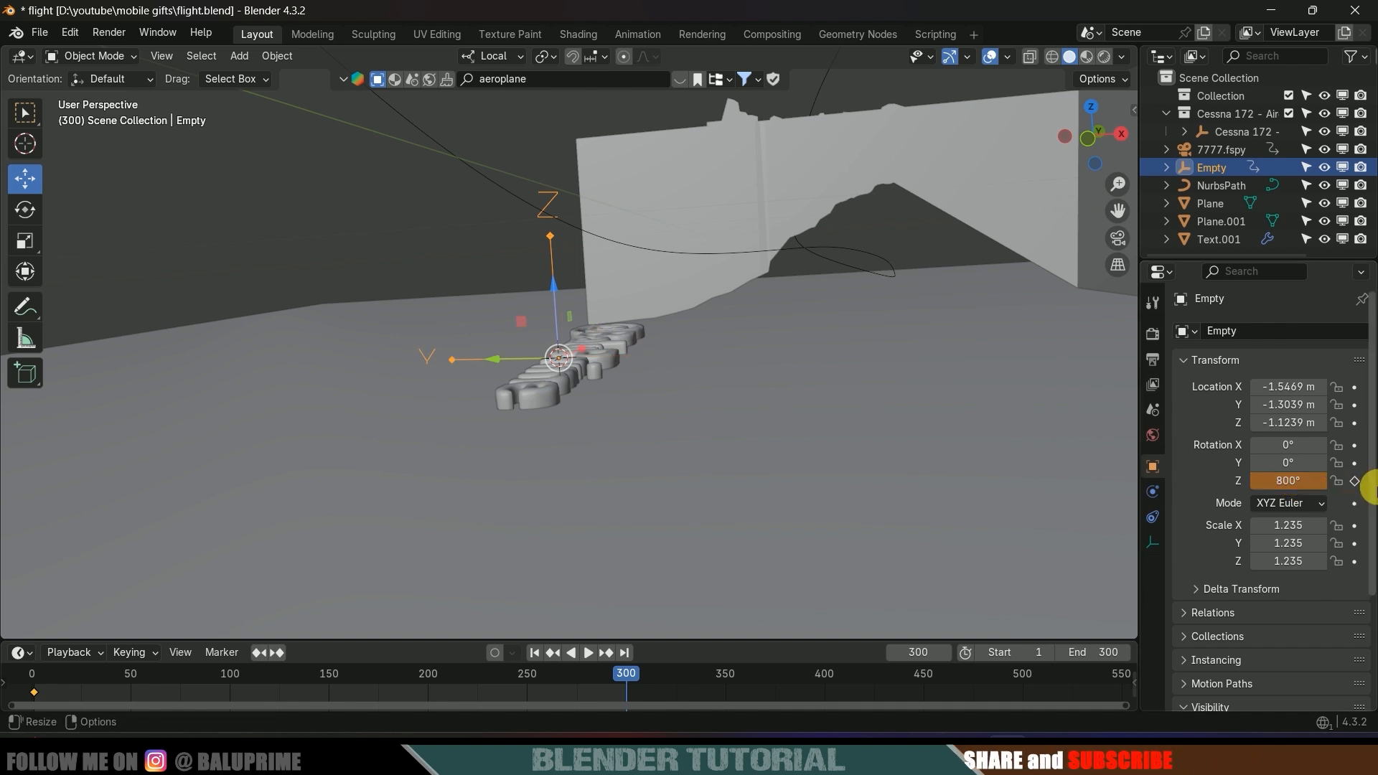
click(1356, 481)
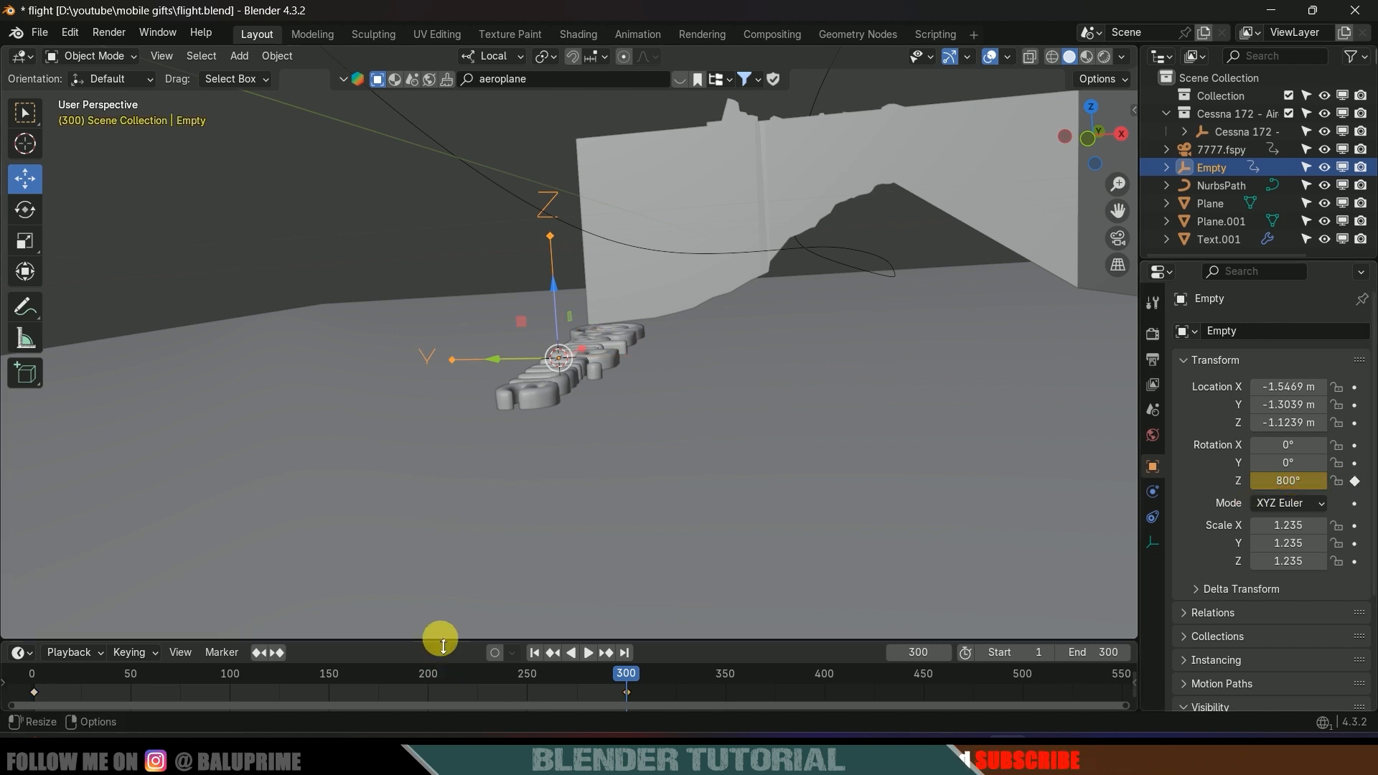
Set the interpolation of both empty rotation keyframes to Linear and play back the spin
drag(443, 641, 445, 617)
key(space)
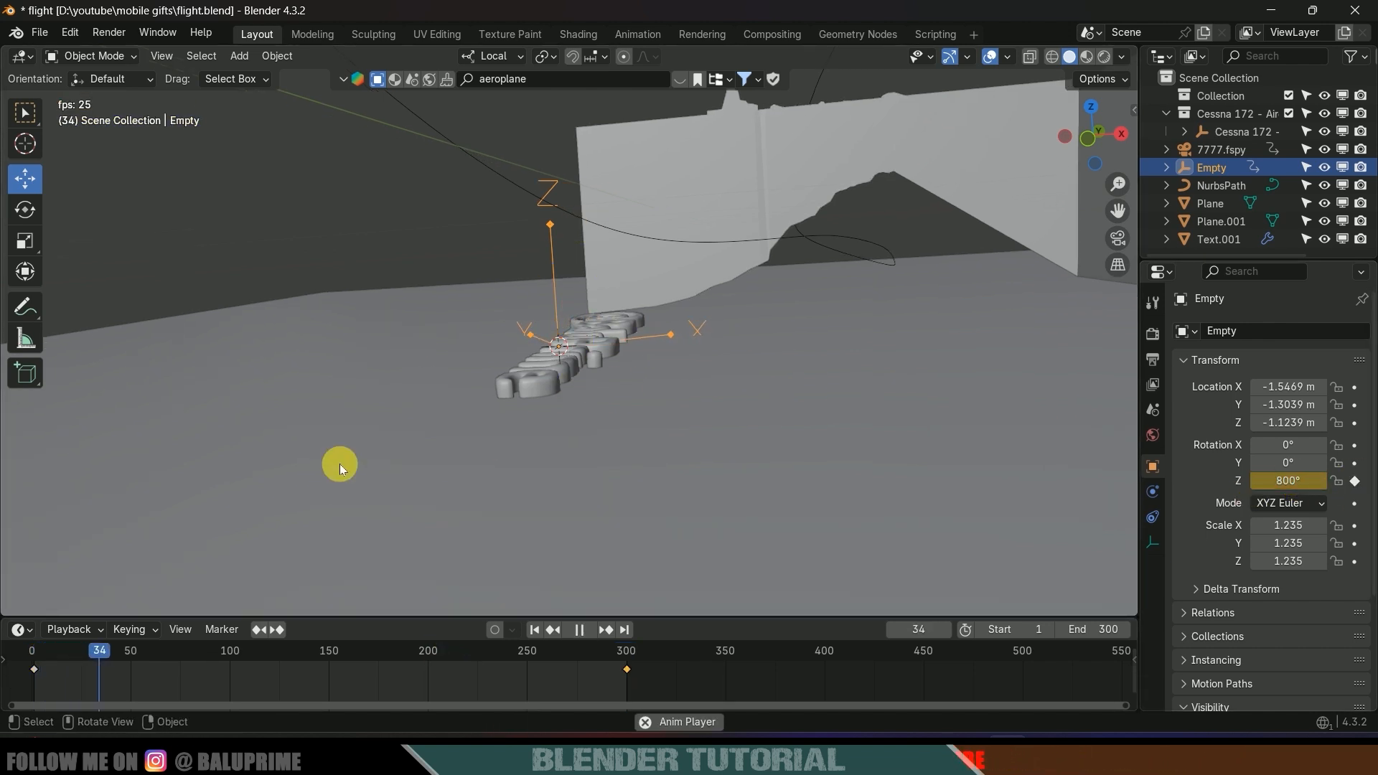
key(space)
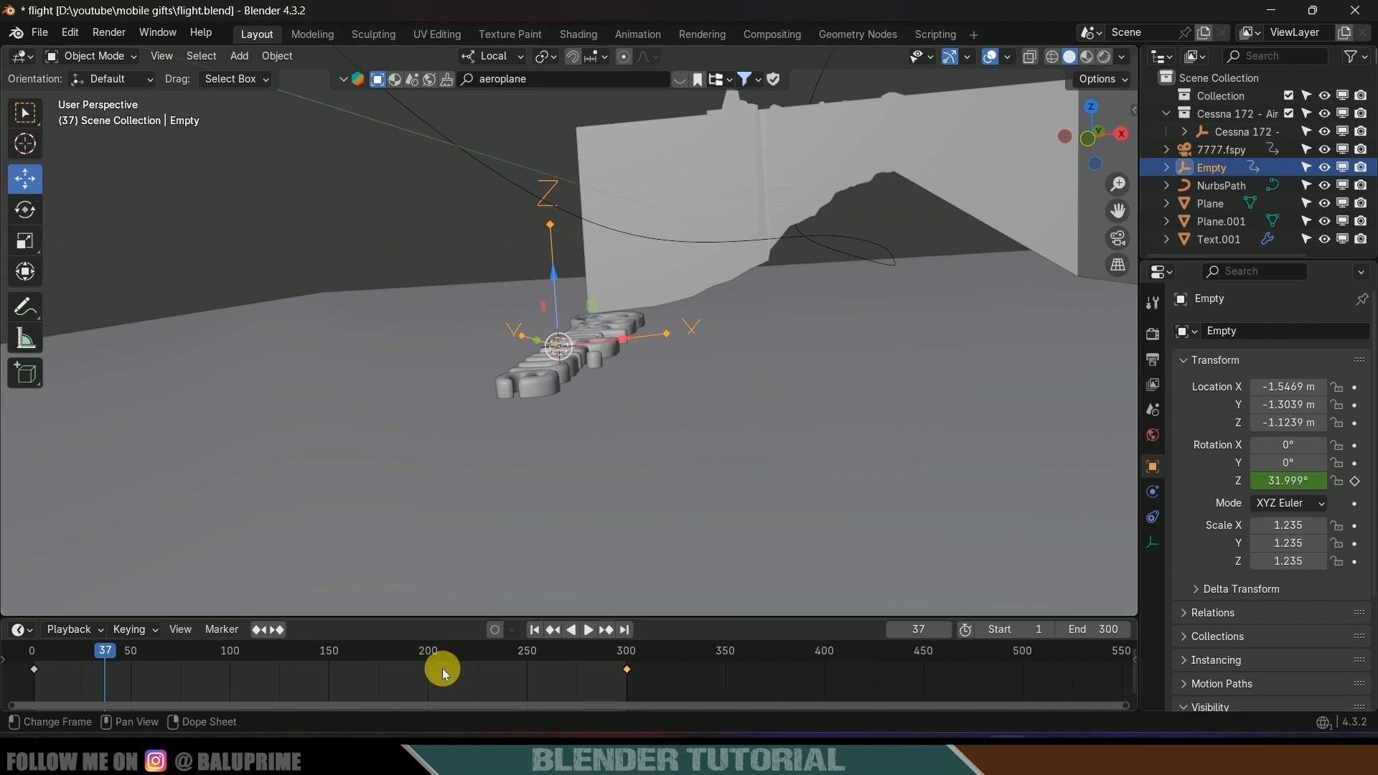
drag(716, 675, 22, 644)
key(t)
click(204, 616)
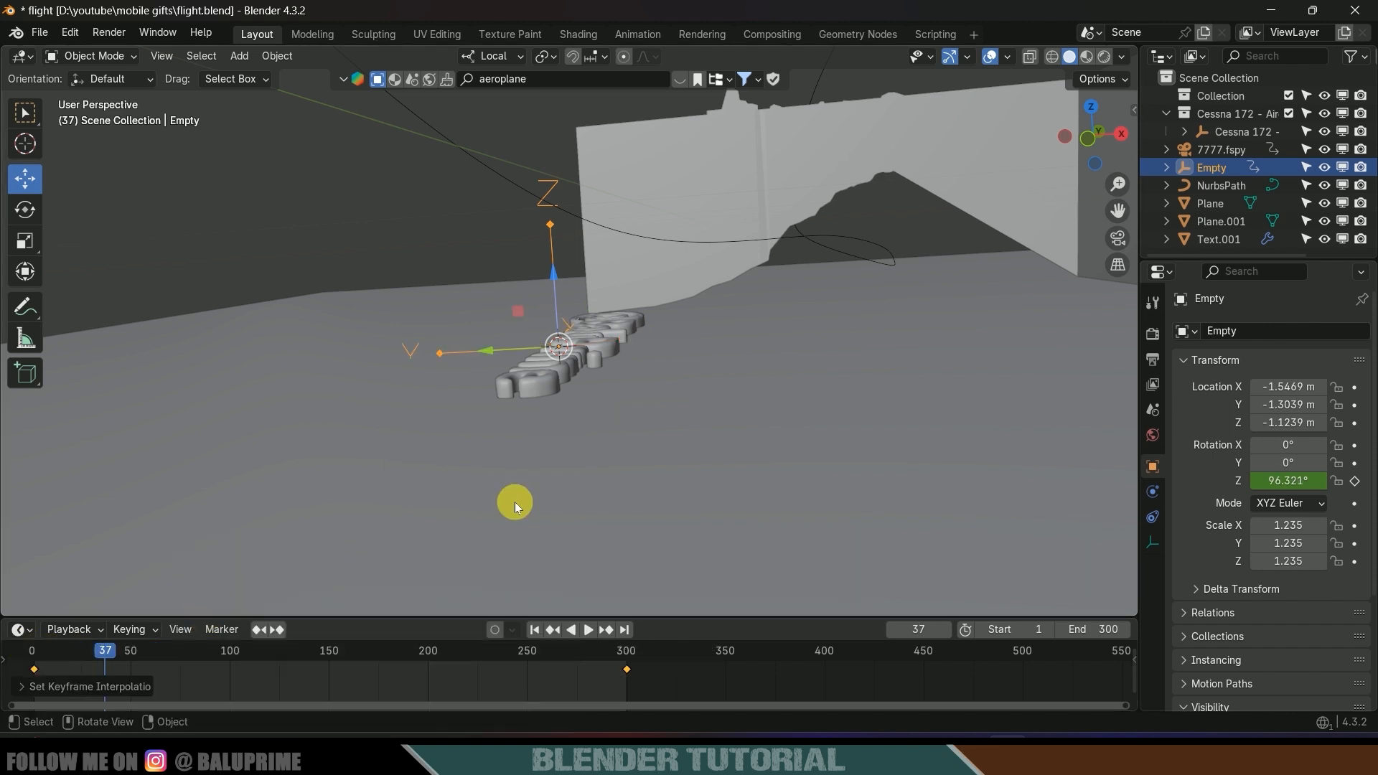
key(space)
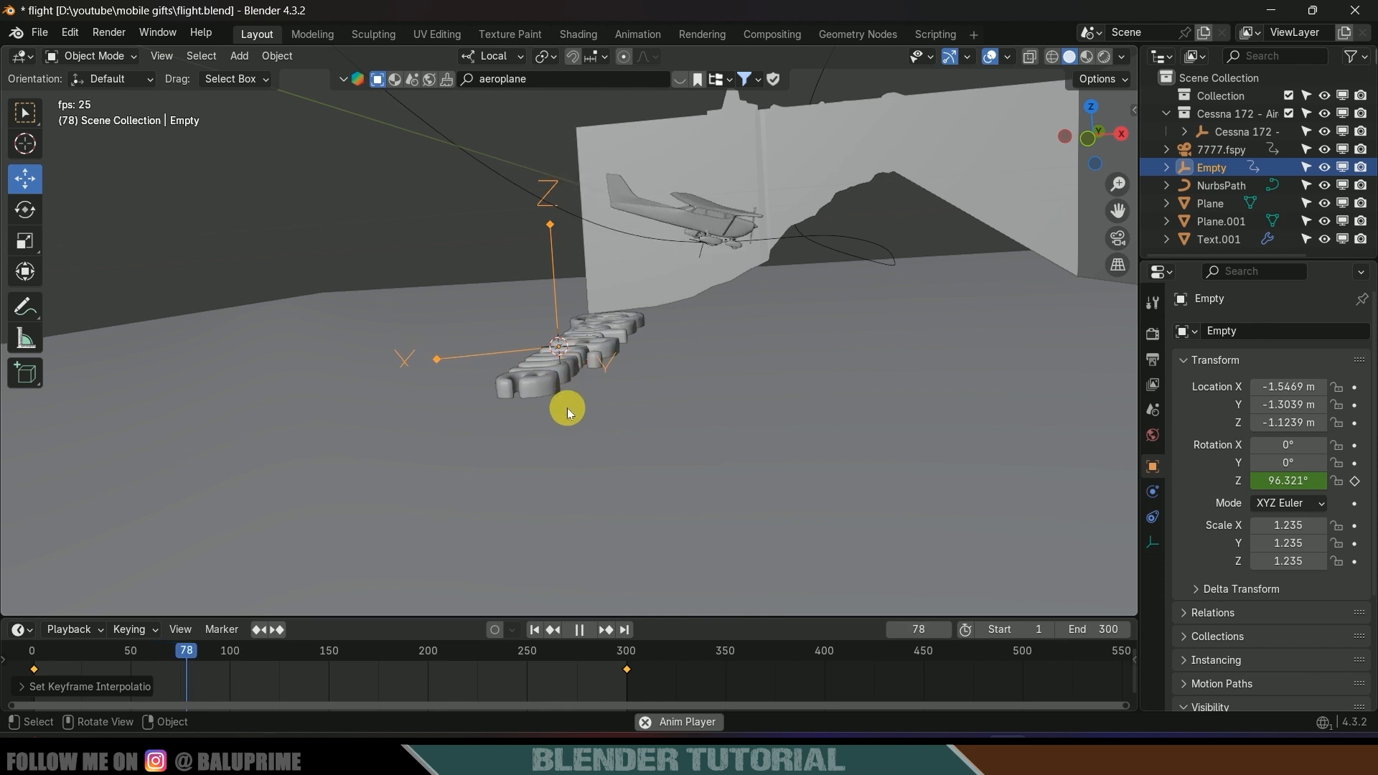
key(space)
Set the text's Displace modifier coordinates to Object with the empty as the object, and preview the animated displacement
middle_drag(567, 408, 644, 494)
click(605, 389)
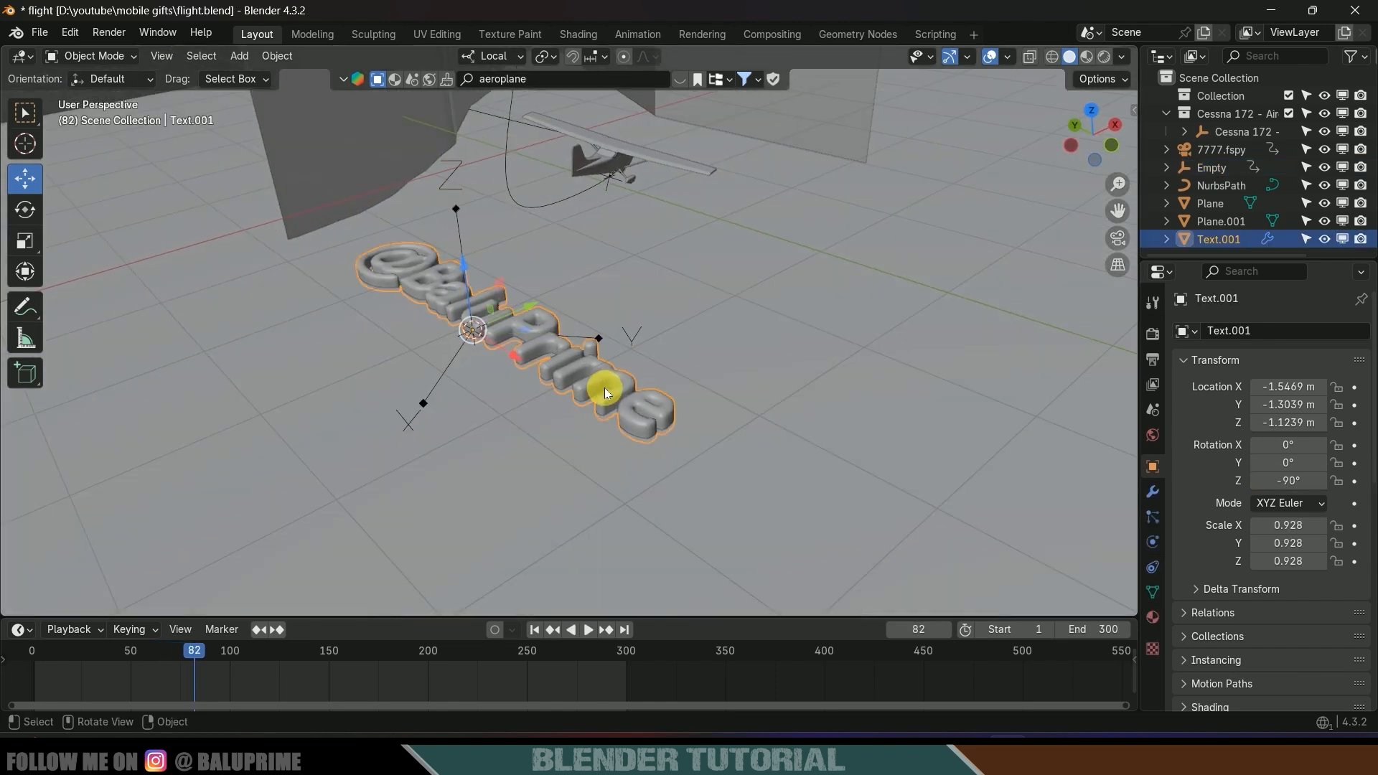
click(1156, 495)
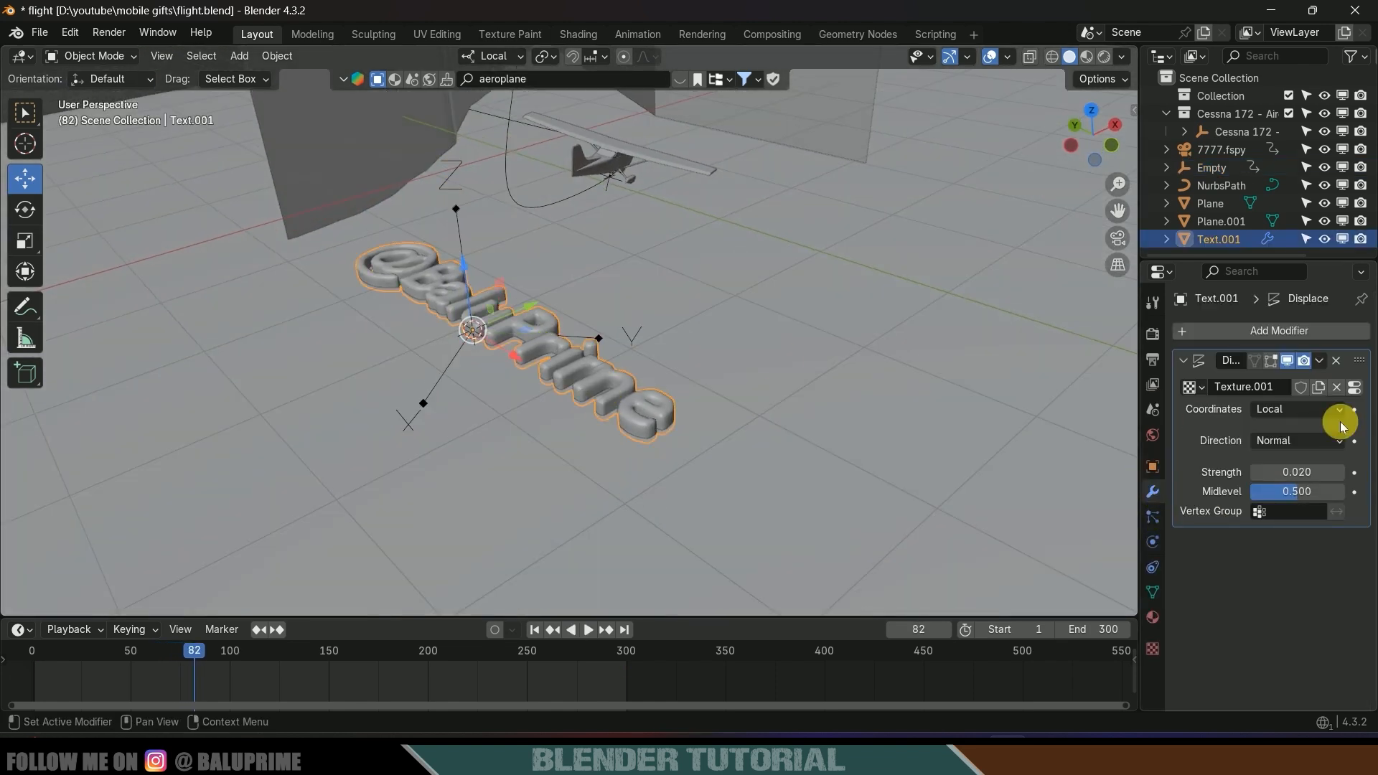
click(1308, 410)
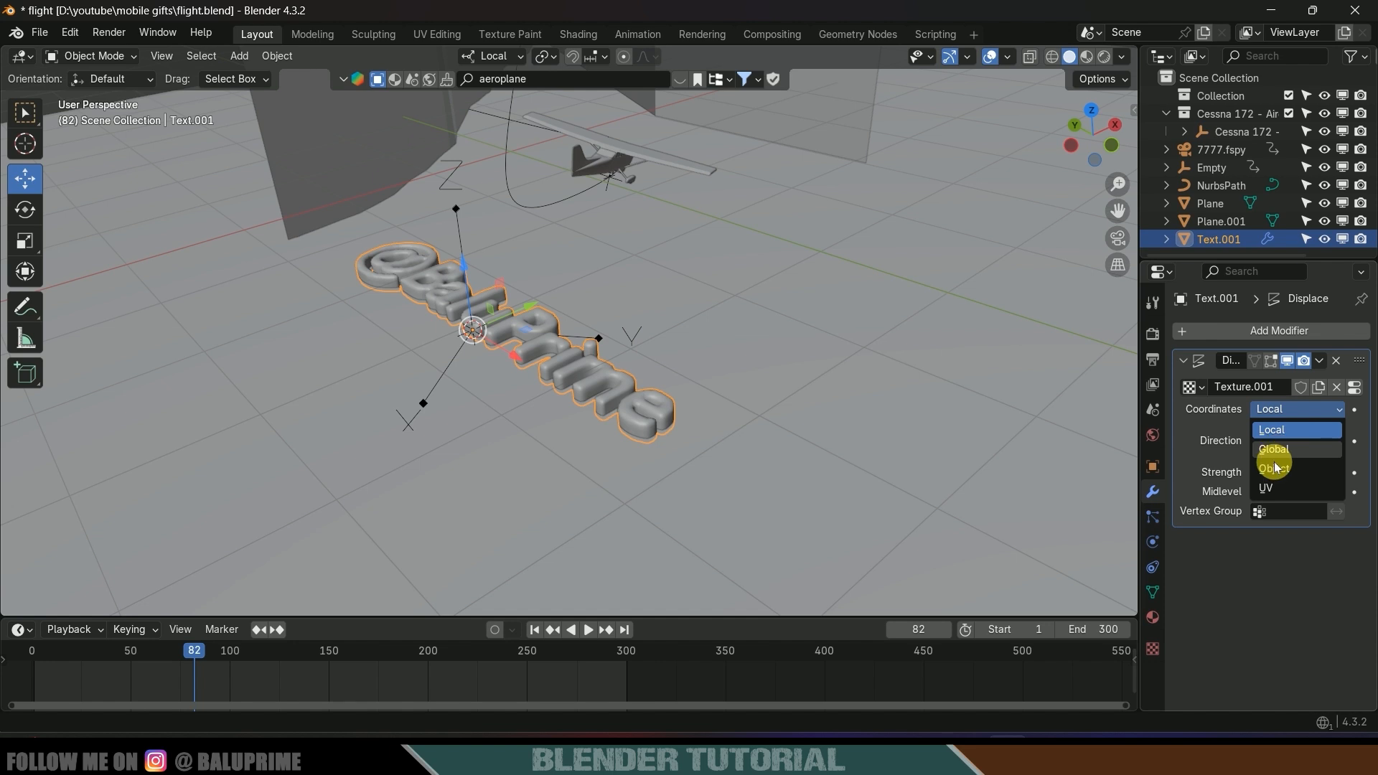
click(1276, 468)
click(1336, 429)
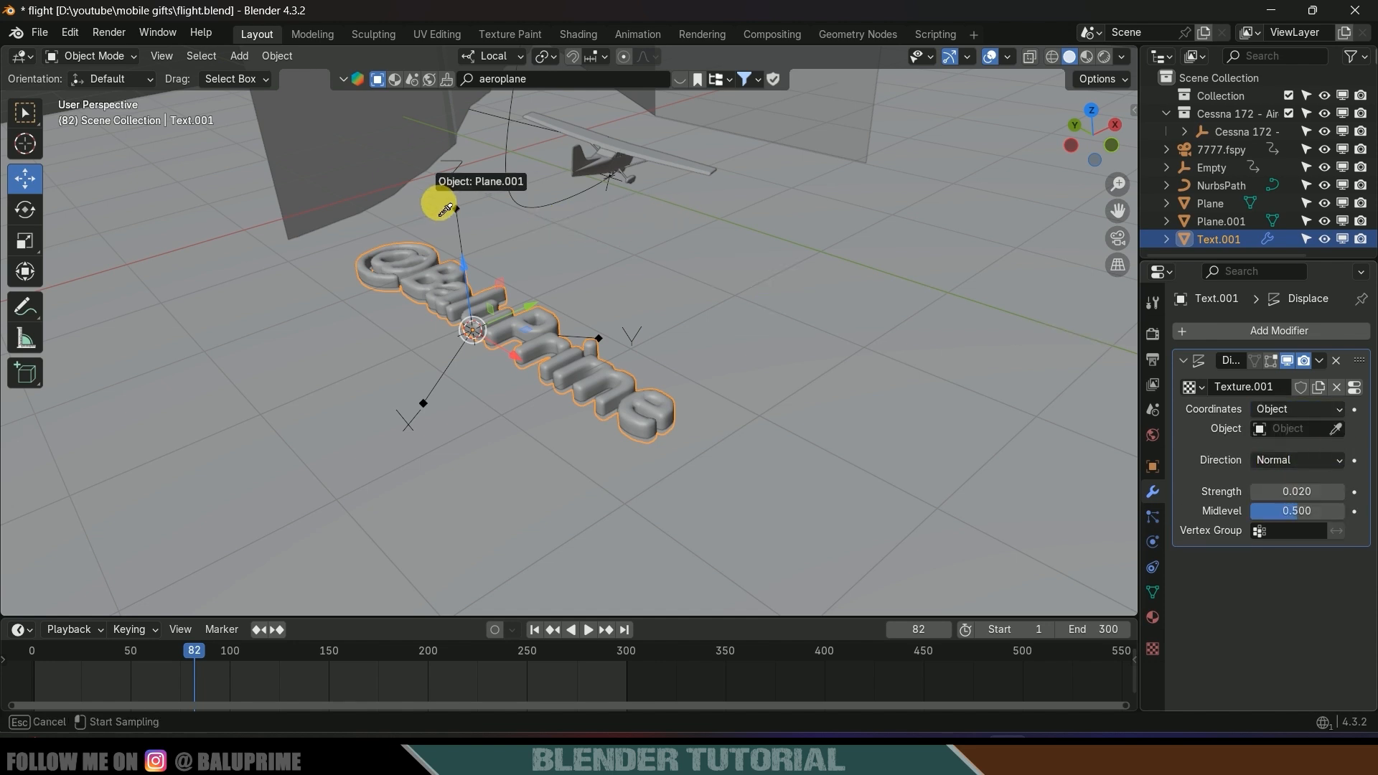
click(457, 210)
key(space)
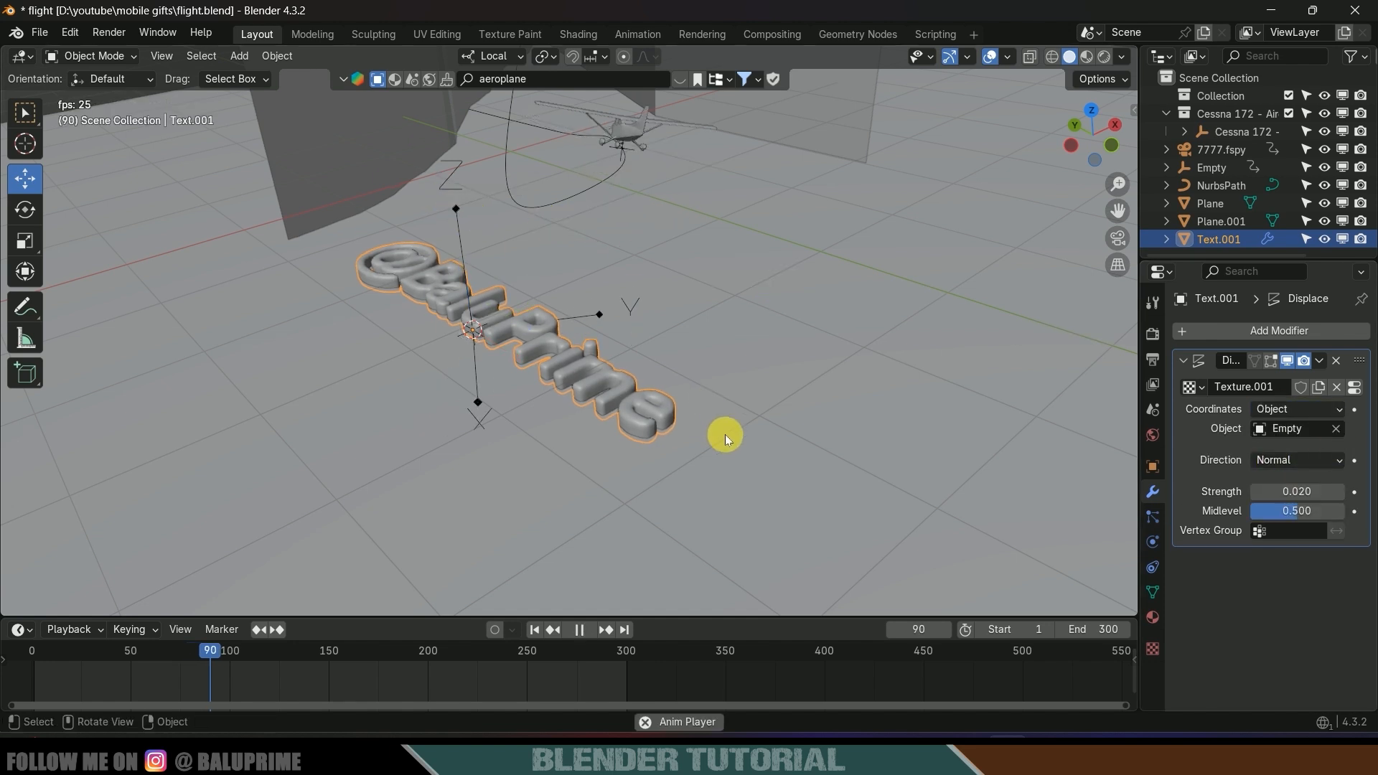
scroll(710, 442, up, 2)
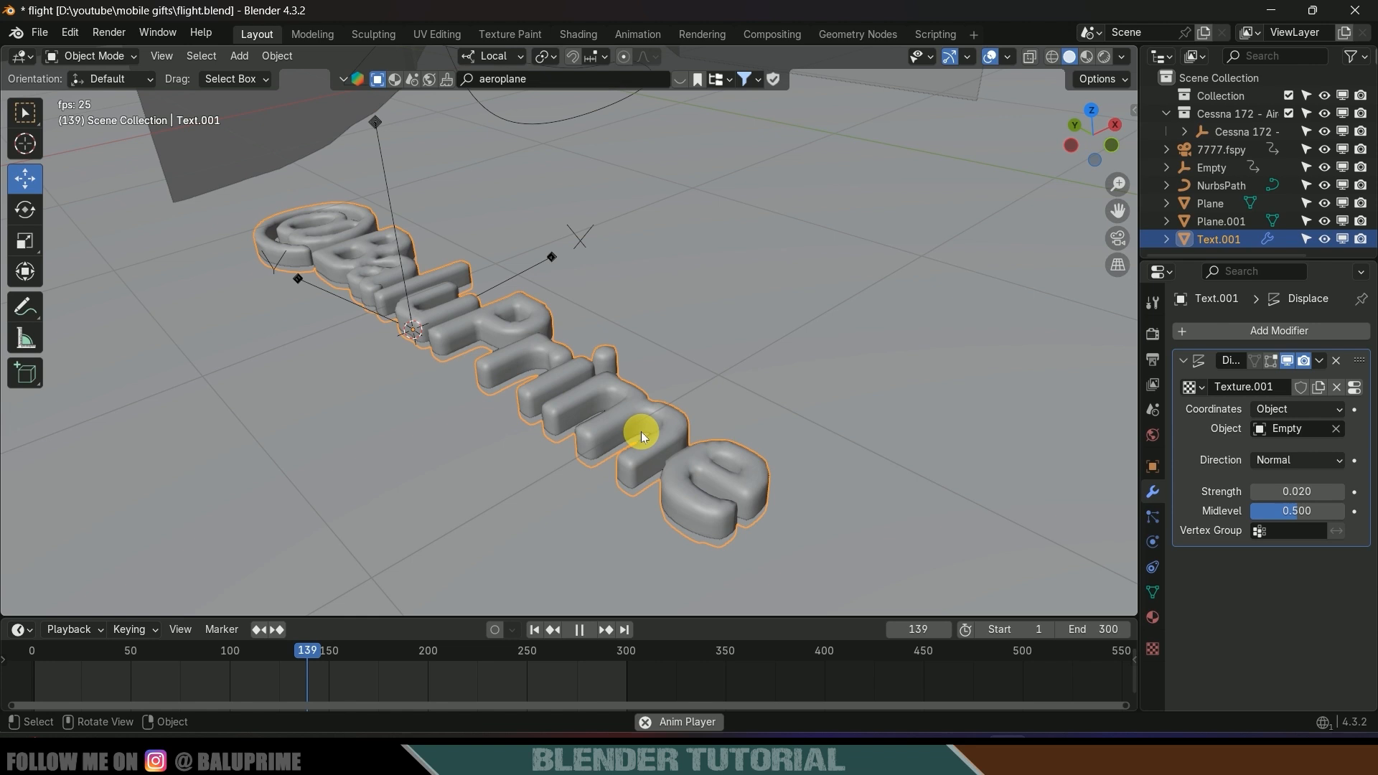
key(space)
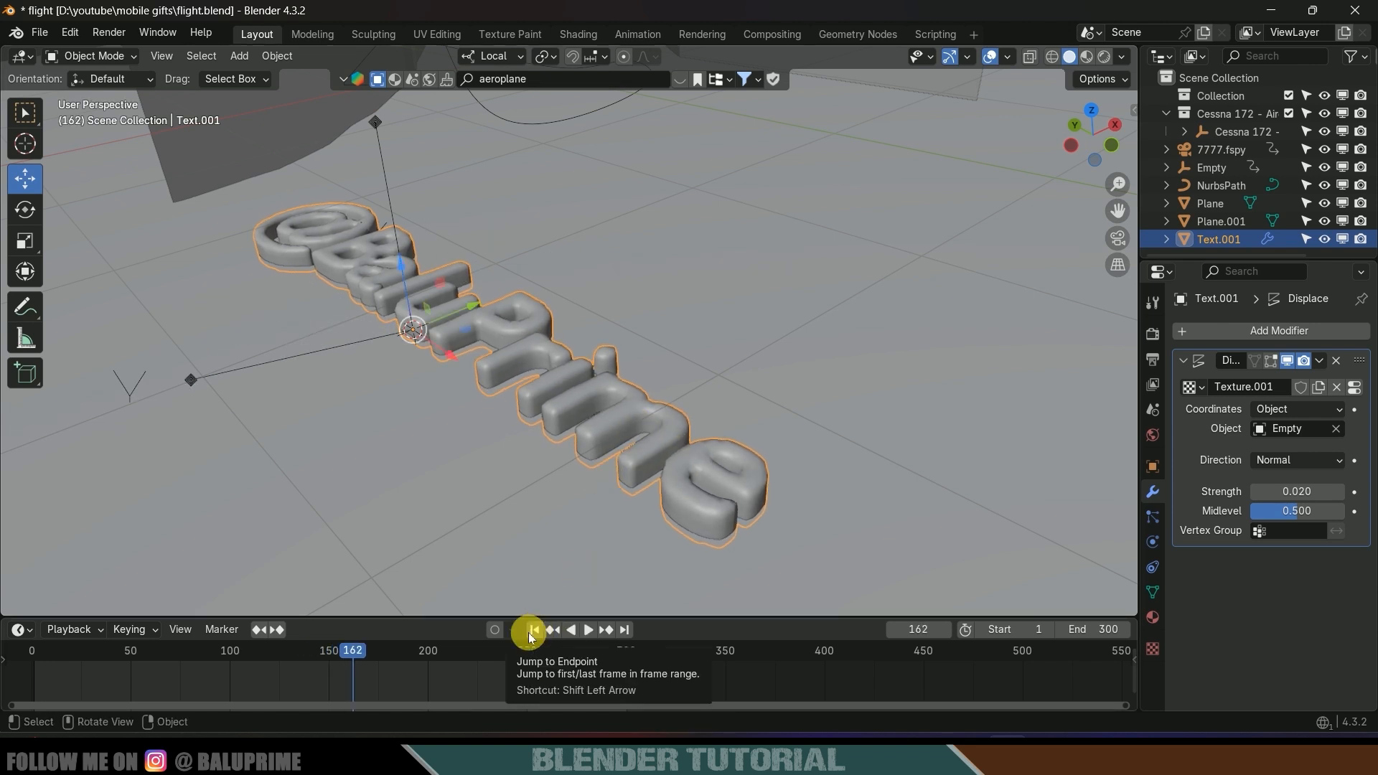
Set the text's Displace strength to 0.03 and preview the animation
click(1299, 499)
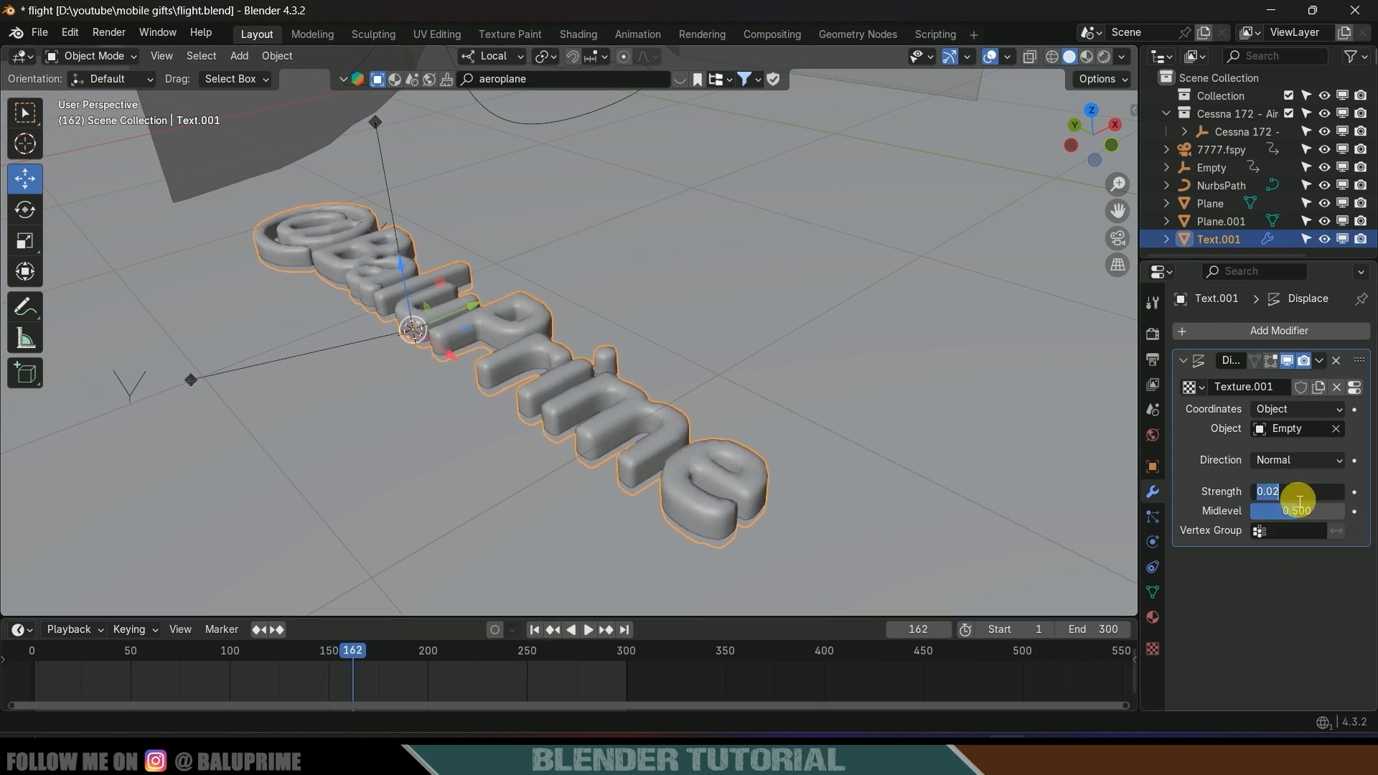
text(.03)
key(Return)
key(space)
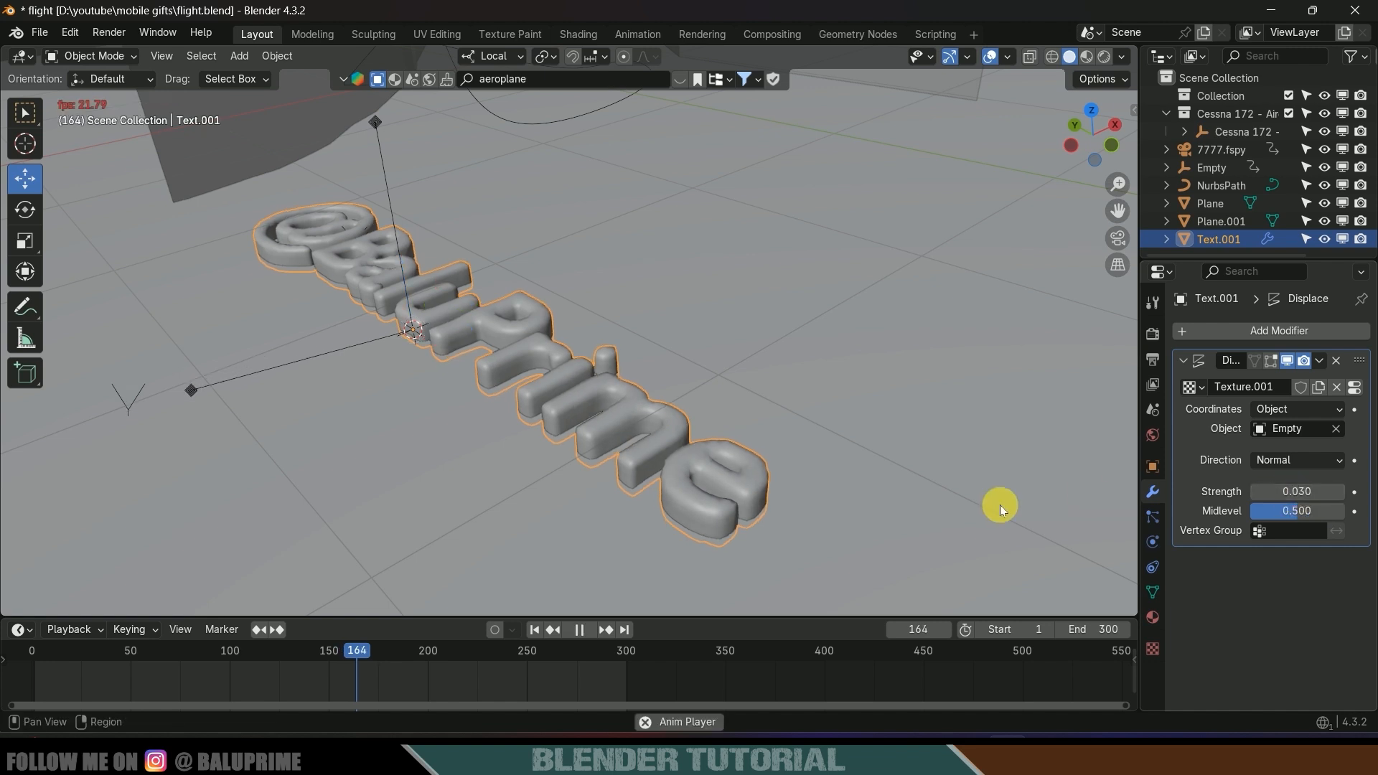
scroll(769, 437, down, 3)
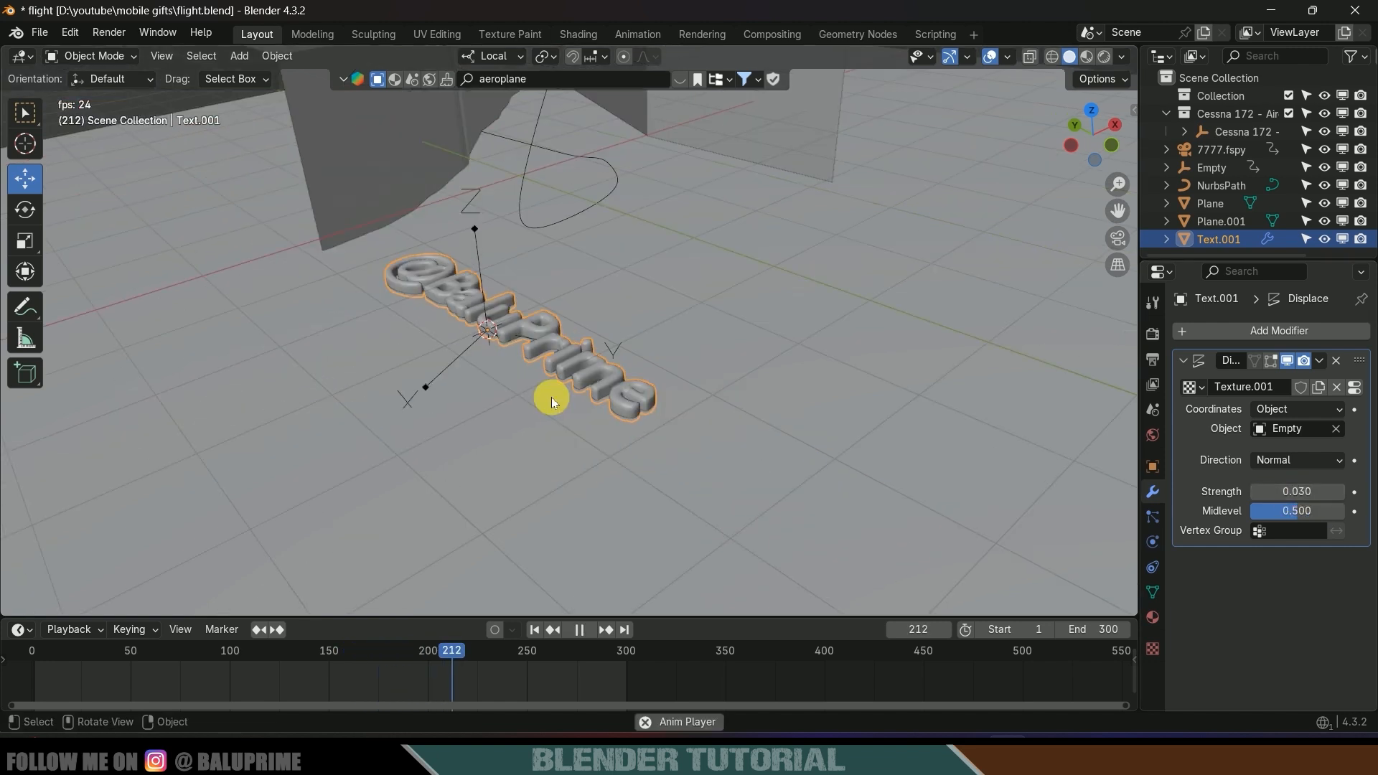
key(space)
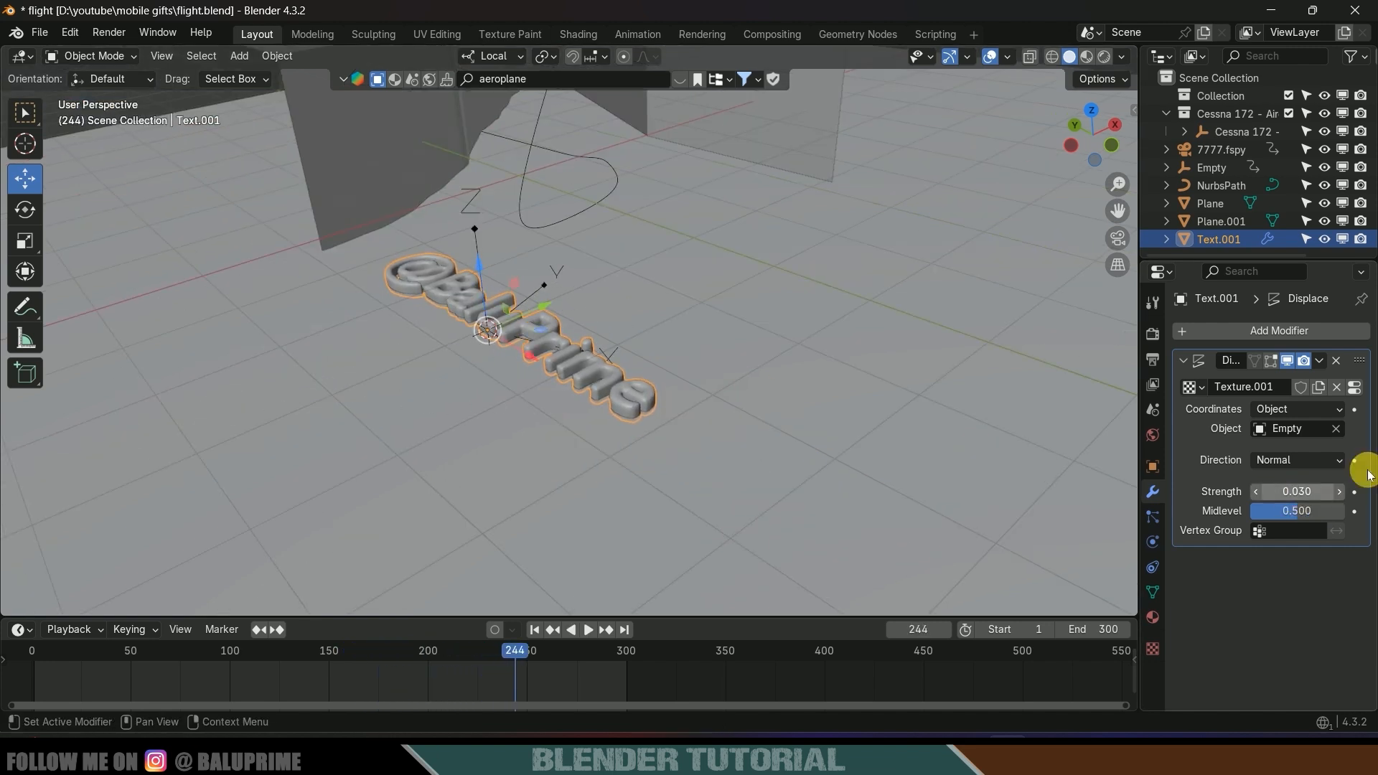
Raise the text's Displace strength to 0.05 and play back the result
click(1303, 492)
text(.05)
key(Return)
key(space)
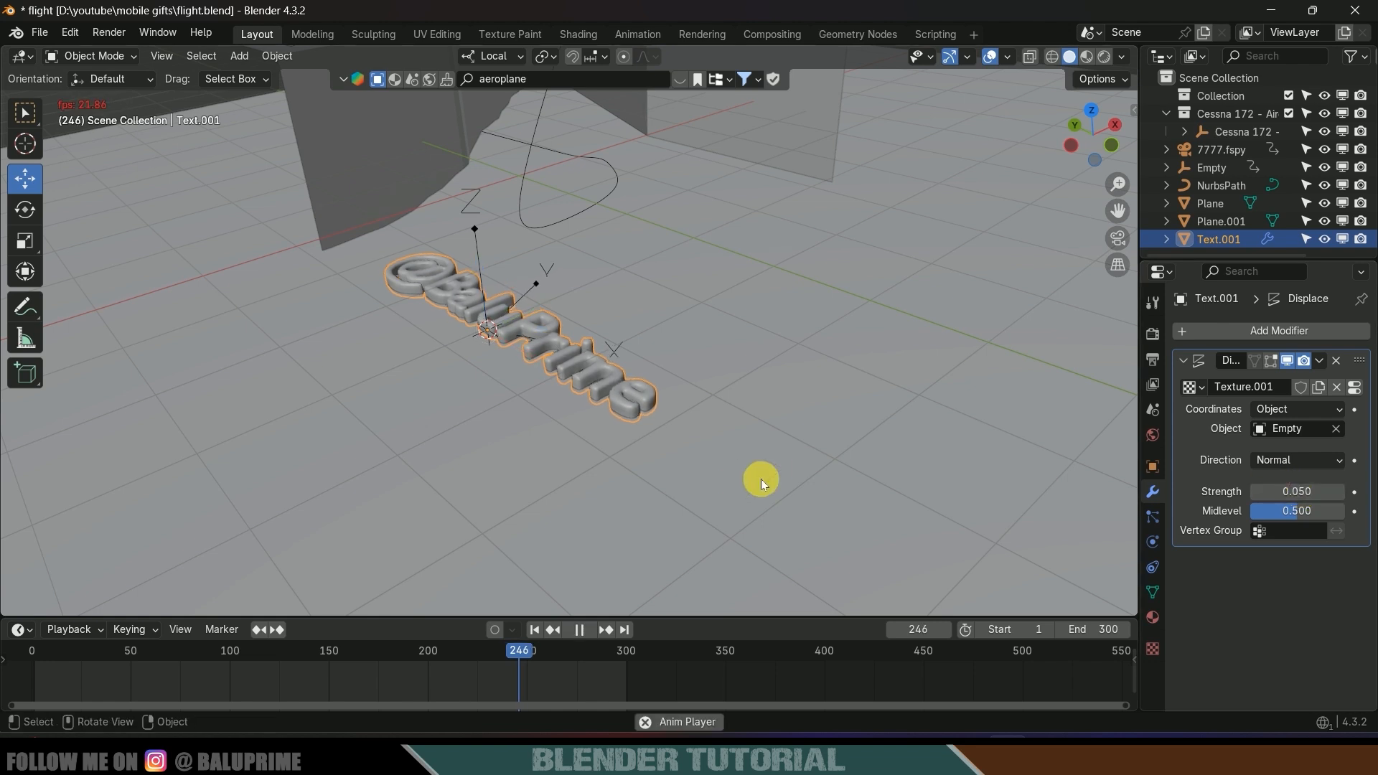
key(space)
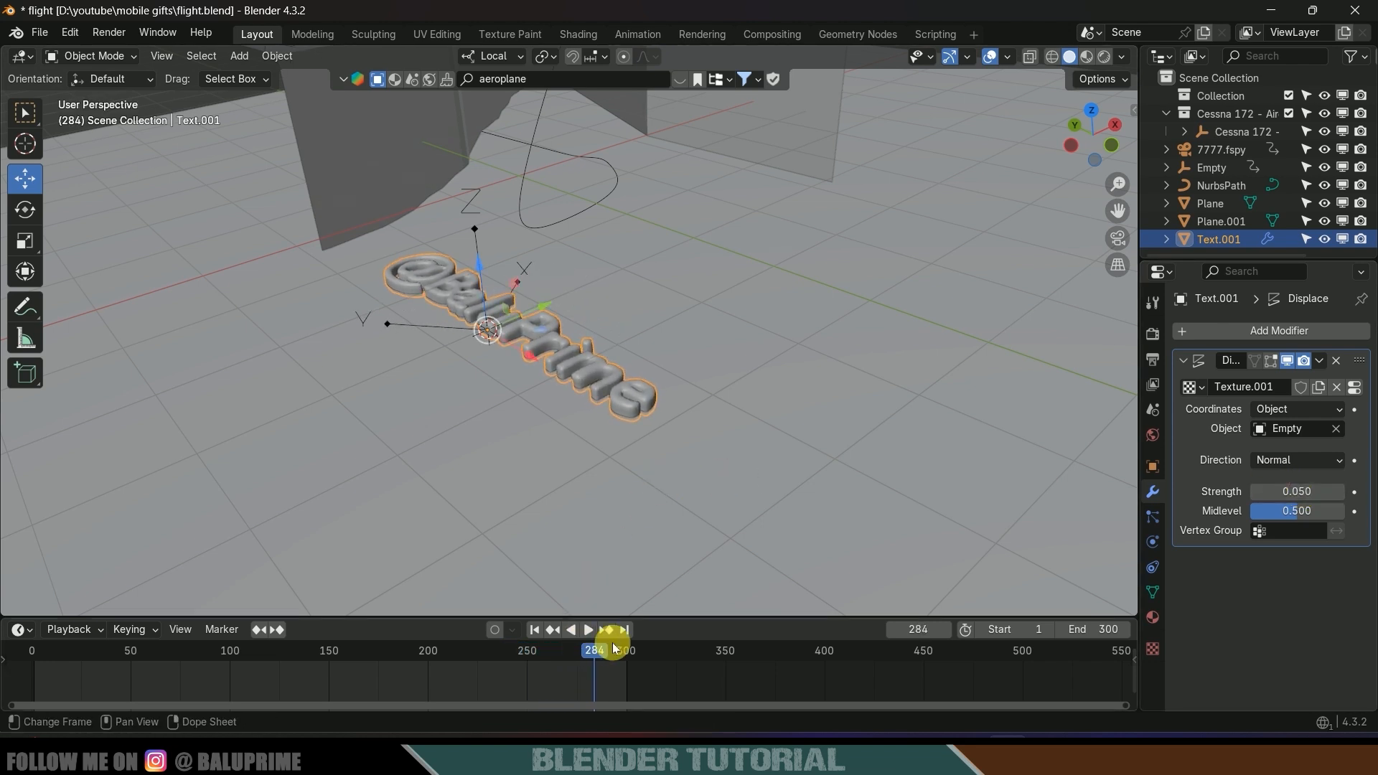
Re-keyframe the empty's Z rotation at 500° on frame 300 and preview the slower spin
click(624, 631)
click(474, 230)
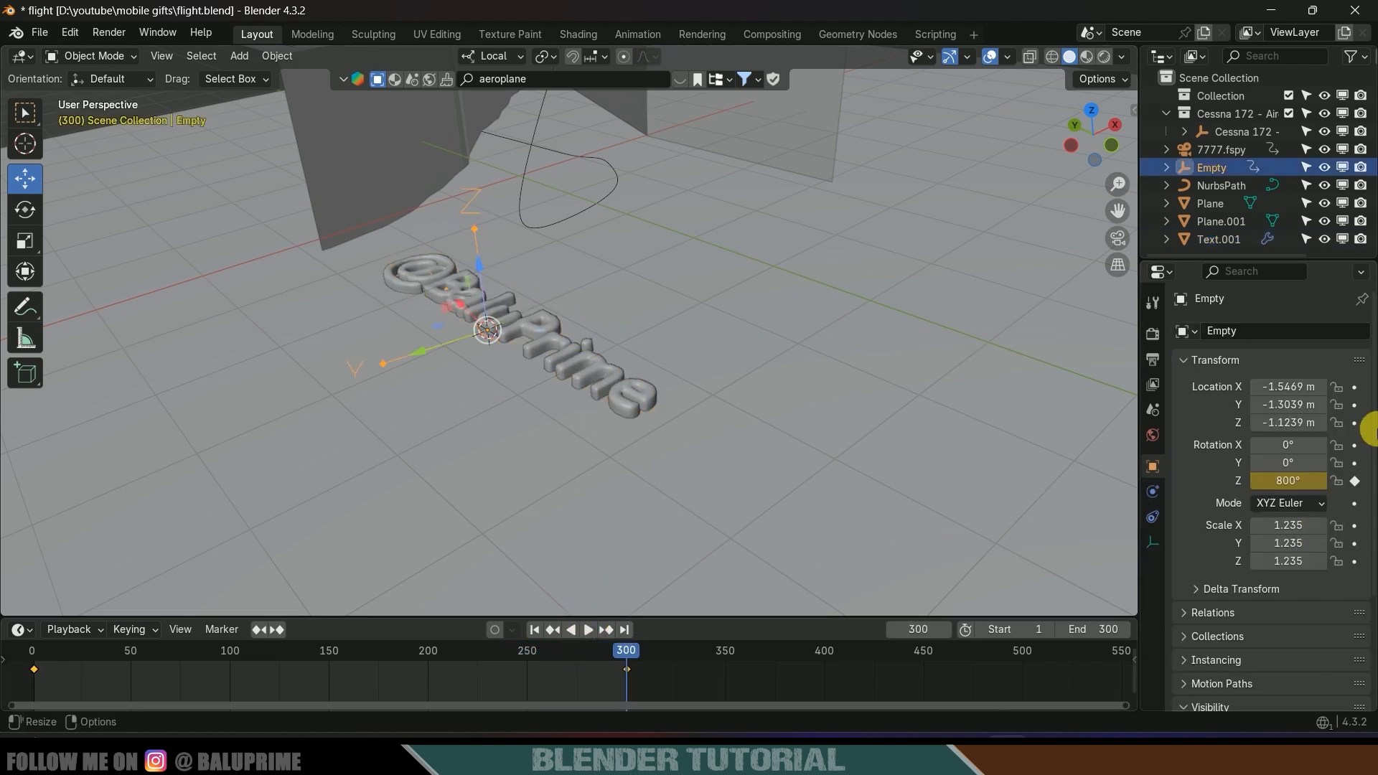
double_click(1299, 489)
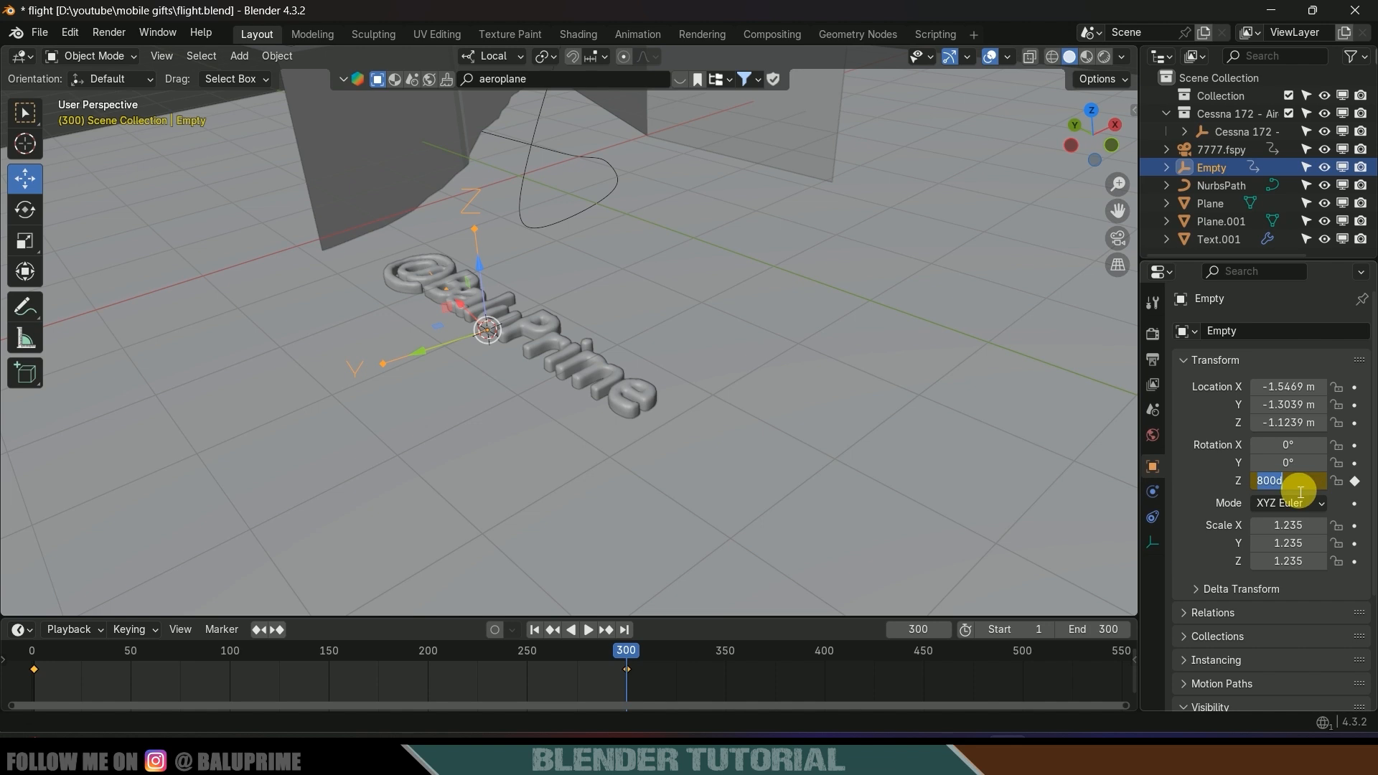
text(500)
key(Return)
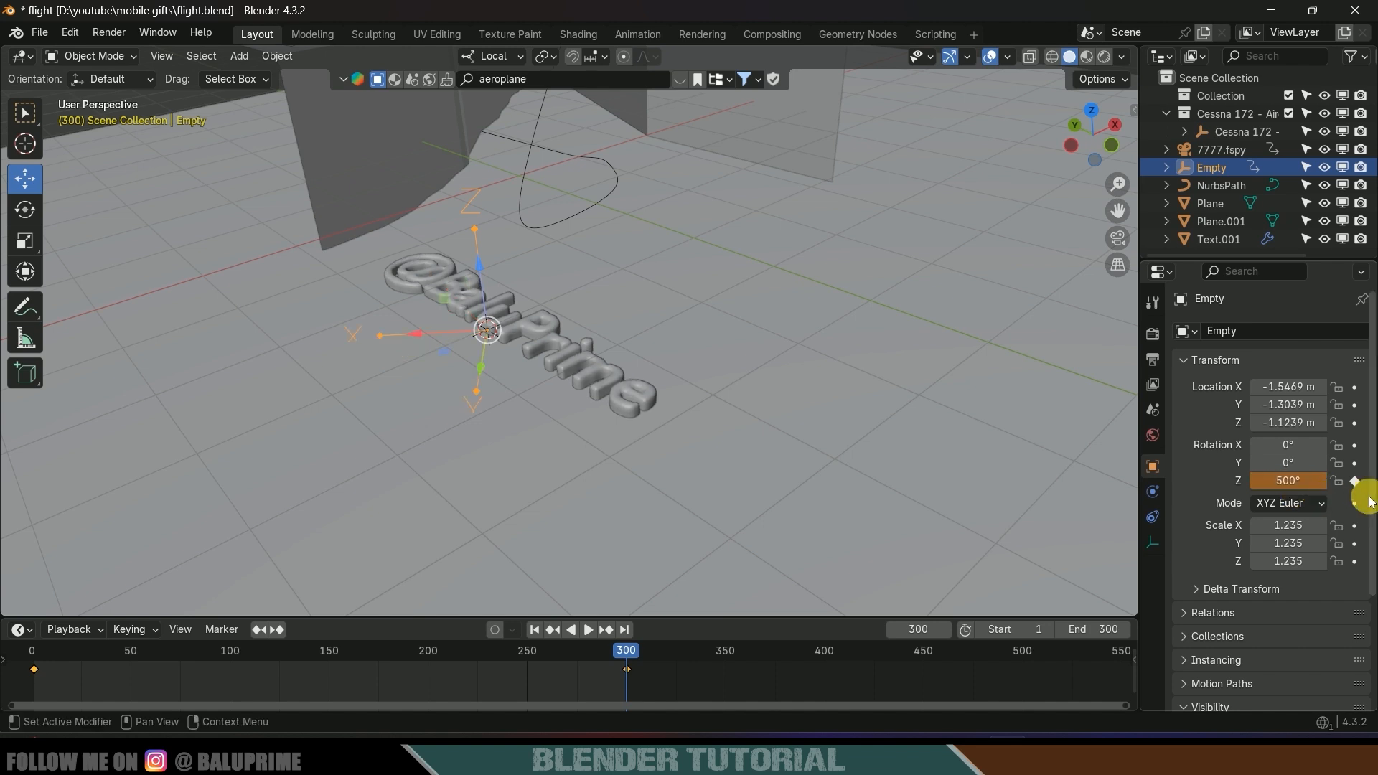
click(1355, 481)
key(space)
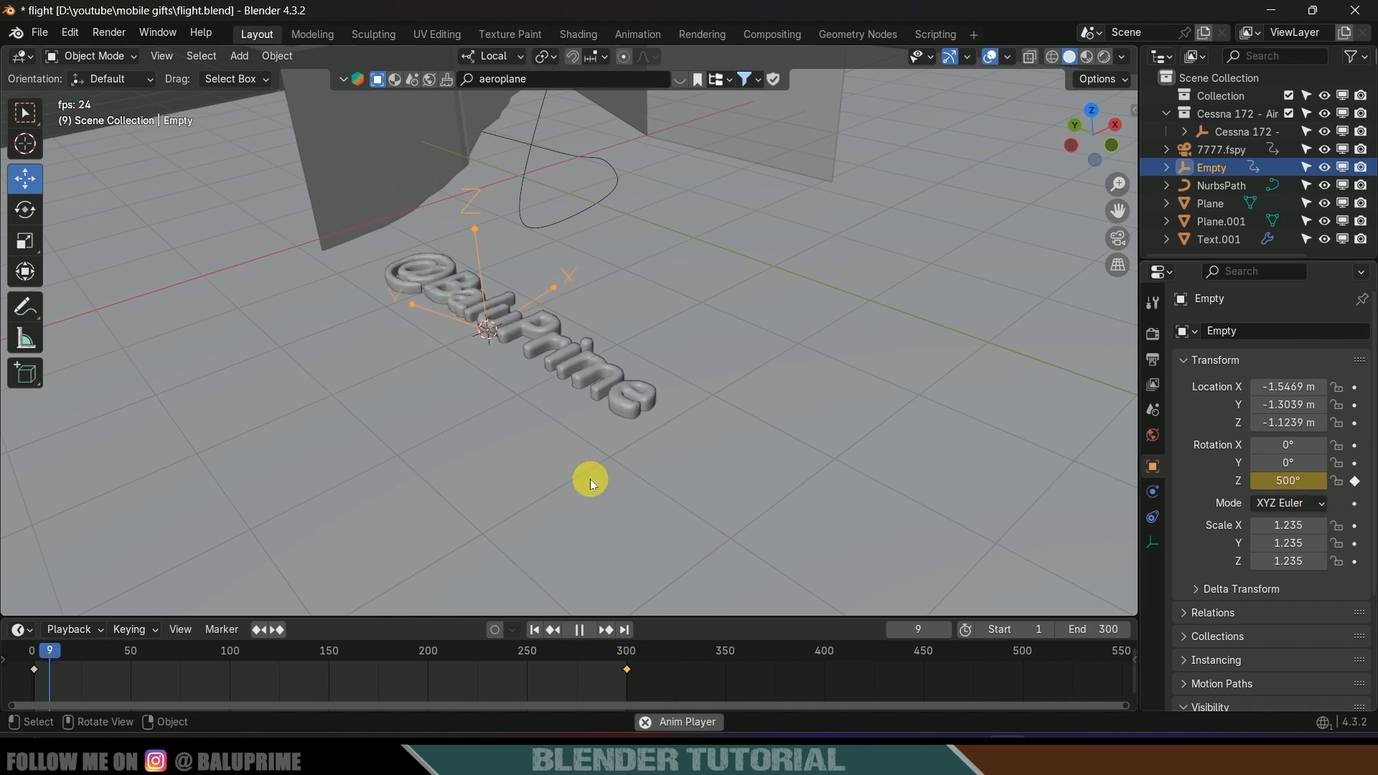
key(space)
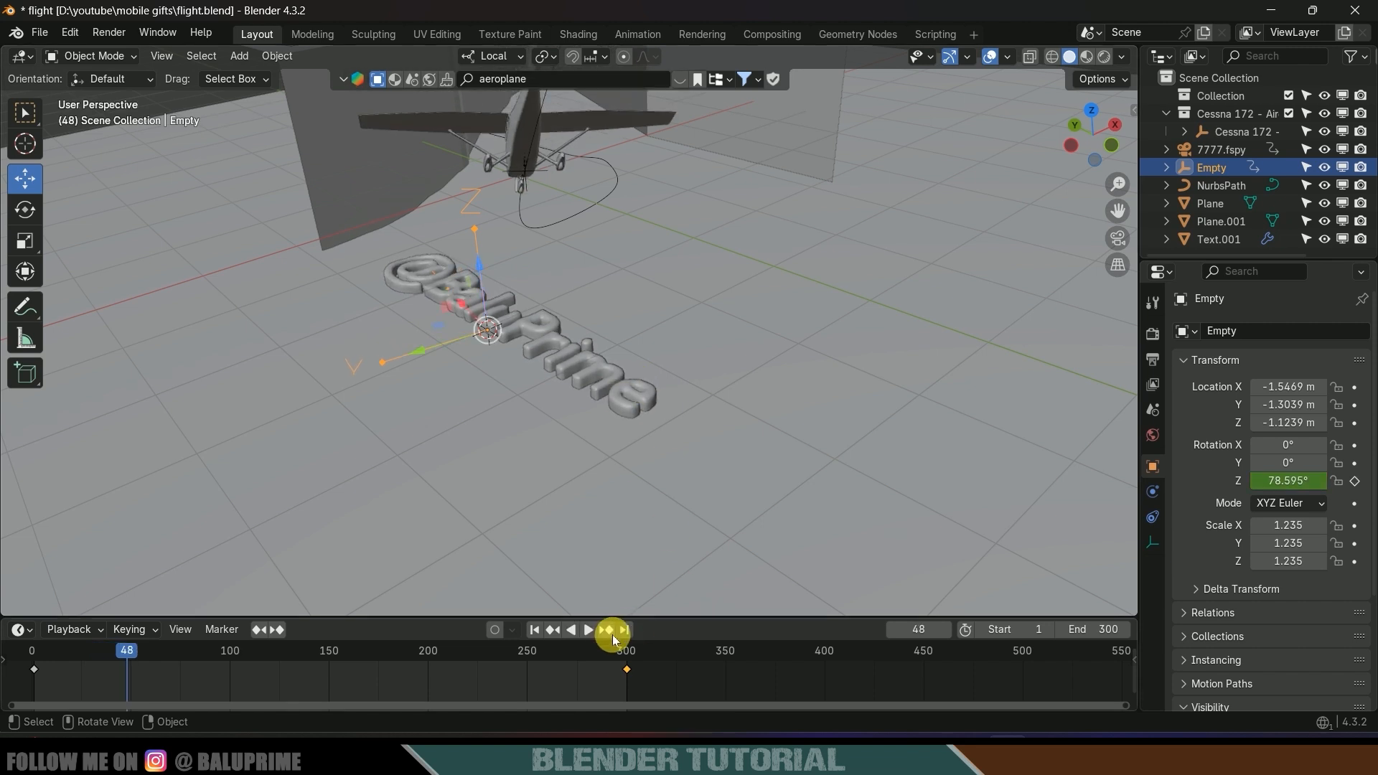
Re-keyframe the empty's Z rotation at 250° on frame 300 and play the animation to check the text
click(624, 629)
double_click(1308, 487)
text(2)
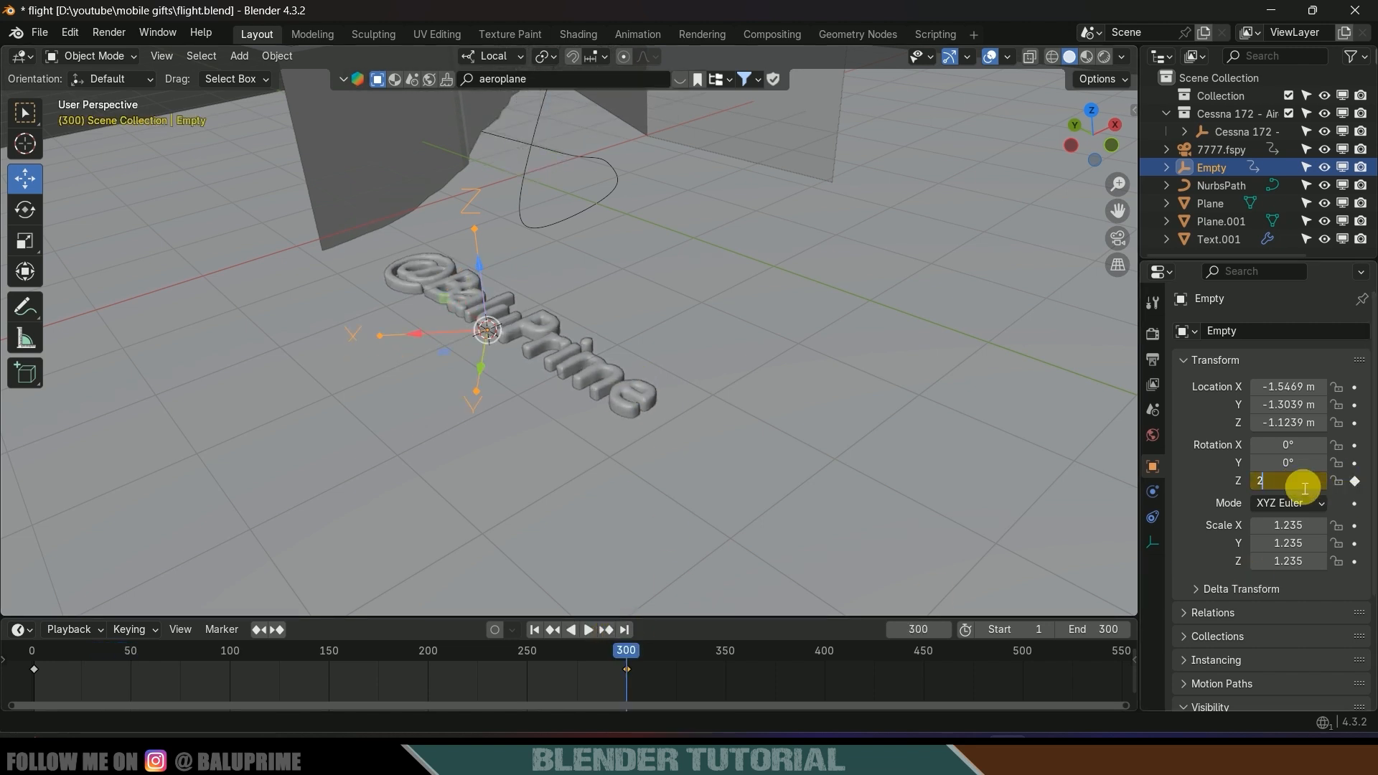
text(50)
key(Return)
click(1355, 481)
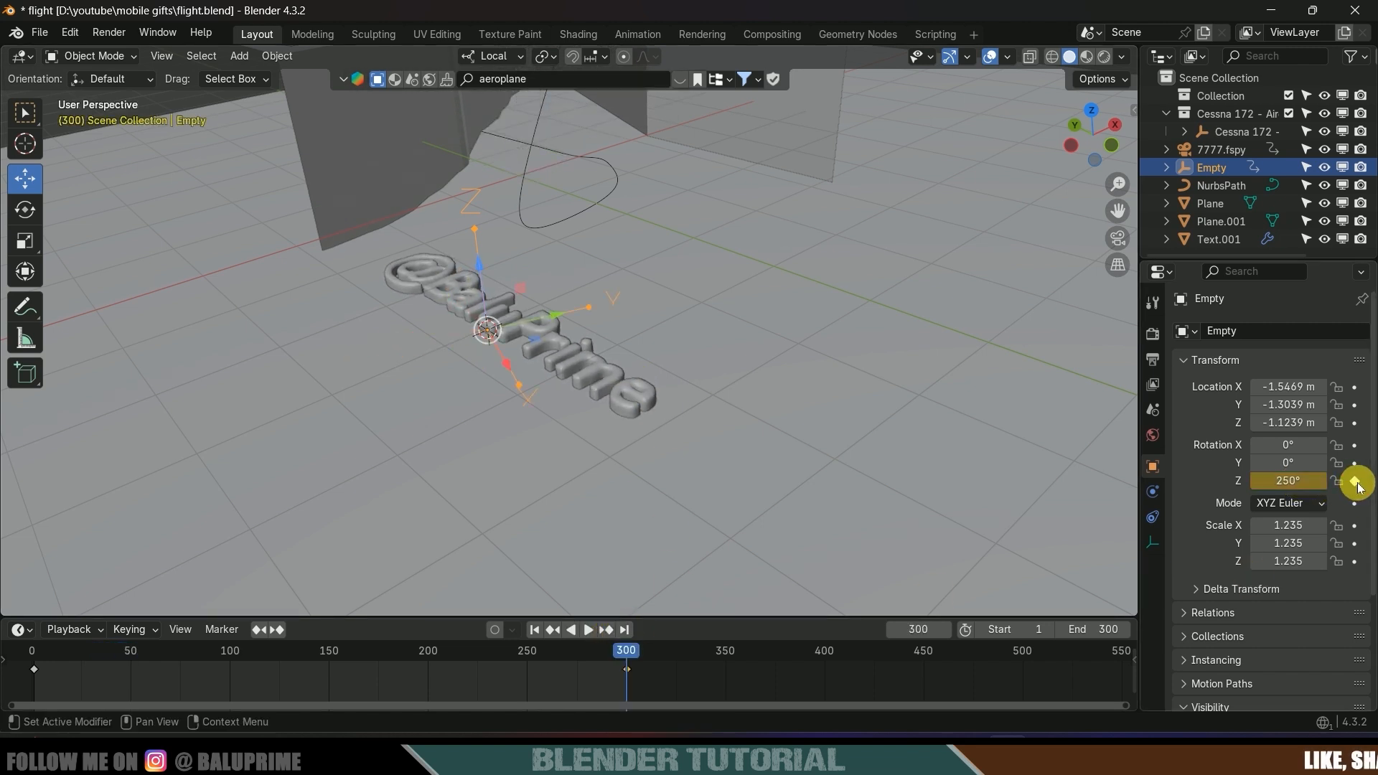
key(space)
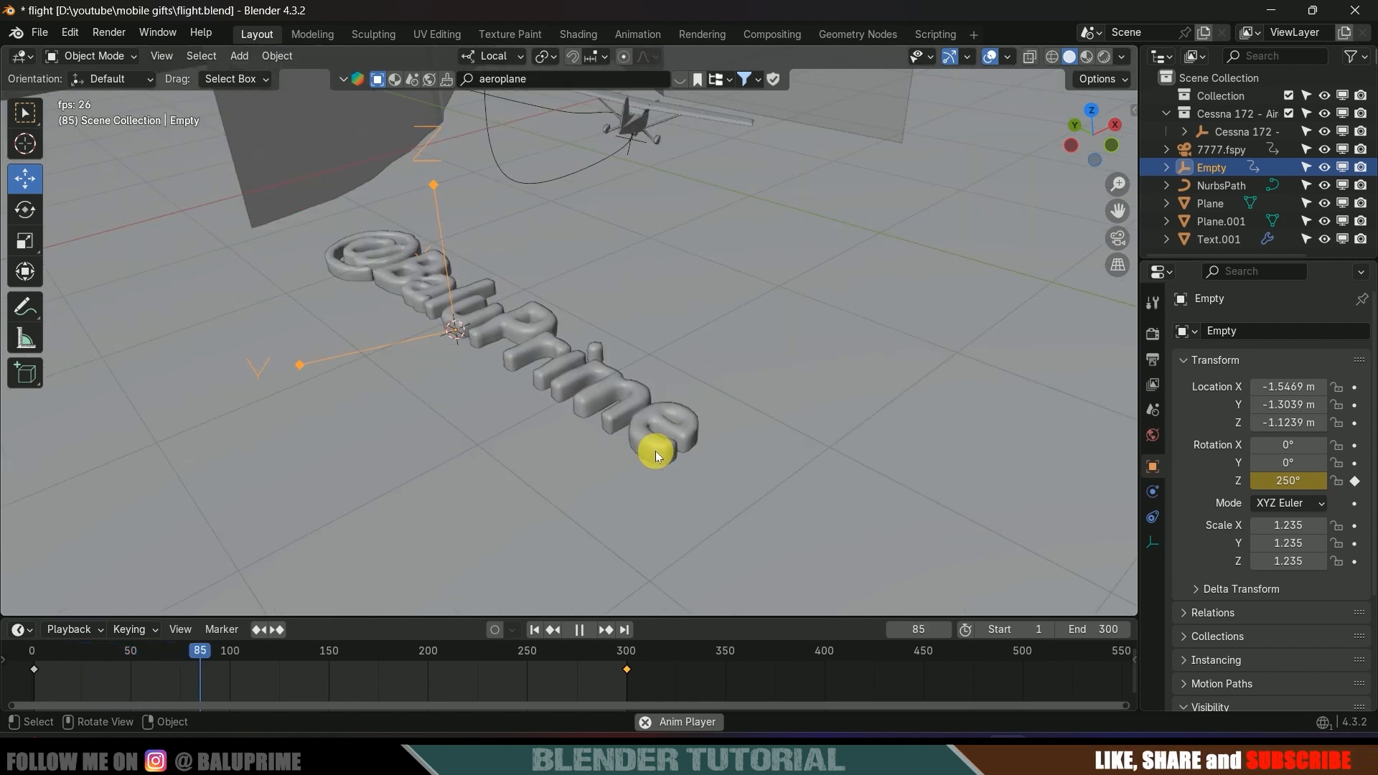
scroll(607, 452, down, 5)
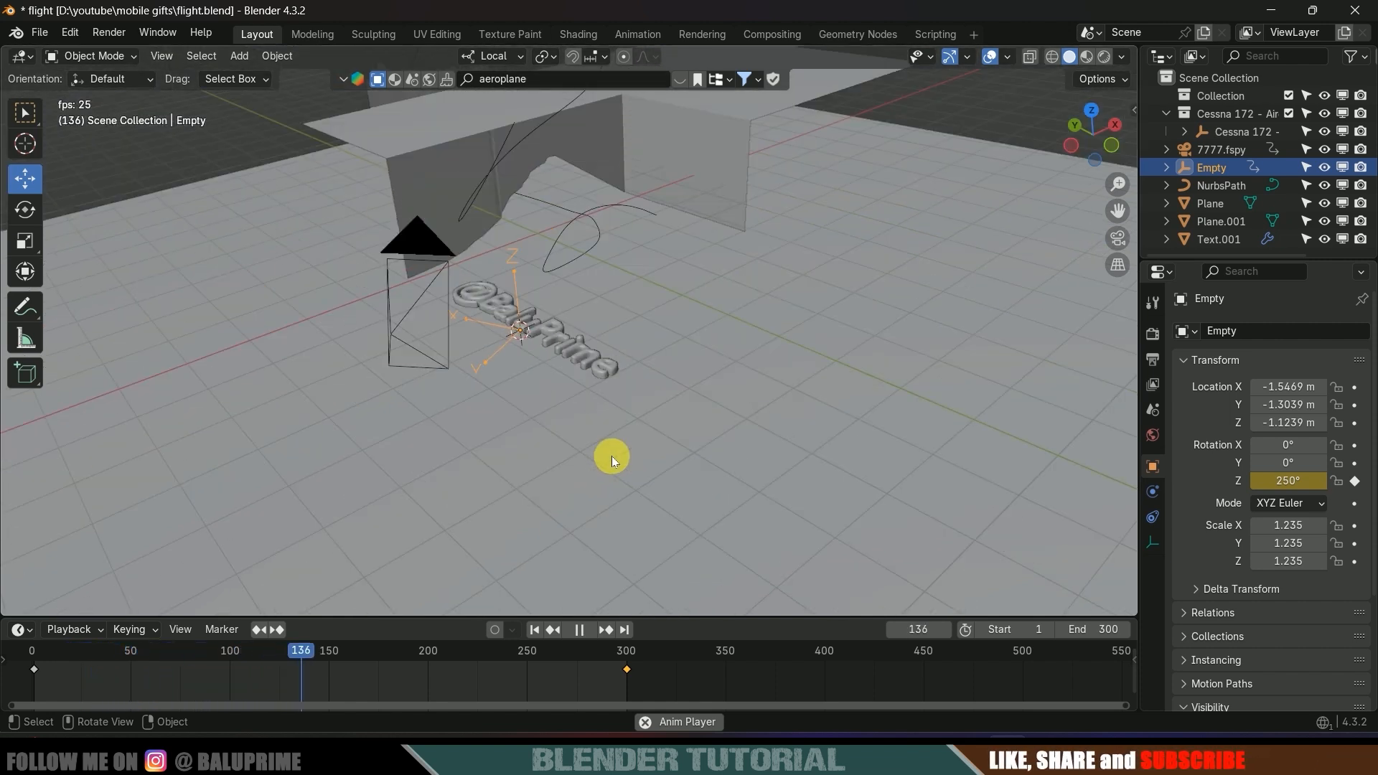
middle_drag(611, 455, 627, 455)
Save the file and display frame 1 through the camera in Rendered viewport shading
key(ctrl+s)
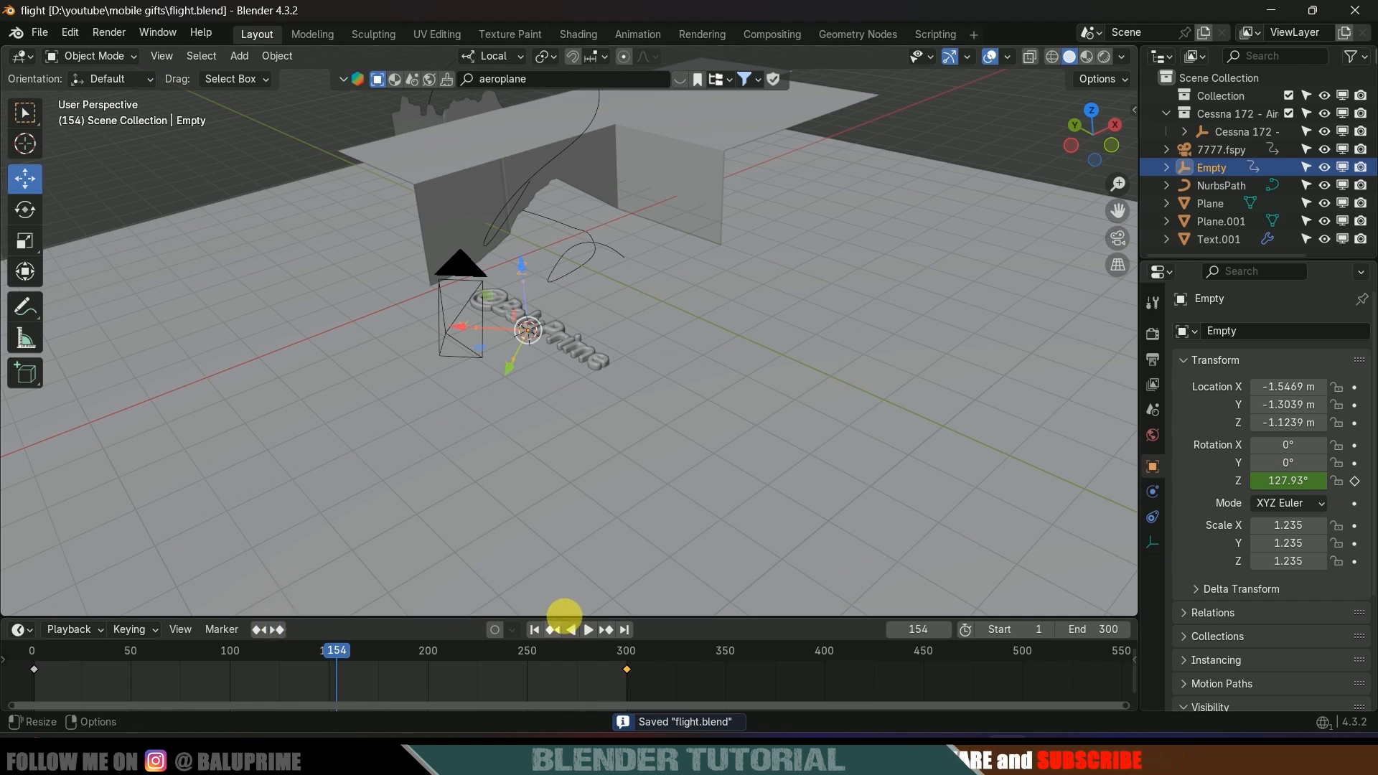
click(534, 630)
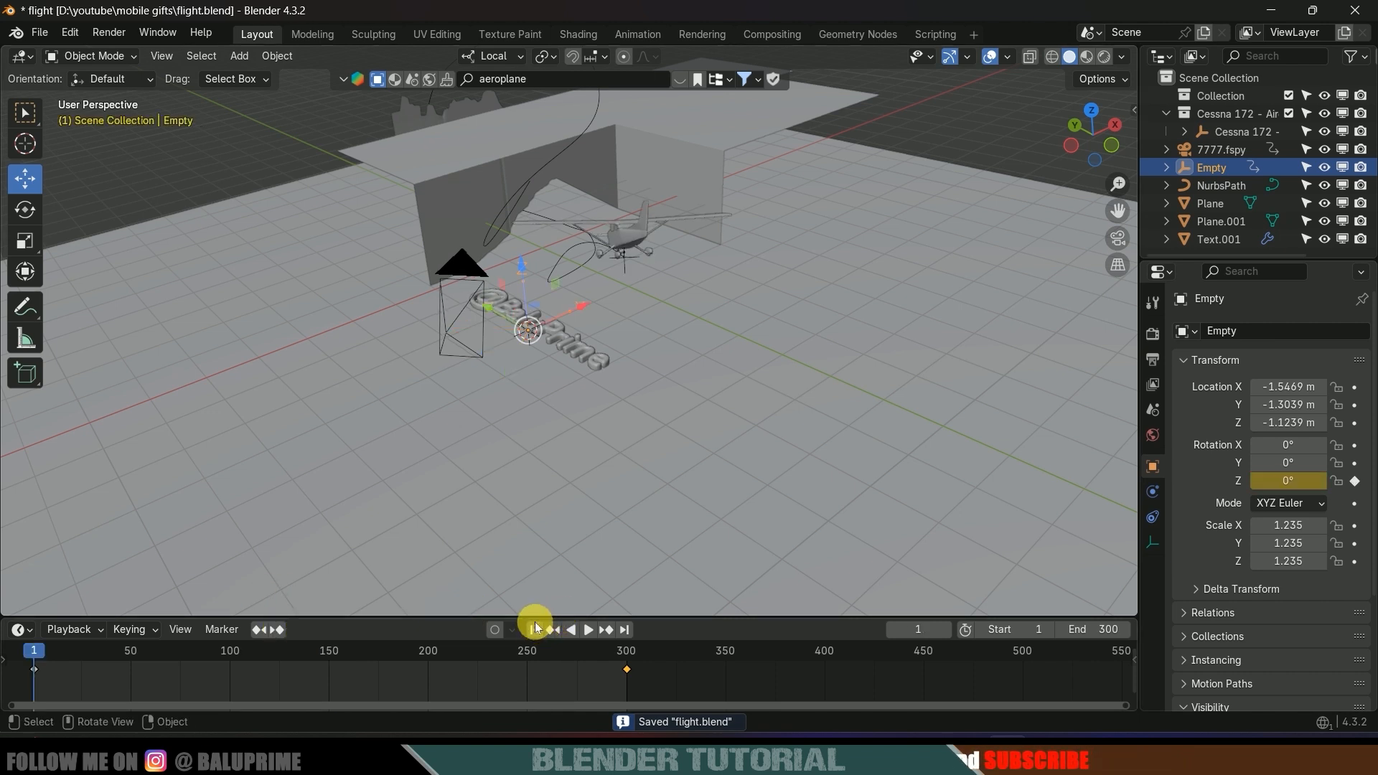
click(1104, 62)
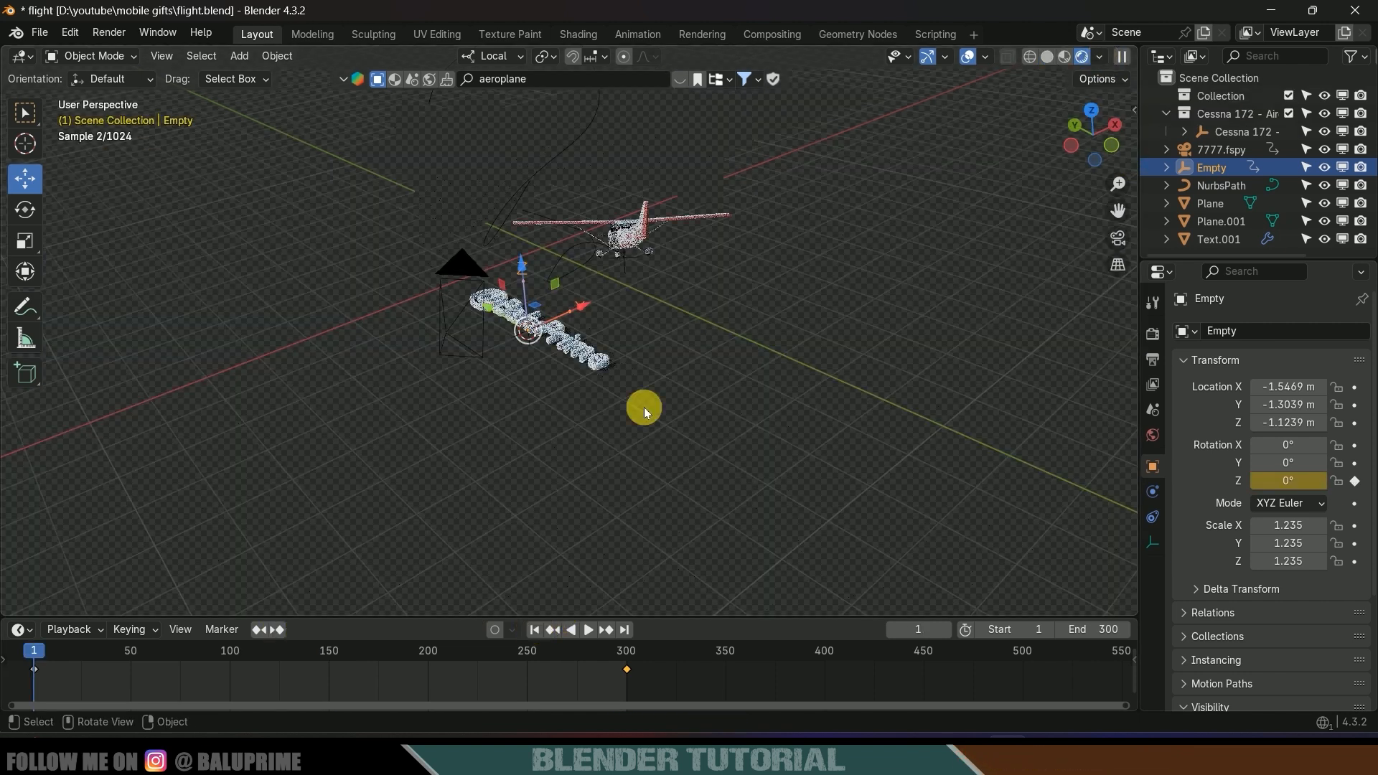
key(KP_0)
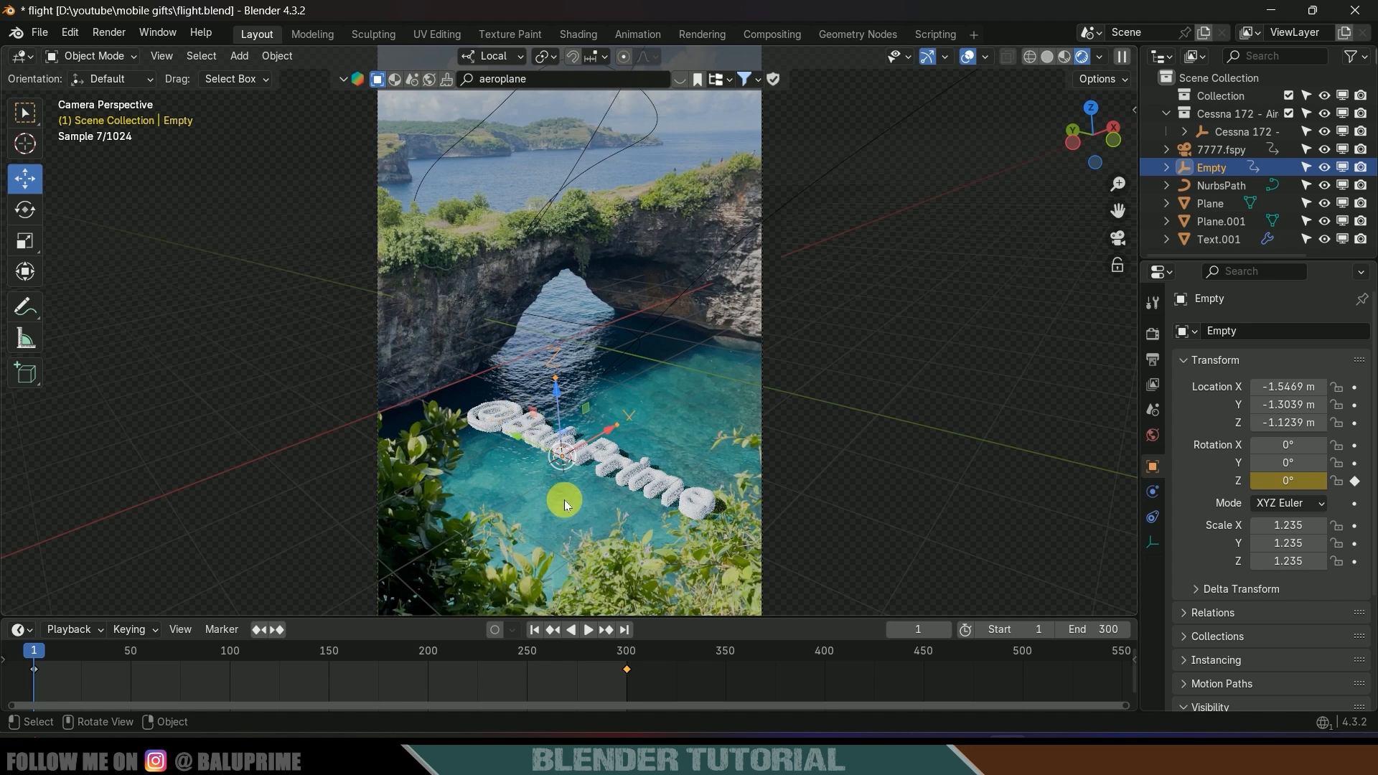
Scale the 3D text down to about 0.87 and nudge it slightly along its local X axis on the water
click(673, 476)
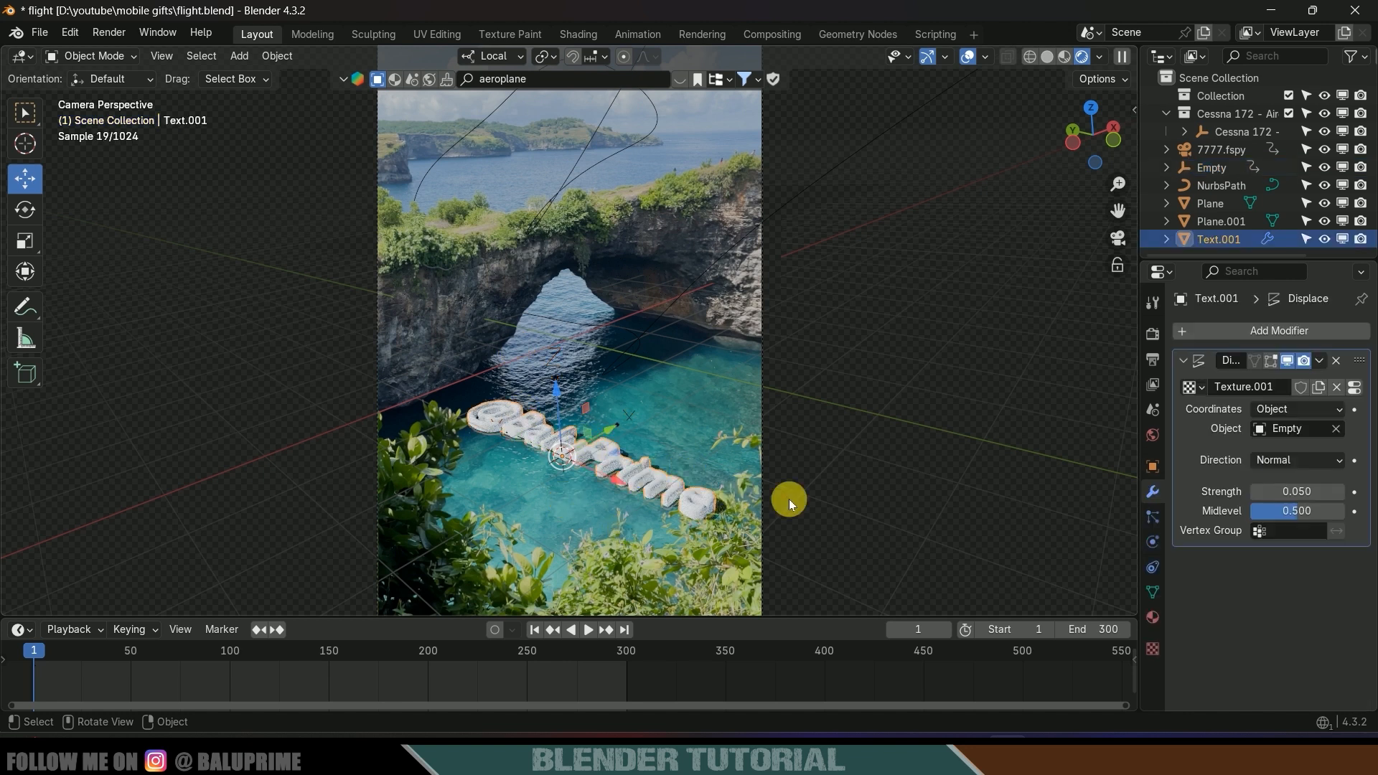
key(s)
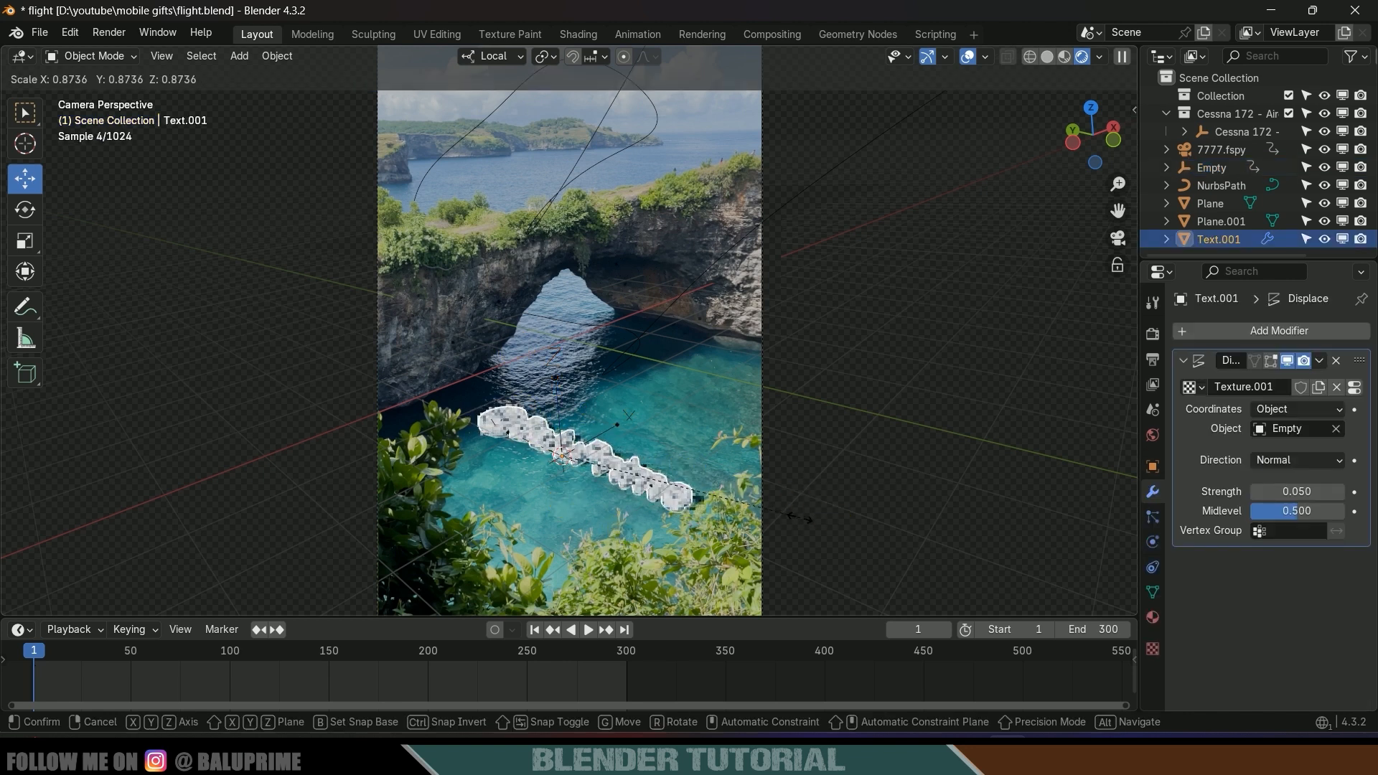
click(794, 517)
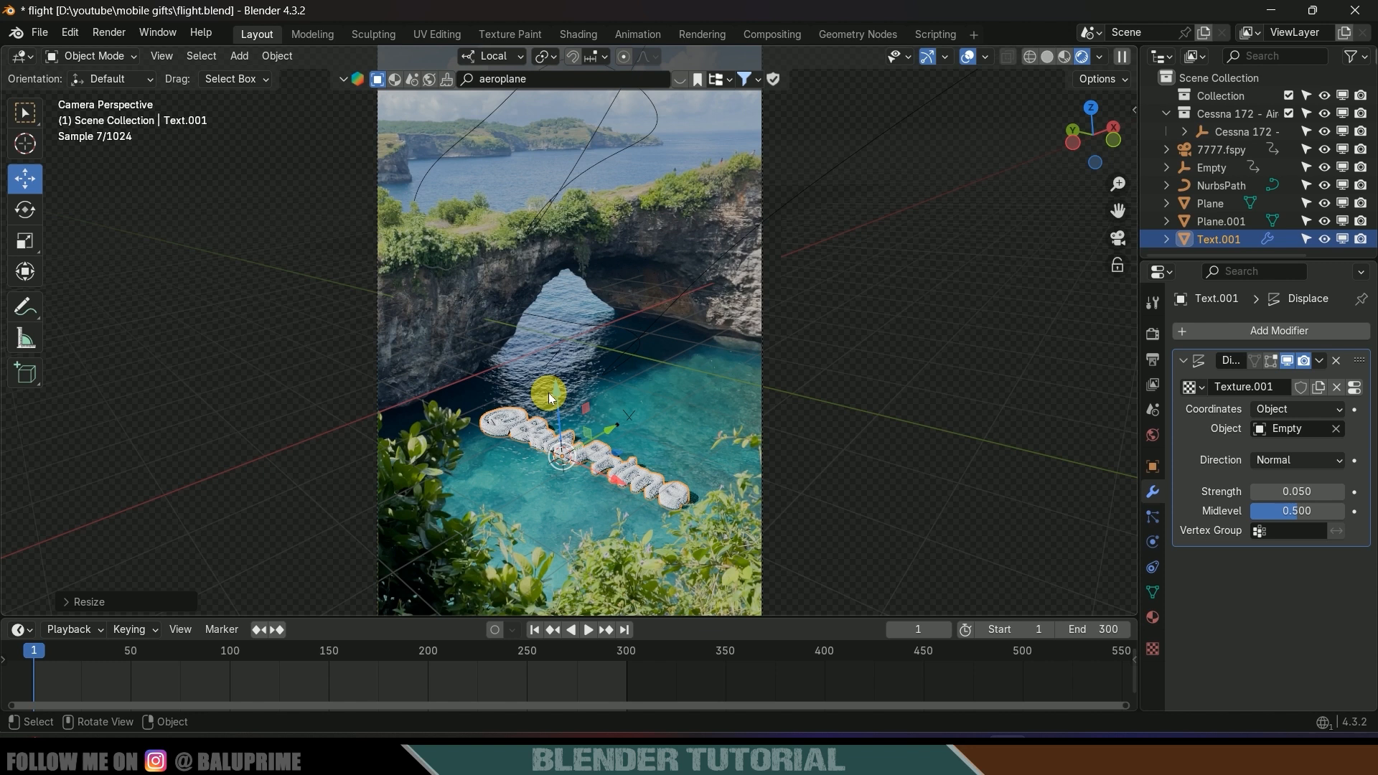
drag(549, 394, 547, 396)
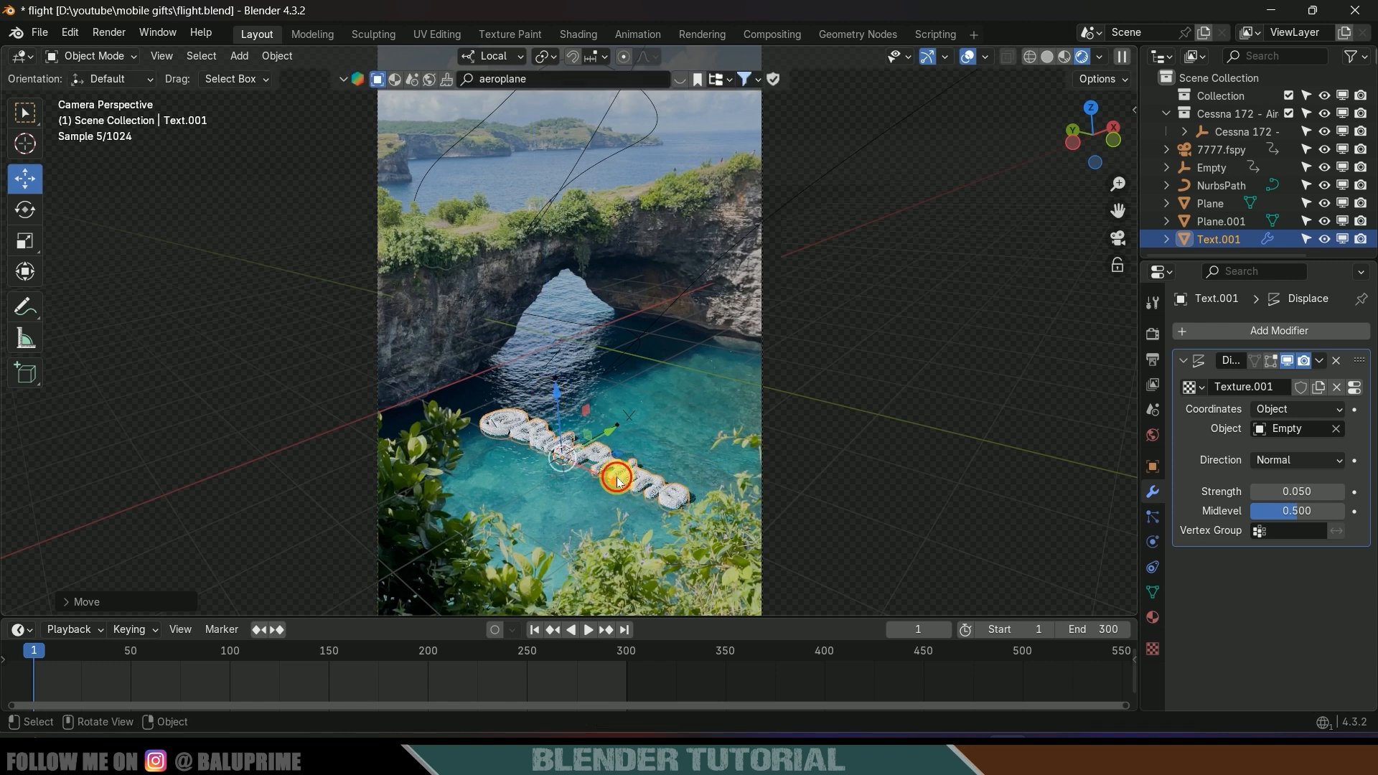
drag(616, 480, 610, 478)
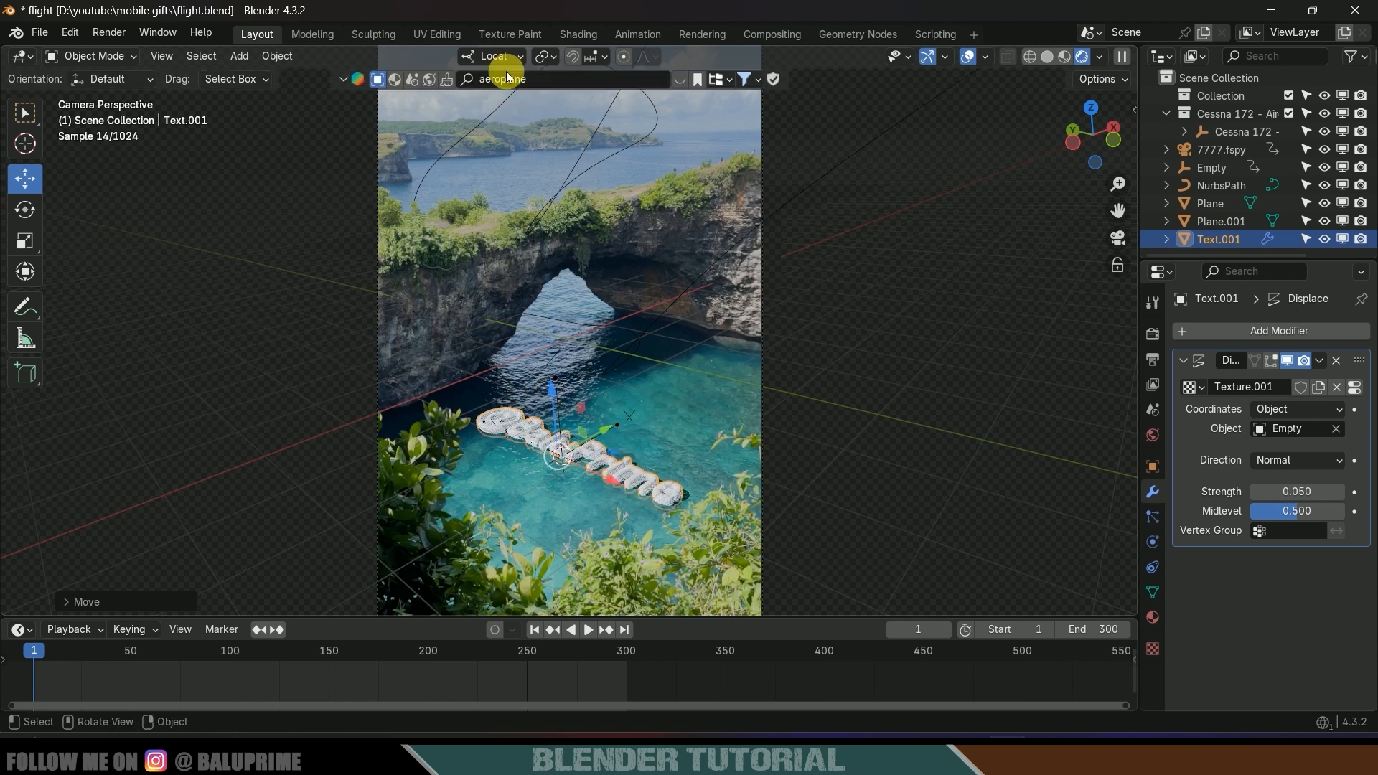
Search the online material library for glass and apply the Glass Simple material to the 3D text
click(393, 81)
click(575, 82)
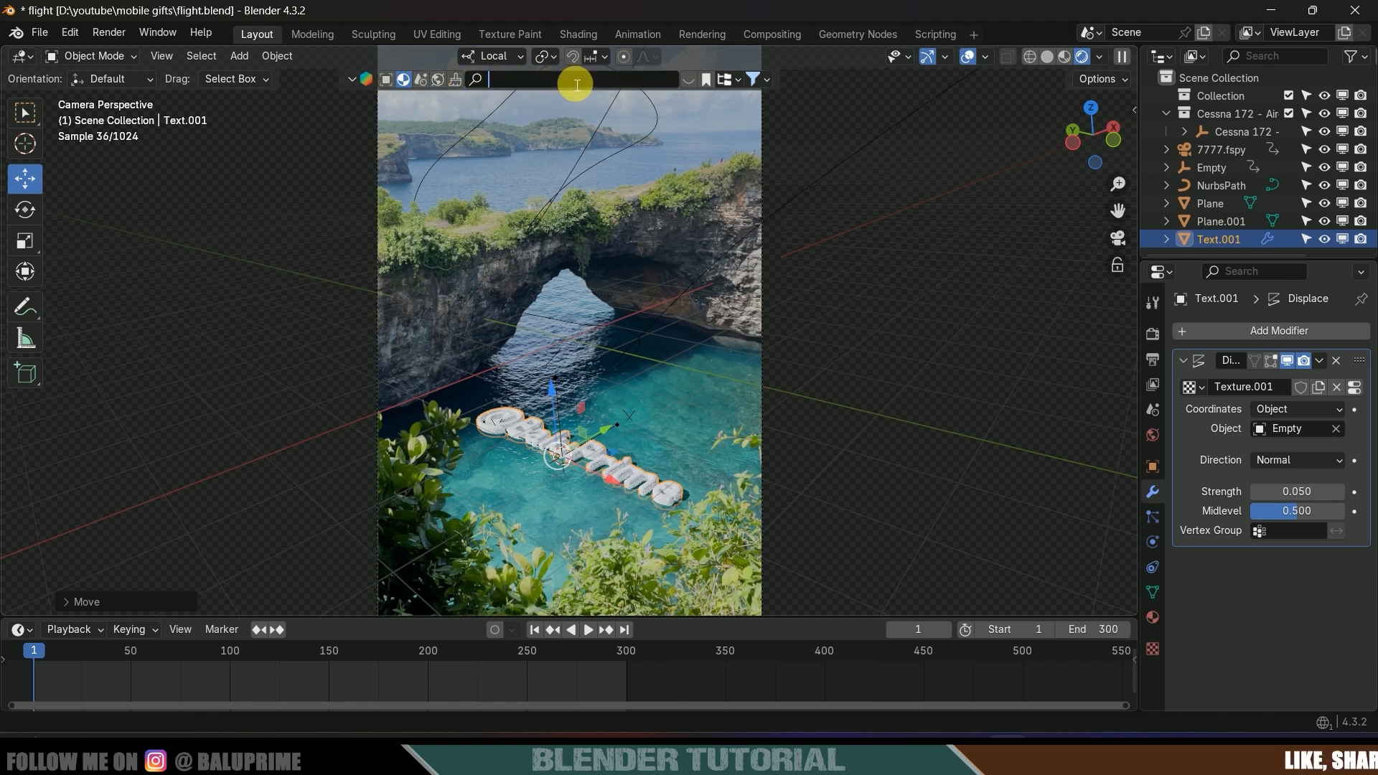
text(glass)
key(Return)
mouse_move(474, 179)
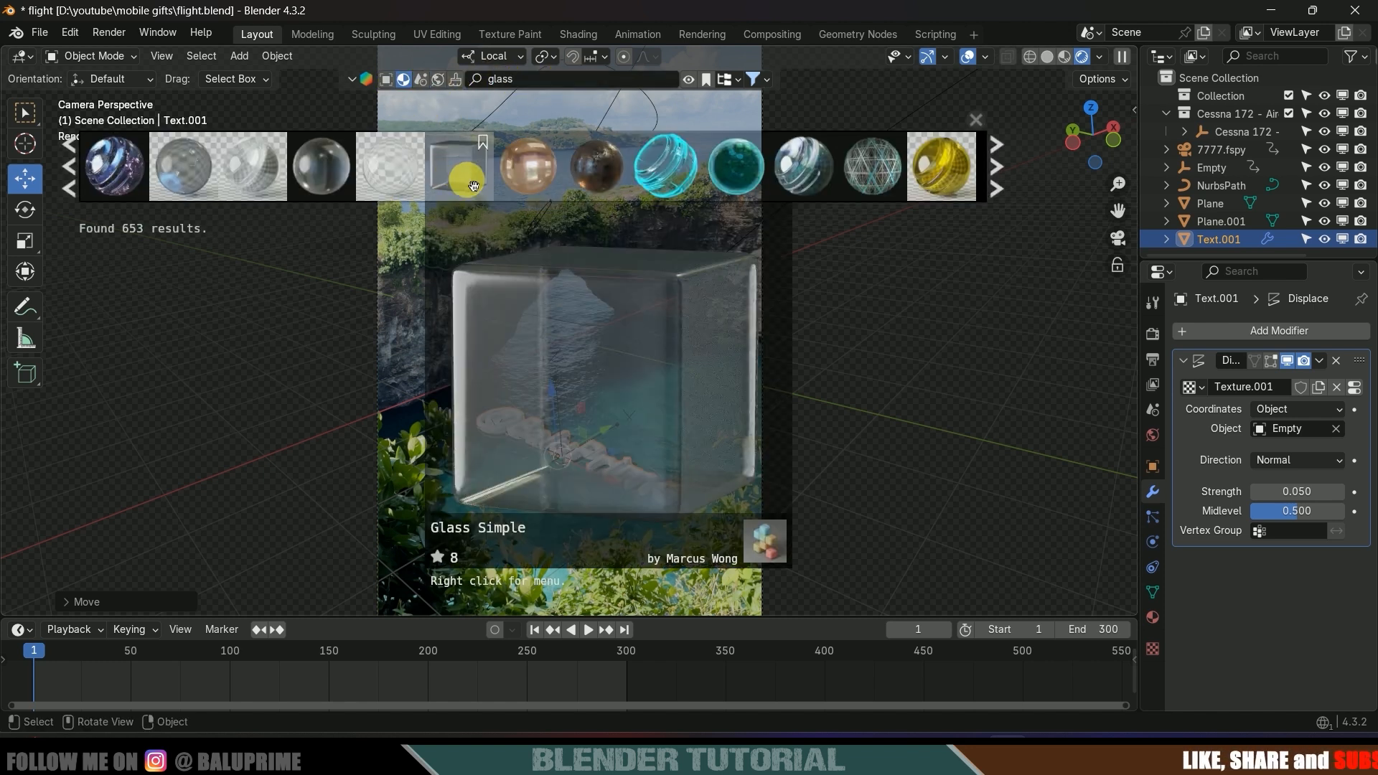
drag(476, 182, 557, 455)
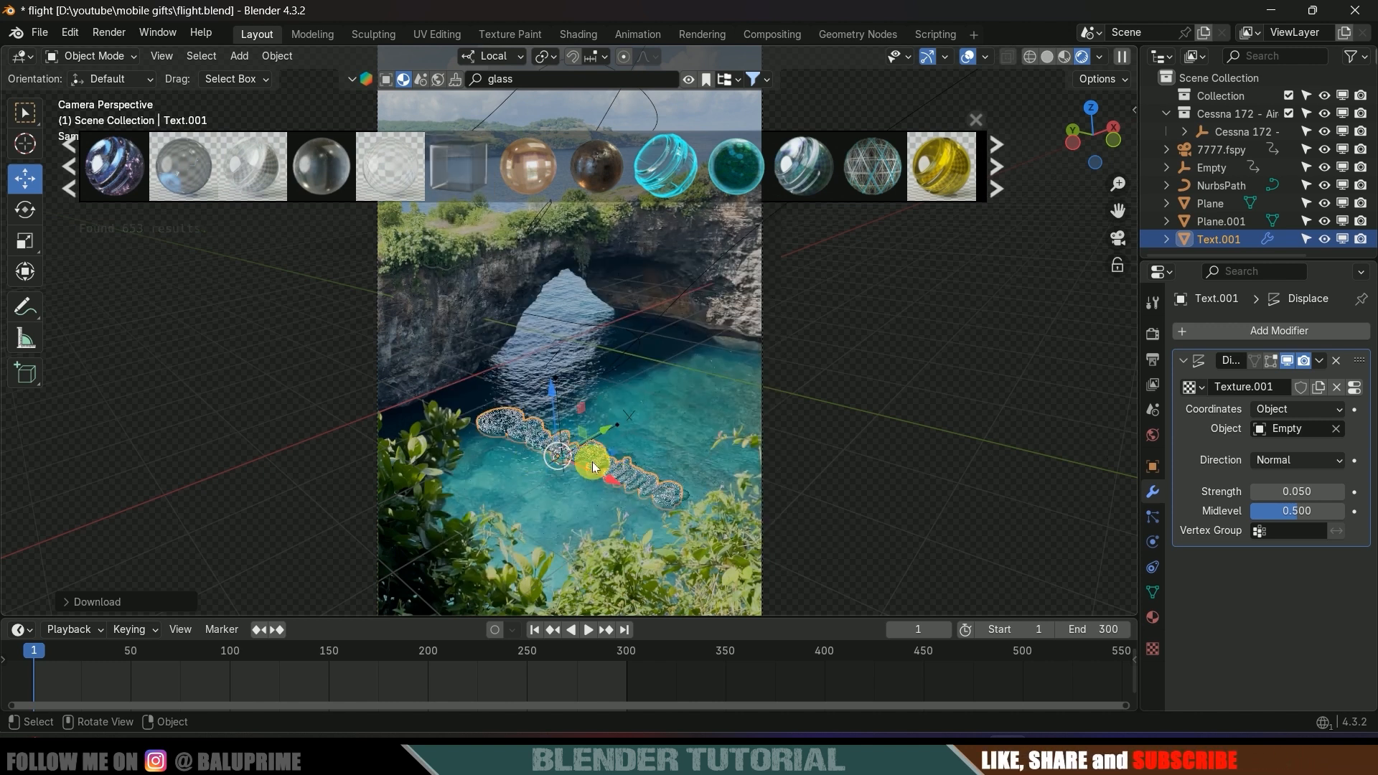
click(889, 529)
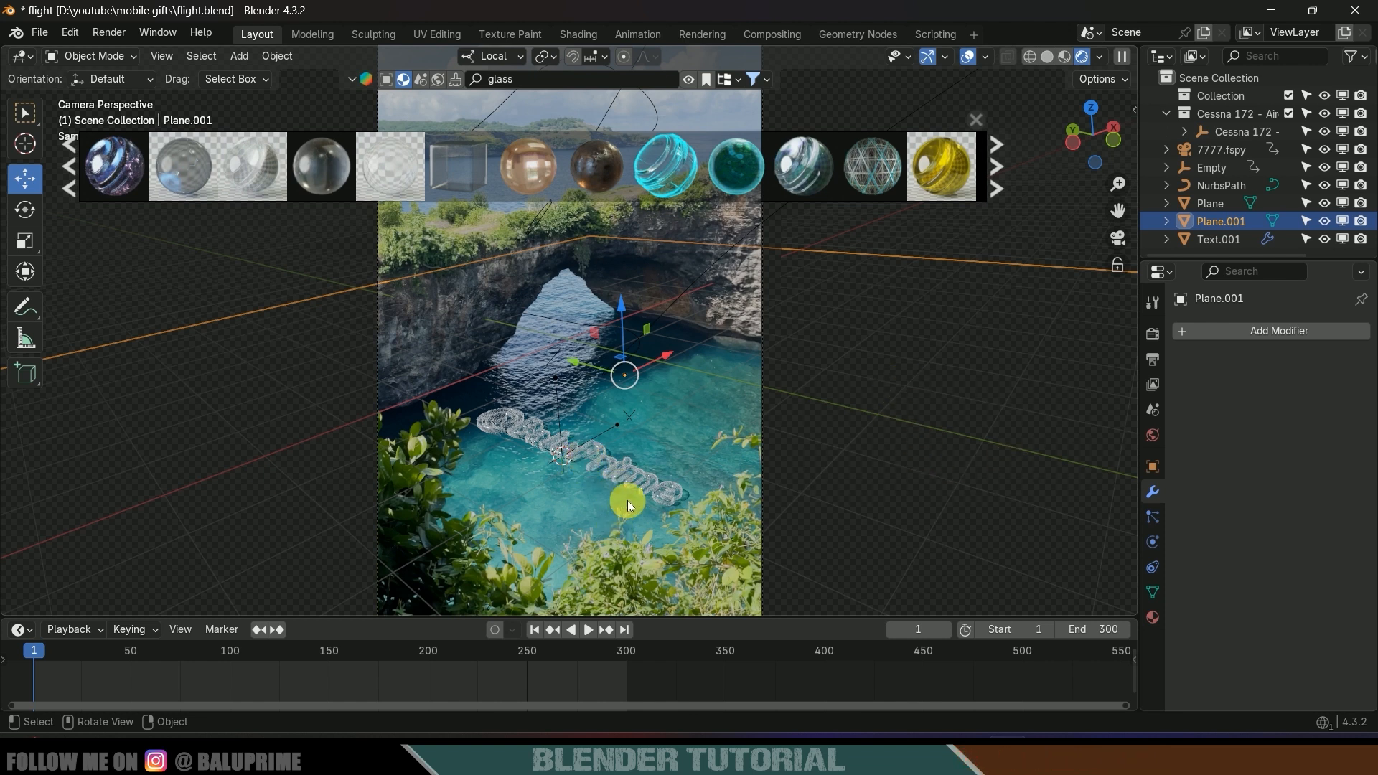
Change the text's glass material colour from the colour wheel to cyan #17F9FF and save the file
click(629, 475)
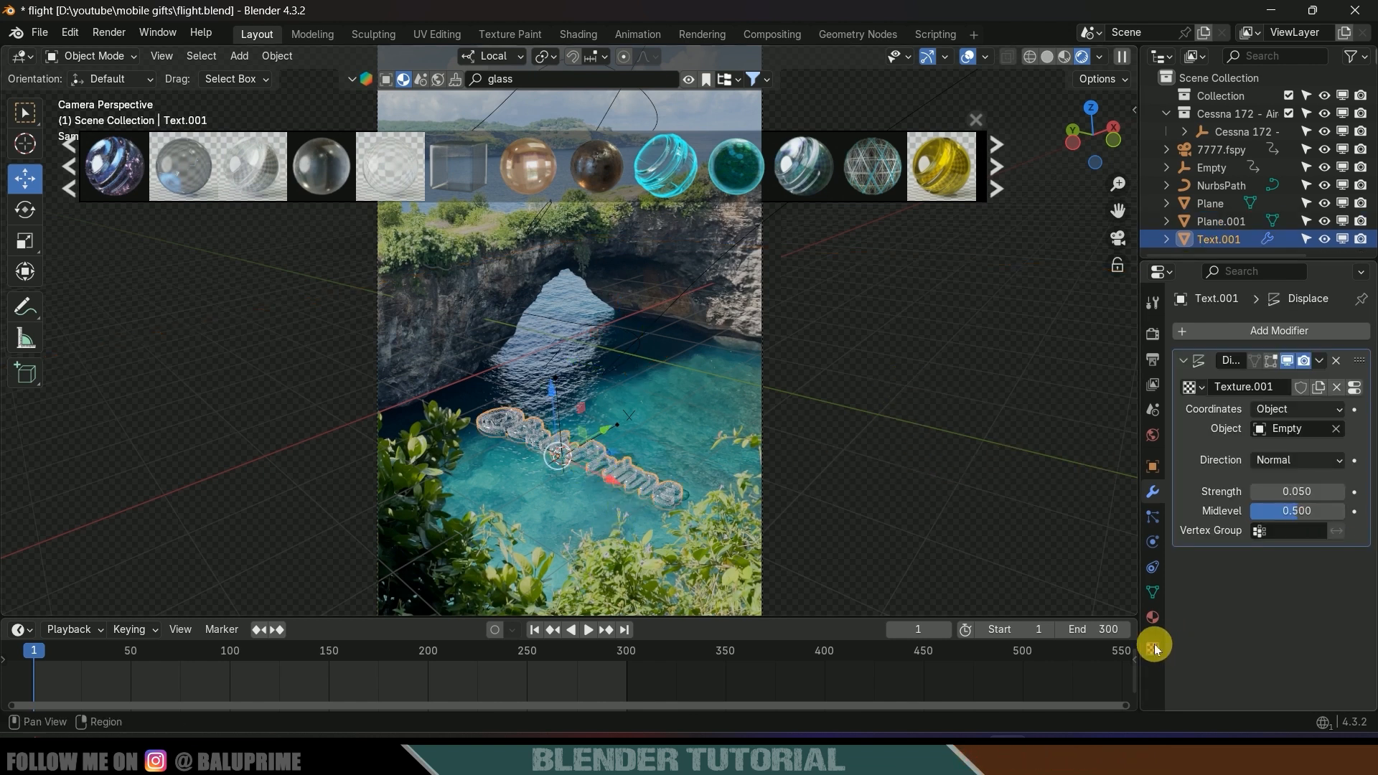
click(1153, 621)
click(1289, 564)
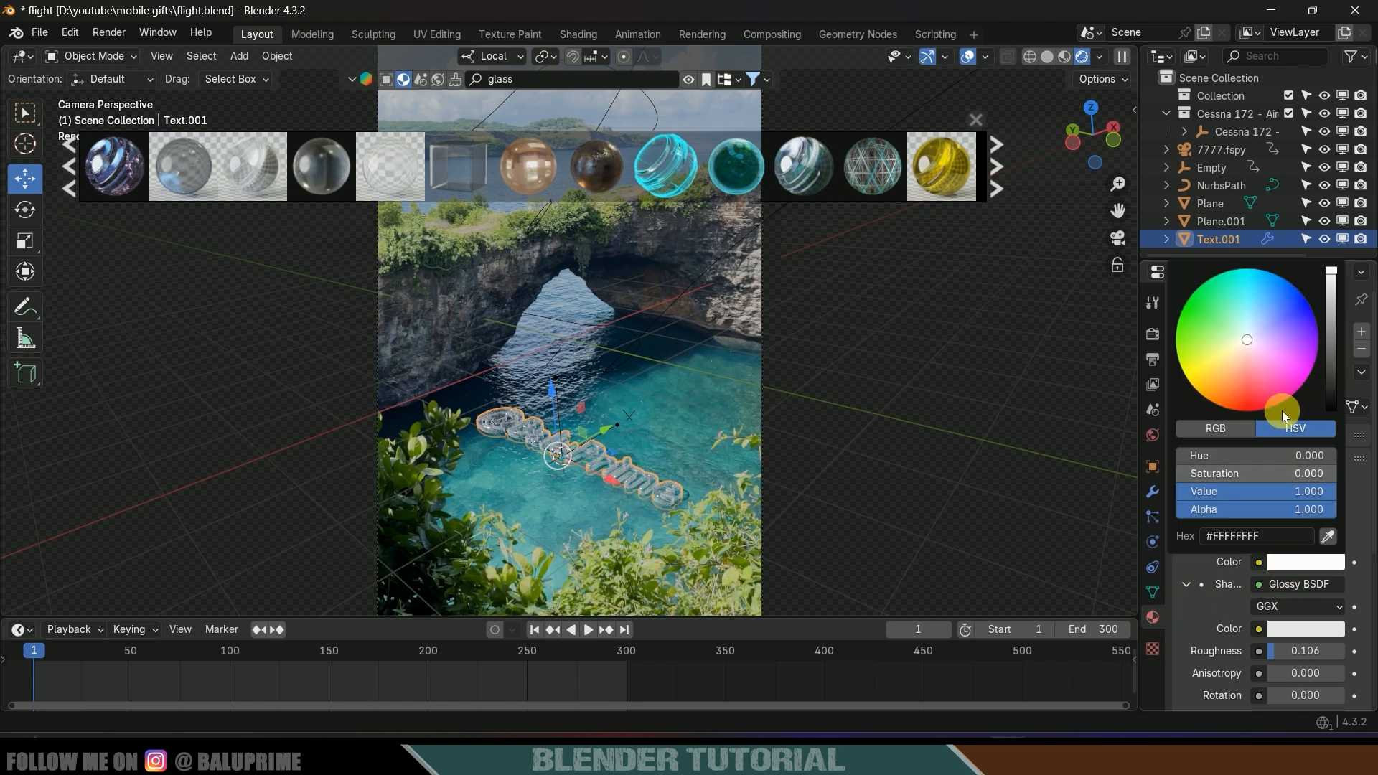
drag(1282, 411, 1250, 275)
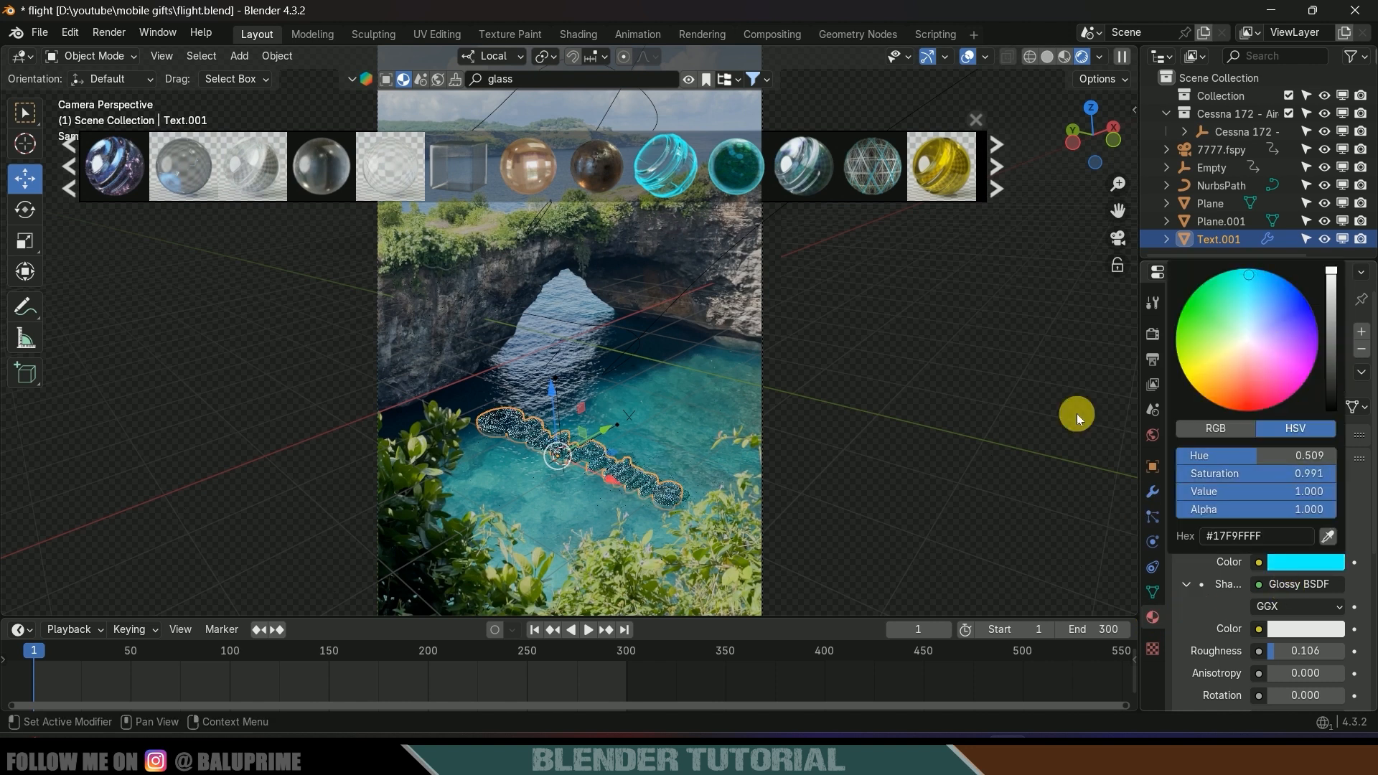
click(634, 458)
key(ctrl+s)
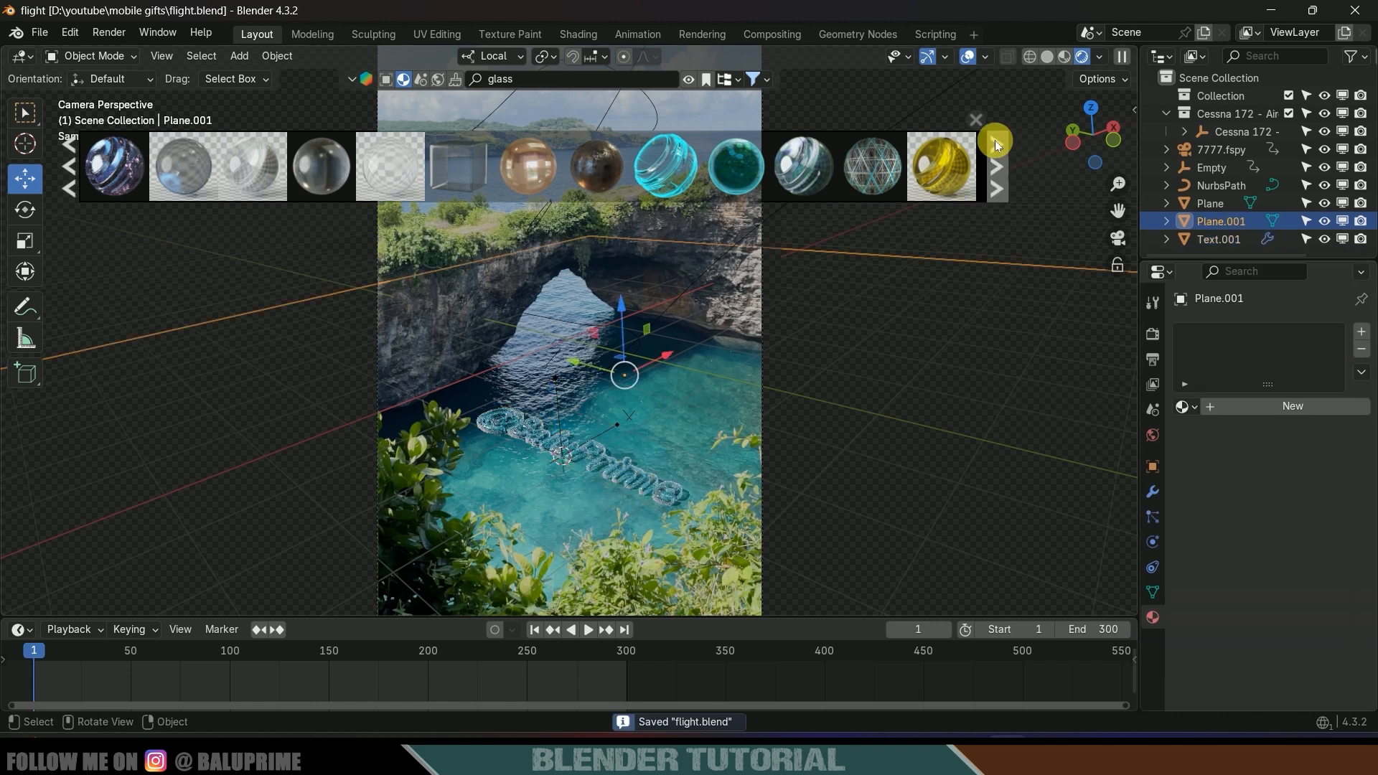
Play the animation to check the glass text and return to frame 1
key(space)
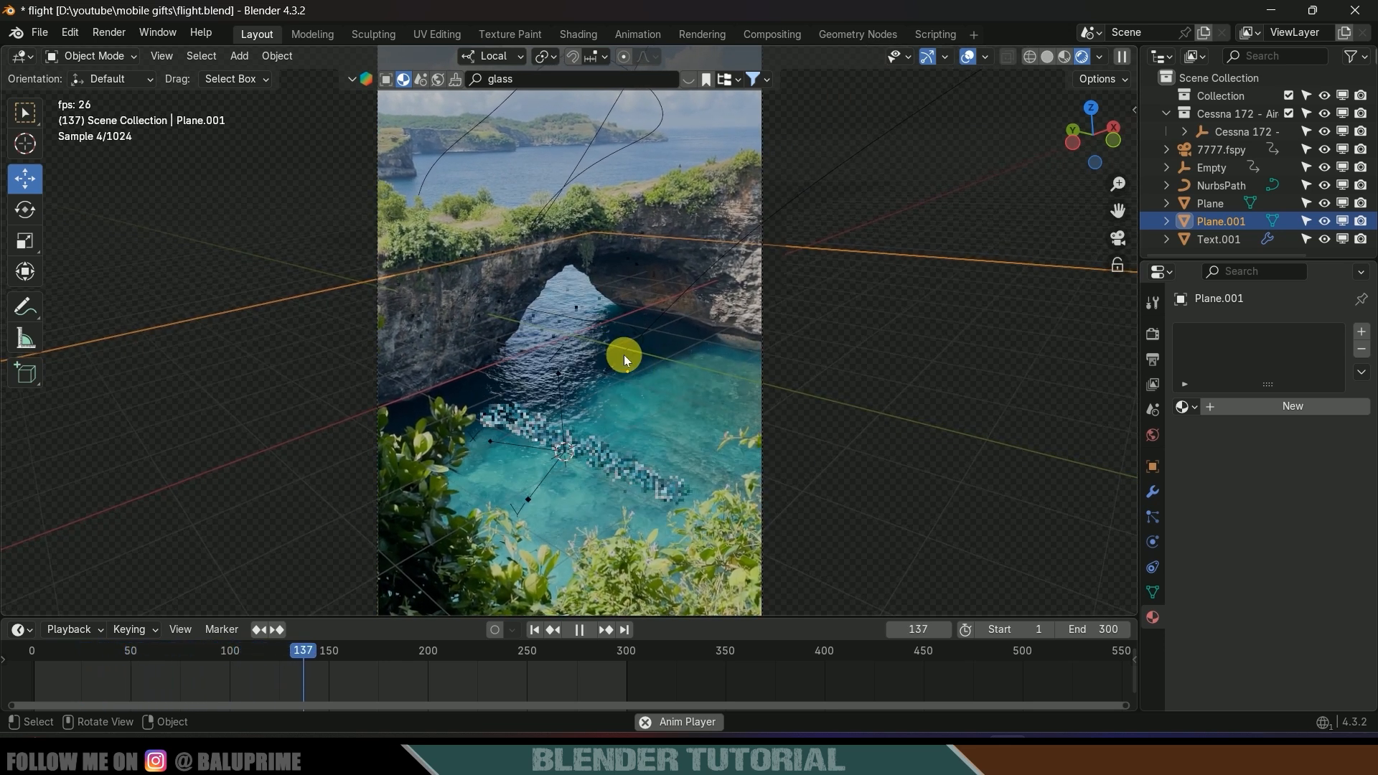
key(space)
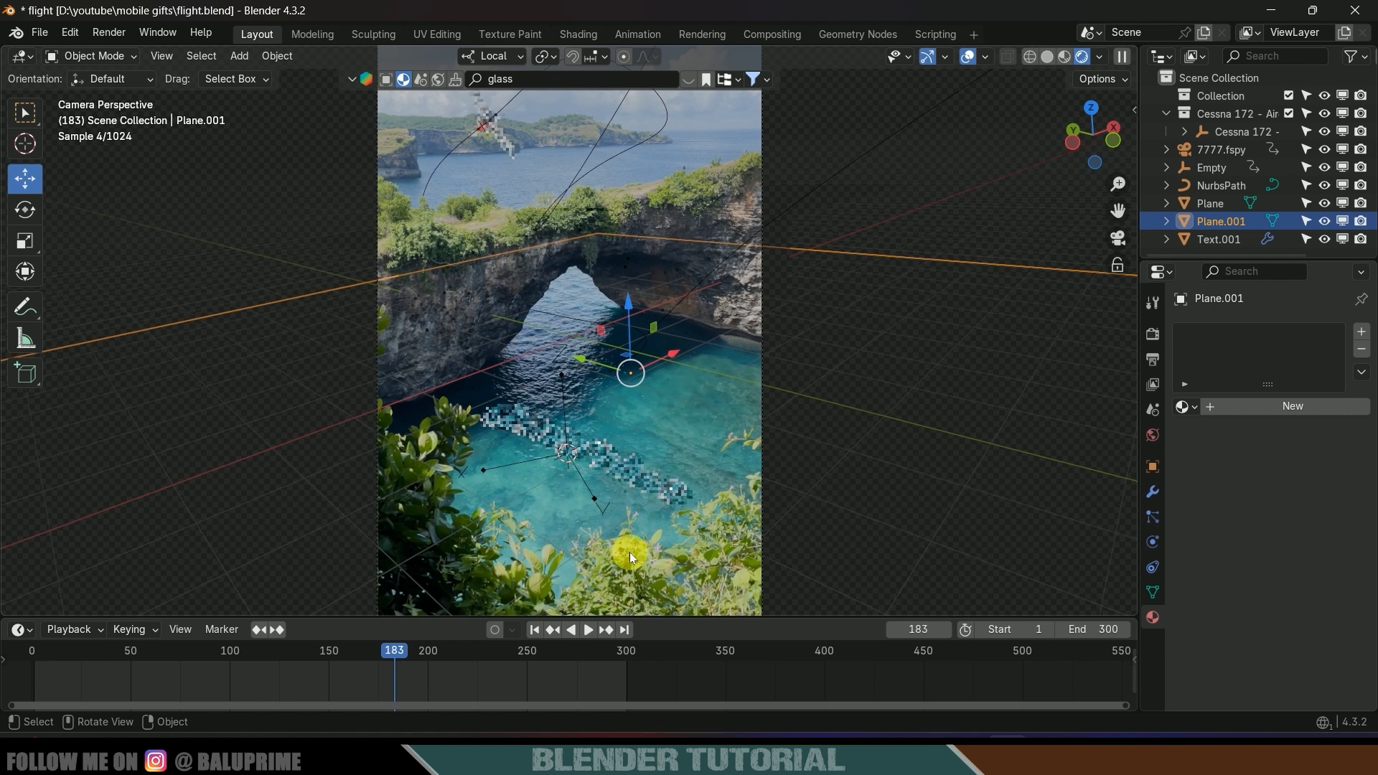
click(534, 630)
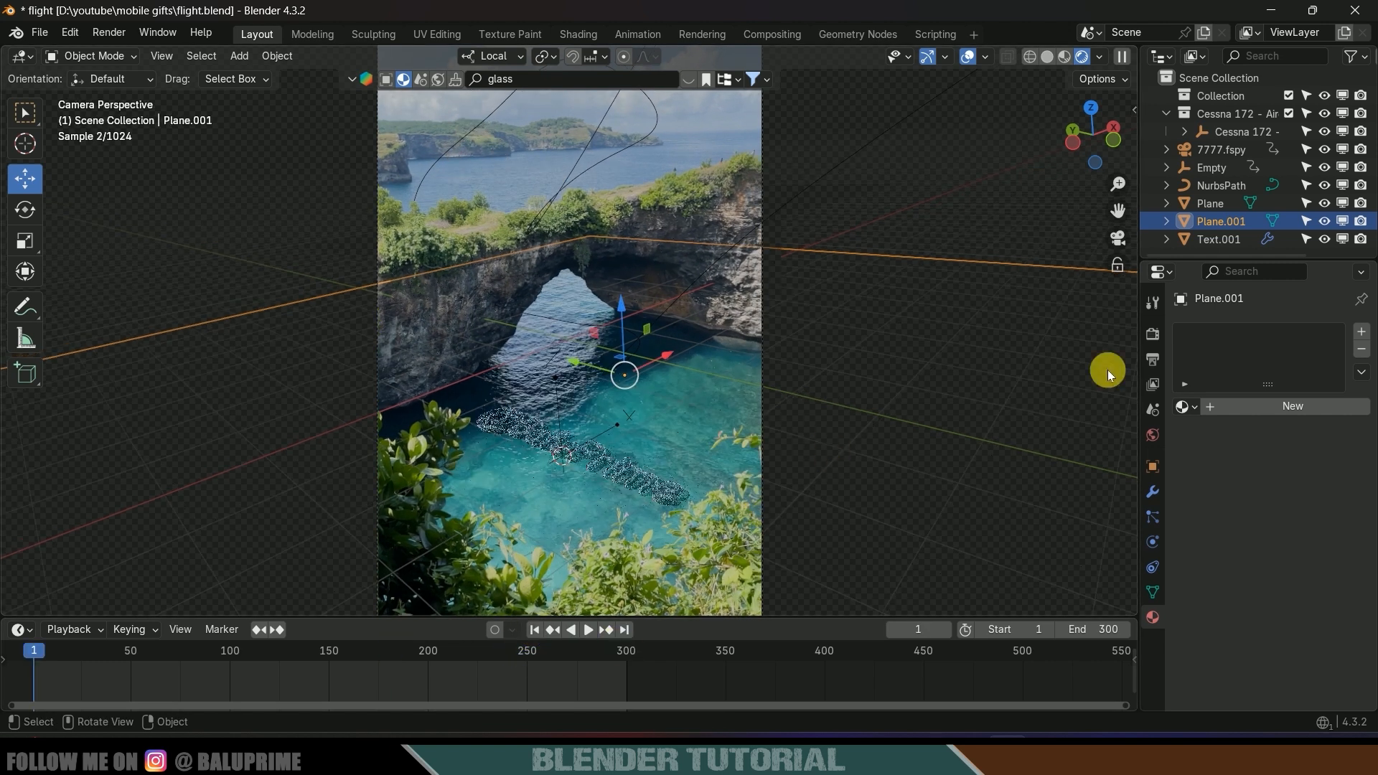
Set the Cycles render sampling to 16 max samples with a 0.1 noise threshold, and enable Motion Blur
click(1155, 338)
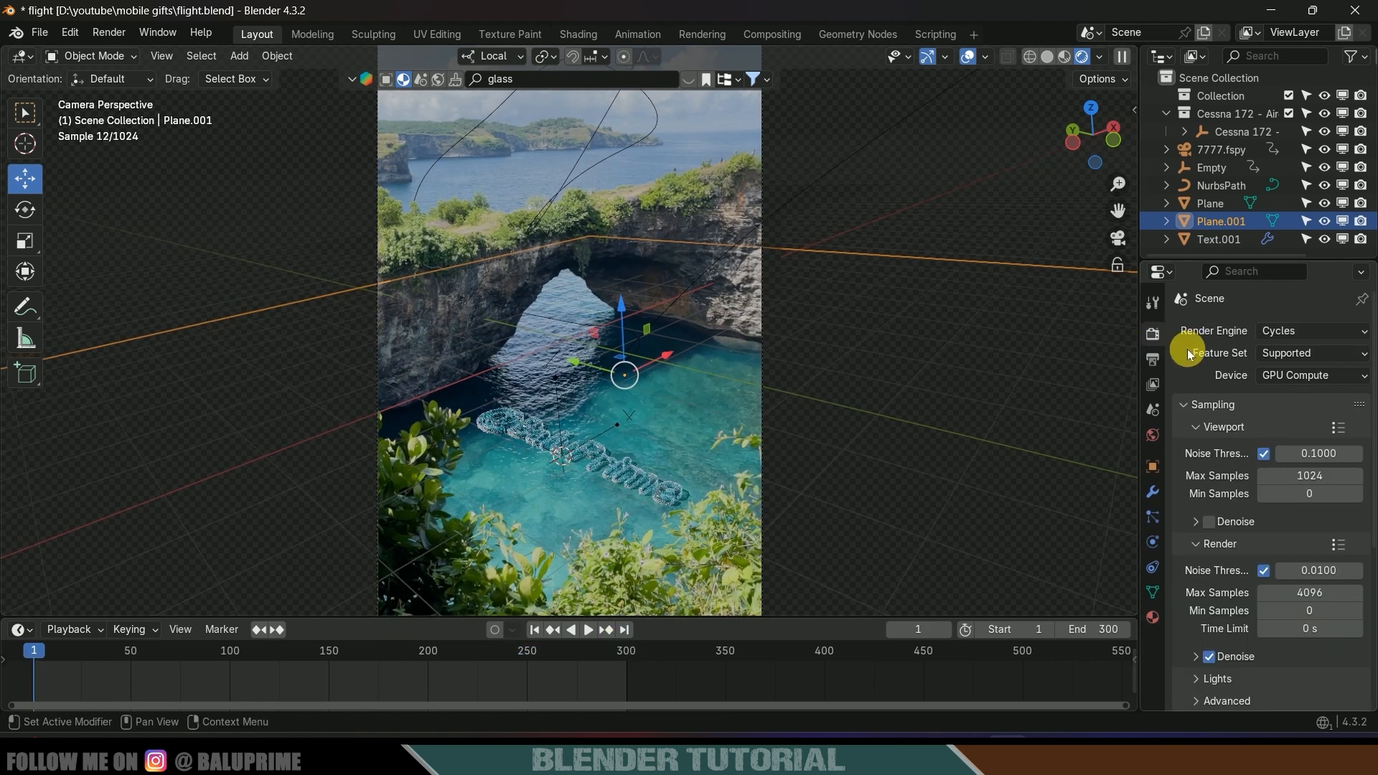
scroll(1245, 420, down, 3)
scroll(1206, 434, down, 3)
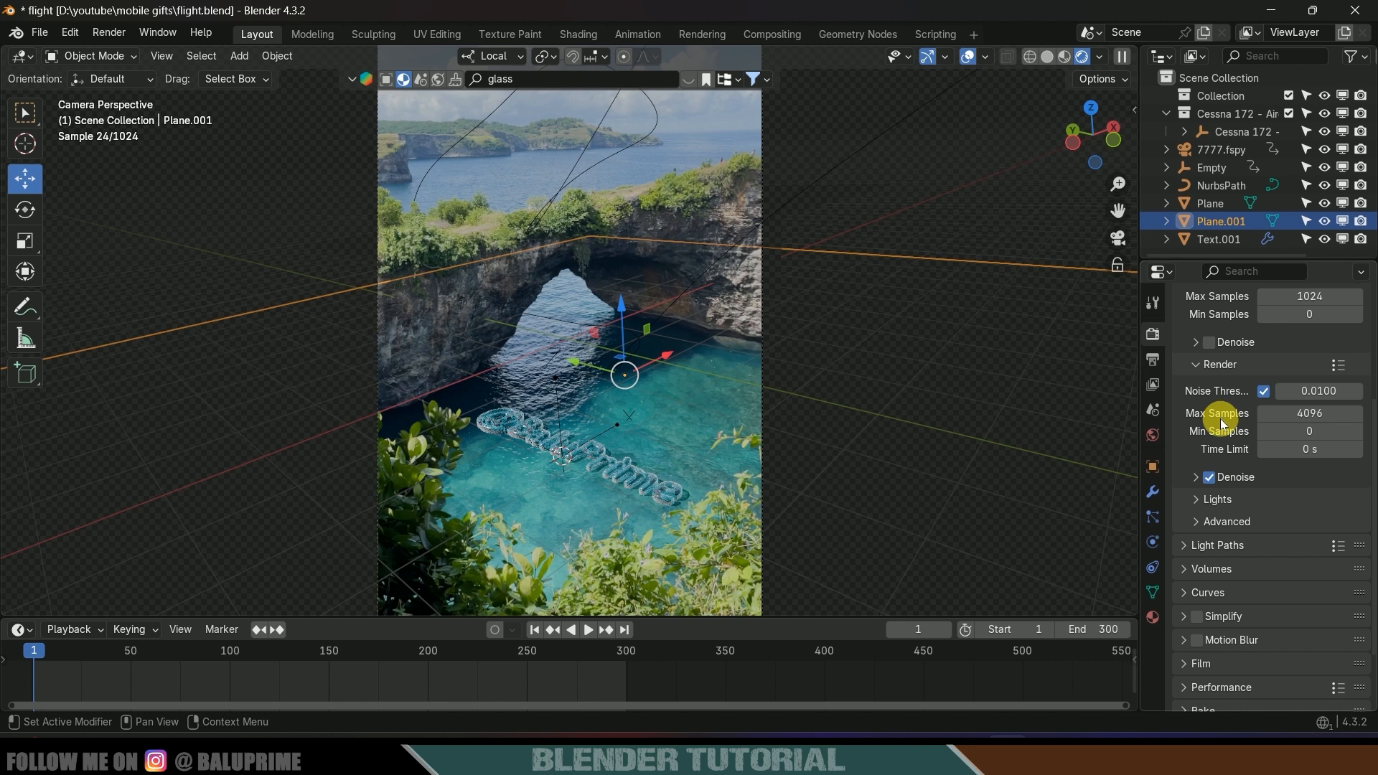
click(1321, 417)
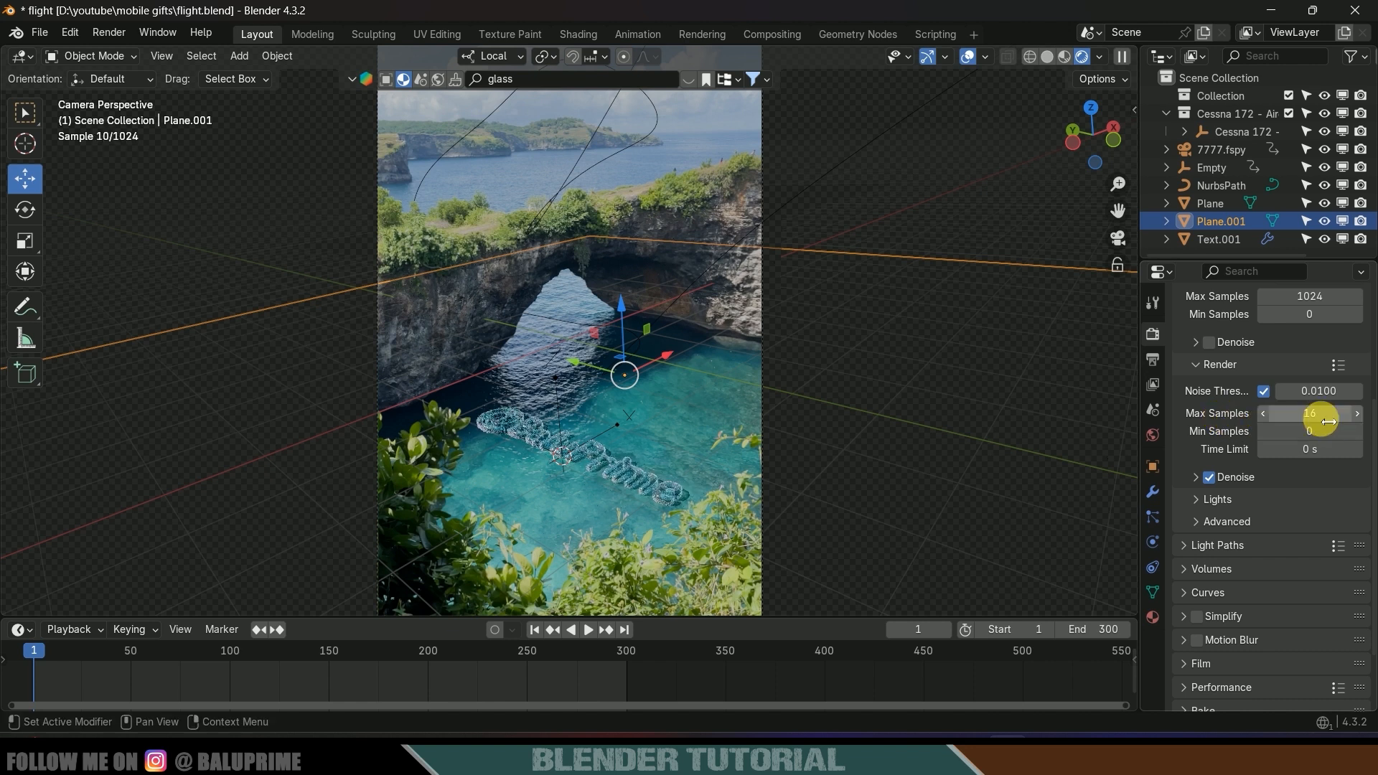
click(1327, 394)
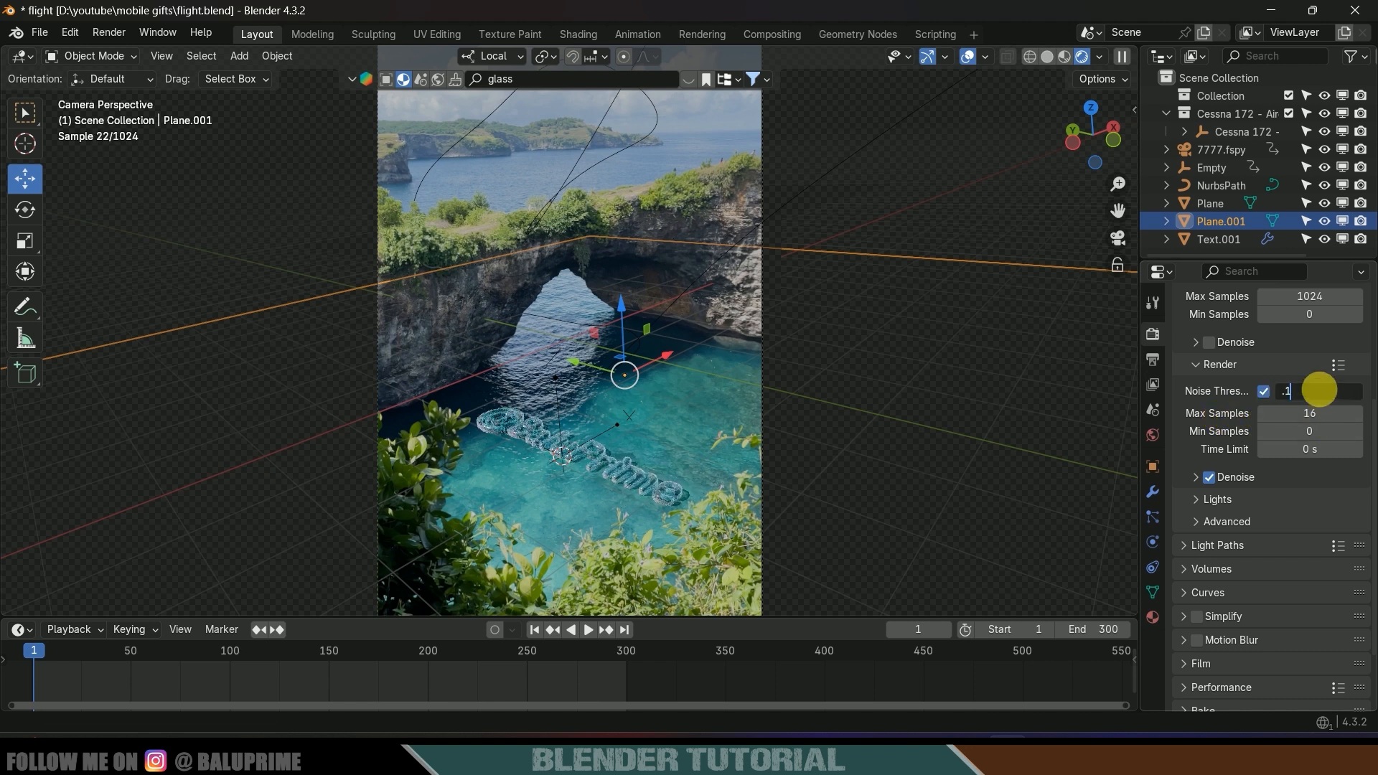
text(.1)
key(Return)
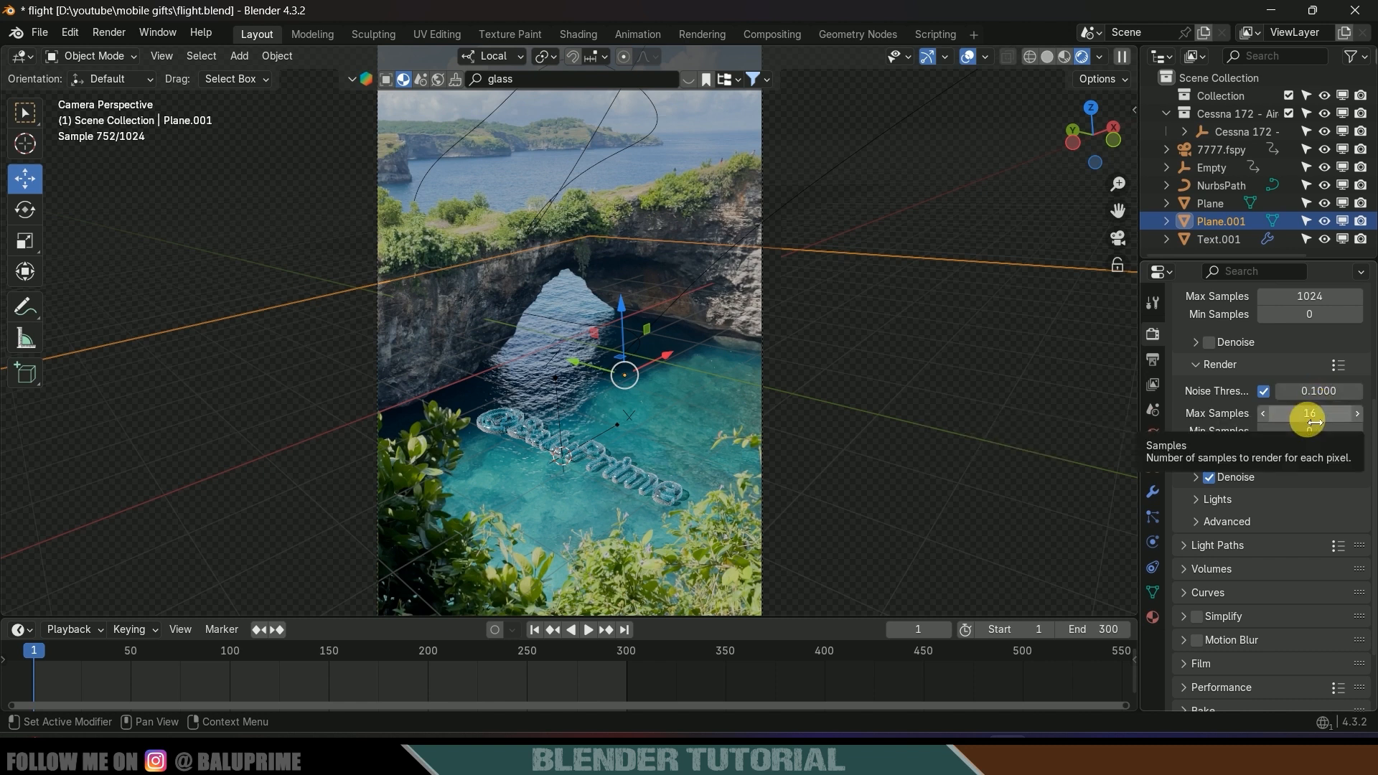
scroll(1229, 445, down, 3)
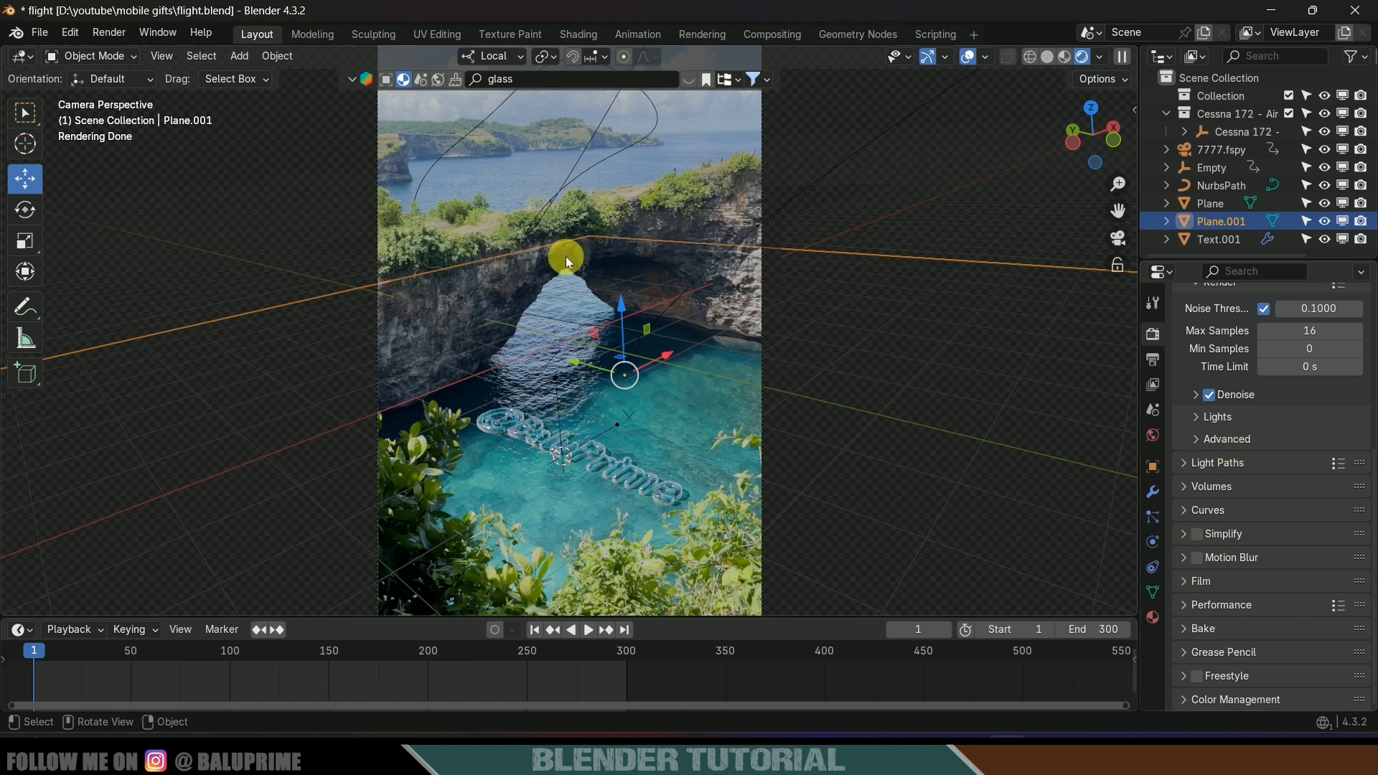
click(1198, 557)
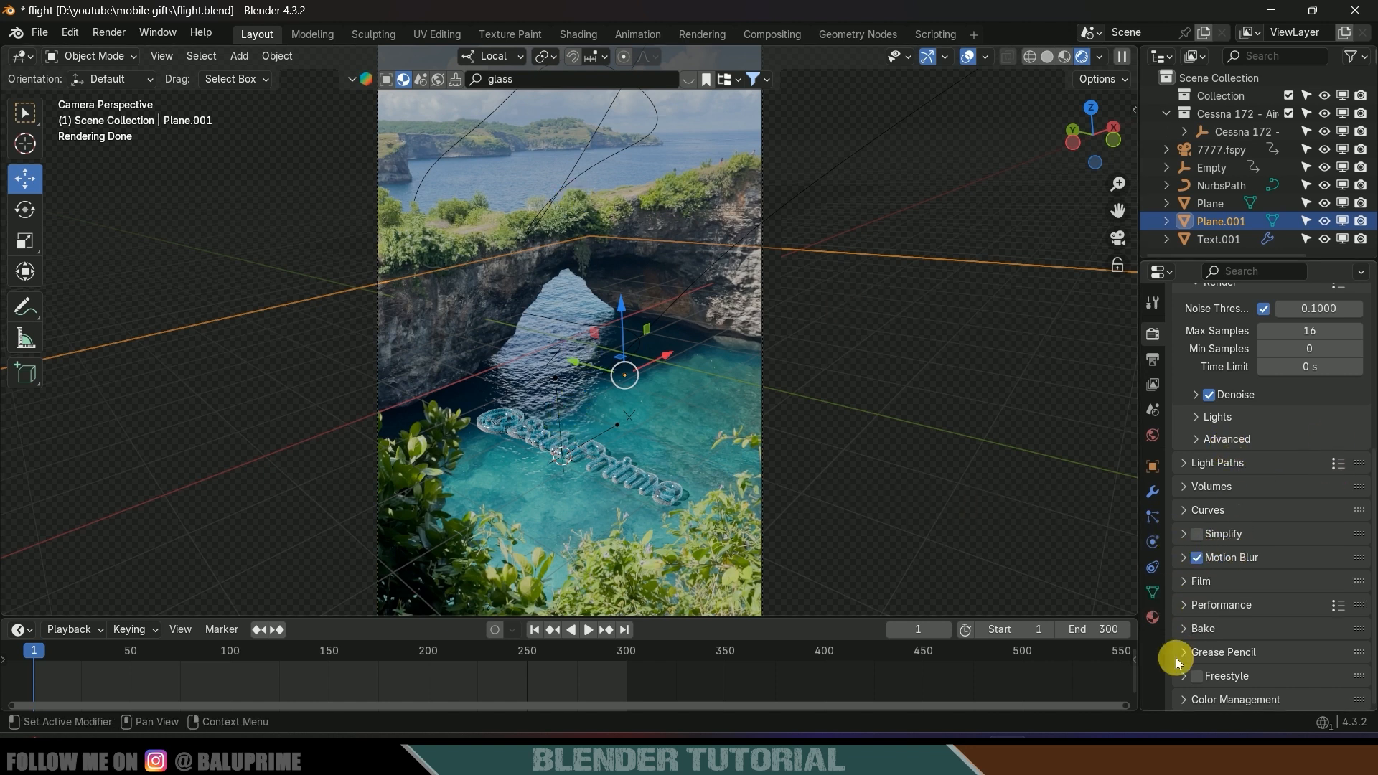
Set the Color Management view transform to Standard and play the animation to check the colours
click(1182, 700)
scroll(1183, 699, down, 7)
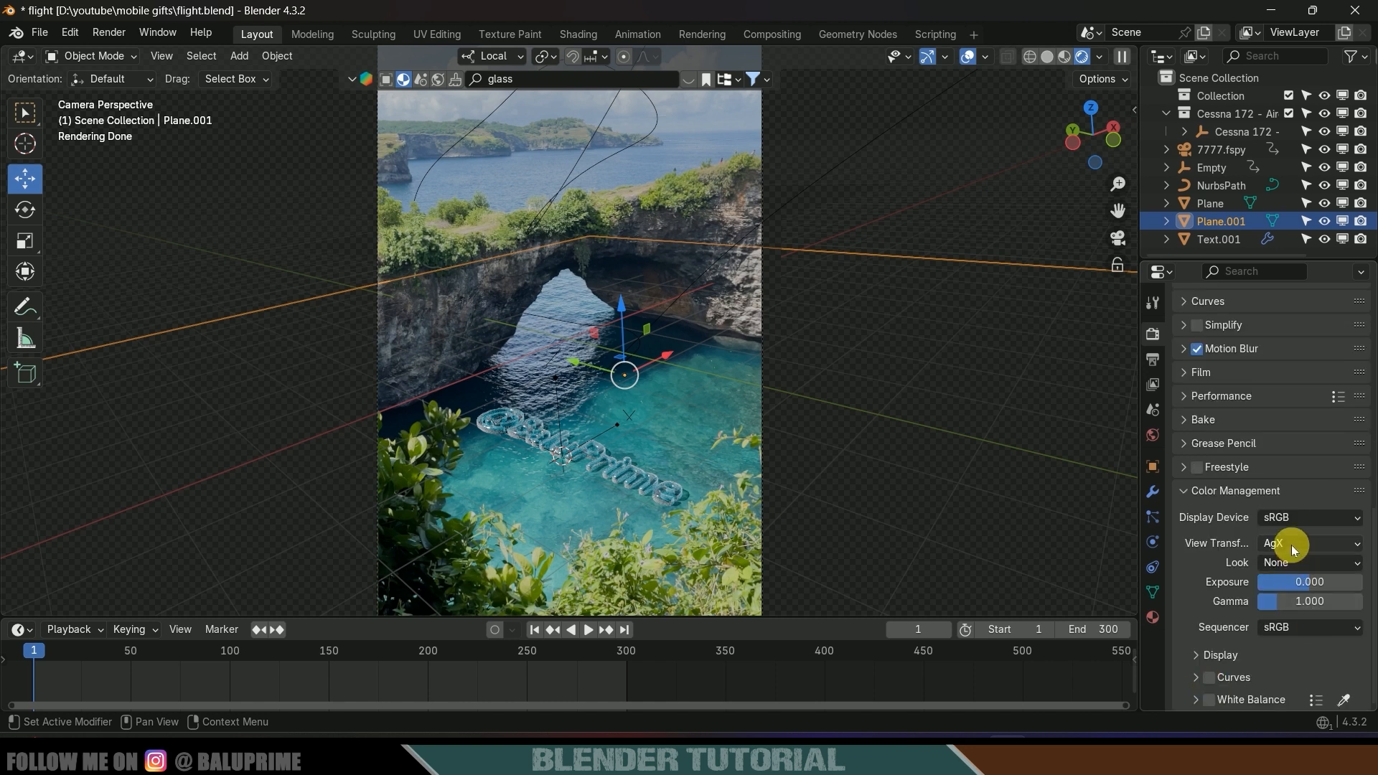
click(1291, 545)
click(1255, 565)
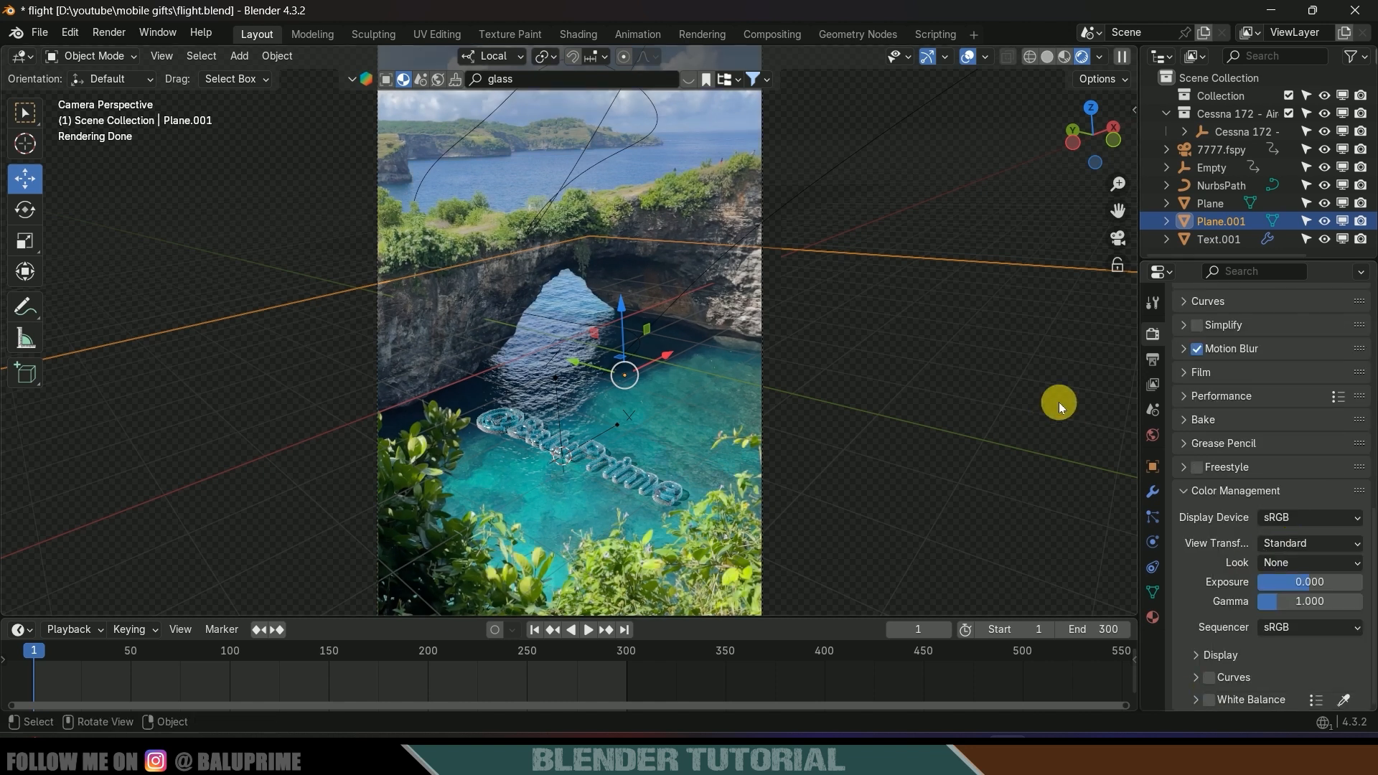
key(space)
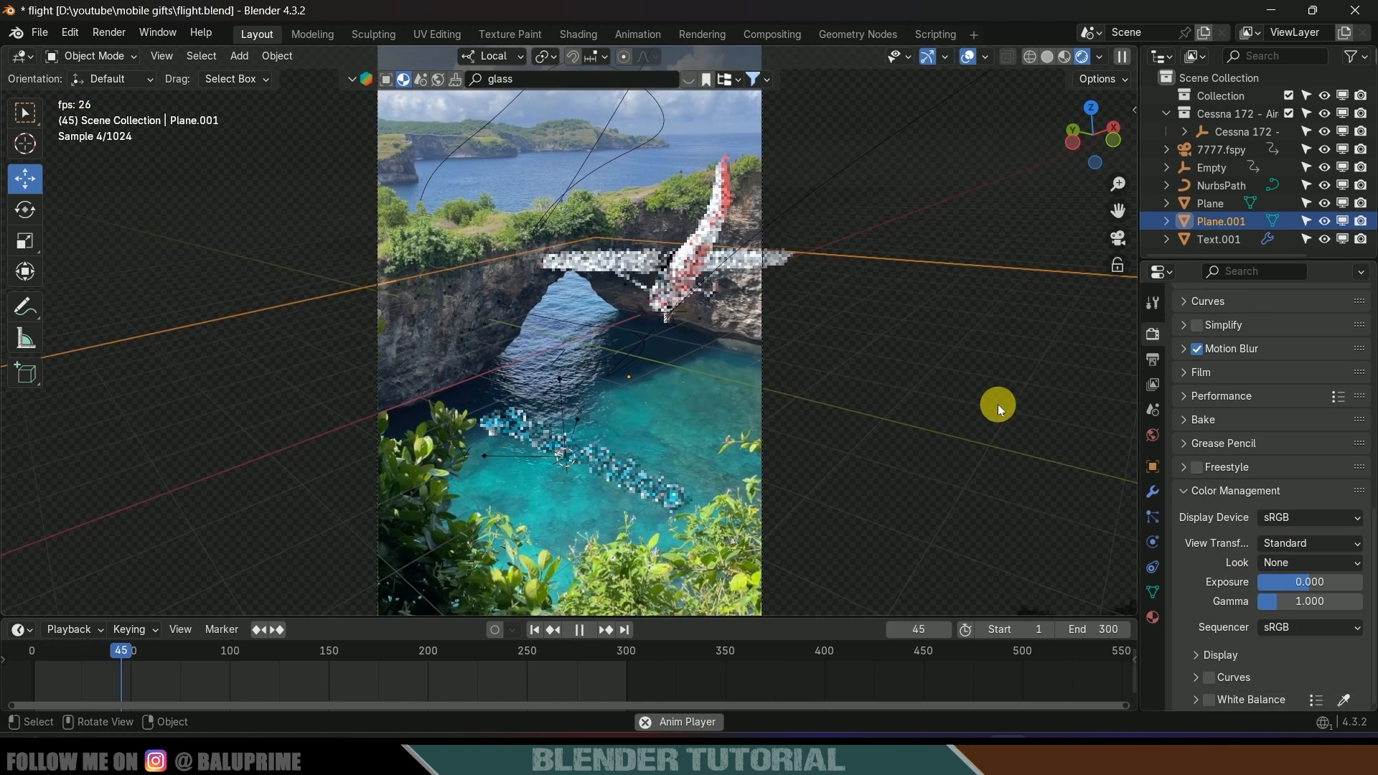
key(space)
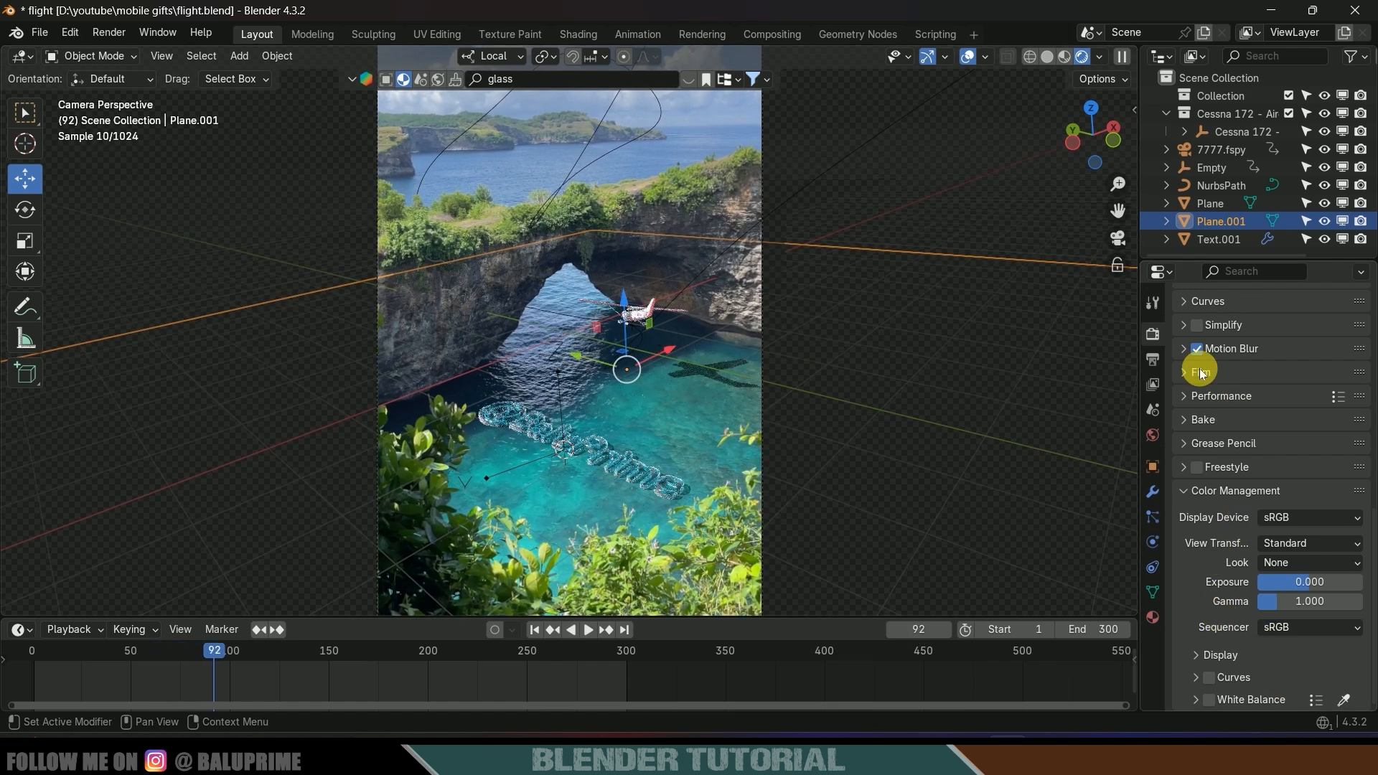
Enable Render Region with Crop to Render Region in the output format settings and set the frame rate to 30 fps
click(1153, 359)
scroll(1220, 367, up, 5)
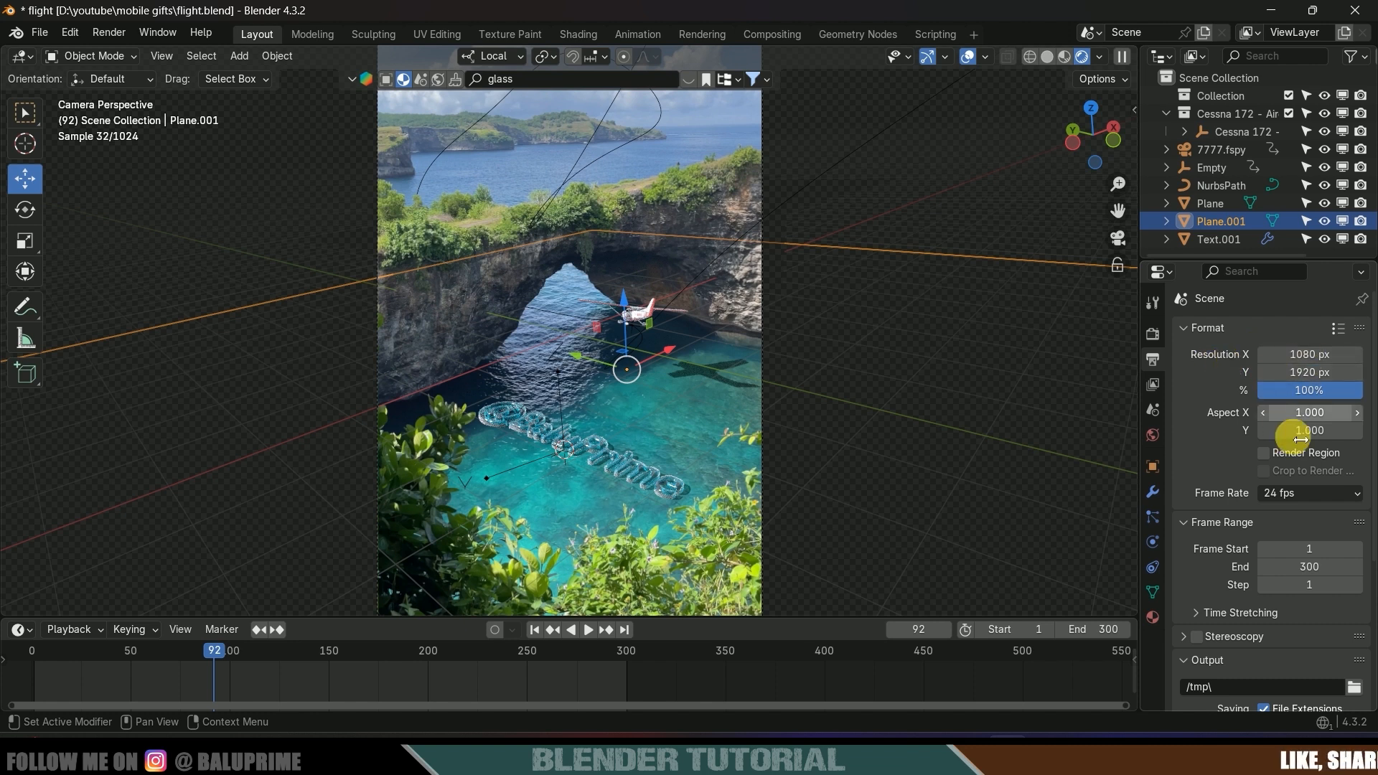
click(1264, 454)
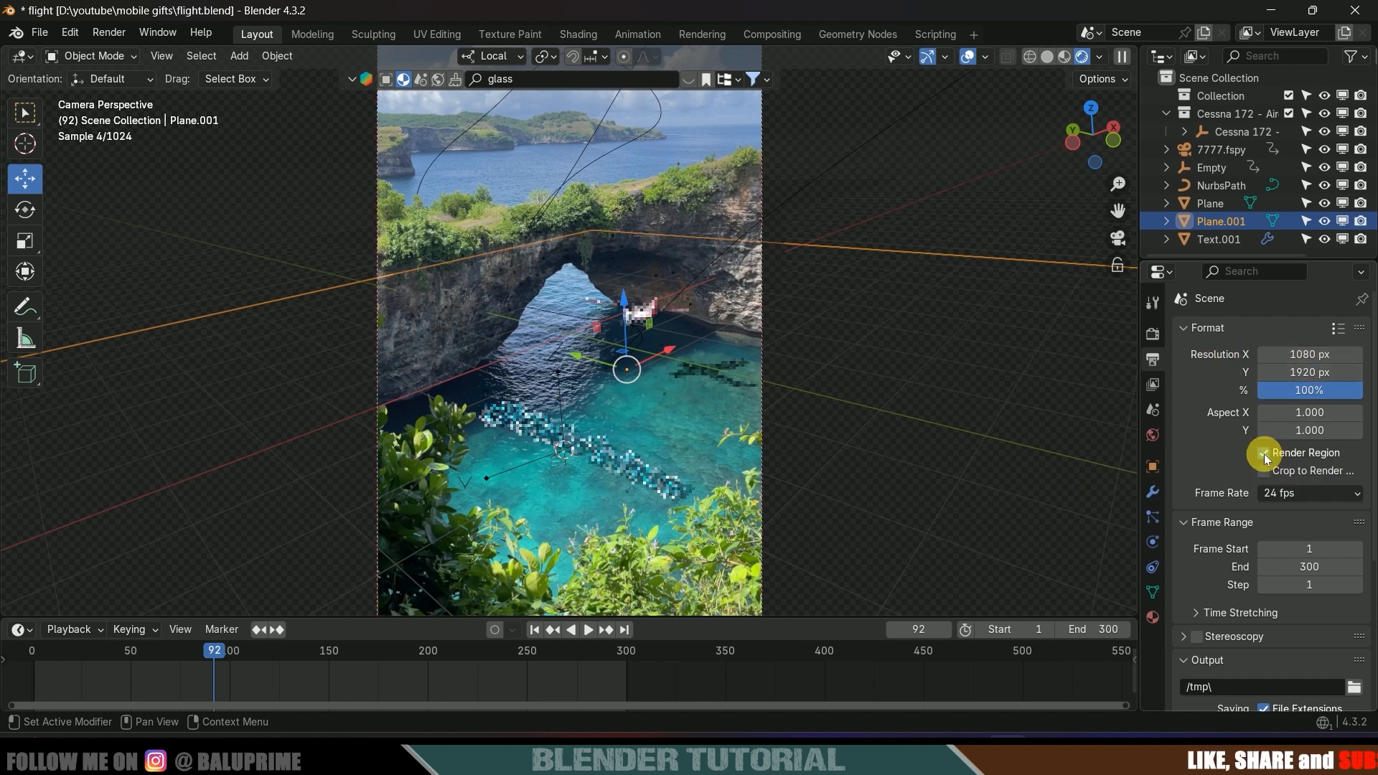
click(1264, 473)
scroll(1264, 478, down, 3)
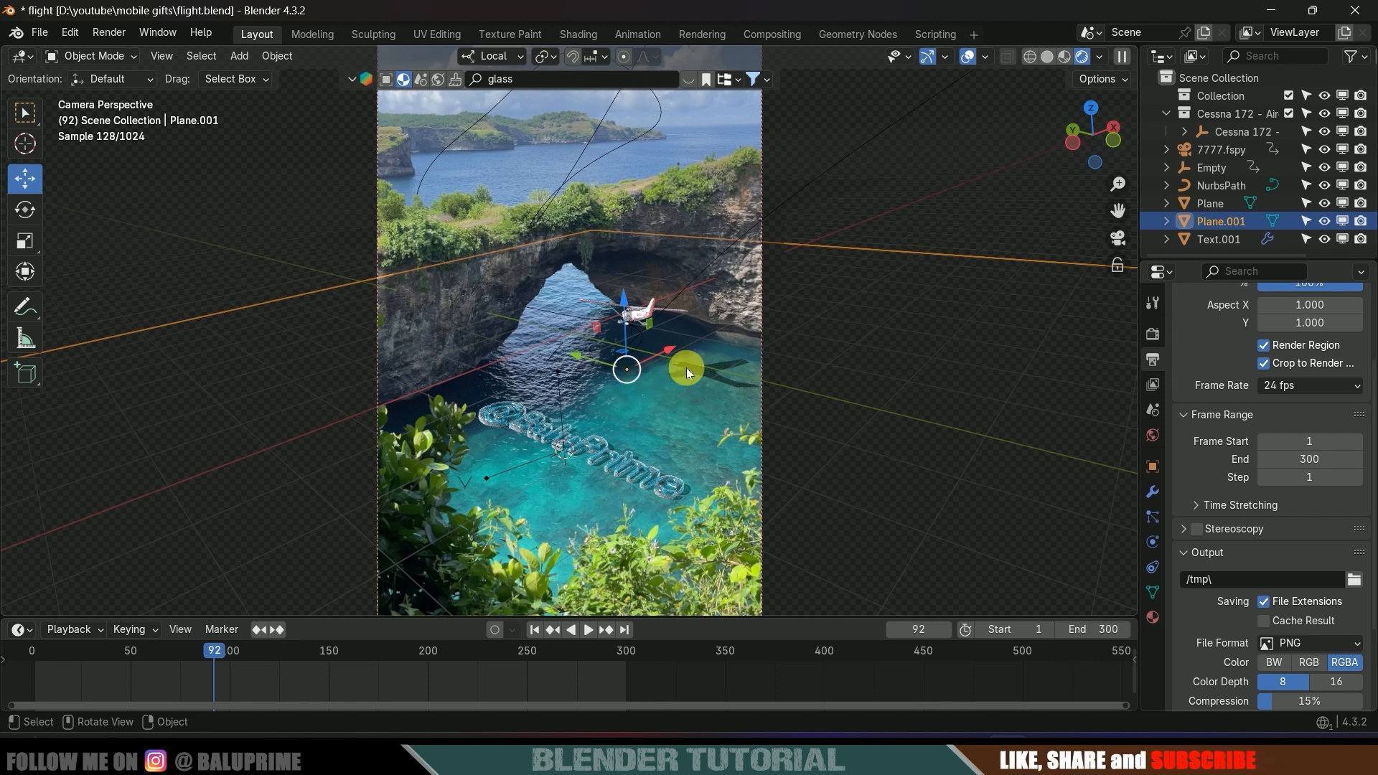
click(1328, 385)
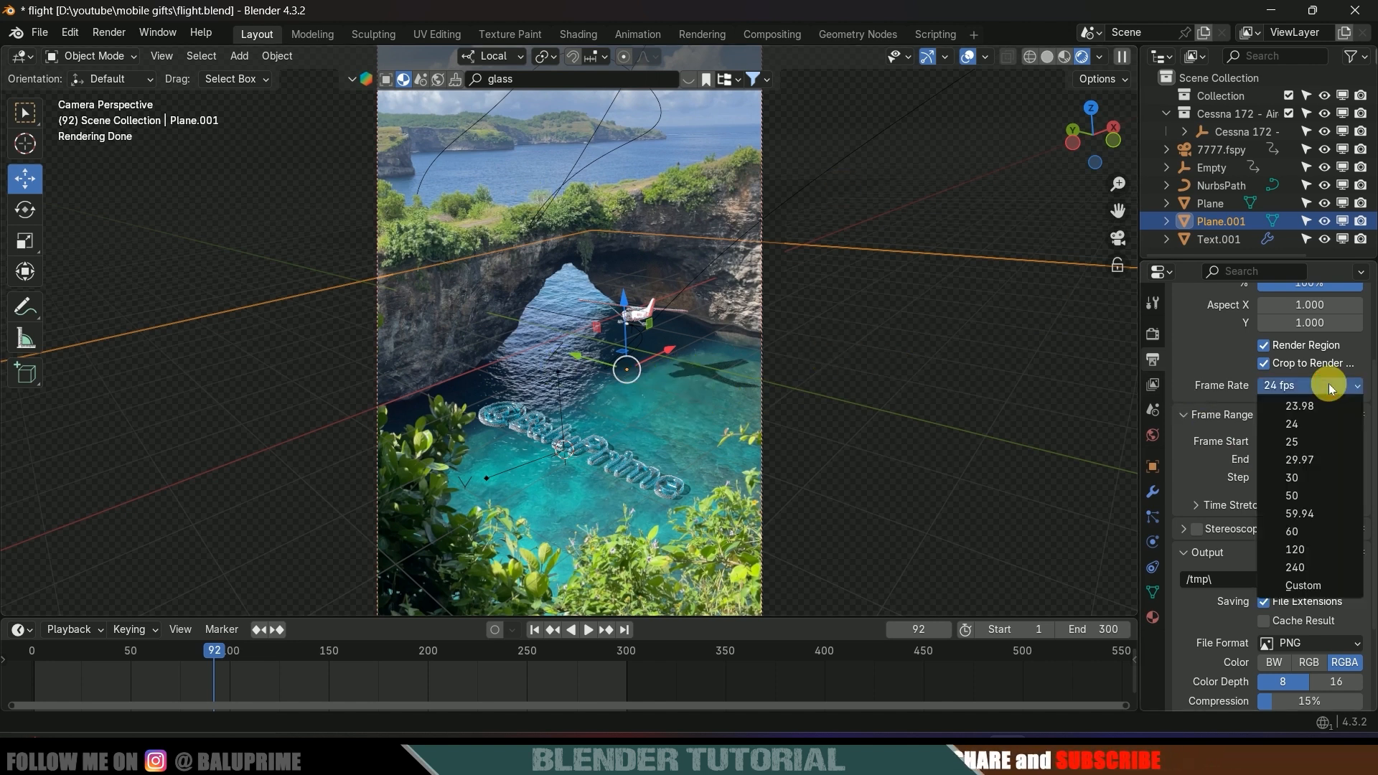
click(1303, 479)
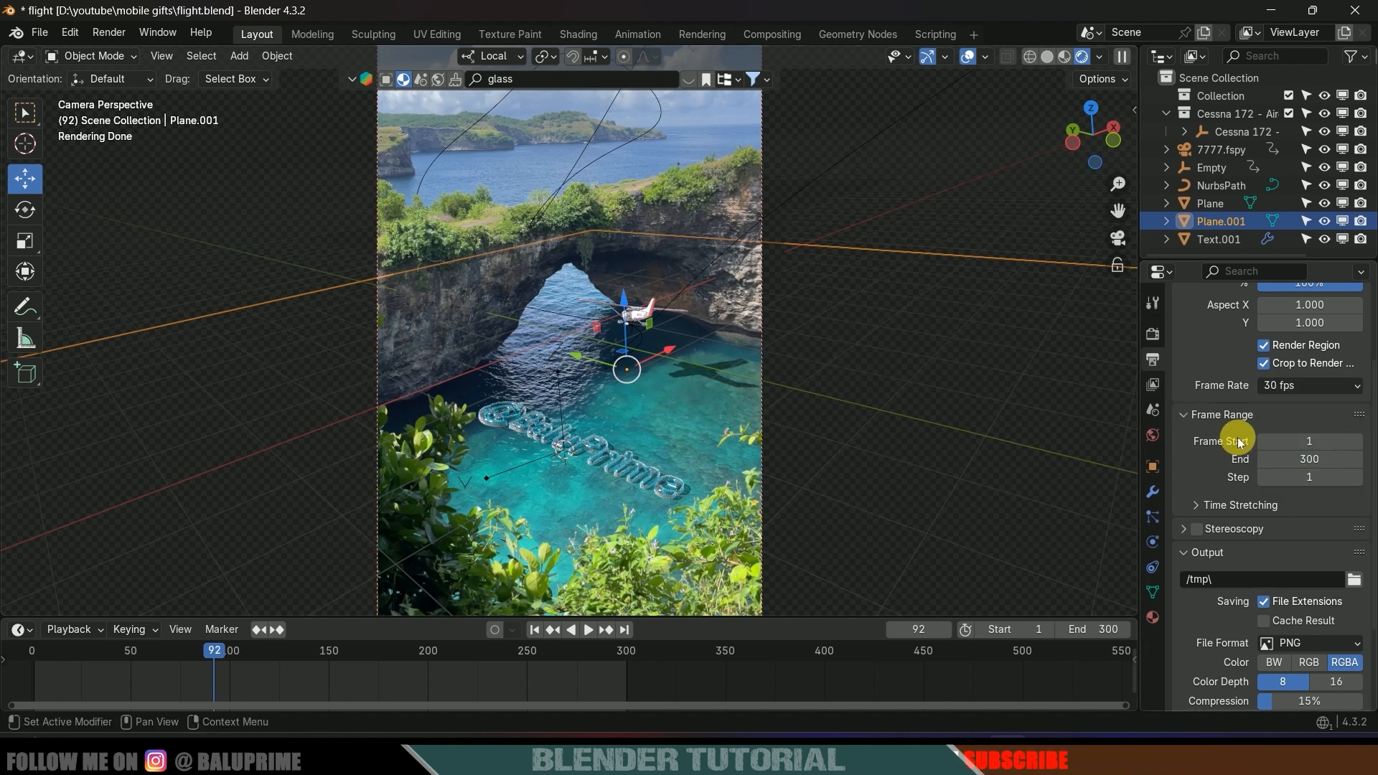
Set the render output path to the airplane vfx blender folder on D: and choose PNG as the file format for rendering
scroll(1231, 445, down, 2)
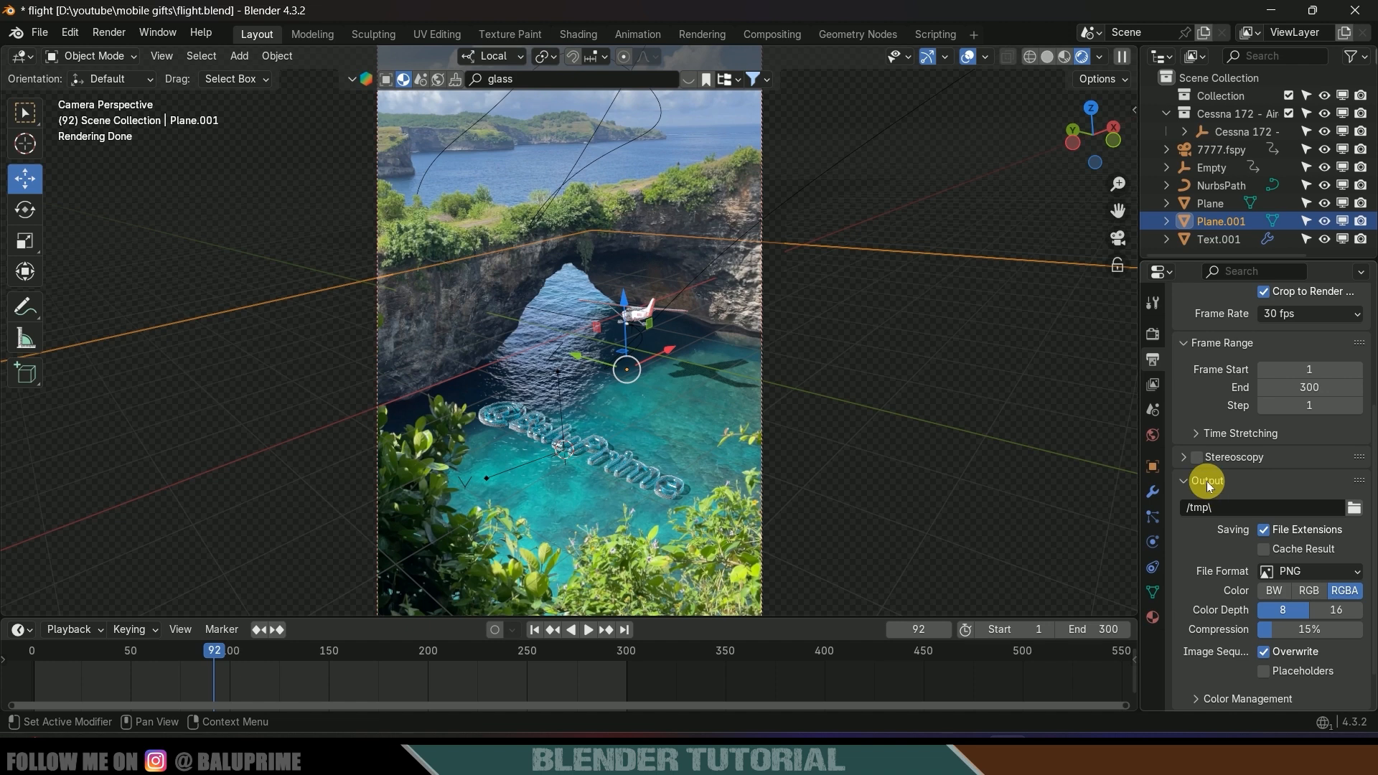
click(1353, 514)
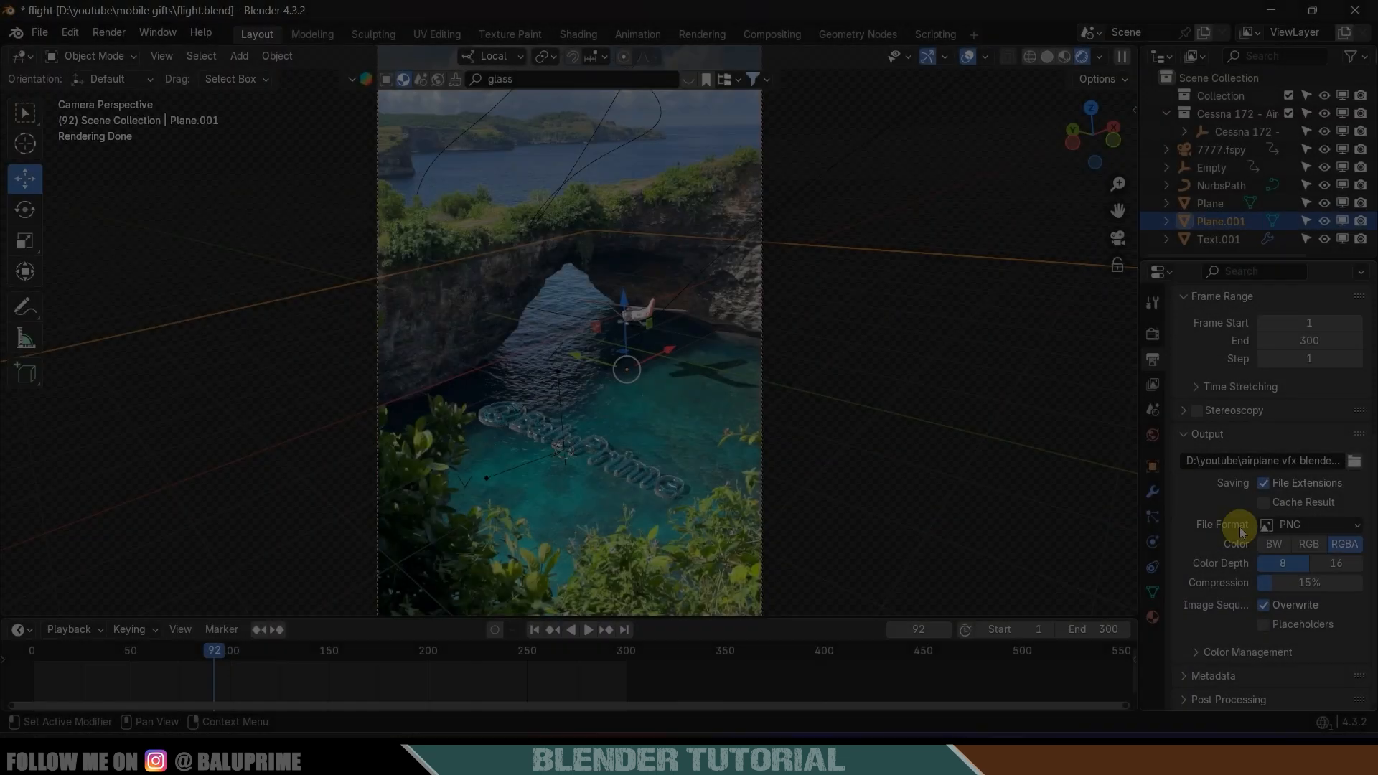
click(1292, 525)
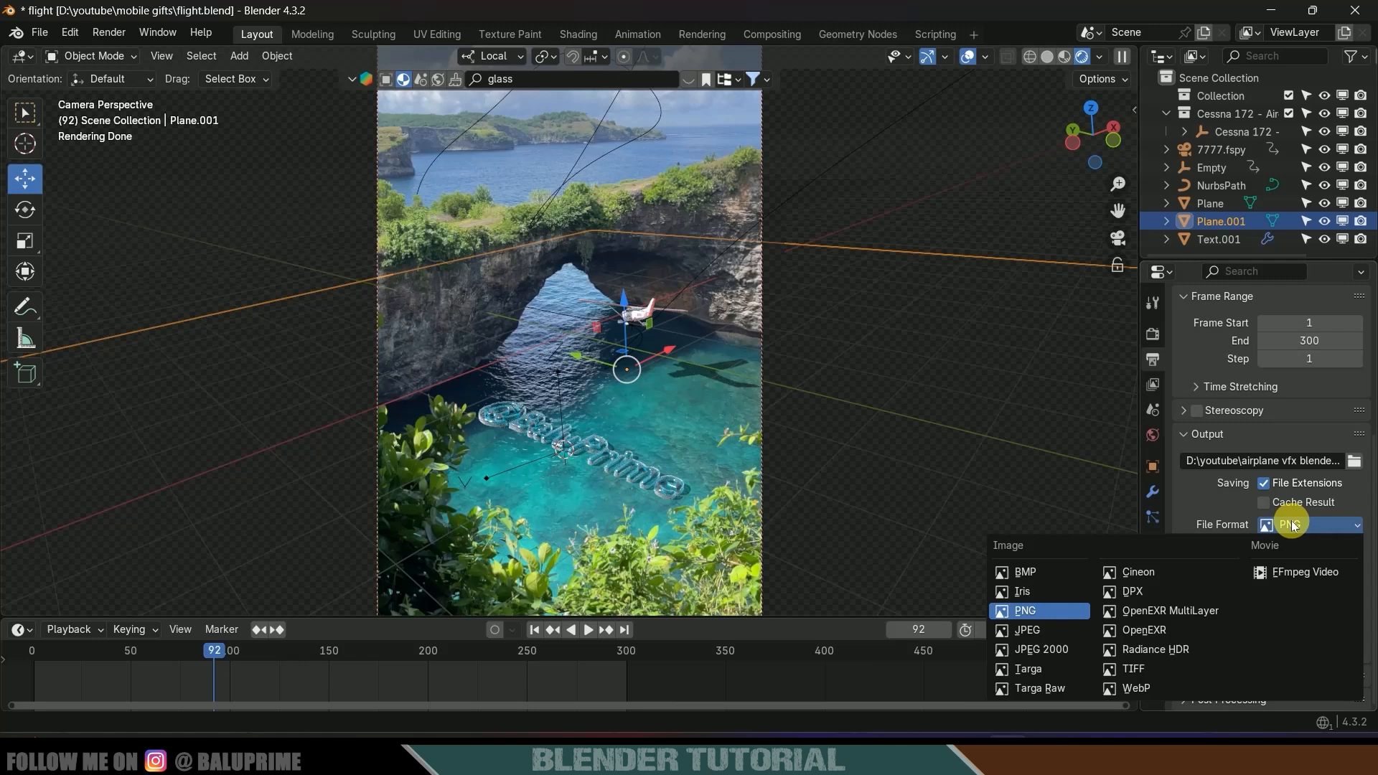
click(1048, 610)
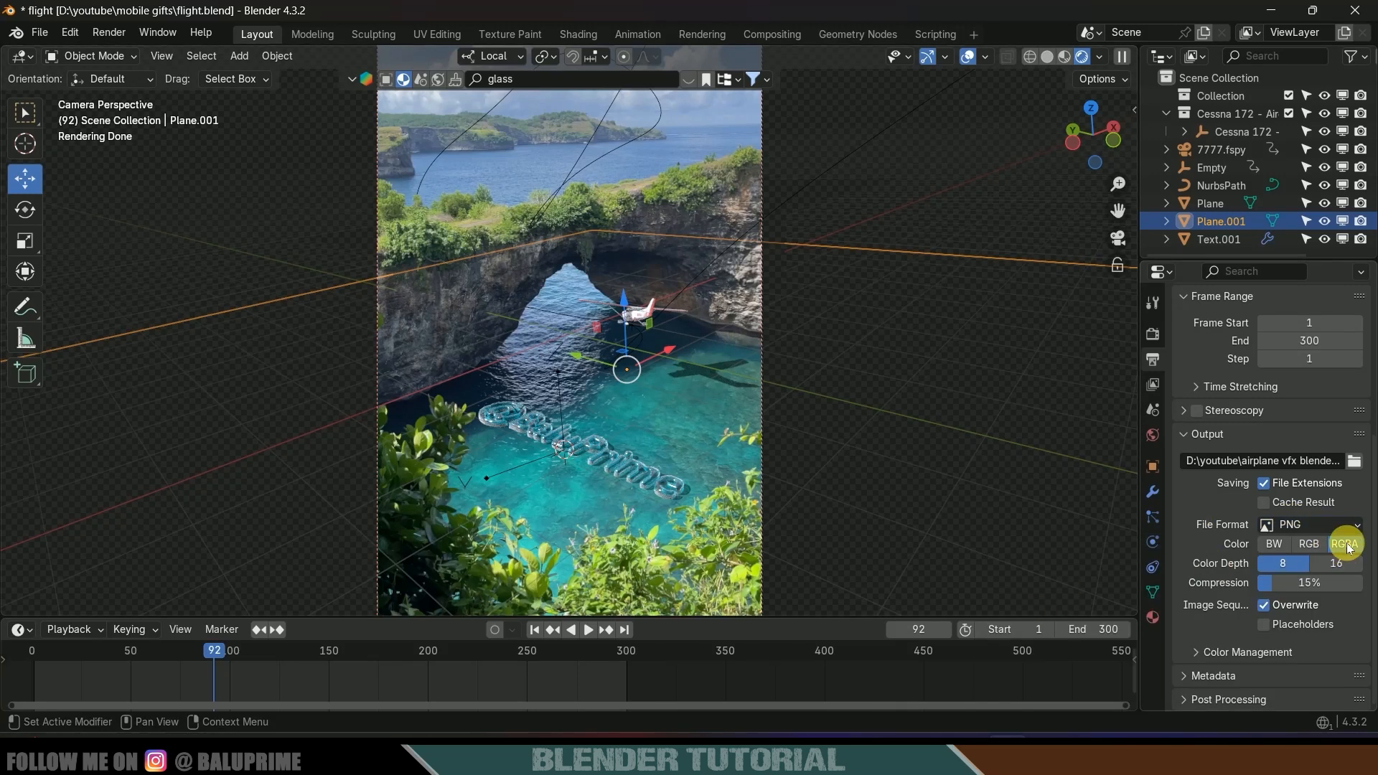
scroll(1207, 544, up, 3)
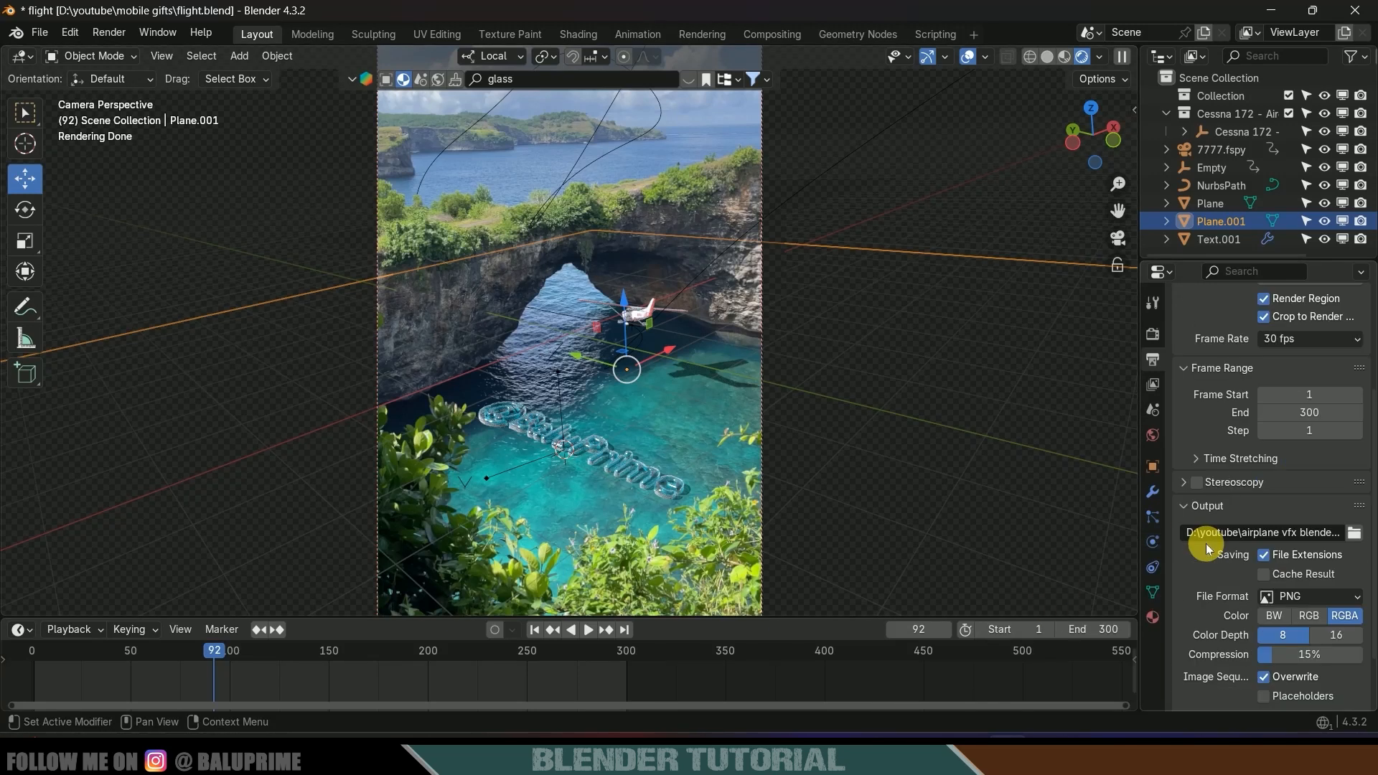
click(109, 32)
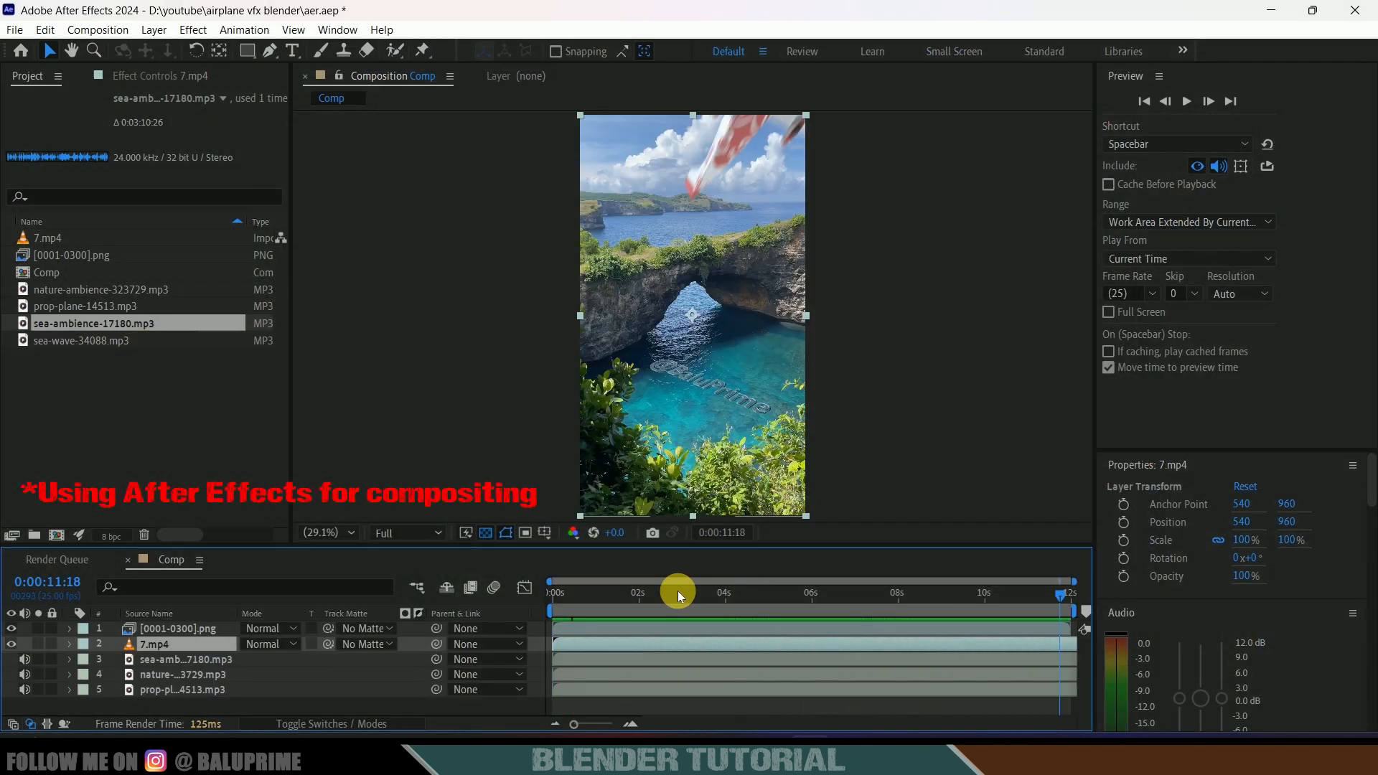
In After Effects, move to 0:00:03:11 and add an adjustment layer with Lumetri Color above the PNG sequence in Comp
mouse_move(677, 594)
mouse_down()
mouse_move(738, 609)
mouse_move(1059, 581)
mouse_move(567, 610)
mouse_move(704, 600)
mouse_up()
click(98, 29)
key(ctrl+alt+y)
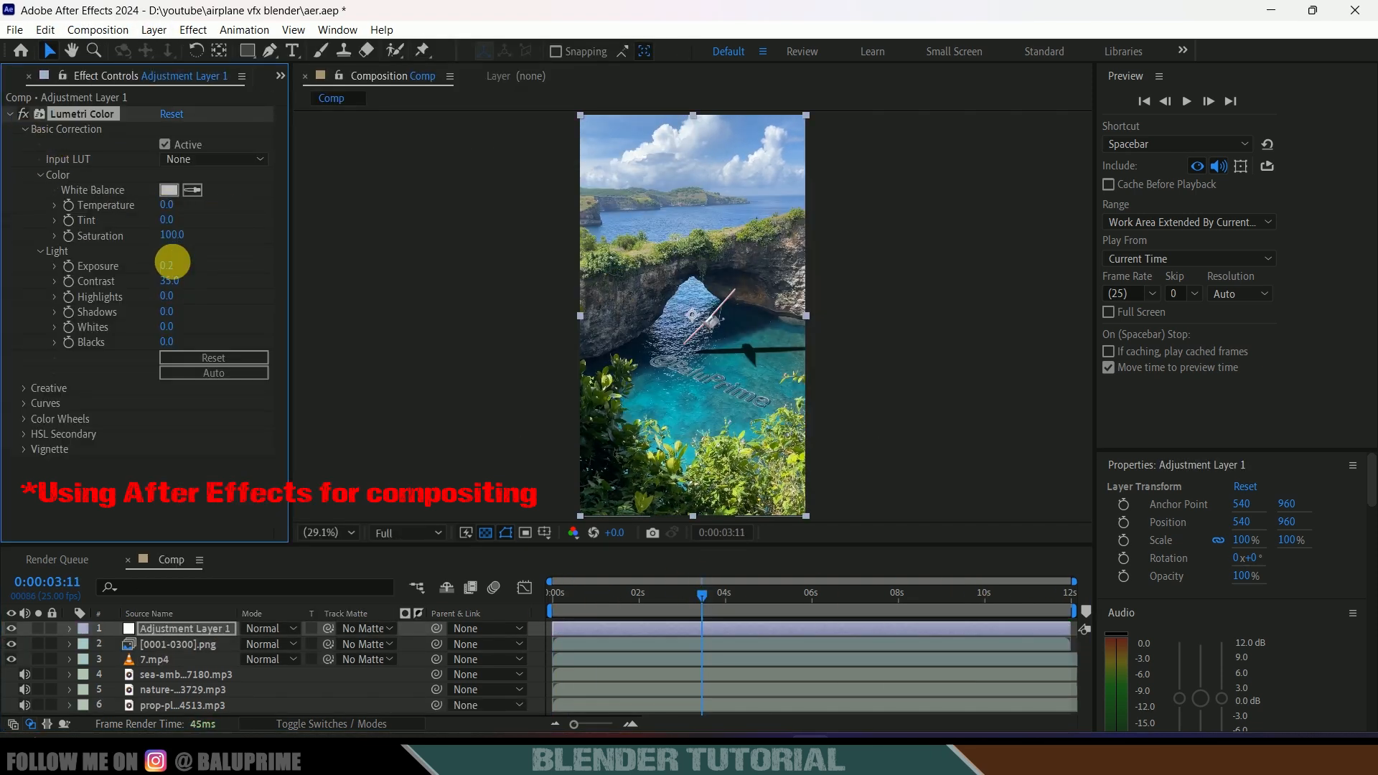
Set the adjustment layer's Lumetri Color Highlights to 5 and Contrast to 10
click(166, 297)
text(5)
click(169, 281)
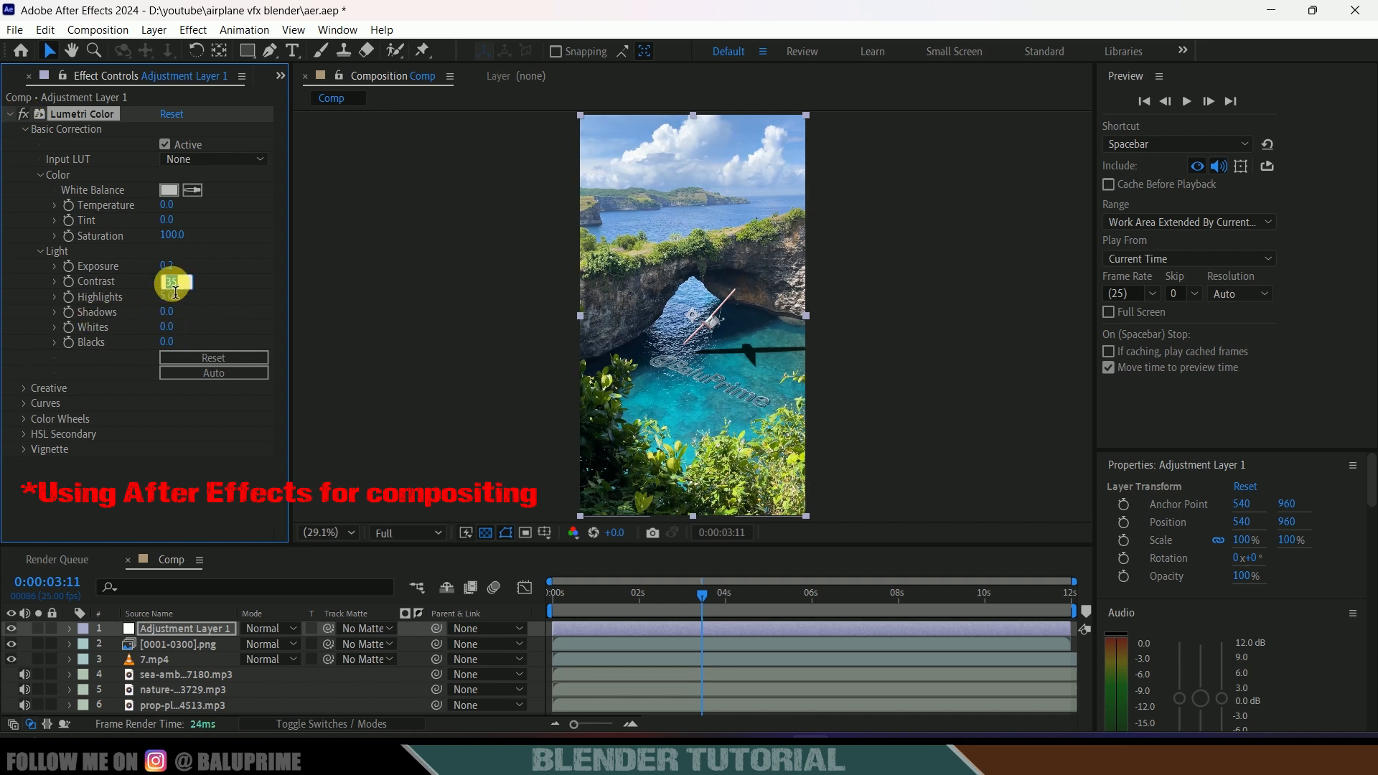
text(10)
key(Return)
Bend the green and blue RGB curves of Lumetri Color slightly upward around the midtones
click(31, 408)
scroll(107, 412, down, 5)
scroll(175, 381, up, 3)
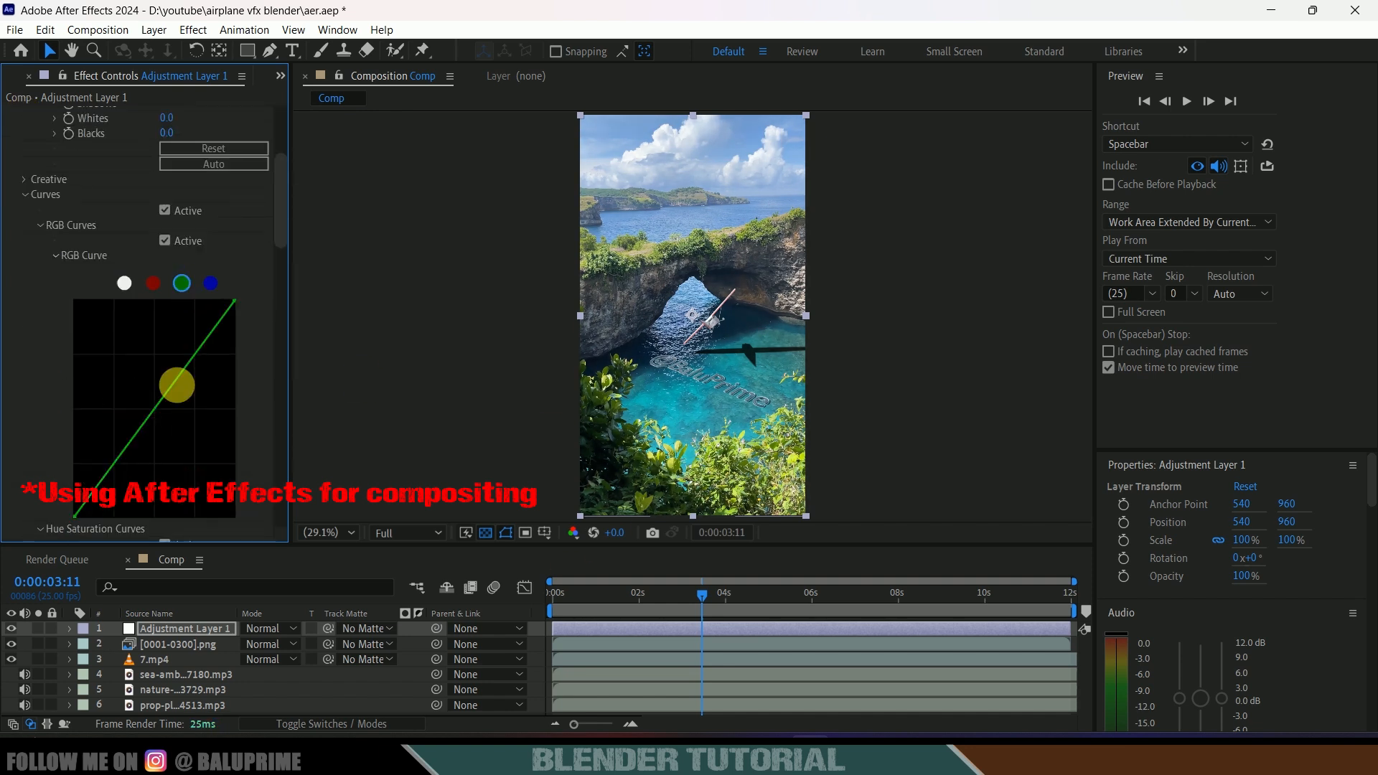
drag(158, 407, 147, 402)
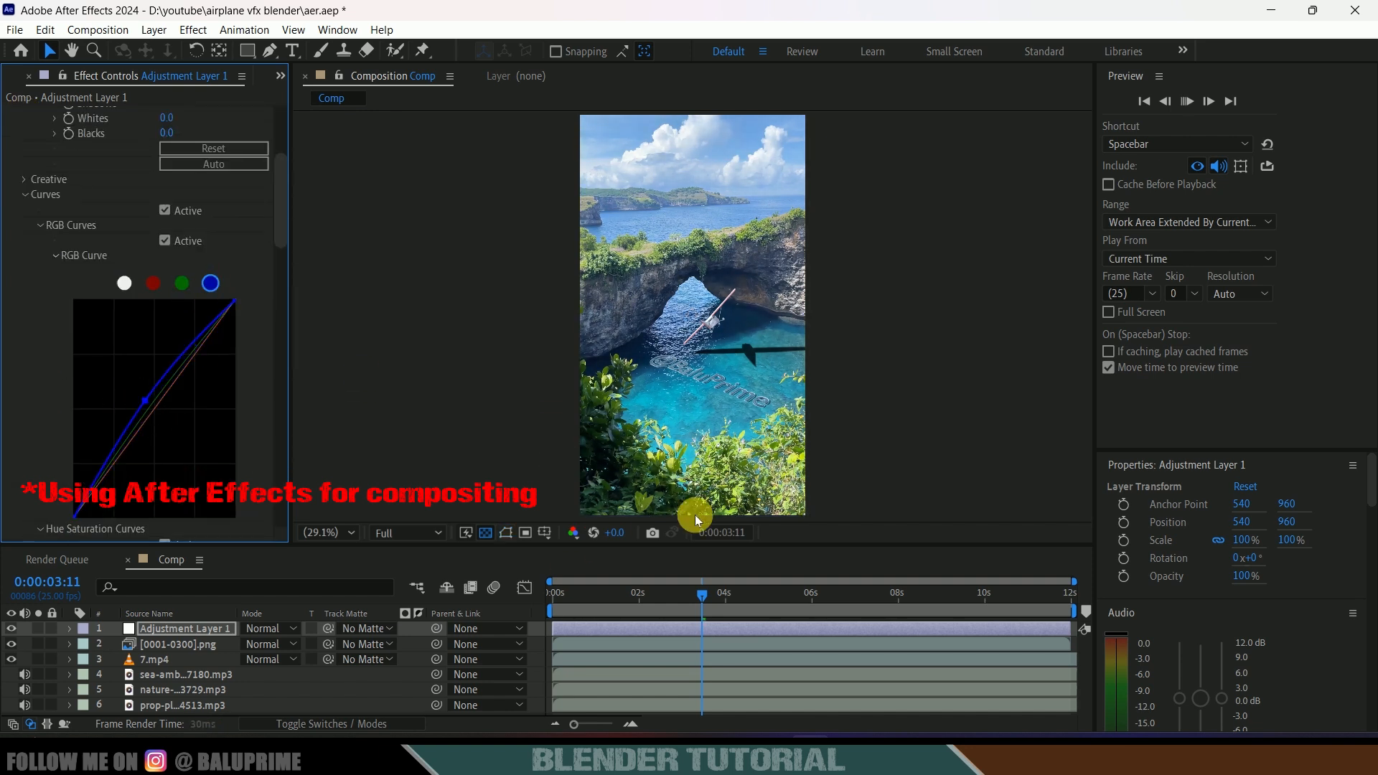
Preview the composition, move to 0:00:01:14, and toggle the Lumetri Color effect off and on to compare the grade
key(space)
scroll(105, 184, up, 4)
mouse_move(615, 598)
mouse_down()
mouse_move(580, 598)
mouse_move(622, 600)
mouse_up()
click(23, 115)
click(23, 114)
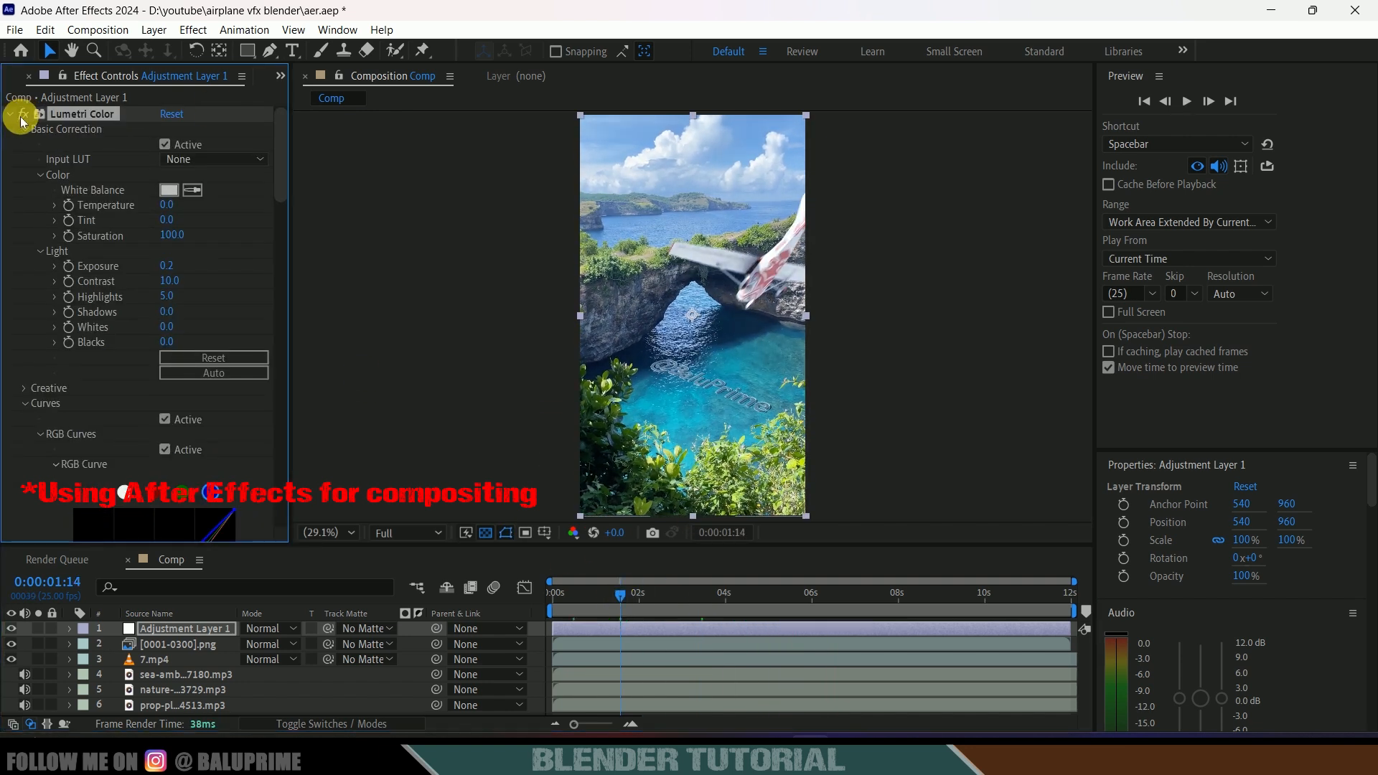